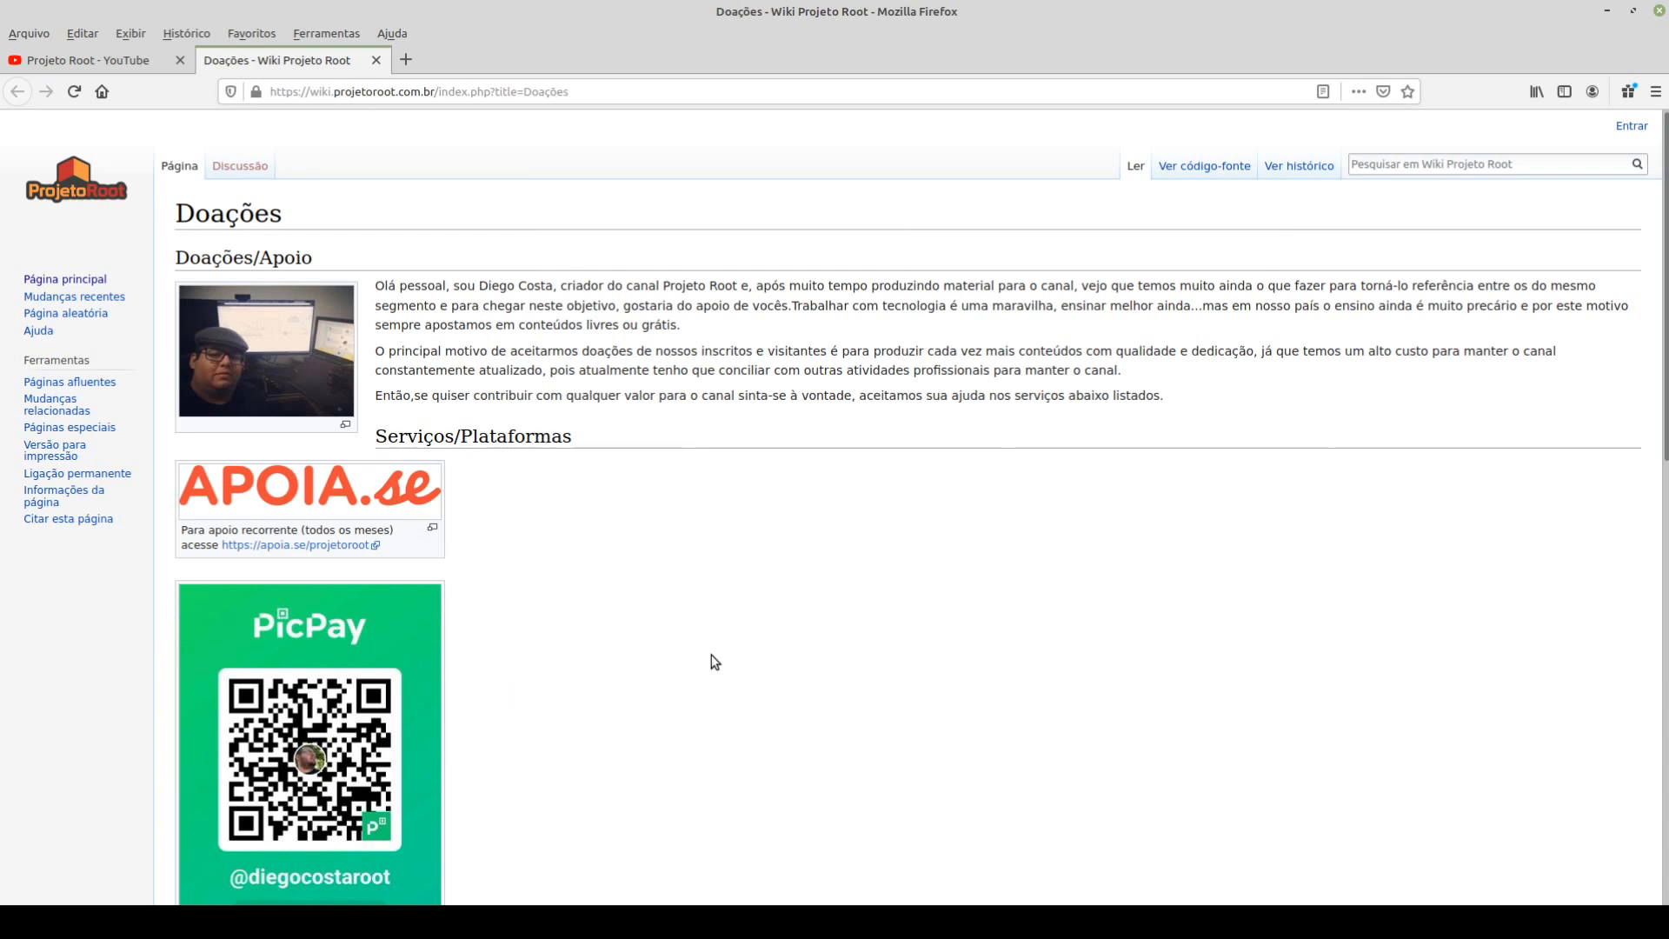
- Look through the donation services and platforms listed on the Doações wiki page
{"action": "scroll", "coordinate": [715, 662], "scroll_direction": "down", "scroll_amount": 3}
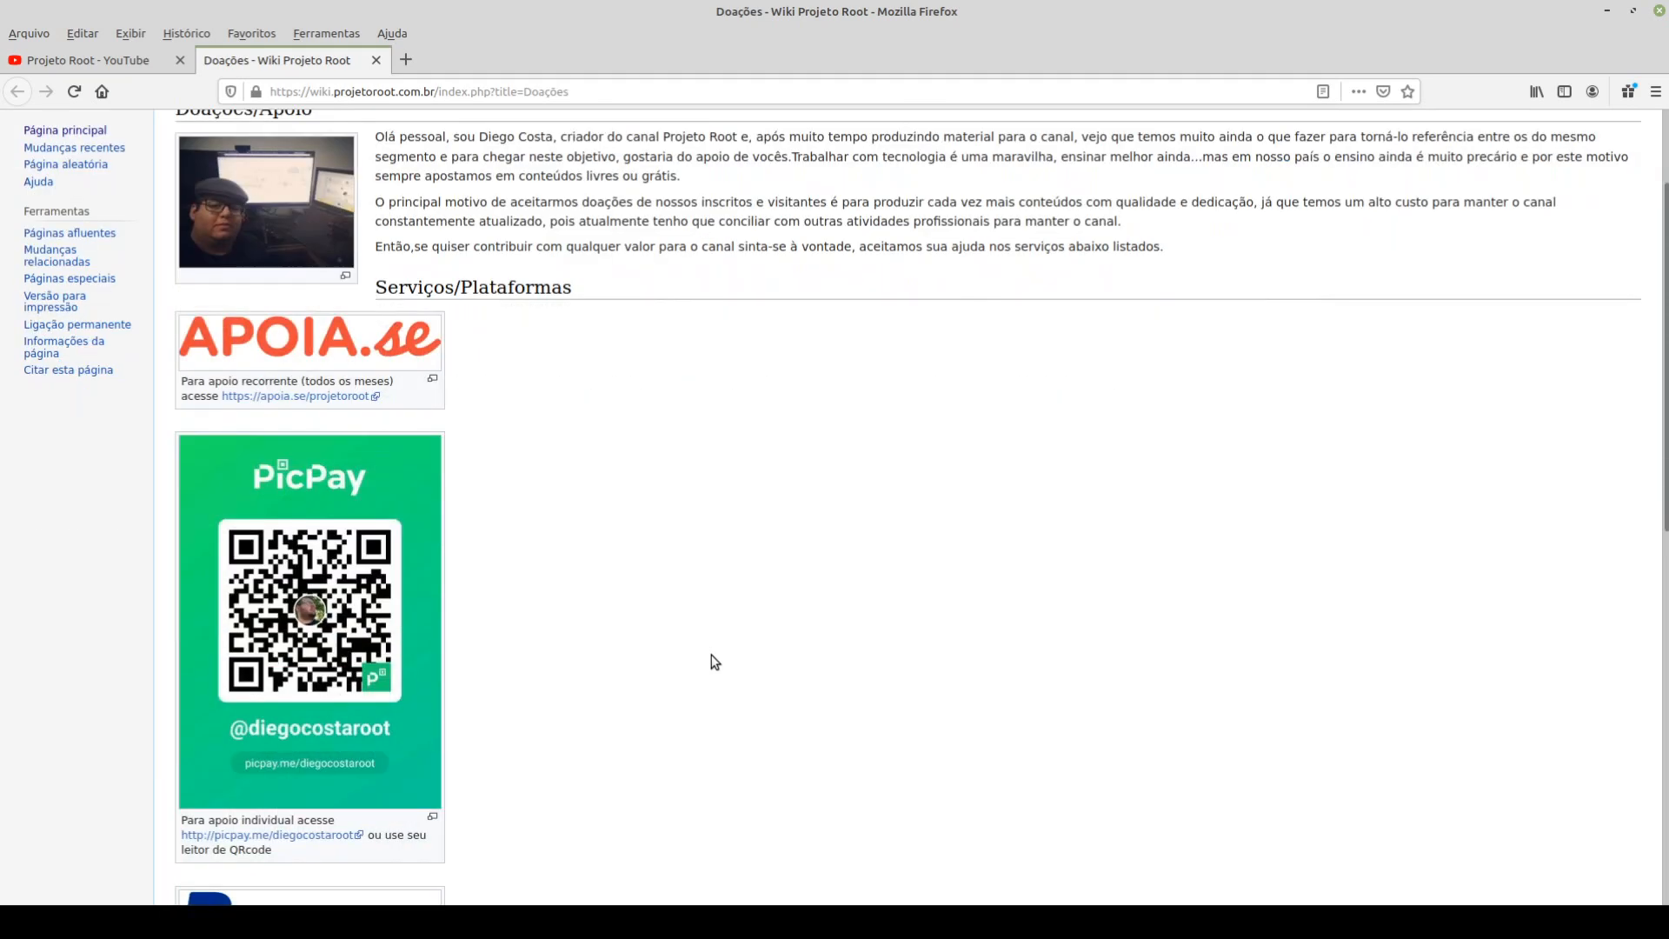
{"action": "scroll", "coordinate": [714, 662], "scroll_direction": "down", "scroll_amount": 1}
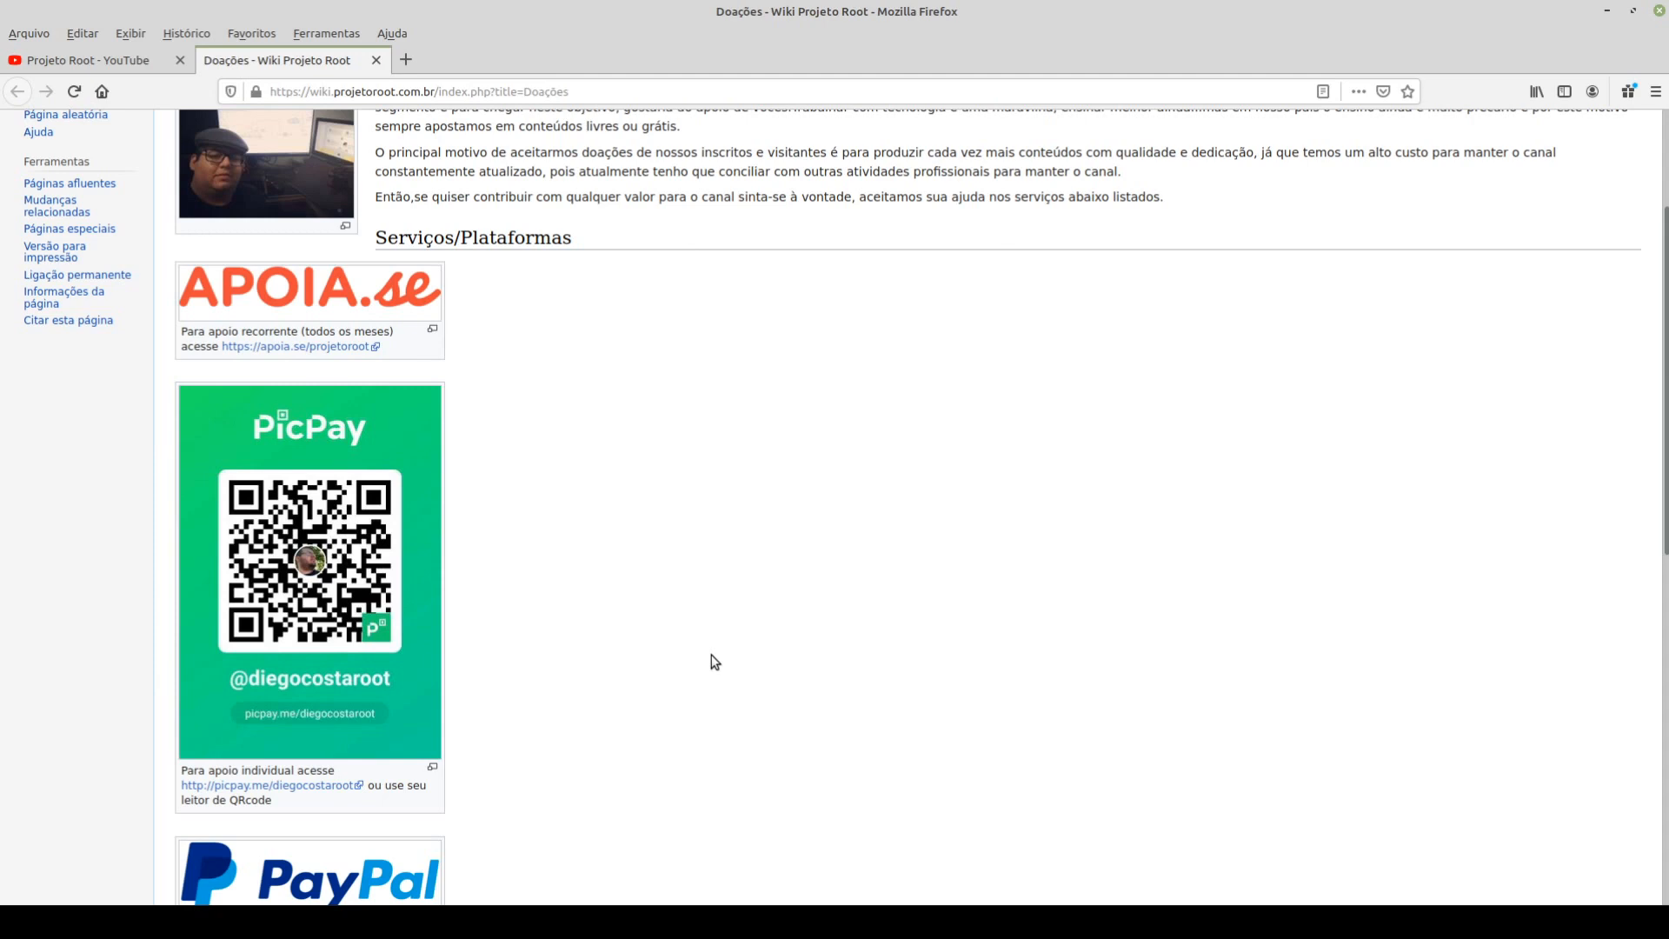
{"action": "scroll", "coordinate": [715, 662], "scroll_direction": "down", "scroll_amount": 1}
{"action": "scroll", "coordinate": [714, 661], "scroll_direction": "down", "scroll_amount": 6}
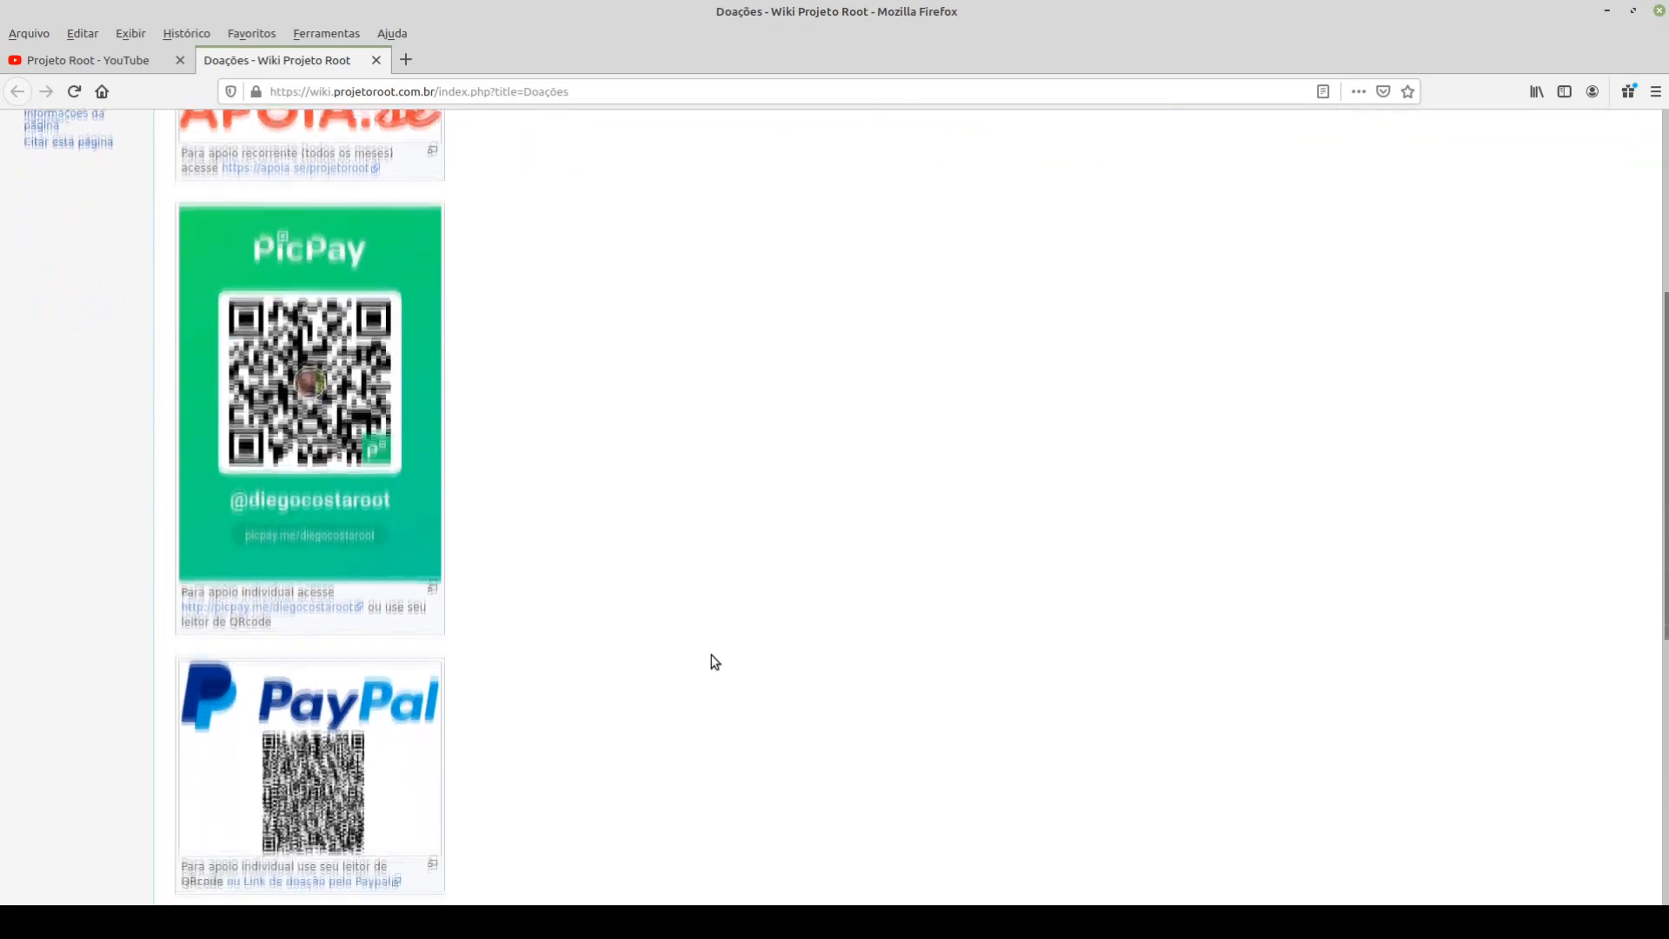
{"action": "scroll", "coordinate": [714, 662], "scroll_direction": "down", "scroll_amount": 5}
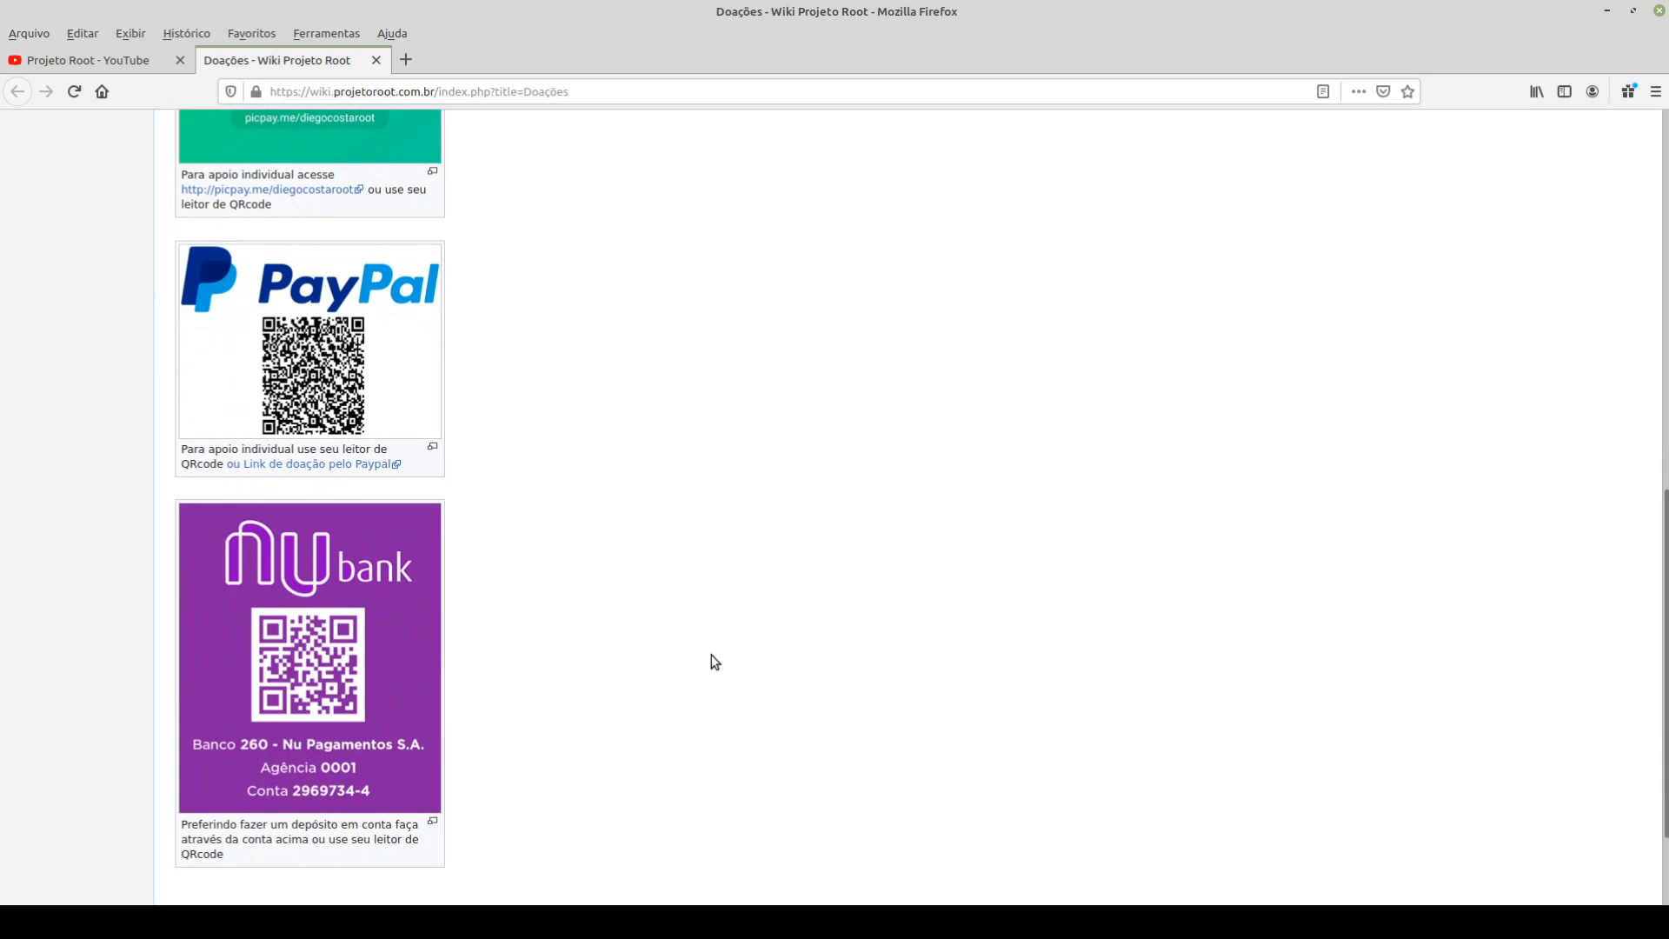
{"action": "scroll", "coordinate": [714, 662], "scroll_direction": "up", "scroll_amount": 12}
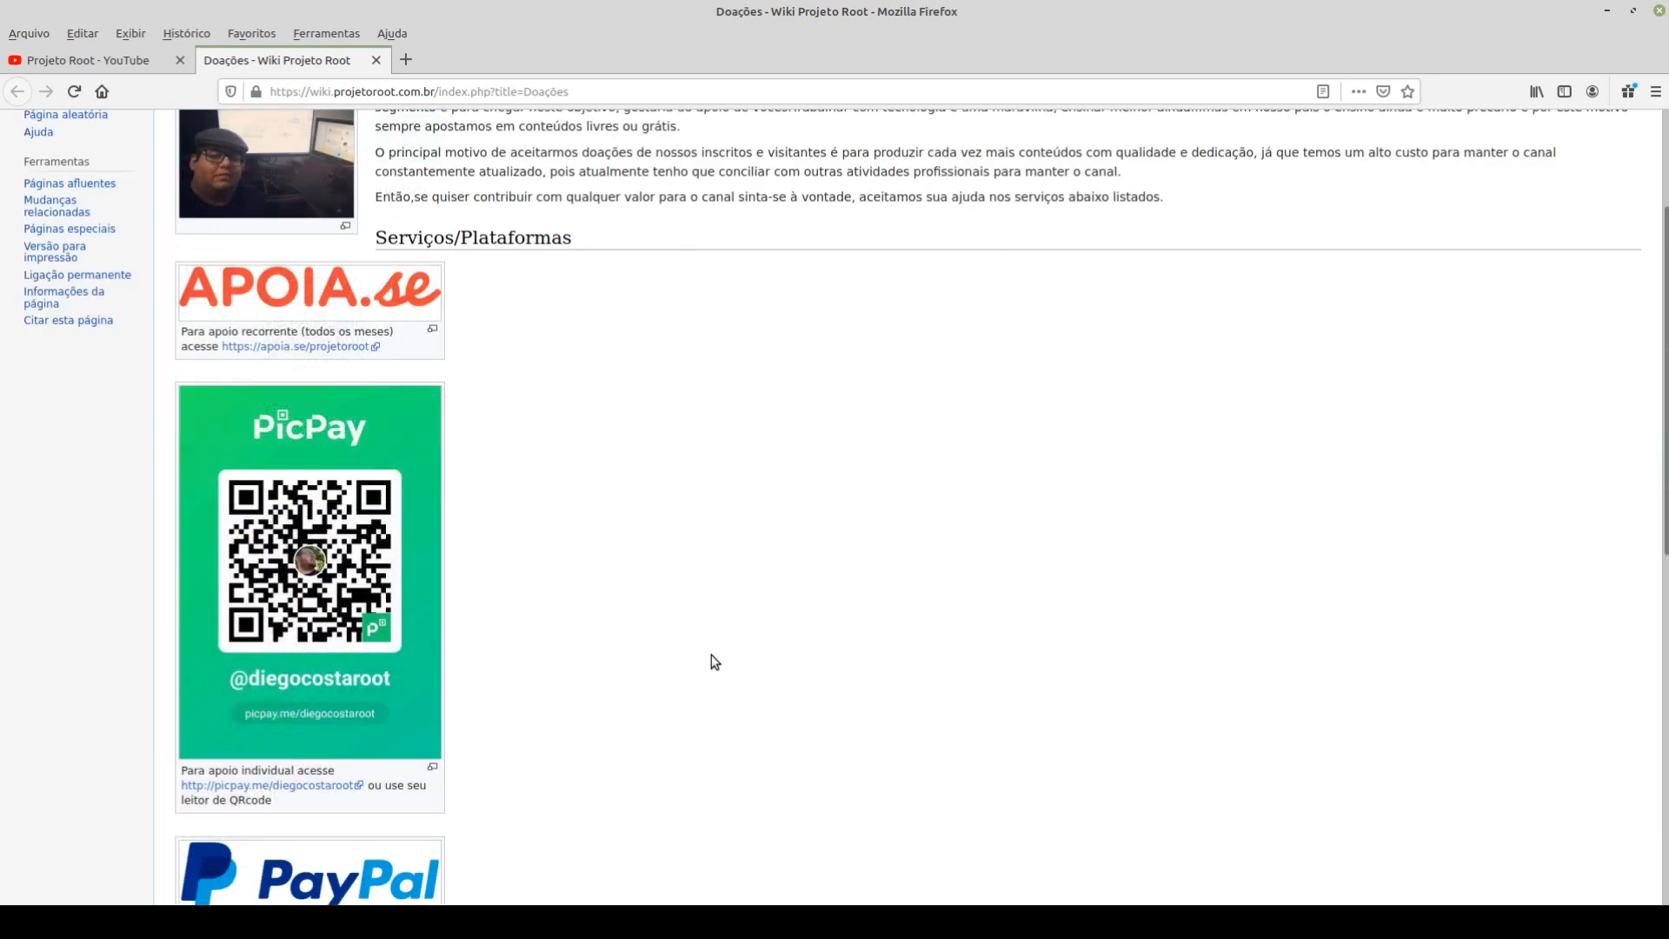
{"action": "scroll", "coordinate": [715, 661], "scroll_direction": "down", "scroll_amount": 1}
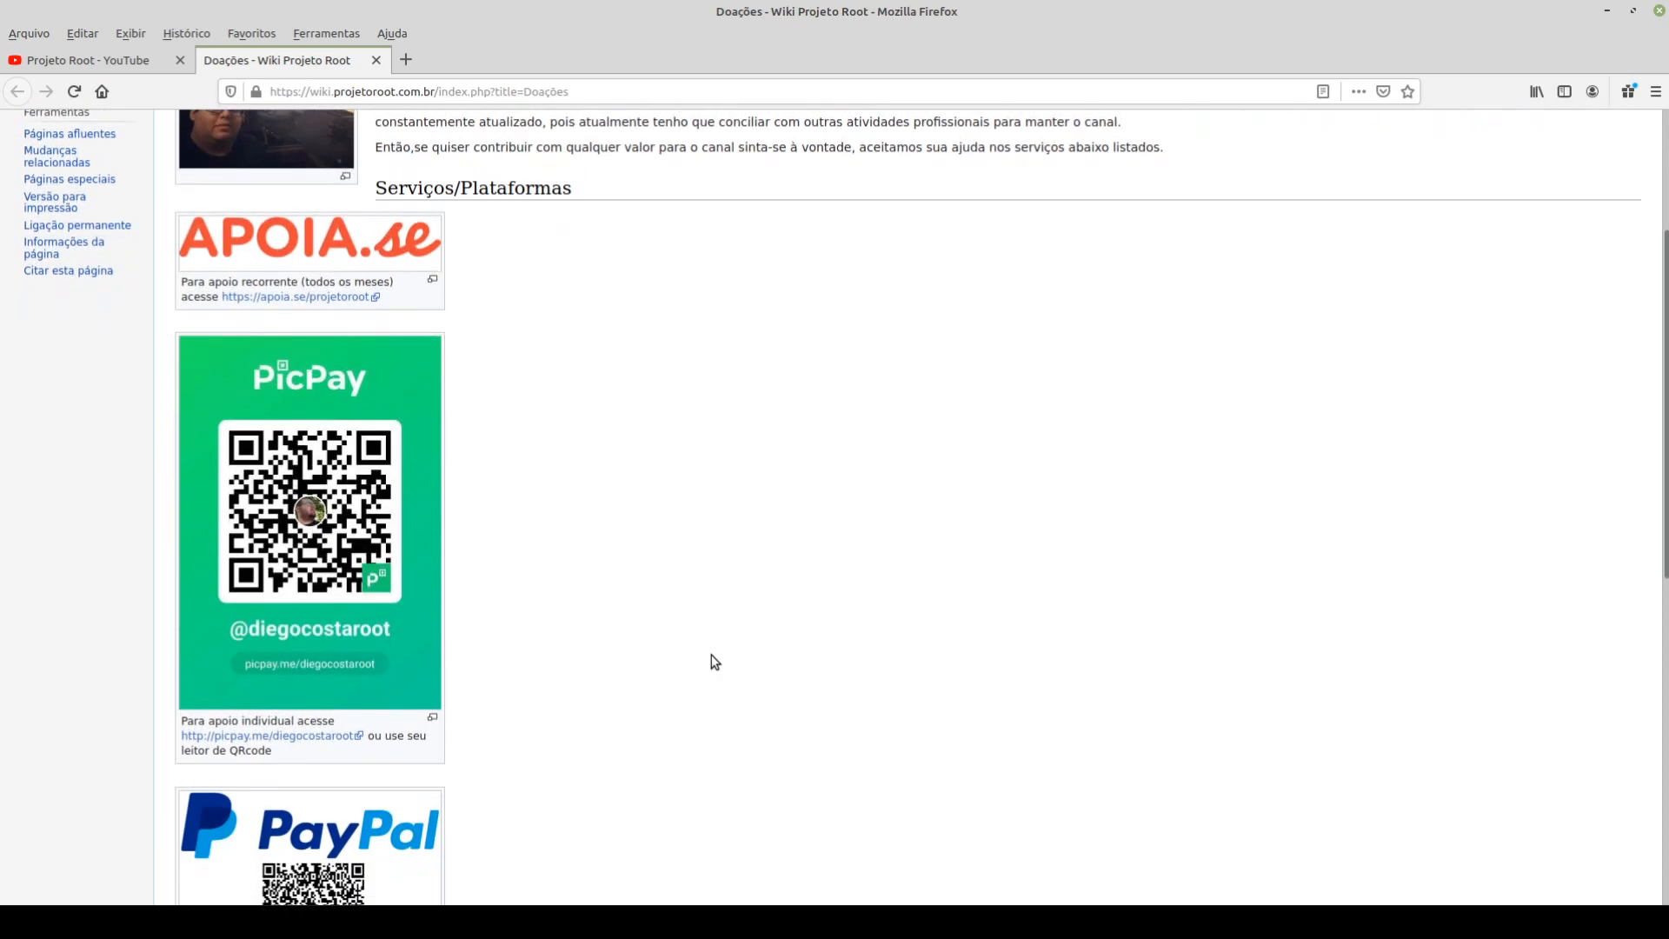
{"action": "scroll", "coordinate": [715, 661], "scroll_direction": "down", "scroll_amount": 6}
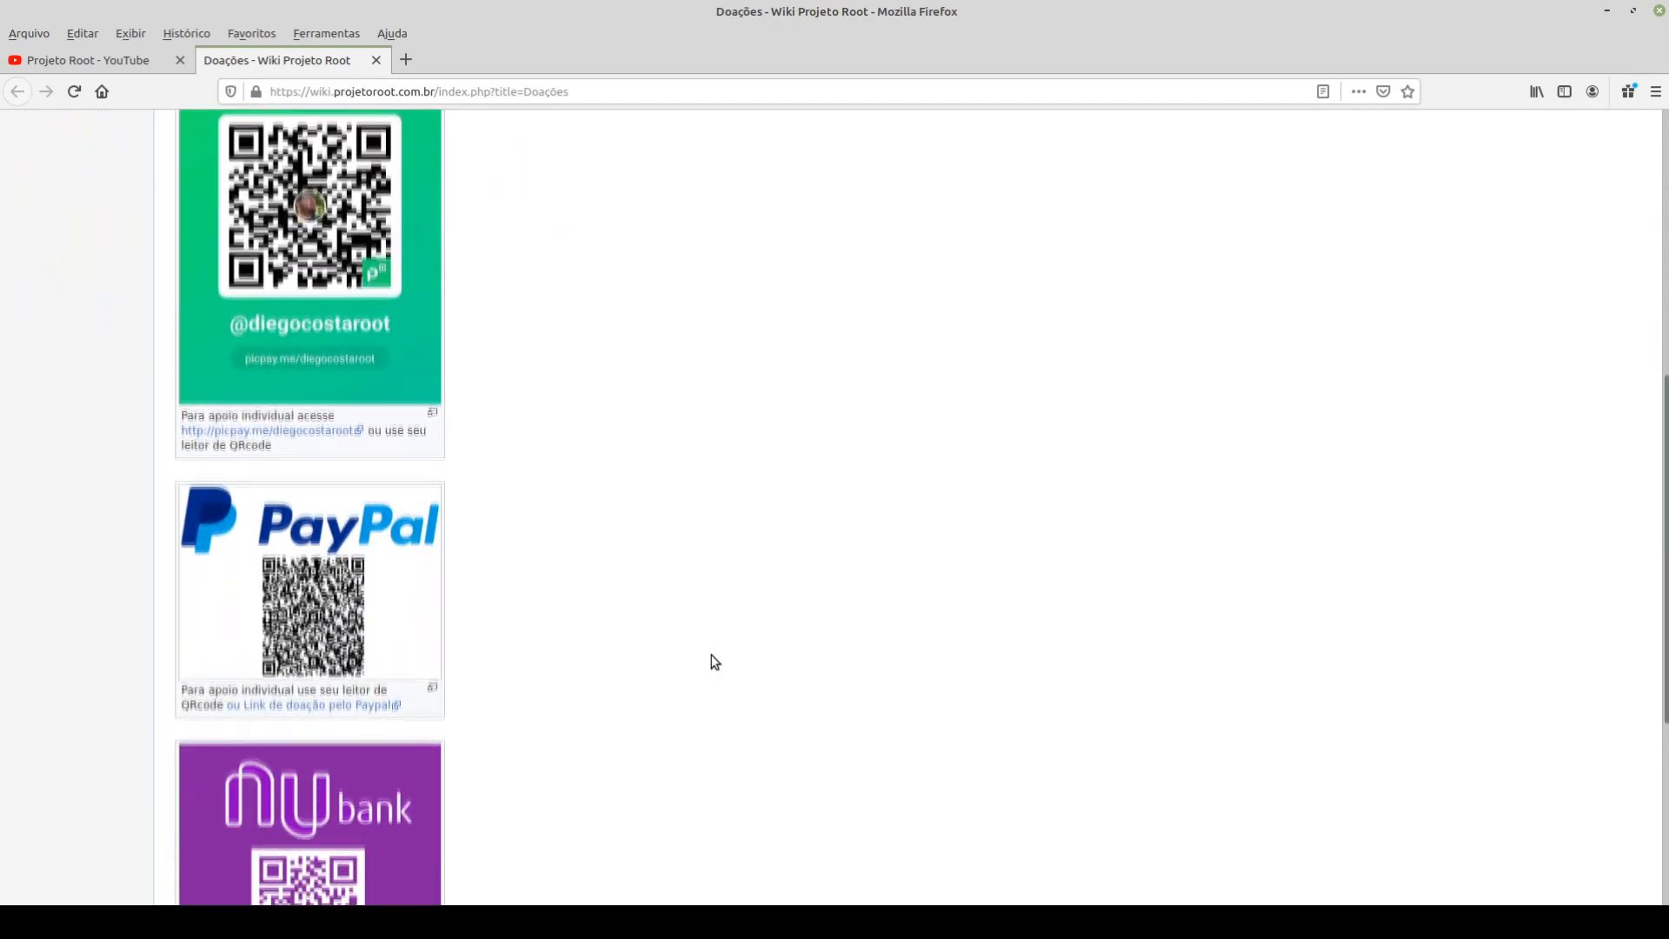
{"action": "scroll", "coordinate": [714, 661], "scroll_direction": "down", "scroll_amount": 5}
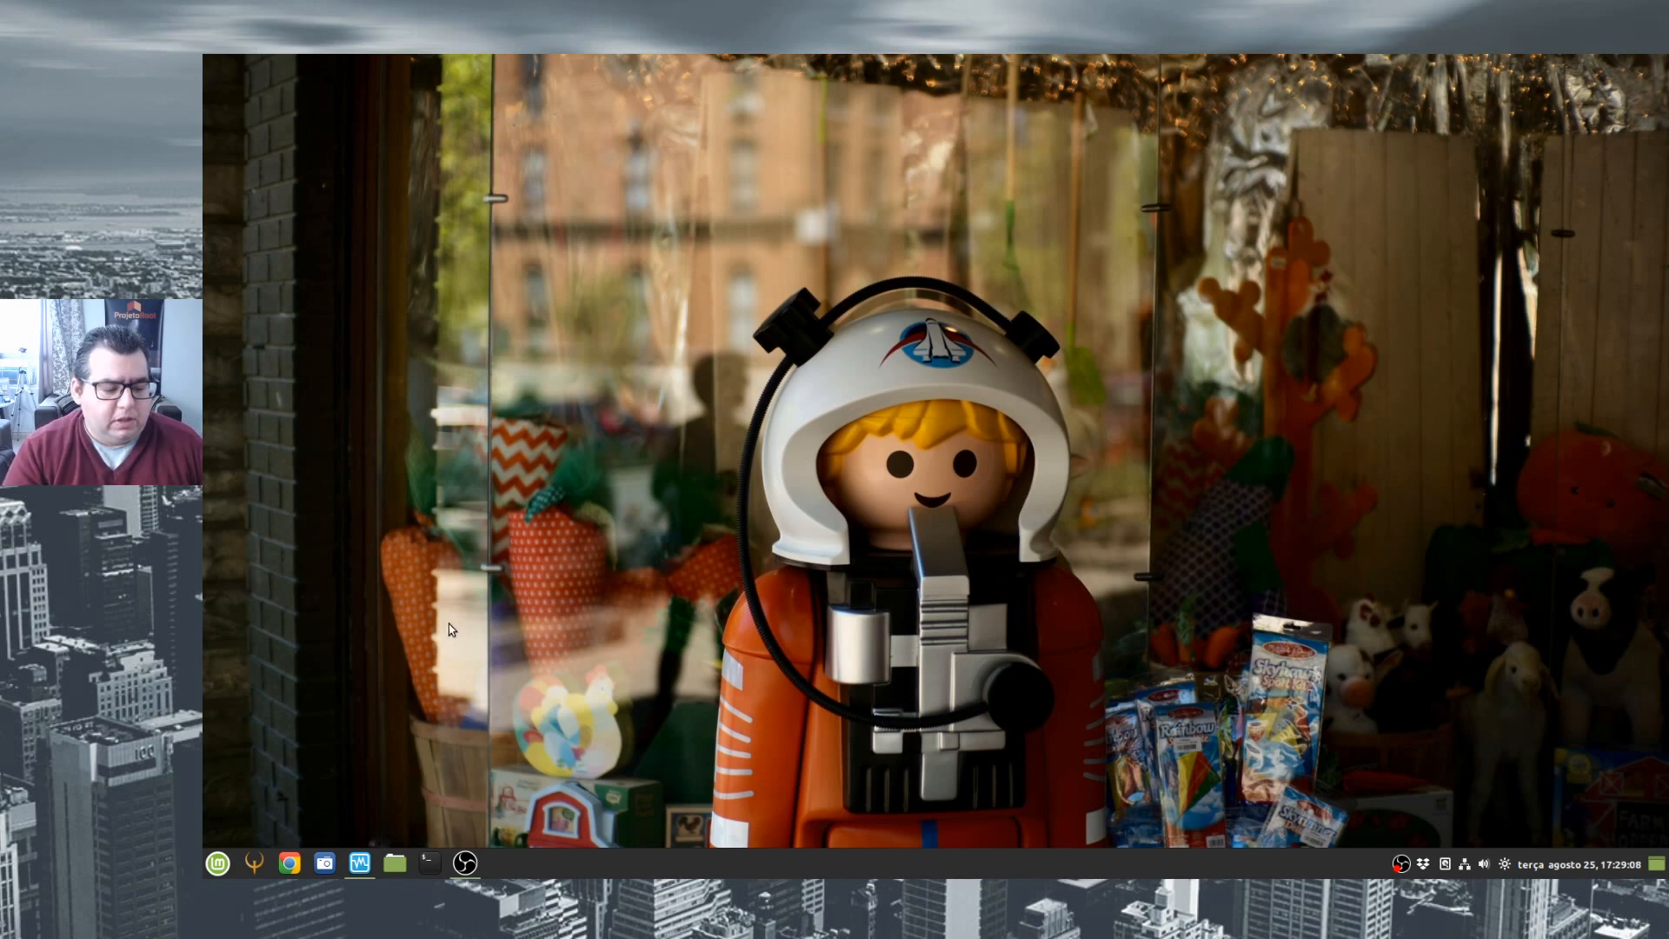
- Start the Windows 7 (Antes) virtual machine in VirtualBox and switch its display to scaled mode
{"action": "left_click", "coordinate": [363, 859]}
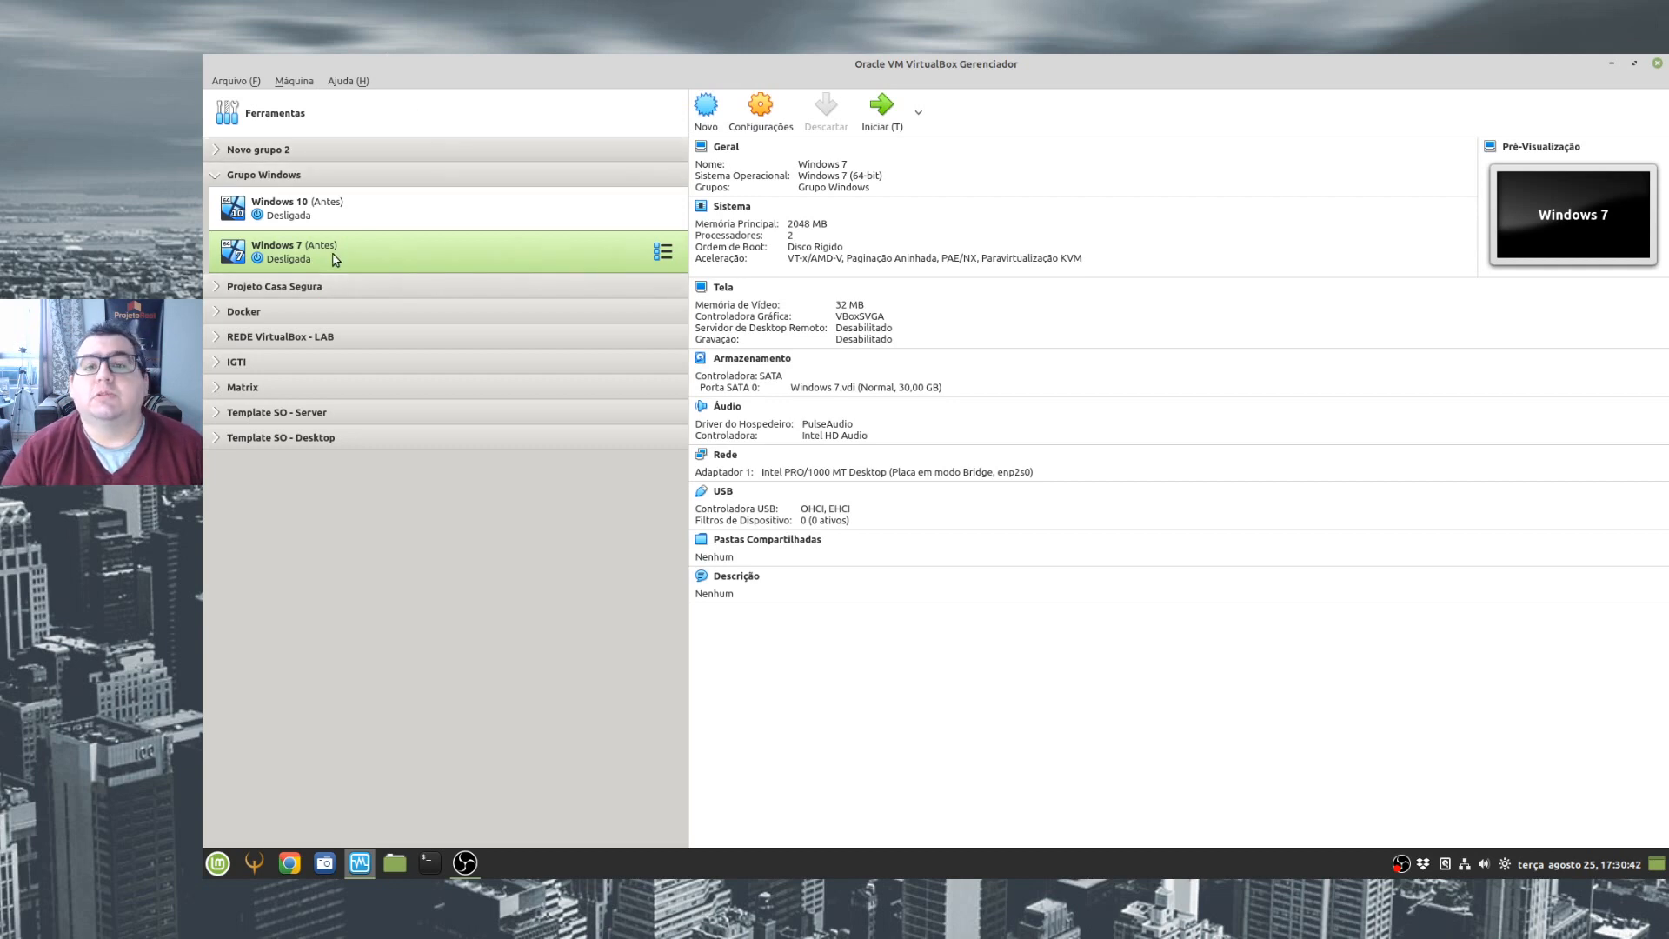
{"action": "left_click", "coordinate": [882, 108]}
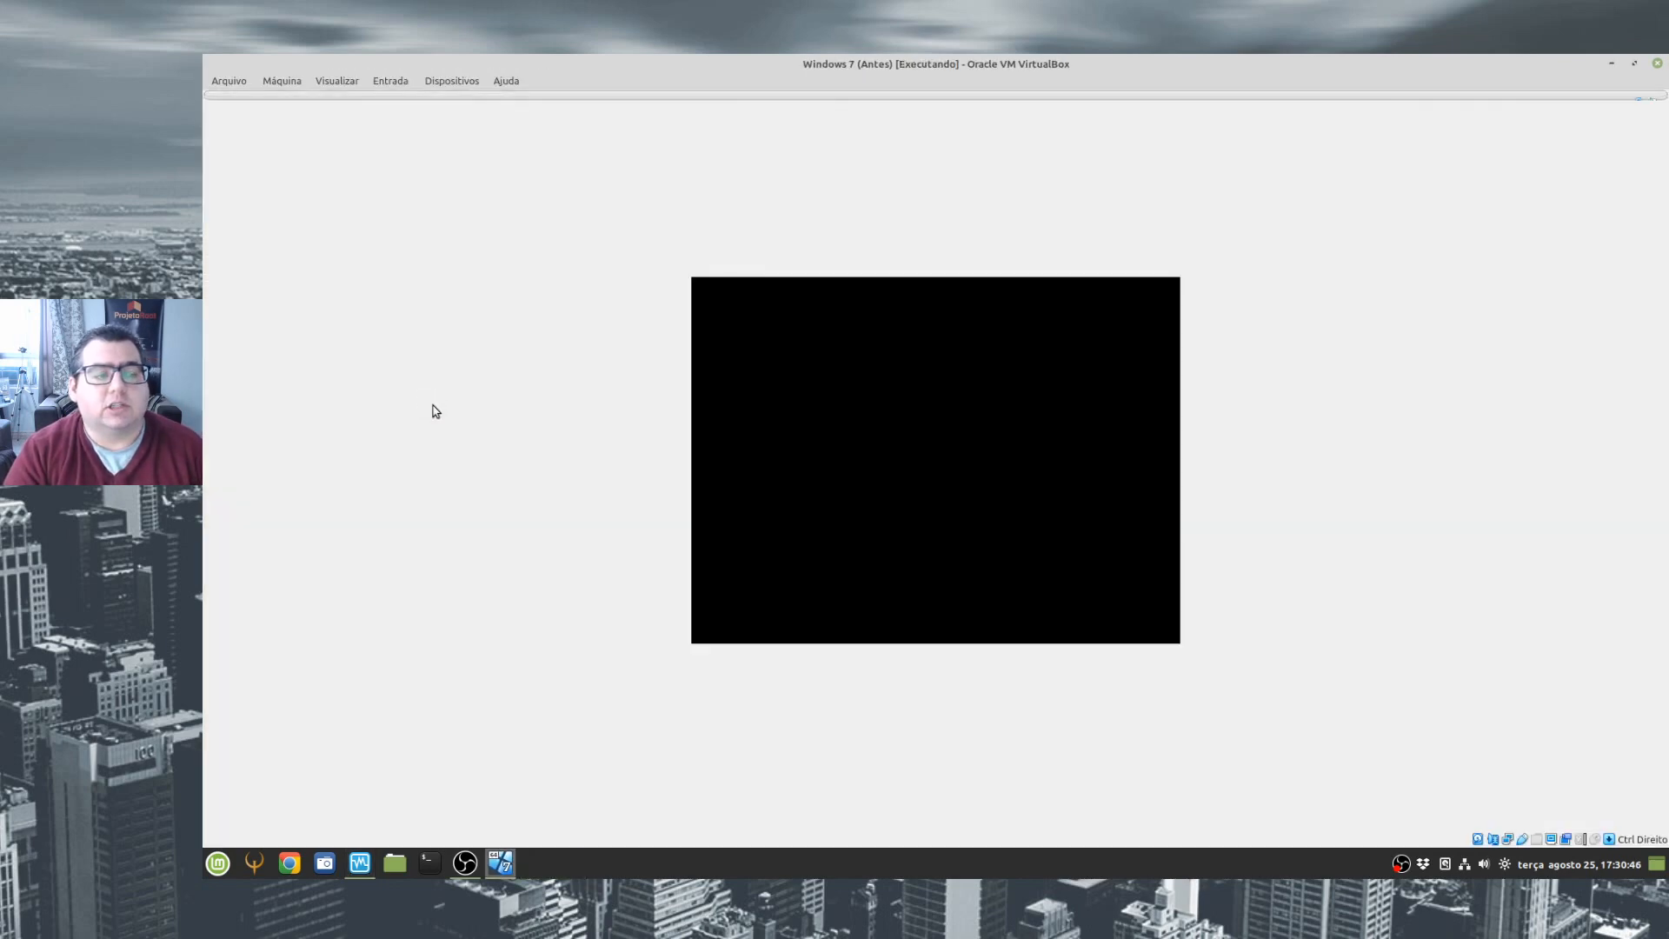
{"action": "left_click", "coordinate": [660, 104]}
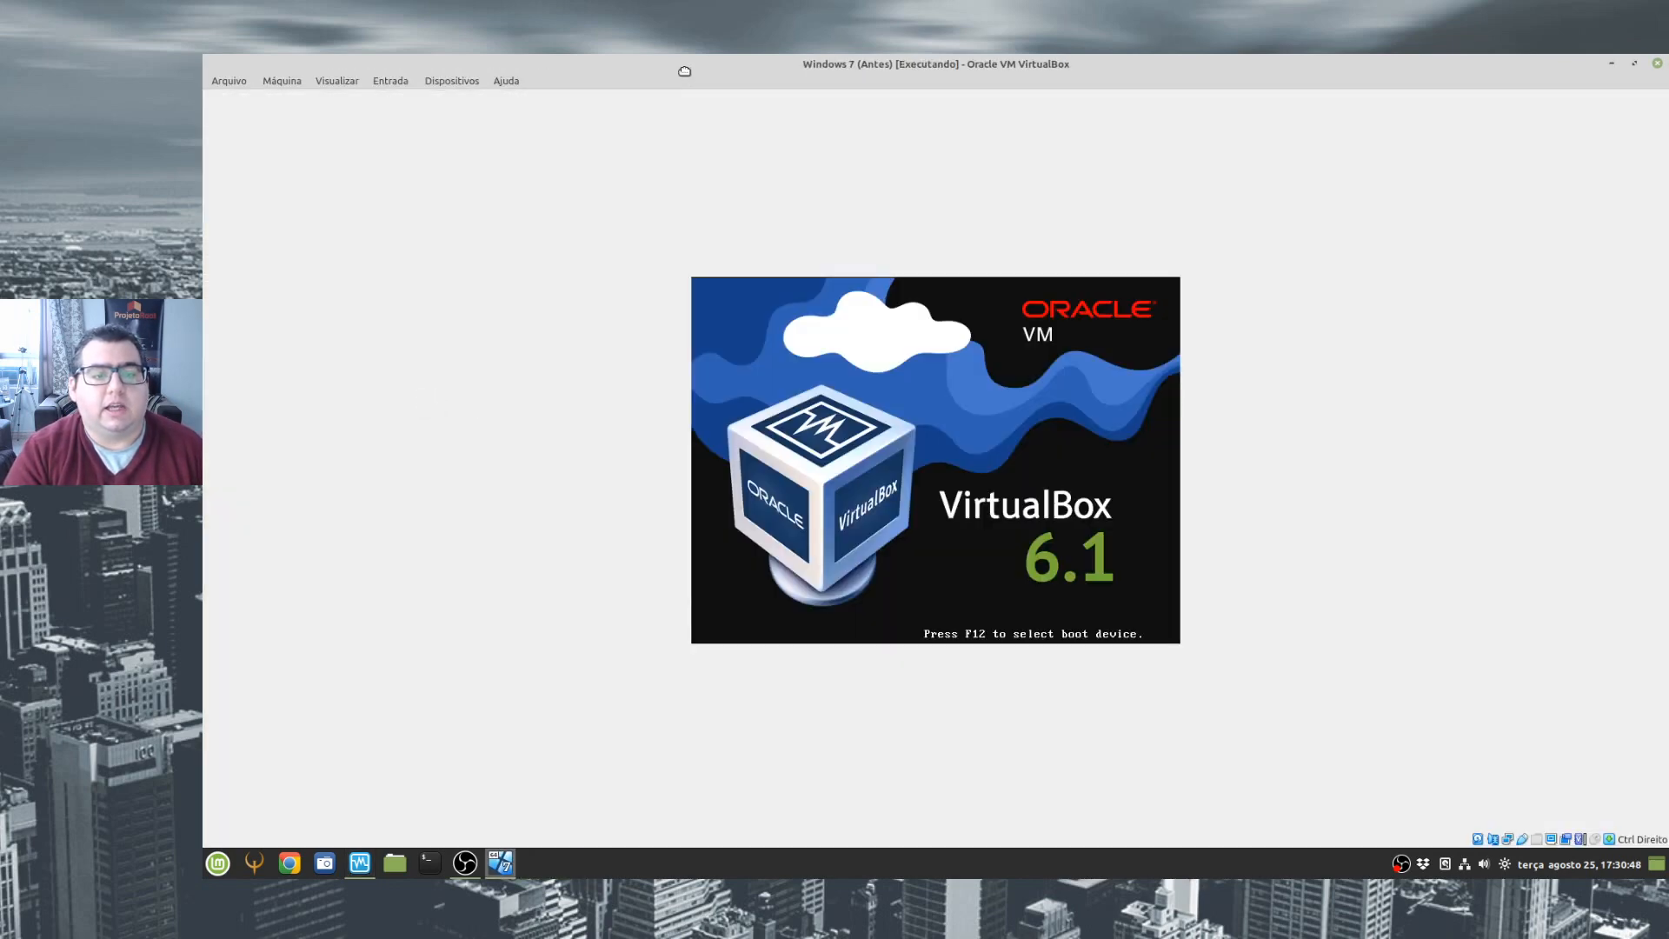
{"action": "left_click", "coordinate": [346, 82]}
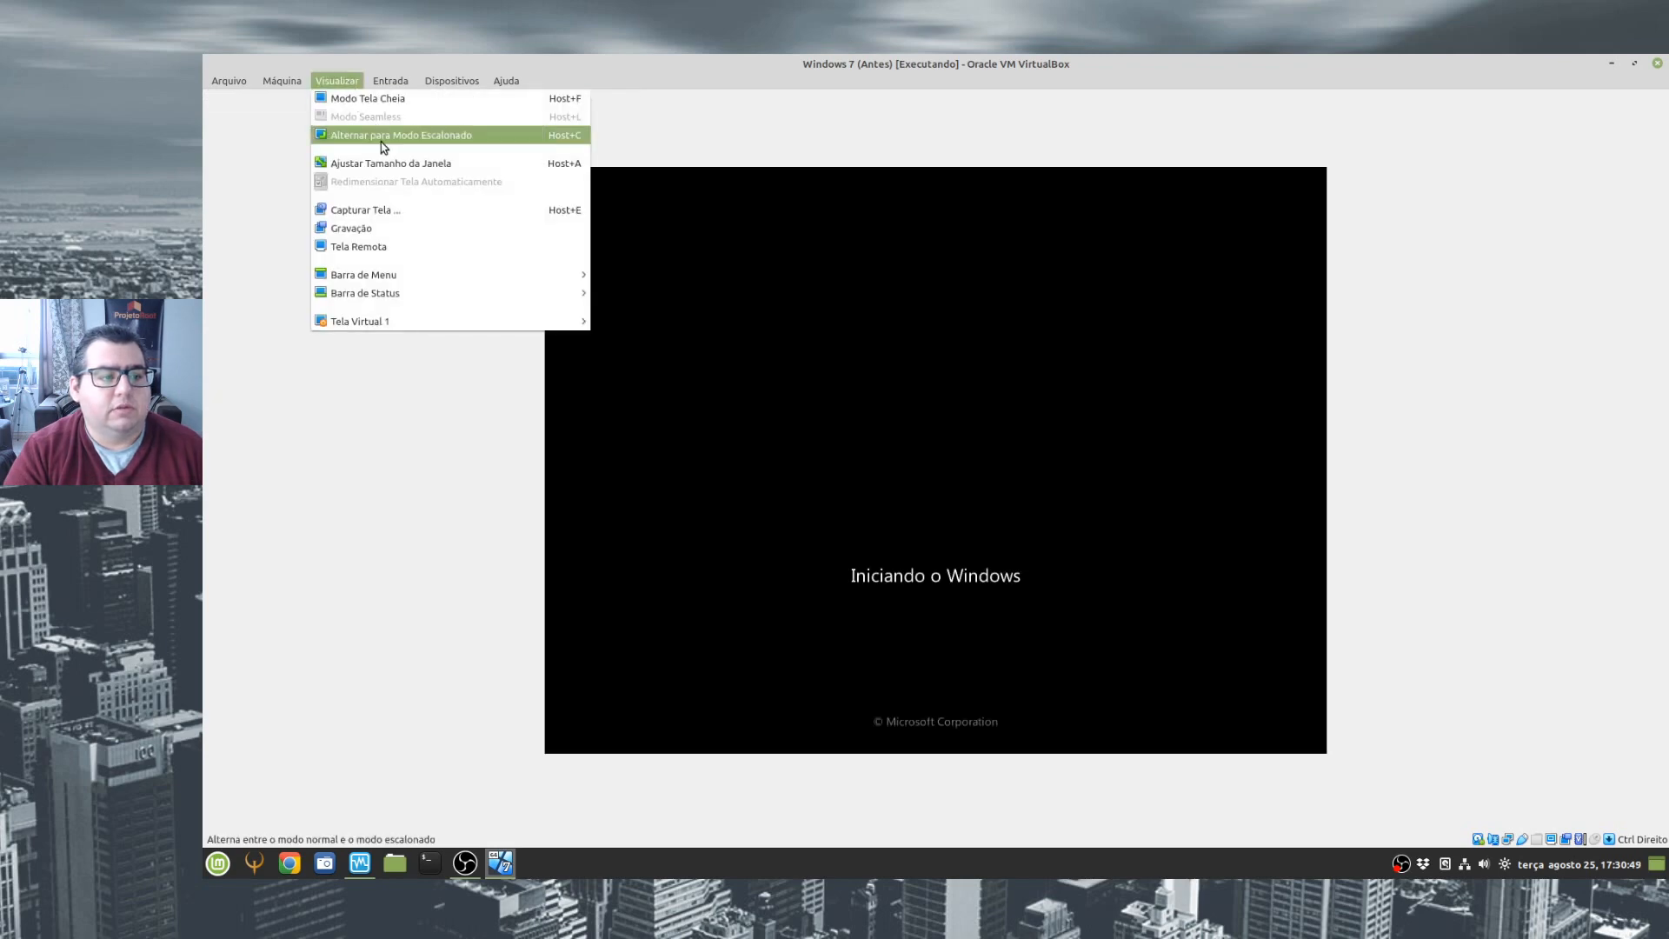
{"action": "left_click", "coordinate": [439, 135]}
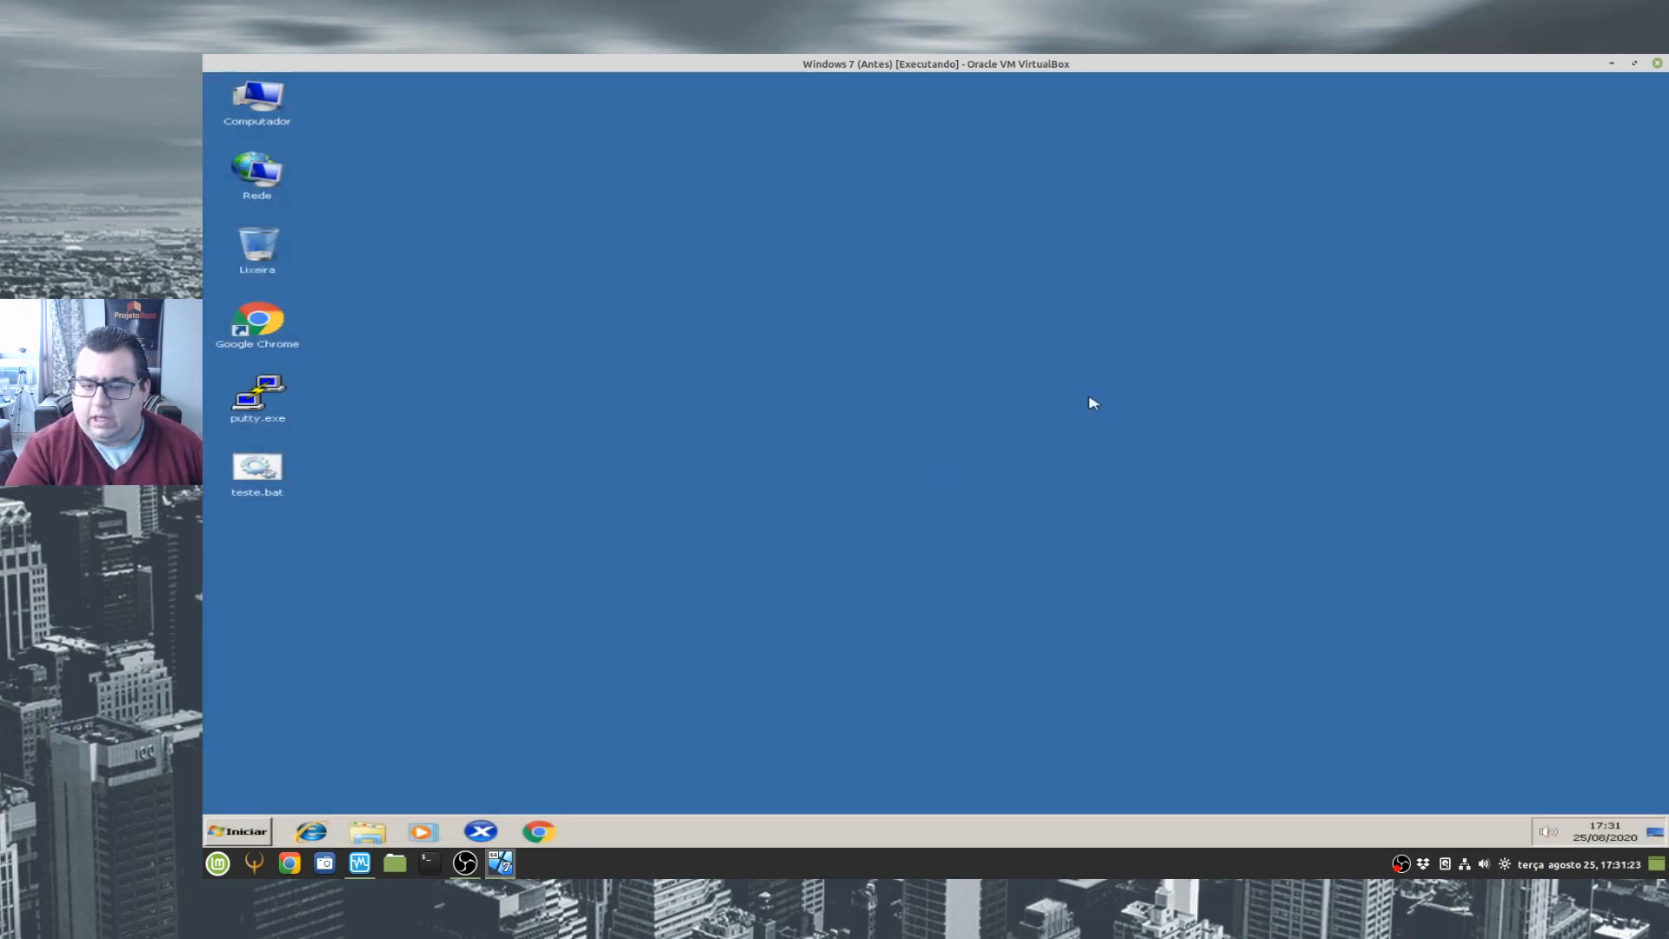
- Open the guest's Device Manager from the Computador properties and maximize its window
{"action": "left_click", "coordinate": [247, 828]}
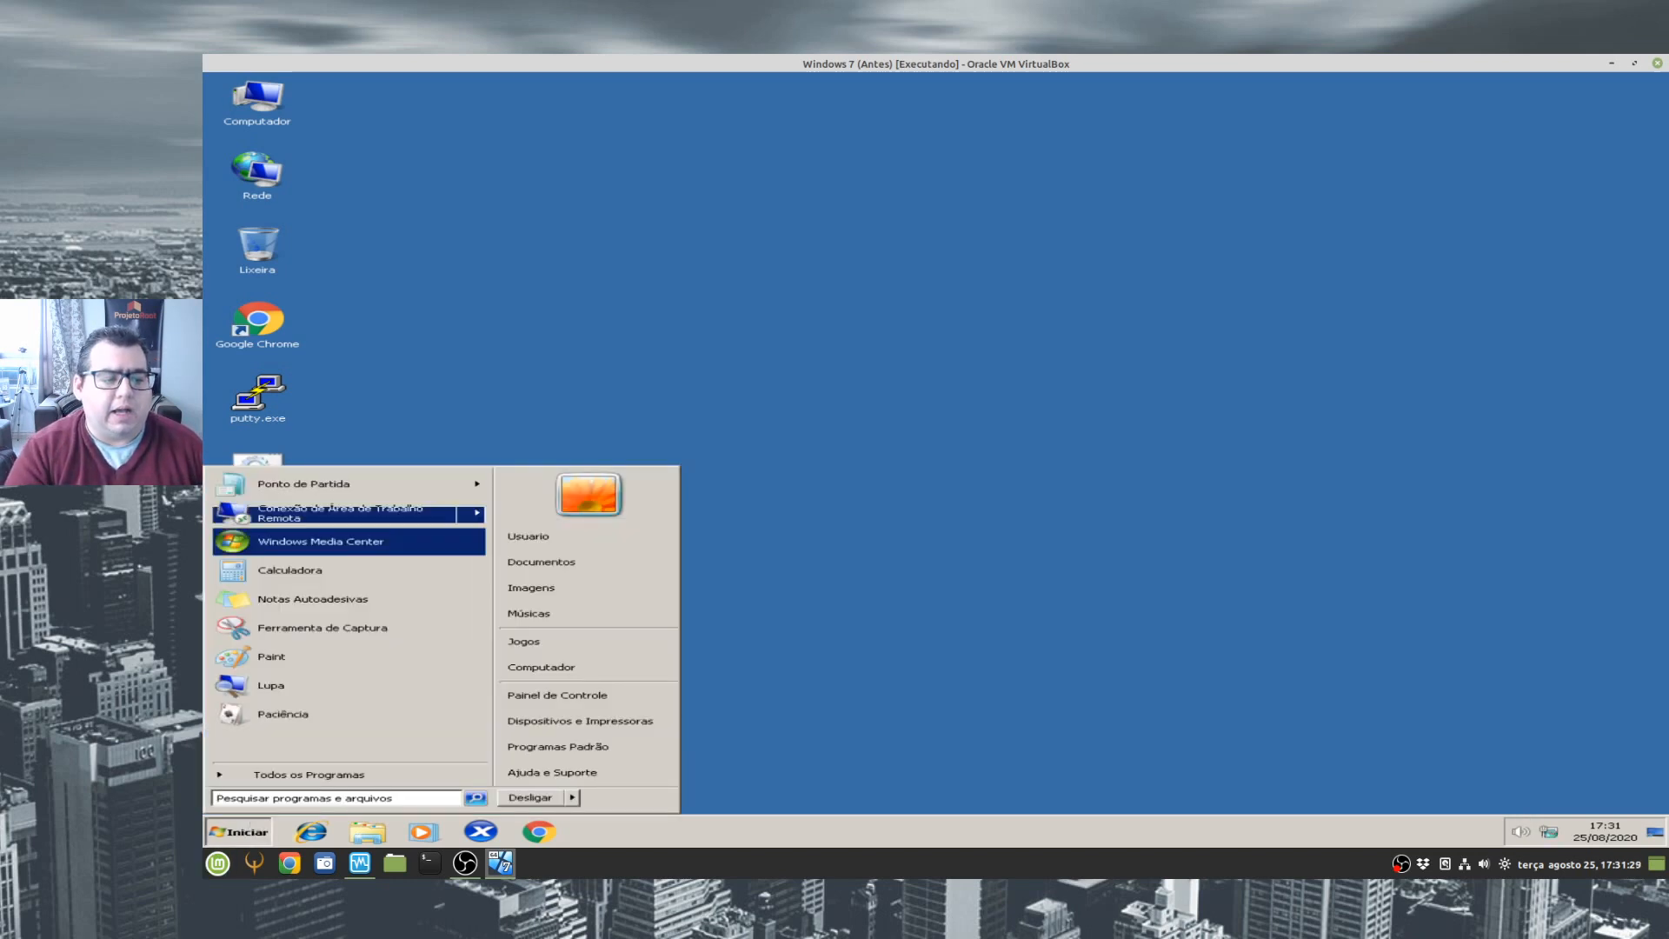
{"action": "left_click", "coordinate": [569, 371]}
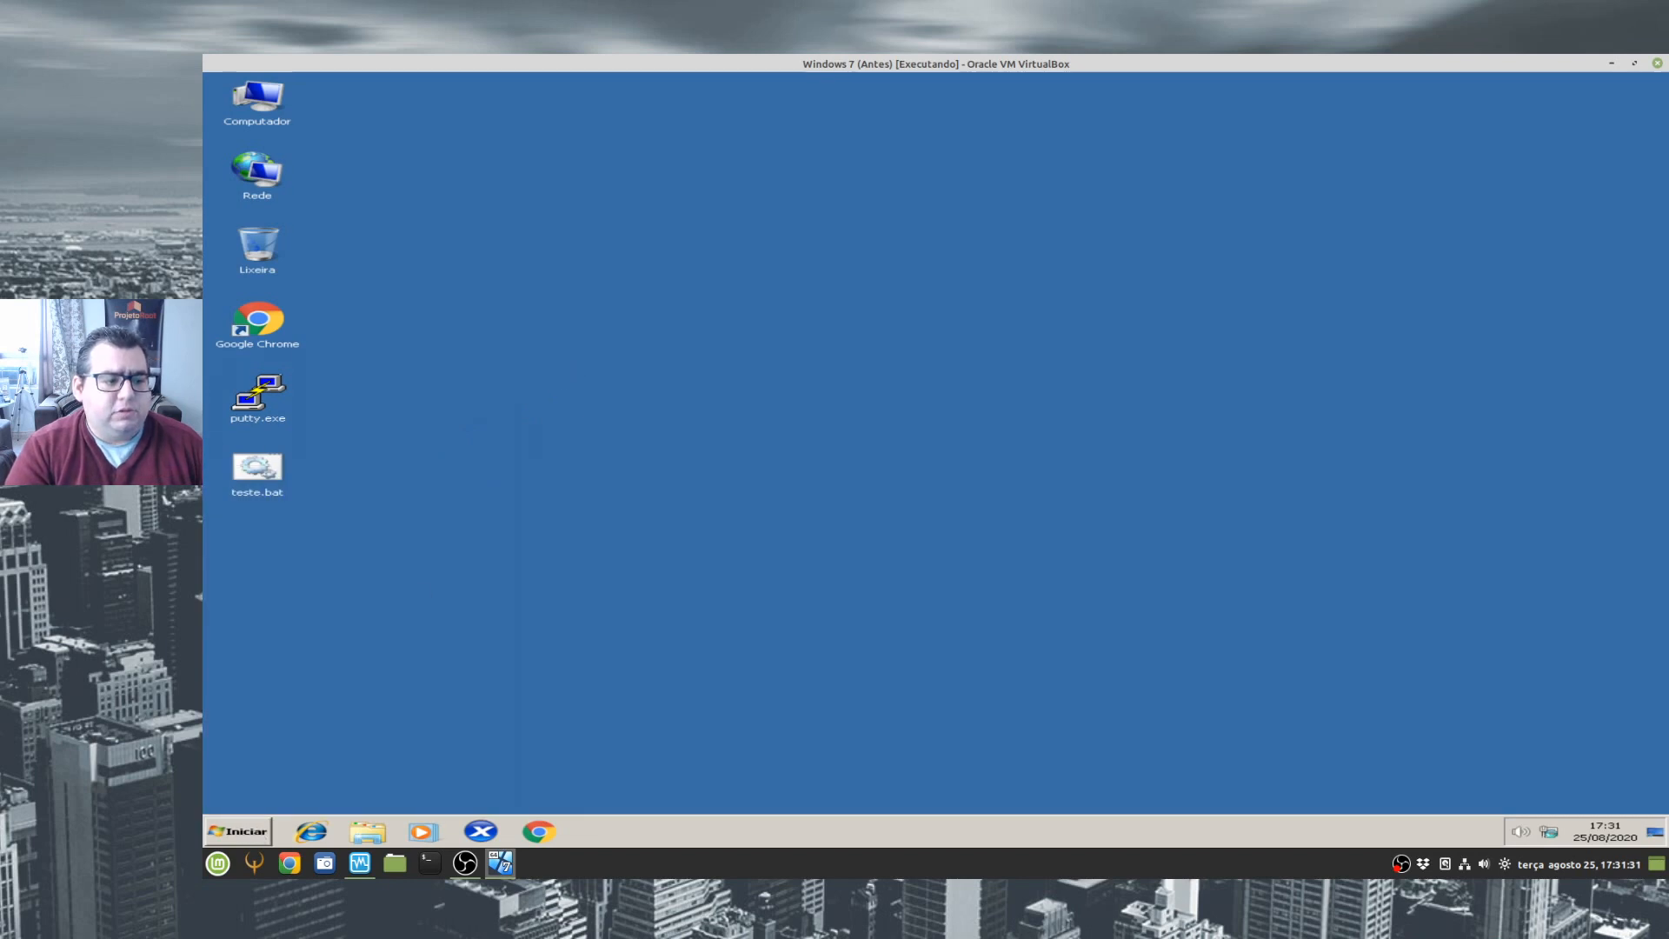
{"action": "right_click", "coordinate": [262, 104]}
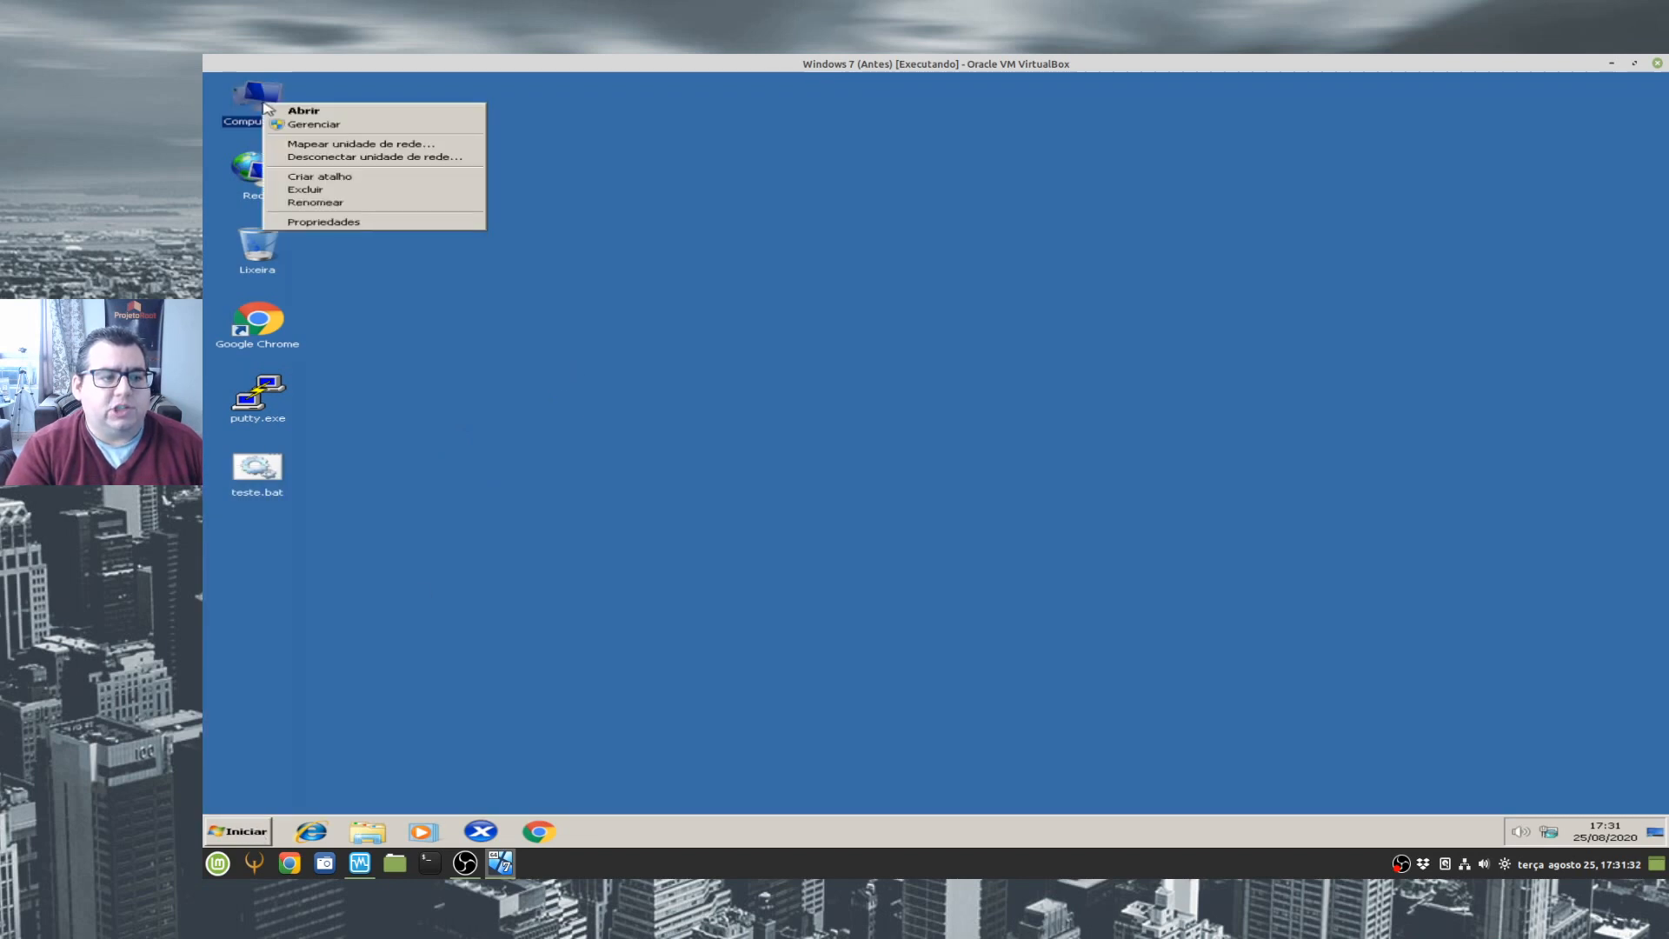
{"action": "left_click", "coordinate": [323, 221]}
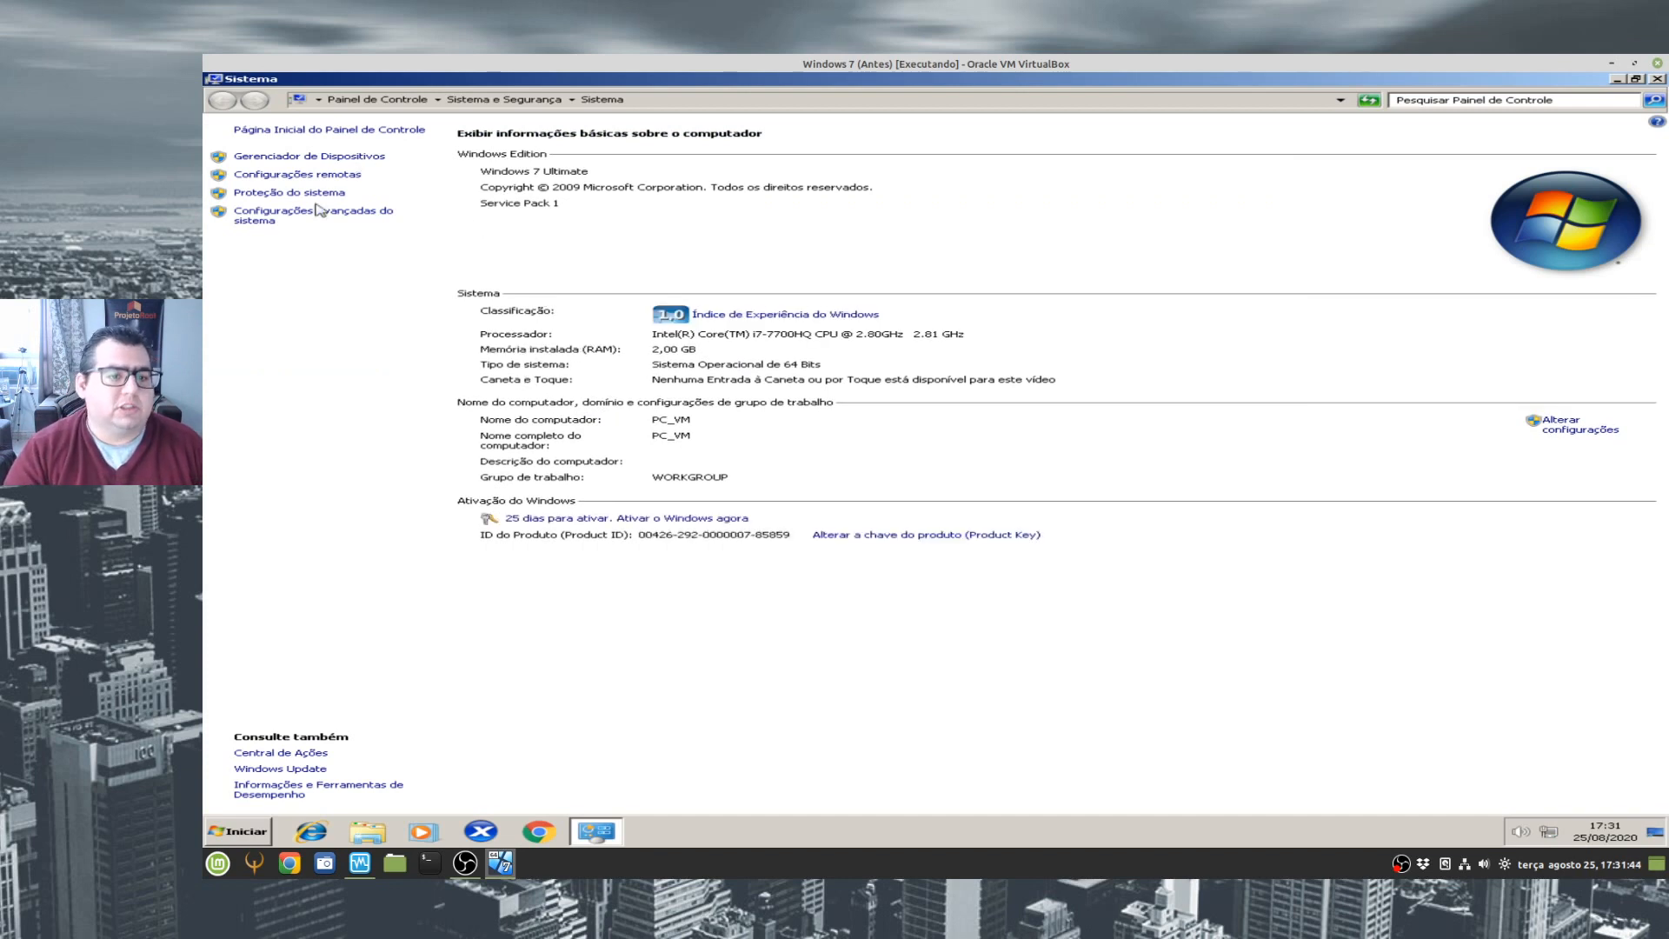
{"action": "left_click", "coordinate": [327, 159]}
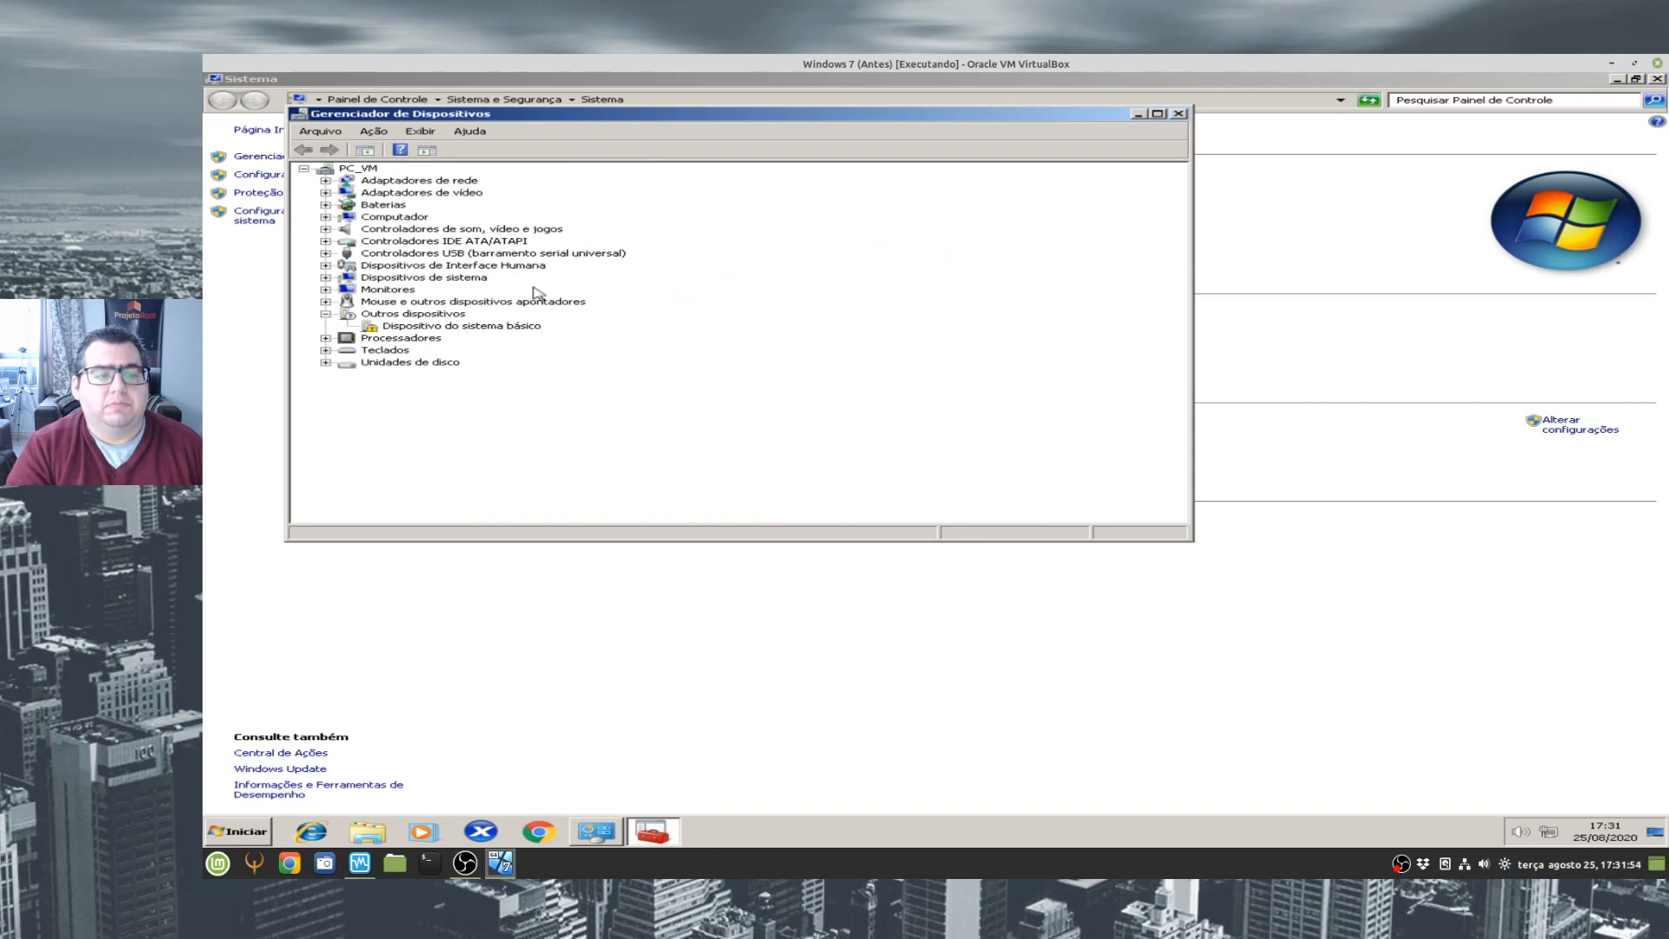
{"action": "double_click", "coordinate": [565, 115]}
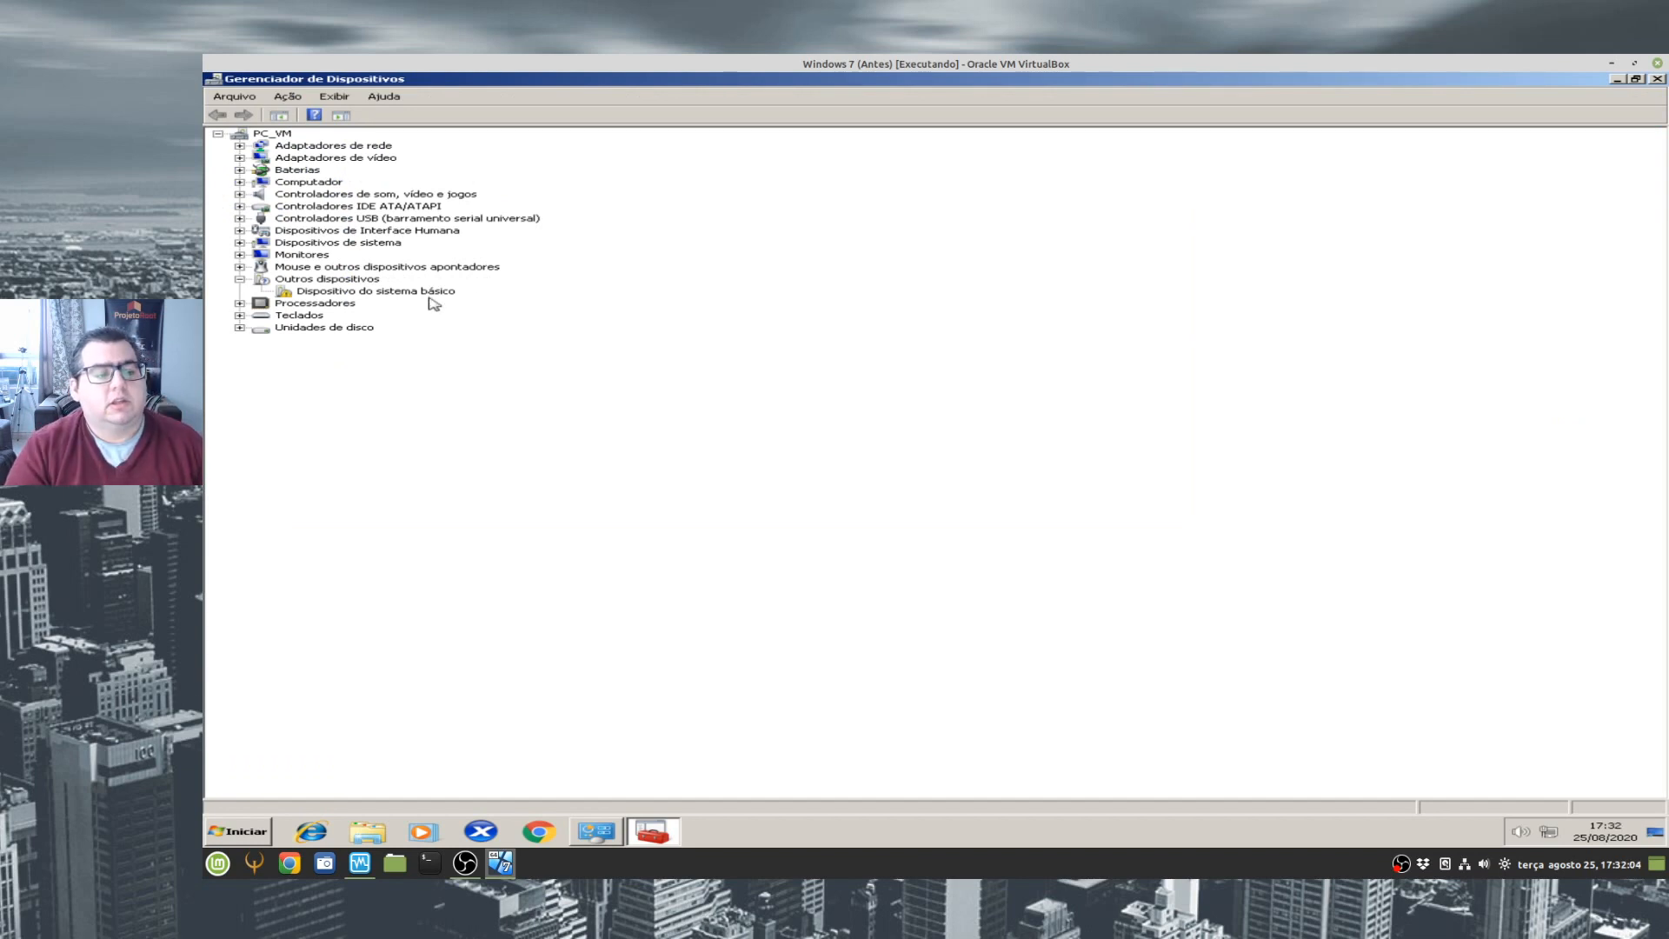
- Examine the unrecognized basic system device, and the devices under the video adapters and network adapters categories
{"action": "left_click", "coordinate": [390, 294]}
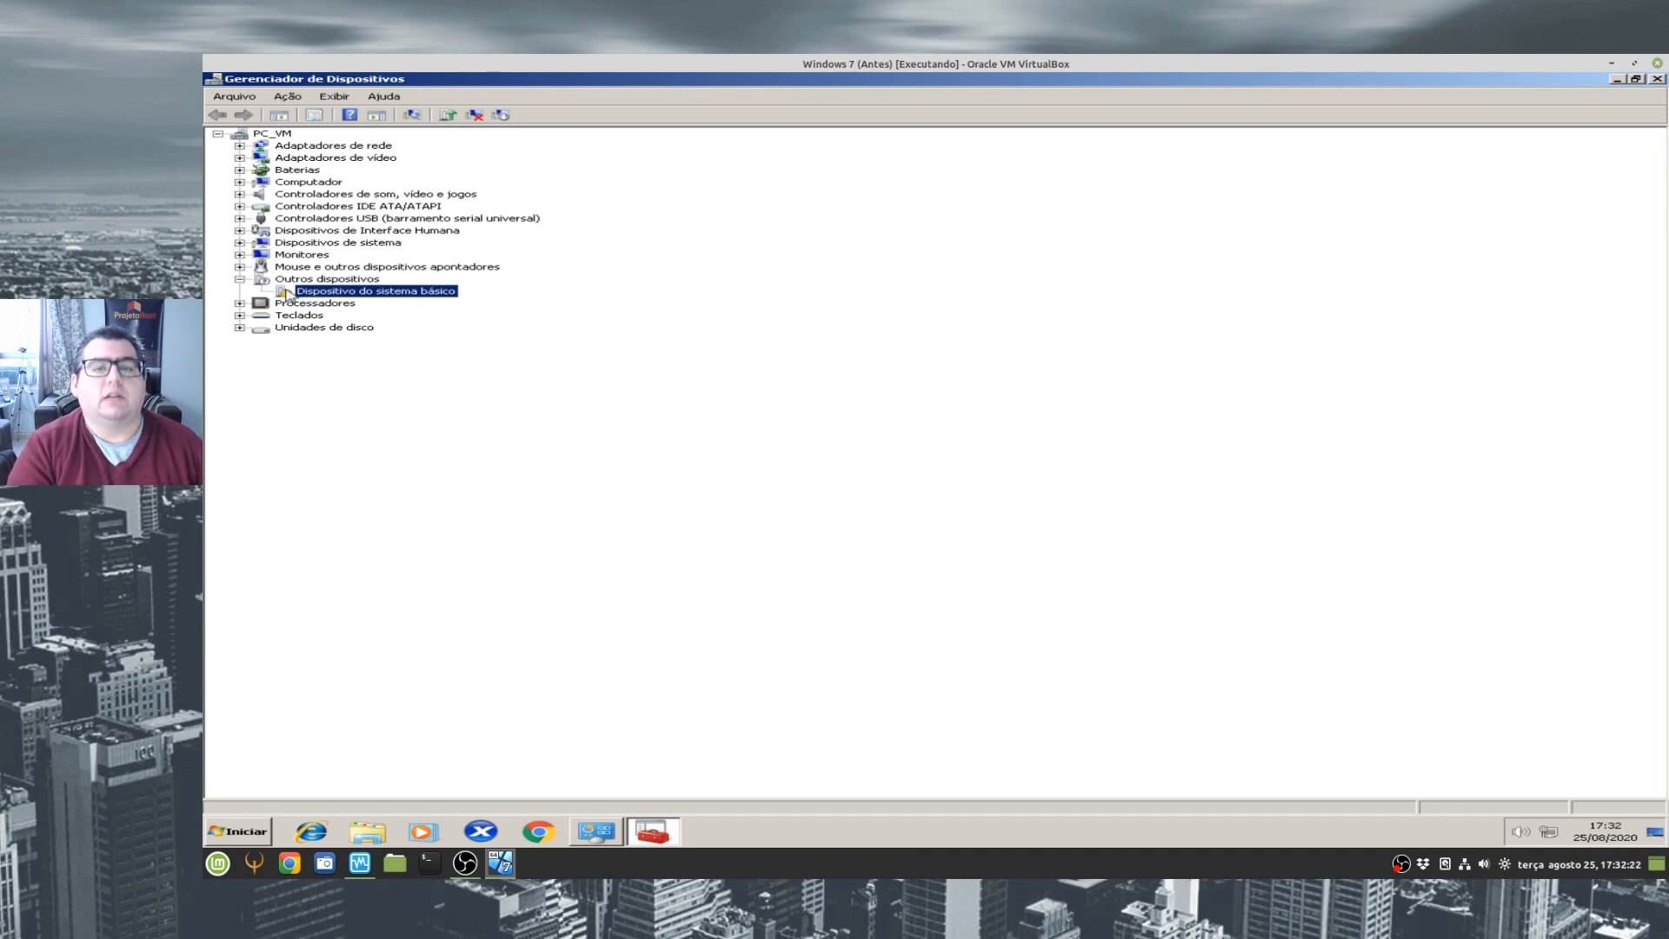
{"action": "double_click", "coordinate": [348, 159]}
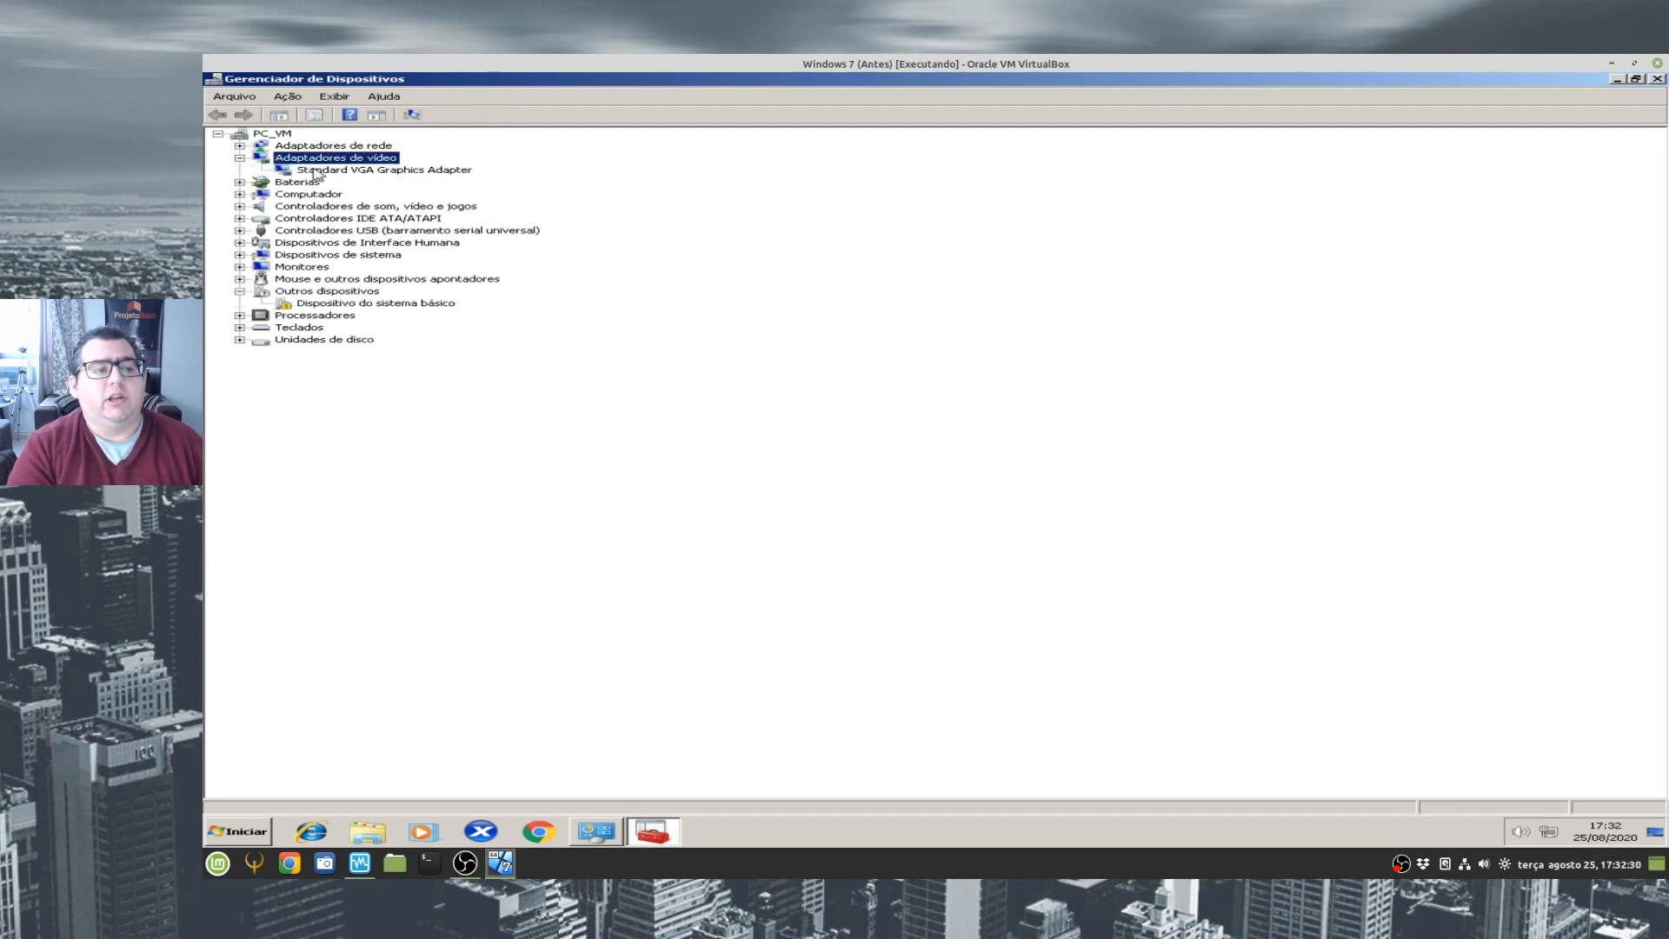
{"action": "left_click", "coordinate": [369, 171]}
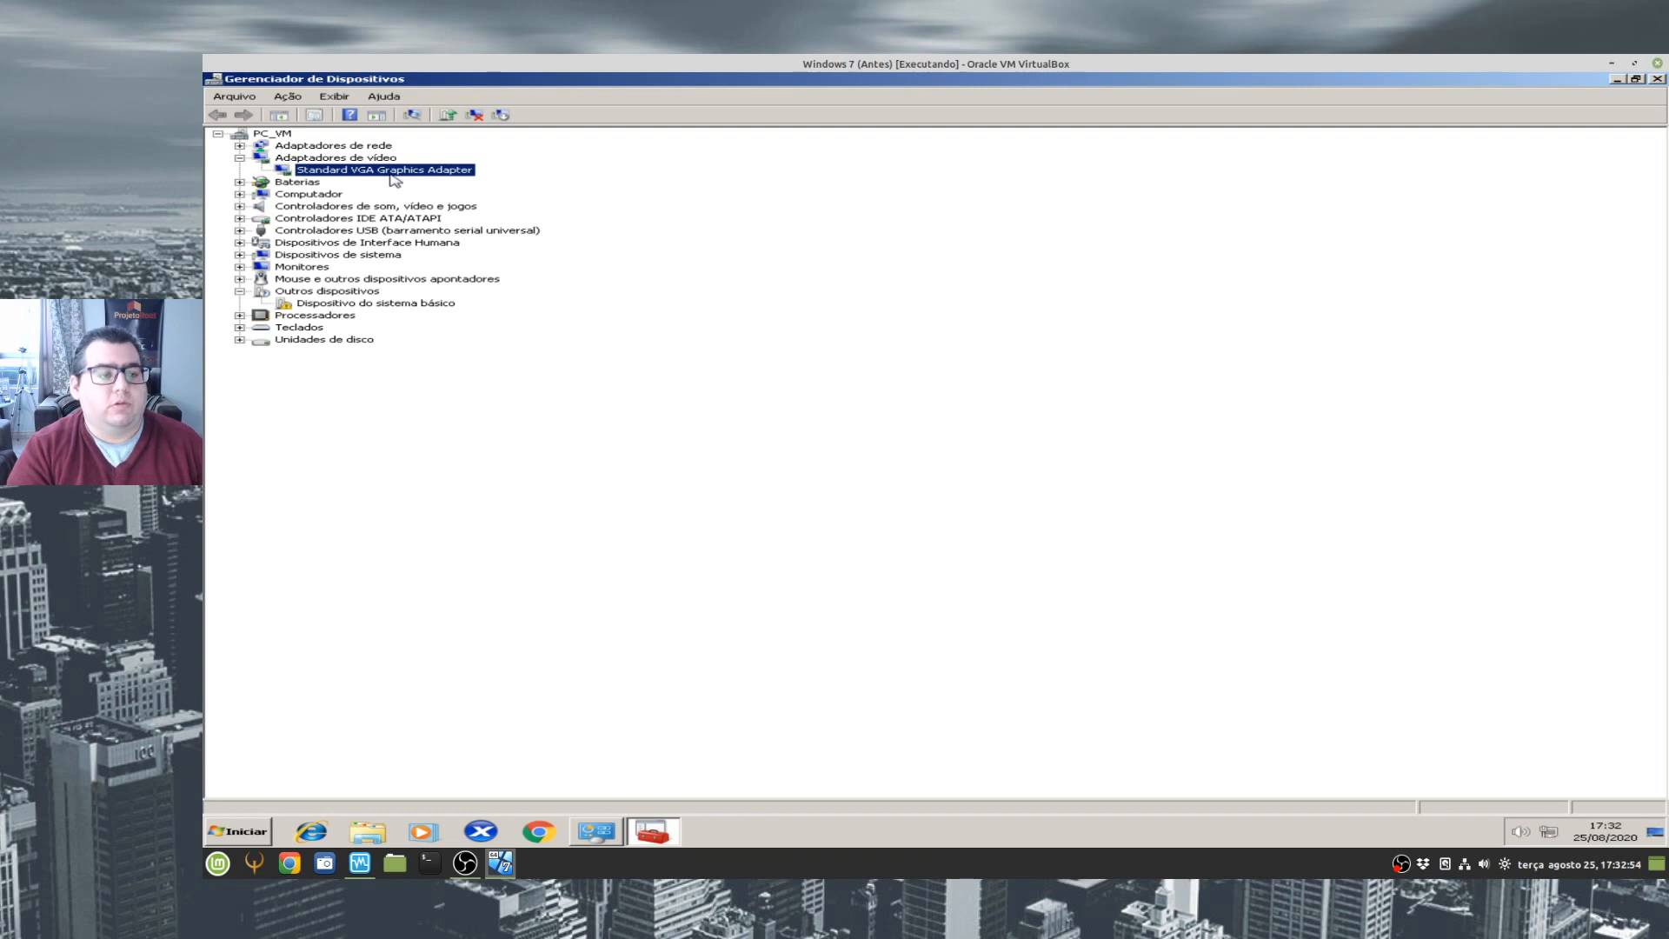
{"action": "left_click", "coordinate": [375, 148]}
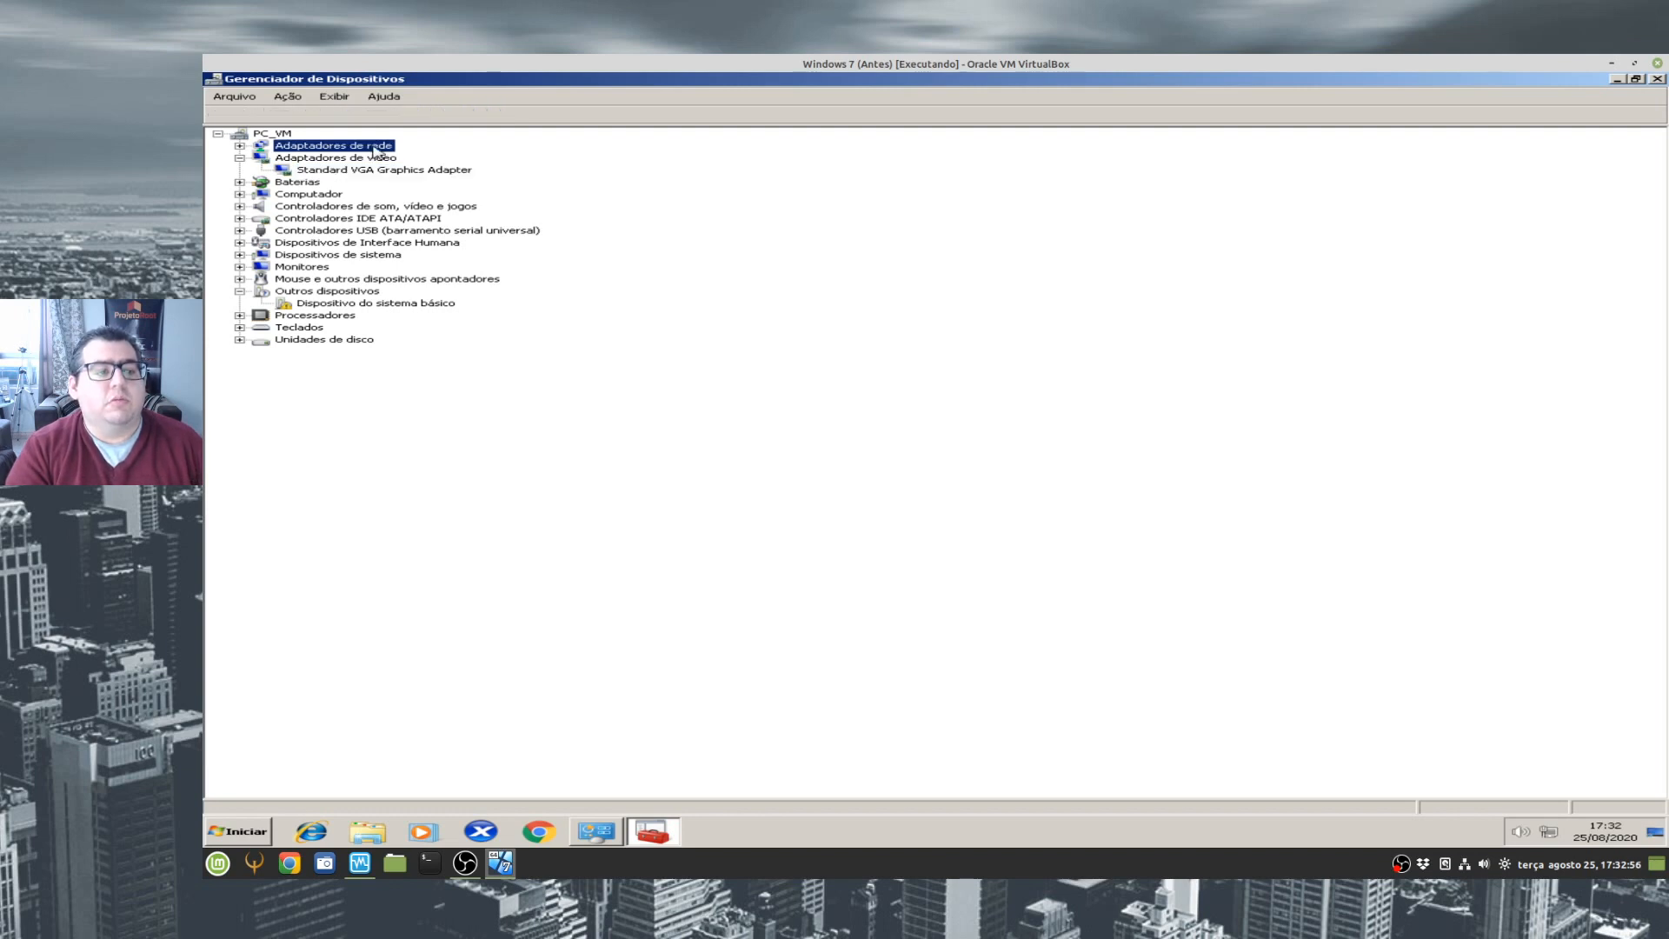
{"action": "double_click", "coordinate": [375, 147]}
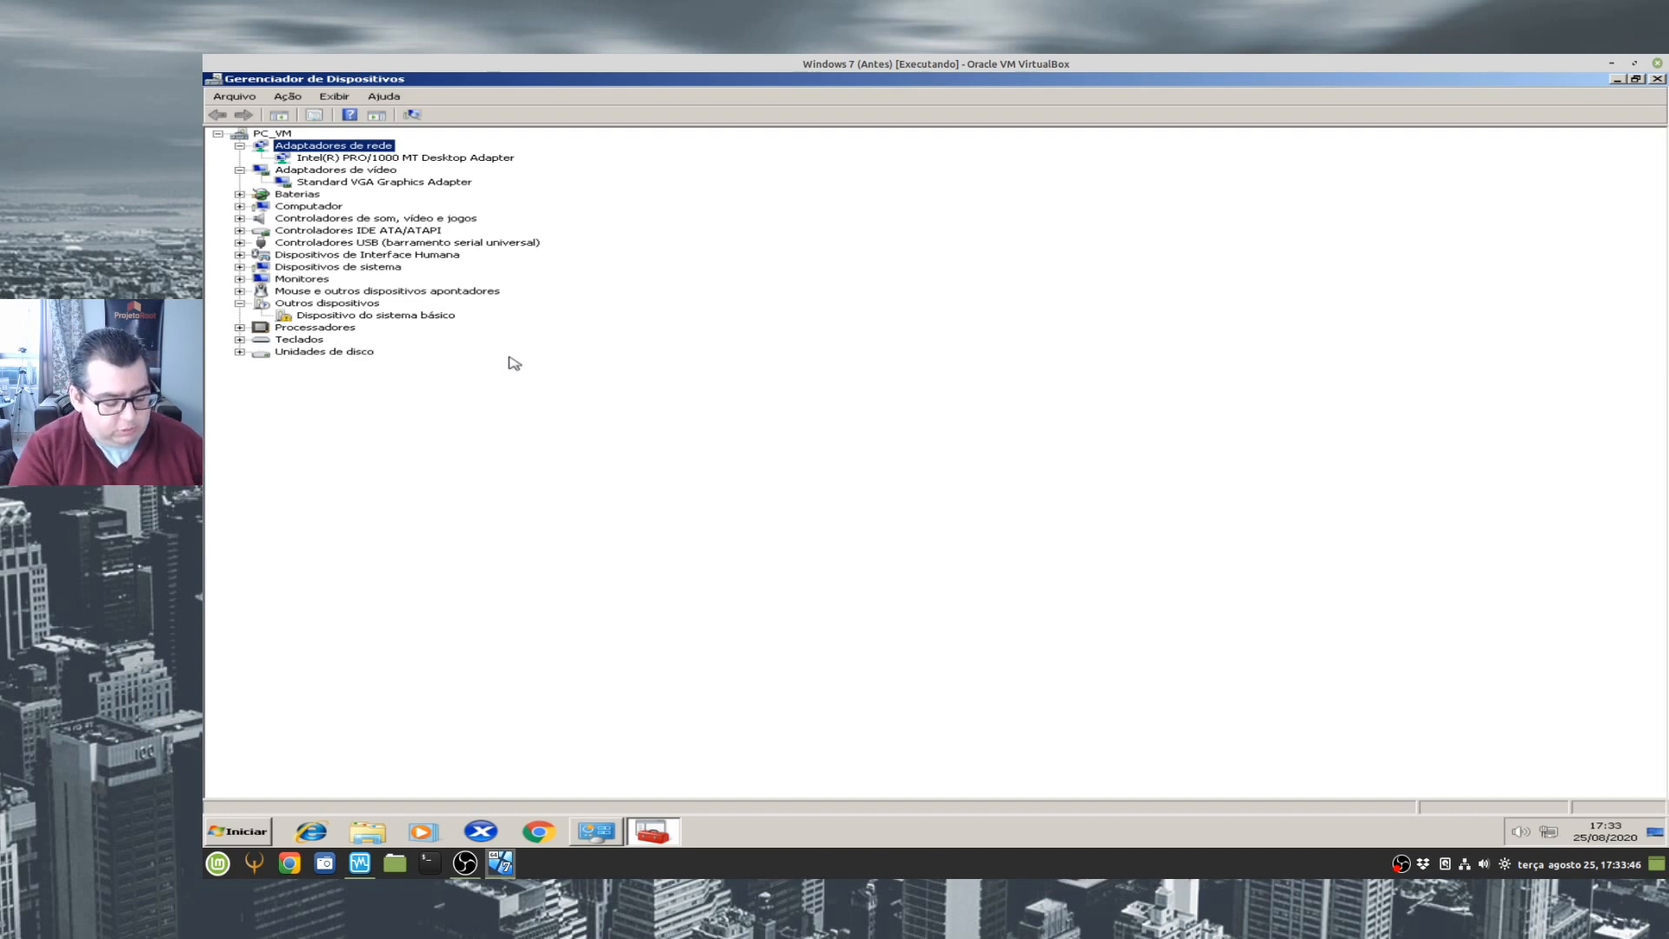
- Switch the virtual machine to full screen and return it to a normal window with its menu bar
{"action": "key", "text": "ctrl+f"}
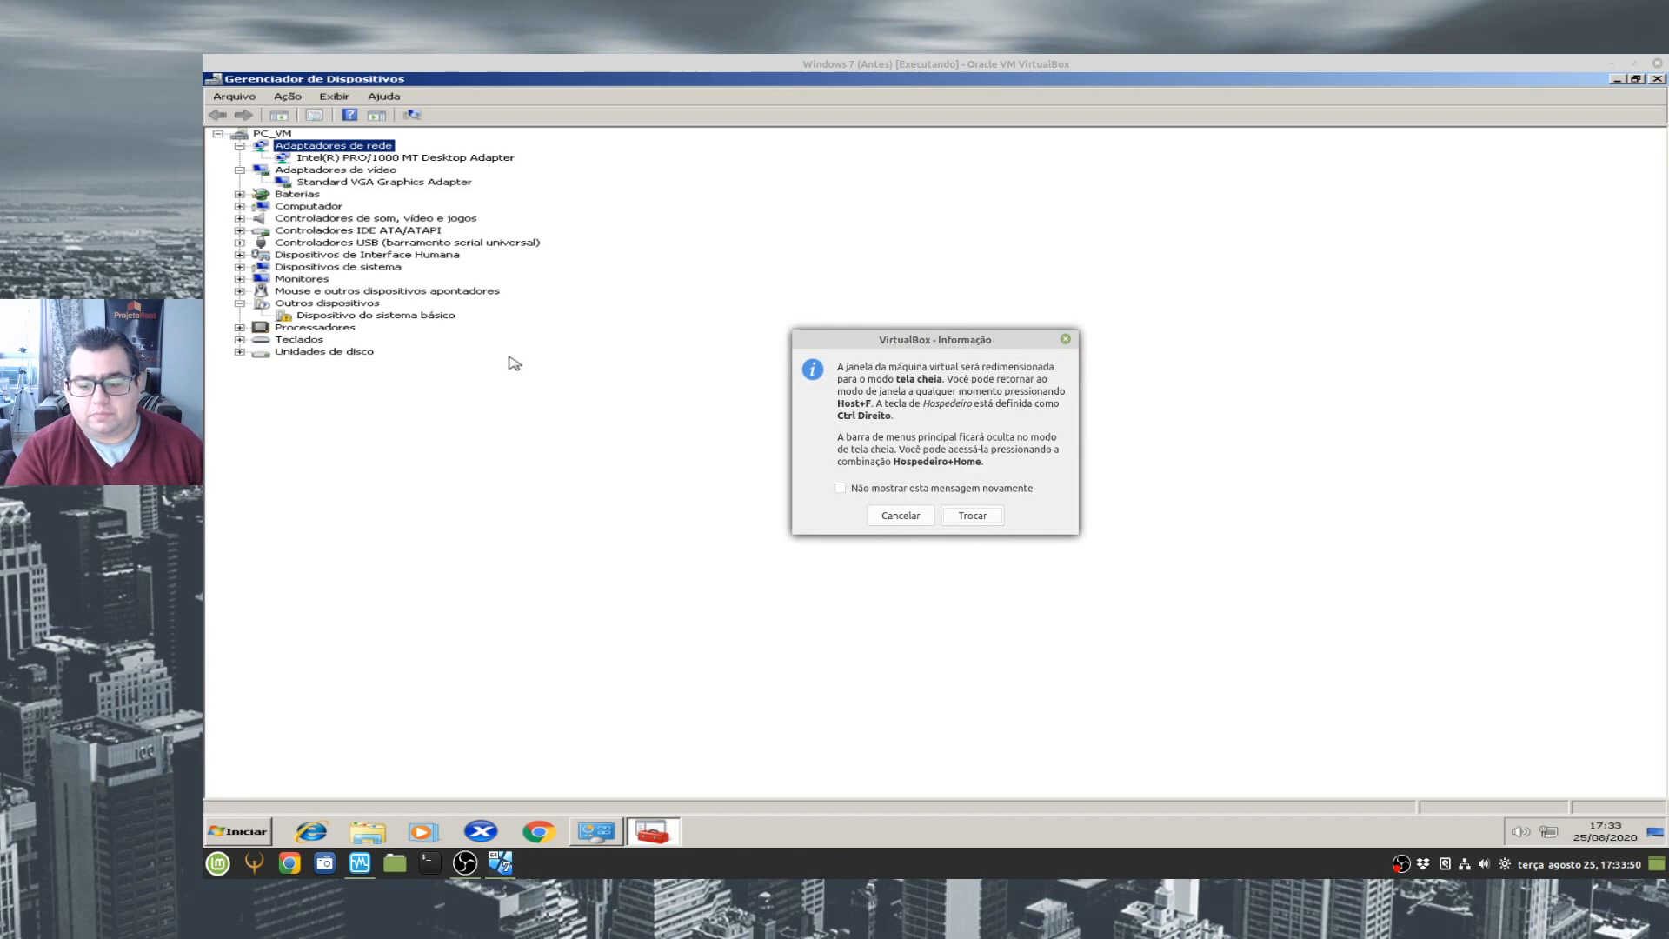
{"action": "left_click", "coordinate": [962, 518]}
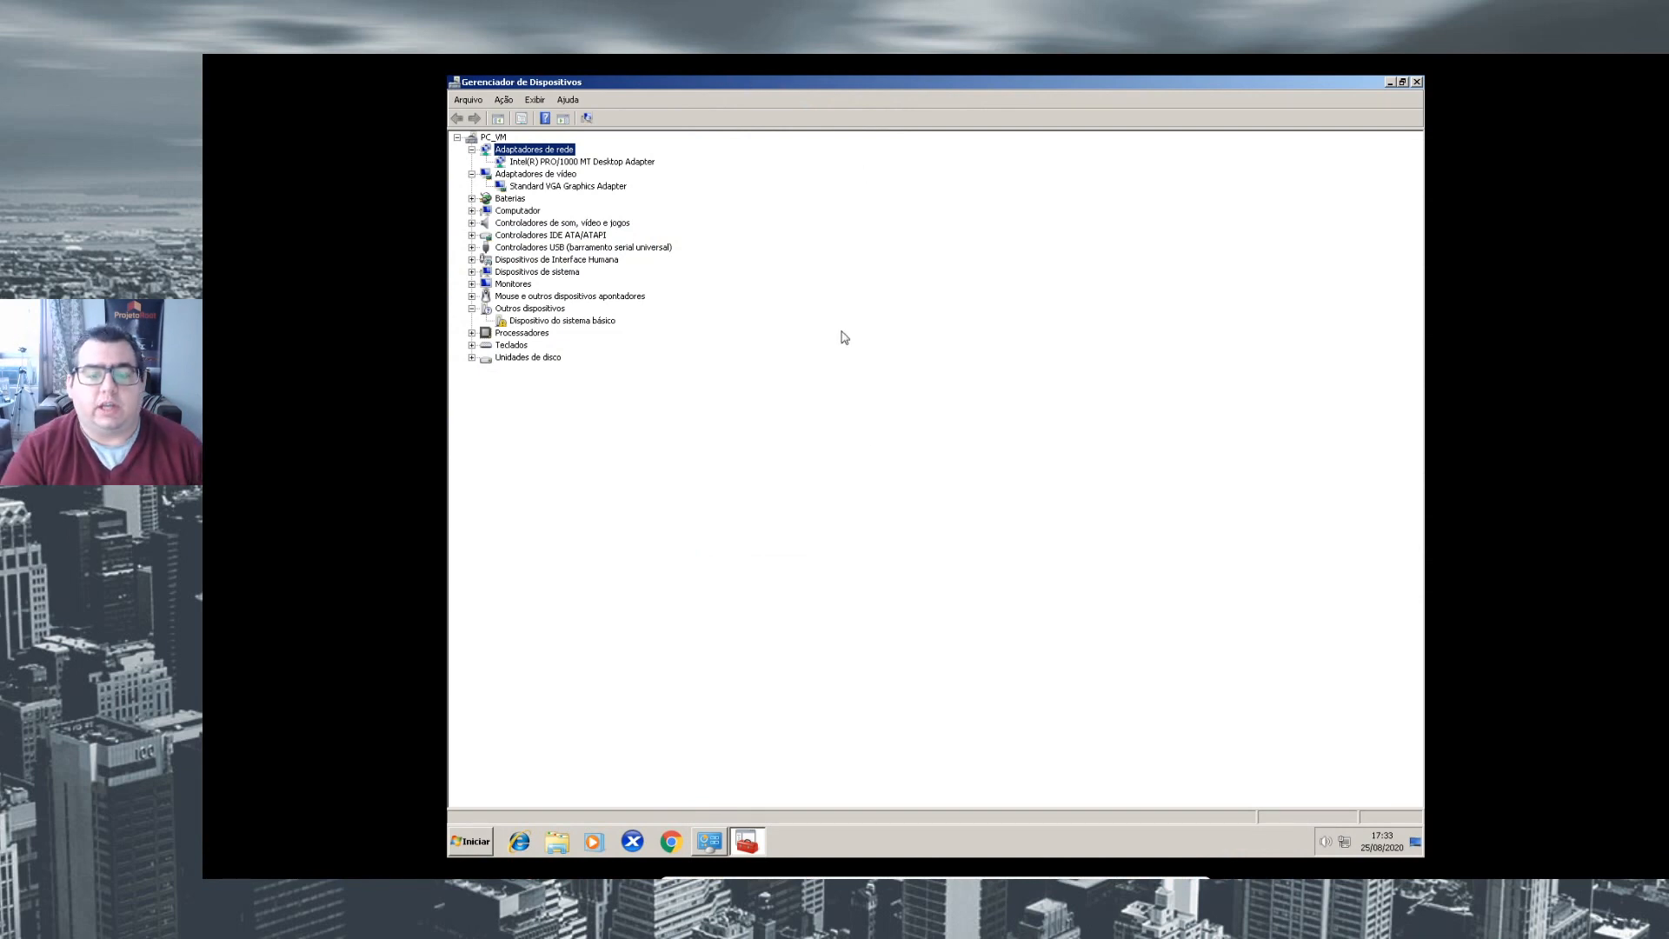
{"action": "mouse_move", "coordinate": [1078, 878]}
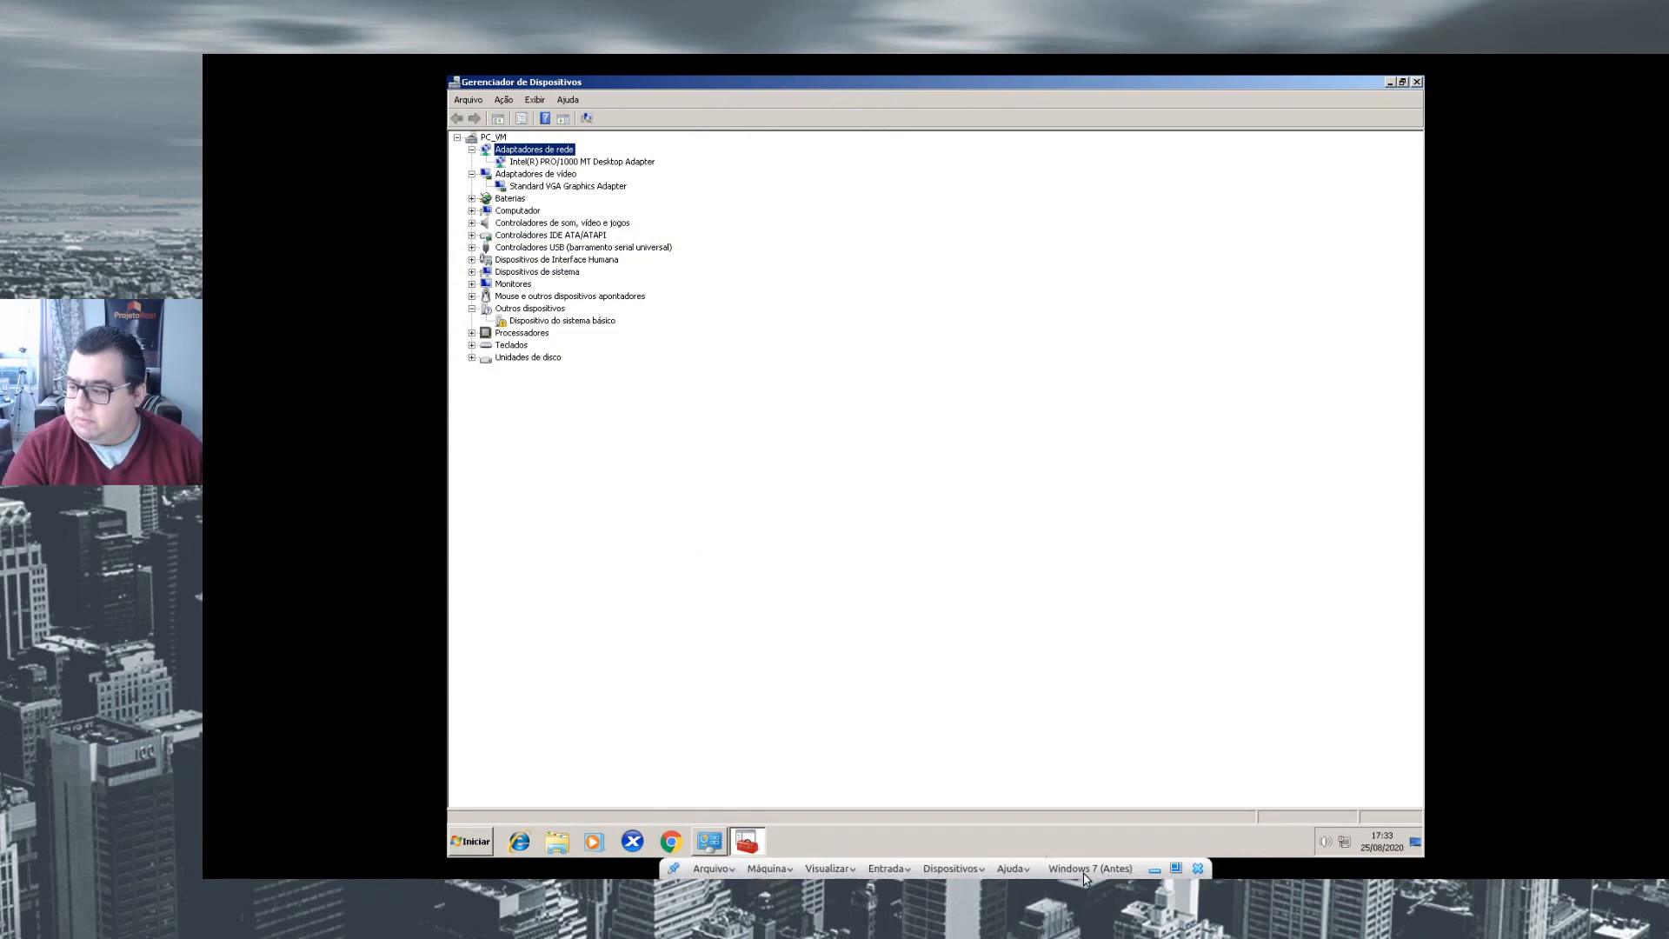
{"action": "left_click", "coordinate": [1176, 868]}
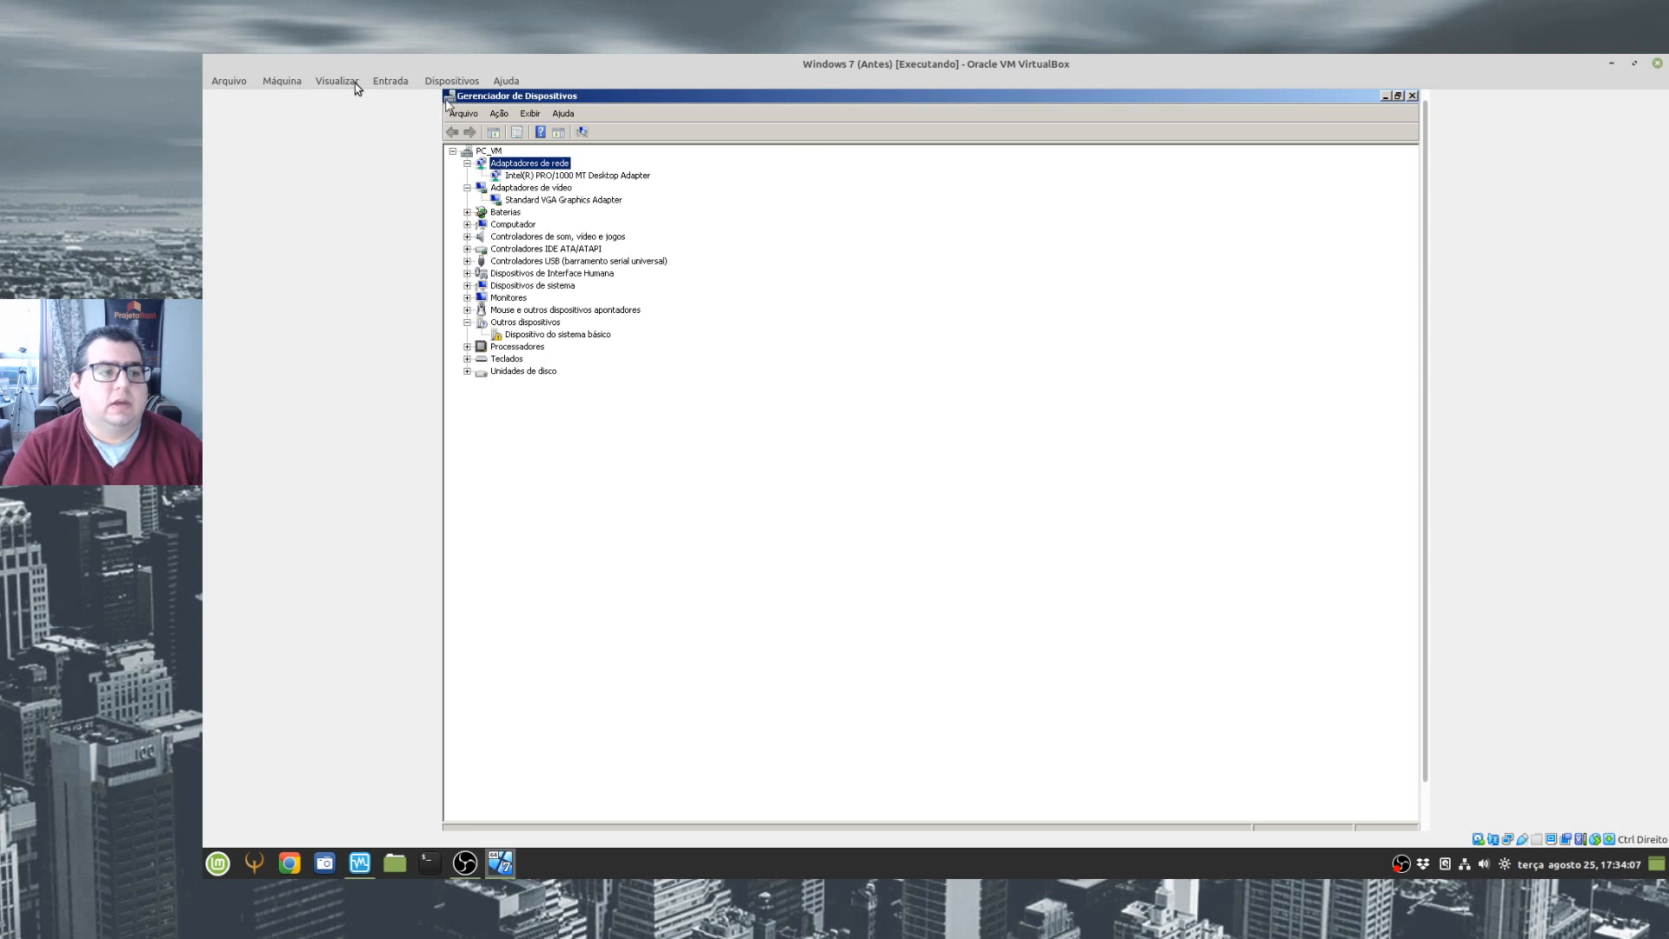
- Try to insert the Guest Additions CD image into the running Windows 7 virtual machine
{"action": "left_click", "coordinate": [382, 84]}
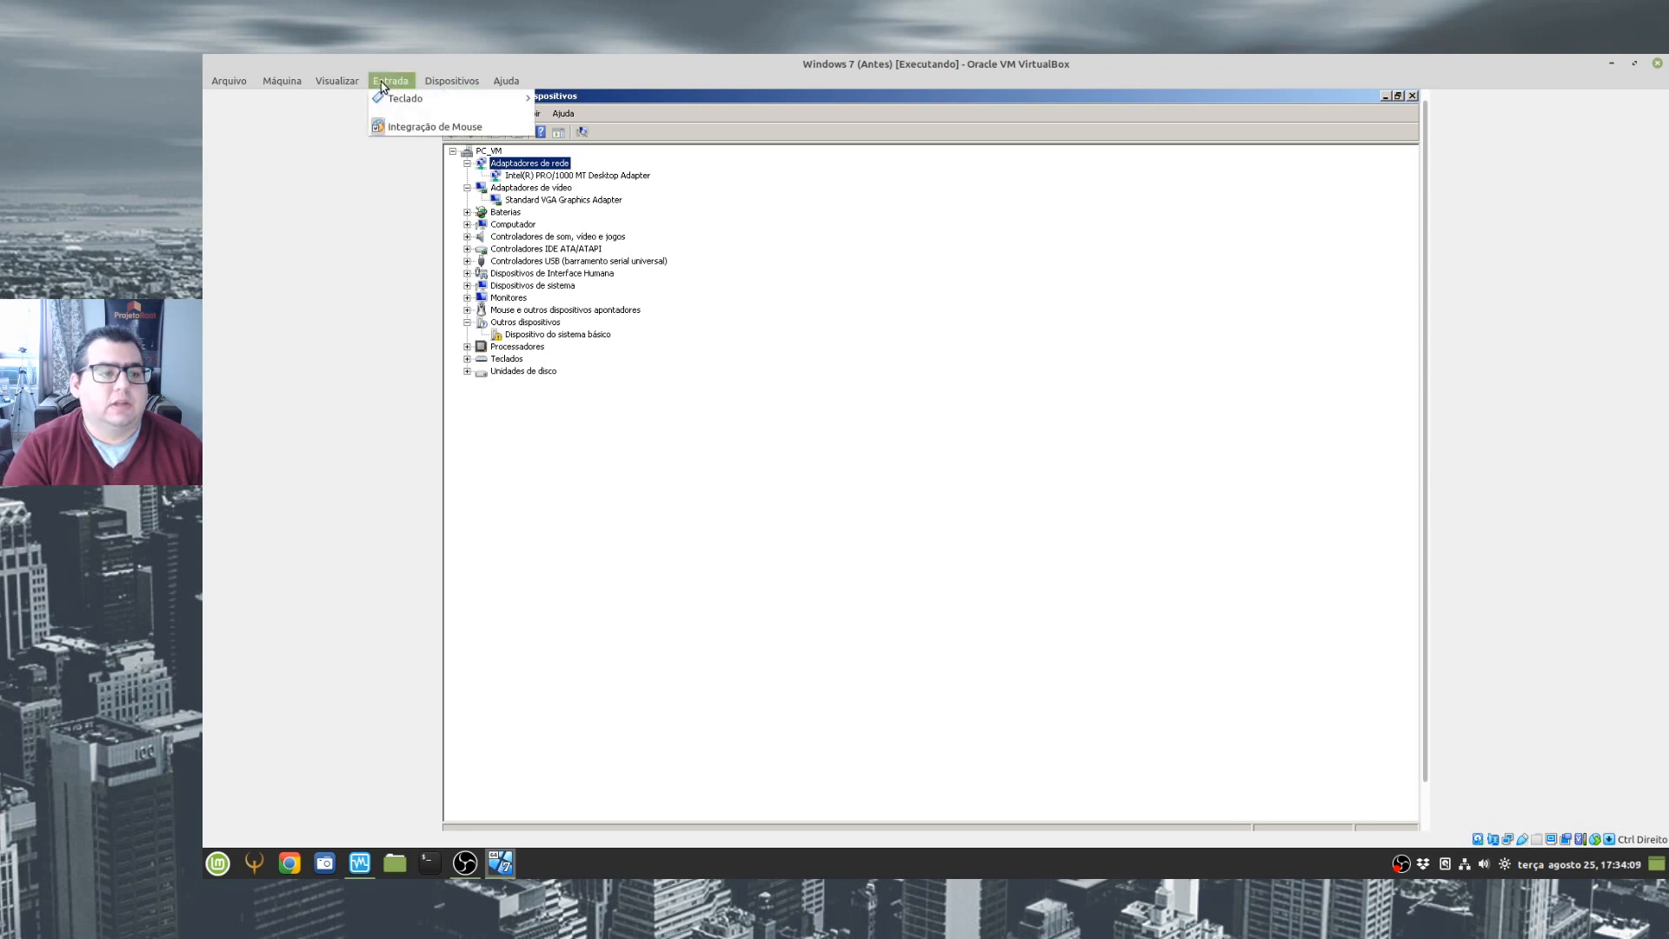
{"action": "mouse_move", "coordinate": [393, 99]}
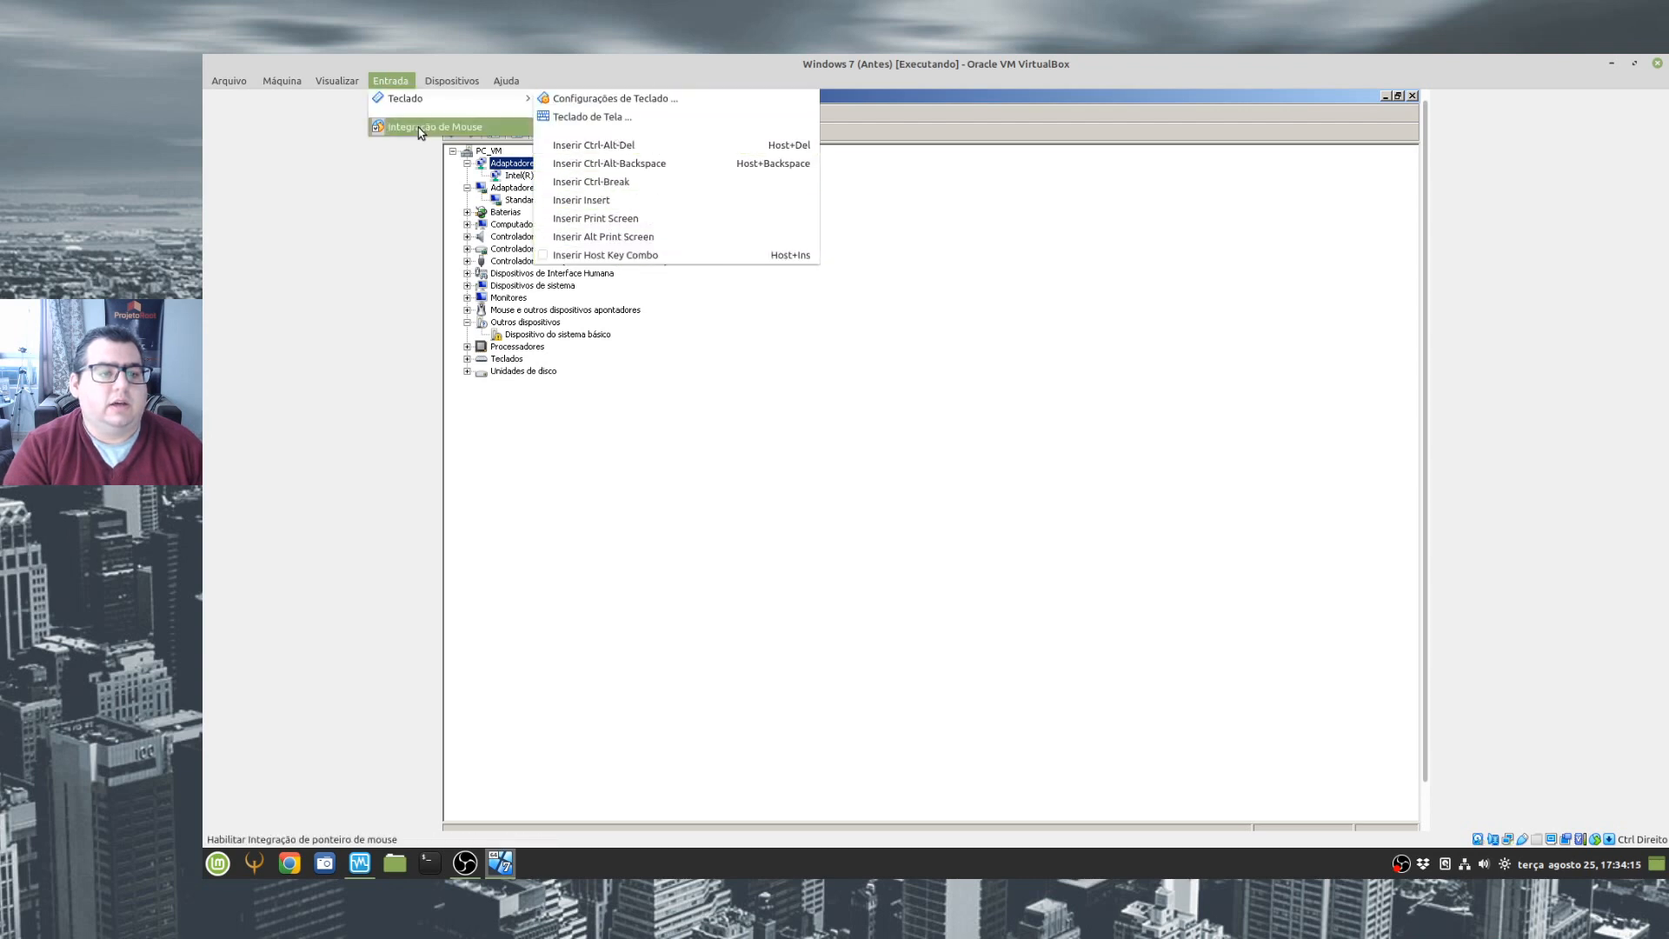
{"action": "mouse_move", "coordinate": [451, 83]}
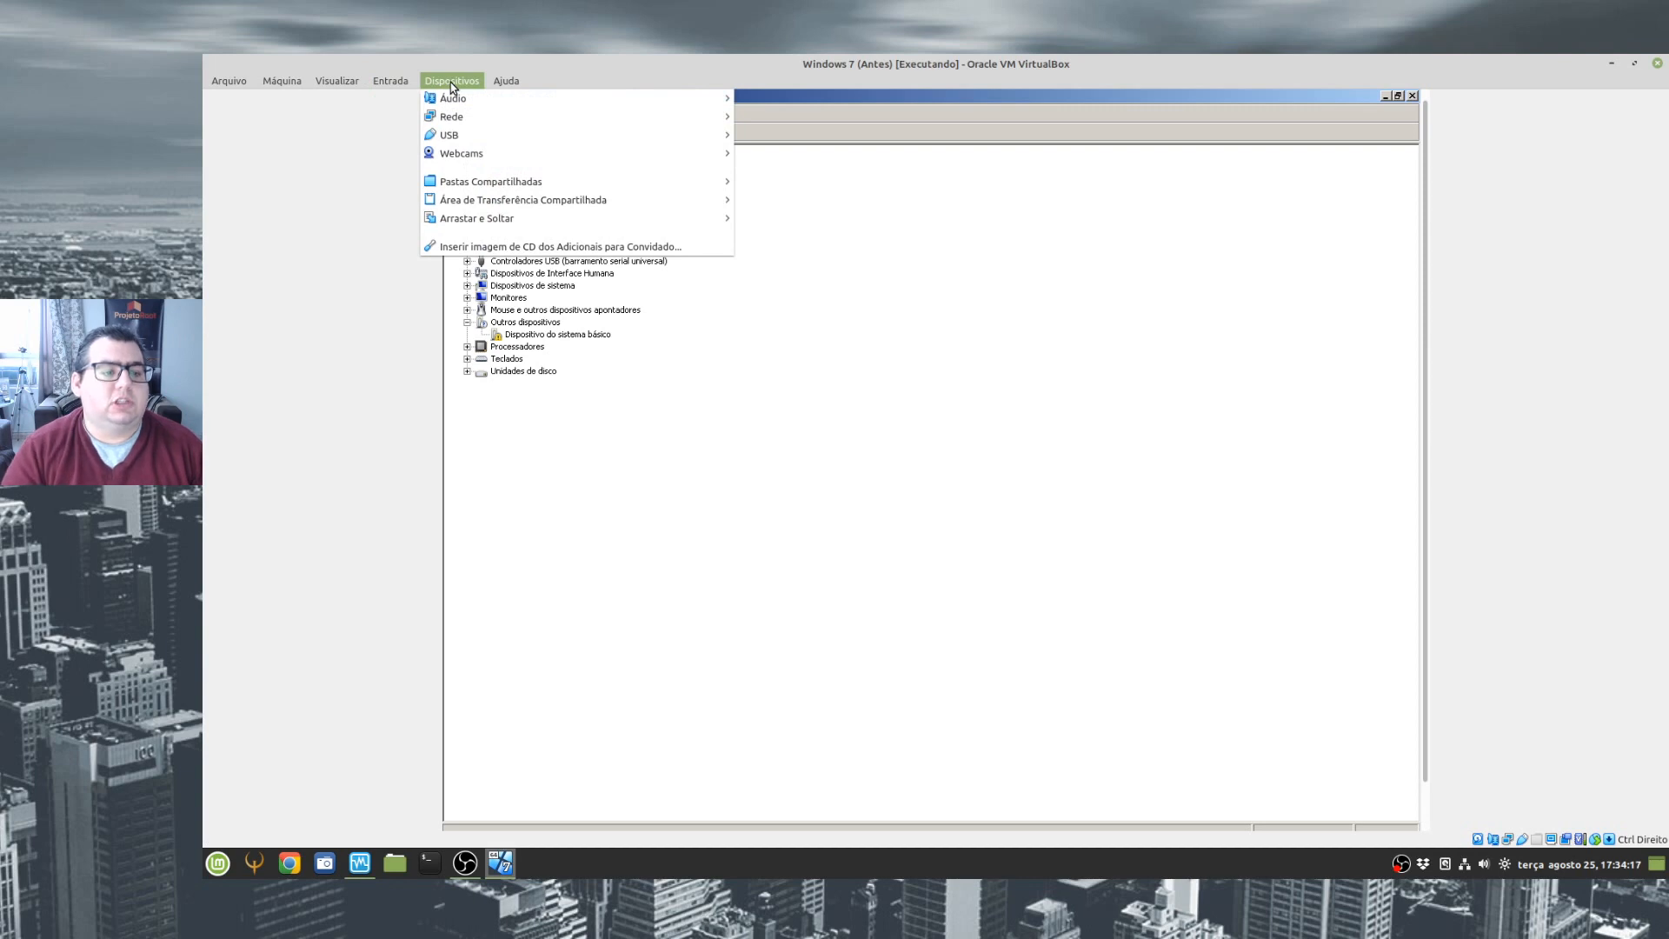
{"action": "mouse_move", "coordinate": [329, 84]}
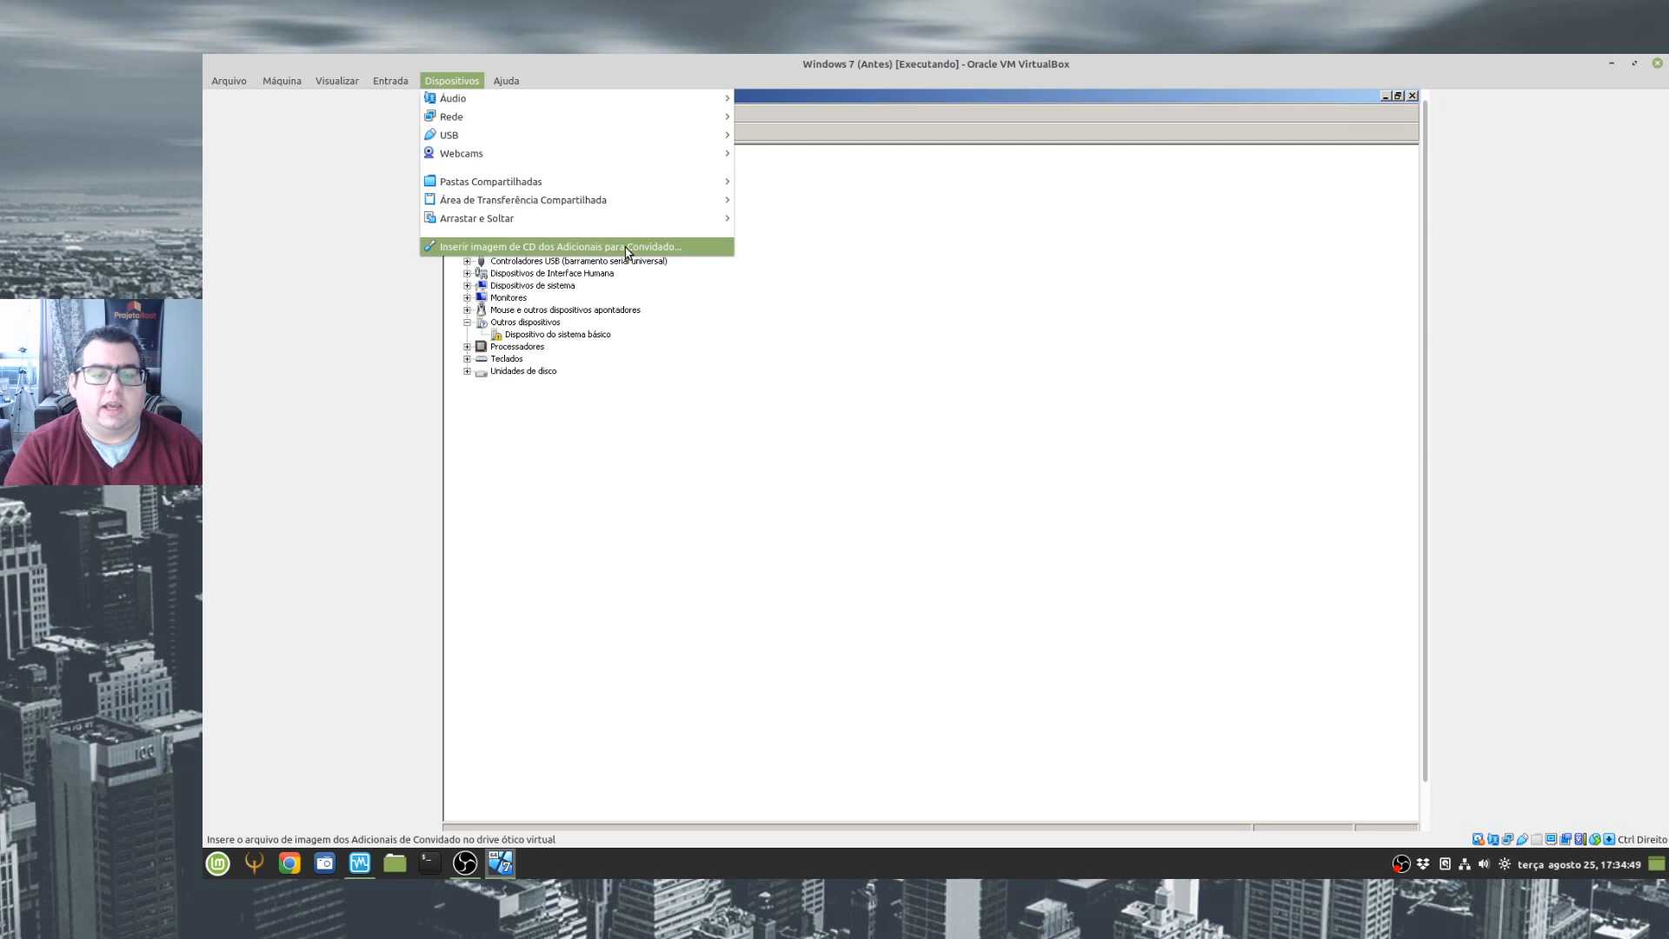
{"action": "left_click", "coordinate": [626, 249]}
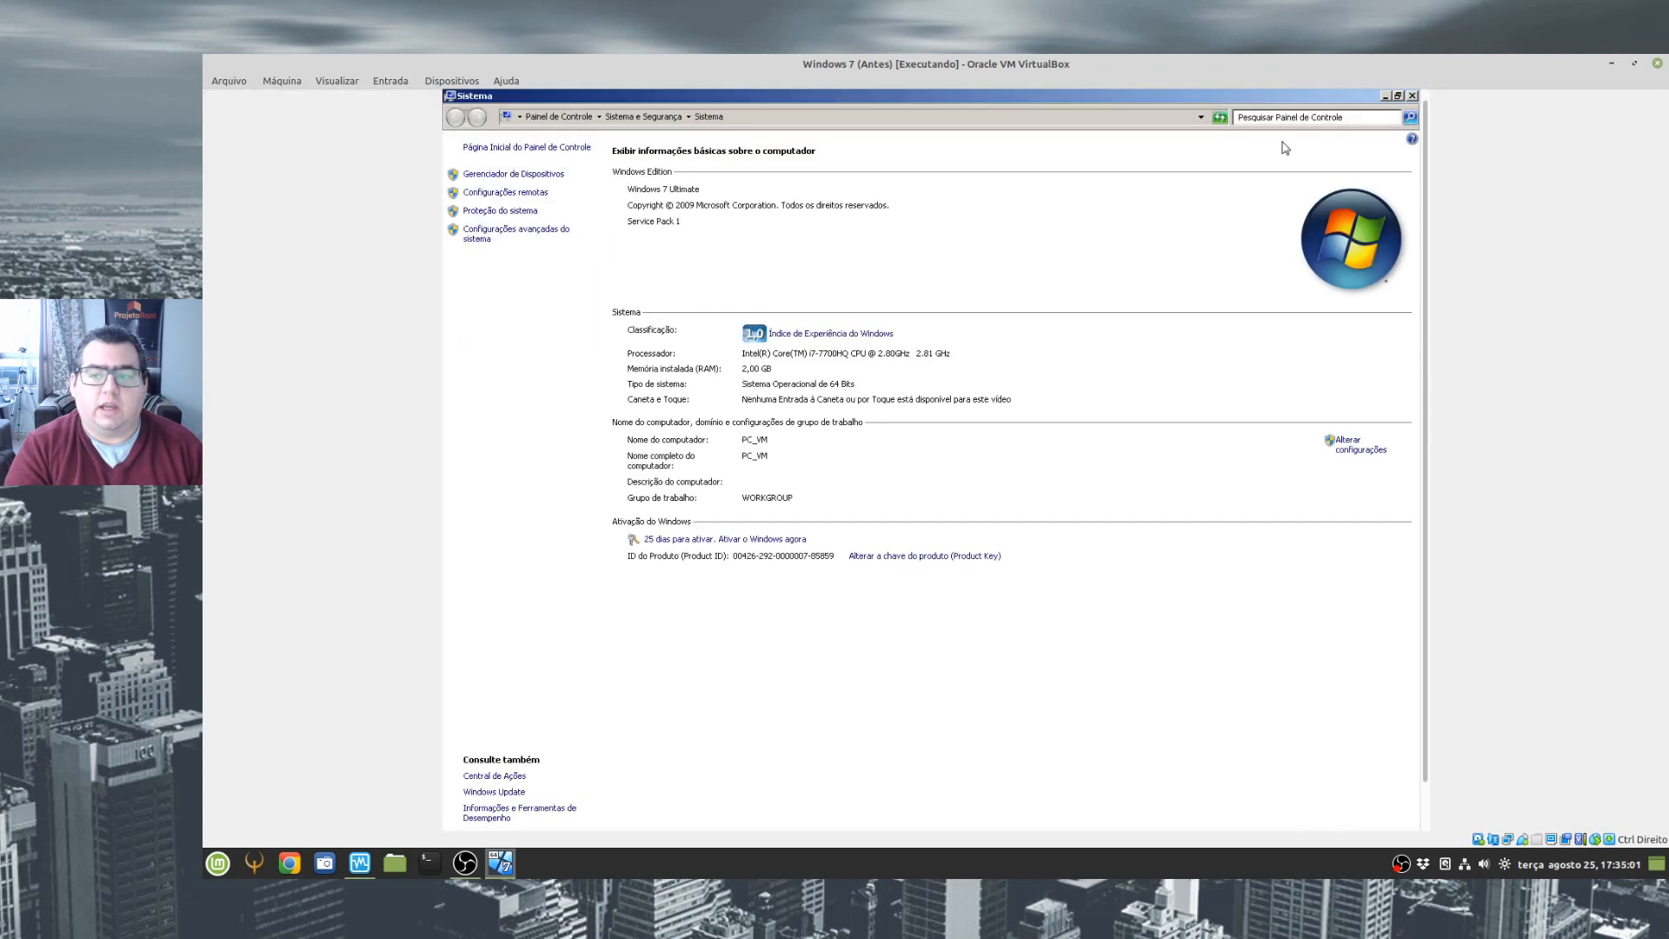
- Close the guest's Device Manager and Sistema windows and open Computador to check which drives are available
{"action": "left_click", "coordinate": [1411, 95]}
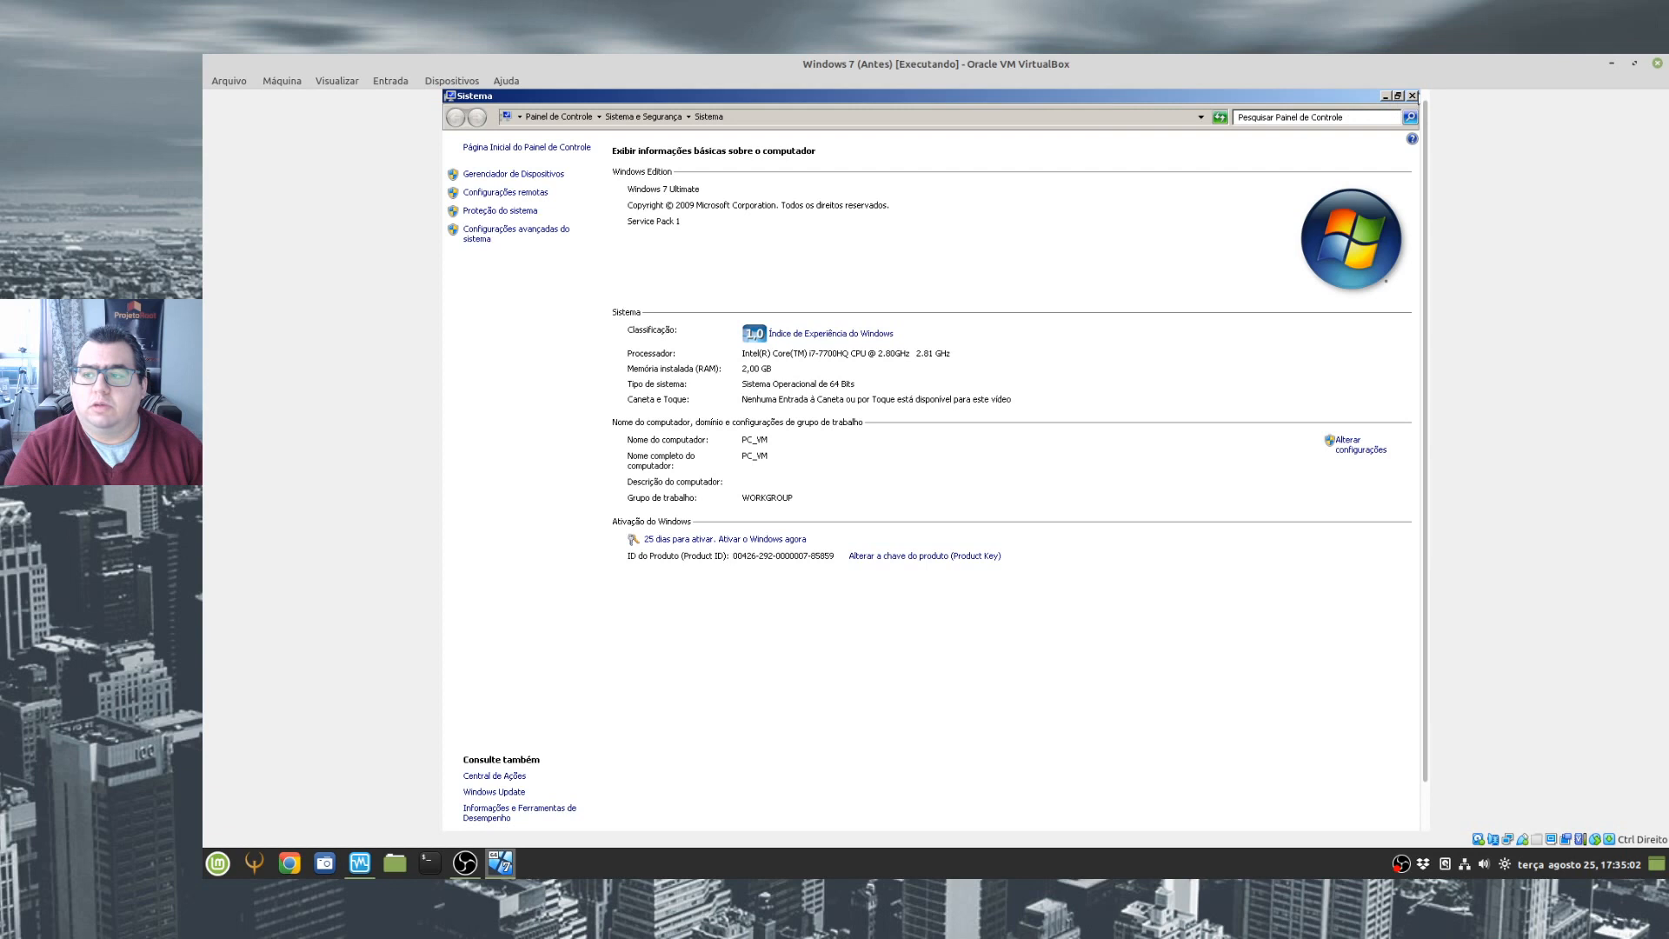
{"action": "double_click", "coordinate": [478, 113]}
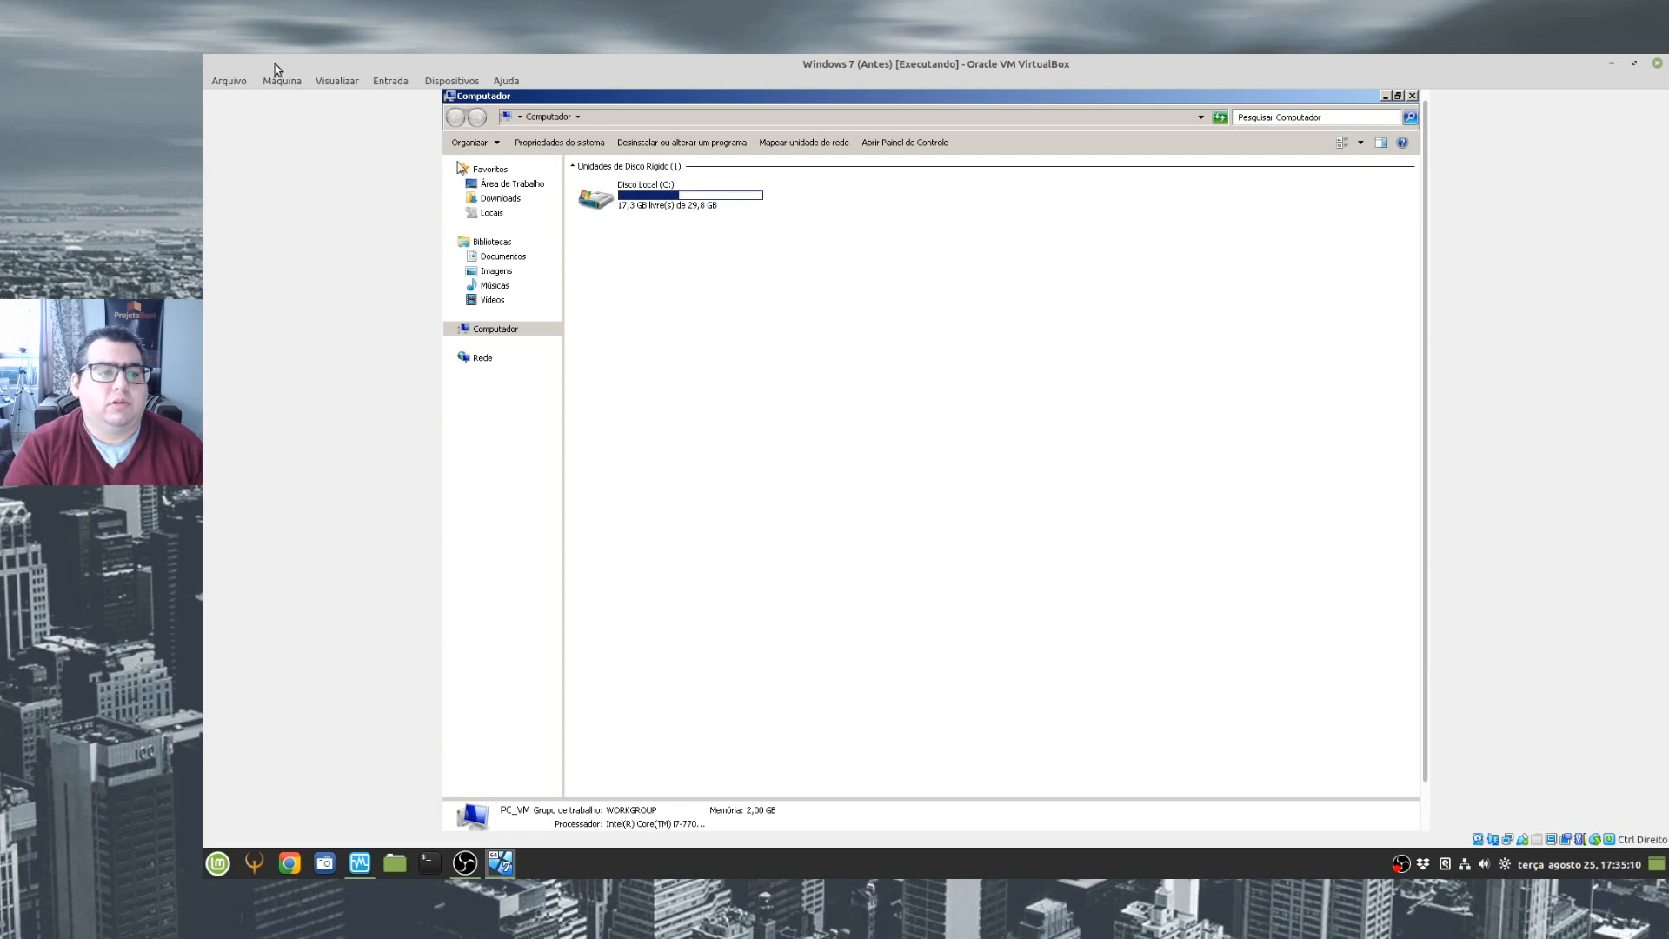
- Add an optical drive holding VBoxGuestAdditions.iso to the virtual machine's SATA controller and save the storage settings
{"action": "left_click", "coordinate": [341, 81]}
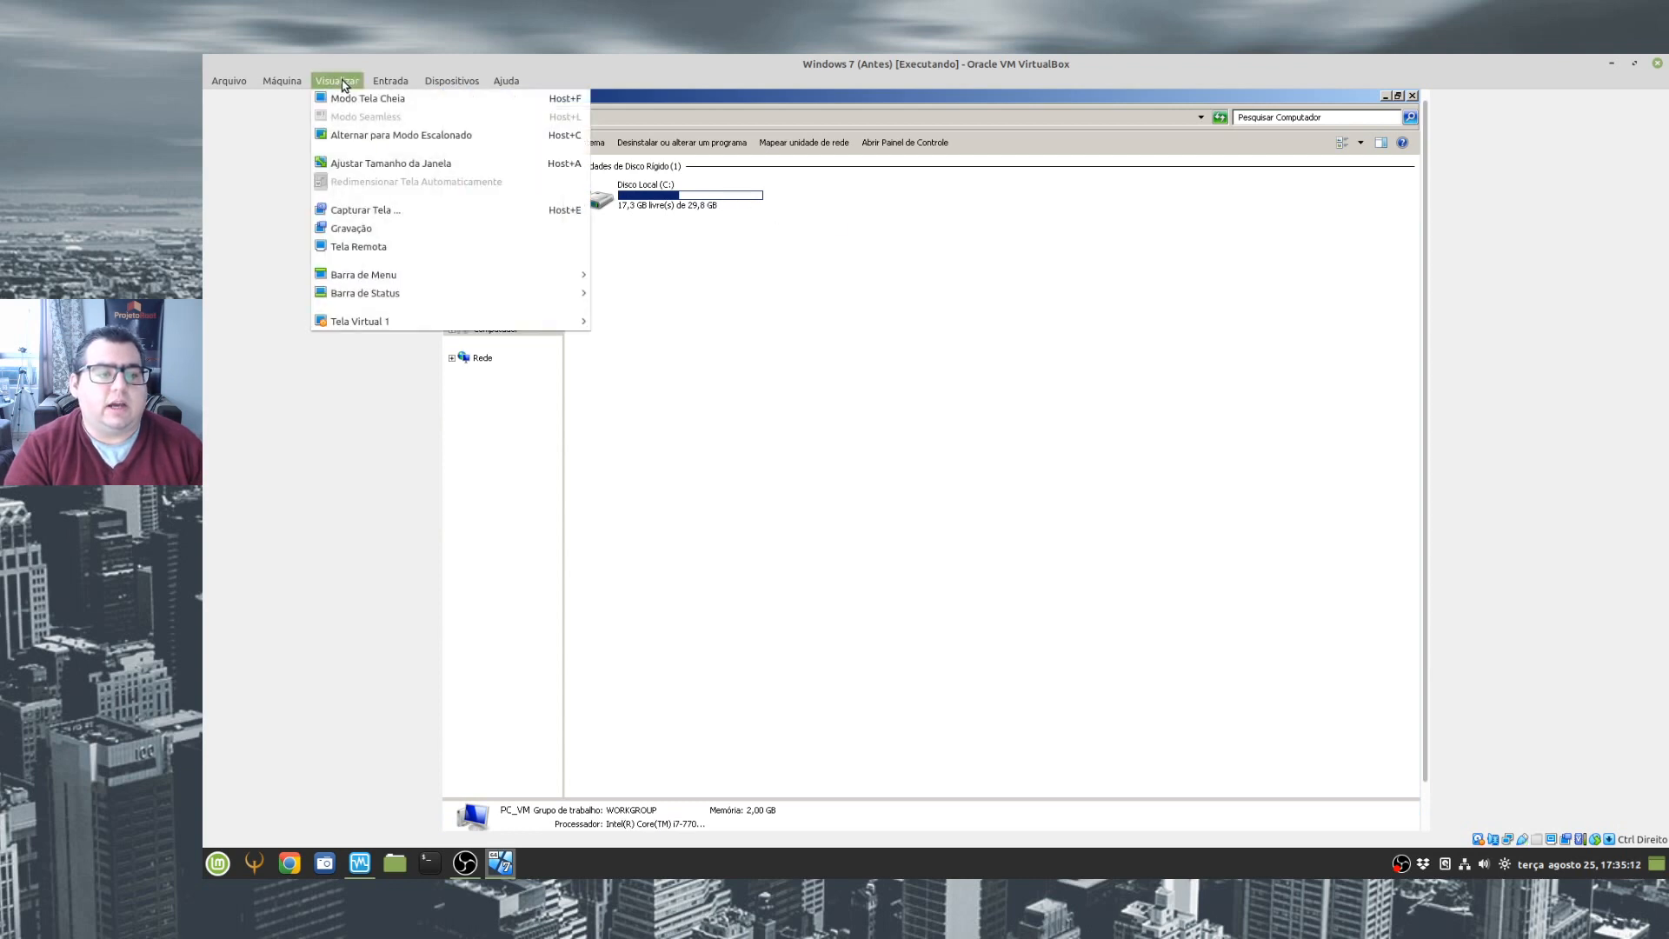
{"action": "mouse_move", "coordinate": [400, 83]}
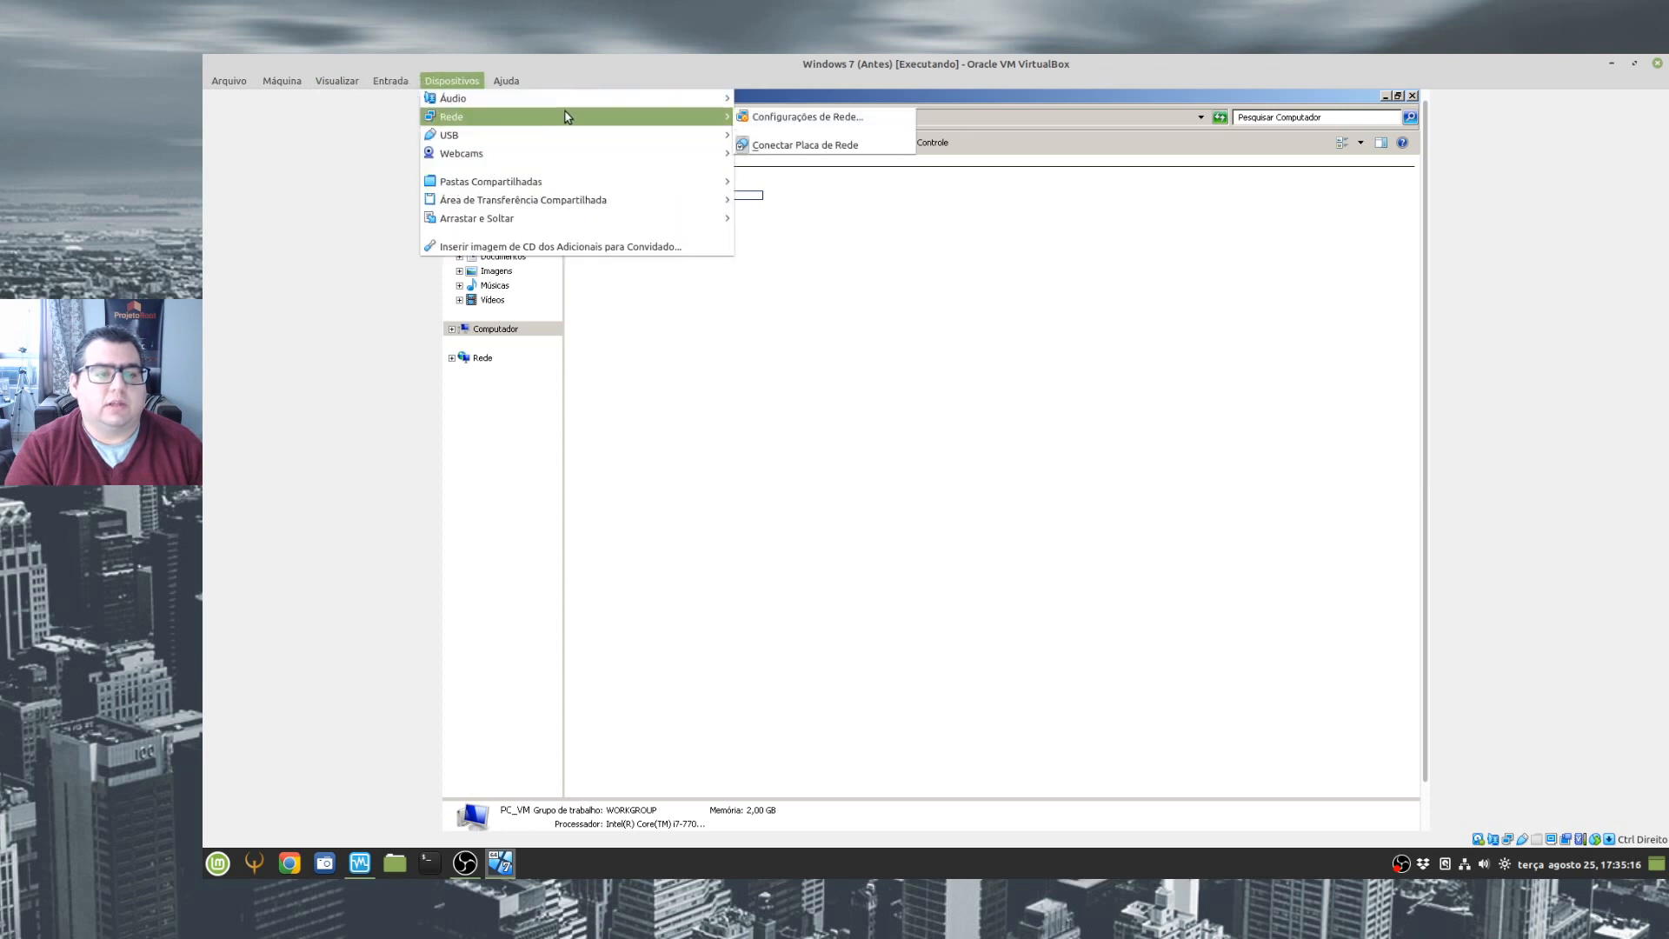
{"action": "left_click", "coordinate": [298, 99]}
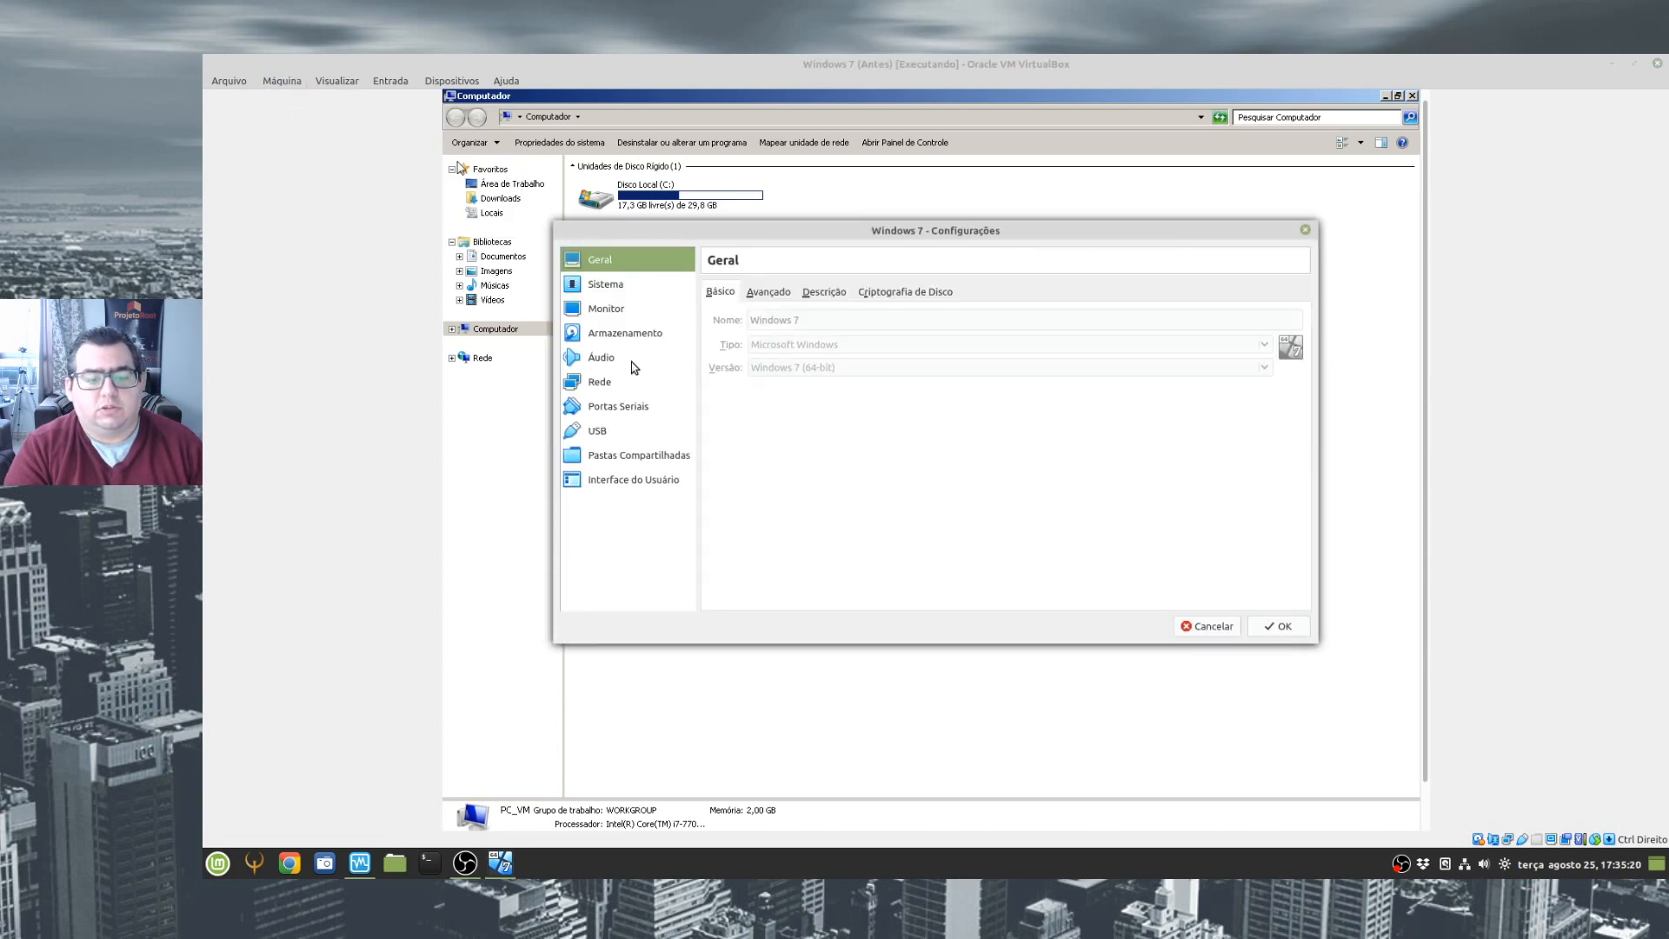
{"action": "left_click", "coordinate": [622, 335]}
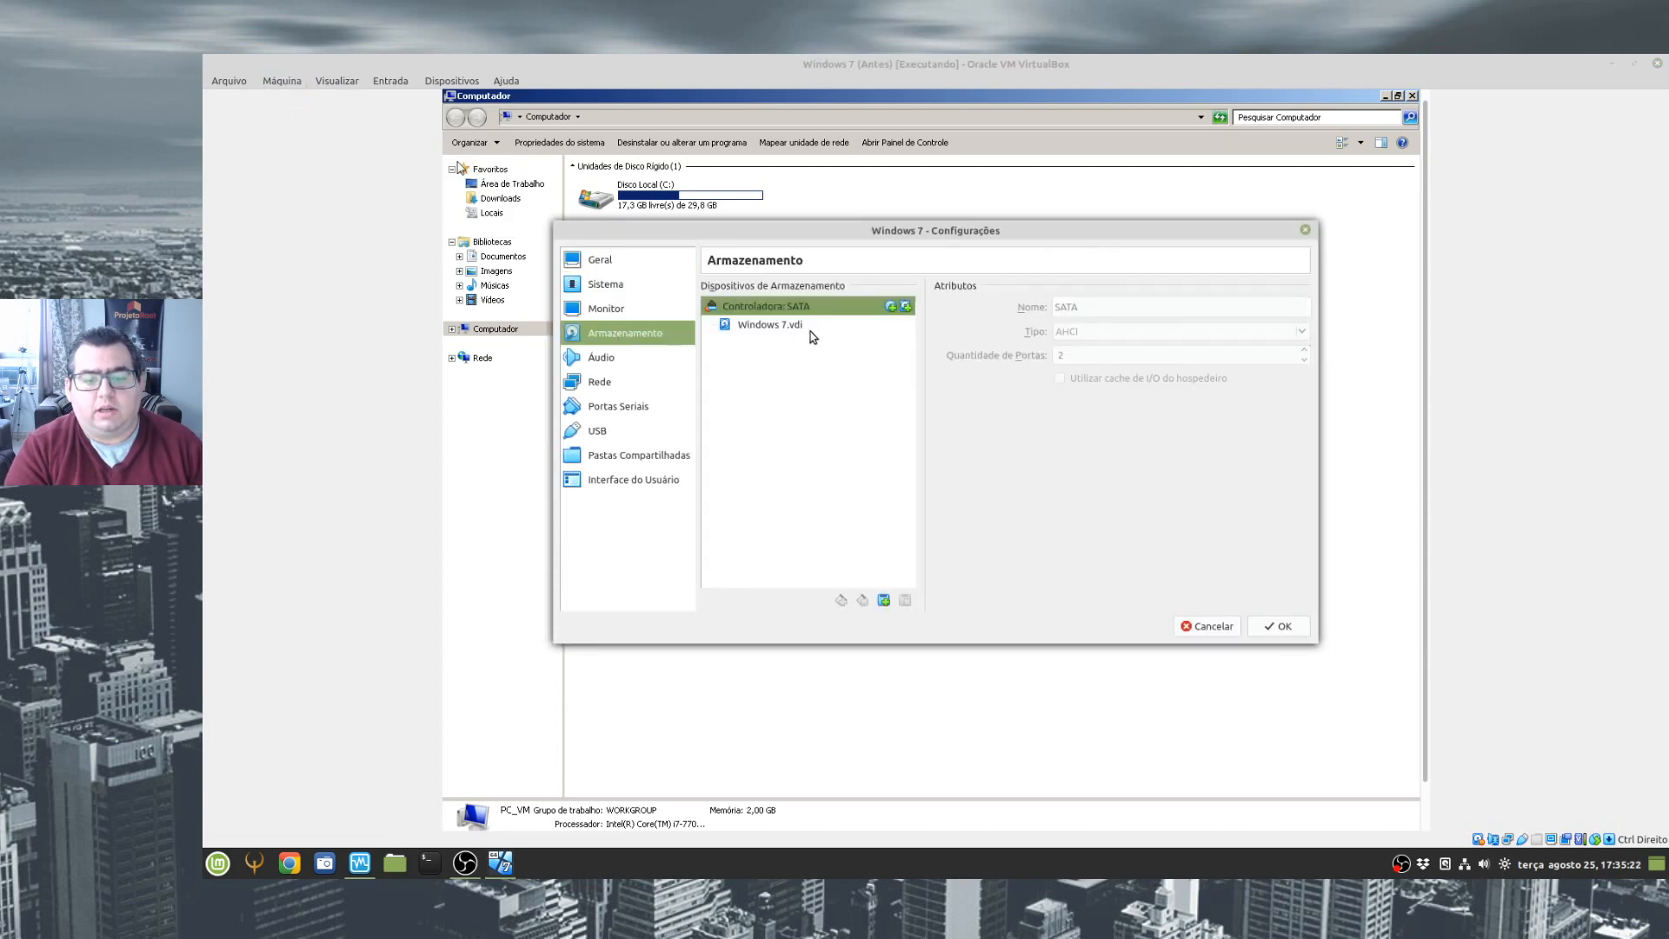
{"action": "left_click", "coordinate": [883, 600]}
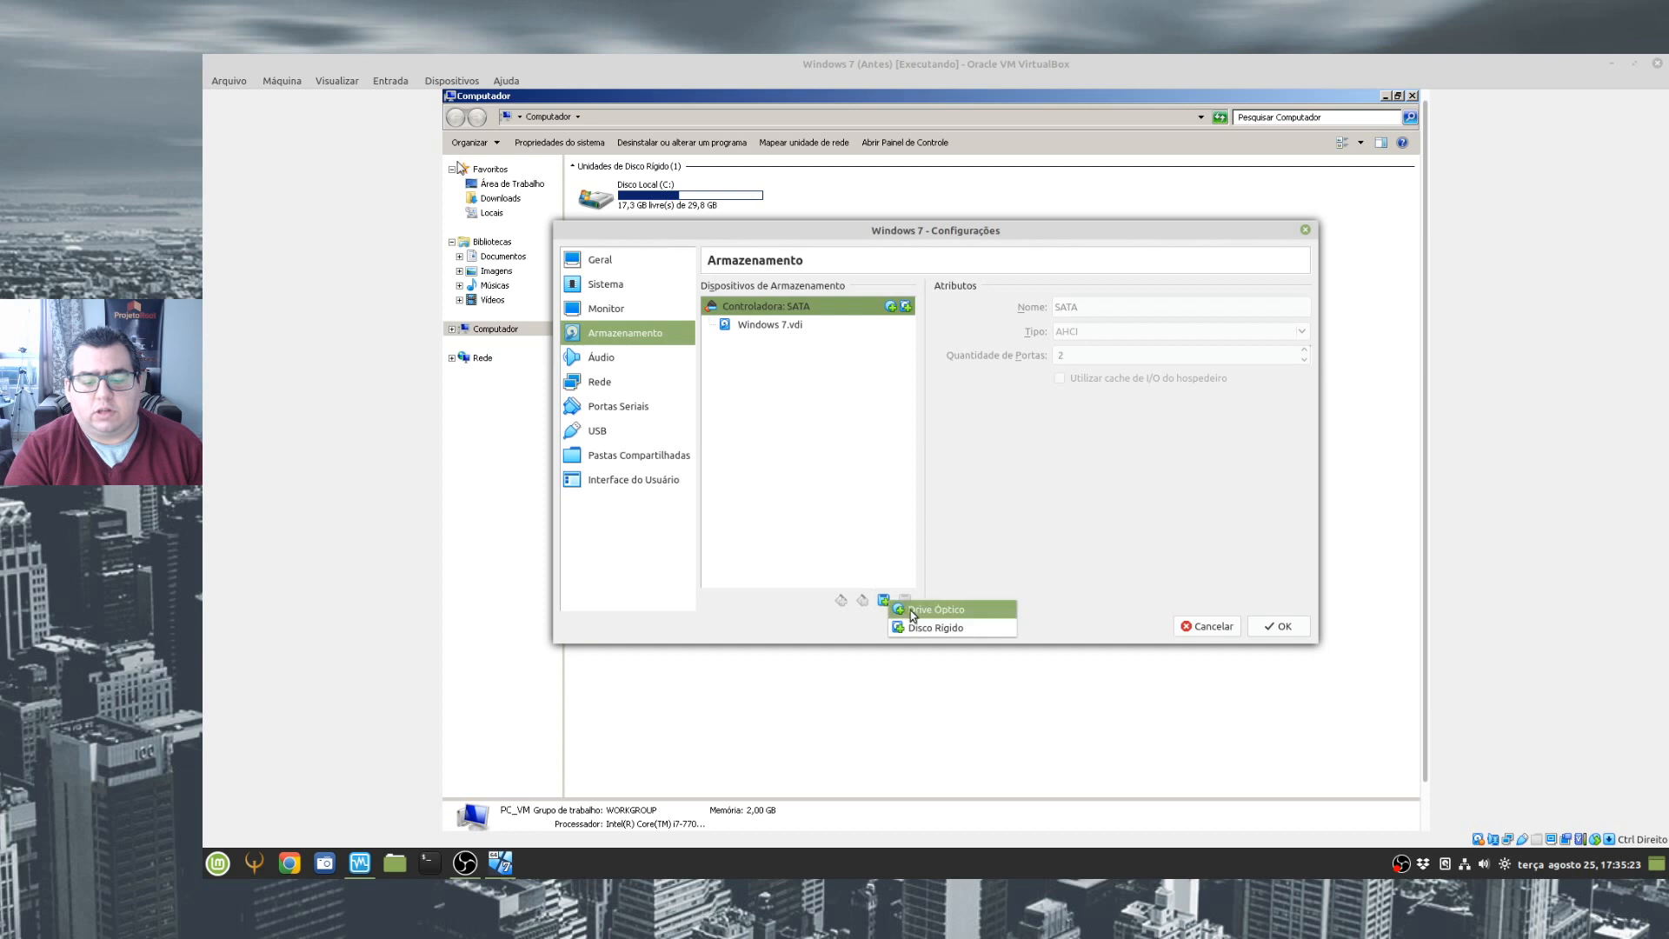
{"action": "left_click", "coordinate": [987, 611]}
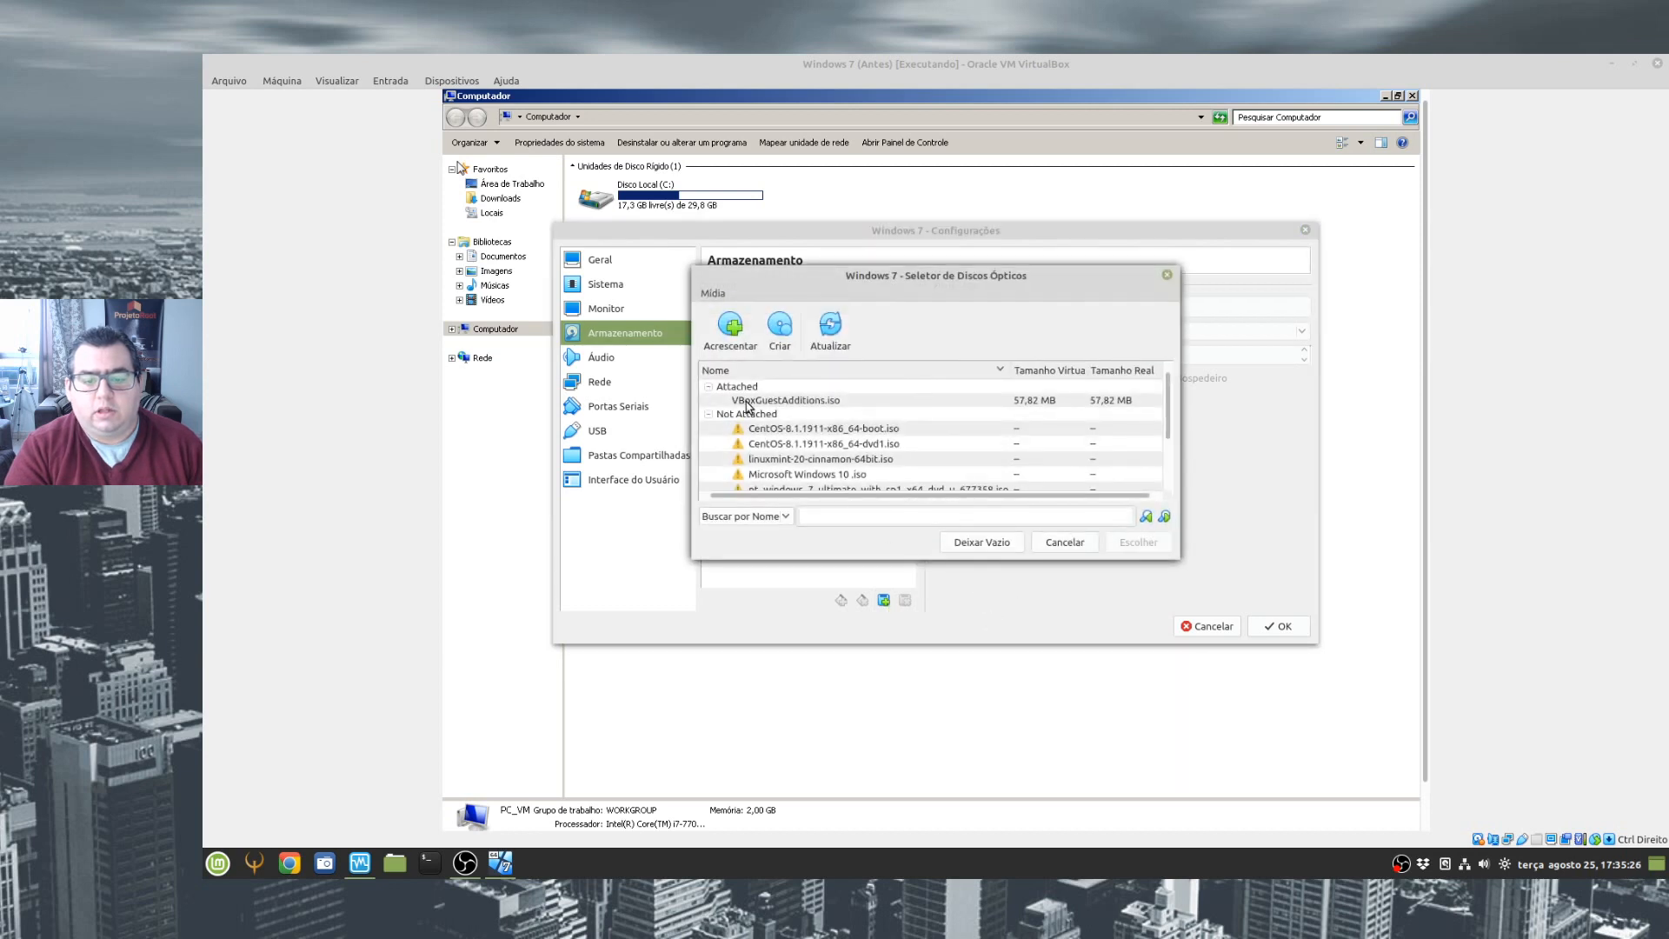
{"action": "left_click", "coordinate": [748, 401]}
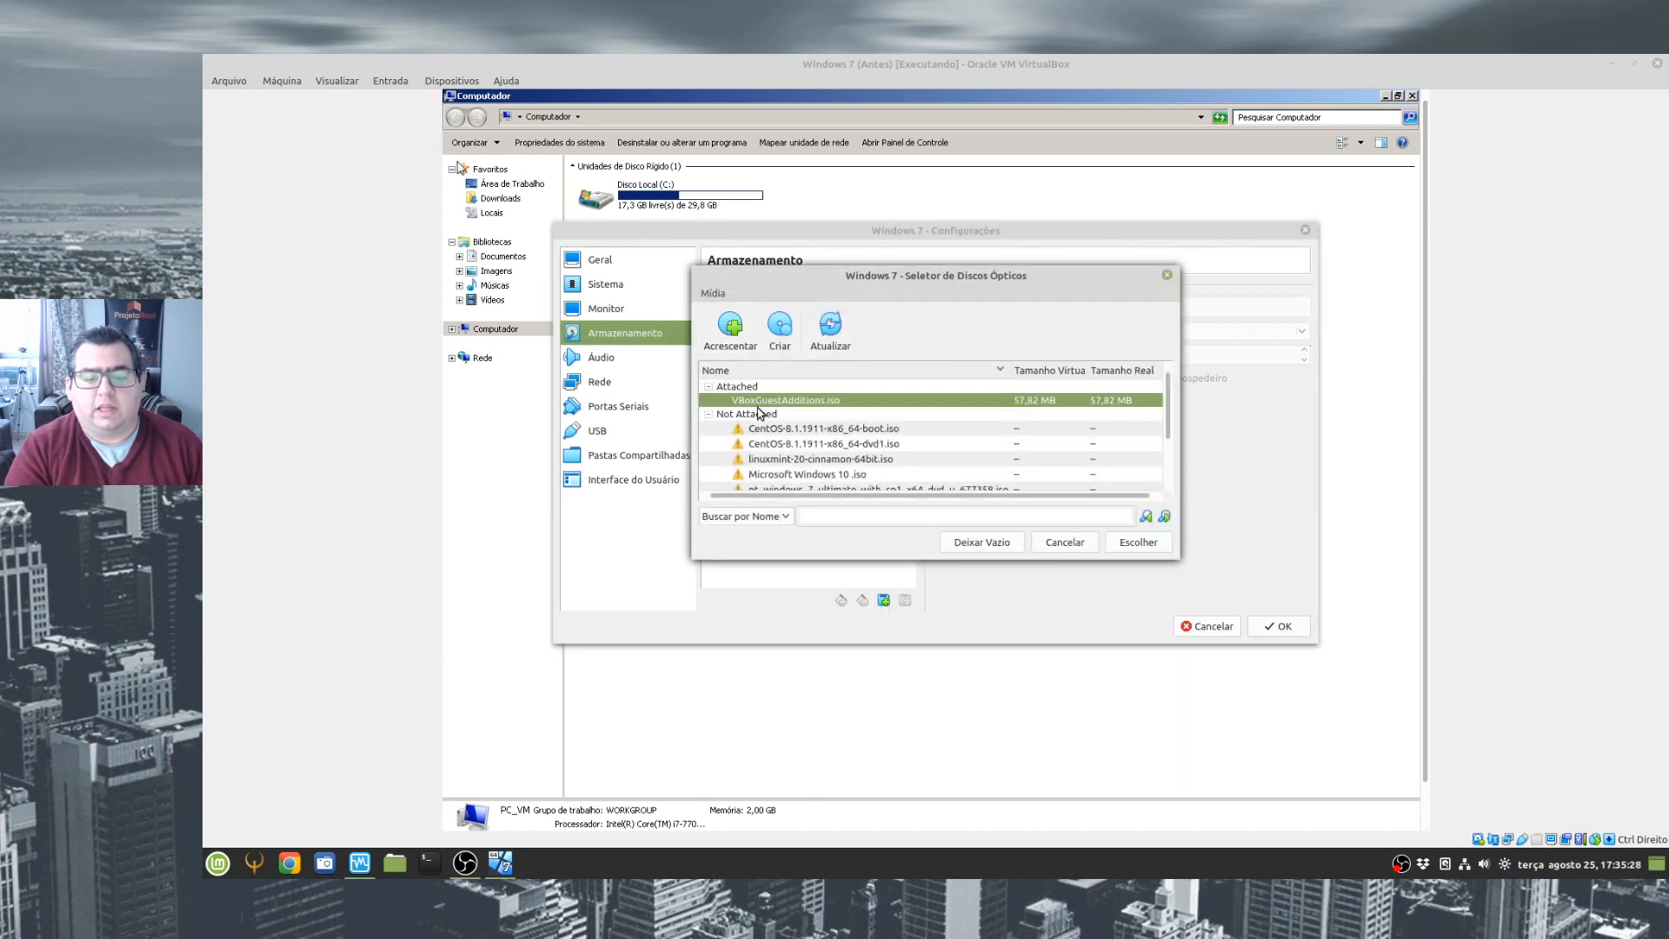
{"action": "left_click", "coordinate": [1142, 546]}
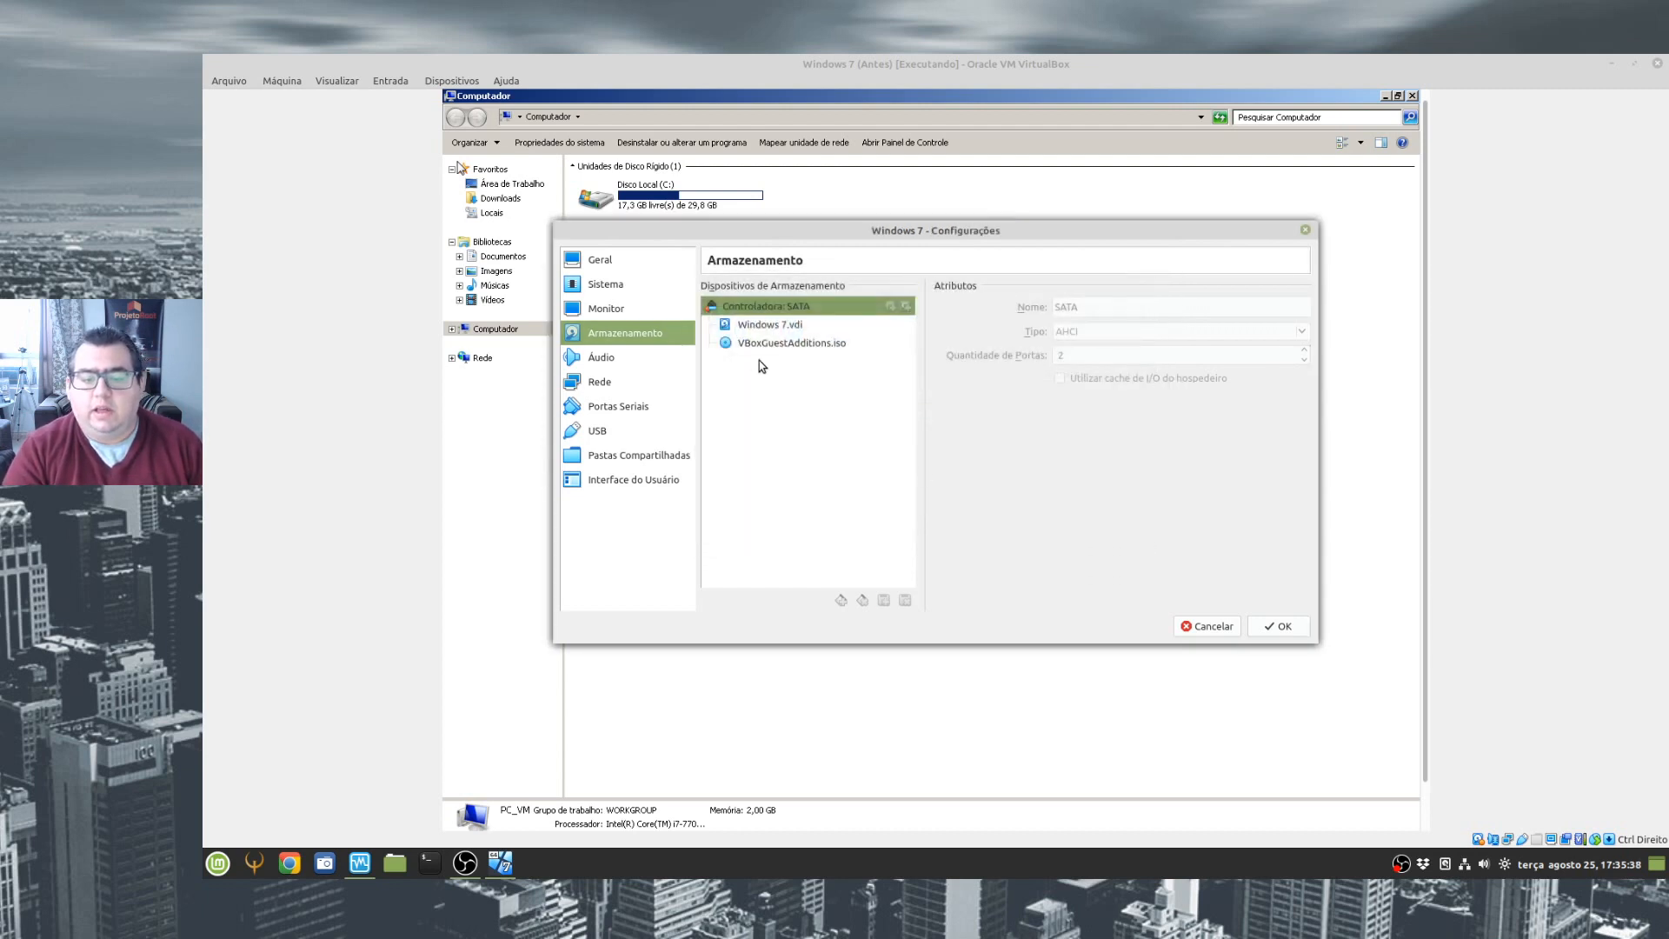
{"action": "left_click", "coordinate": [782, 345]}
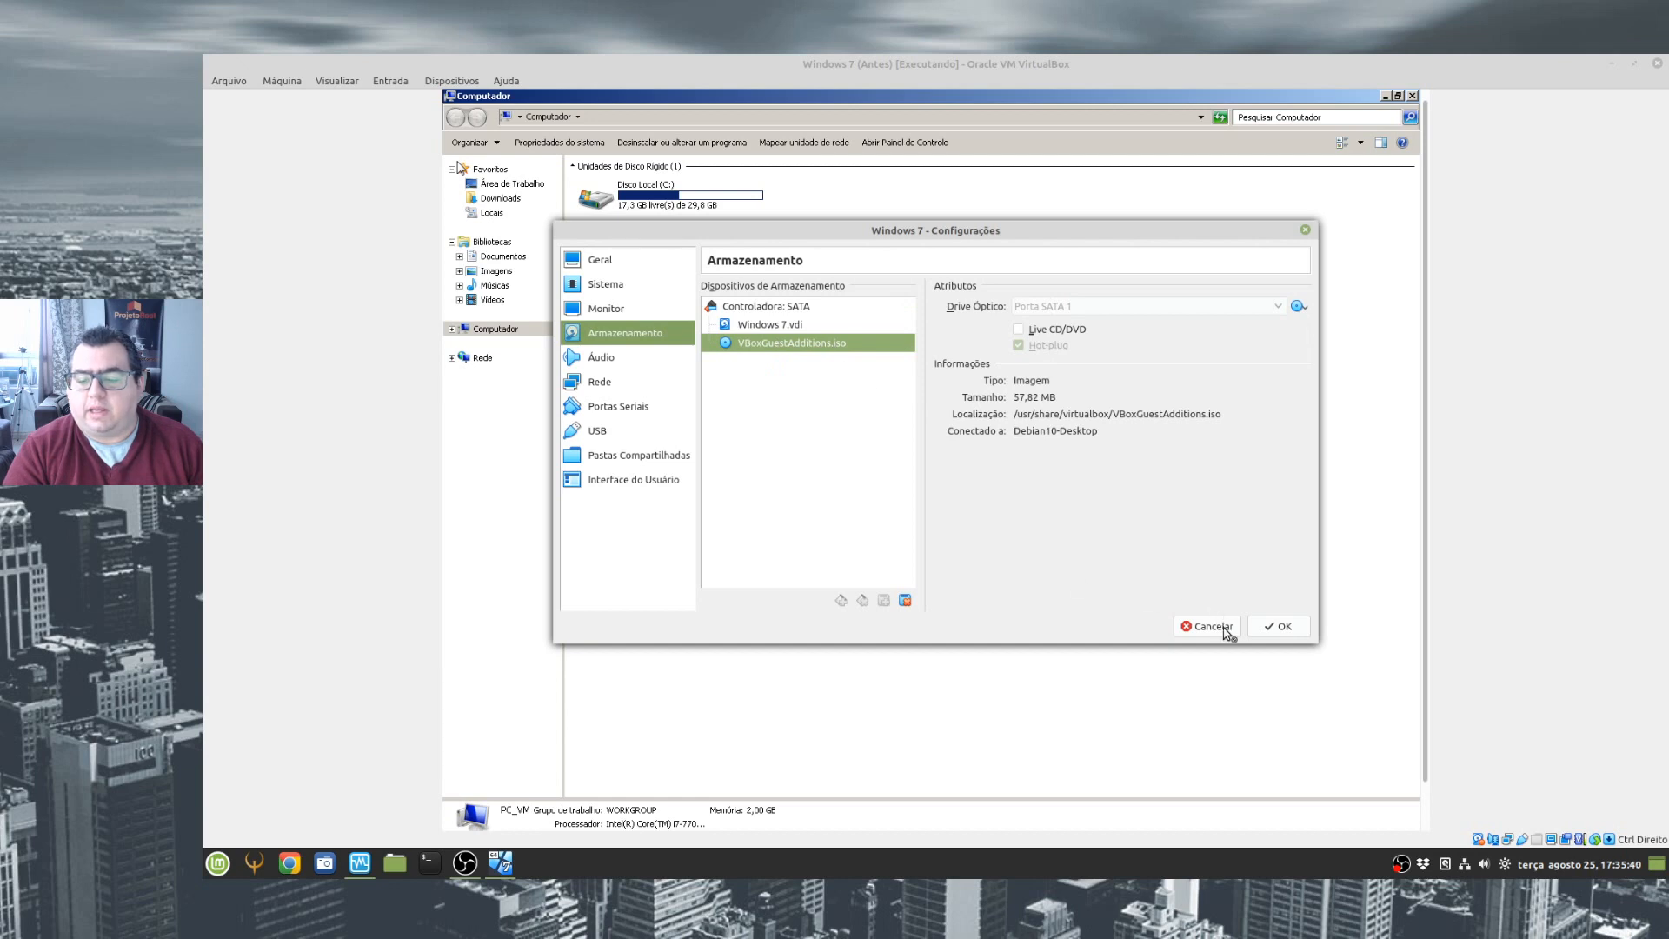
{"action": "left_click", "coordinate": [1279, 626]}
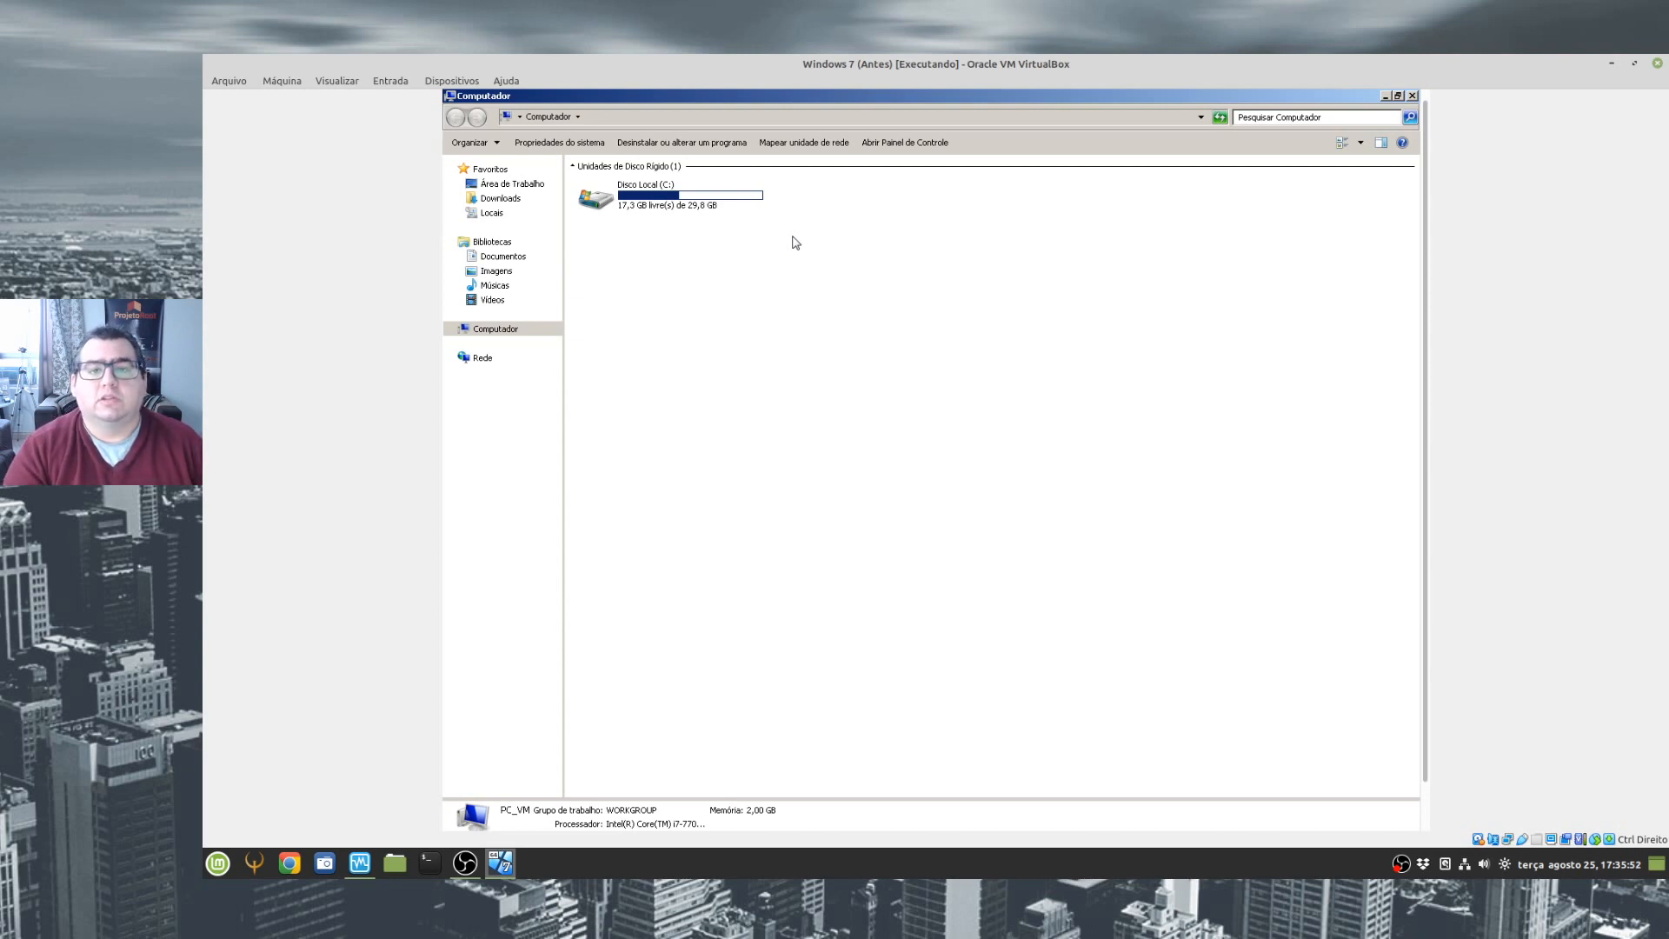
- Close the guest's Computador window, shut down Windows 7, and start the virtual machine again
{"action": "left_click", "coordinate": [1411, 97]}
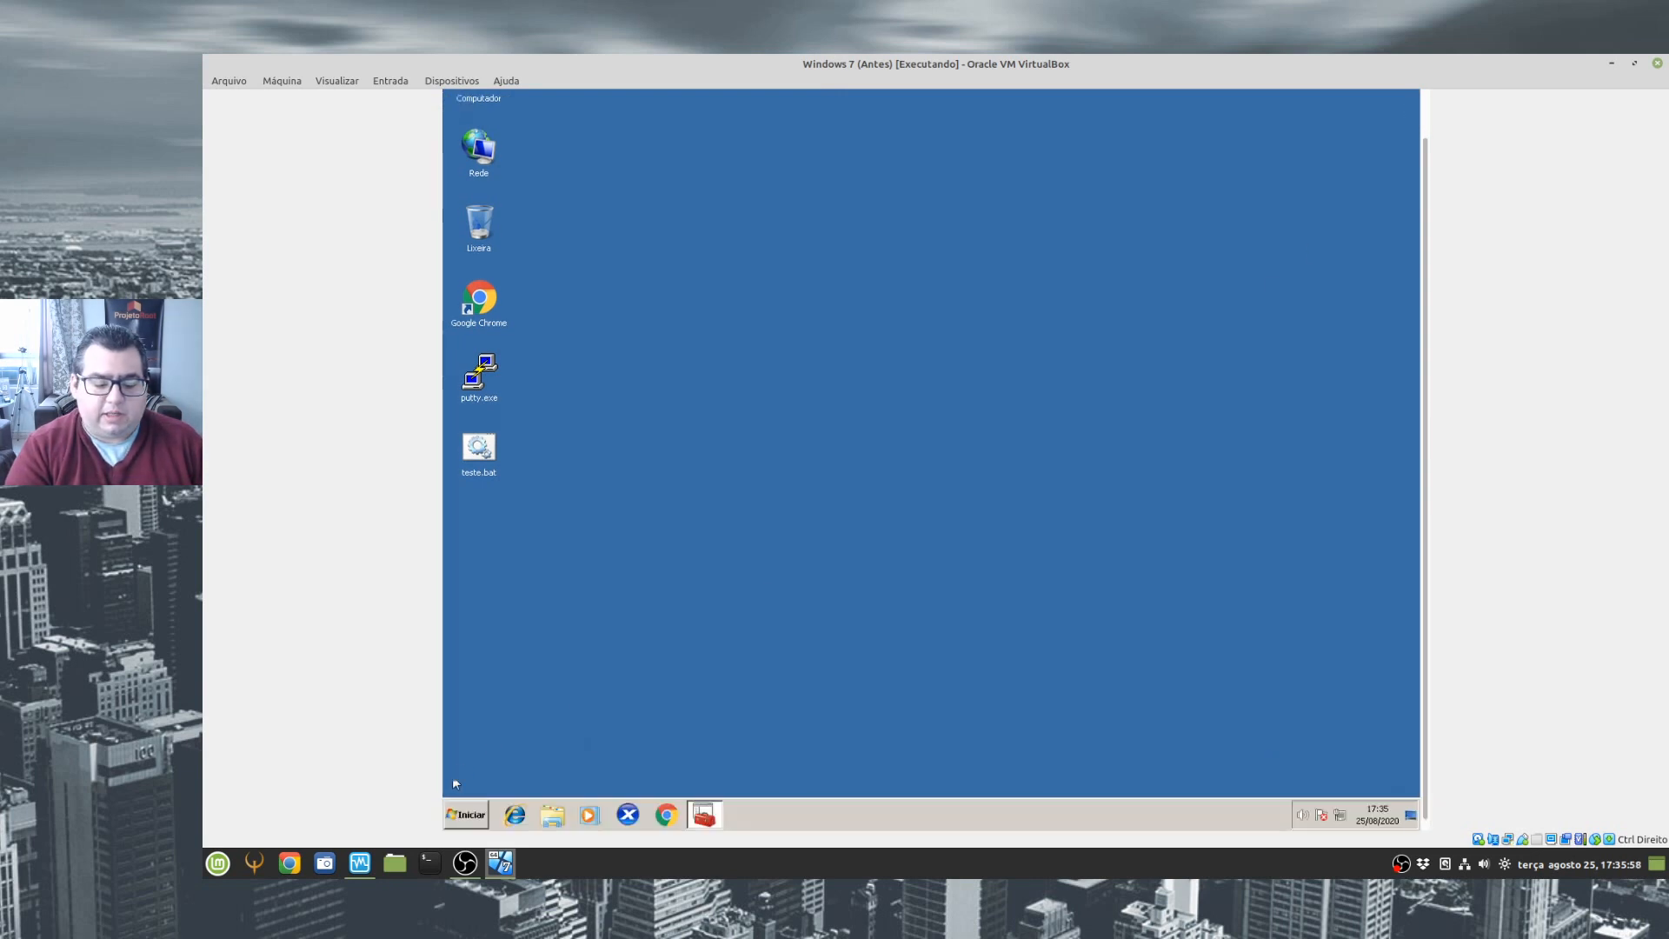
{"action": "left_click", "coordinate": [468, 814]}
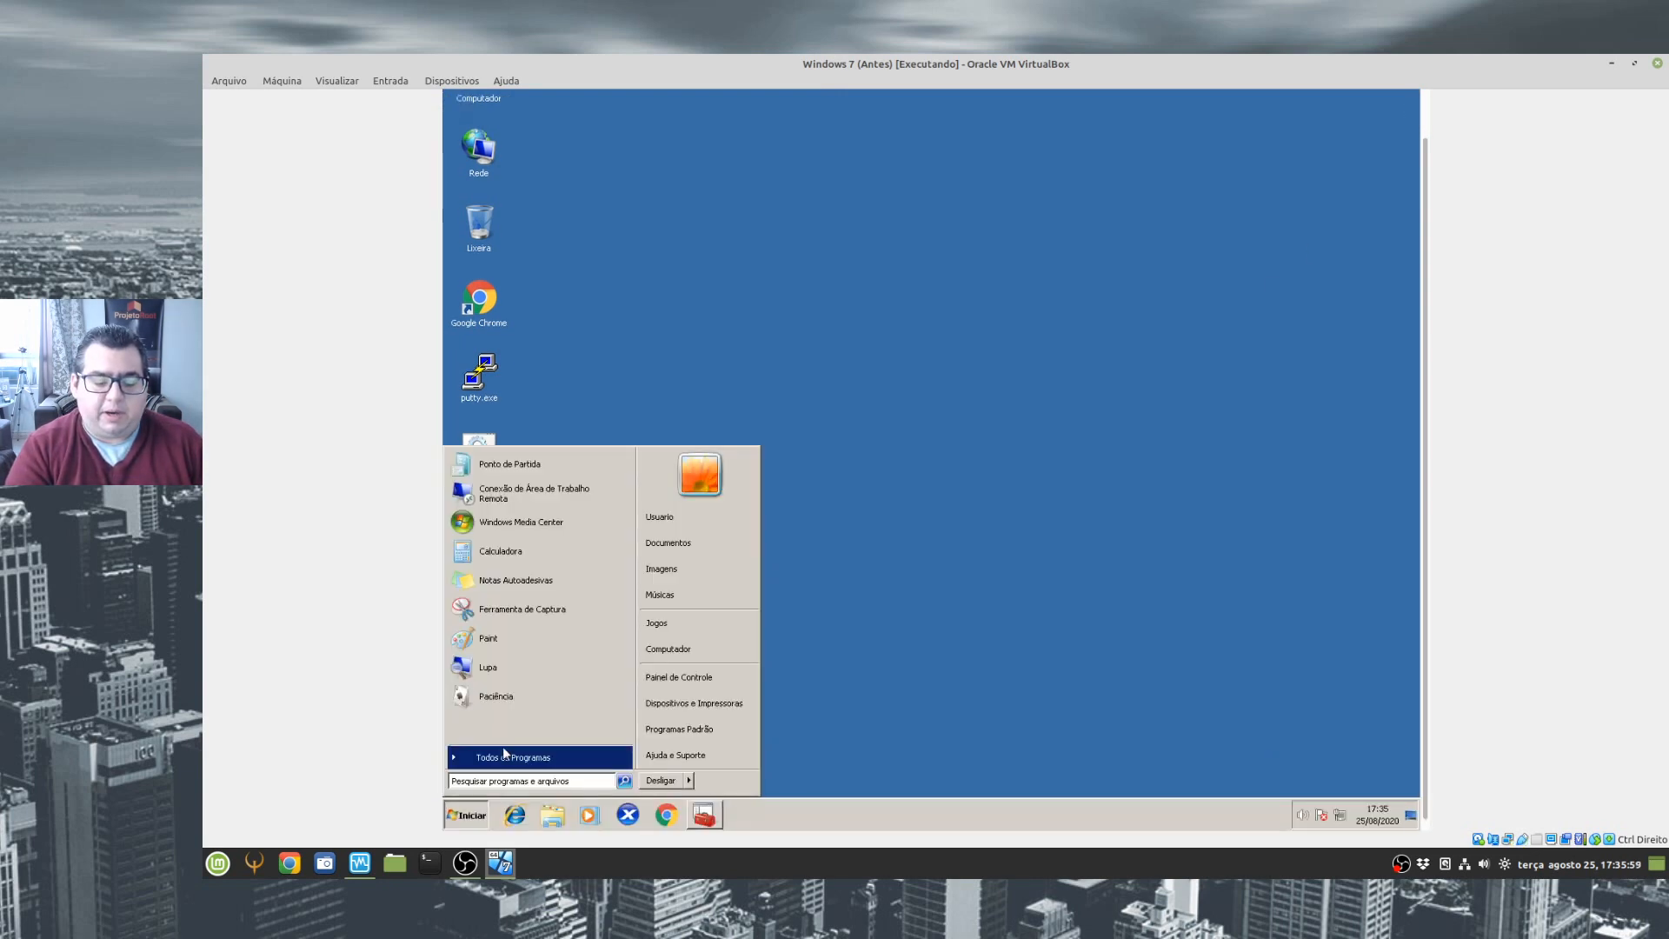
{"action": "left_click", "coordinate": [658, 781]}
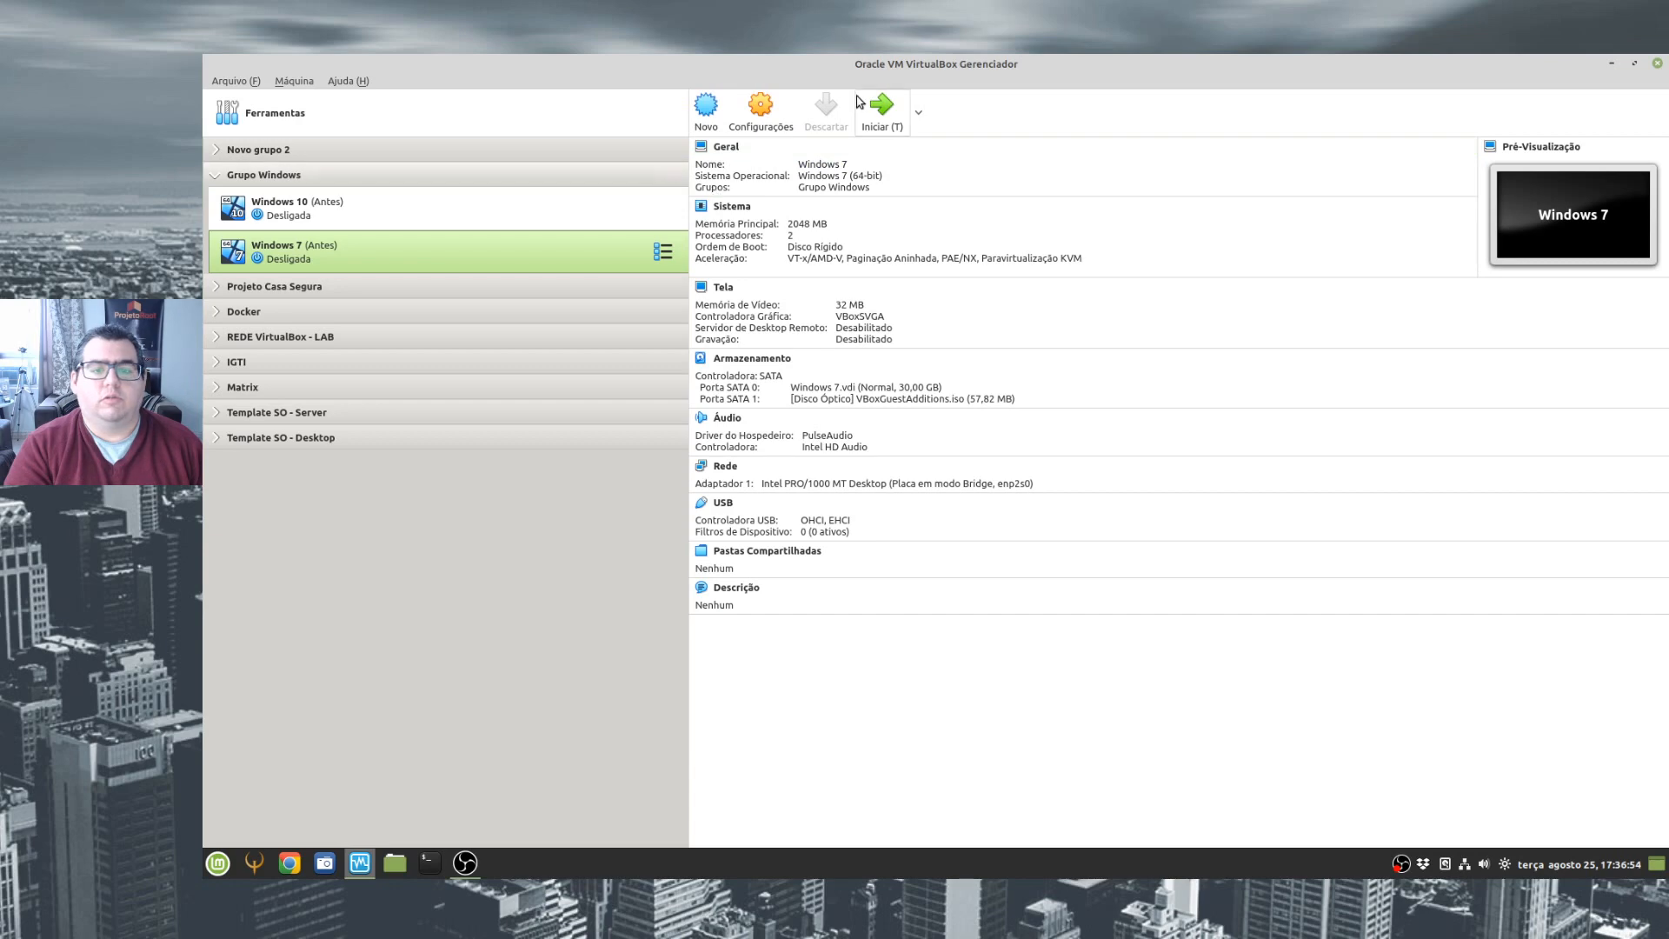
{"action": "left_click", "coordinate": [880, 110]}
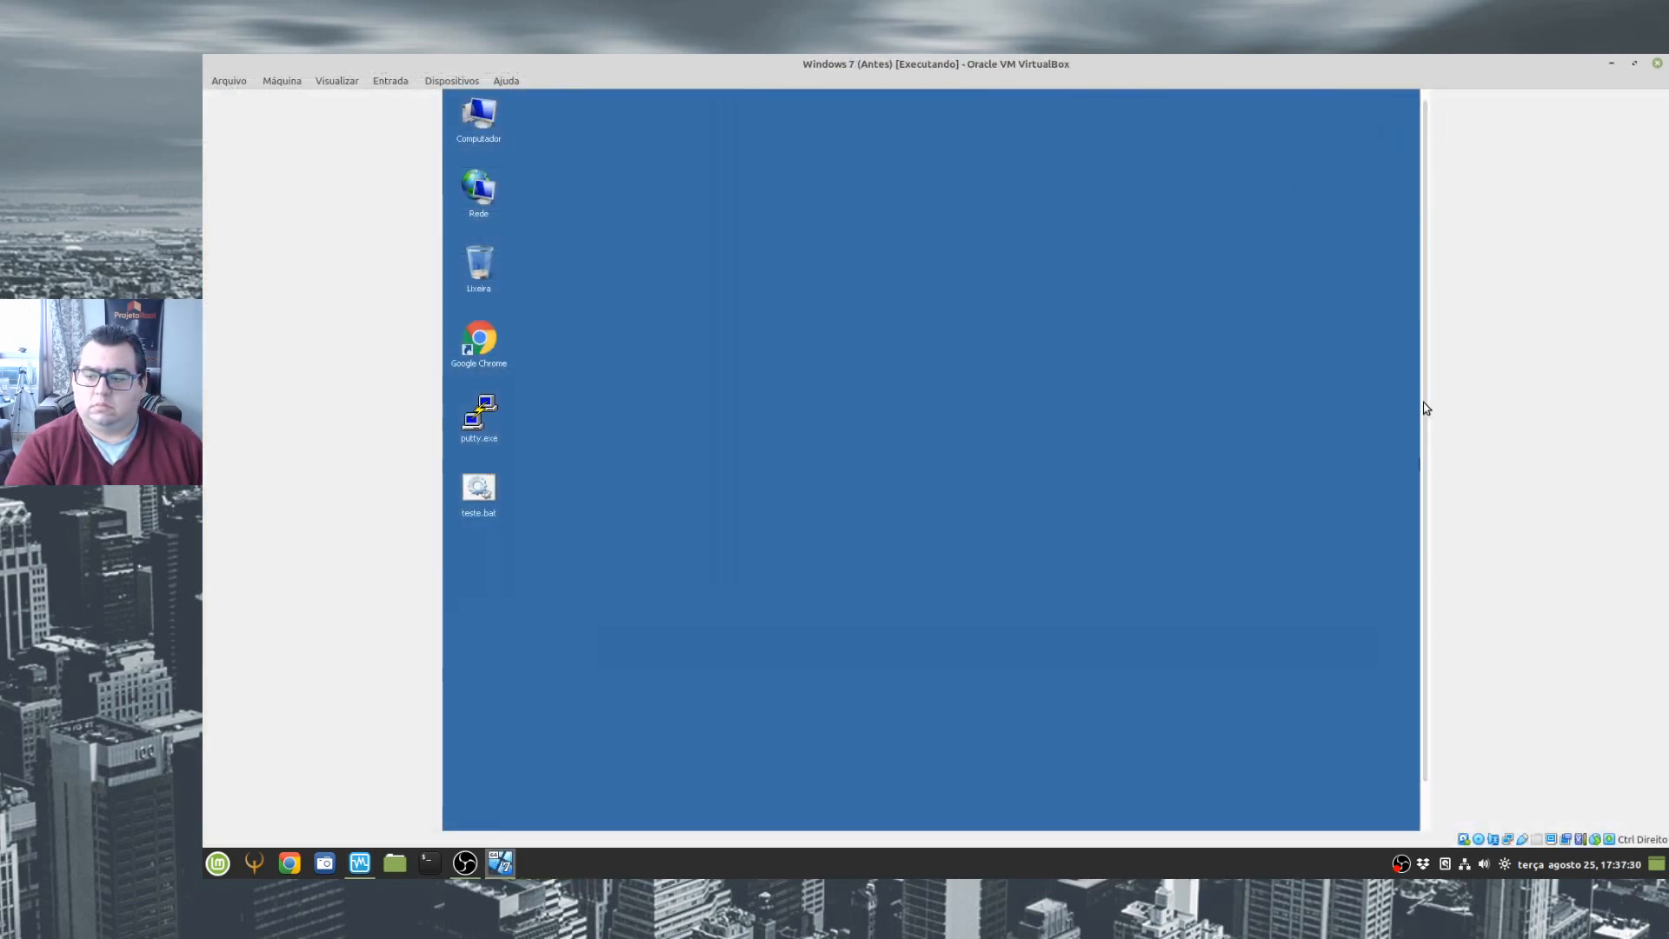
- Open the VirtualBox Guest Additions CD drive (D:) from Computador in the guest
{"action": "left_click_drag", "start_coordinate": [1426, 408], "coordinate": [1441, 570]}
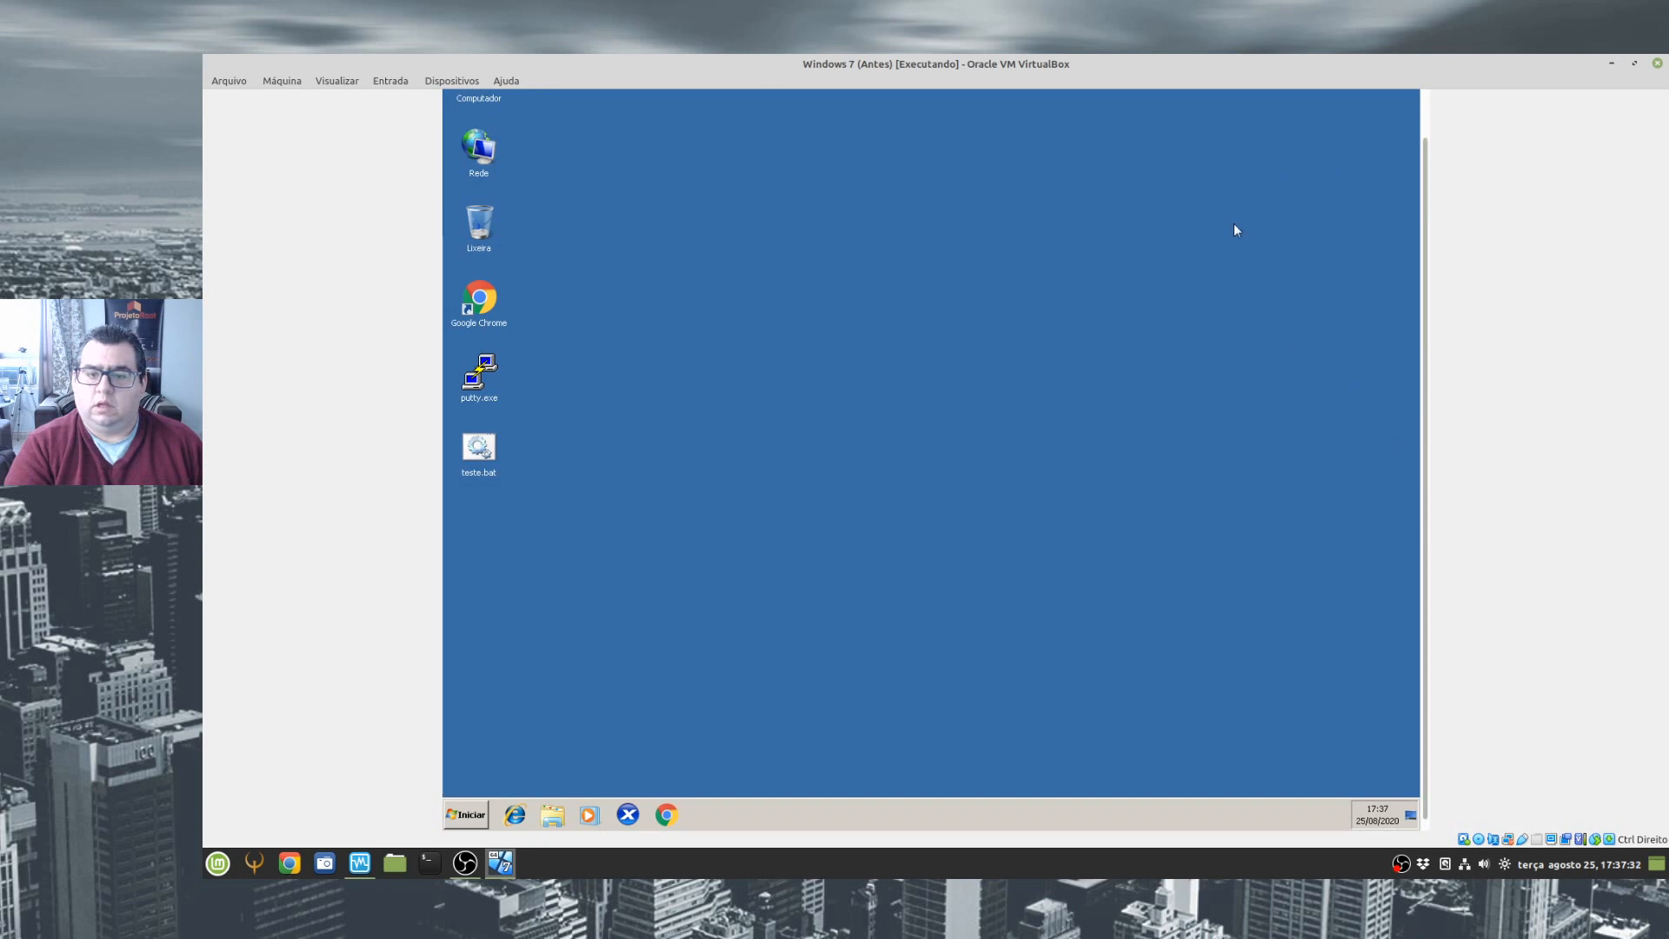
{"action": "left_click", "coordinate": [553, 814]}
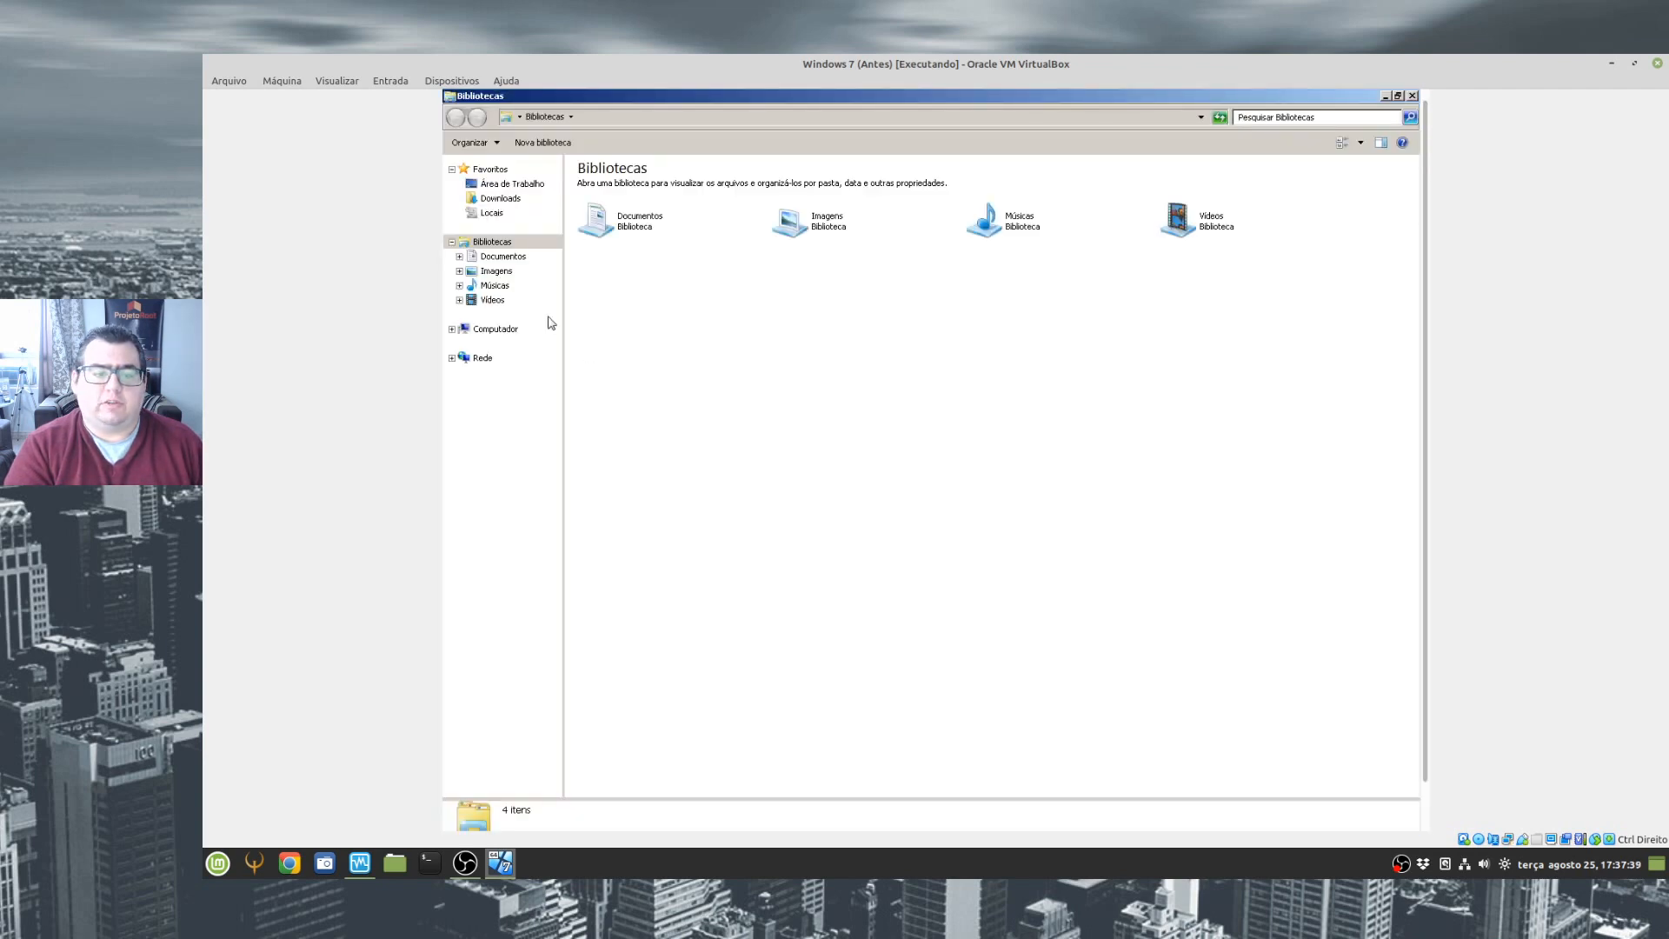
{"action": "left_click", "coordinate": [496, 329]}
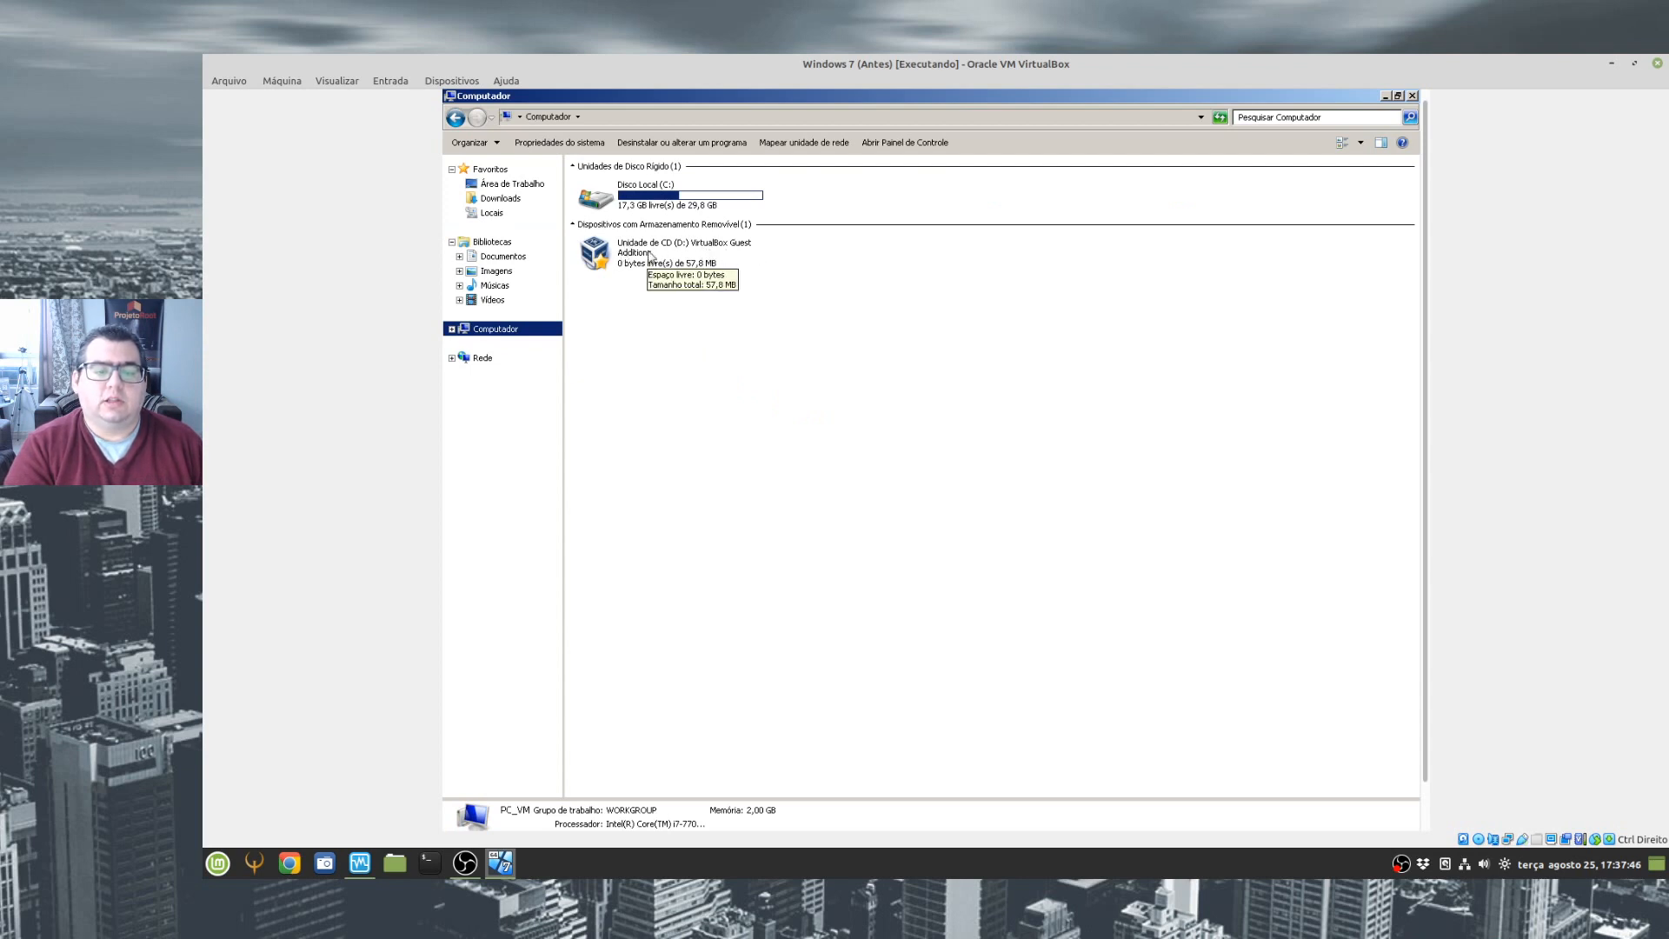
{"action": "left_click", "coordinate": [636, 250]}
{"action": "double_click", "coordinate": [636, 250]}
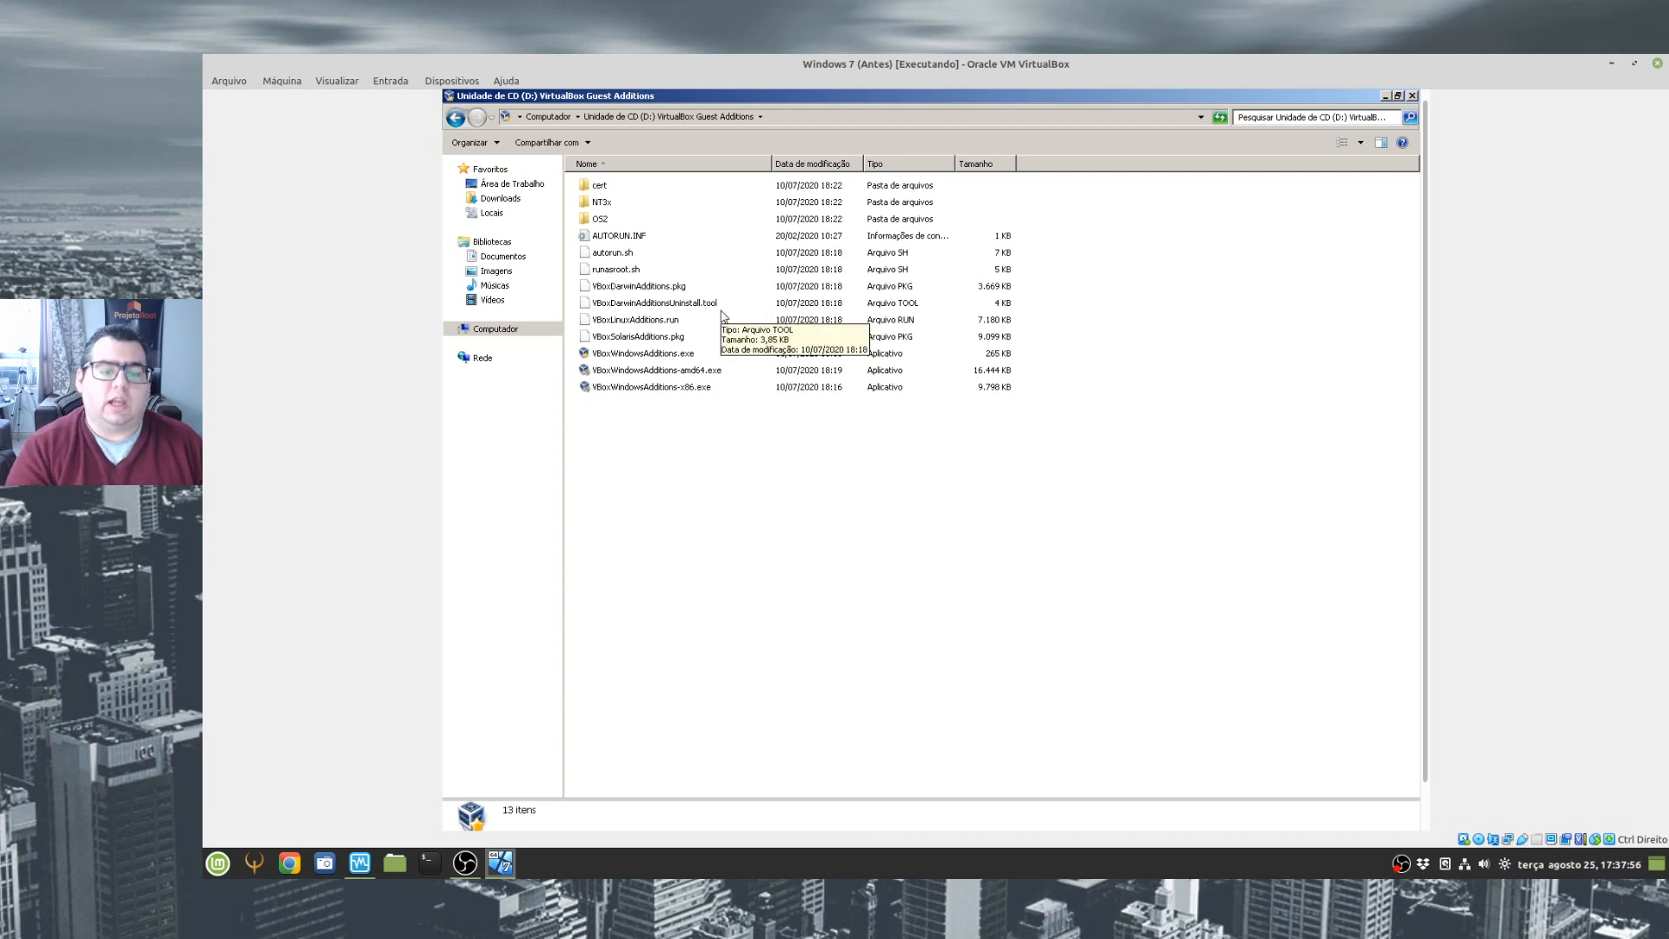
- Run VBoxWindowsAdditions-amd64.exe from the CD and allow it to make changes to the computer
{"action": "left_click", "coordinate": [693, 390]}
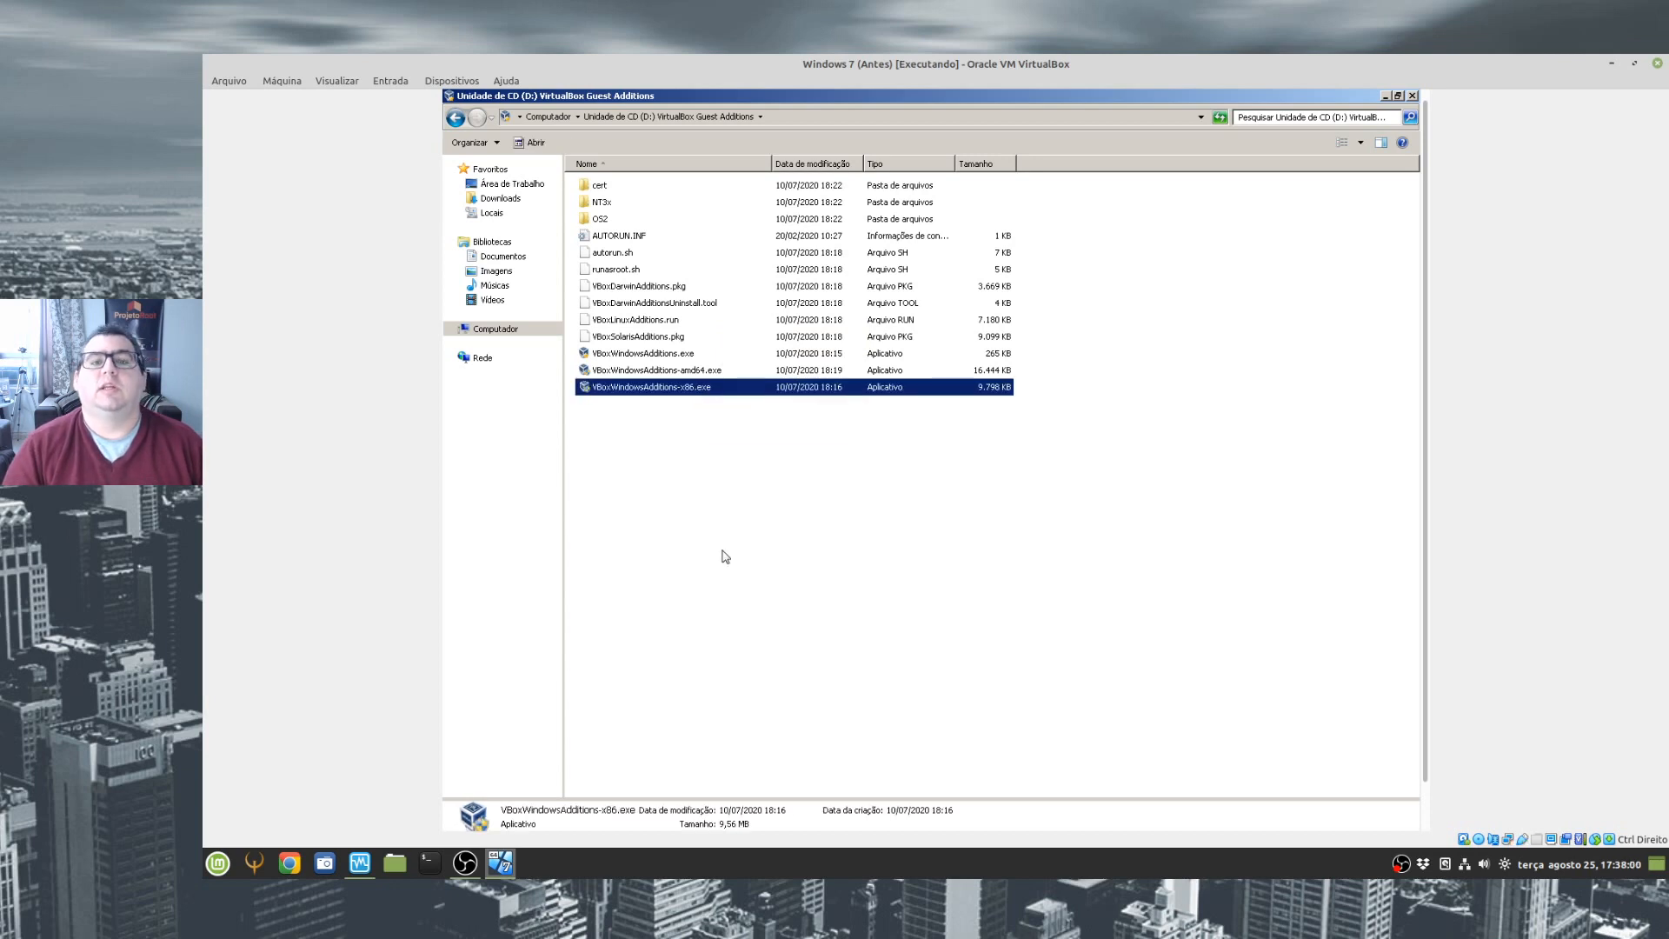
{"action": "left_click", "coordinate": [678, 372]}
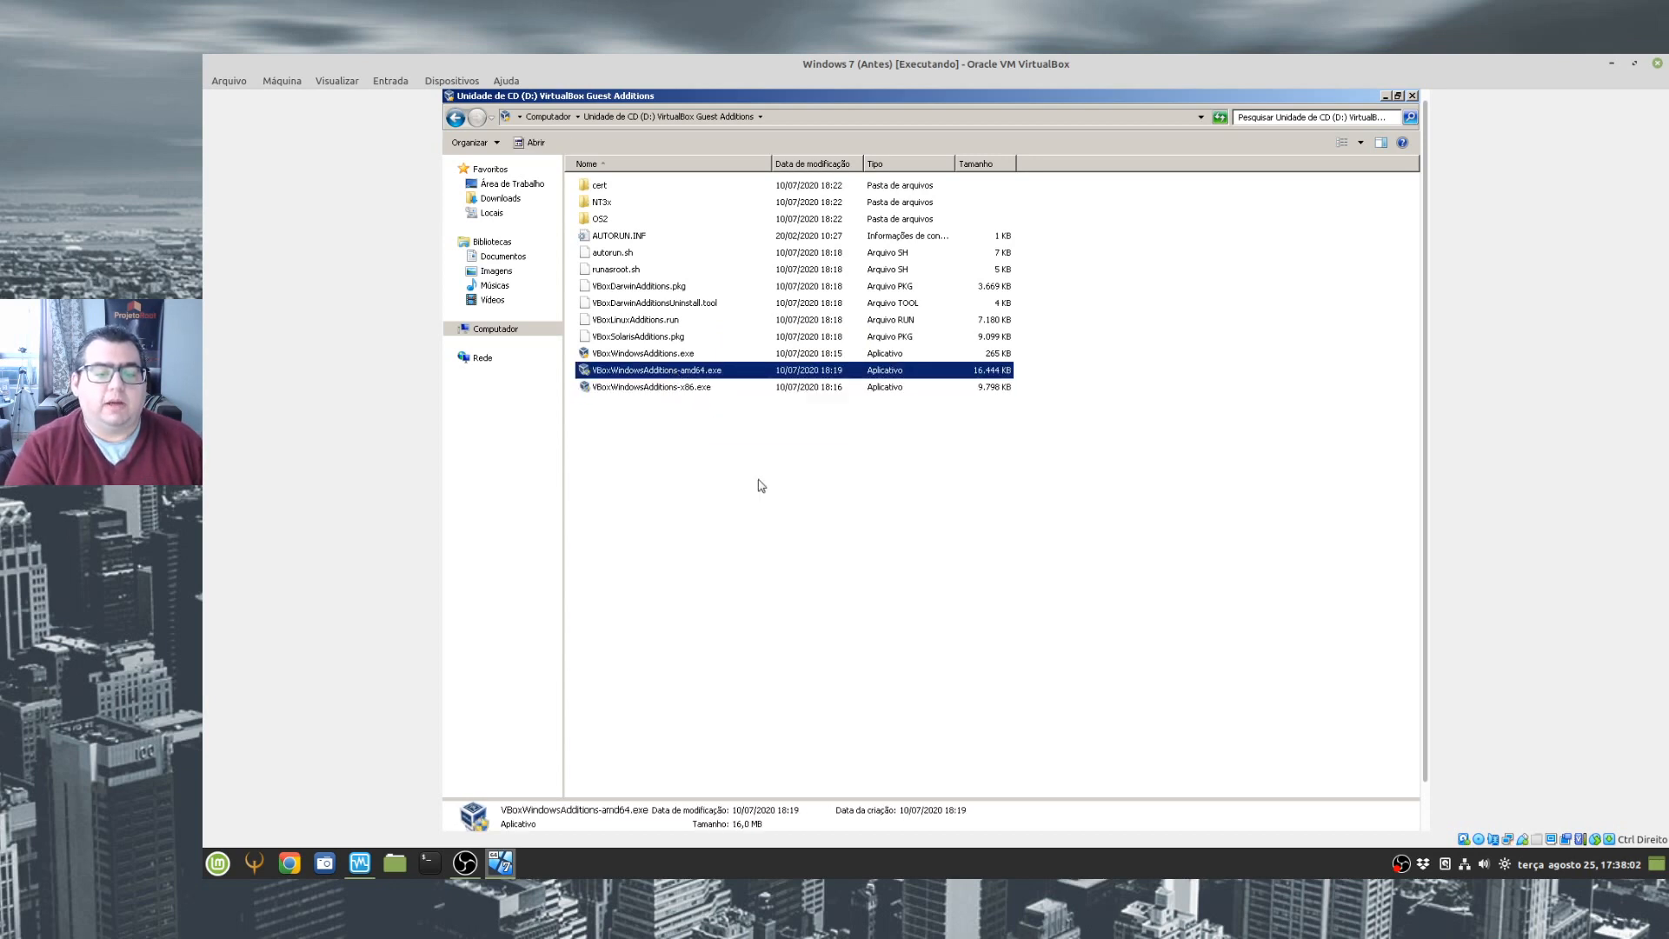
{"action": "double_click", "coordinate": [670, 371]}
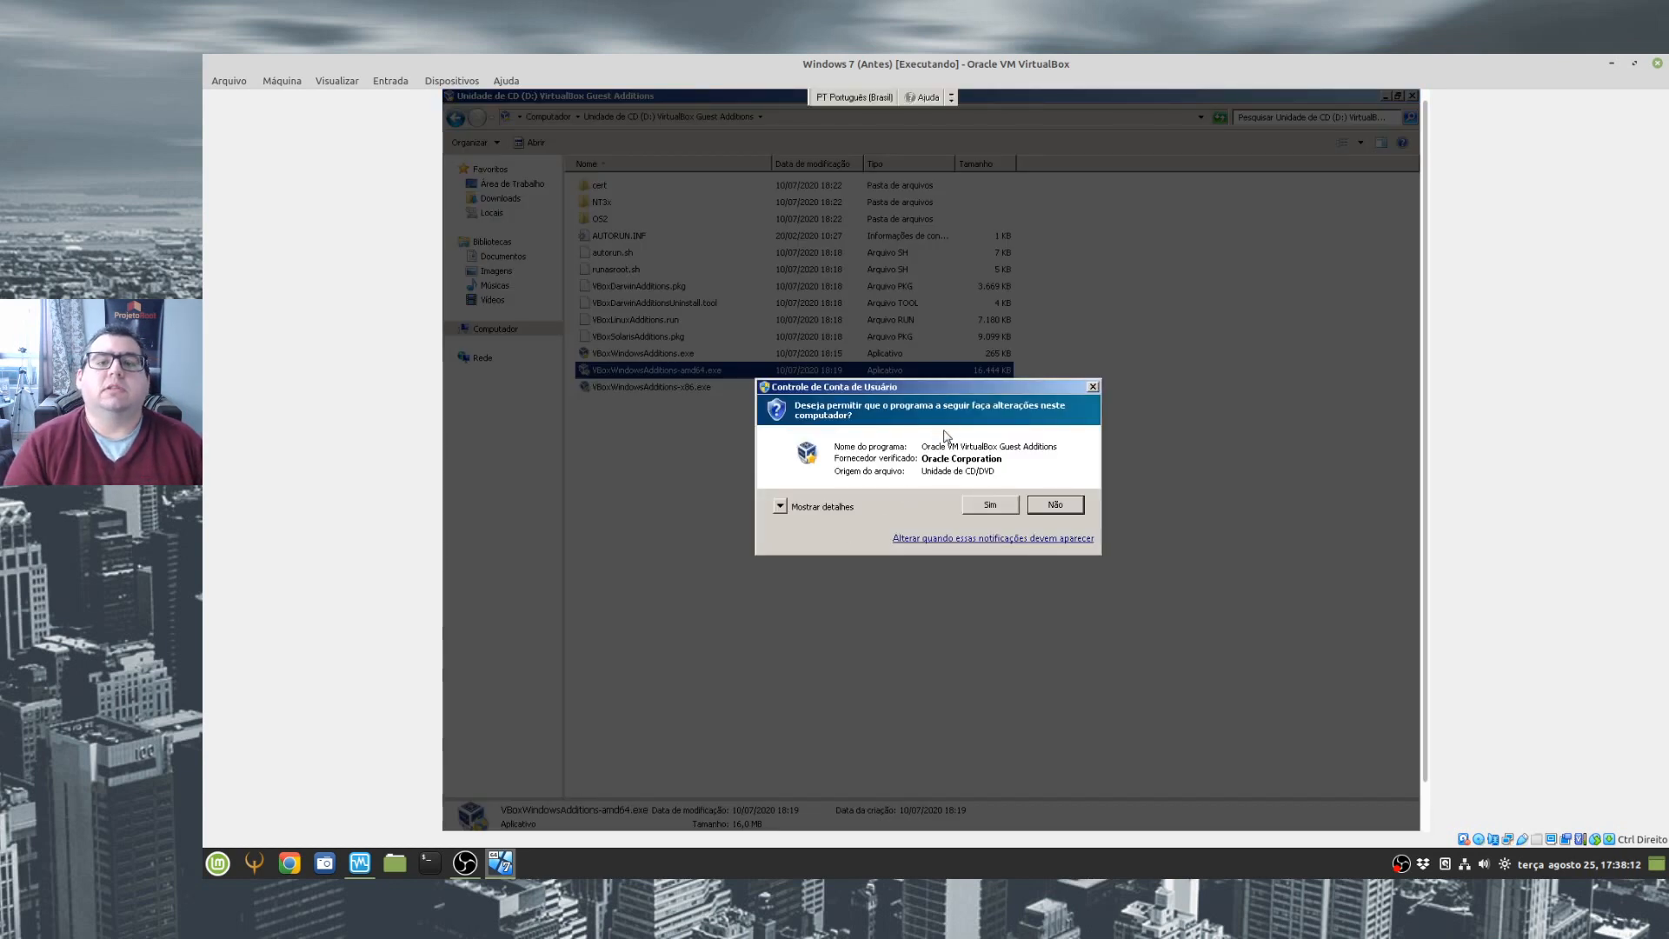
{"action": "left_click", "coordinate": [982, 506]}
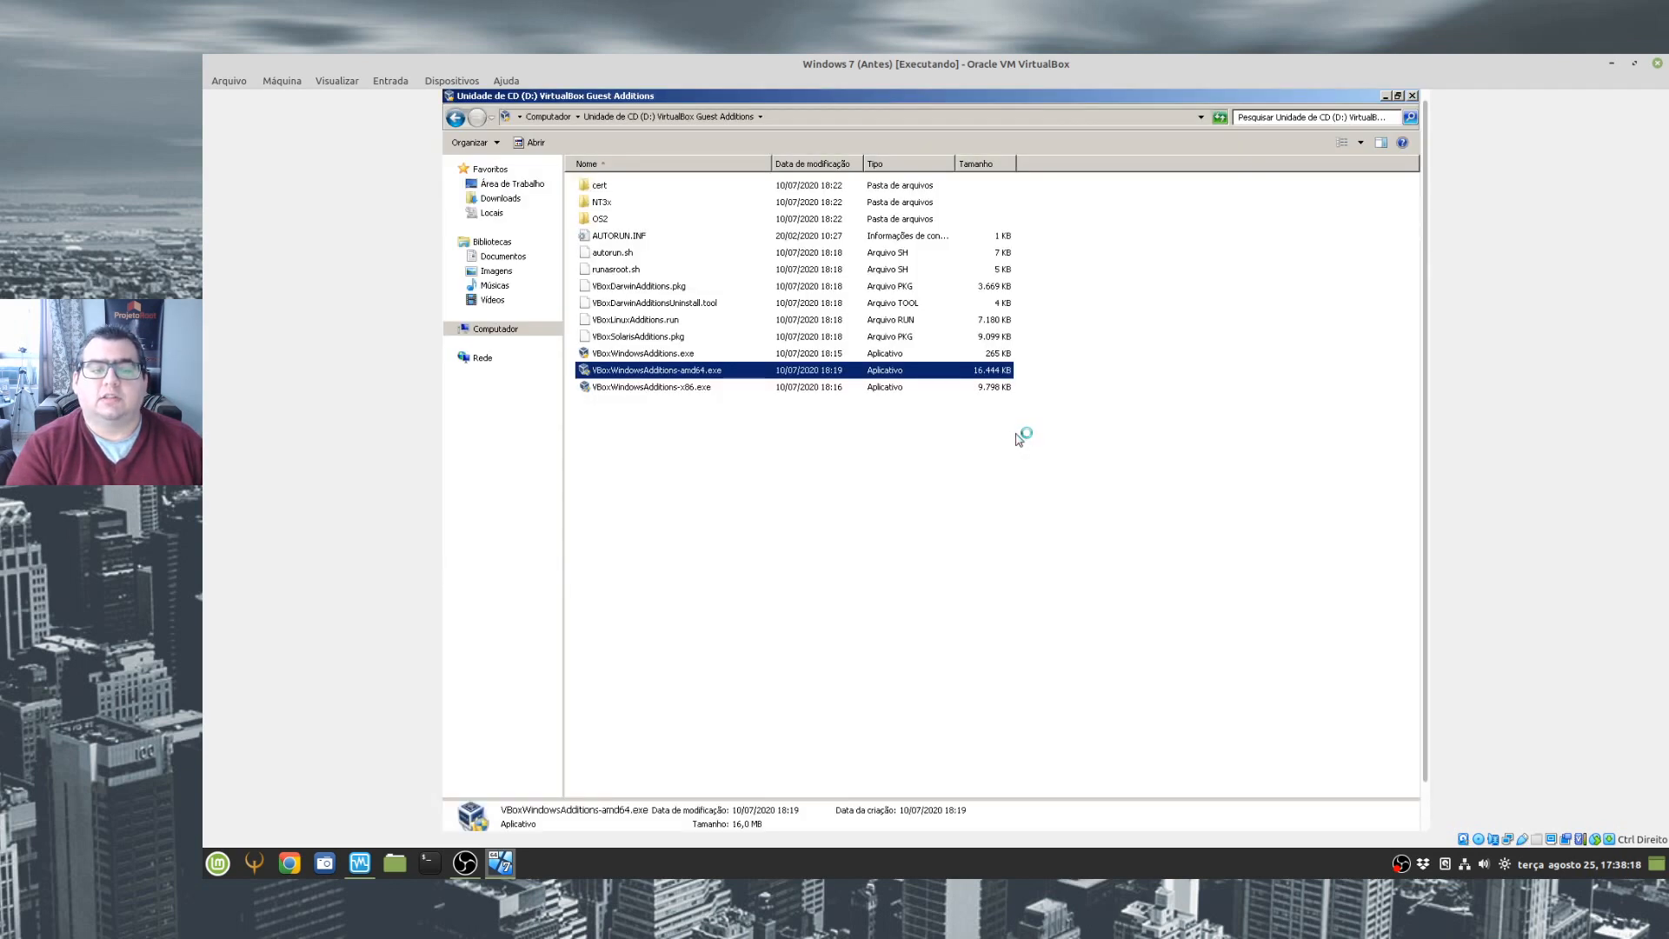
- Minimize the CD folder window and check the basic system device and the video adapters in the guest's Device Manager
{"action": "left_click", "coordinate": [1384, 96]}
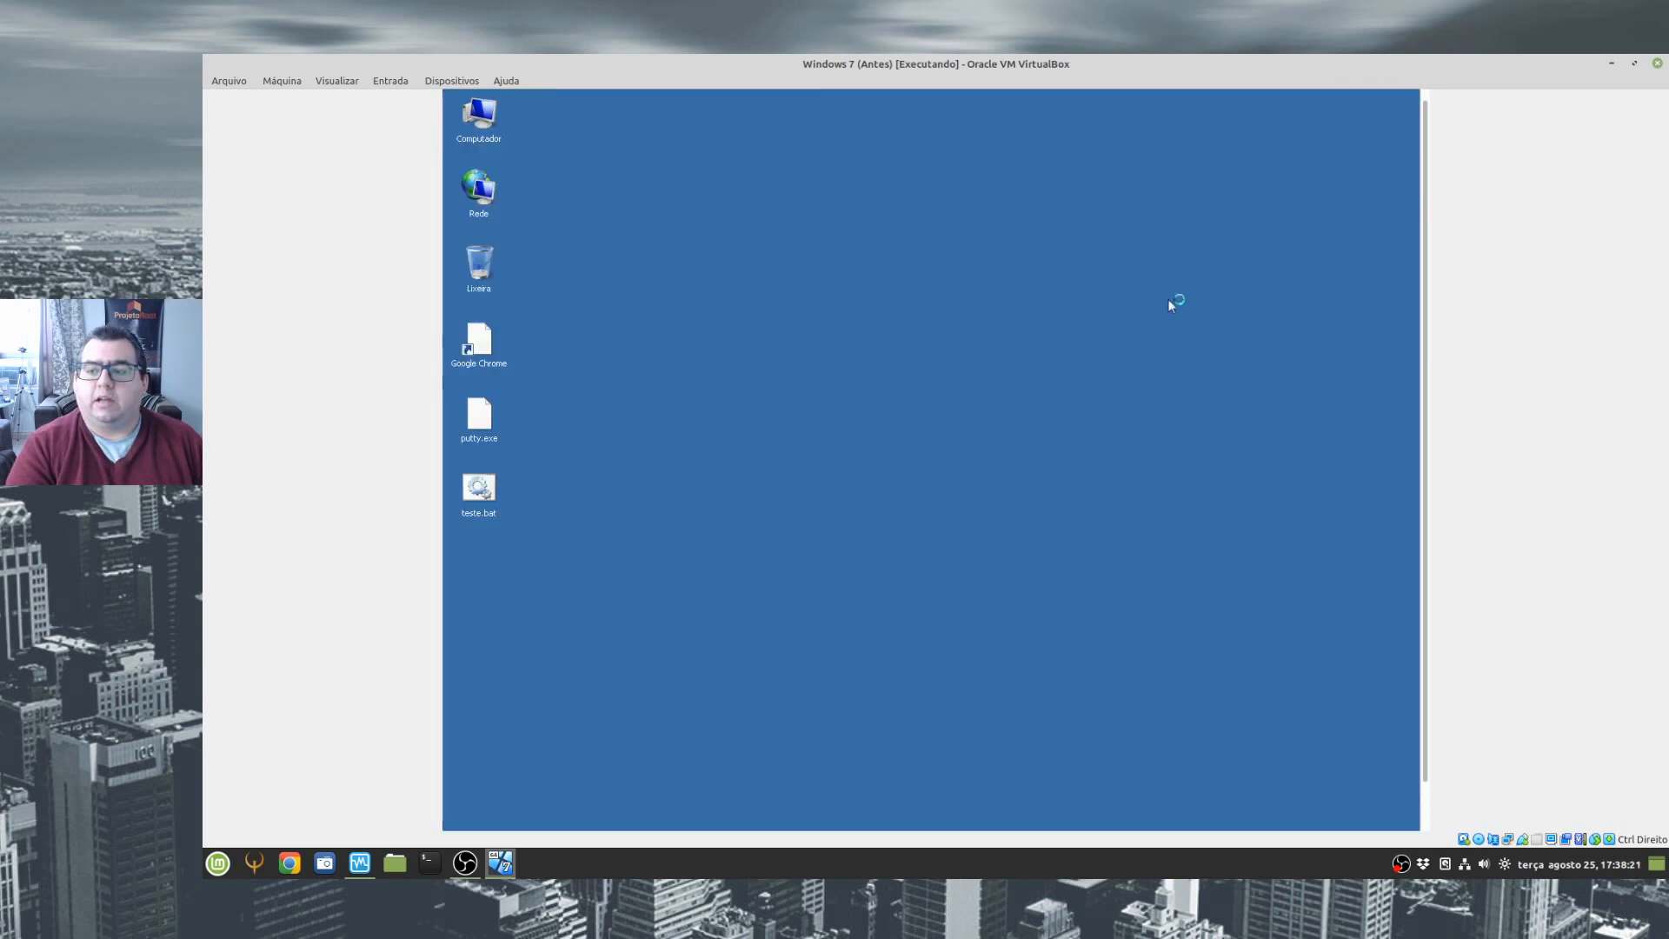
{"action": "right_click", "coordinate": [492, 140]}
{"action": "left_click", "coordinate": [561, 254]}
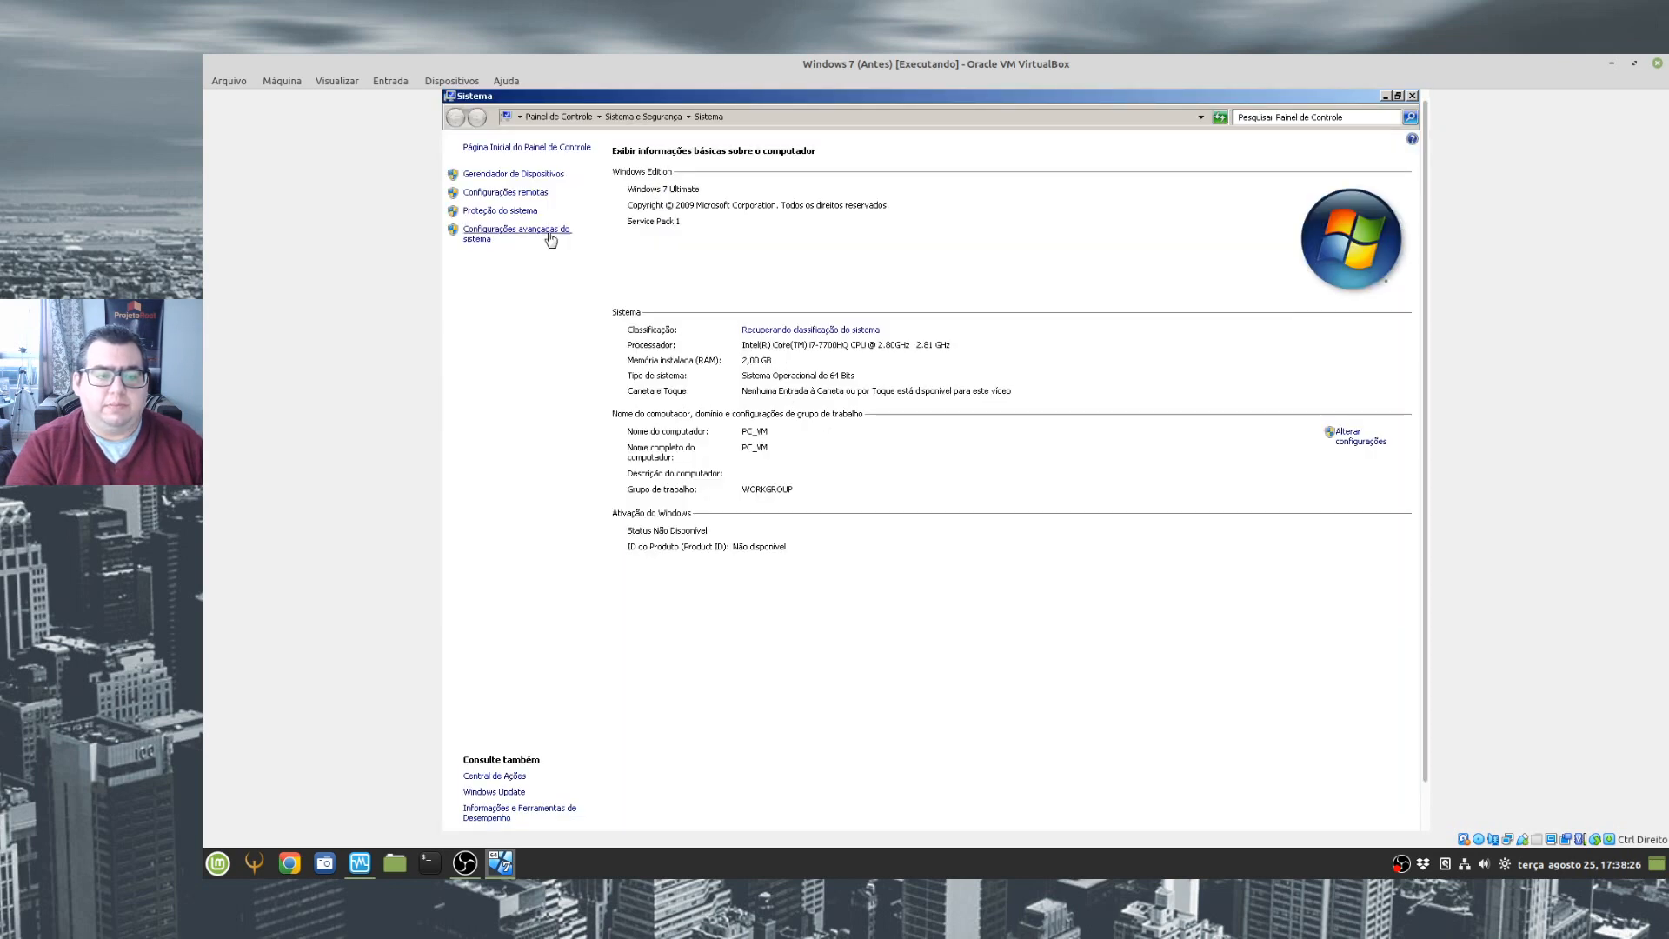
{"action": "left_click", "coordinate": [529, 172]}
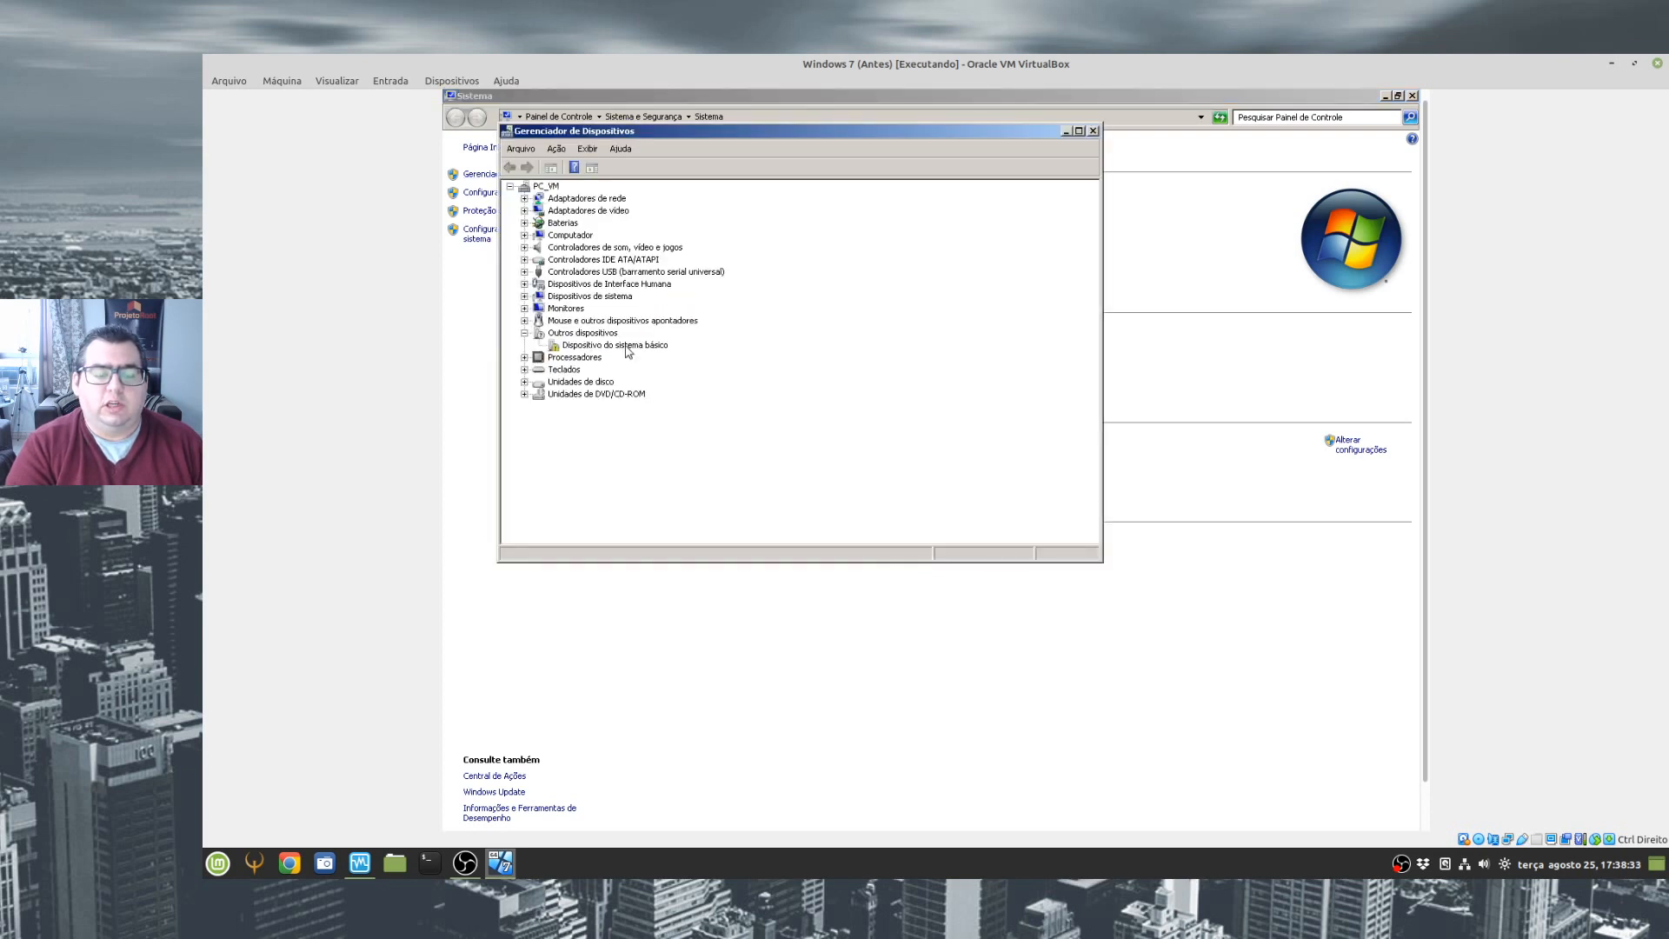
{"action": "left_click", "coordinate": [579, 347]}
{"action": "double_click", "coordinate": [602, 211]}
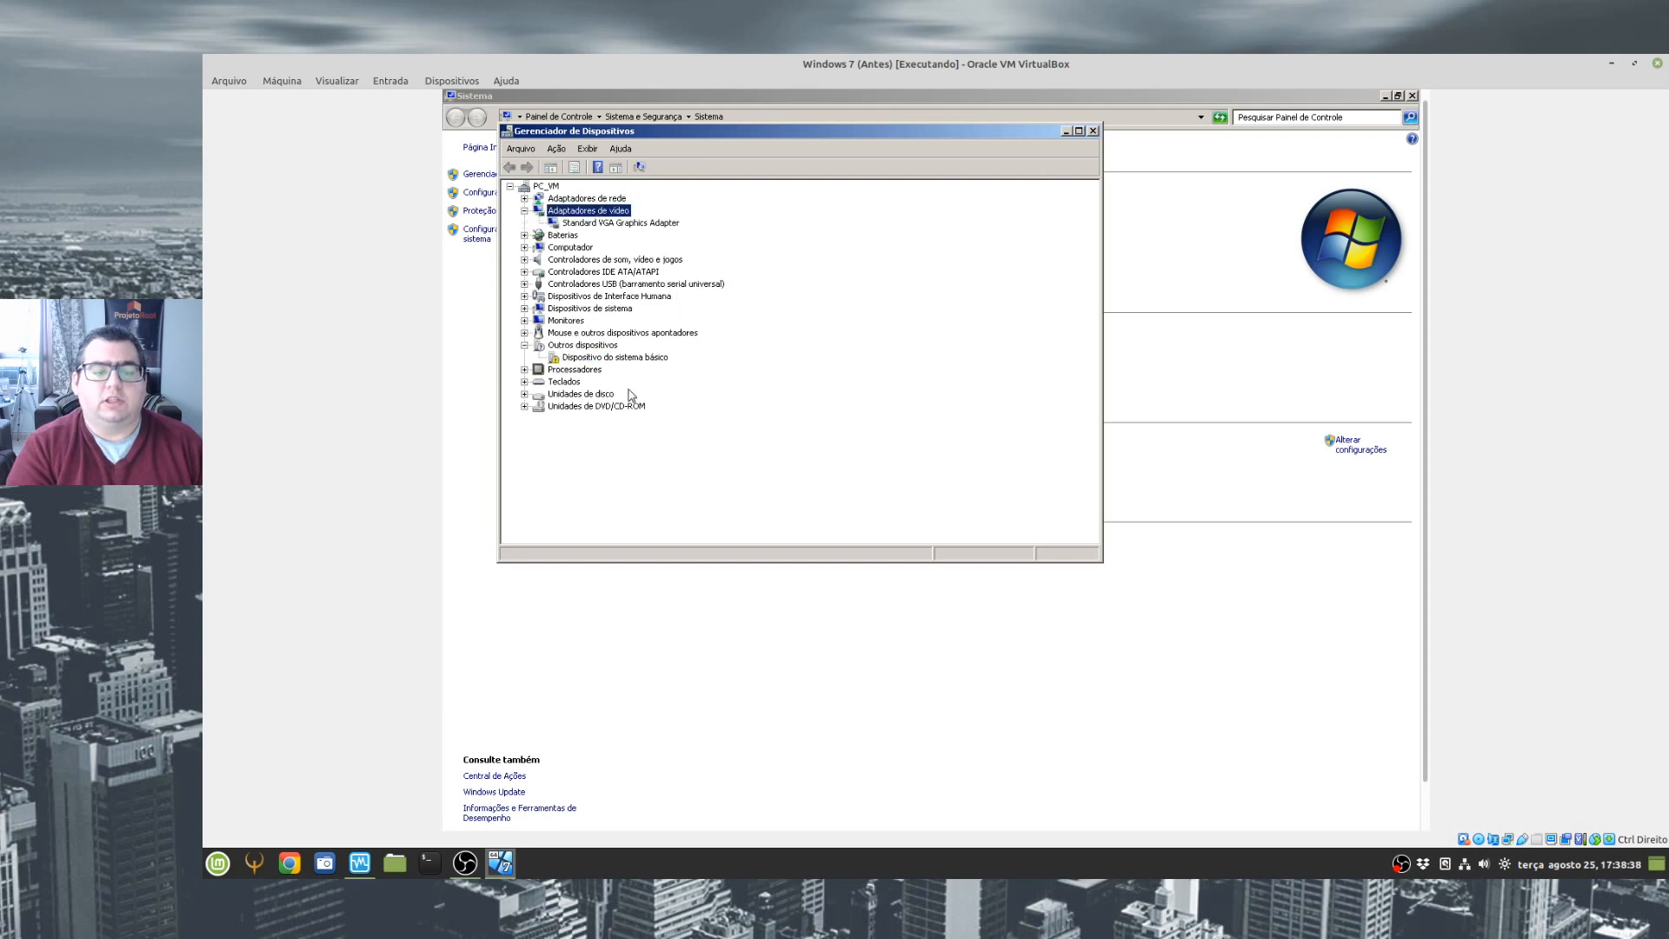
- Bring up the Guest Additions 6.1.12 setup and start the installation with the default destination folder and components
{"action": "left_click", "coordinate": [1425, 811]}
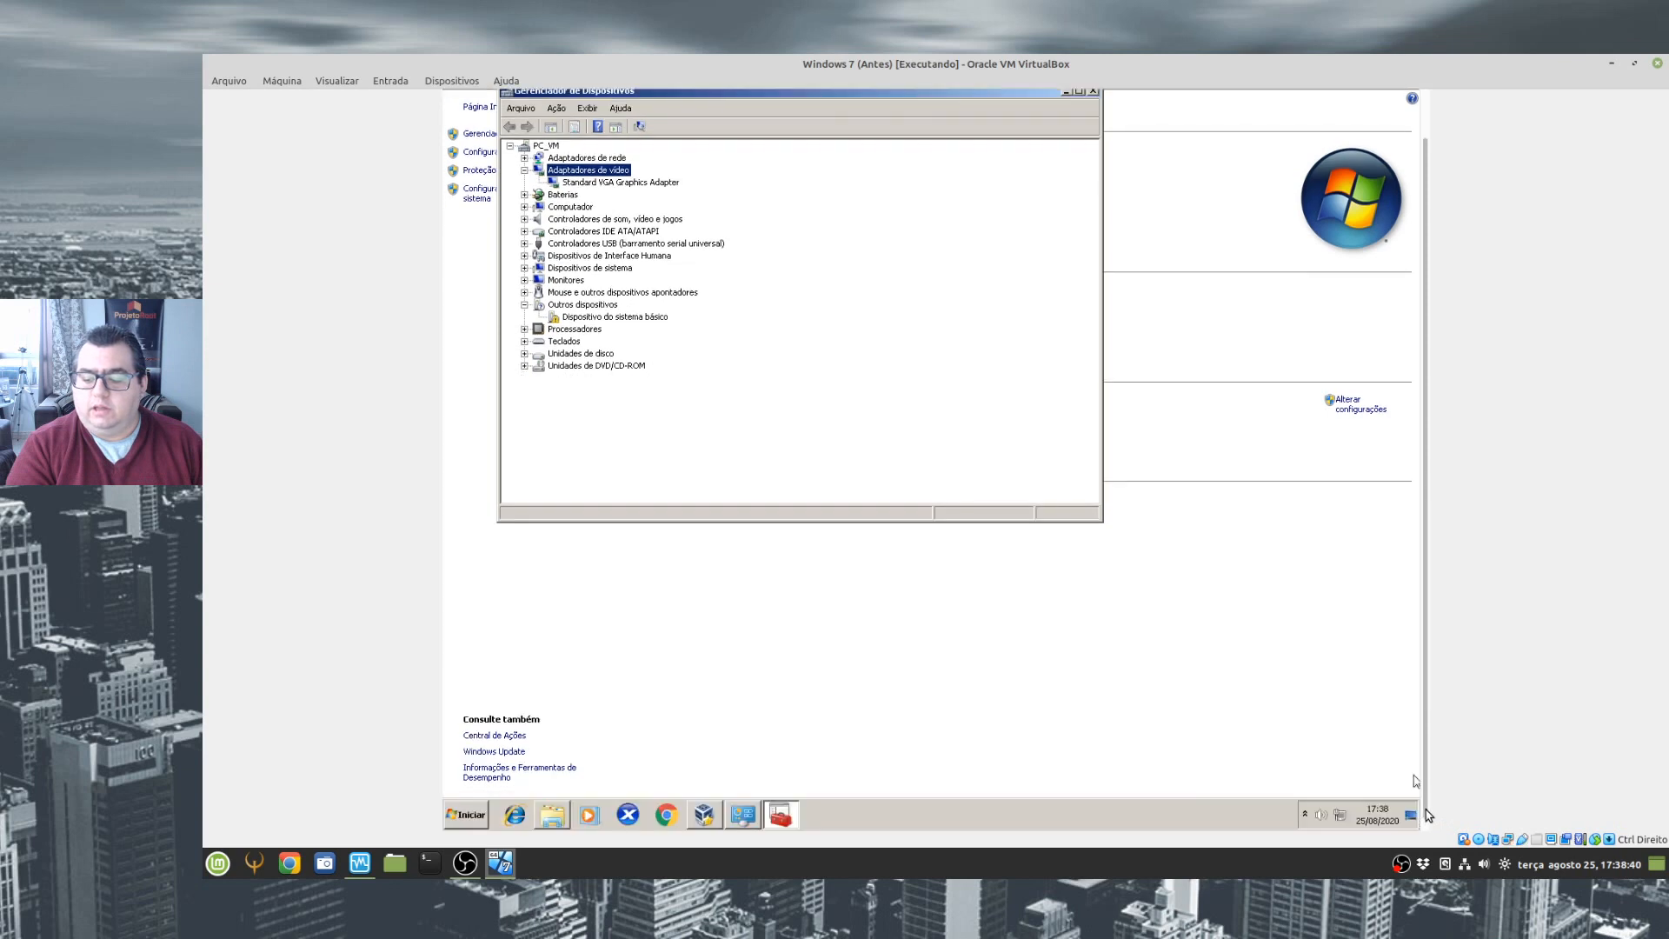
{"action": "left_click", "coordinate": [704, 814]}
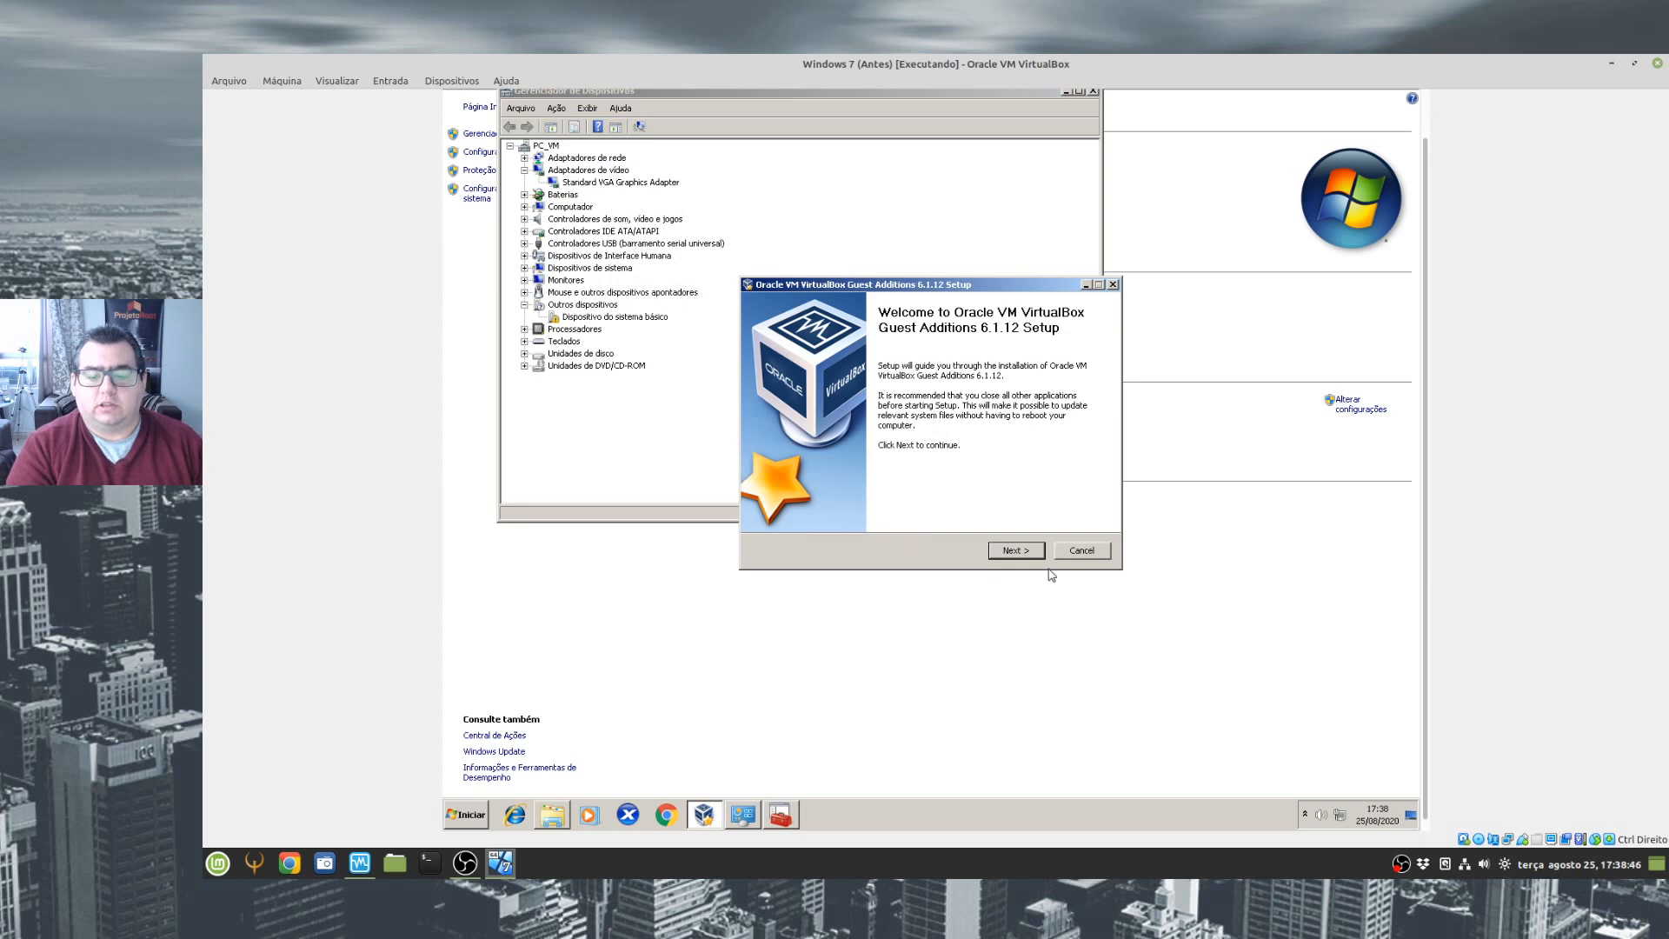
{"action": "left_click", "coordinate": [1026, 552]}
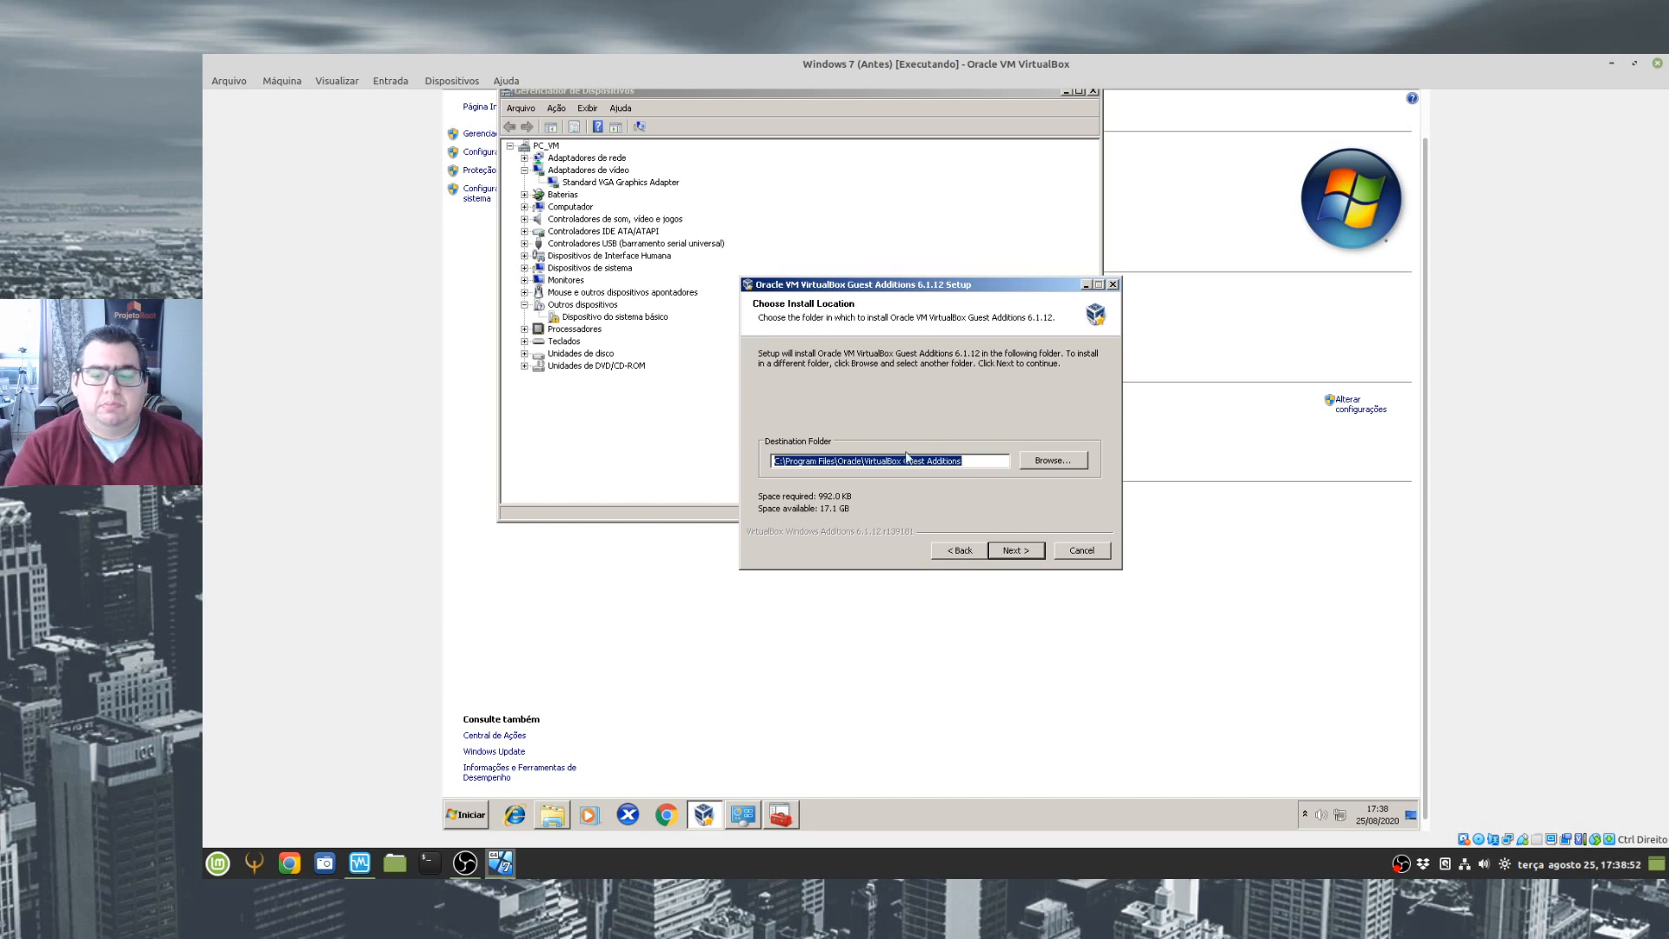
{"action": "left_click", "coordinate": [1015, 551]}
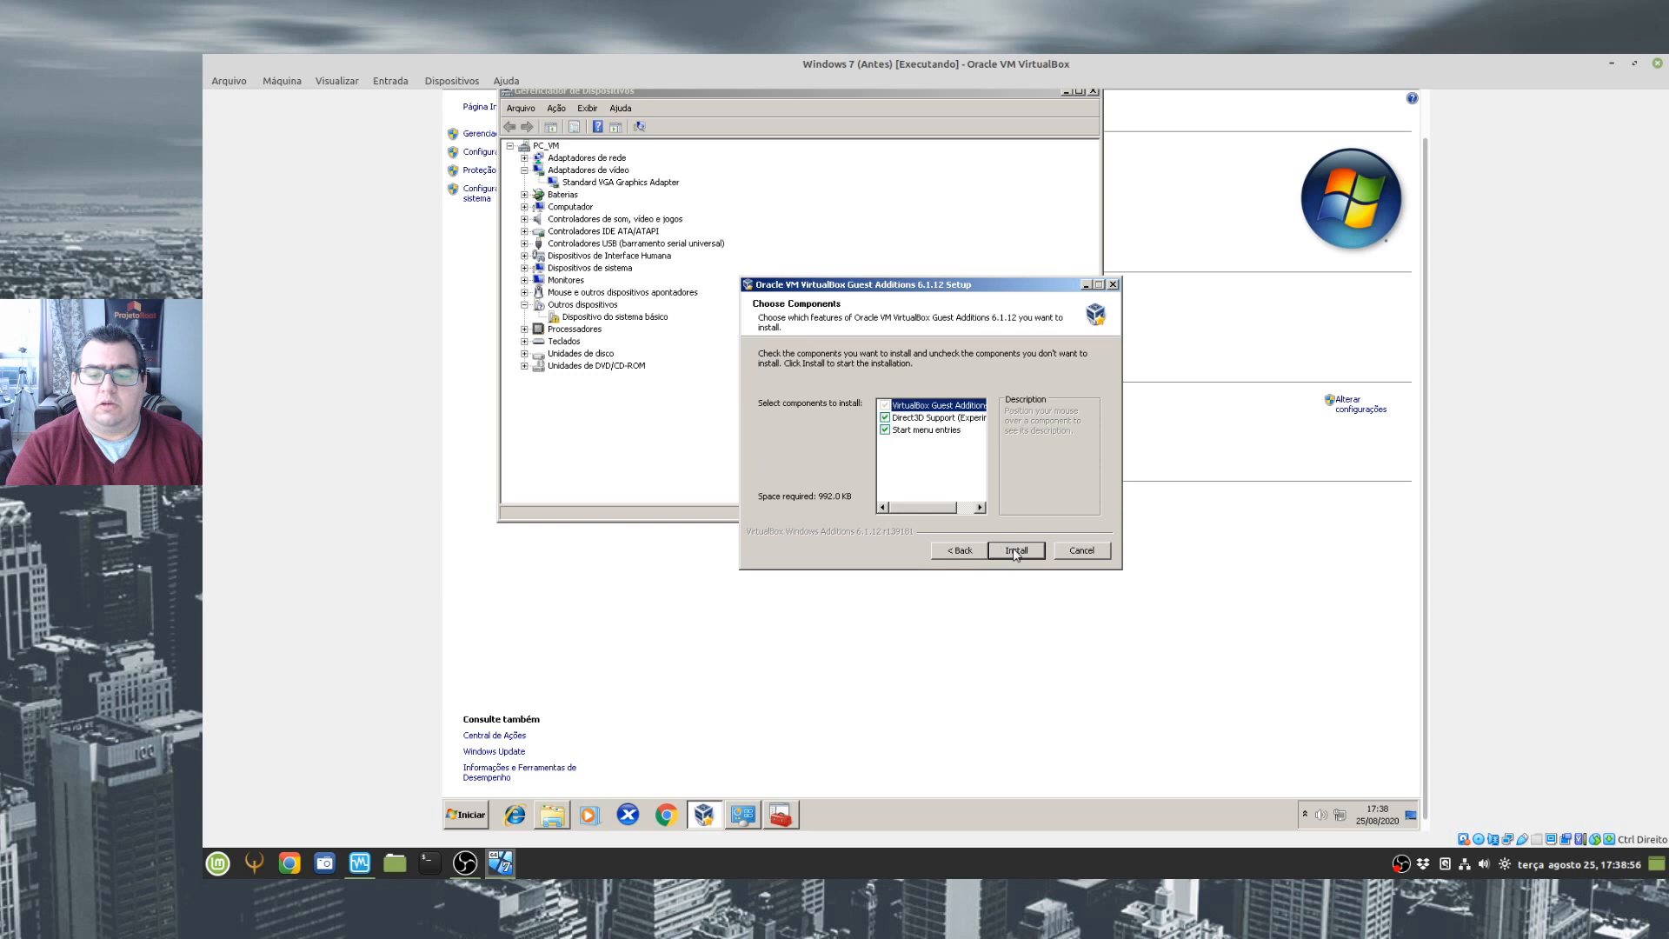
{"action": "left_click", "coordinate": [1014, 549]}
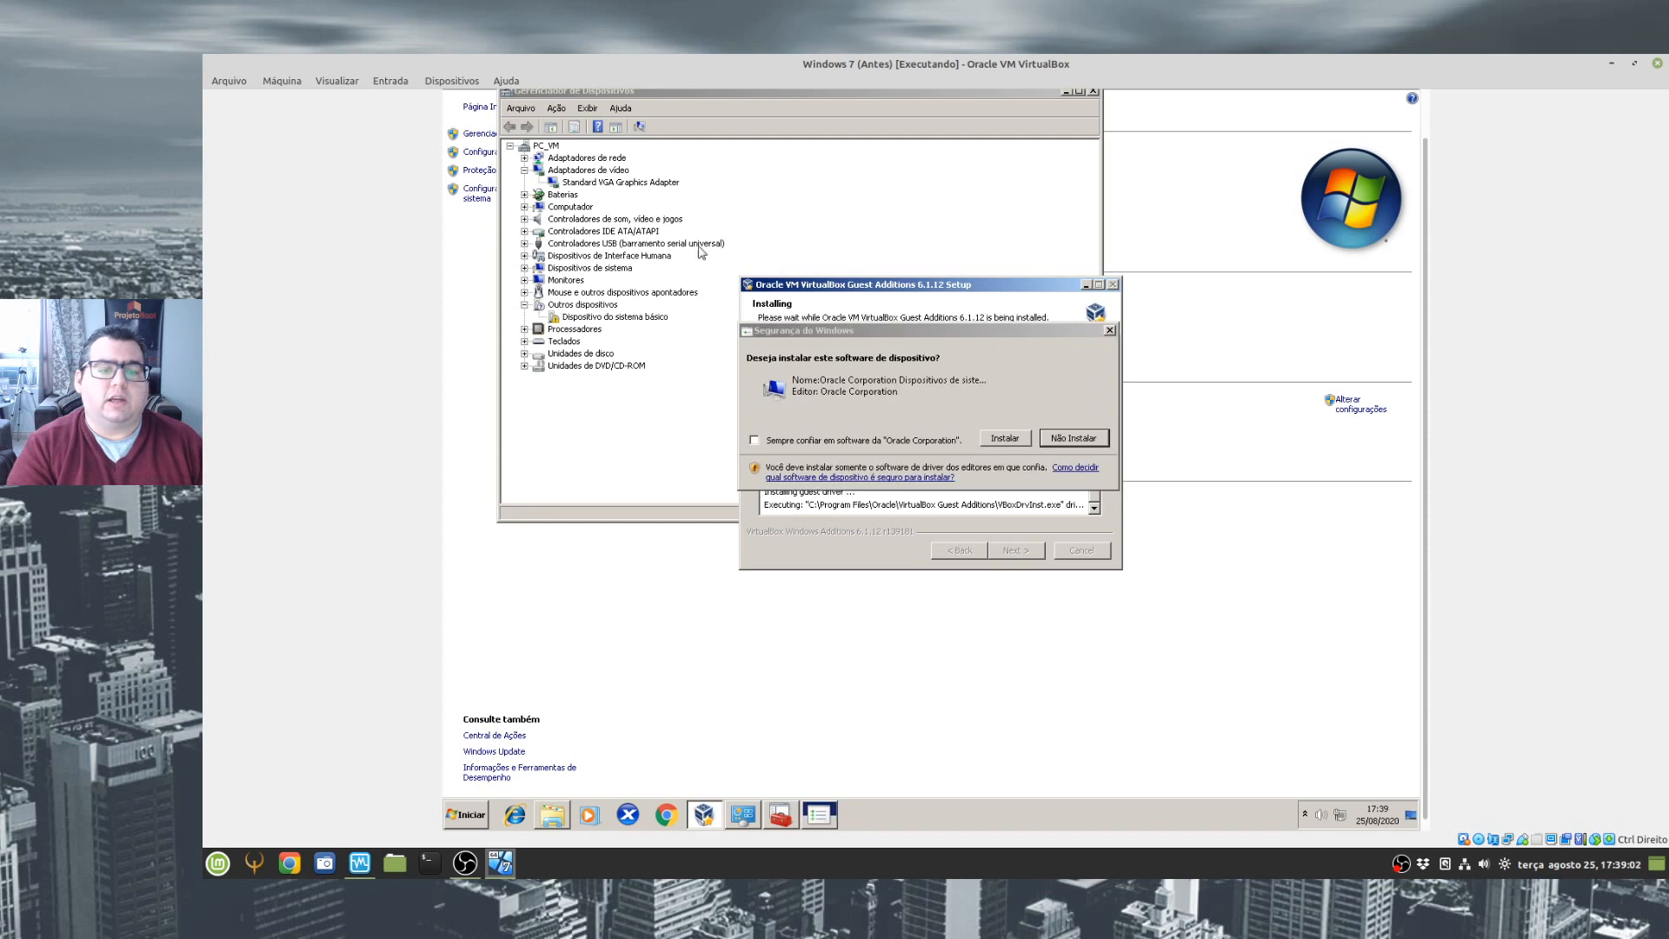
- Always trust Oracle Corporation software, install the device driver, and finish the setup with an immediate reboot
{"action": "left_click", "coordinate": [823, 442]}
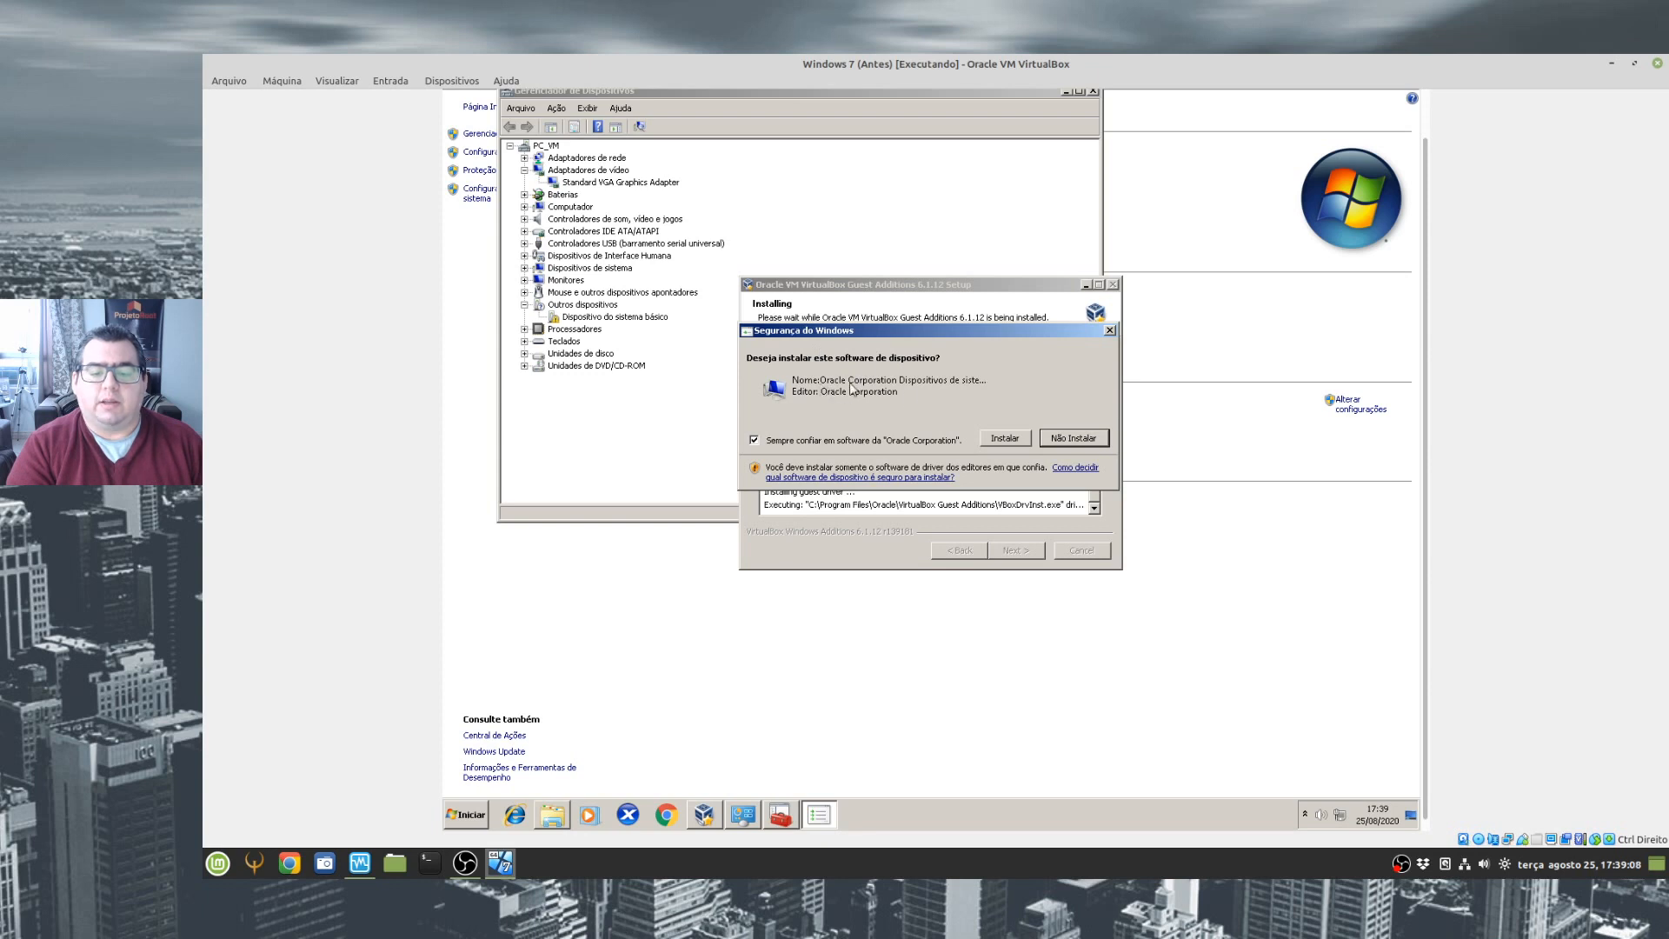
{"action": "left_click", "coordinate": [1005, 439]}
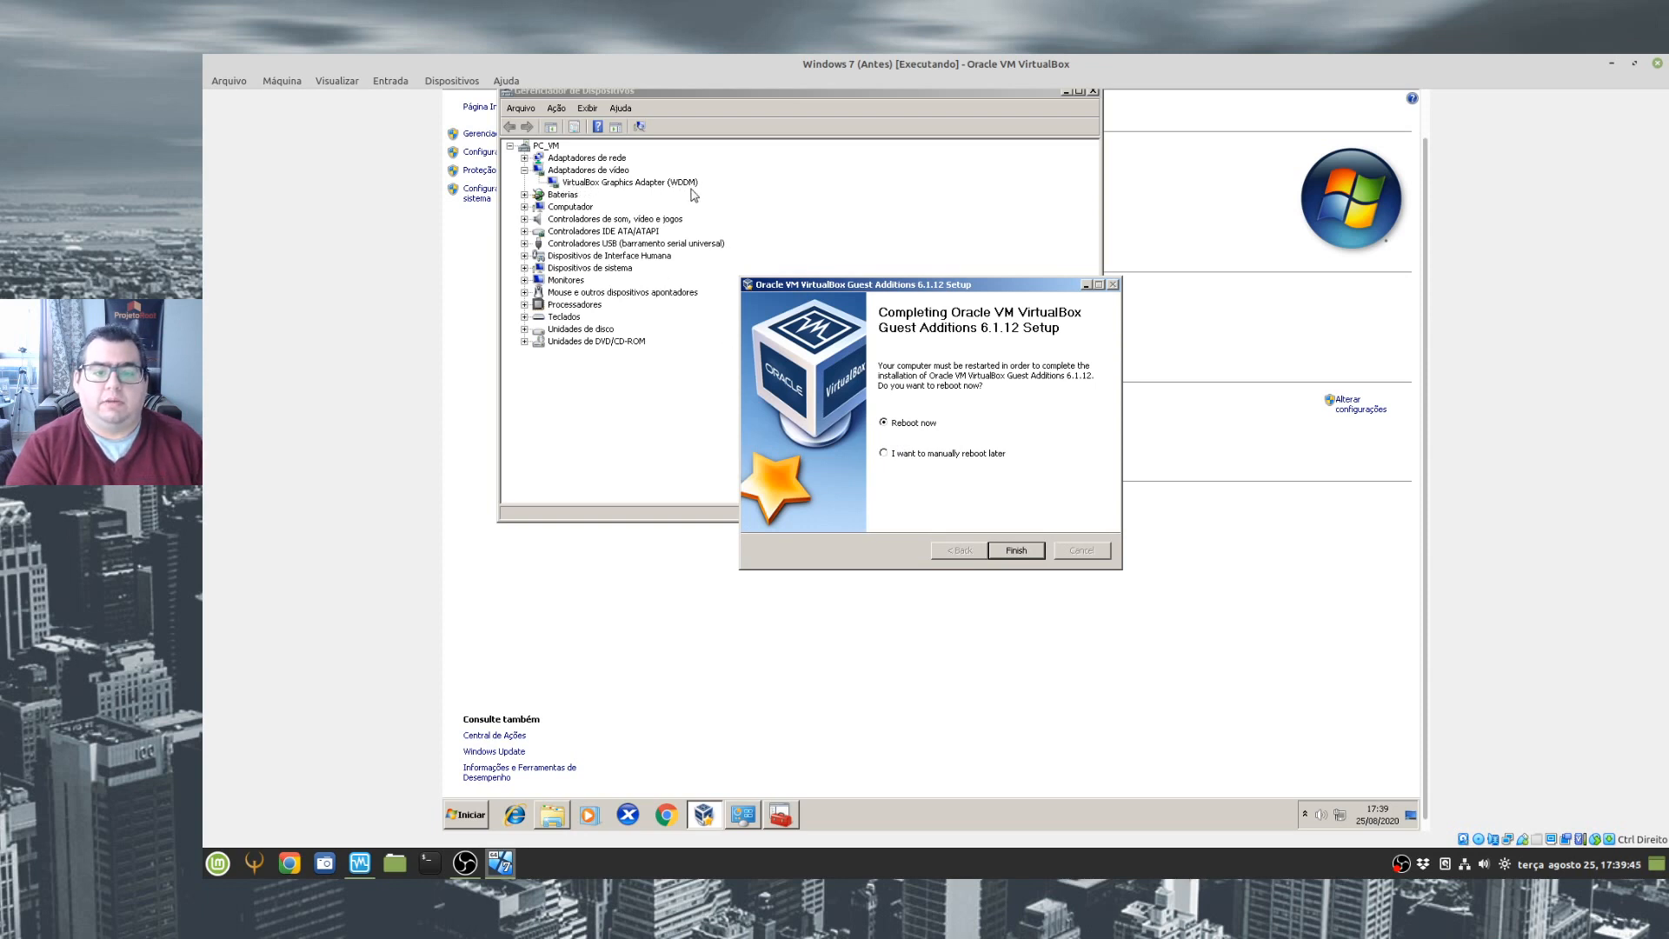
{"action": "left_click", "coordinate": [1016, 551]}
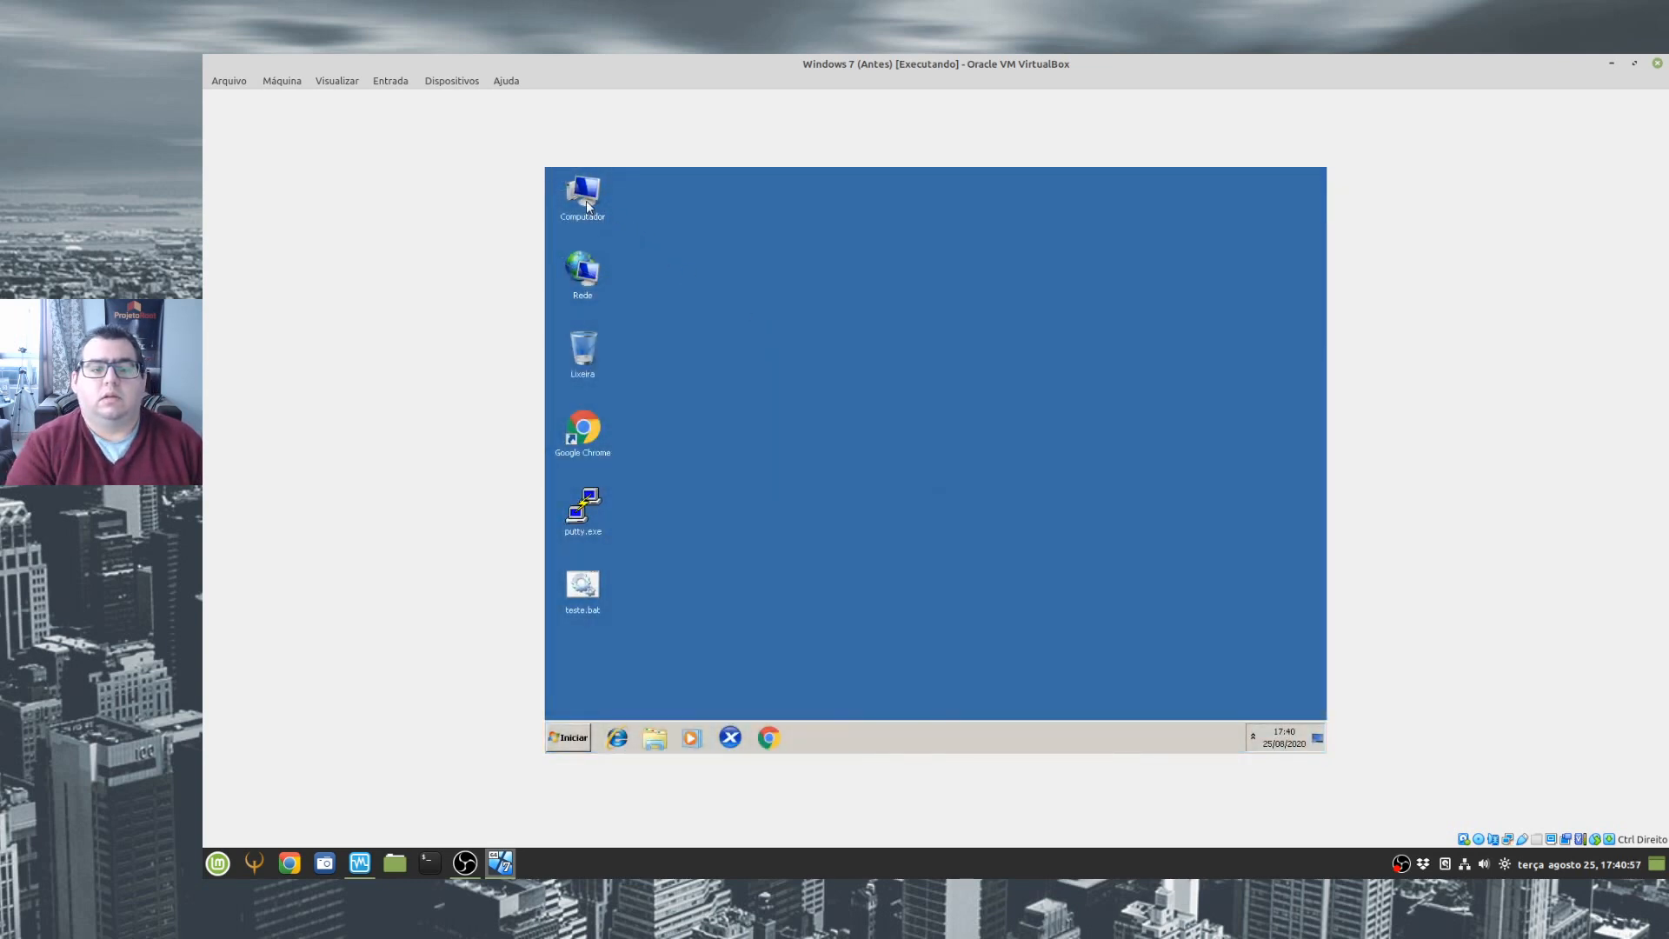
- Open the guest's system properties and Device Manager, and check the hidden notification icons for the Guest Additions
{"action": "right_click", "coordinate": [590, 206]}
{"action": "left_click", "coordinate": [645, 328]}
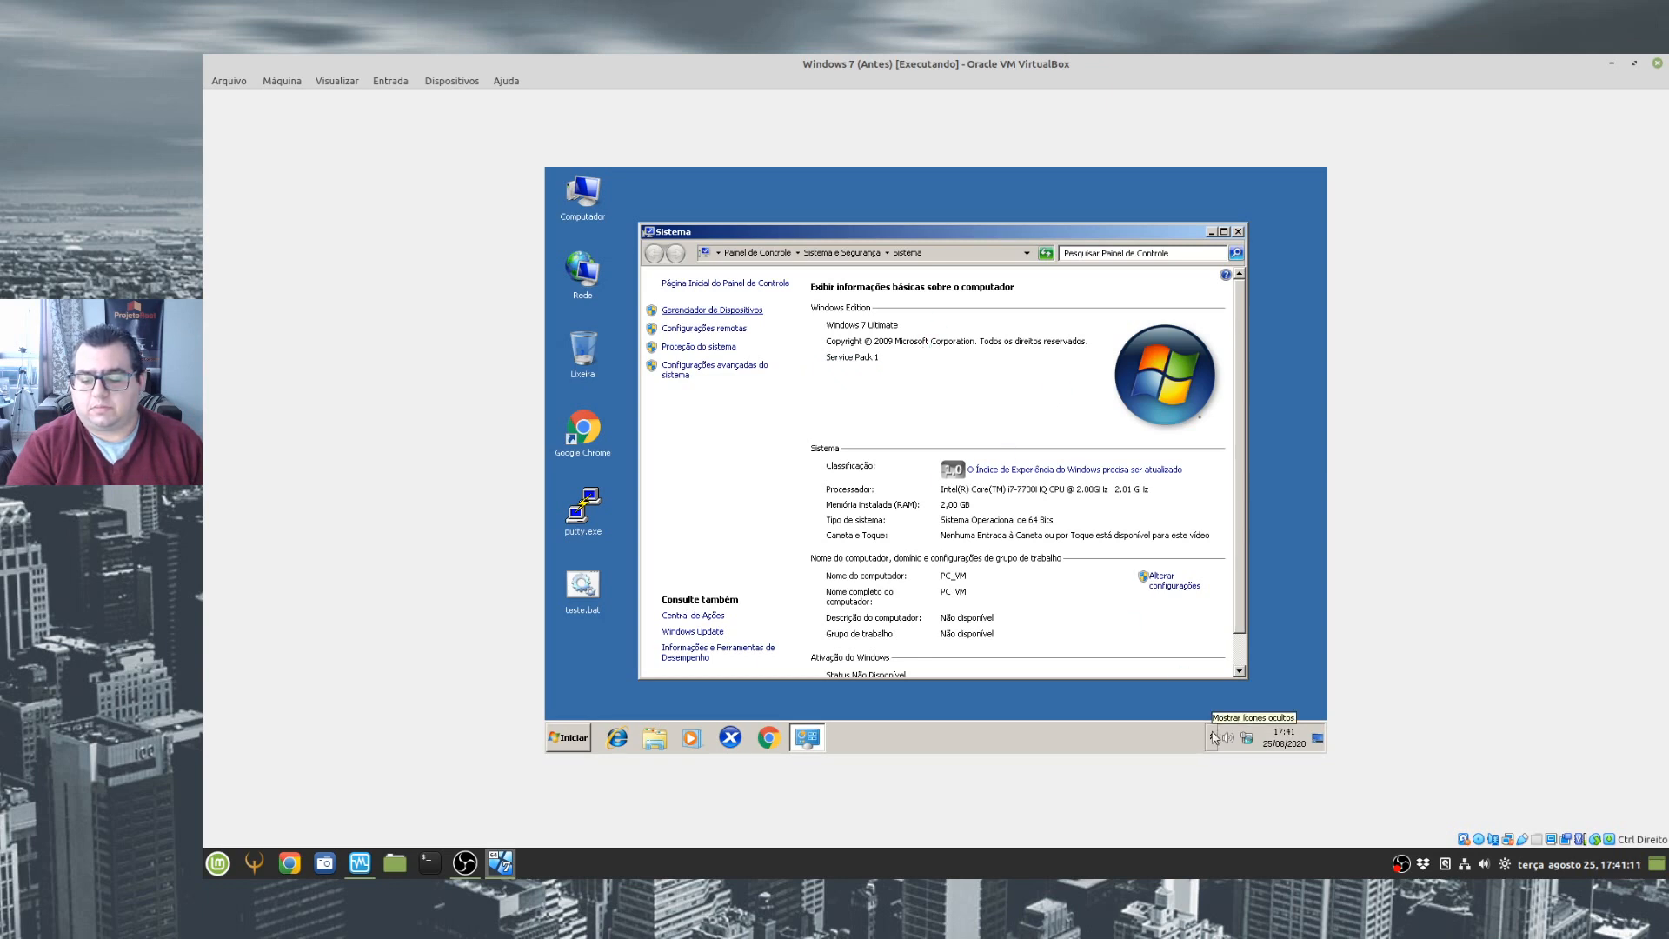
{"action": "left_click", "coordinate": [1212, 737]}
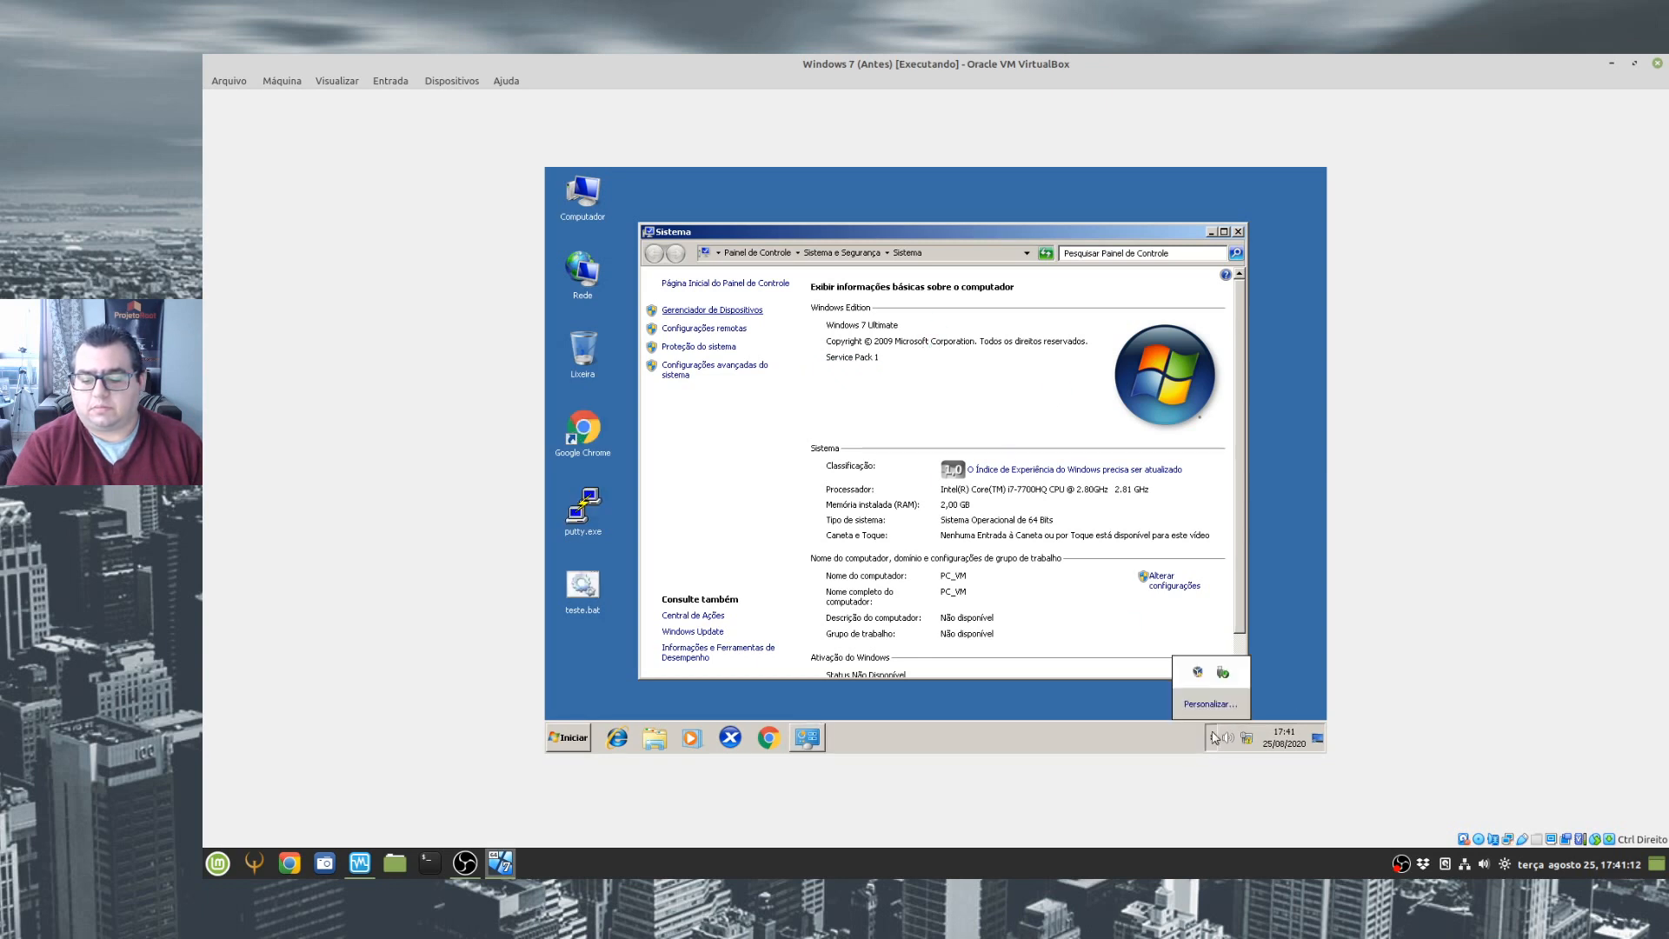
{"action": "left_click", "coordinate": [1107, 737]}
{"action": "left_click", "coordinate": [1211, 737]}
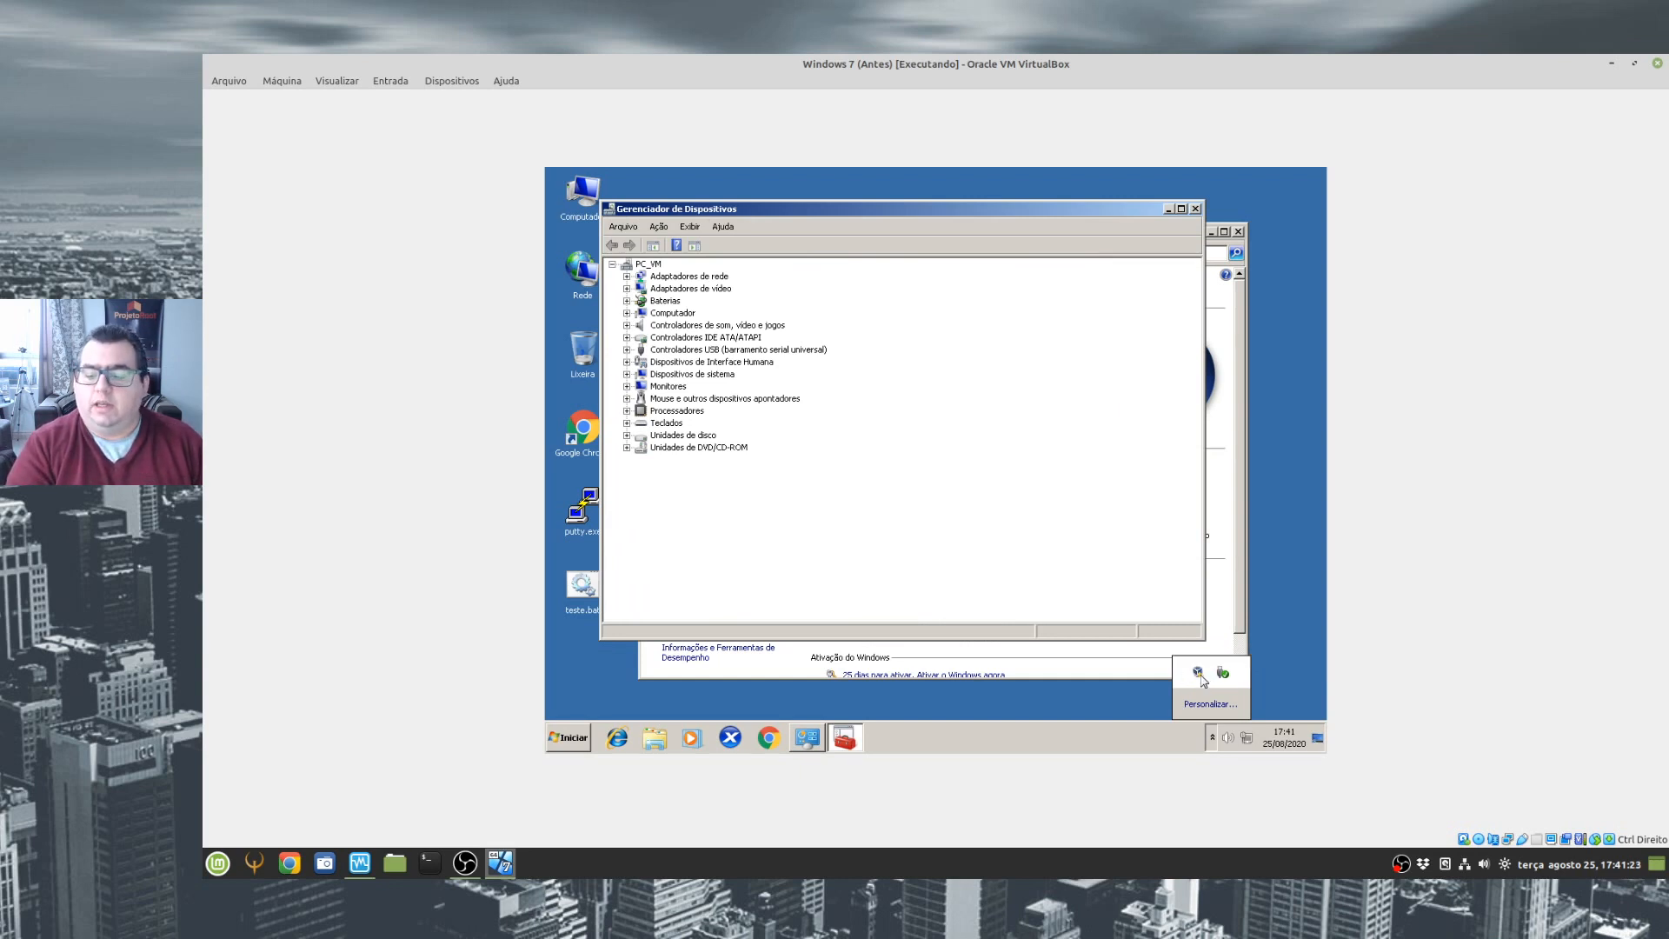
{"action": "left_click", "coordinate": [1201, 672]}
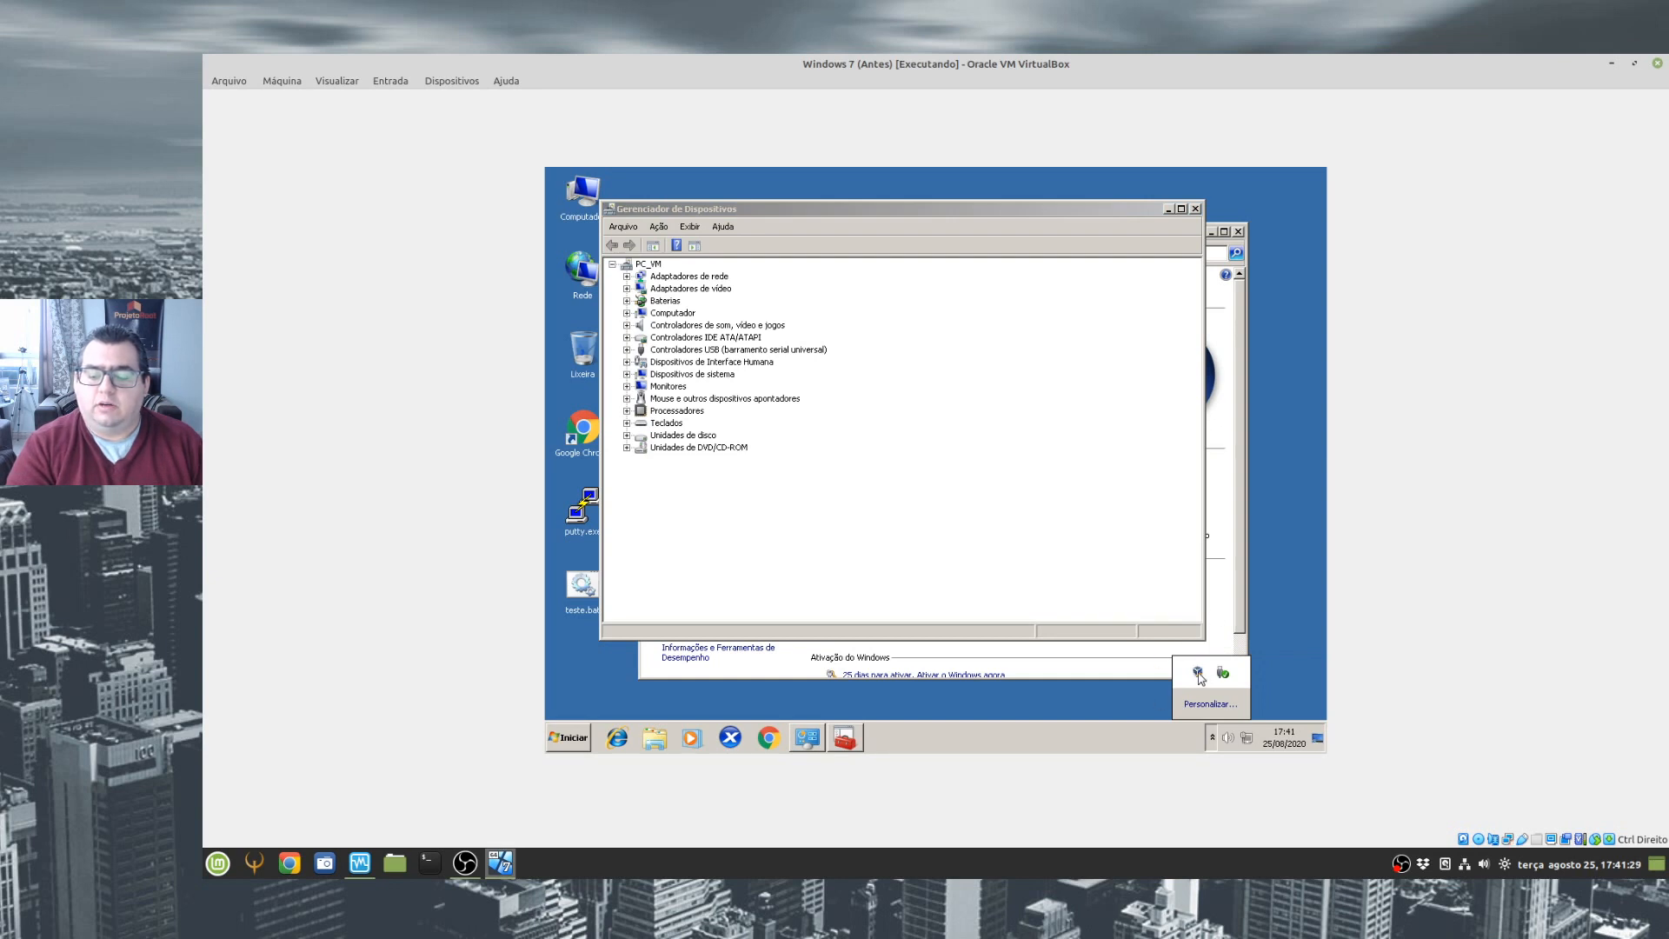
{"action": "left_click", "coordinate": [849, 746]}
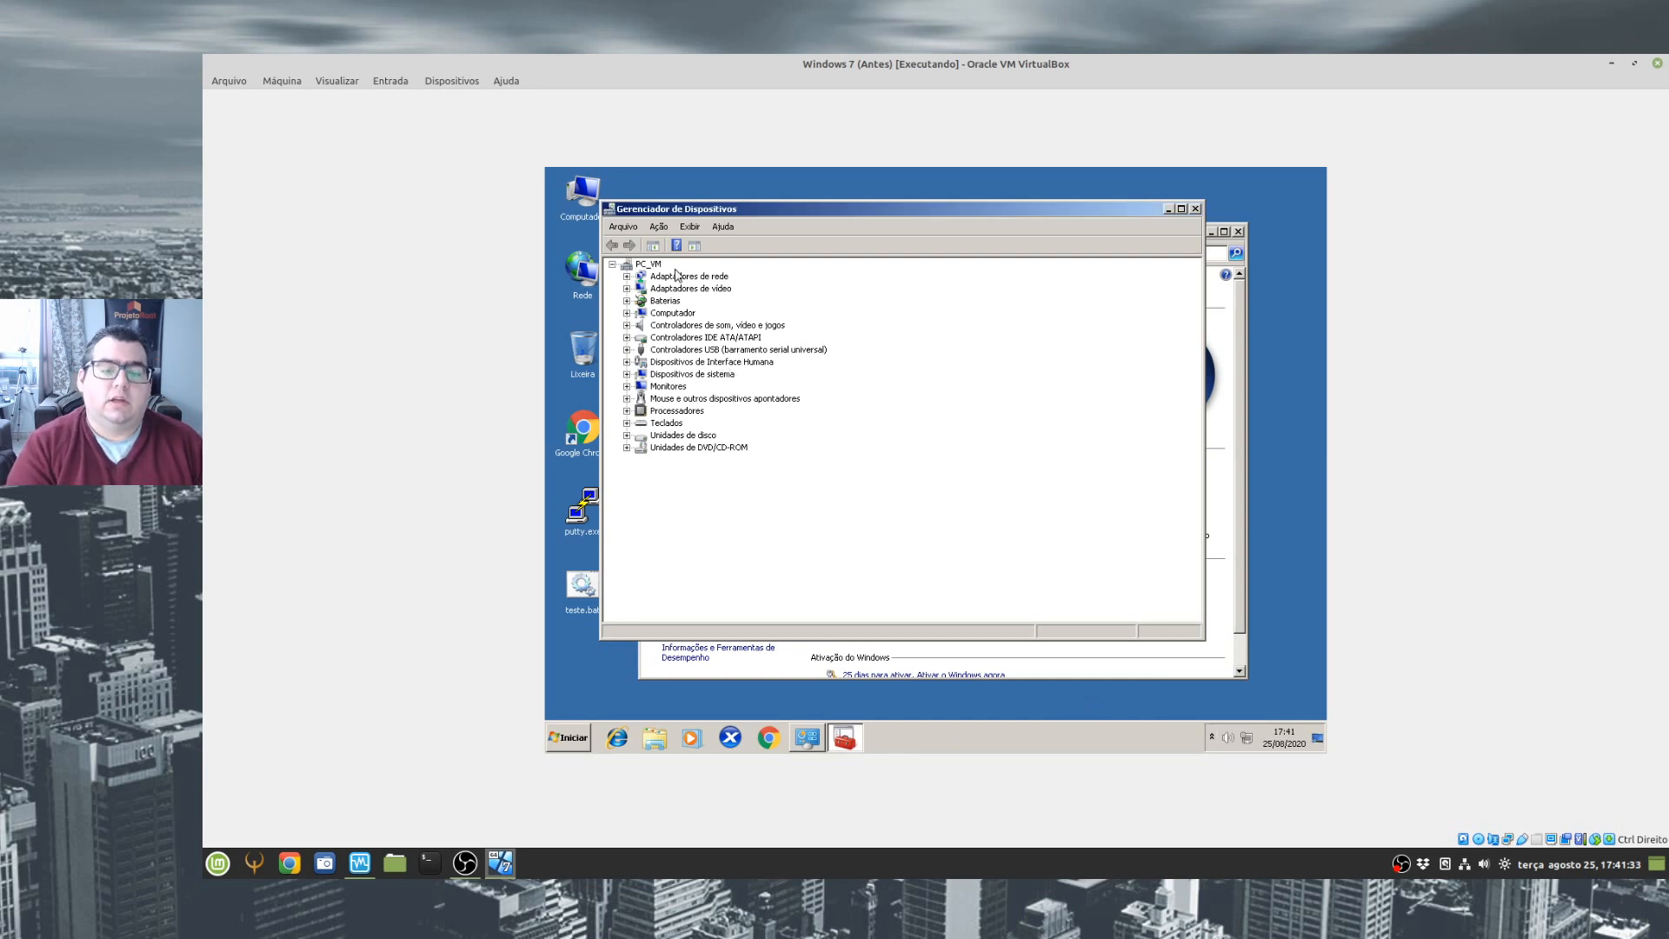
- Check the video adapter in Device Manager, and close the Device Manager and System windows
{"action": "double_click", "coordinate": [701, 289]}
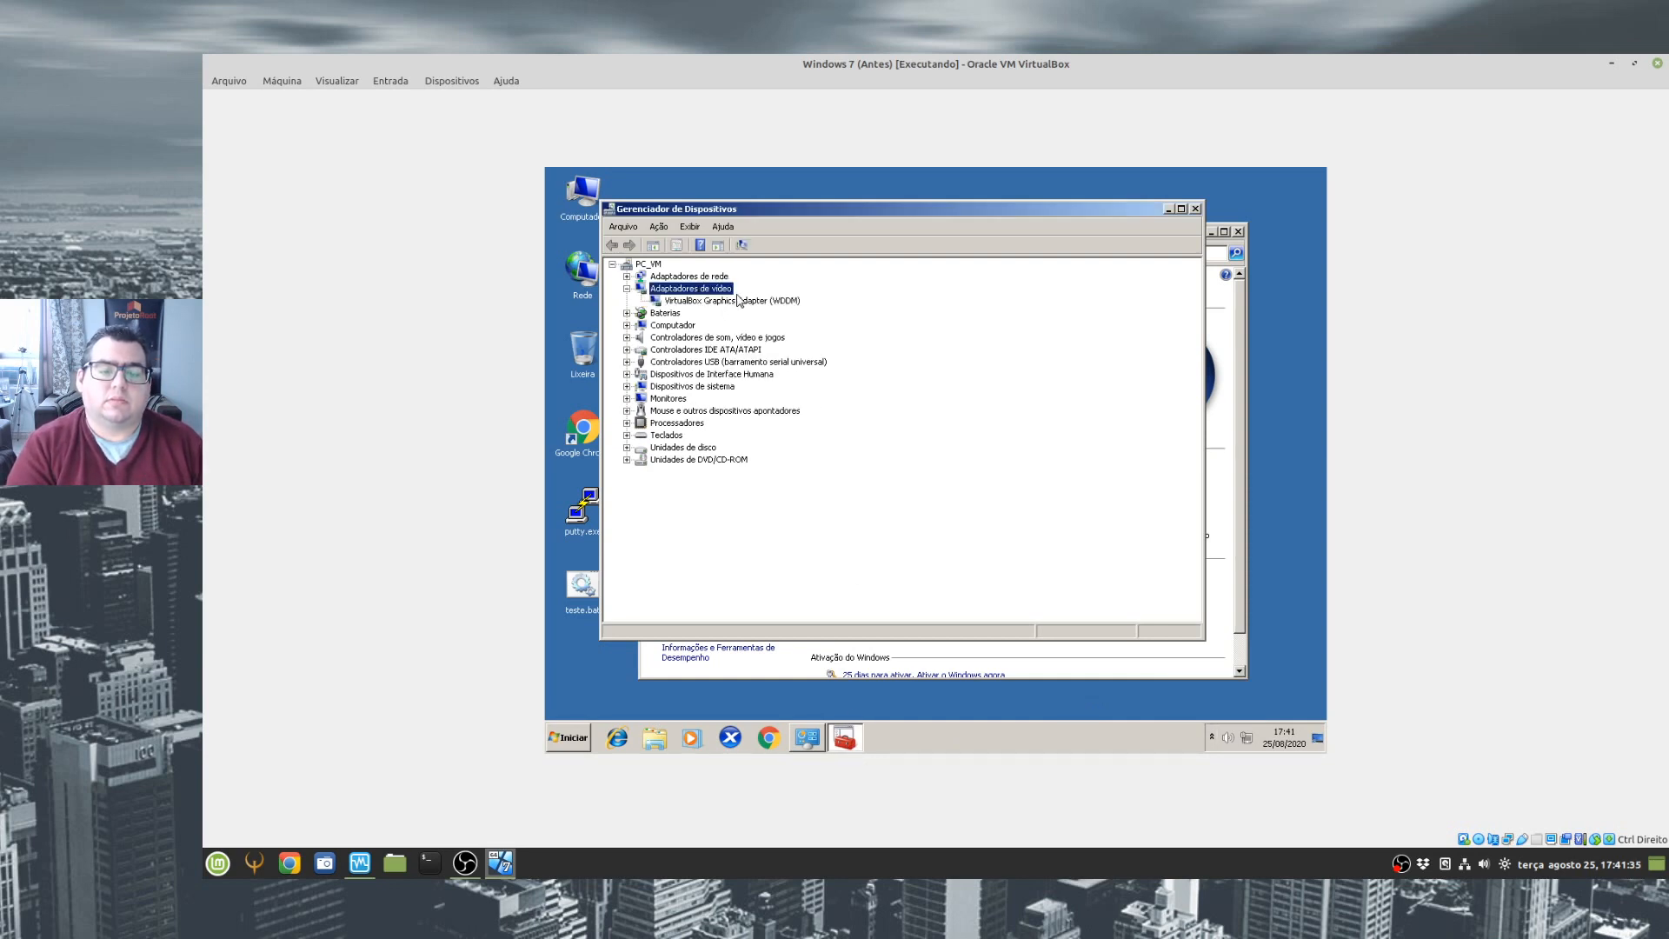
{"action": "left_click", "coordinate": [732, 303]}
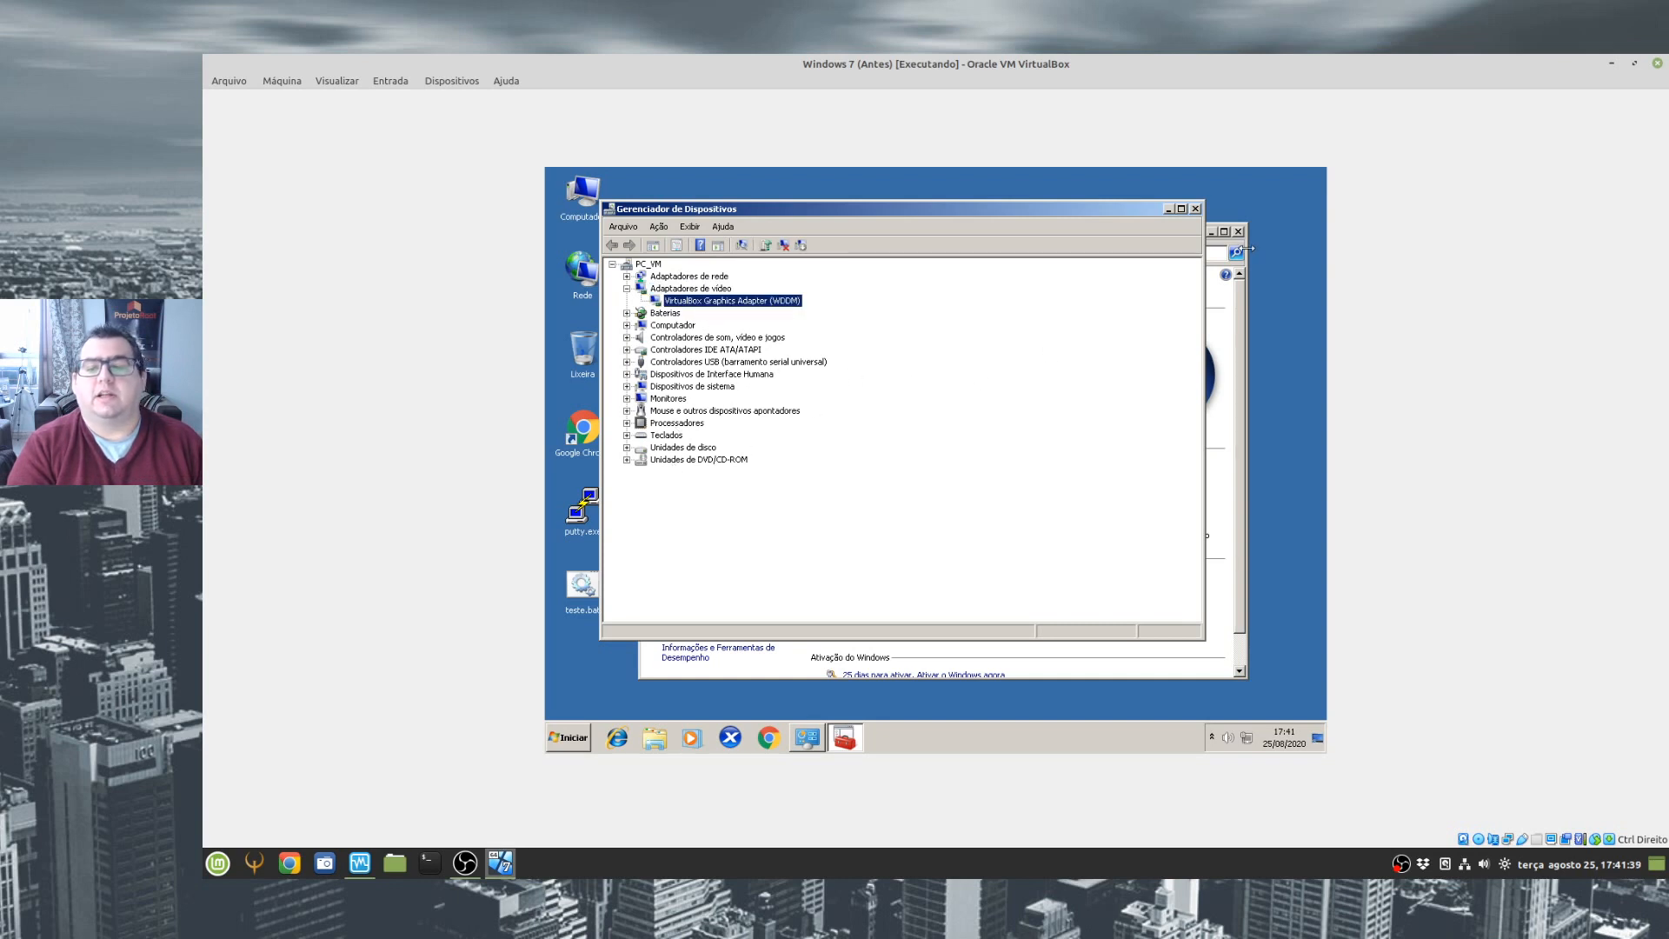
{"action": "left_click", "coordinate": [1195, 209]}
{"action": "left_click", "coordinate": [1238, 231]}
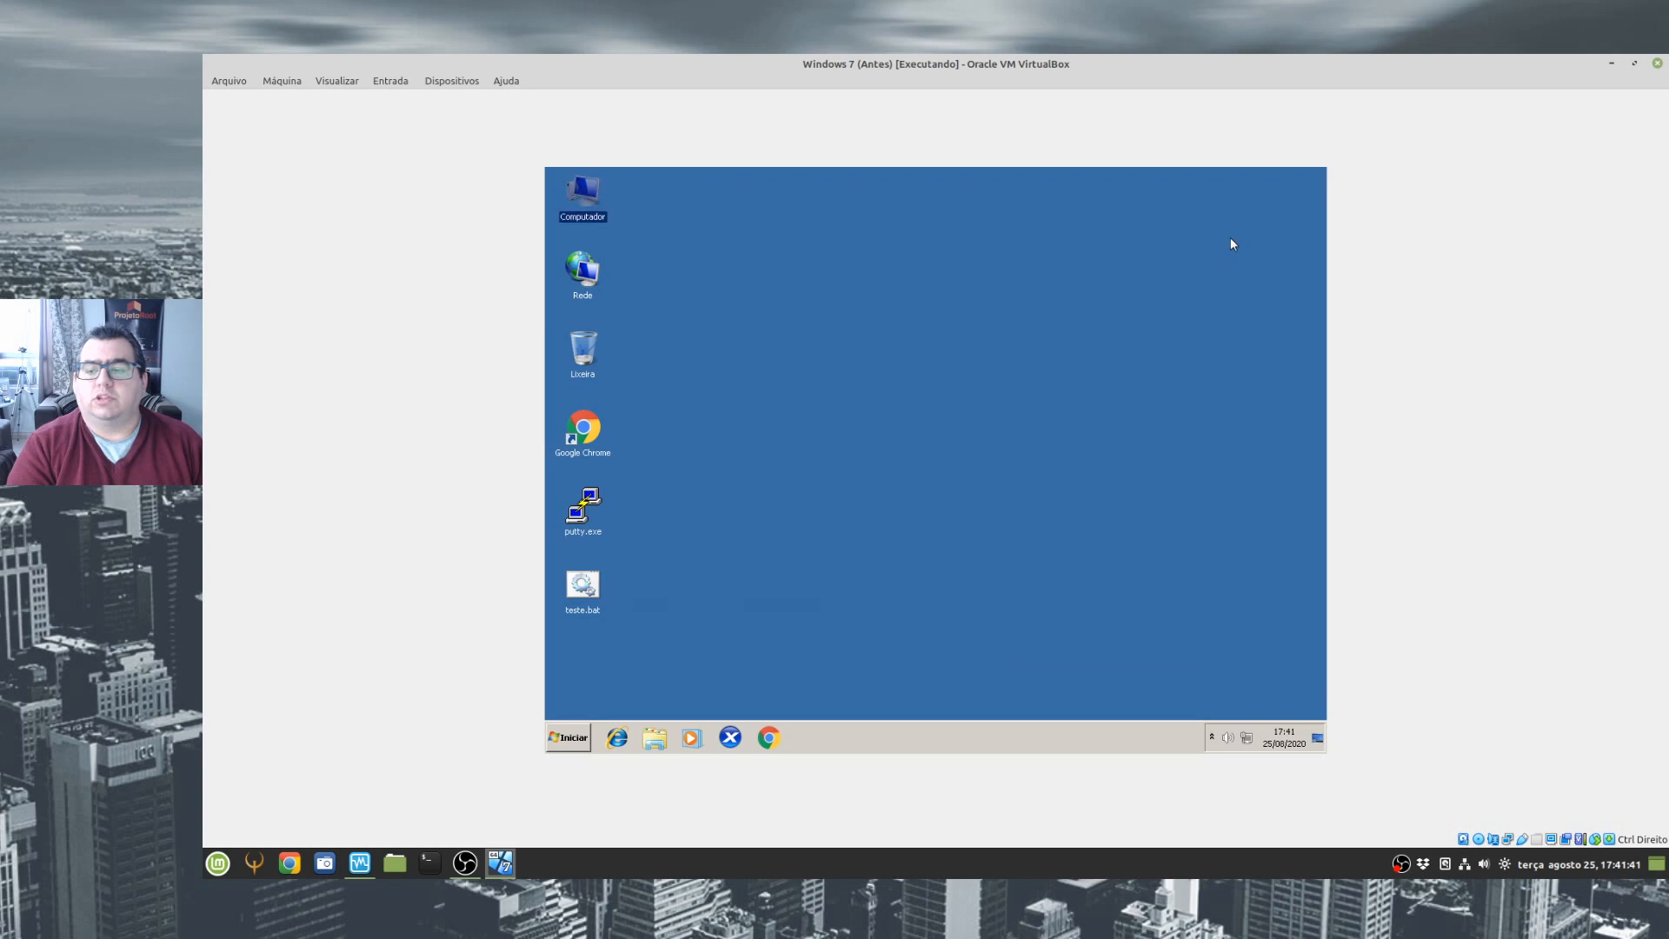
{"action": "left_click", "coordinate": [809, 404]}
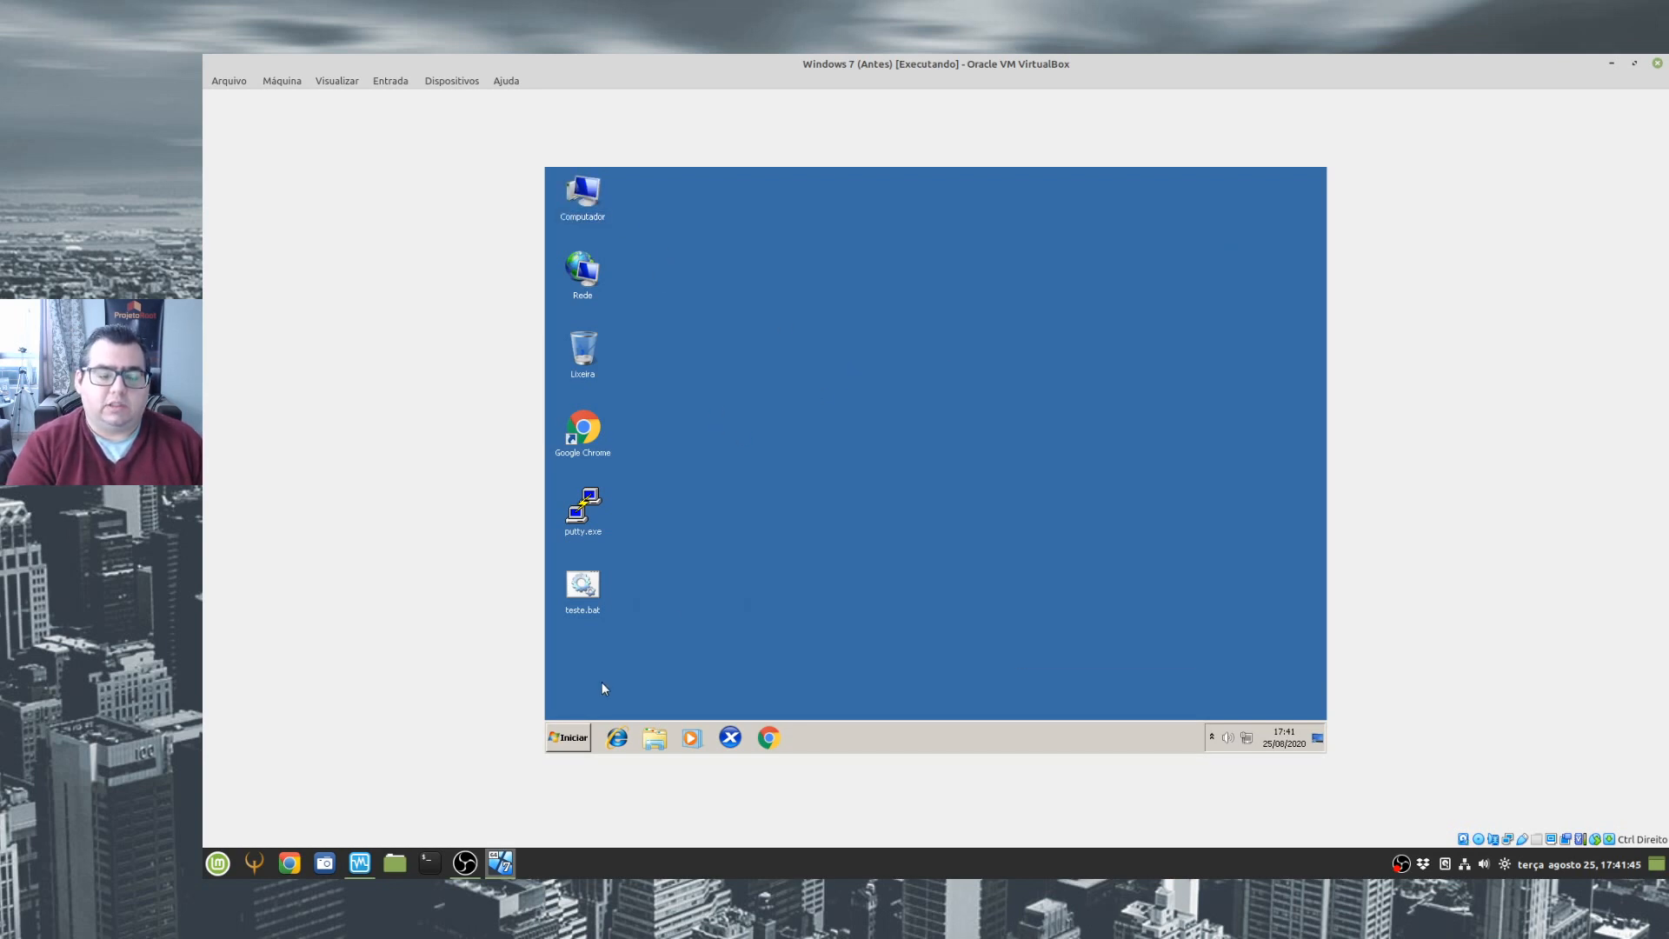
- Check the hidden notification icons once more and shut down the Windows 7 guest
{"action": "left_click", "coordinate": [558, 739]}
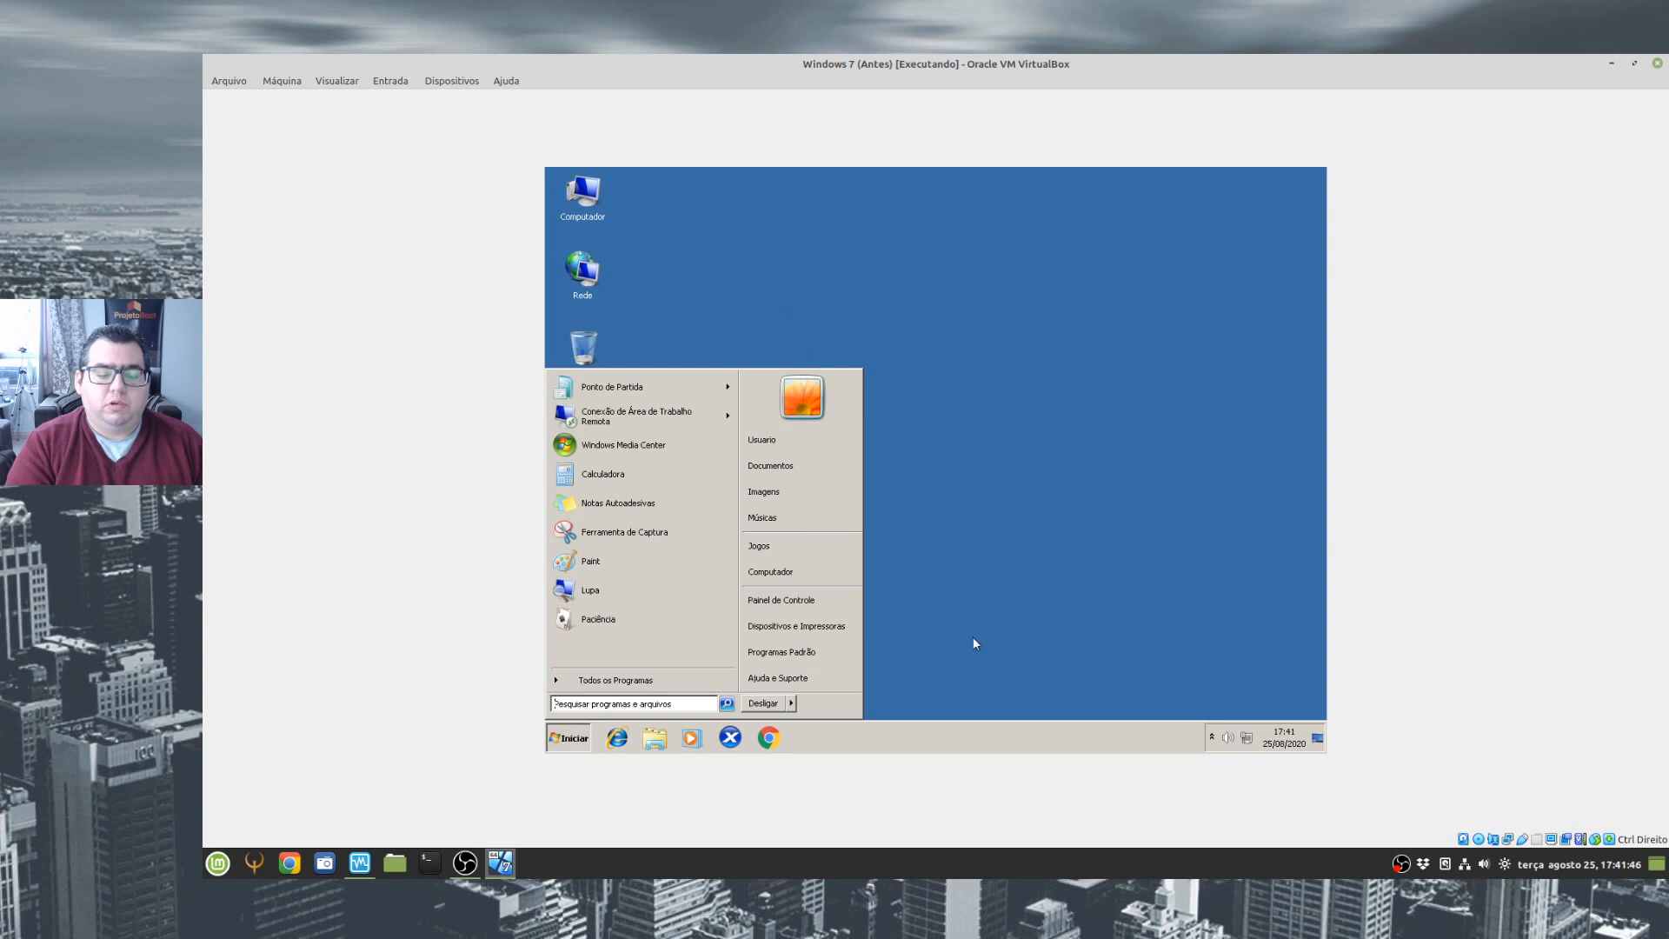
{"action": "left_click", "coordinate": [1054, 622]}
{"action": "left_click", "coordinate": [1211, 737]}
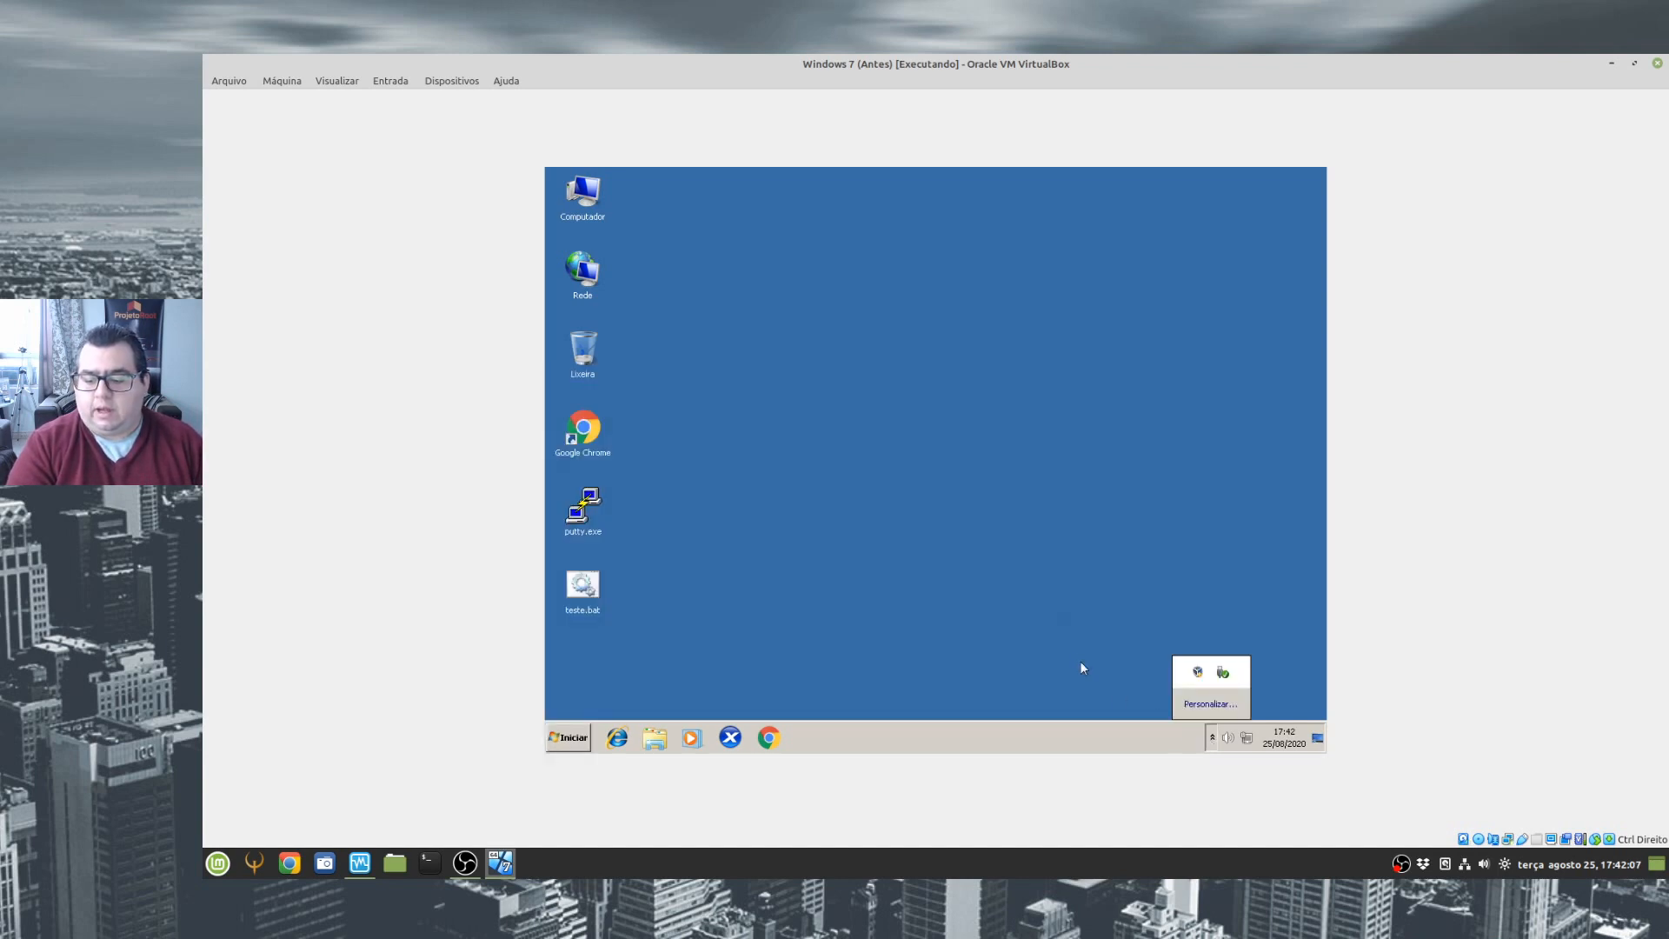
{"action": "left_click", "coordinate": [569, 737]}
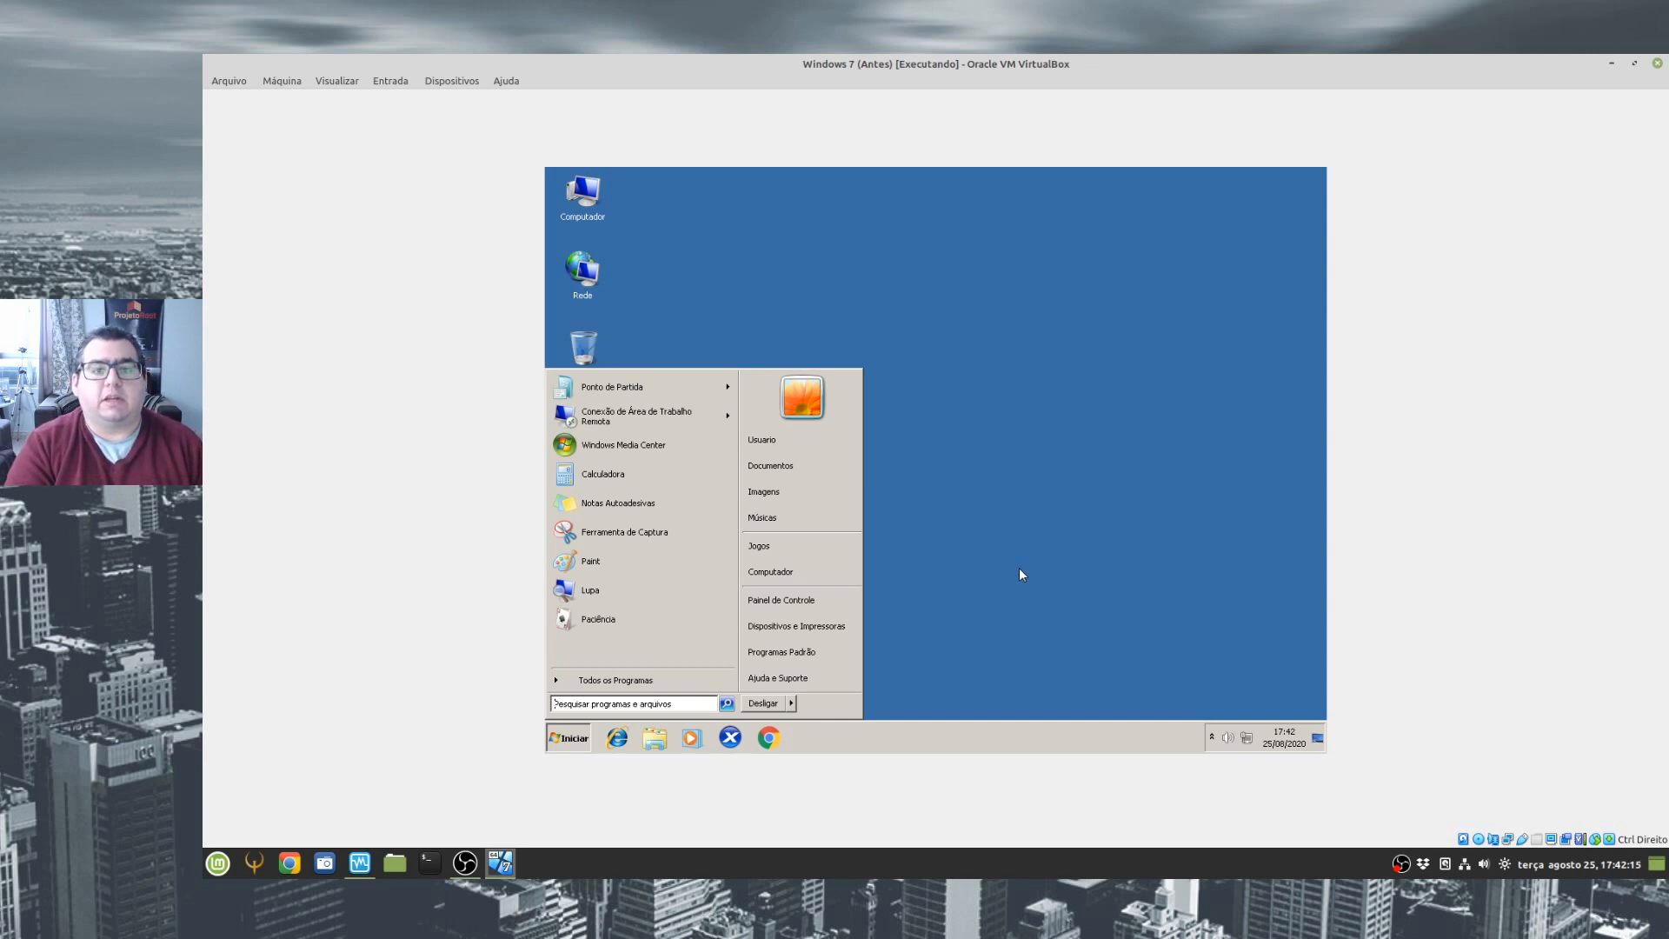
{"action": "left_click", "coordinate": [875, 660]}
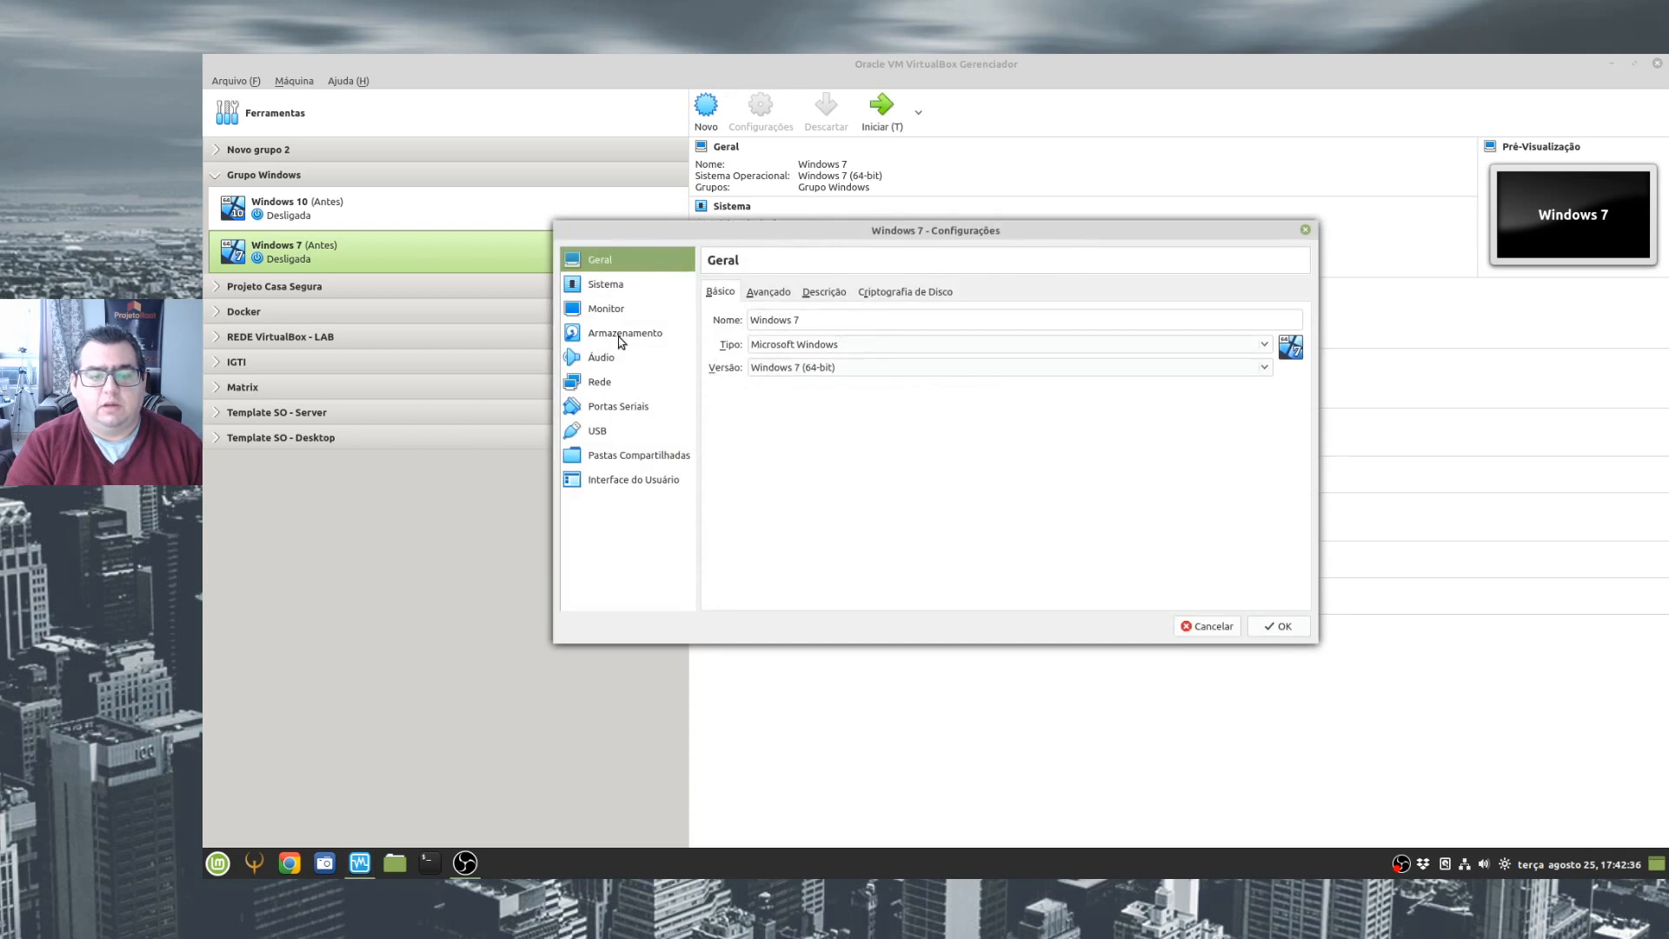
- Remove the optical drive holding VBoxGuestAdditions.iso from the Windows 7 machine's storage settings and save them
{"action": "left_click", "coordinate": [605, 335]}
{"action": "left_click", "coordinate": [769, 343]}
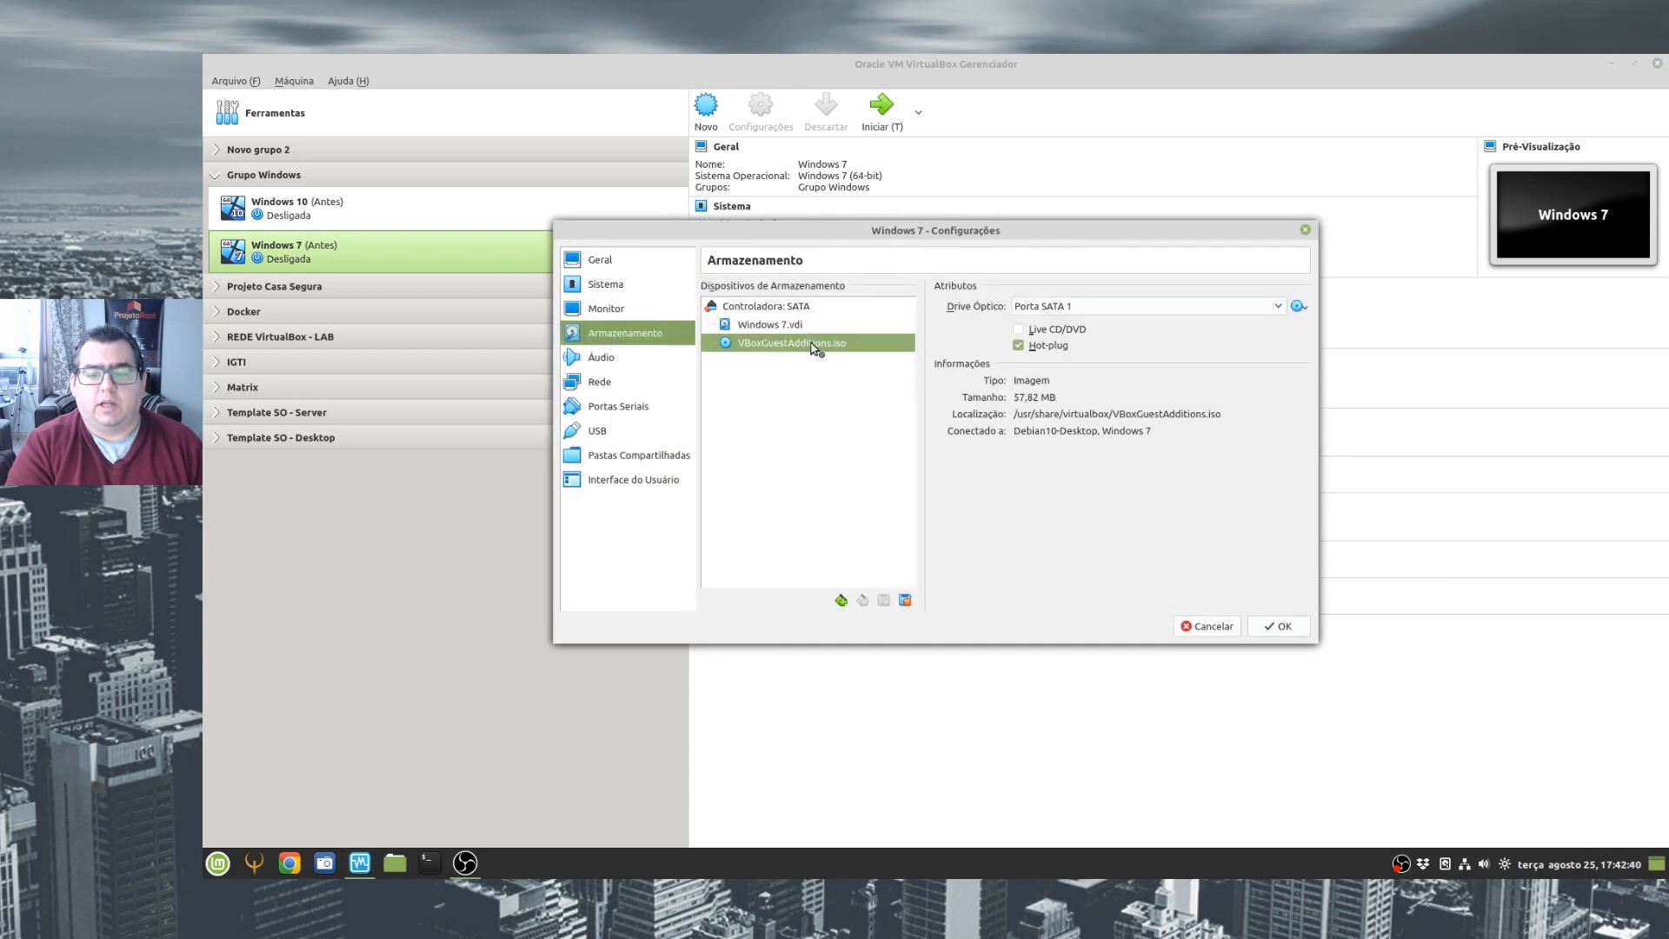
{"action": "left_click", "coordinate": [905, 600]}
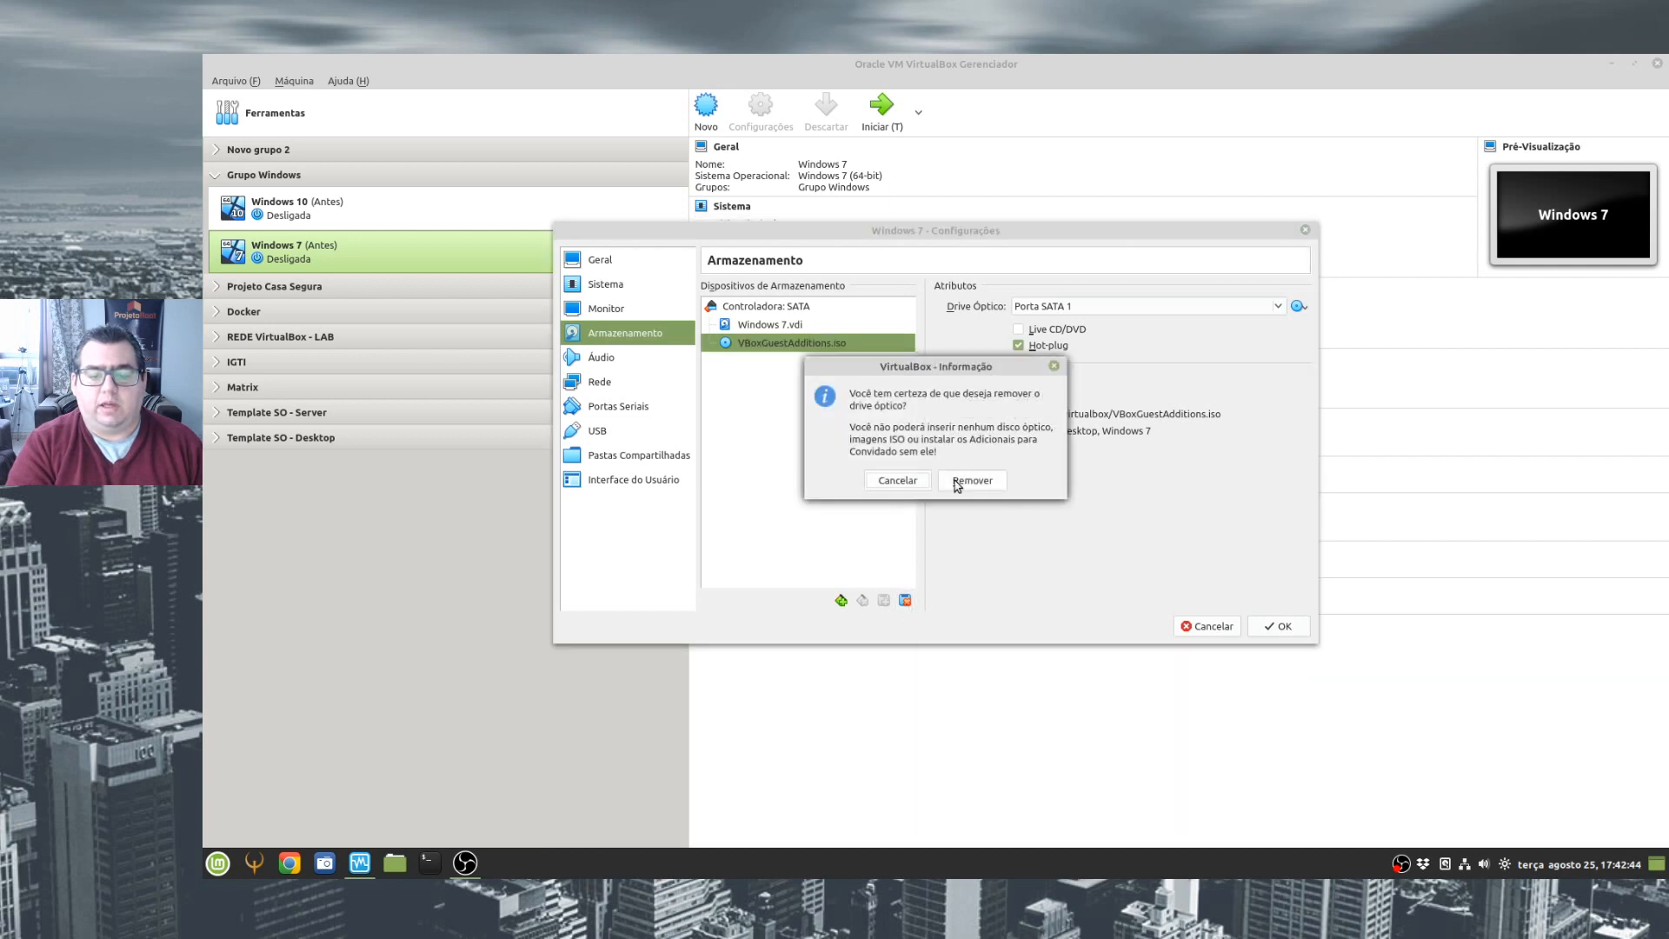
{"action": "left_click", "coordinate": [964, 482]}
{"action": "left_click", "coordinate": [1258, 630]}
- Add an optical drive with VBoxGuestAdditions.iso to the SATA controller of the Windows 10 virtual machine and save the settings
{"action": "left_click", "coordinate": [548, 213]}
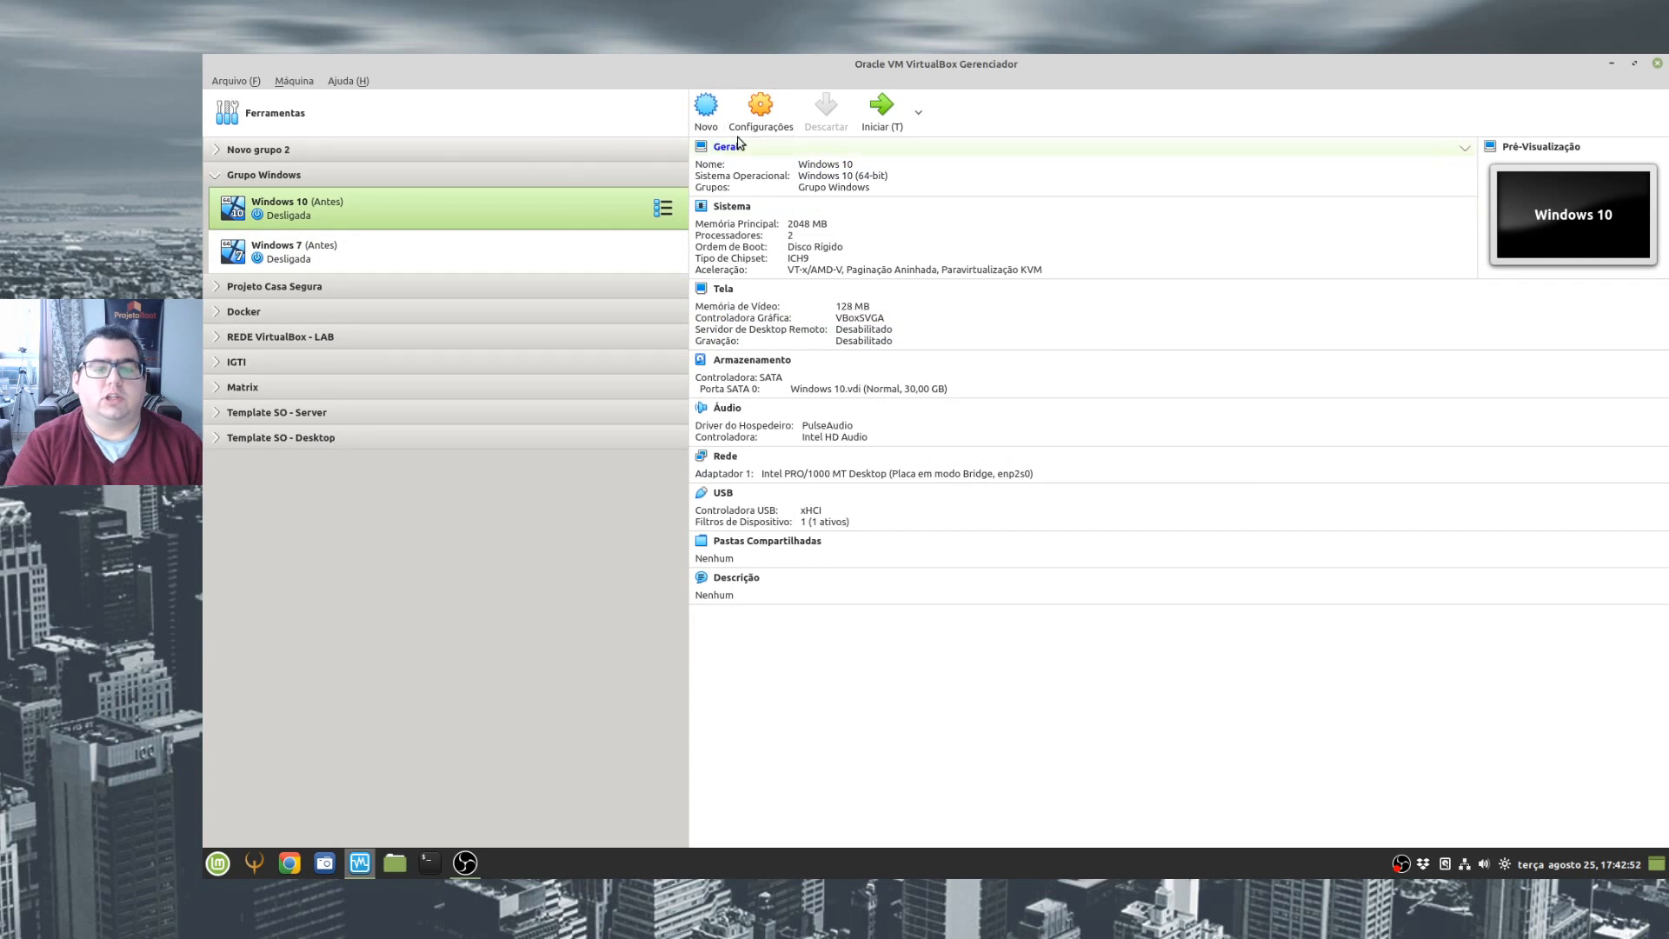
{"action": "left_click", "coordinate": [761, 109]}
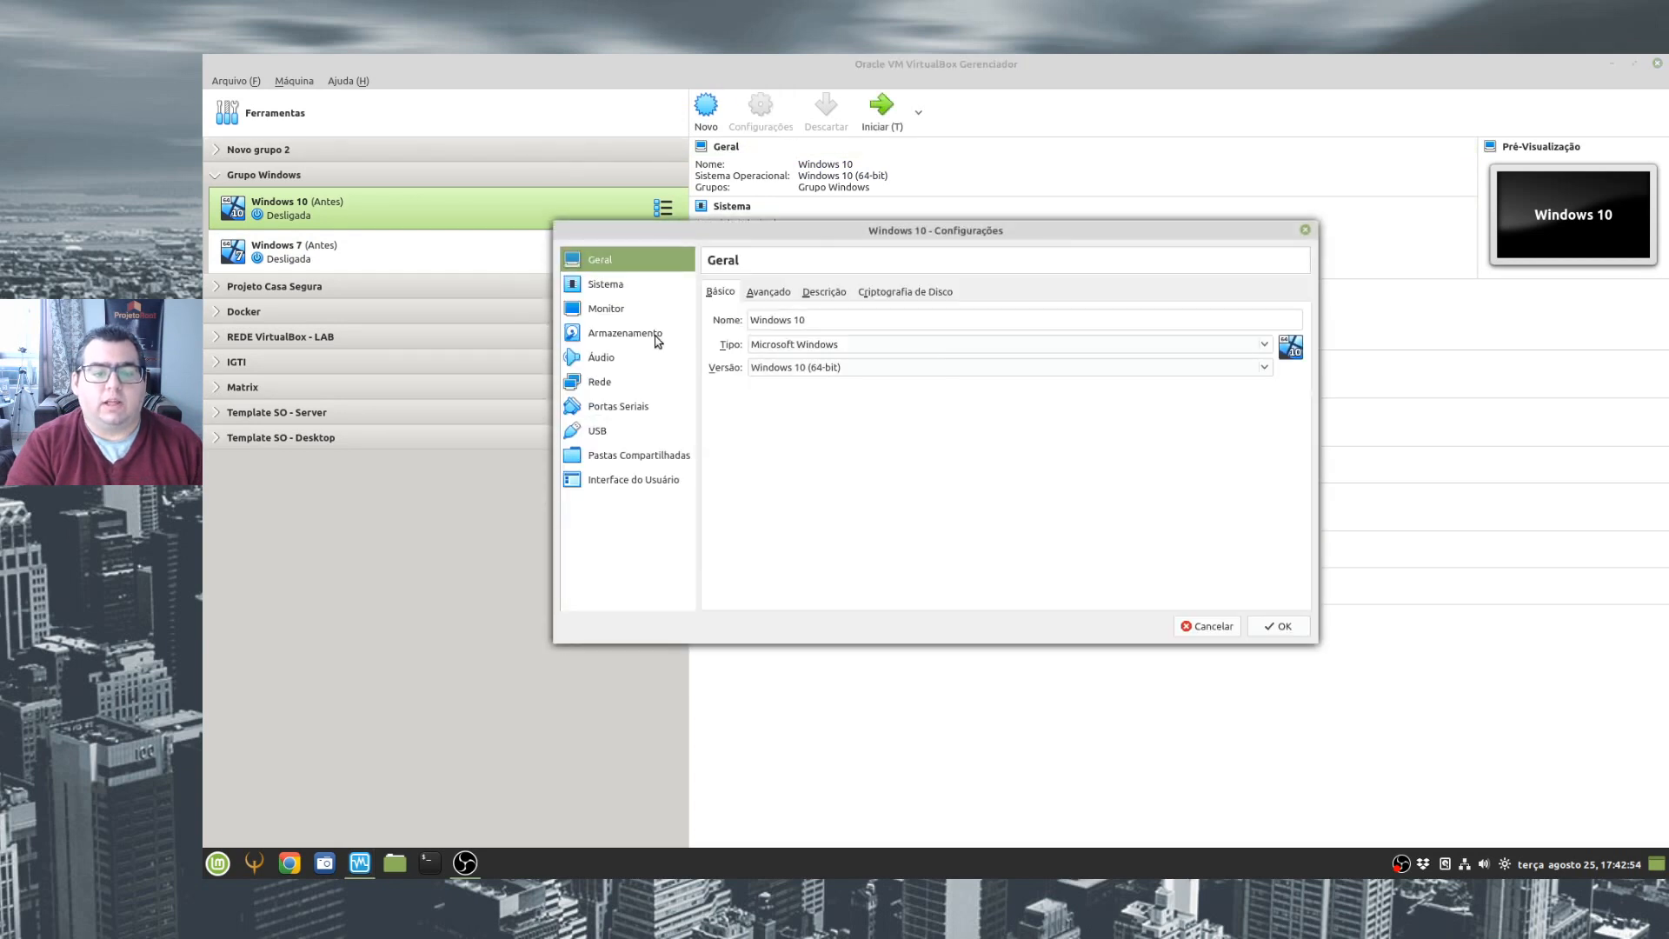
{"action": "left_click", "coordinate": [613, 337]}
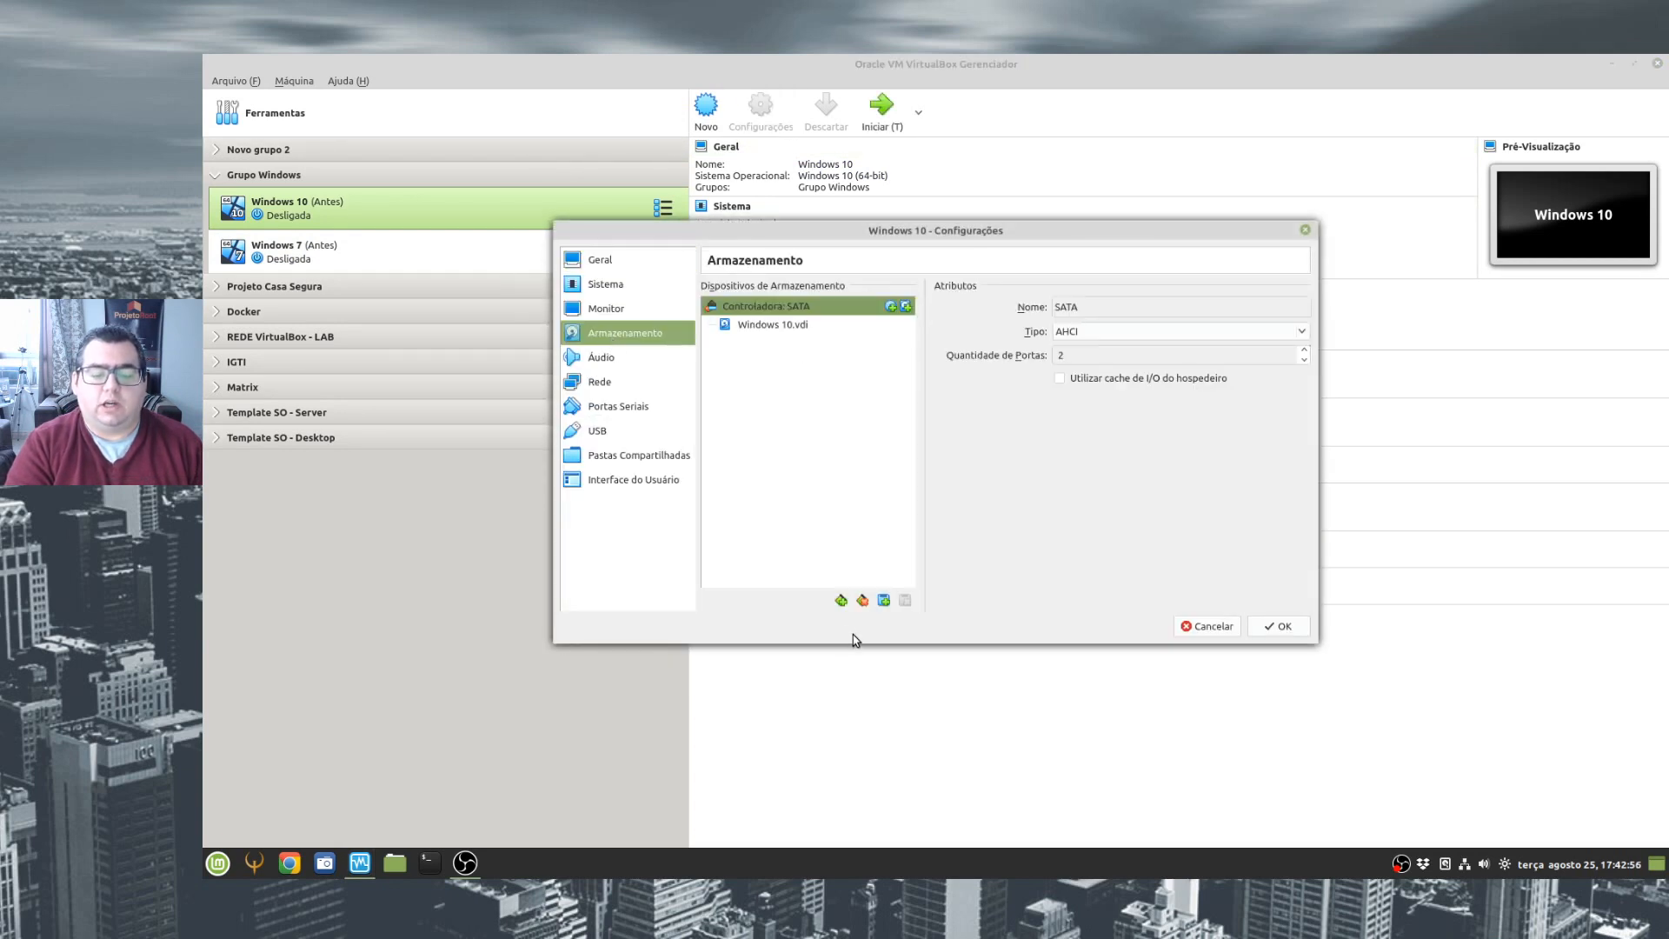
{"action": "left_click", "coordinate": [883, 599]}
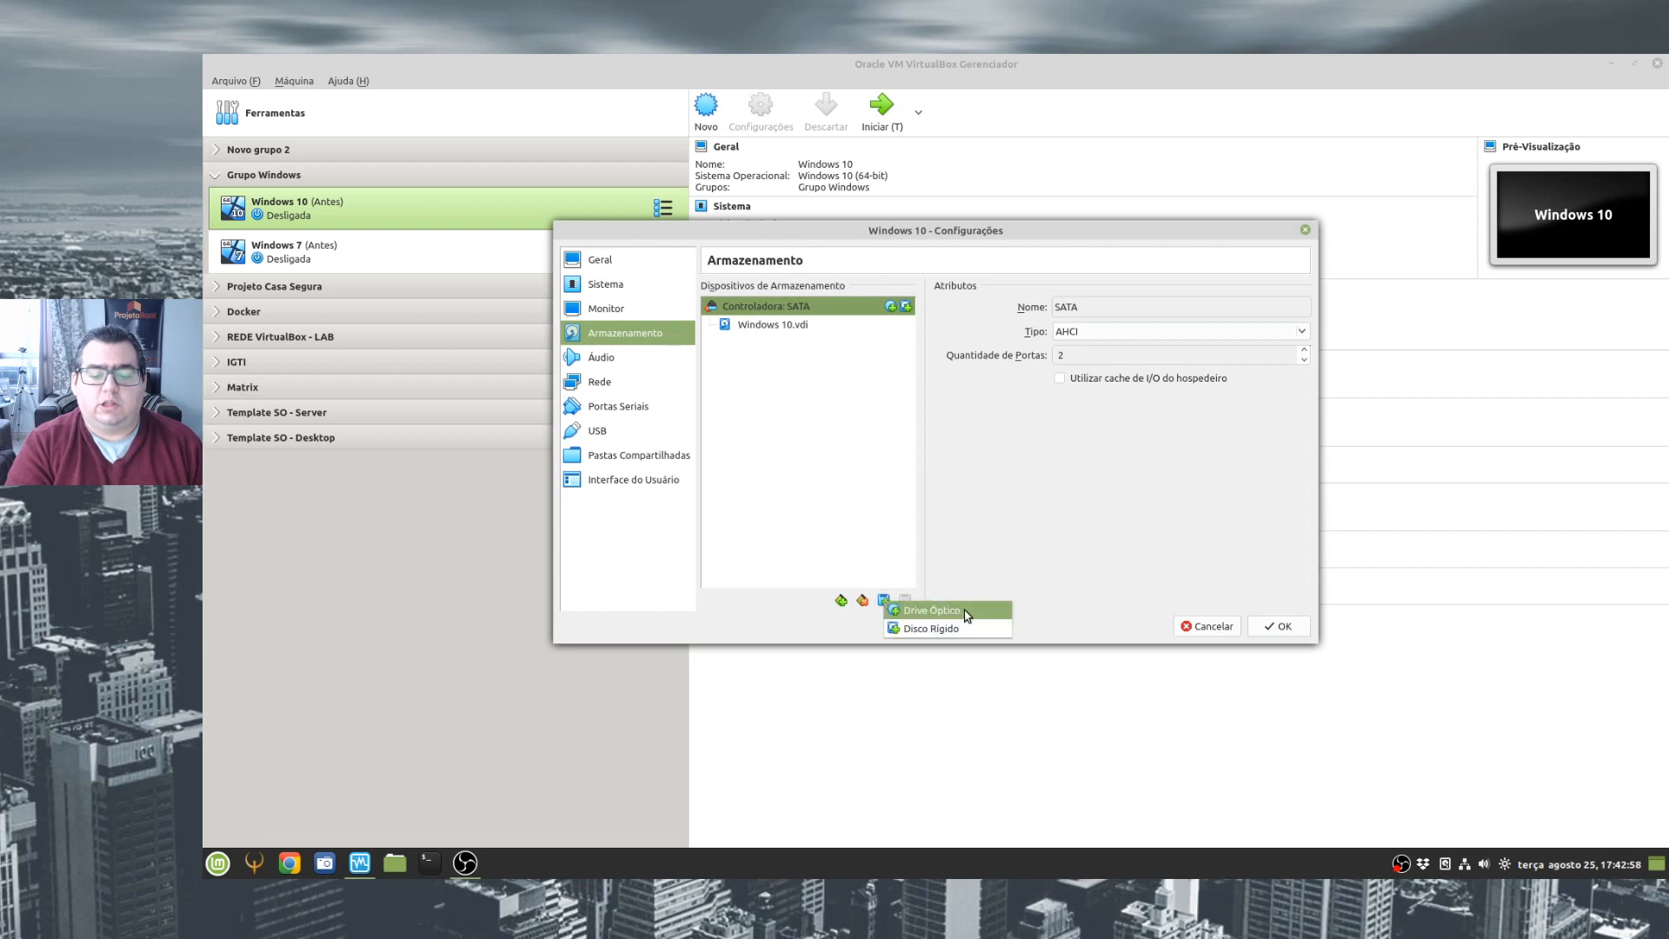
{"action": "left_click", "coordinate": [961, 612]}
{"action": "left_click", "coordinate": [797, 413]}
{"action": "left_click", "coordinate": [814, 402]}
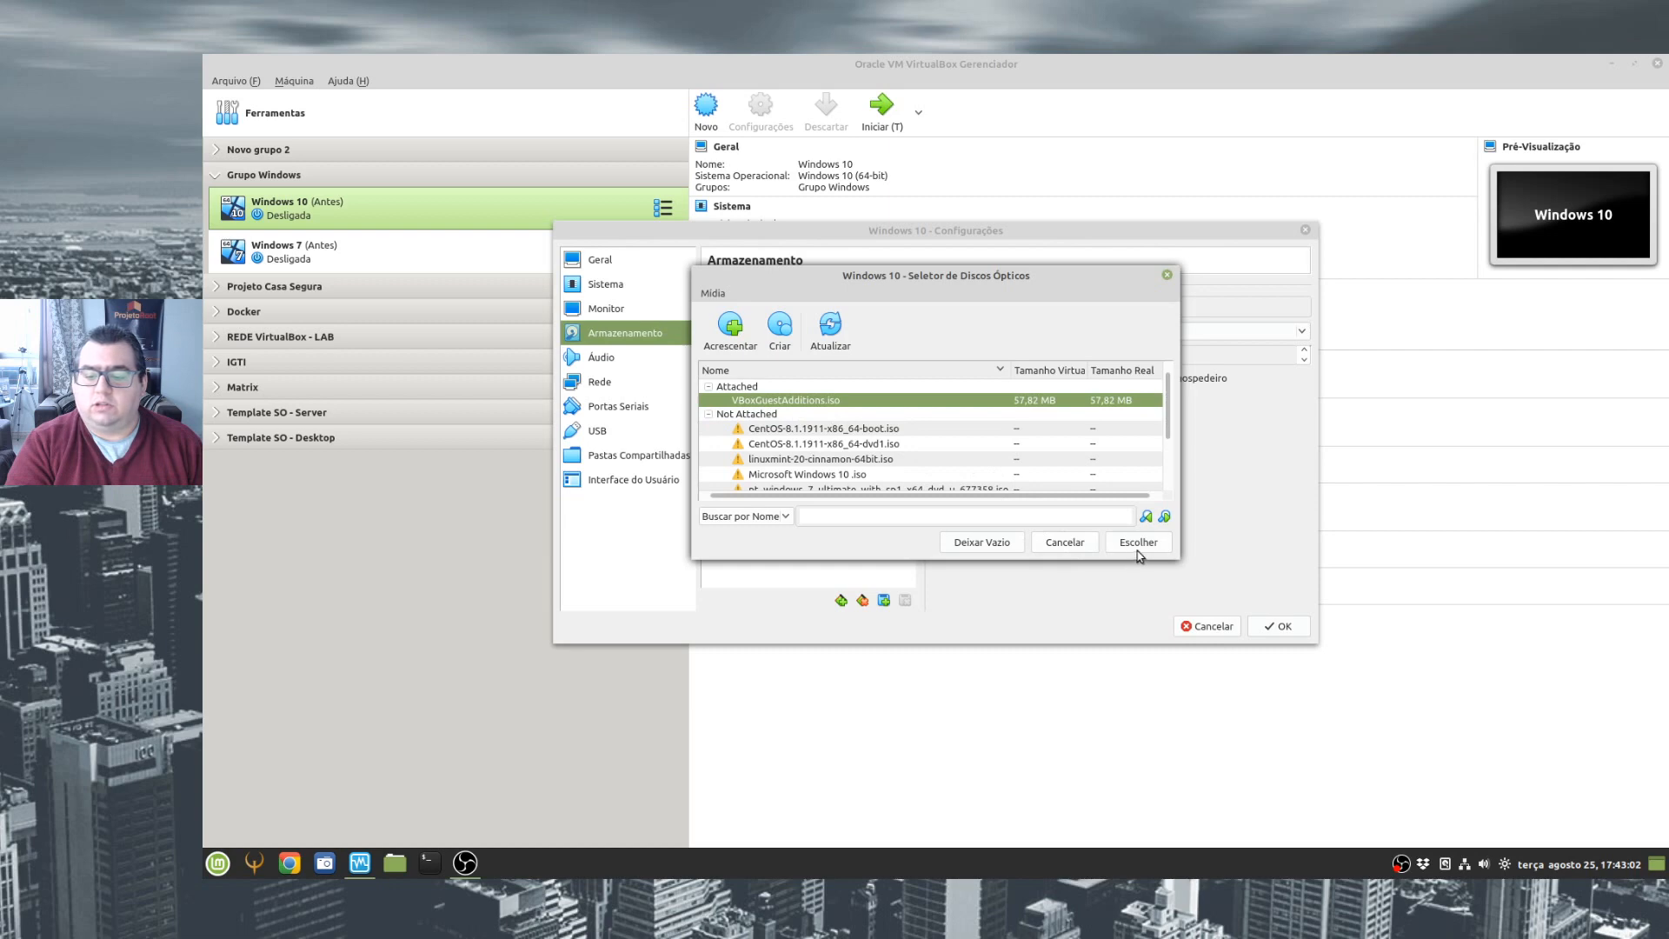
{"action": "left_click", "coordinate": [1136, 542]}
{"action": "left_click", "coordinate": [1276, 627]}
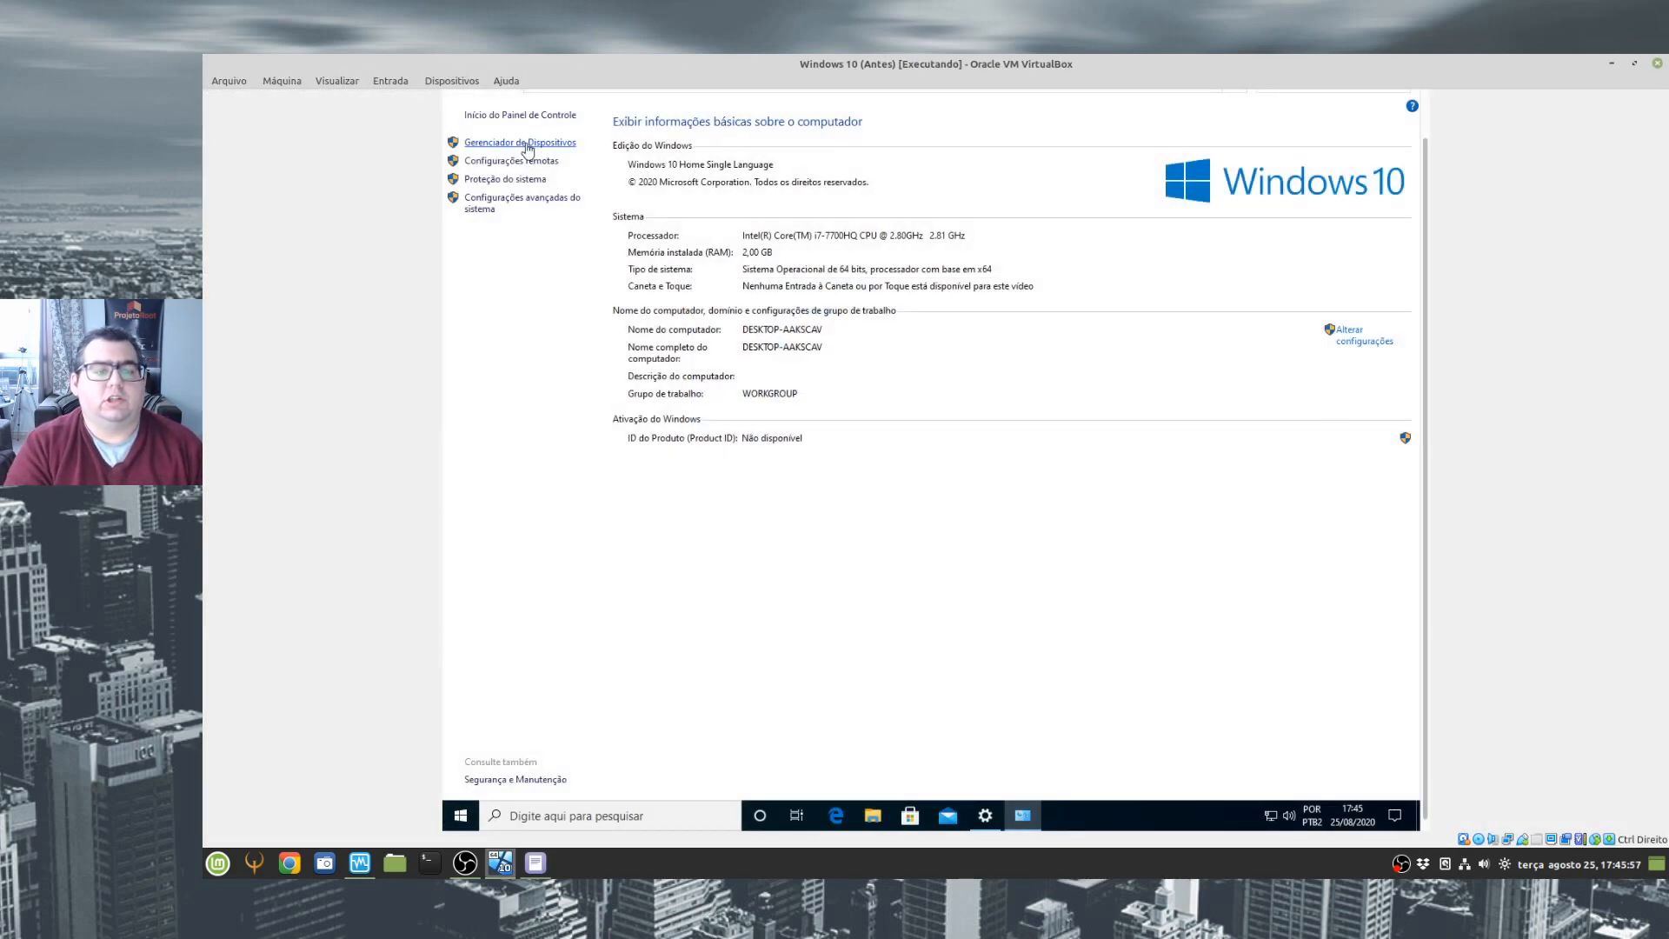
- Check the basic system device and the video adapter in the Windows 10 guest's Device Manager
{"action": "left_click", "coordinate": [525, 144]}
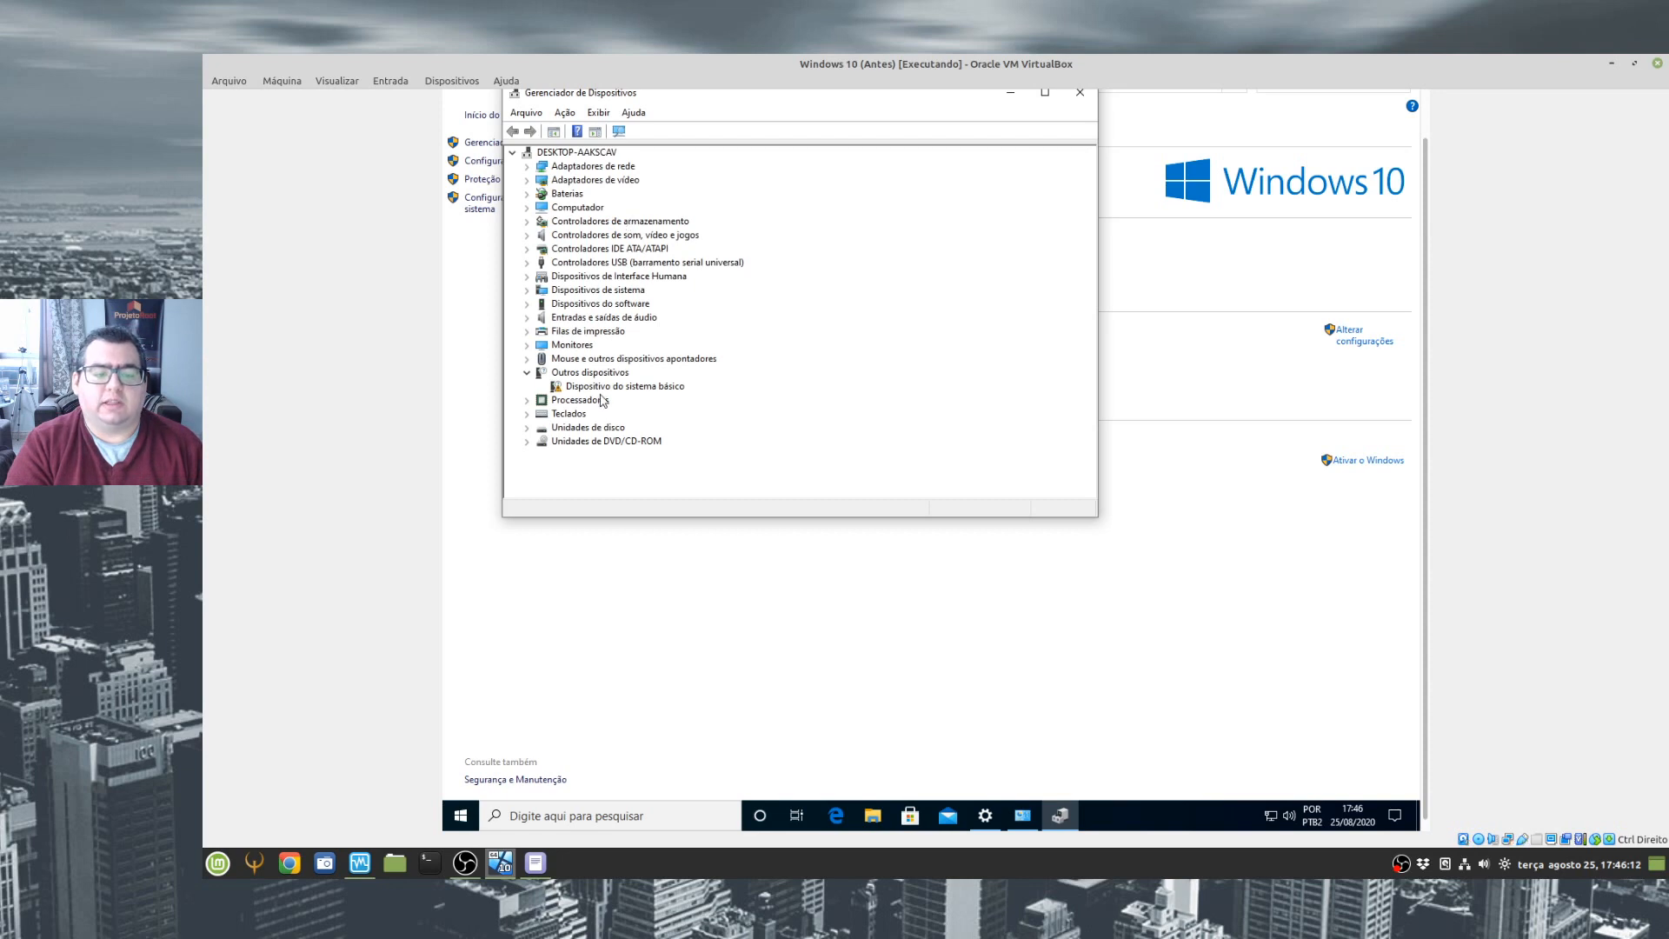
{"action": "left_click", "coordinate": [600, 387]}
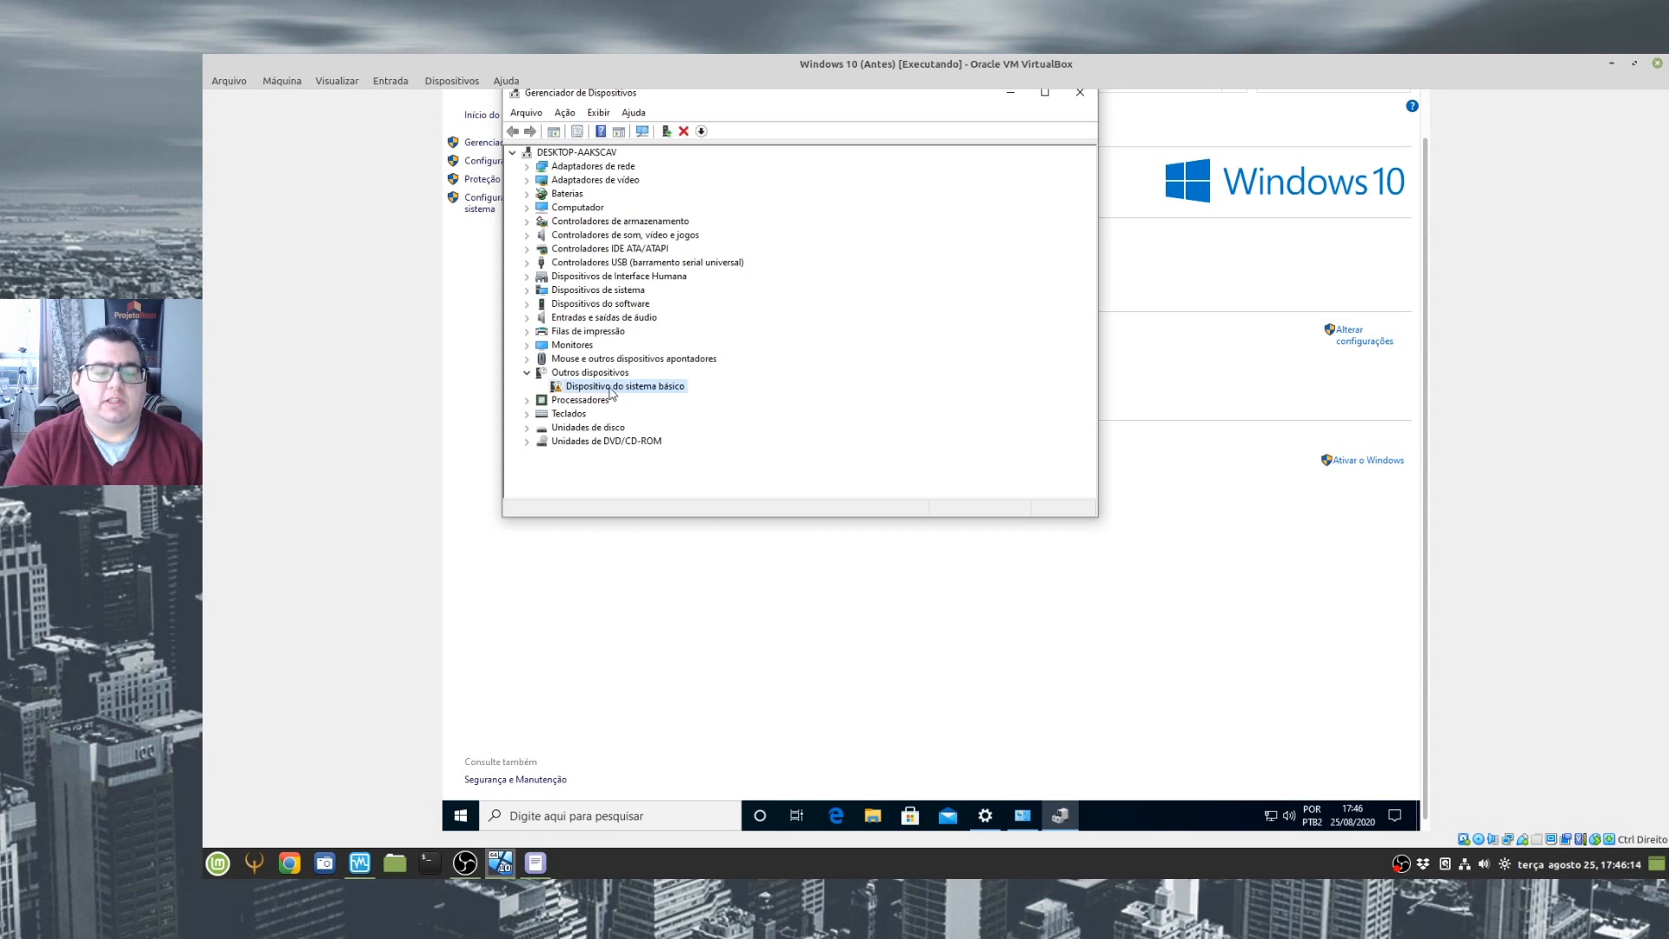
{"action": "double_click", "coordinate": [588, 183]}
{"action": "left_click", "coordinate": [666, 194]}
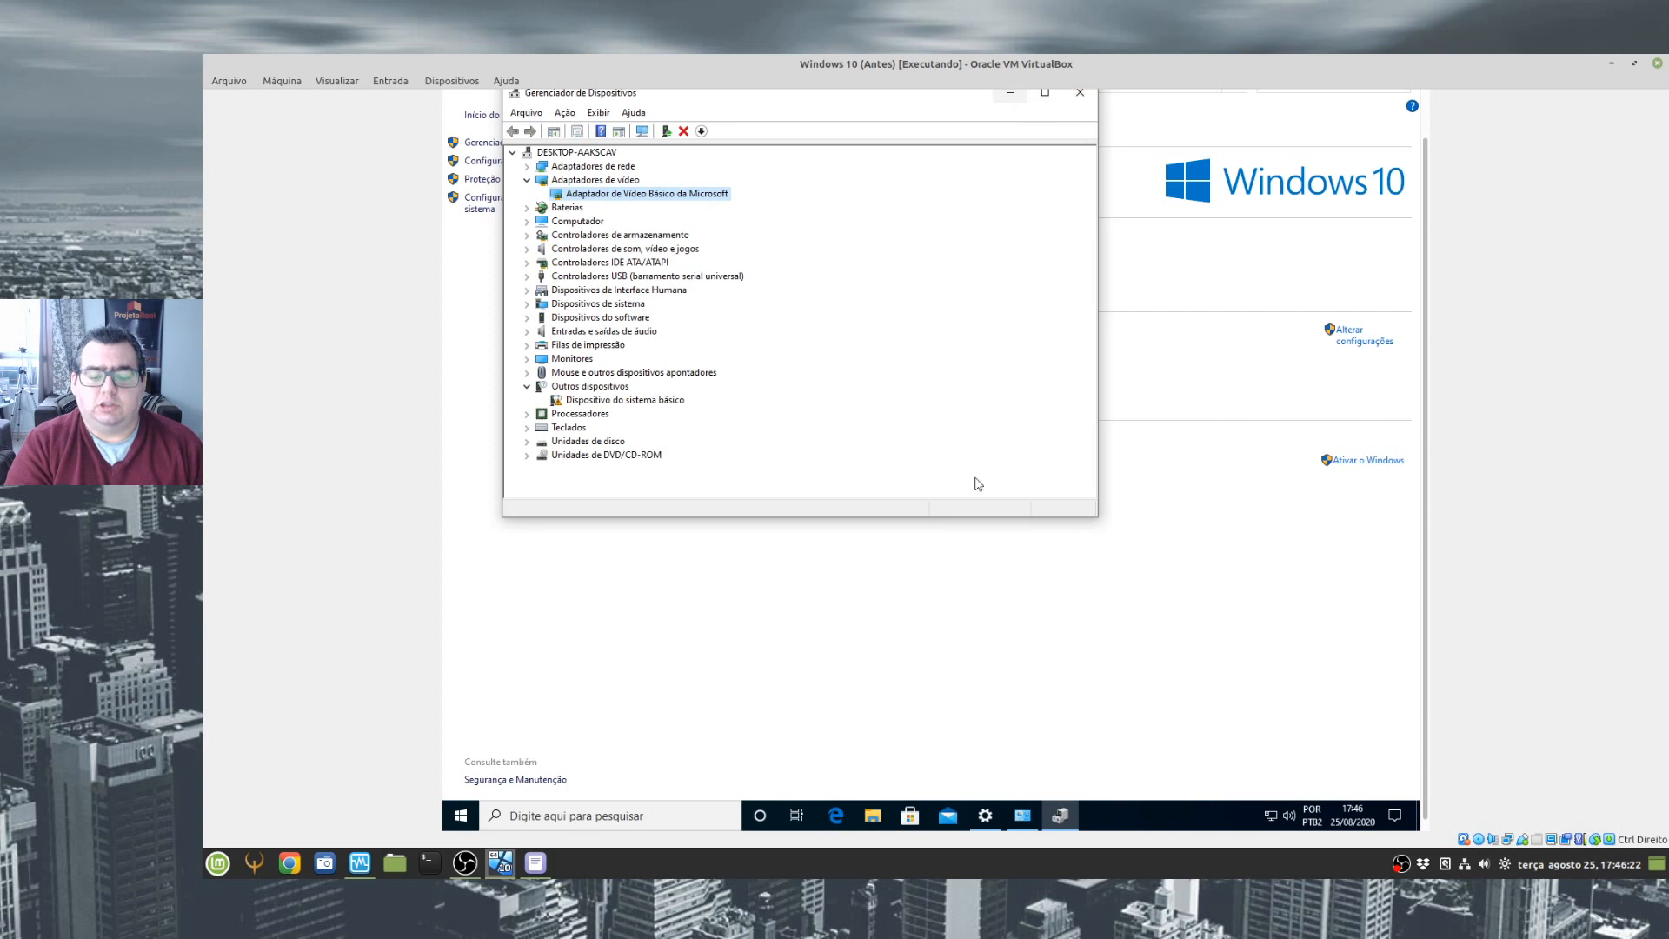
- Open the VirtualBox Guest Additions CD drive (D:) in the guest's File Explorer
{"action": "left_click", "coordinate": [878, 815]}
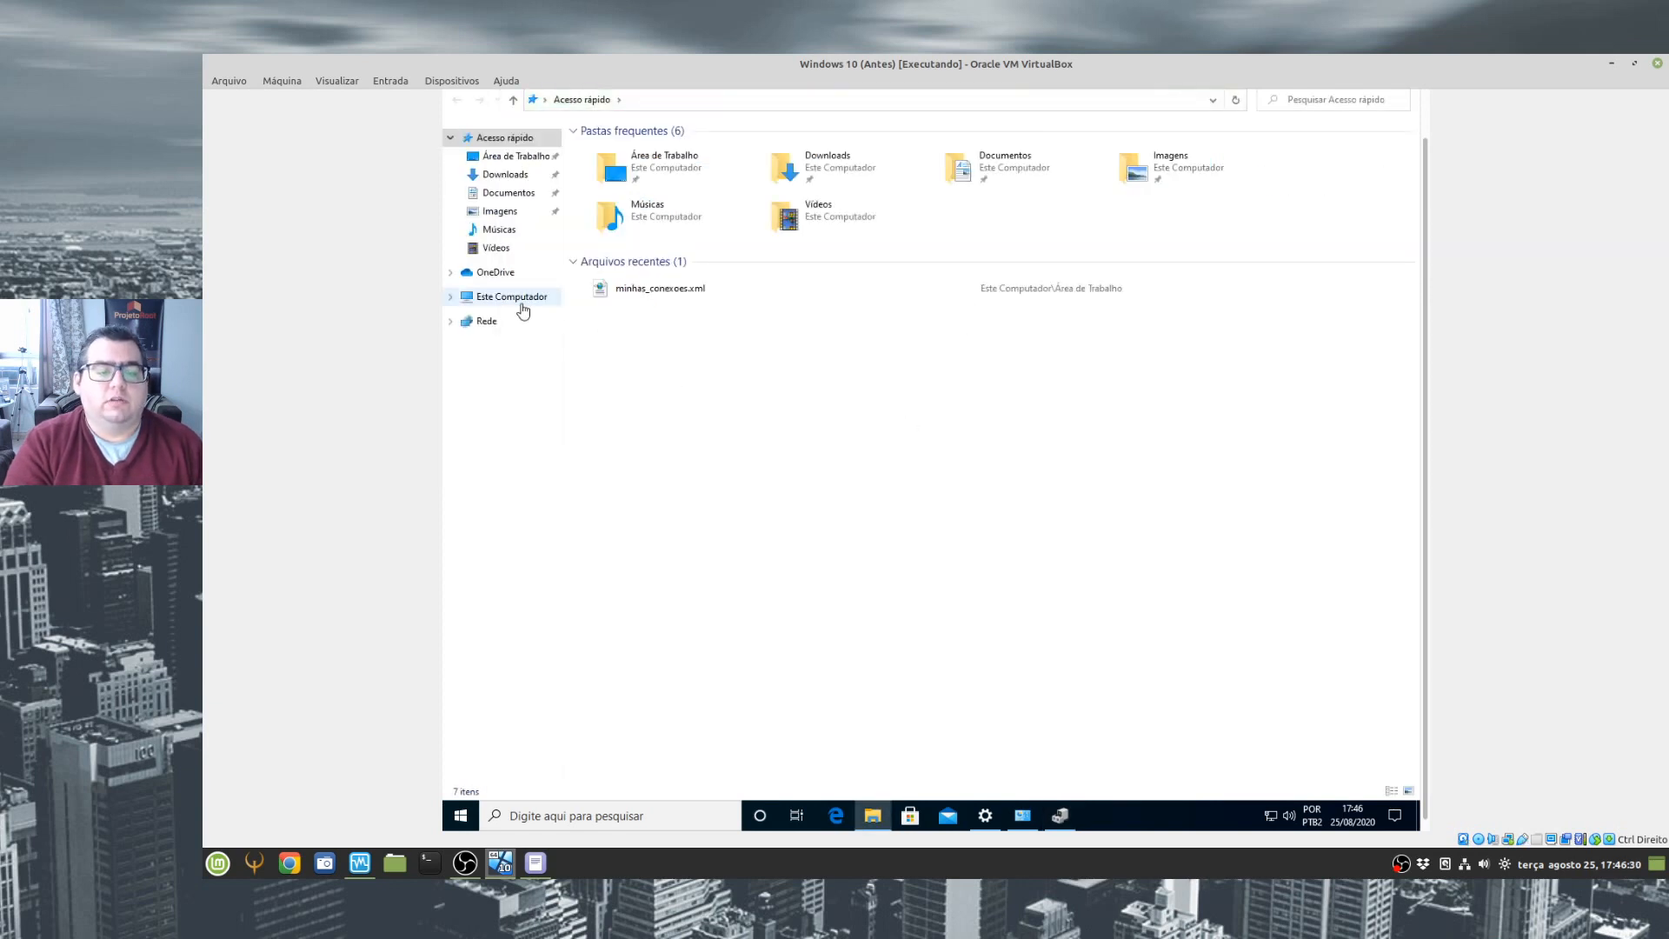
{"action": "left_click", "coordinate": [517, 298]}
{"action": "left_click", "coordinate": [835, 277]}
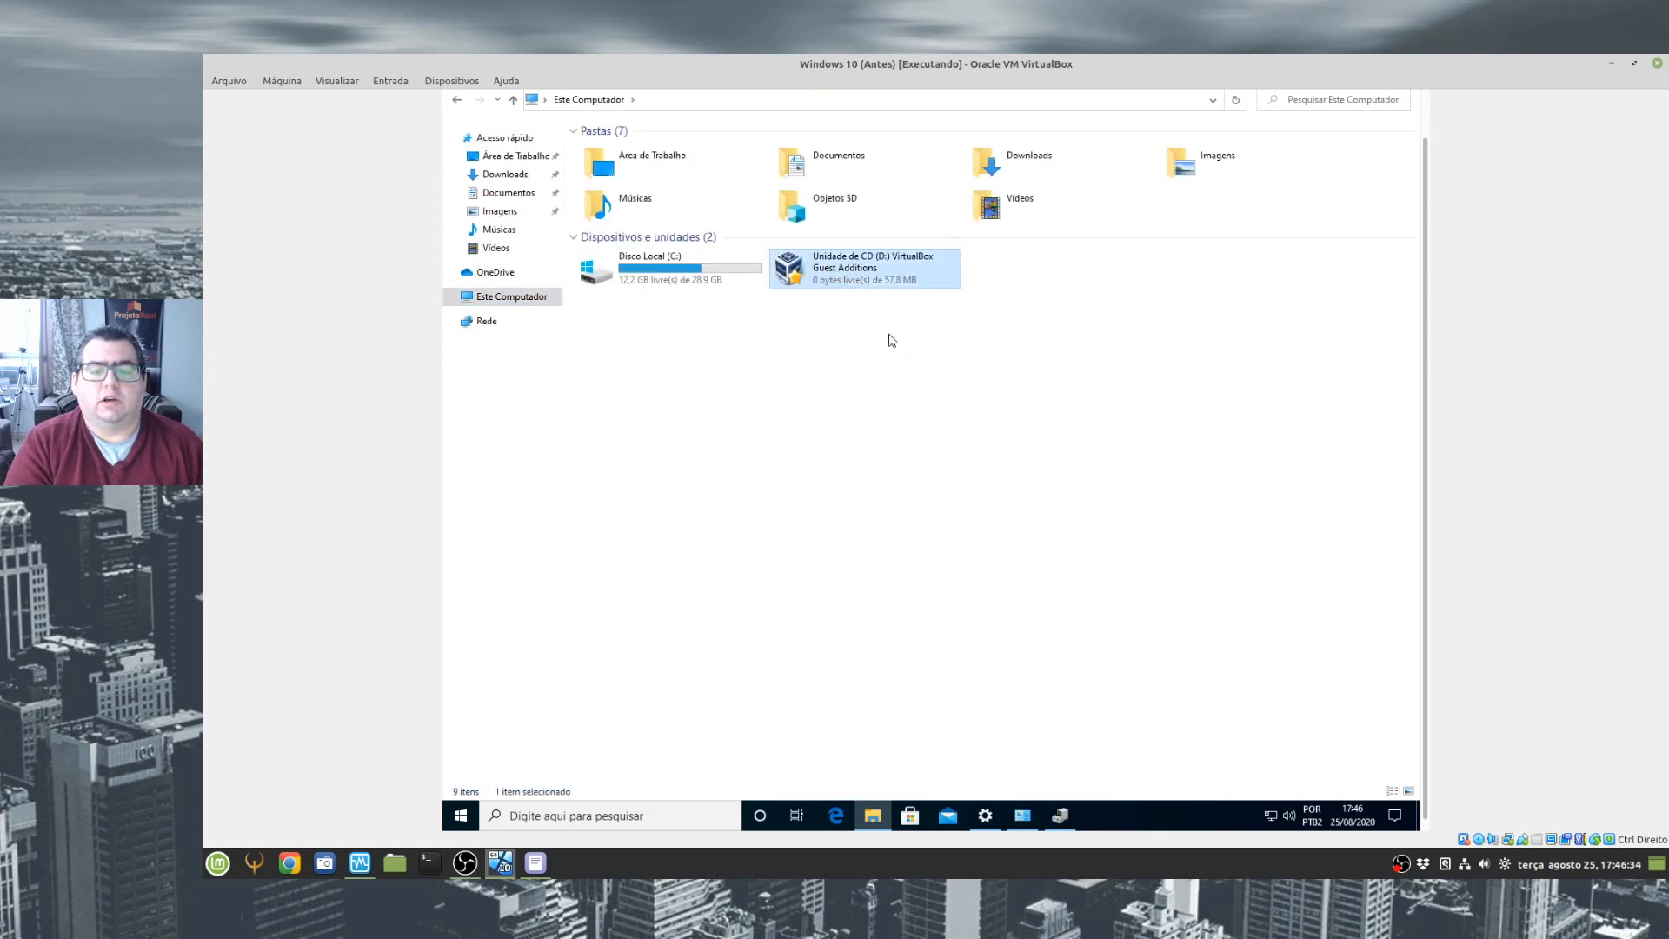
{"action": "double_click", "coordinate": [905, 287]}
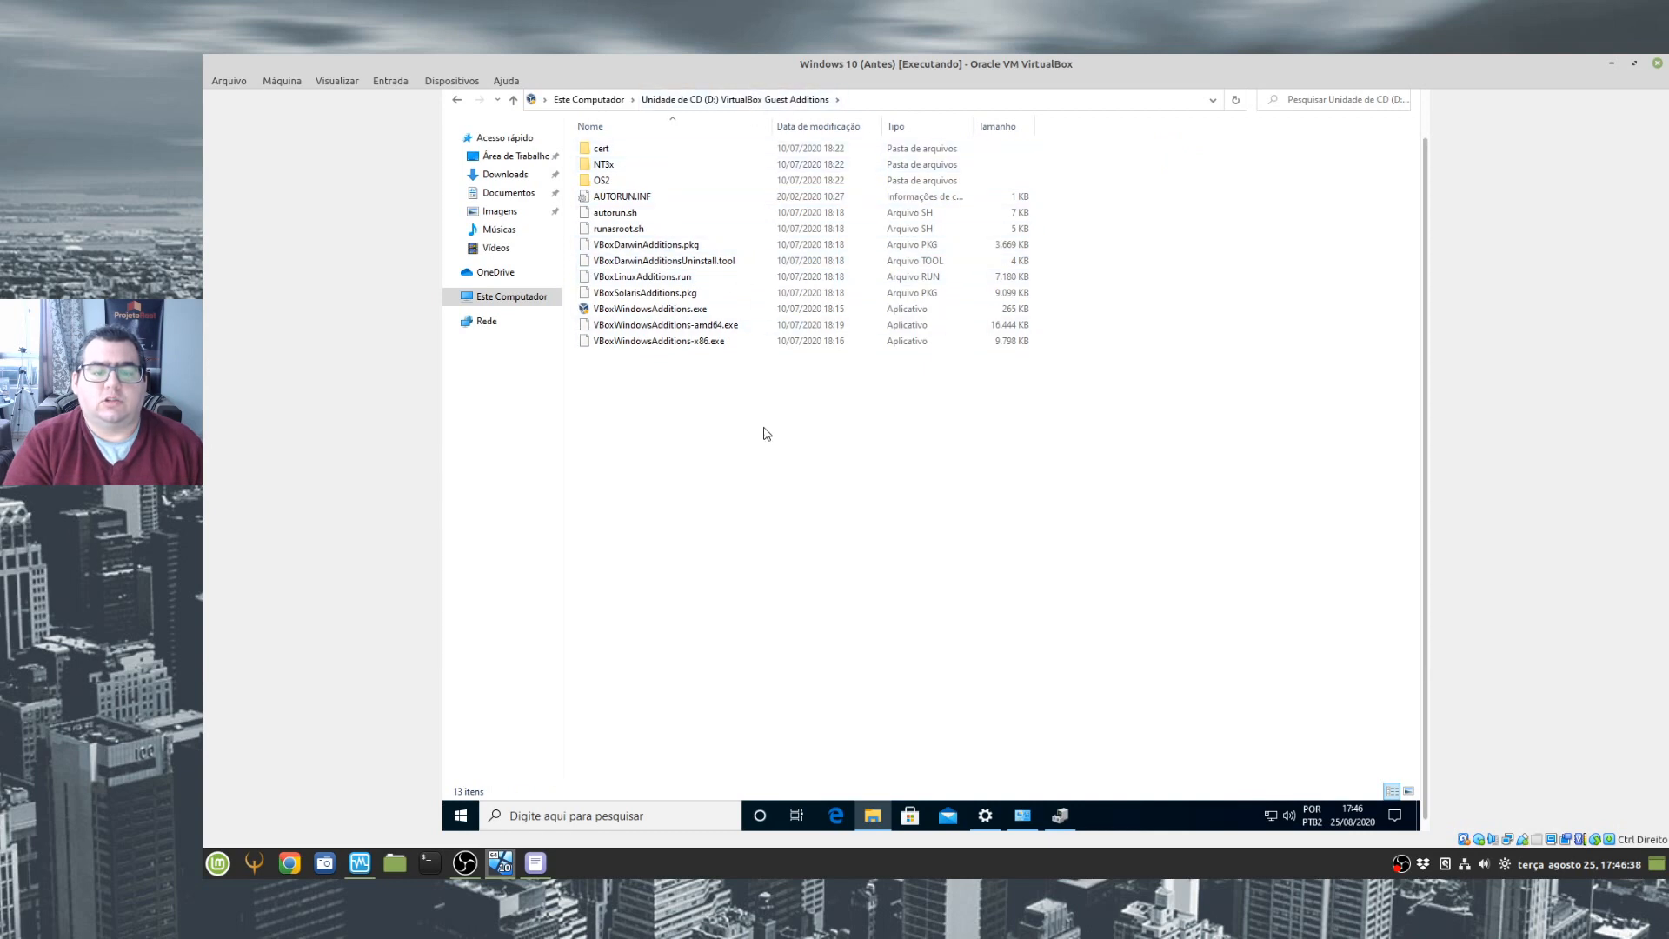
- Run VBoxWindowsAdditions-amd64.exe from the CD and allow it to make changes to the Windows 10 guest
{"action": "left_click", "coordinate": [740, 329]}
{"action": "left_click", "coordinate": [782, 393]}
{"action": "left_click", "coordinate": [683, 328]}
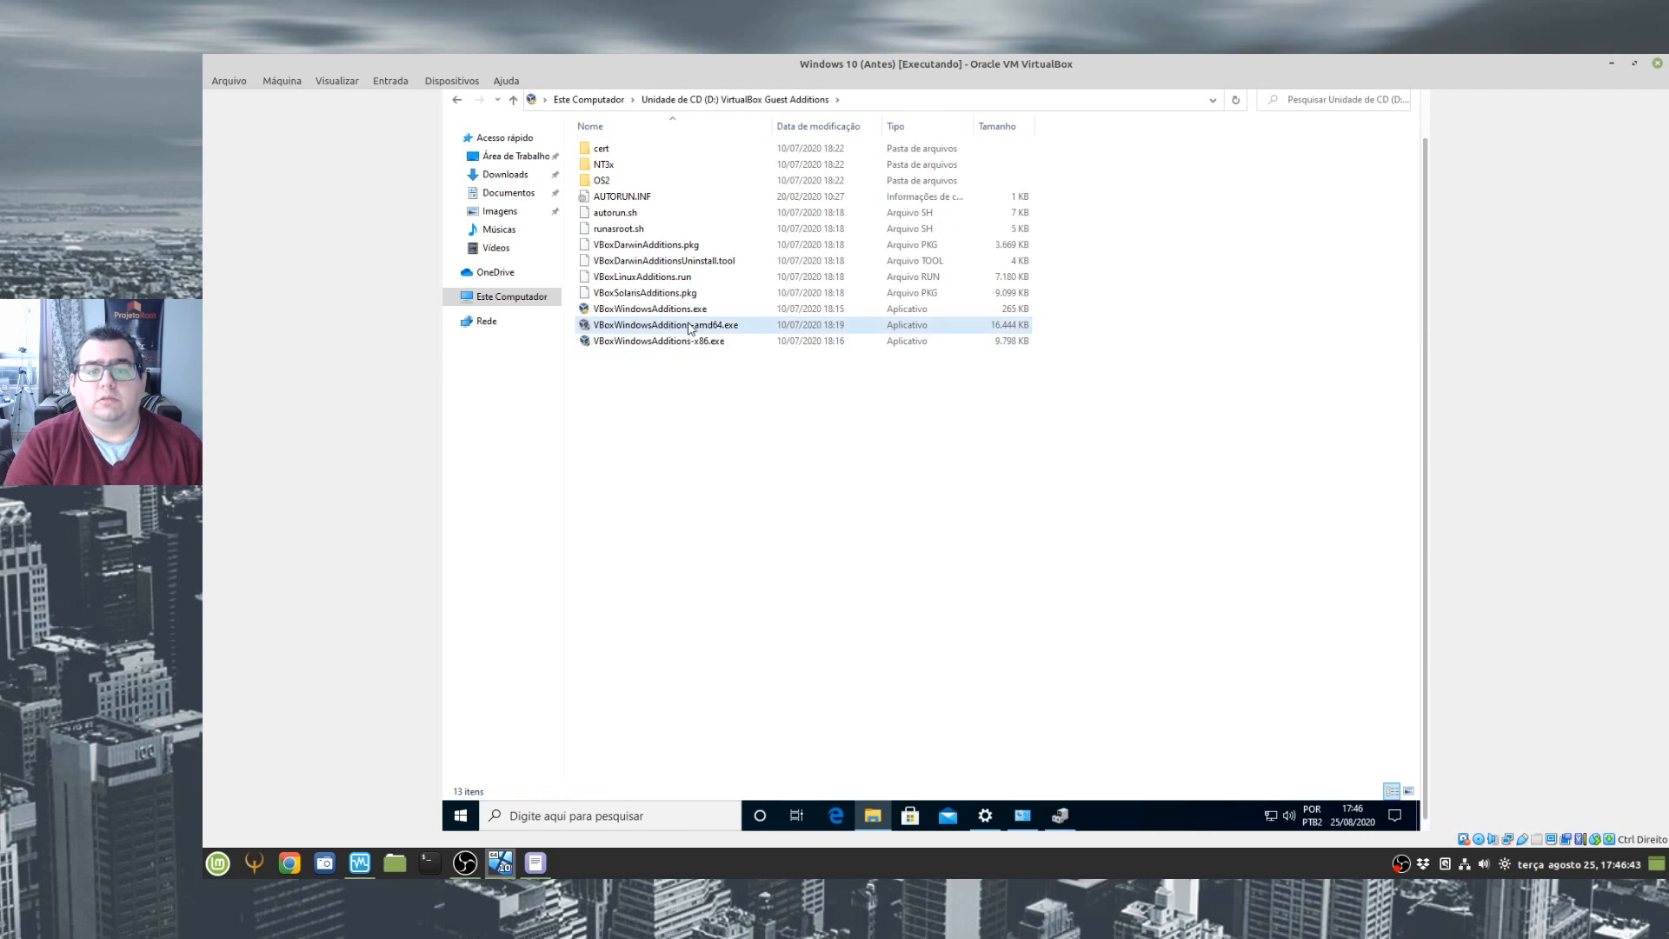
{"action": "double_click", "coordinate": [674, 327]}
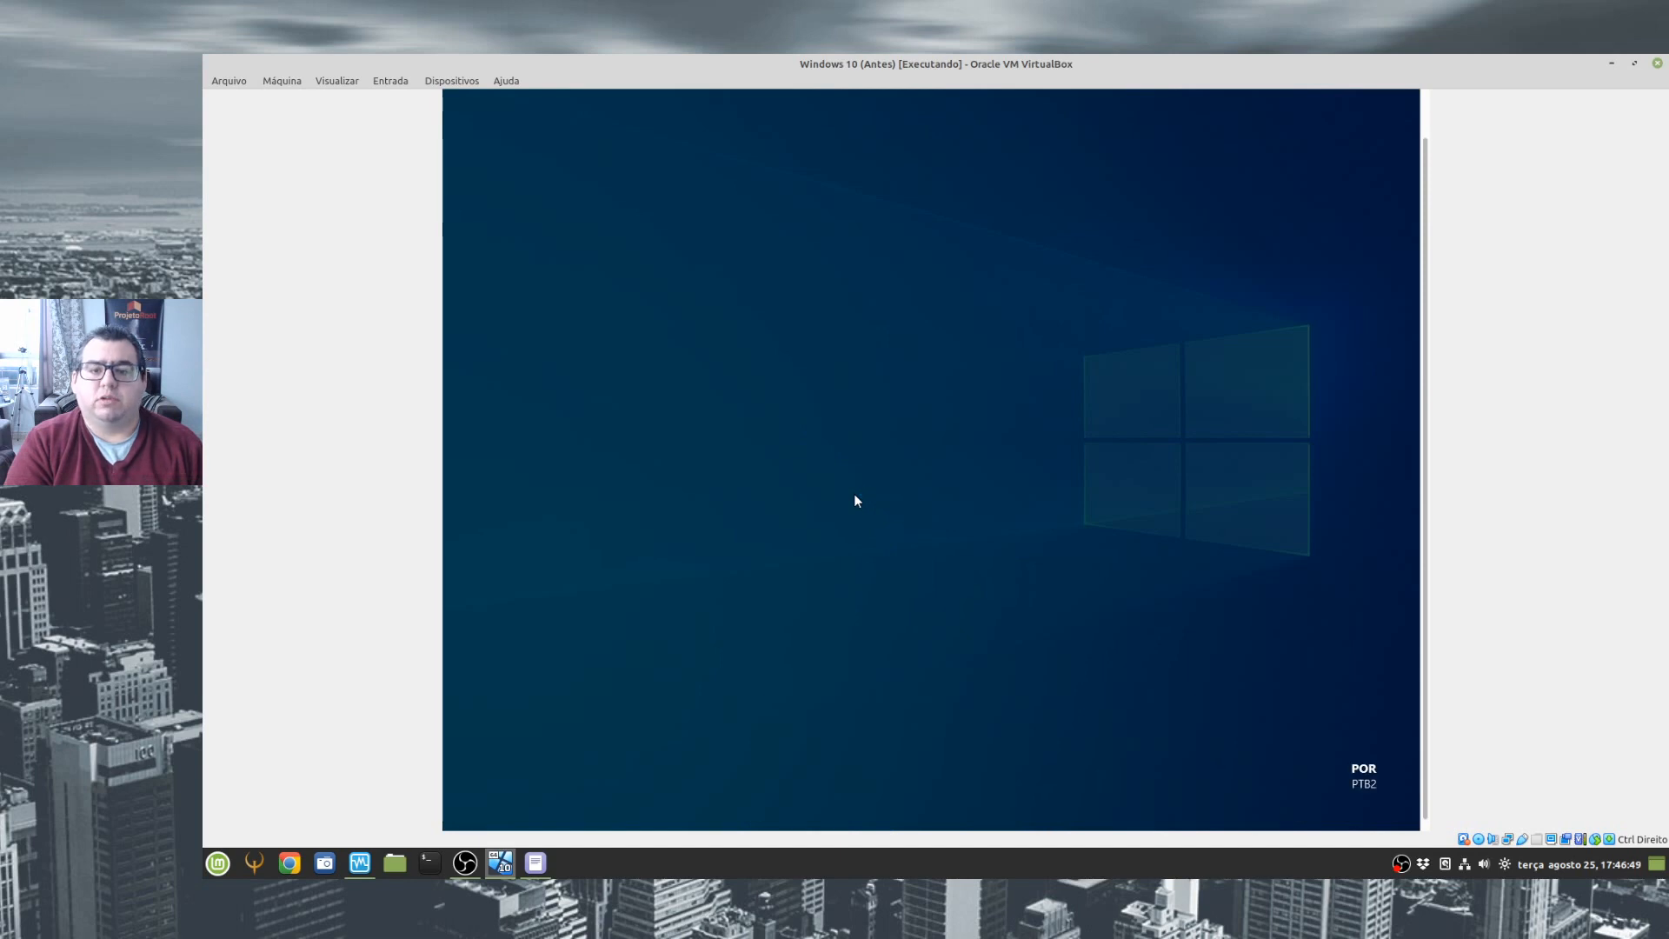
{"action": "left_click", "coordinate": [862, 538]}
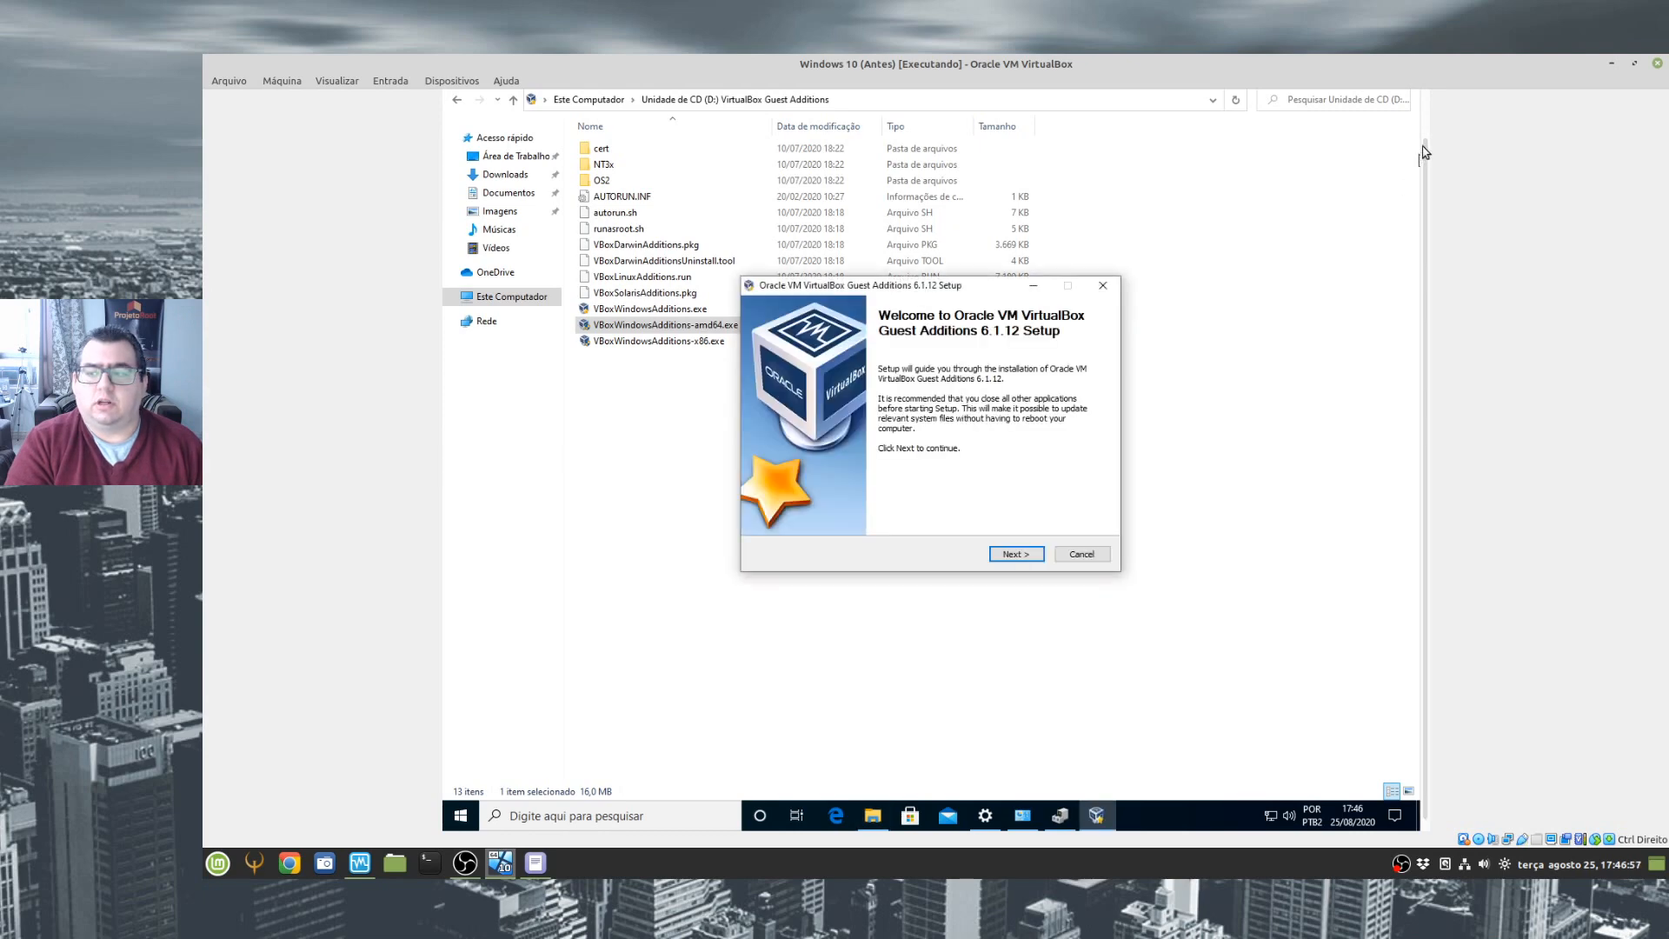
- Minimize the CD folder window and install Guest Additions 6.1.12 with the default folder and components, accepting the Oracle Corporation device driver
{"action": "left_click", "coordinate": [1330, 98]}
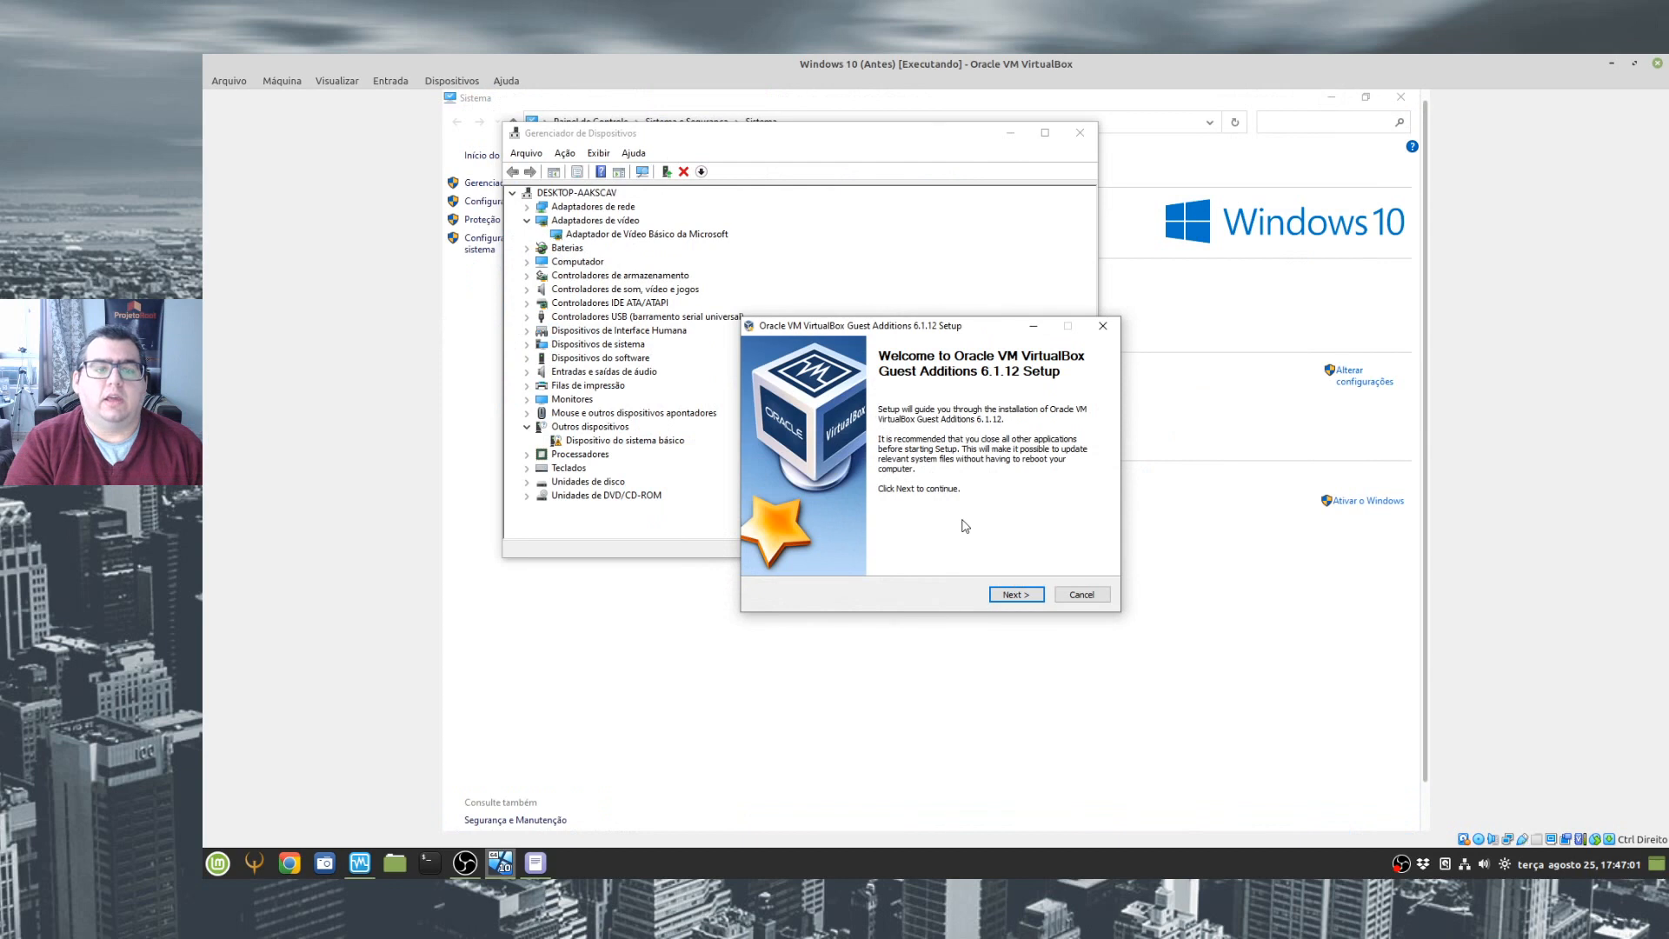
{"action": "left_click", "coordinate": [1013, 596]}
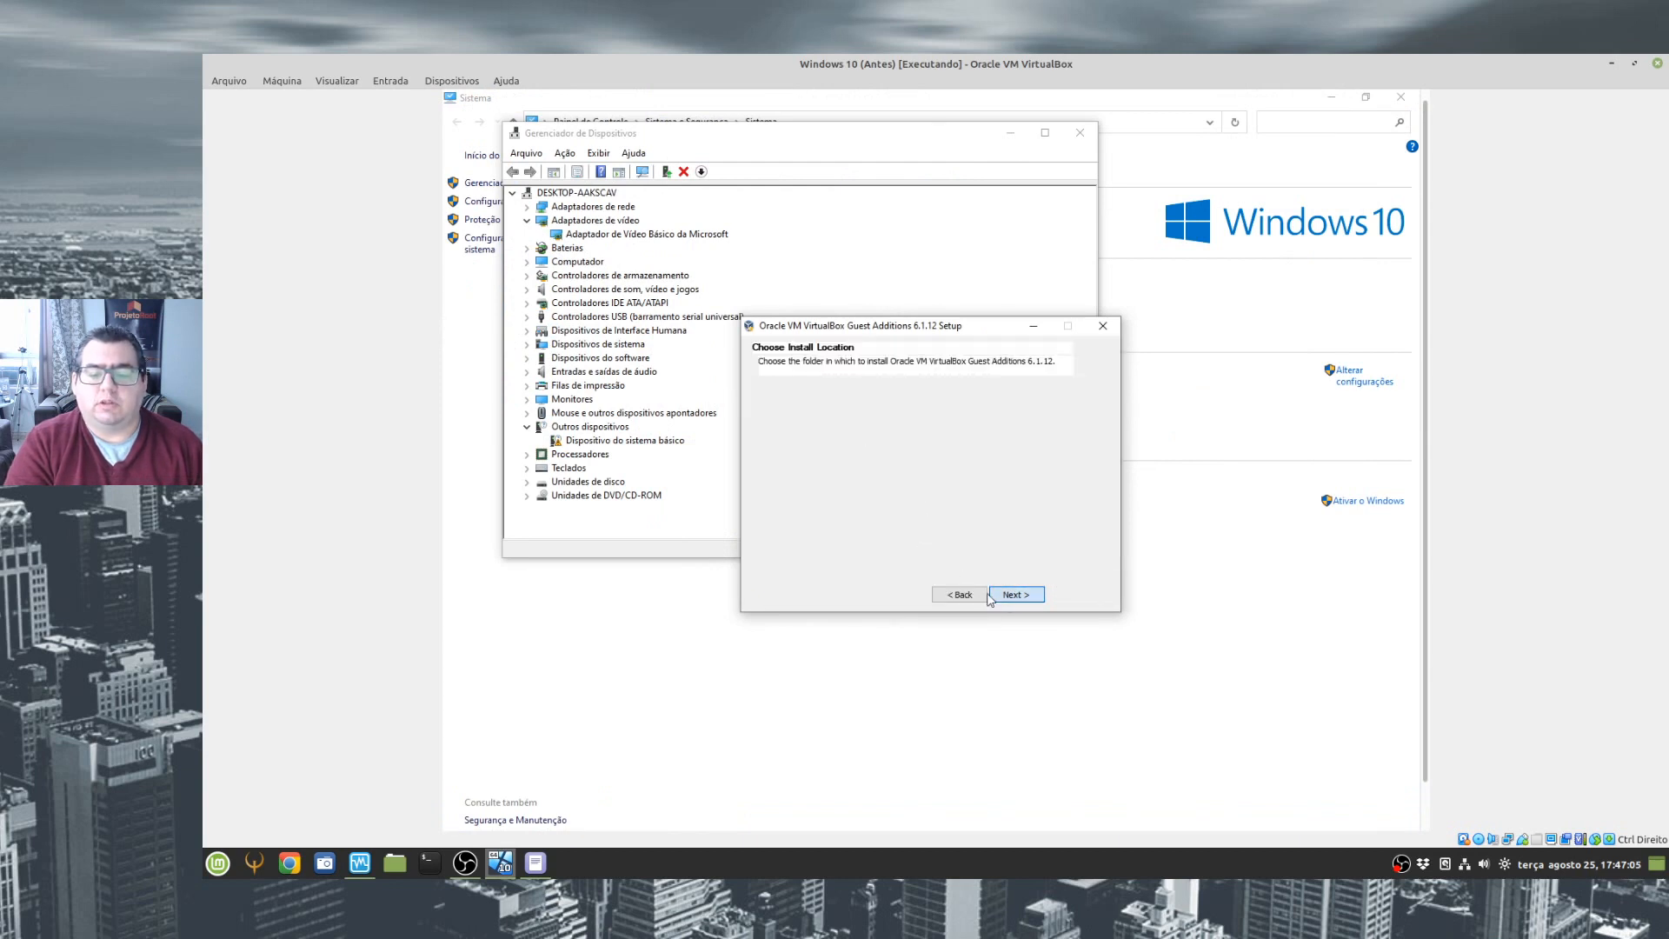
{"action": "left_click", "coordinate": [1018, 596]}
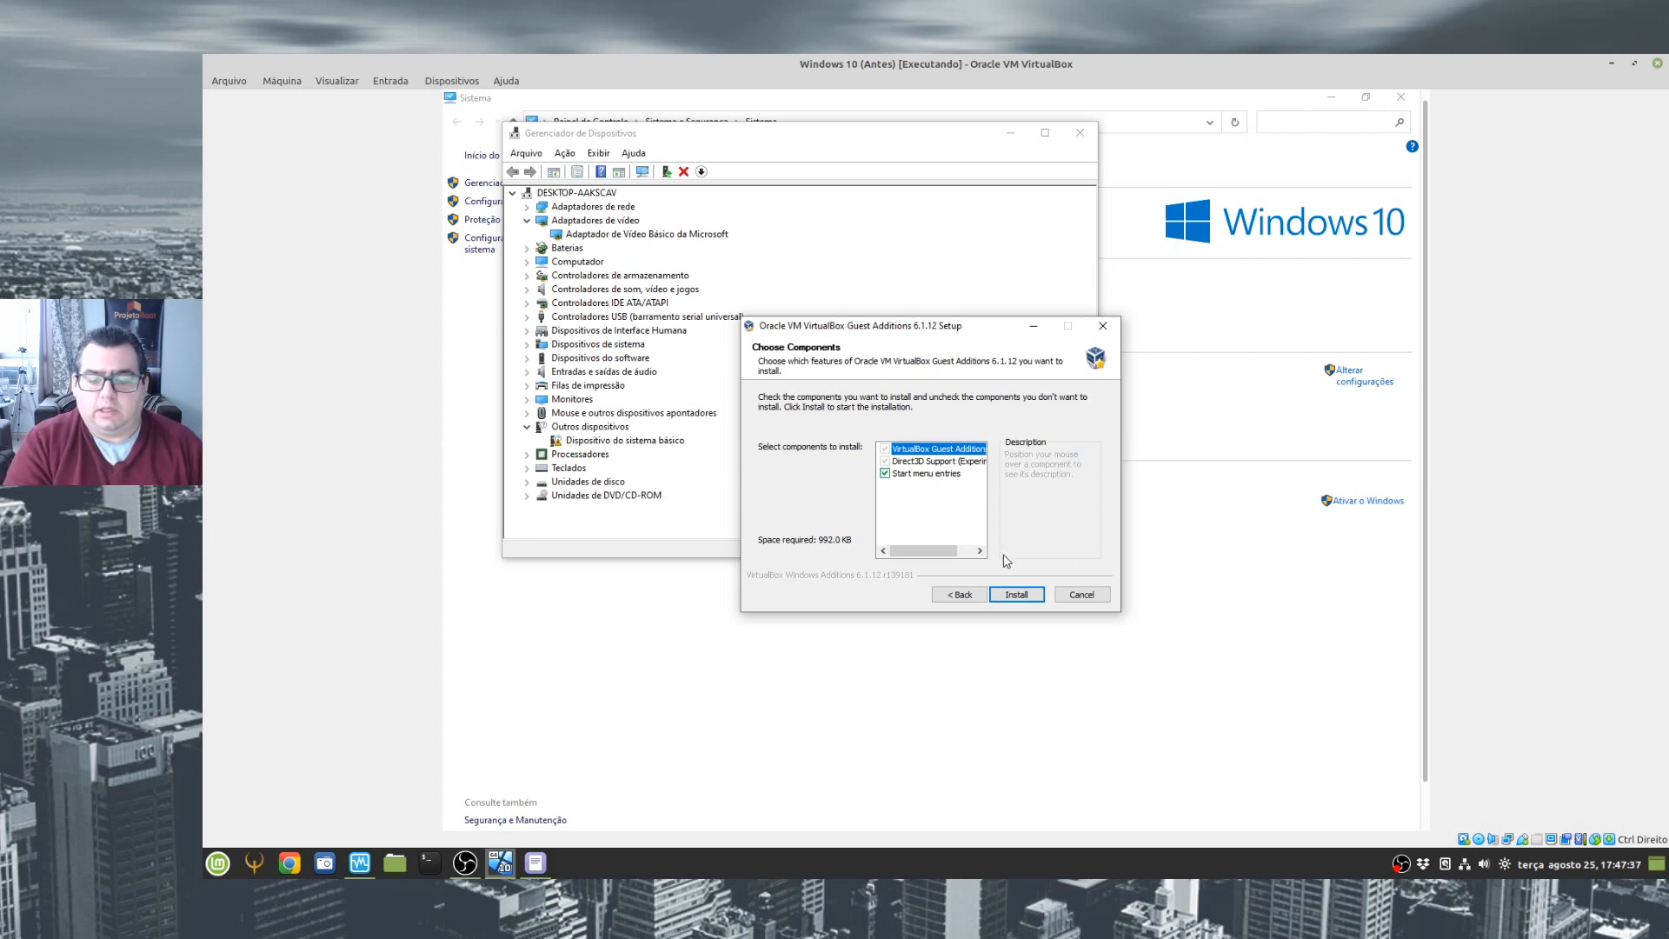
{"action": "left_click", "coordinate": [1019, 598]}
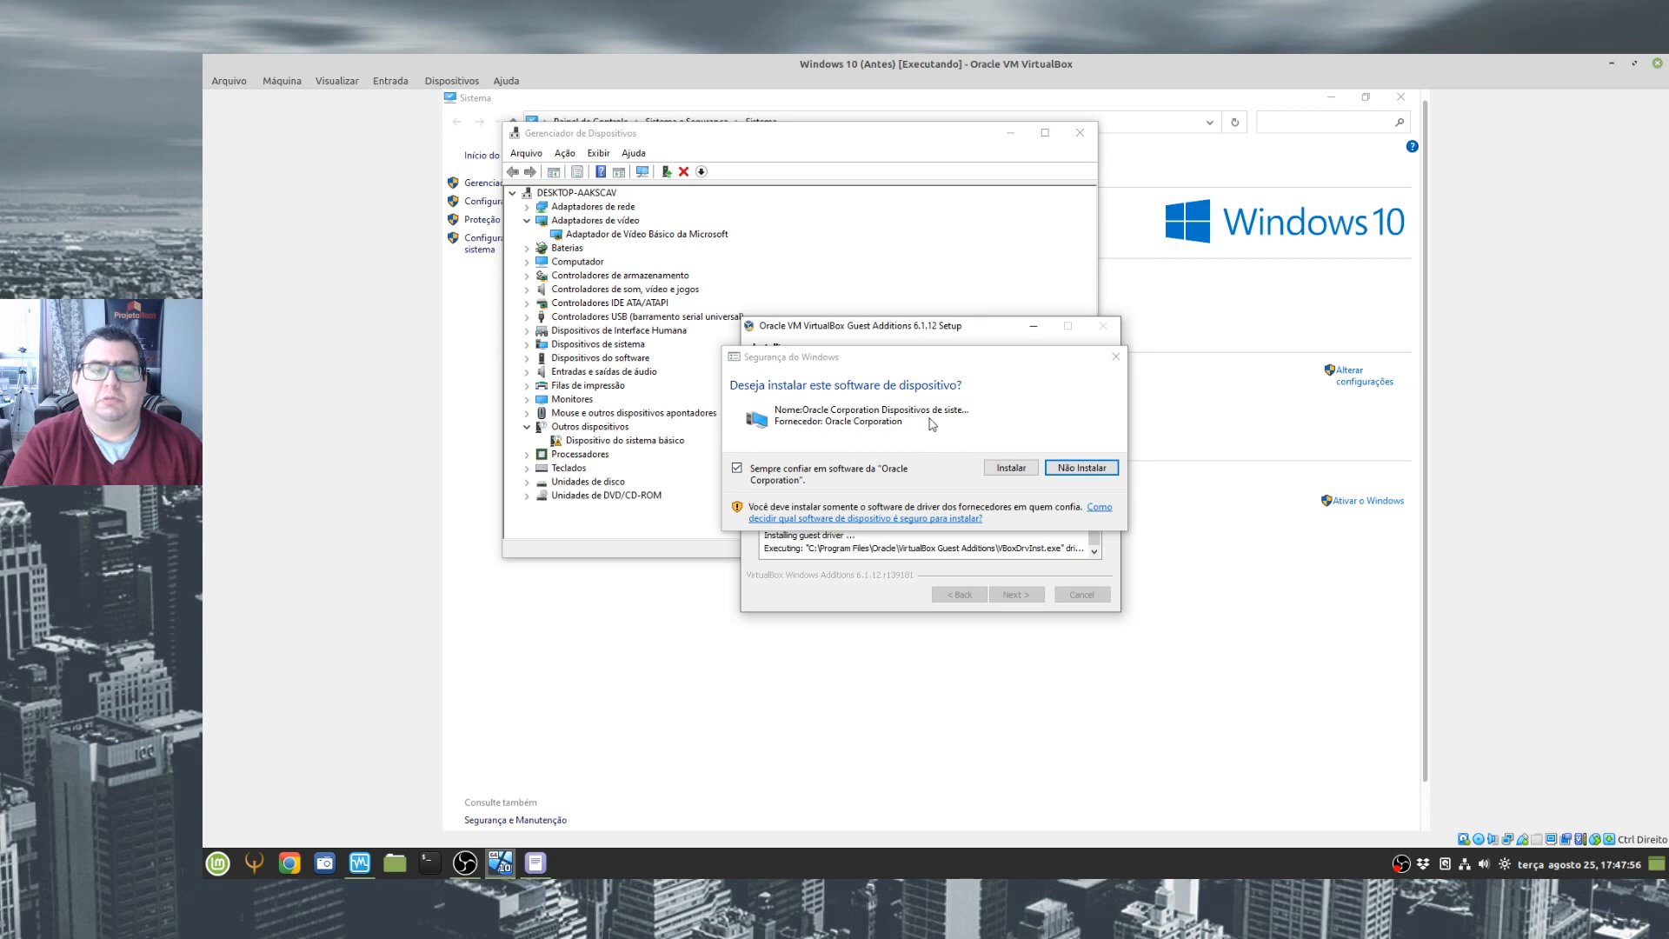
{"action": "left_click", "coordinate": [1008, 469]}
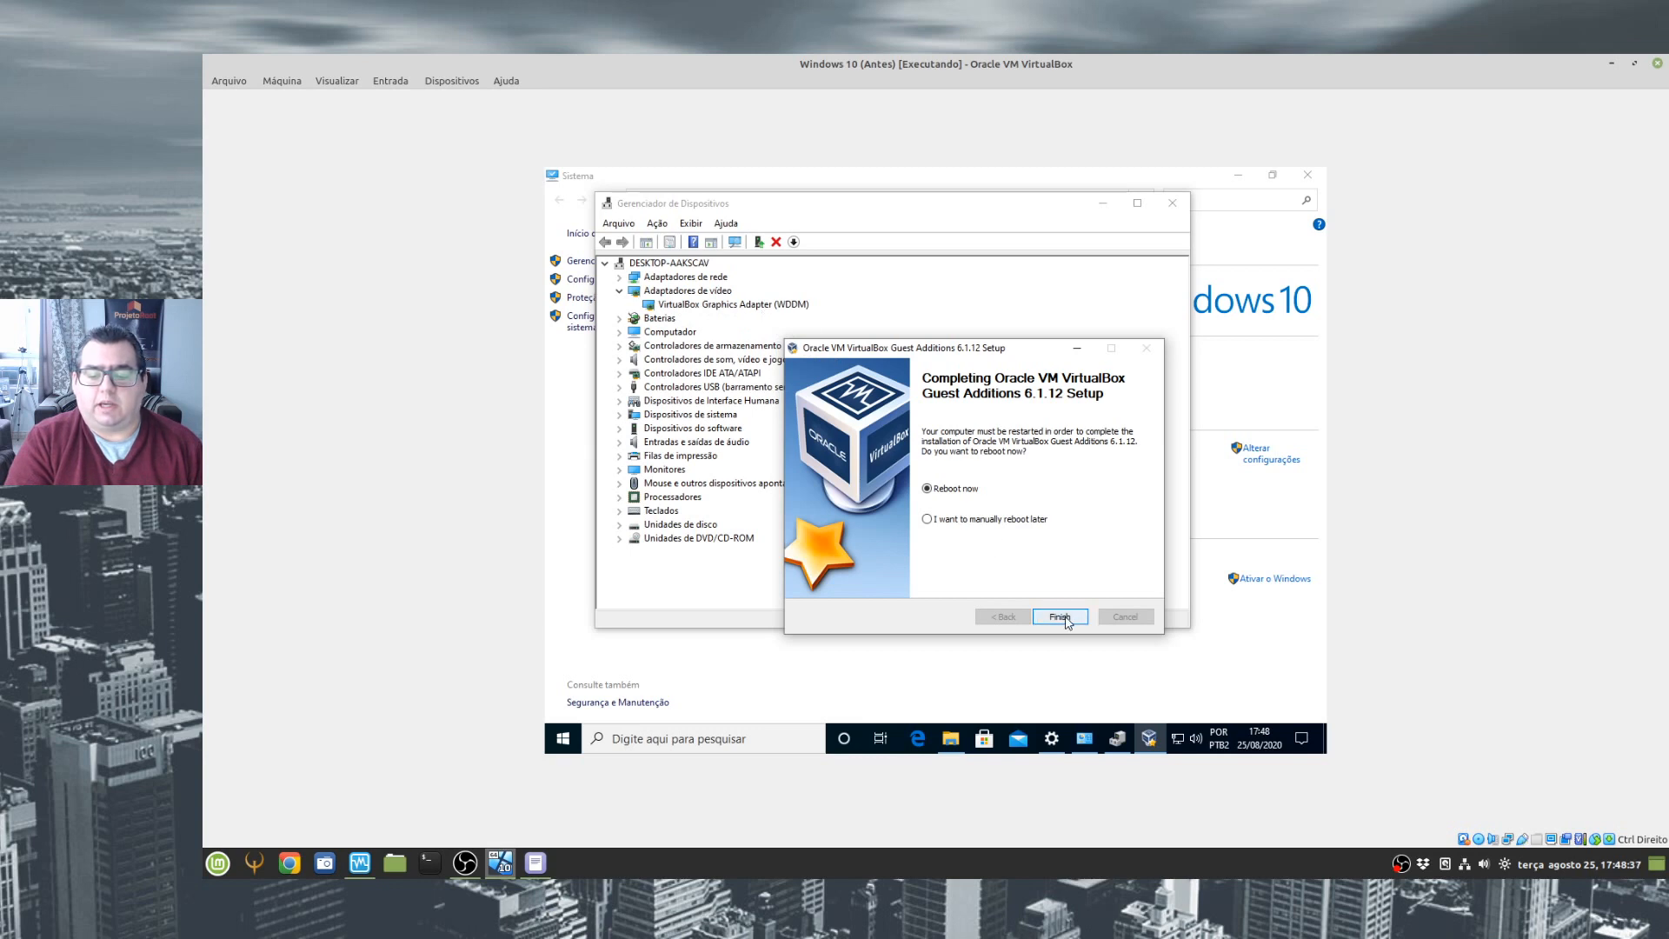
- Finish the Guest Additions setup with the manual reboot option, and close Device Manager and the system information window
{"action": "left_click", "coordinate": [961, 518]}
{"action": "left_click", "coordinate": [1058, 615]}
{"action": "left_click", "coordinate": [1173, 202]}
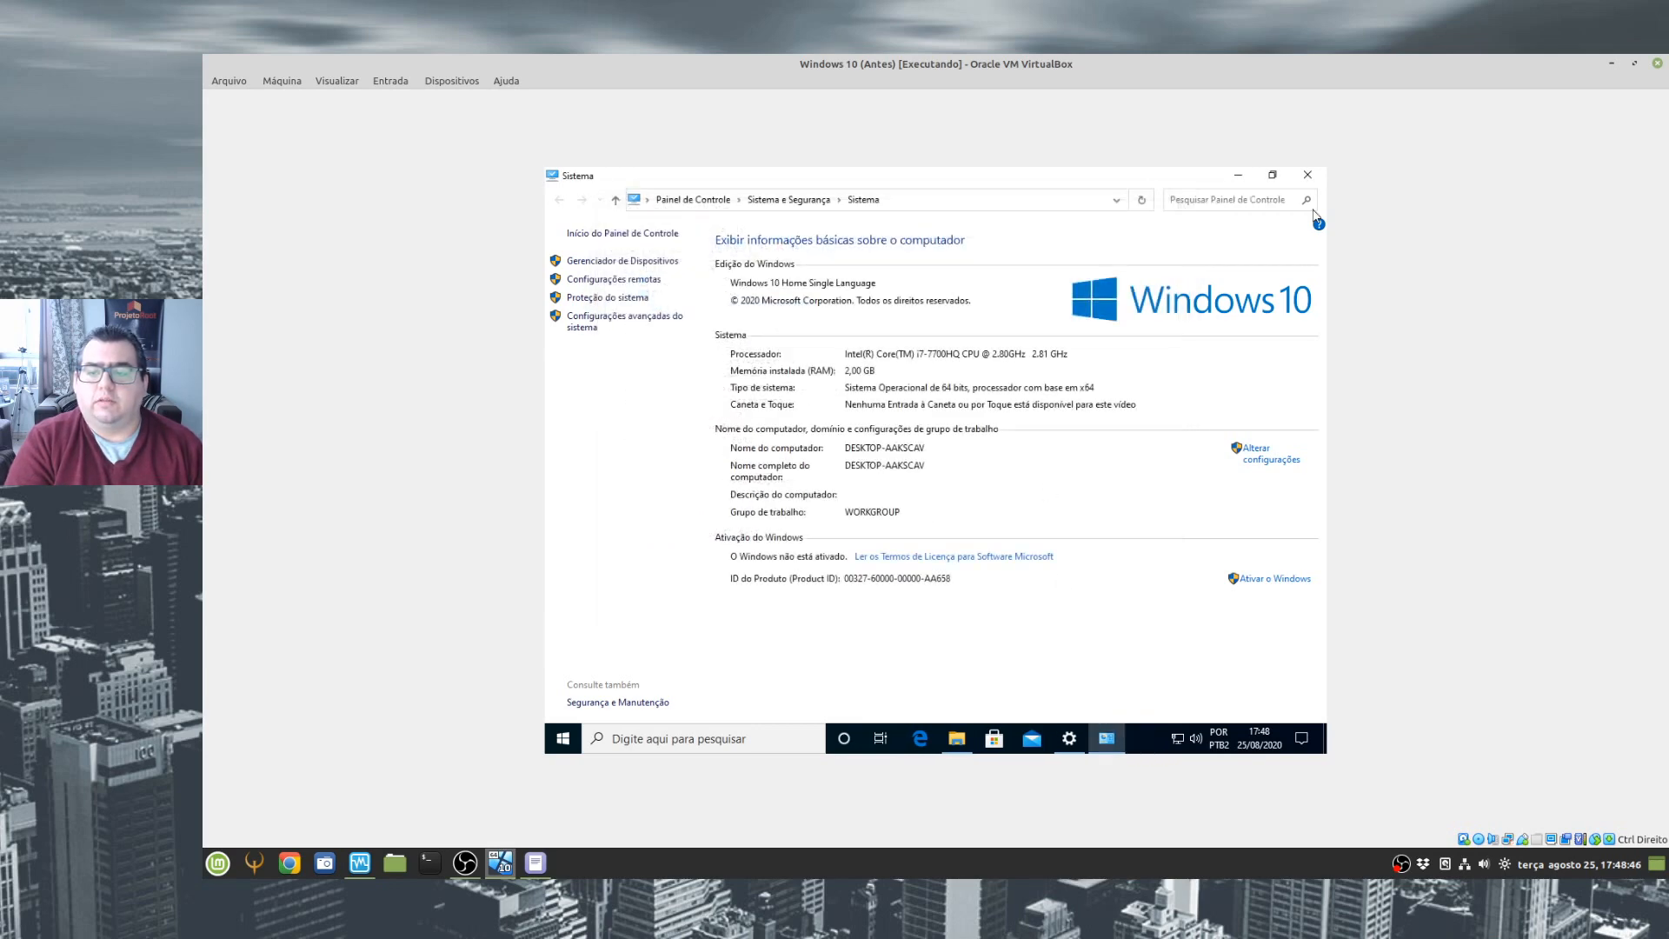
{"action": "left_click", "coordinate": [1308, 174]}
{"action": "left_click", "coordinate": [1311, 181]}
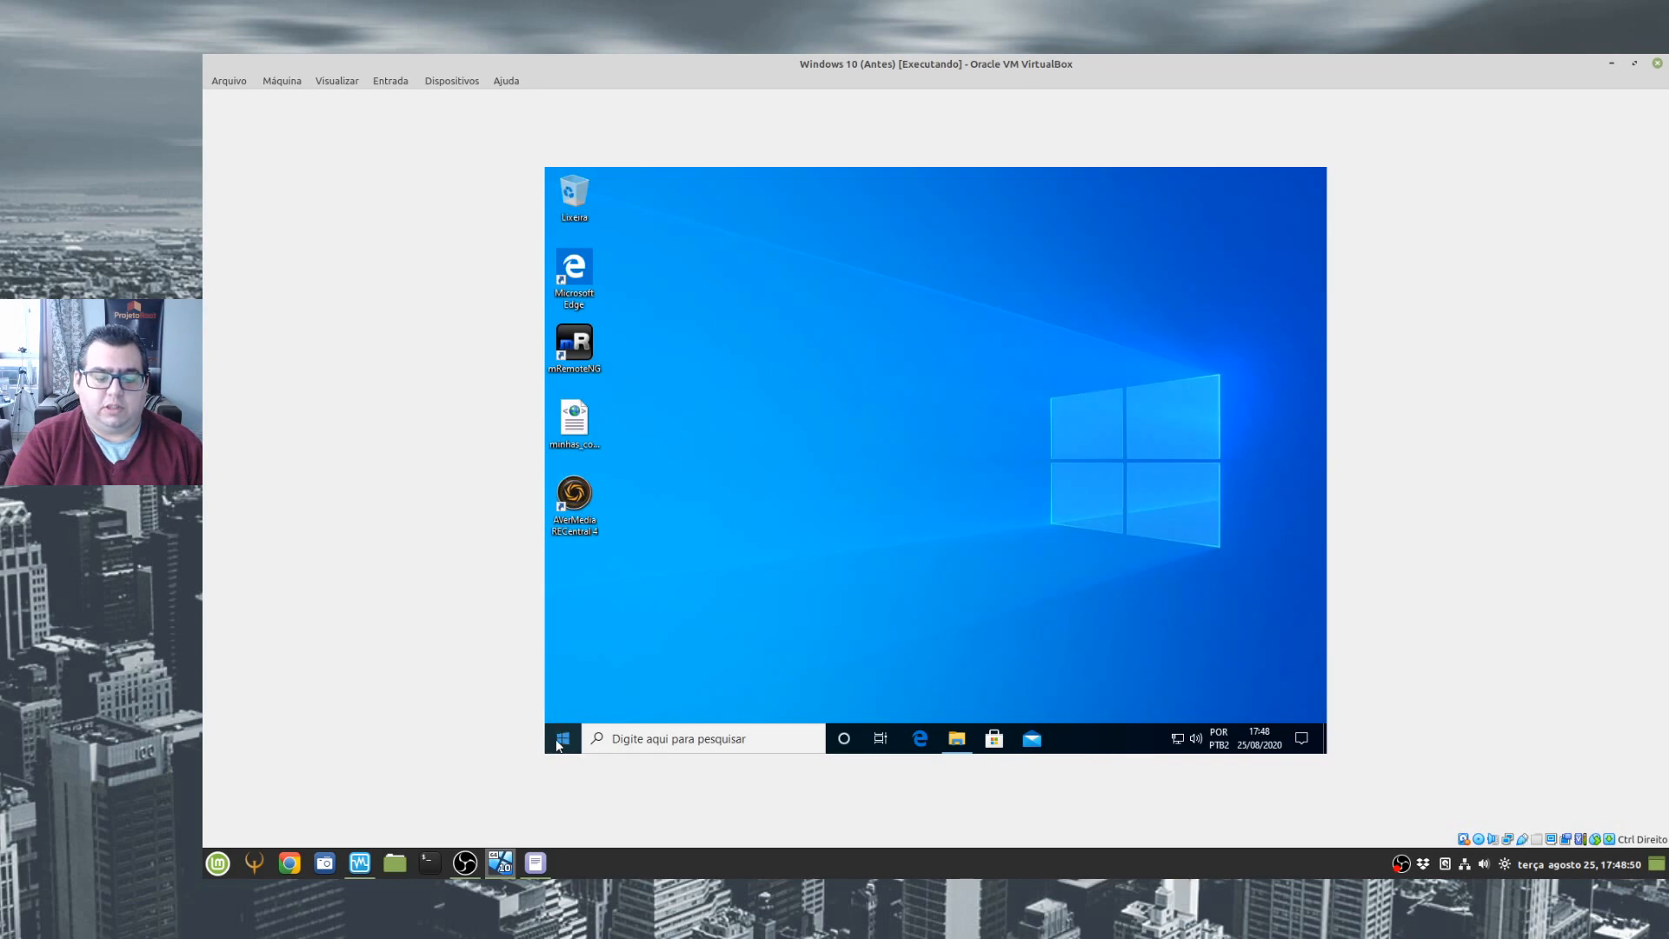
- Restart the Windows 10 guest from inside Windows
{"action": "left_click", "coordinate": [561, 740]}
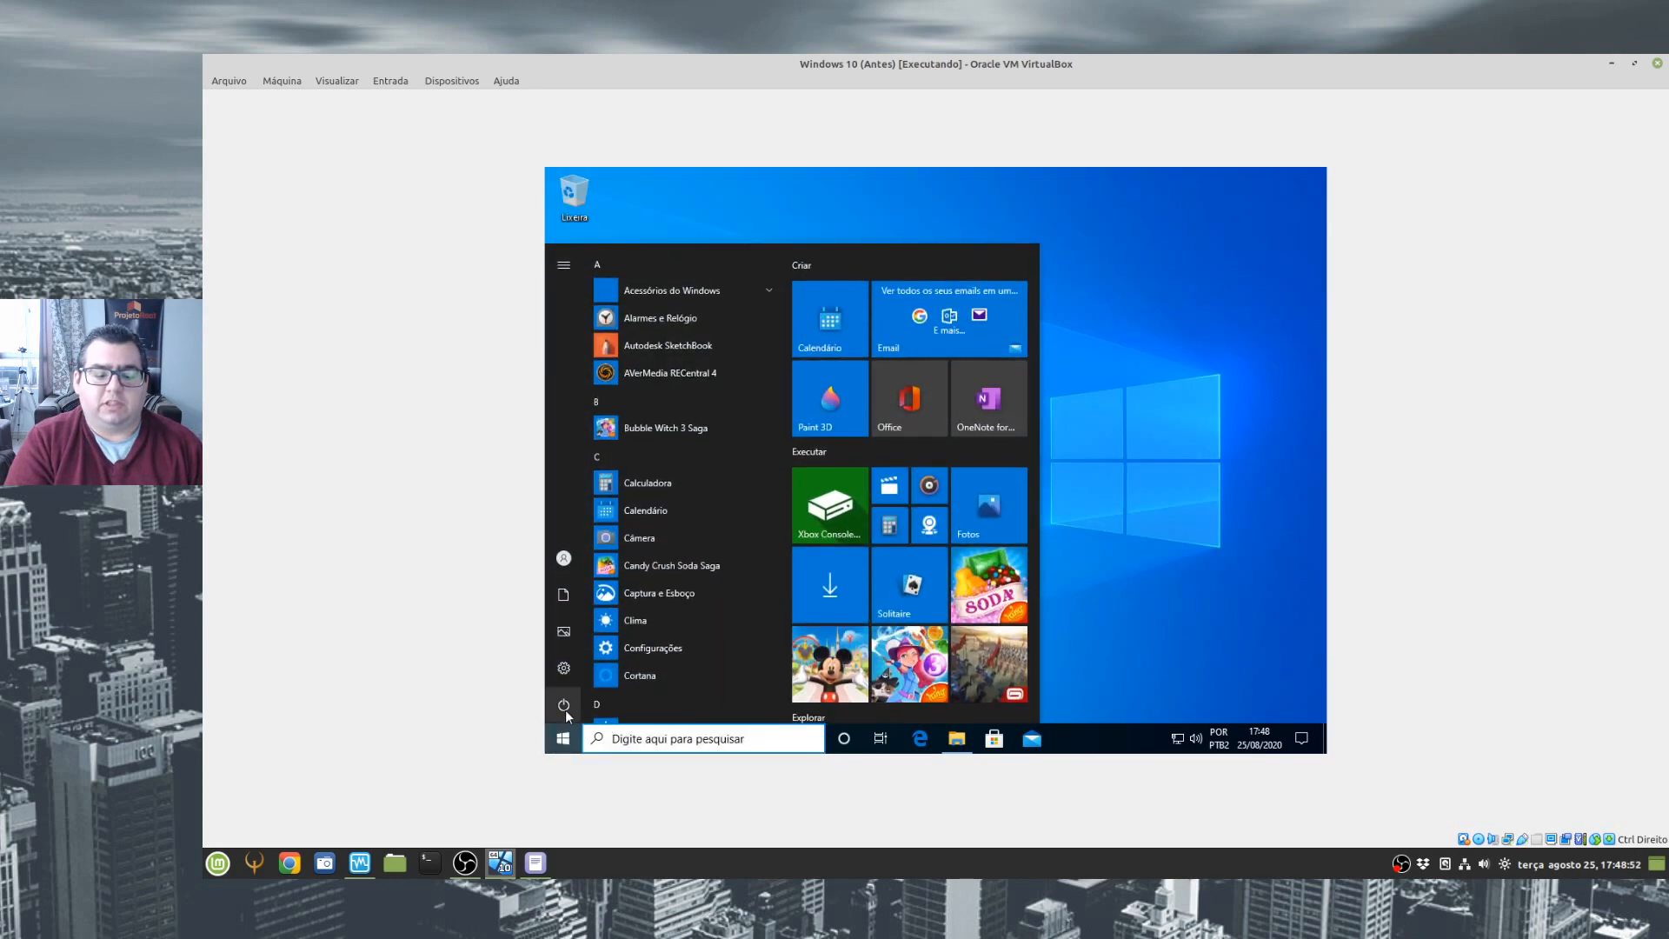
{"action": "left_click", "coordinate": [566, 706]}
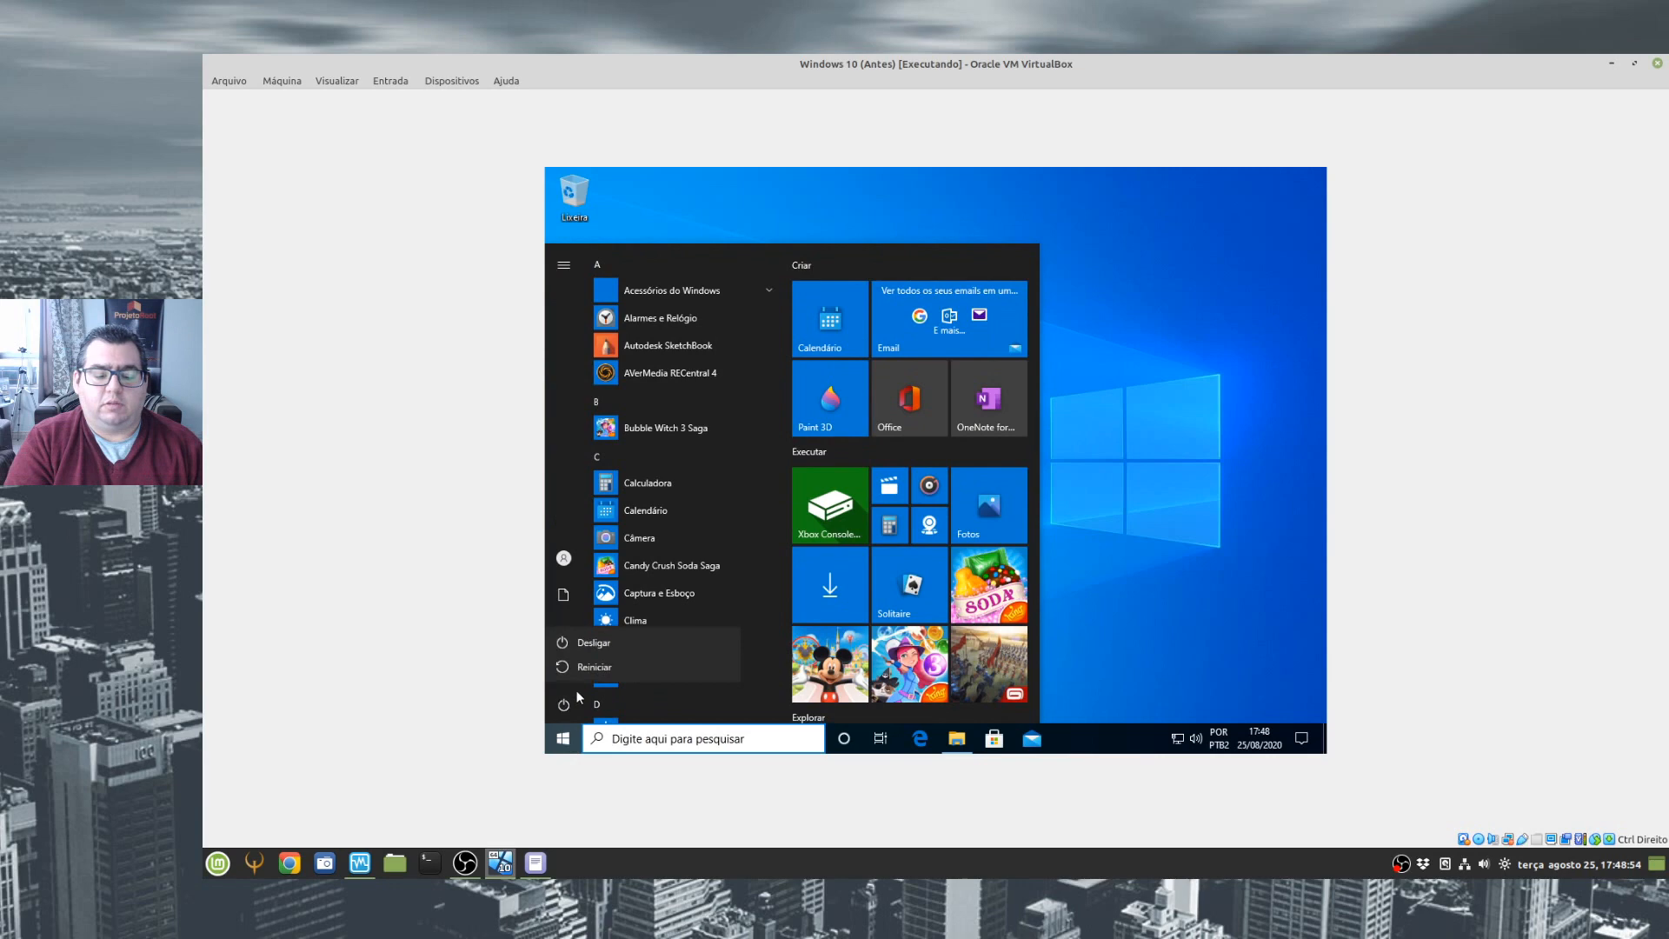
{"action": "left_click", "coordinate": [602, 667]}
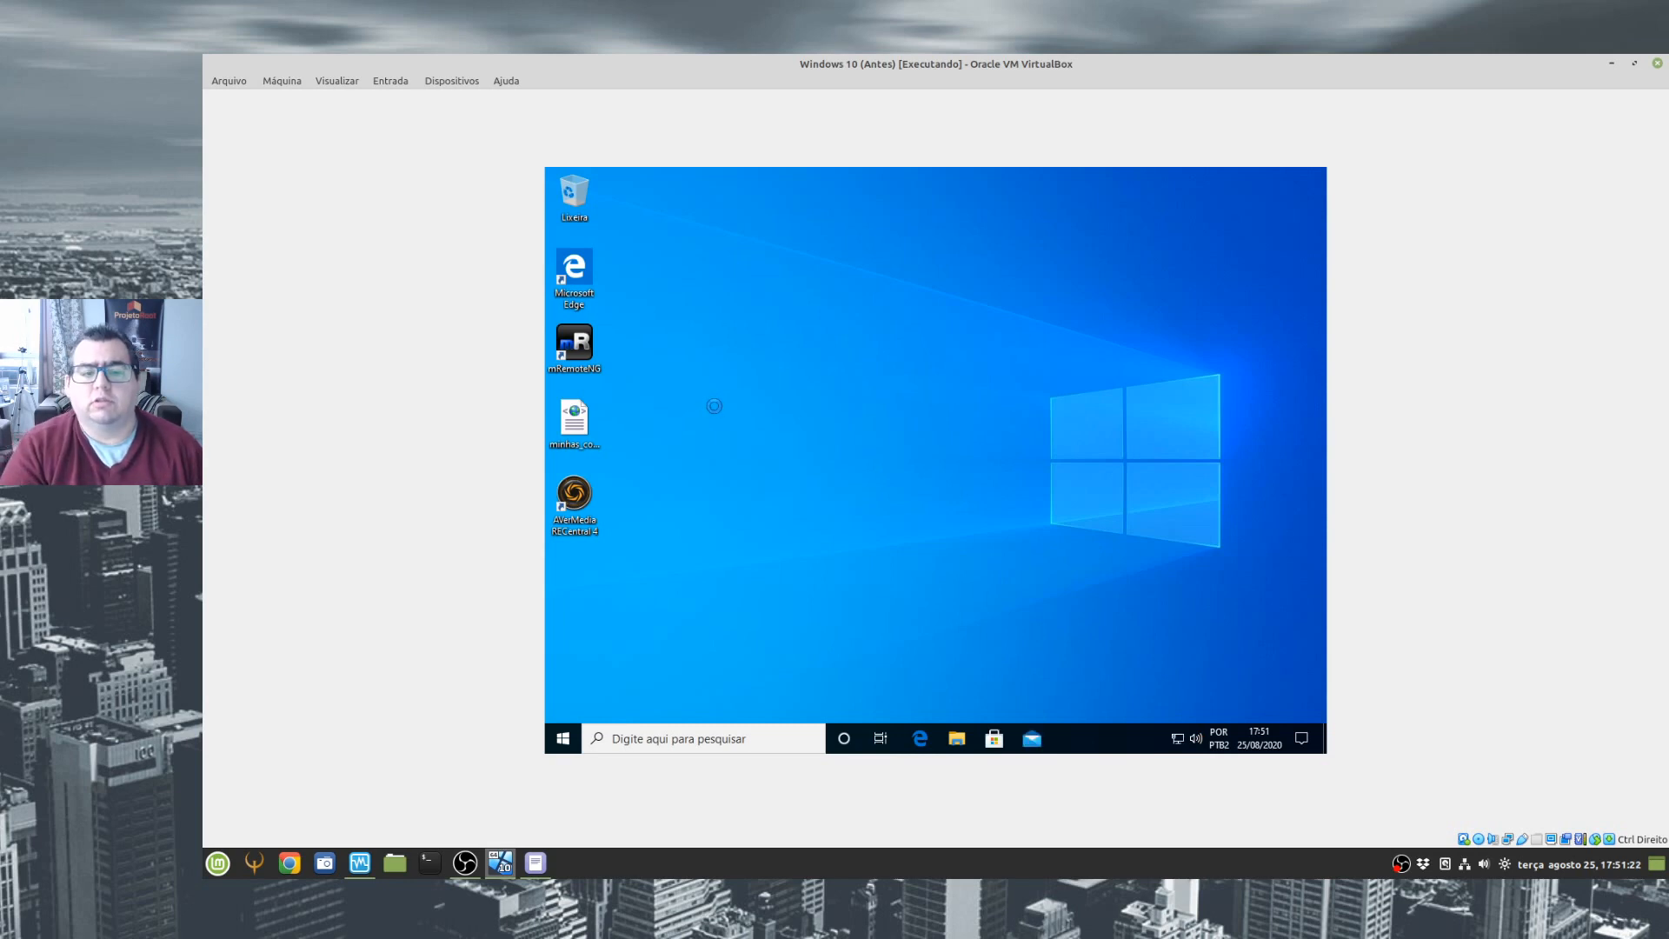
- Open the guest's personalization settings, search for "reso" and open the "Alterar a resolução da exibição" setting
{"action": "right_click", "coordinate": [715, 405]}
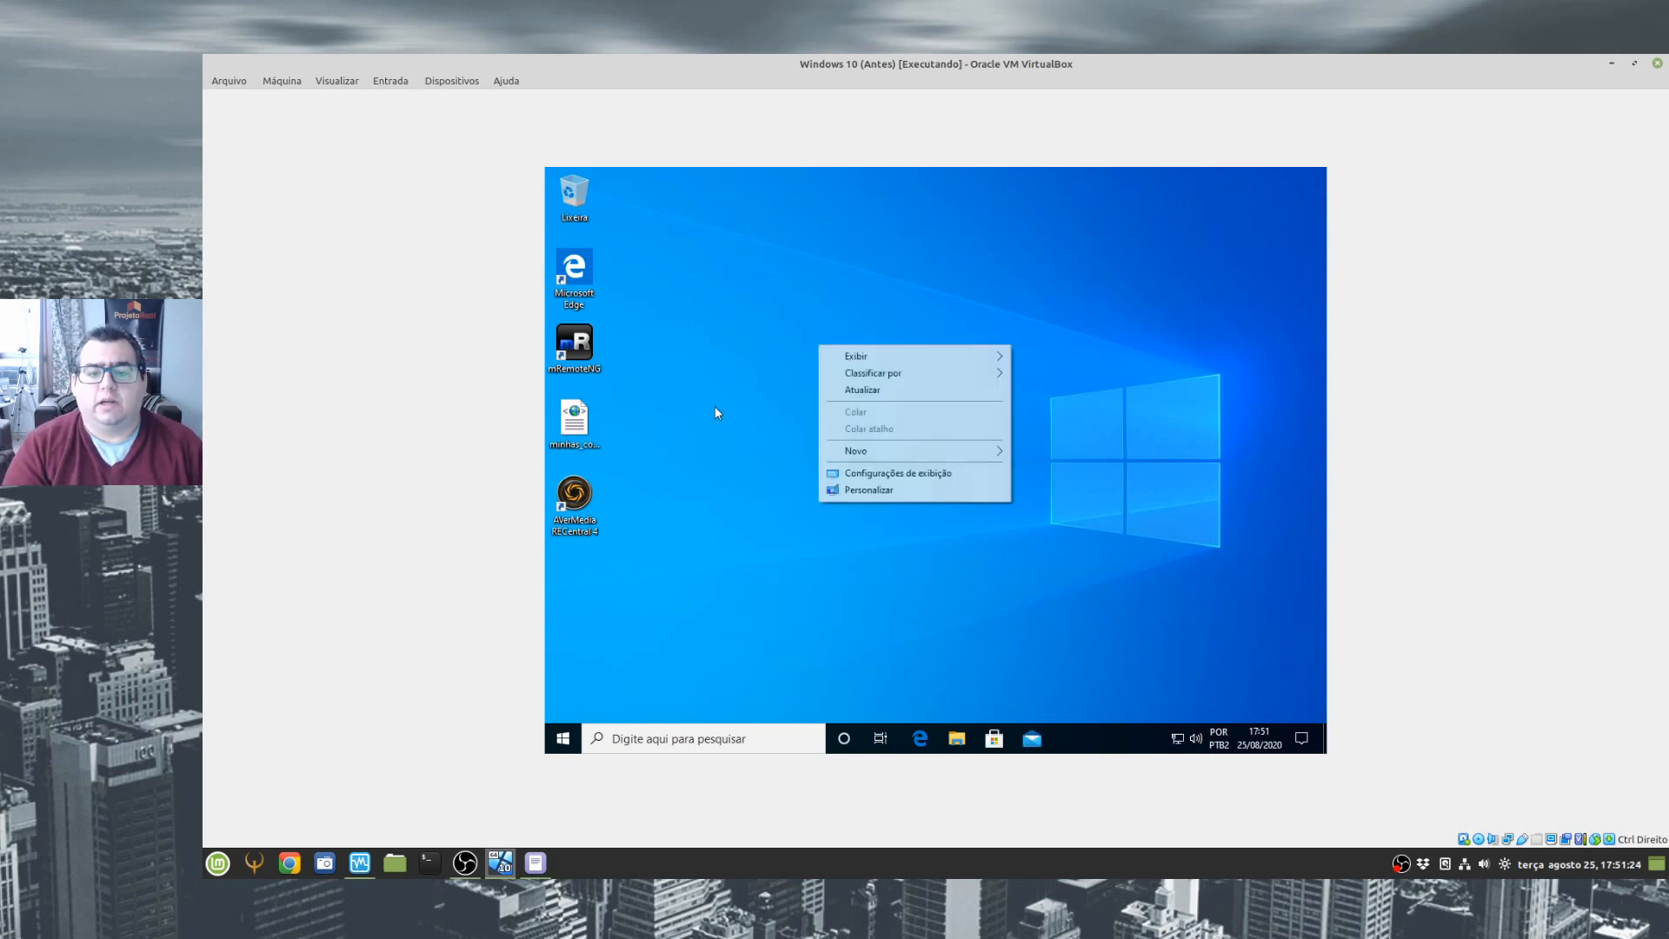
{"action": "left_click", "coordinate": [866, 491]}
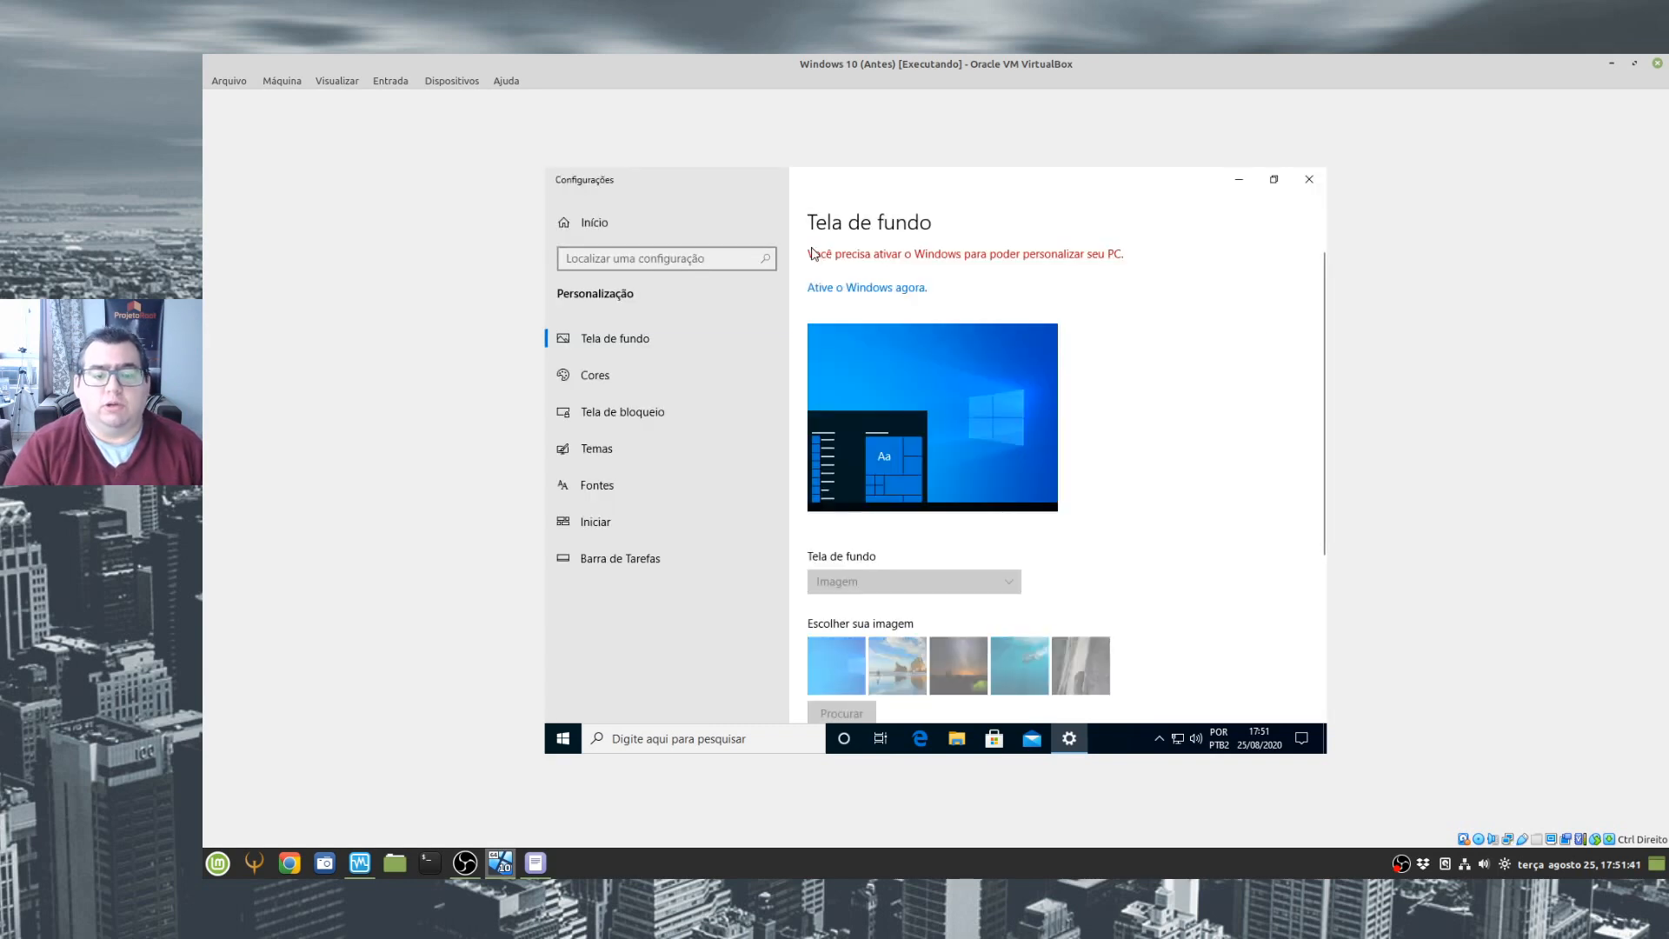
{"action": "left_click", "coordinate": [634, 259]}
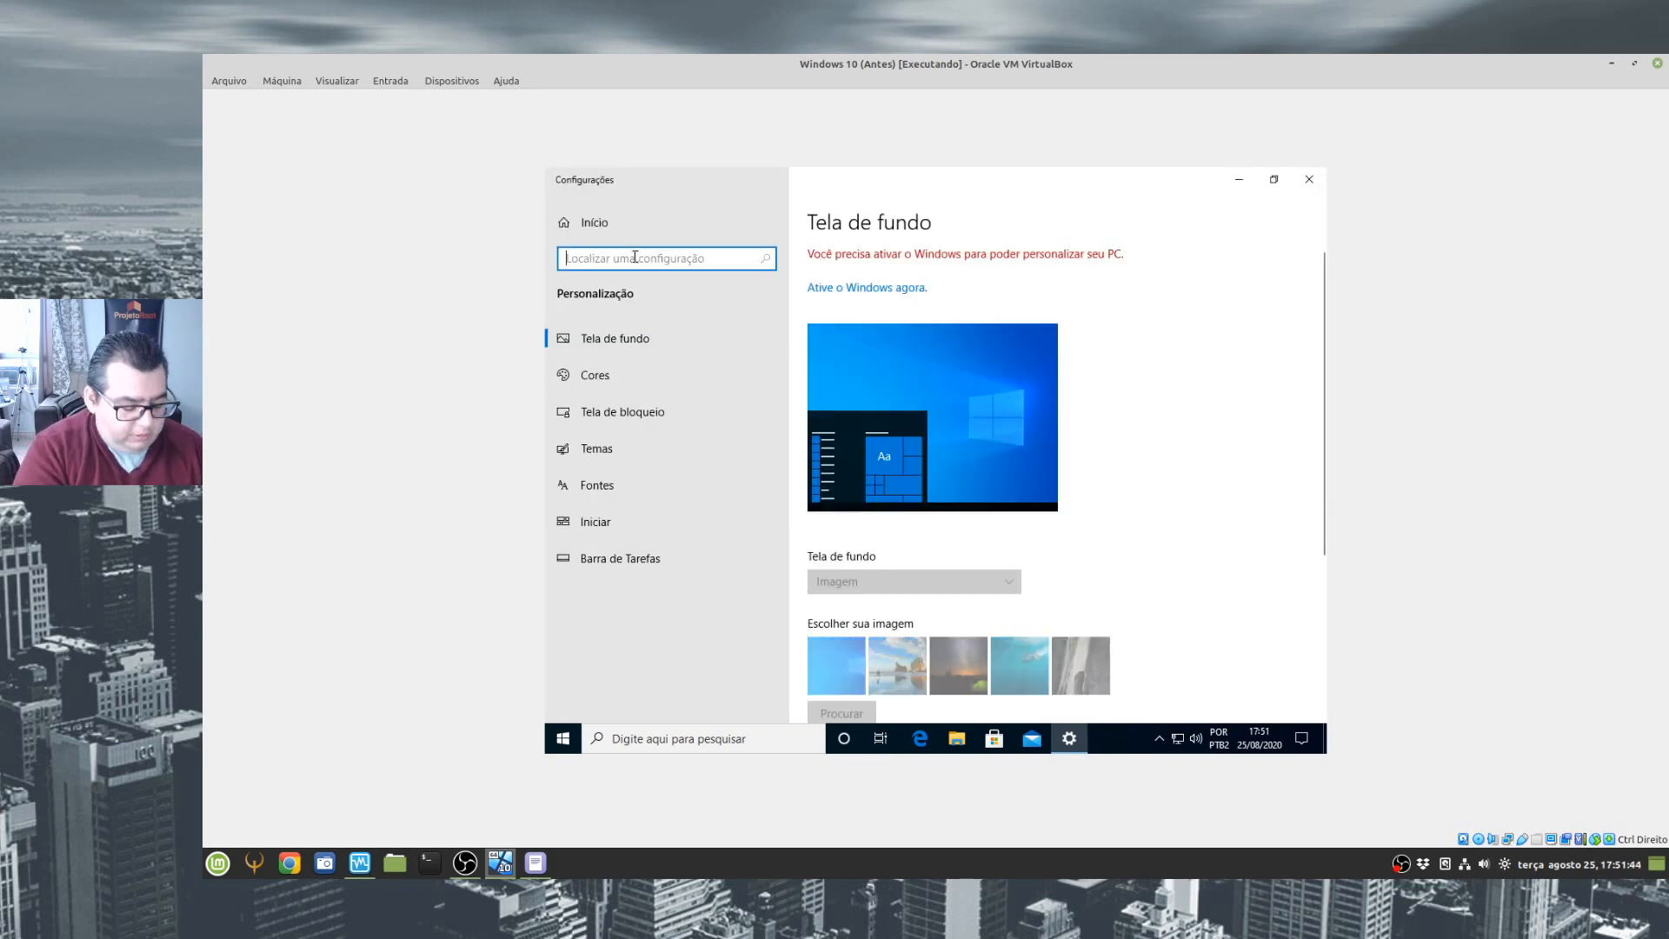
{"action": "type", "text": "moni"}
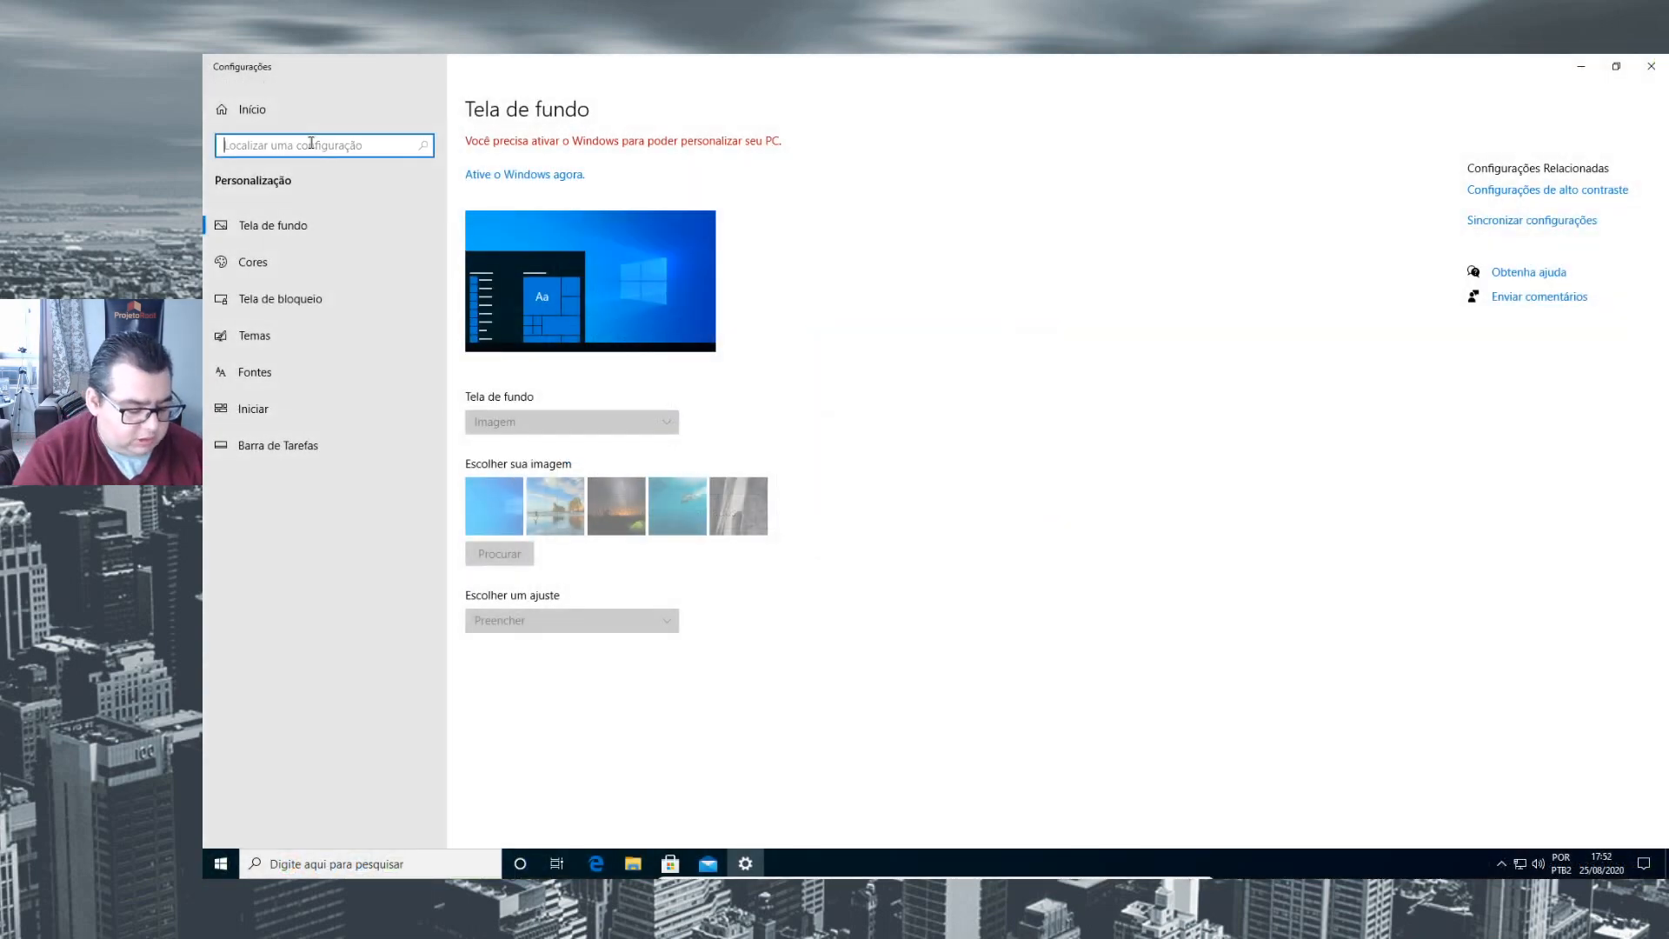
{"action": "type", "text": "reso"}
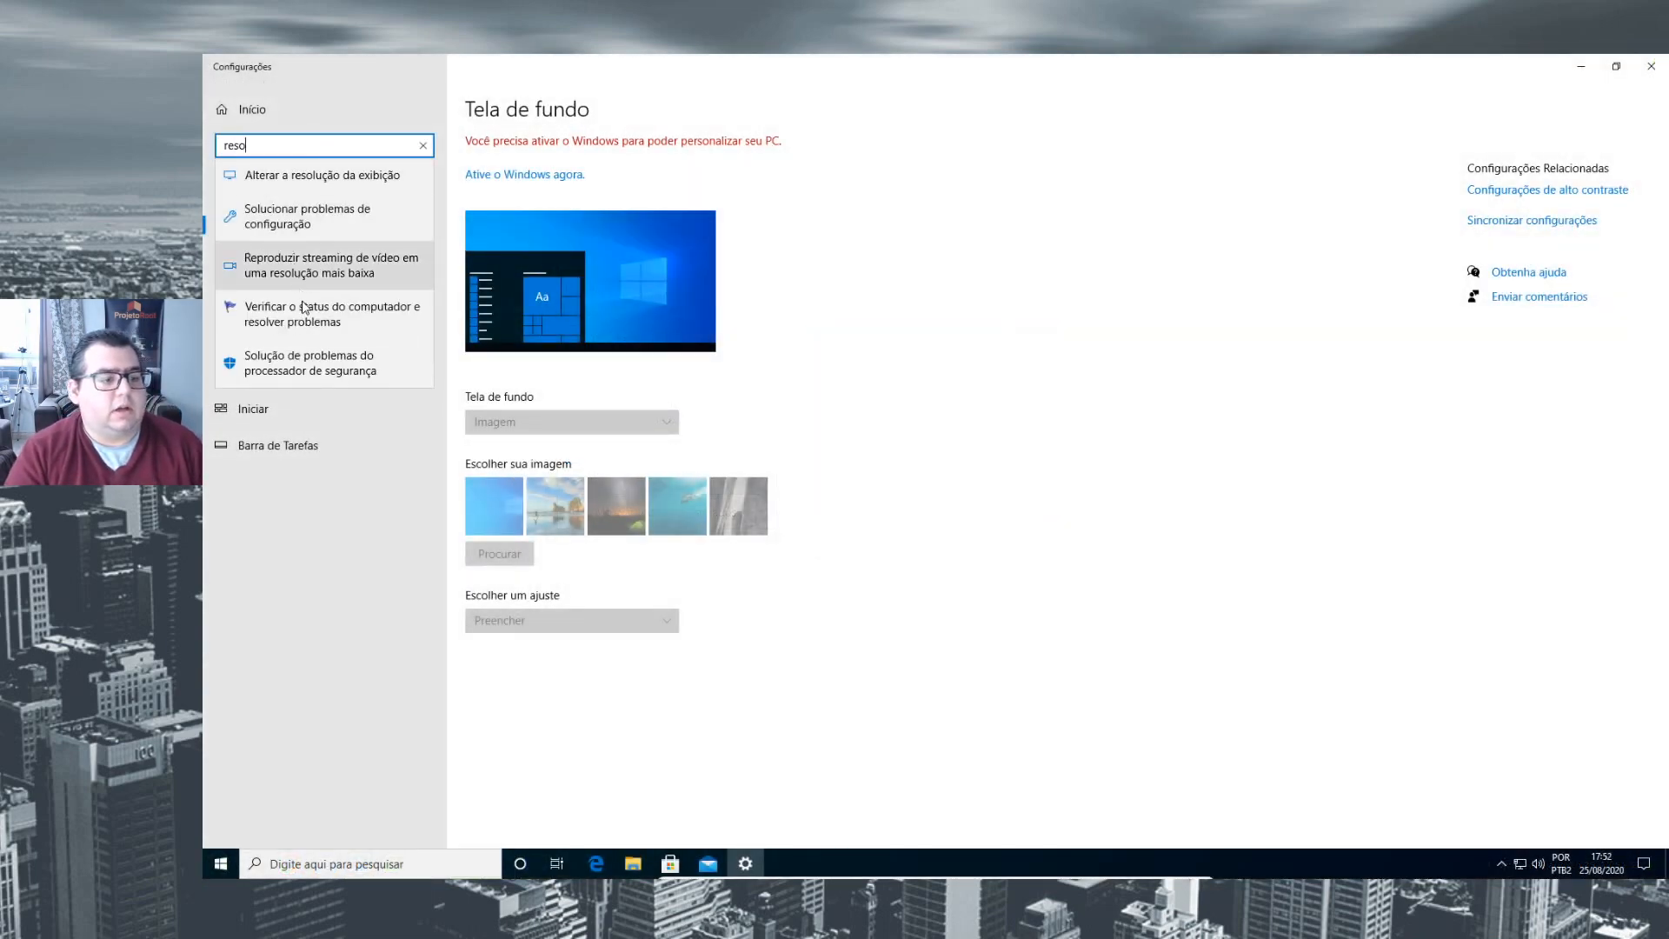
{"action": "left_click", "coordinate": [363, 179]}
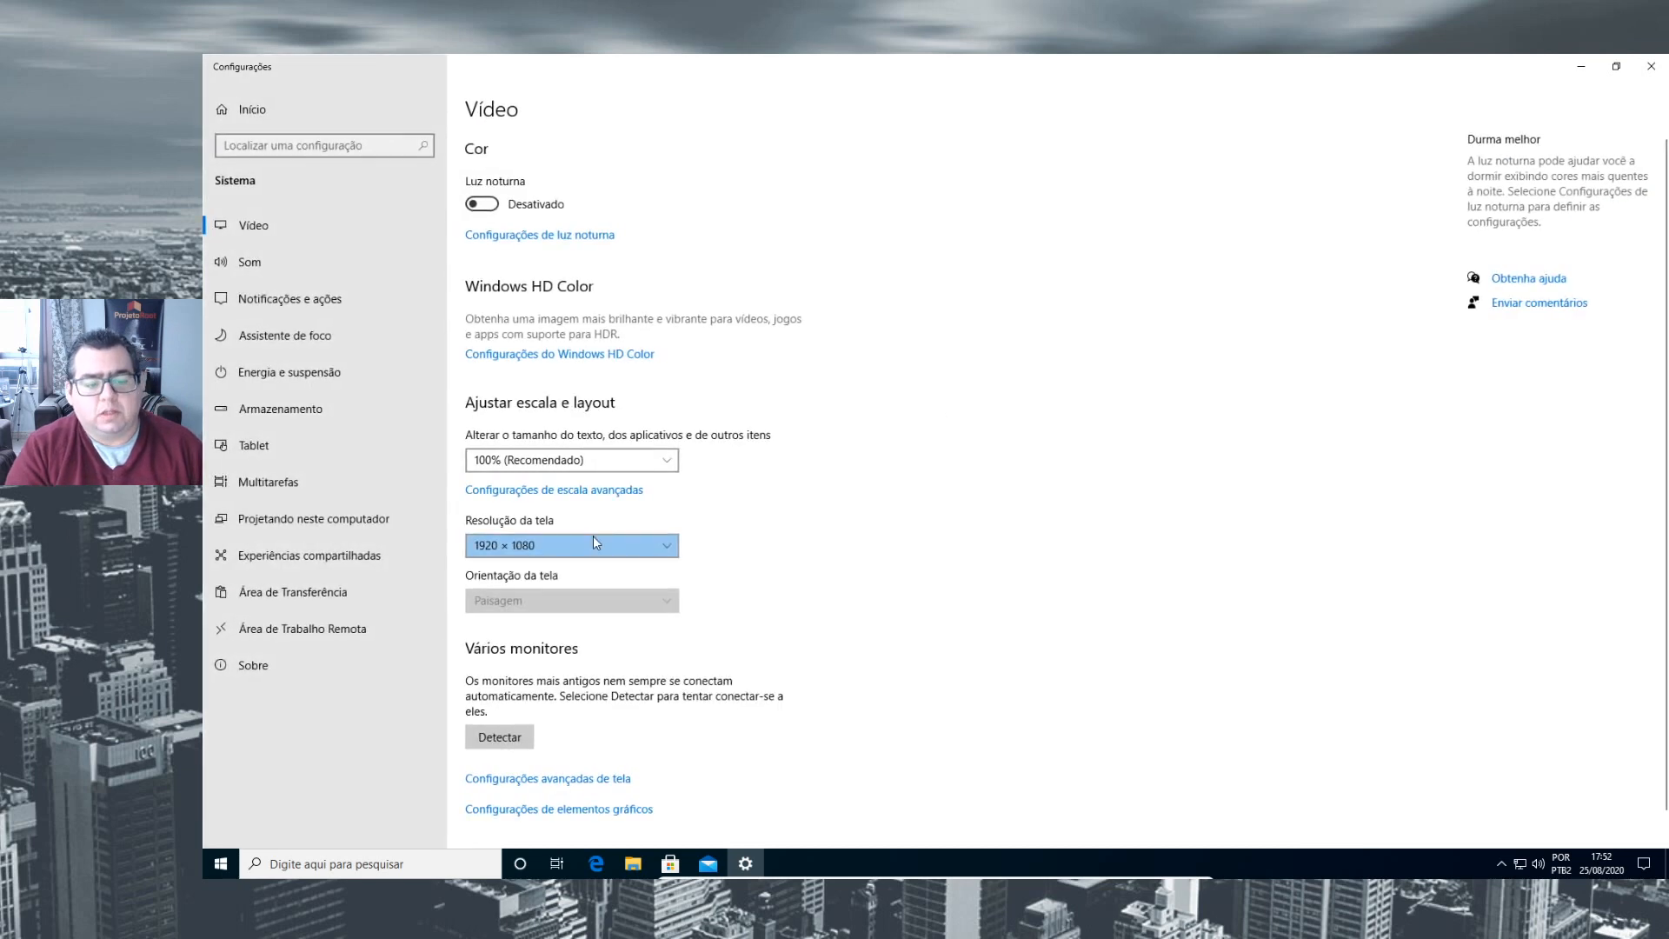
- Check the guest's screen resolution options and open the adapter properties of Monitor 1 from the advanced display settings
{"action": "left_click", "coordinate": [593, 545]}
{"action": "key", "text": "Escape"}
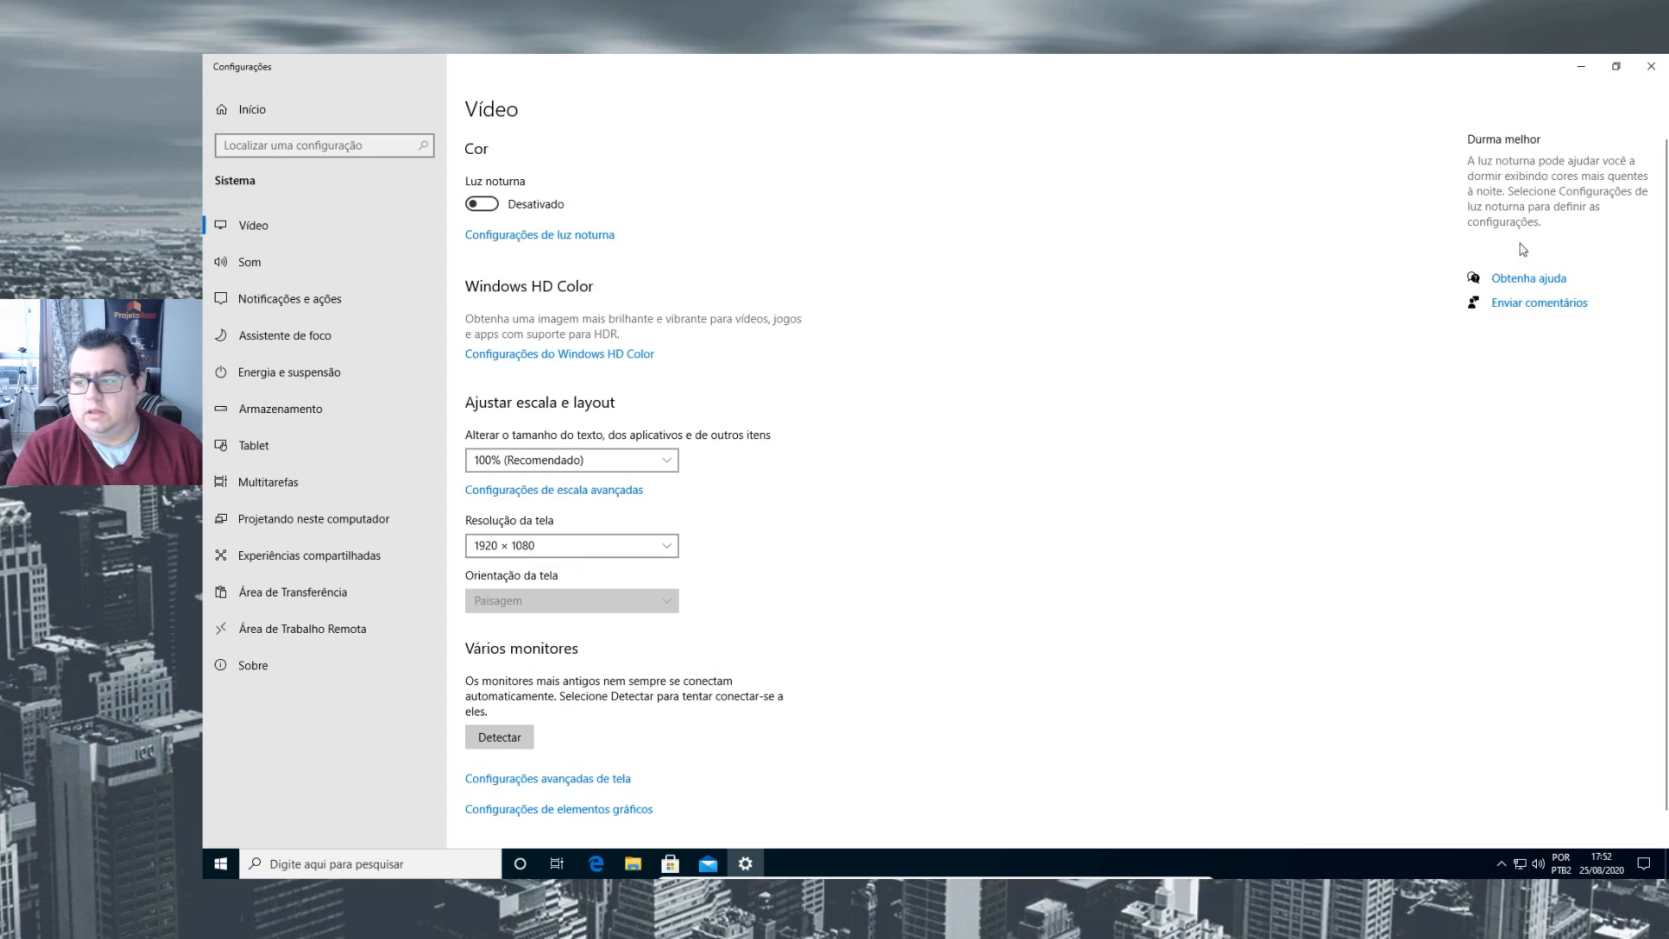
{"action": "scroll", "coordinate": [553, 703], "scroll_direction": "down", "scroll_amount": 1}
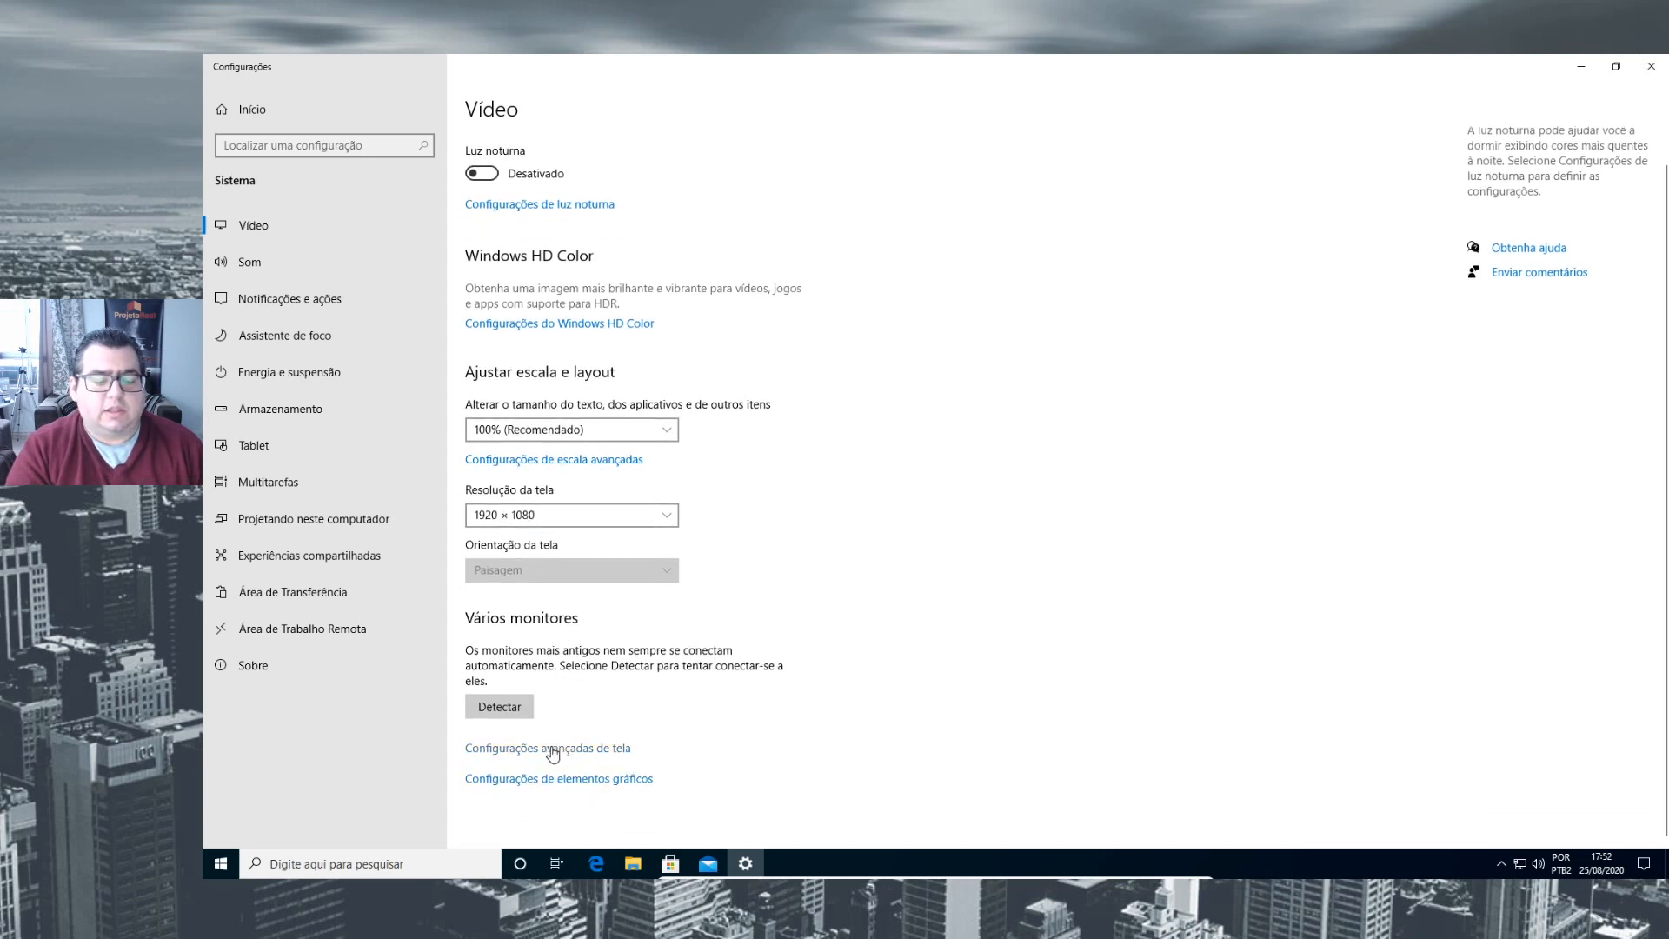
{"action": "left_click", "coordinate": [560, 749]}
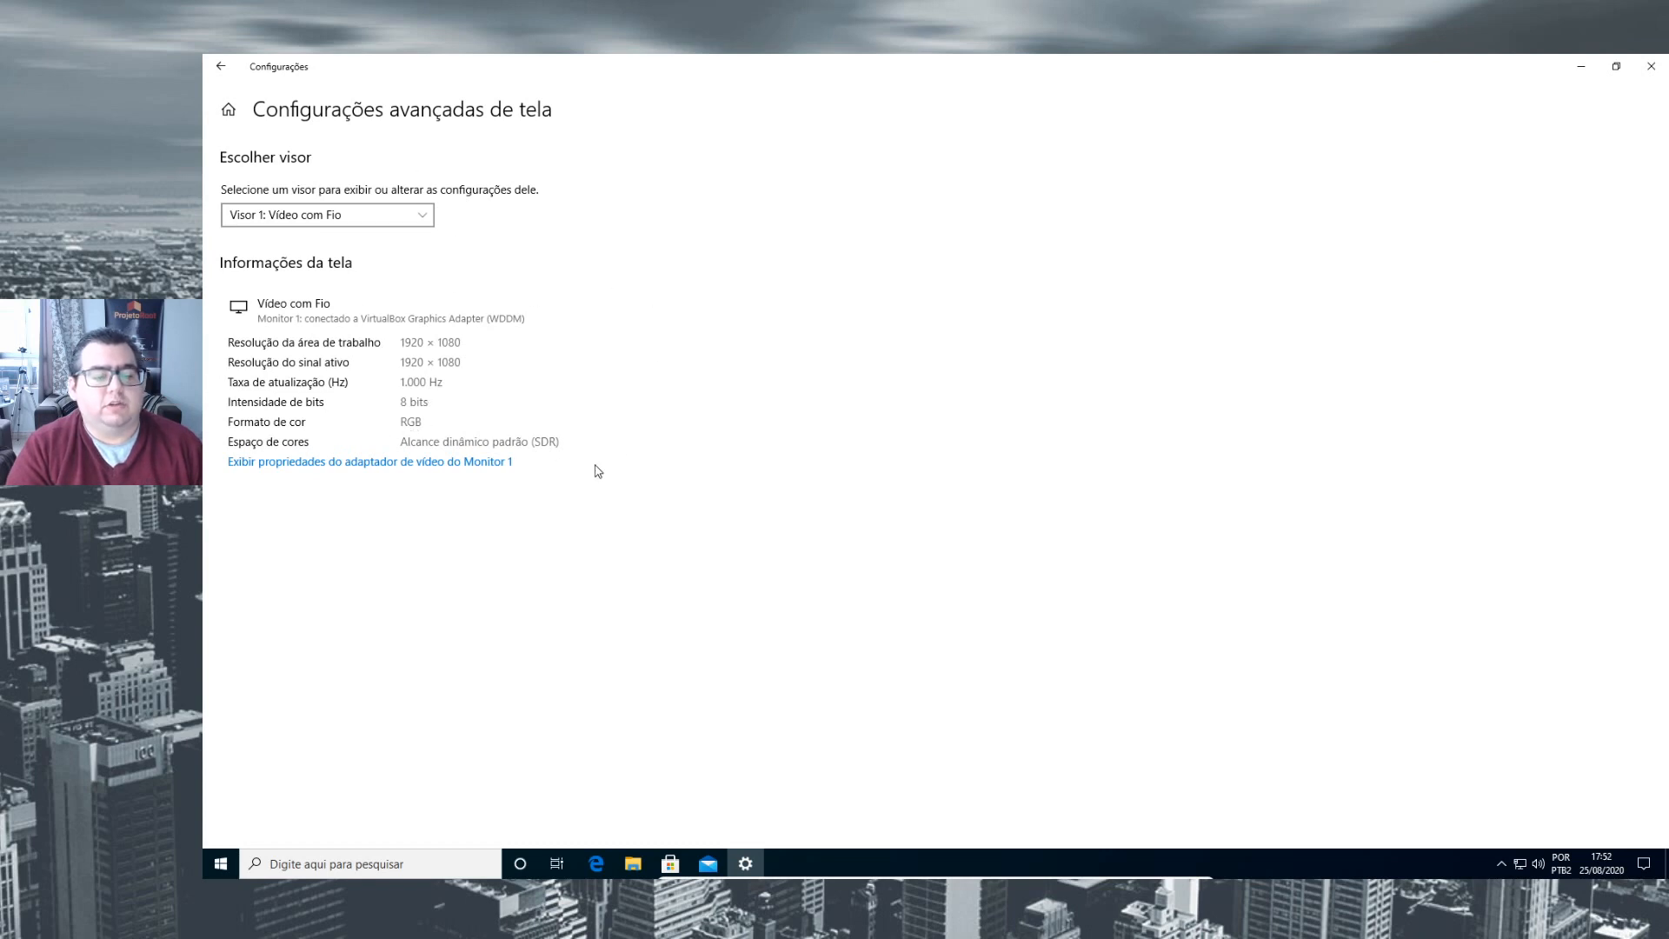
{"action": "left_click", "coordinate": [462, 461]}
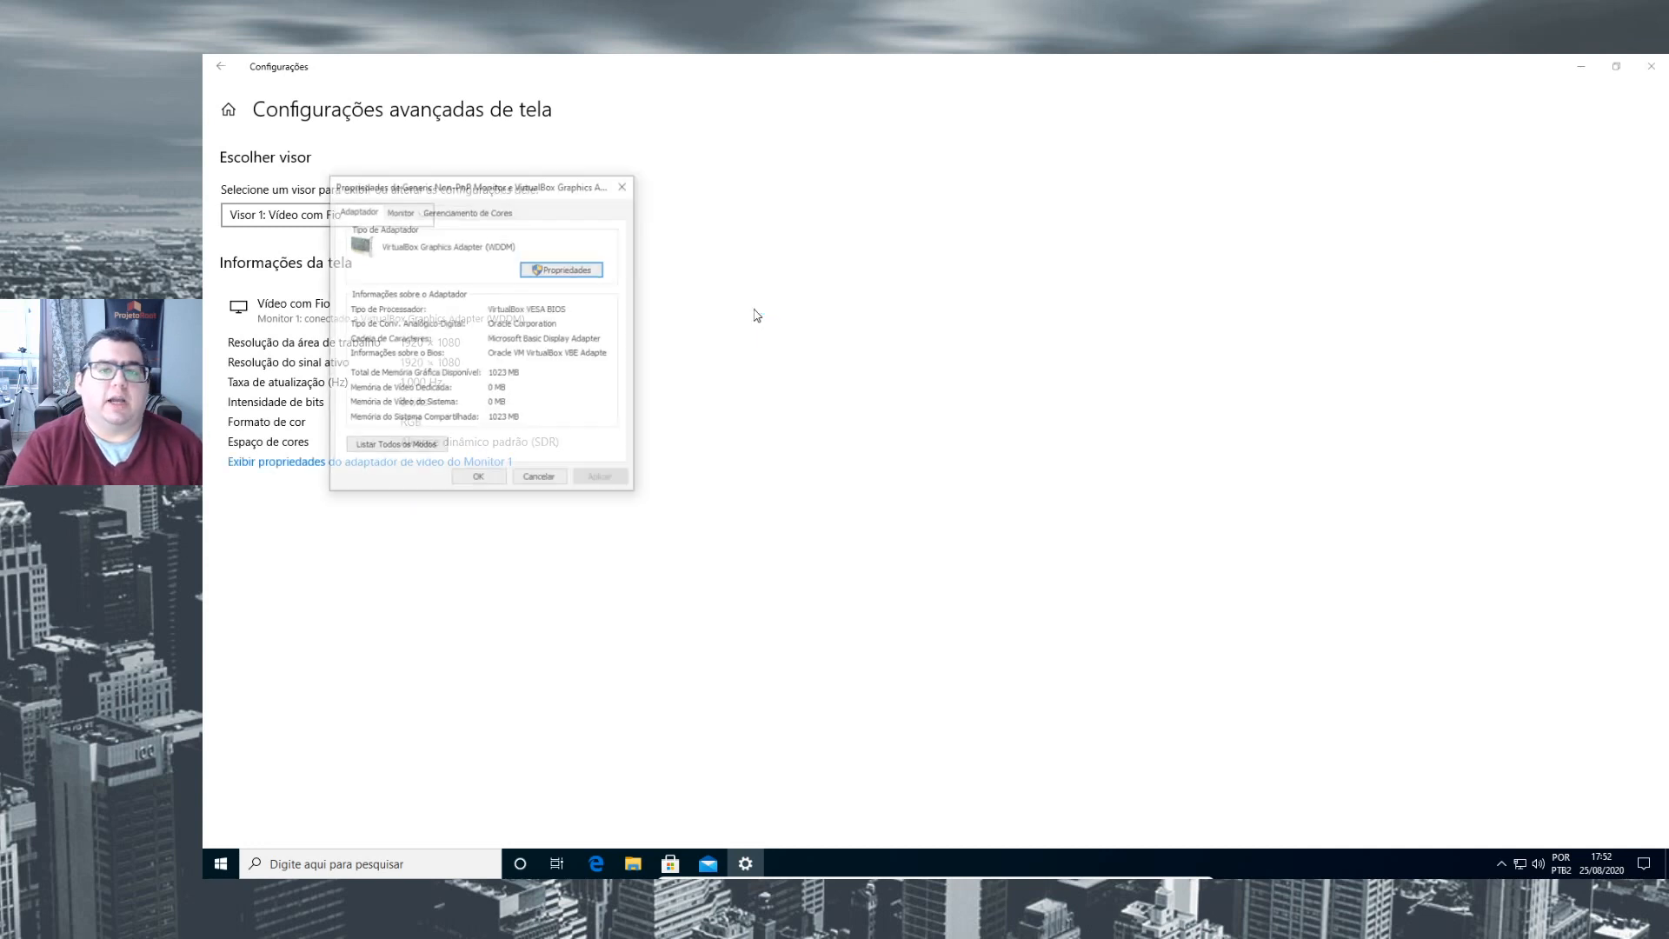
- Examine the monitor refresh rate, colour management and adapter information in the display properties
{"action": "left_click", "coordinate": [401, 211]}
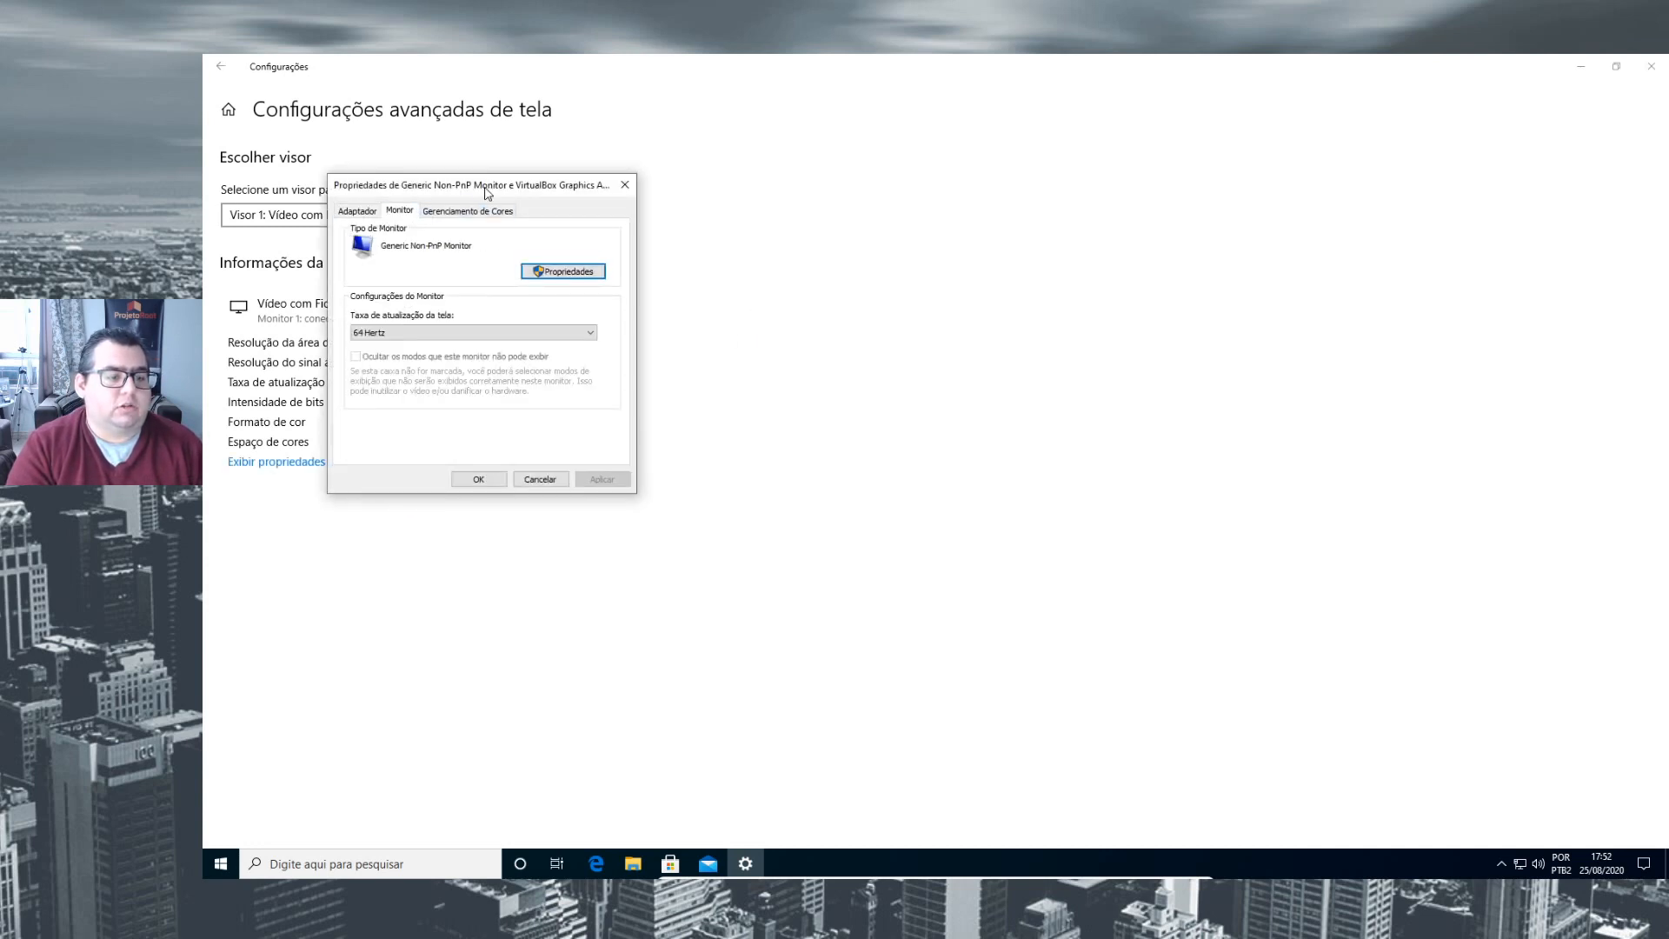
{"action": "left_click_drag", "start_coordinate": [478, 184], "coordinate": [812, 158]}
{"action": "left_click", "coordinate": [794, 310]}
{"action": "left_click", "coordinate": [737, 322]}
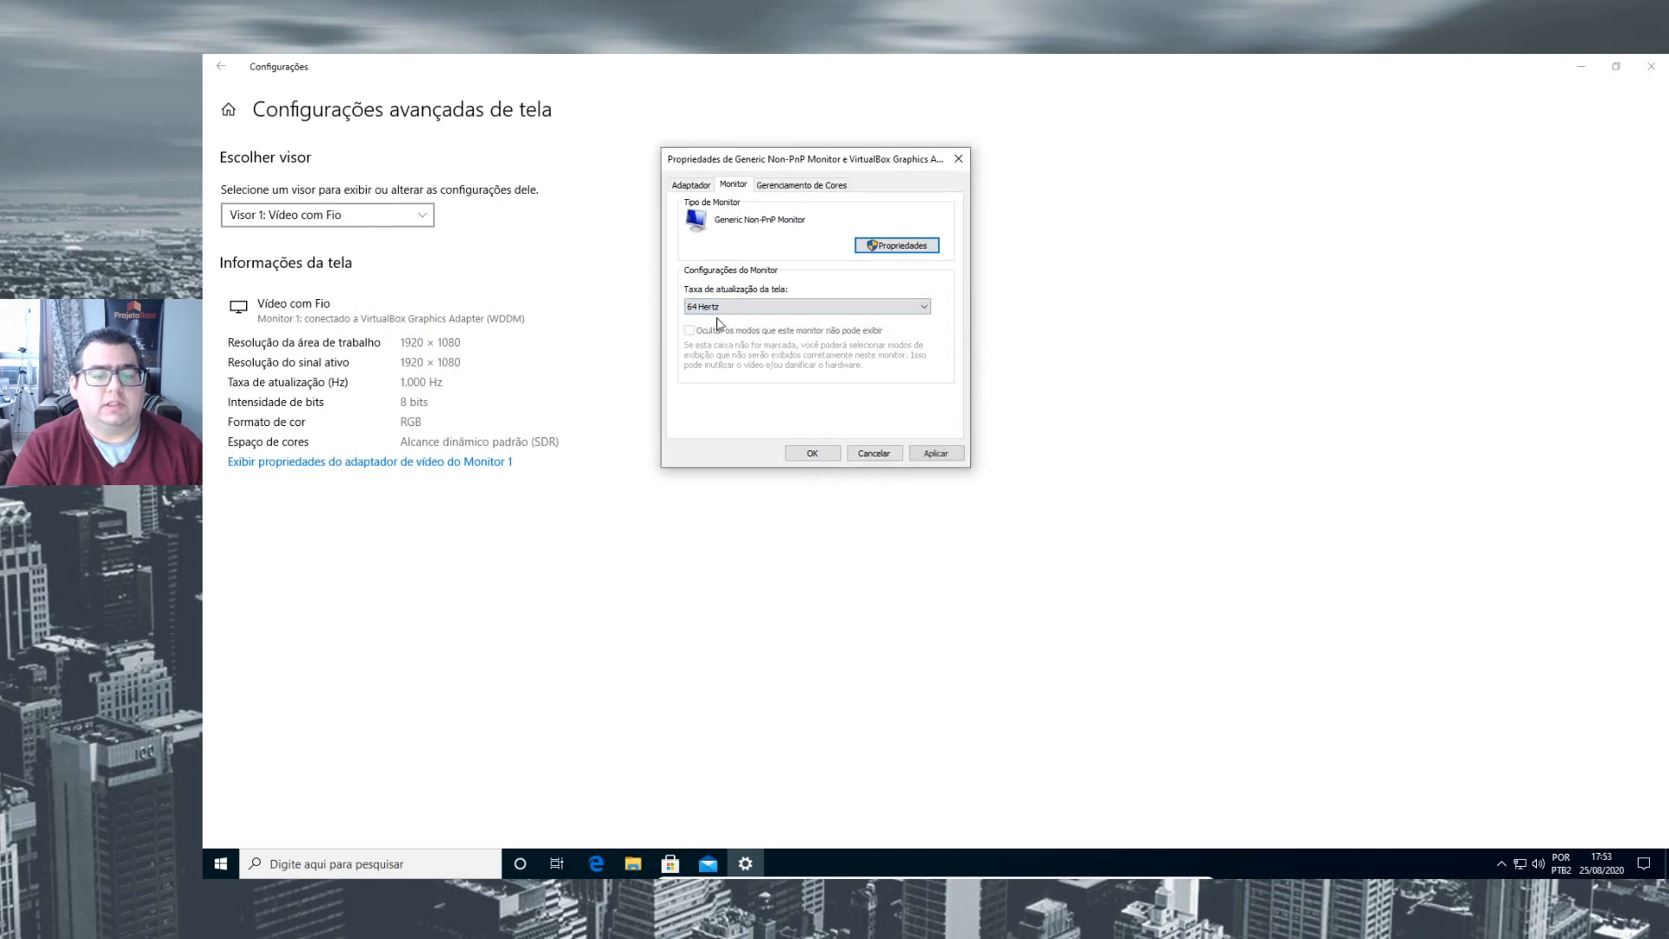
{"action": "left_click", "coordinate": [795, 186]}
{"action": "left_click", "coordinate": [732, 187]}
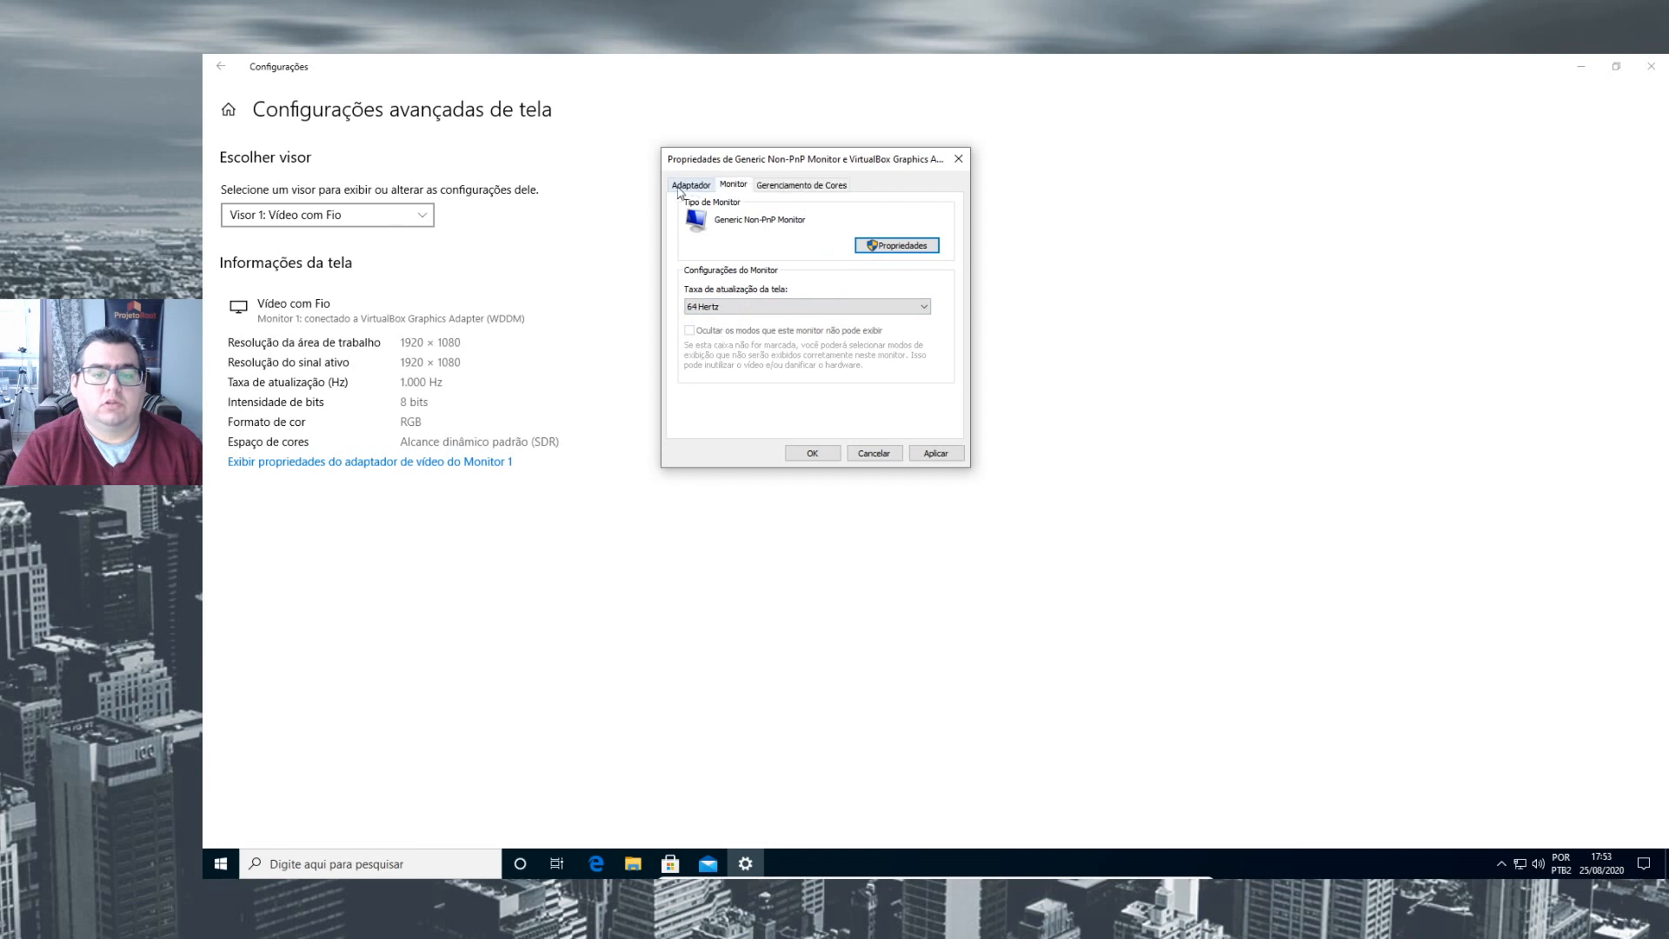
{"action": "left_click", "coordinate": [690, 186]}
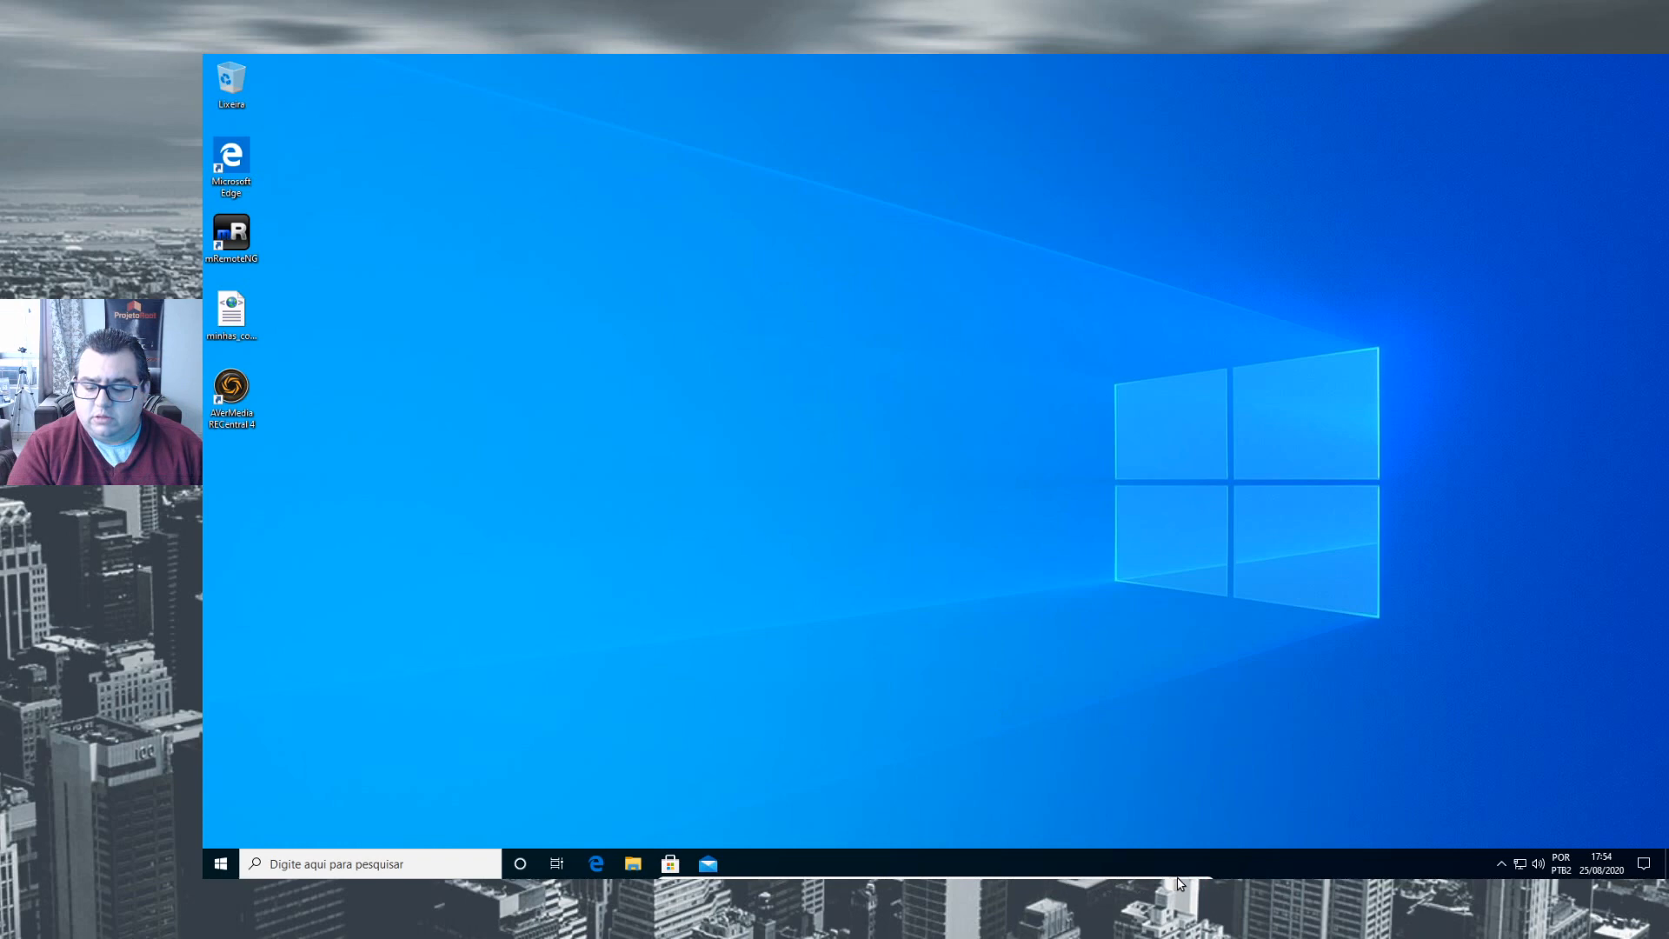
- Return the Windows 10 virtual machine from full screen to windowed mode
{"action": "left_click", "coordinate": [1182, 867]}
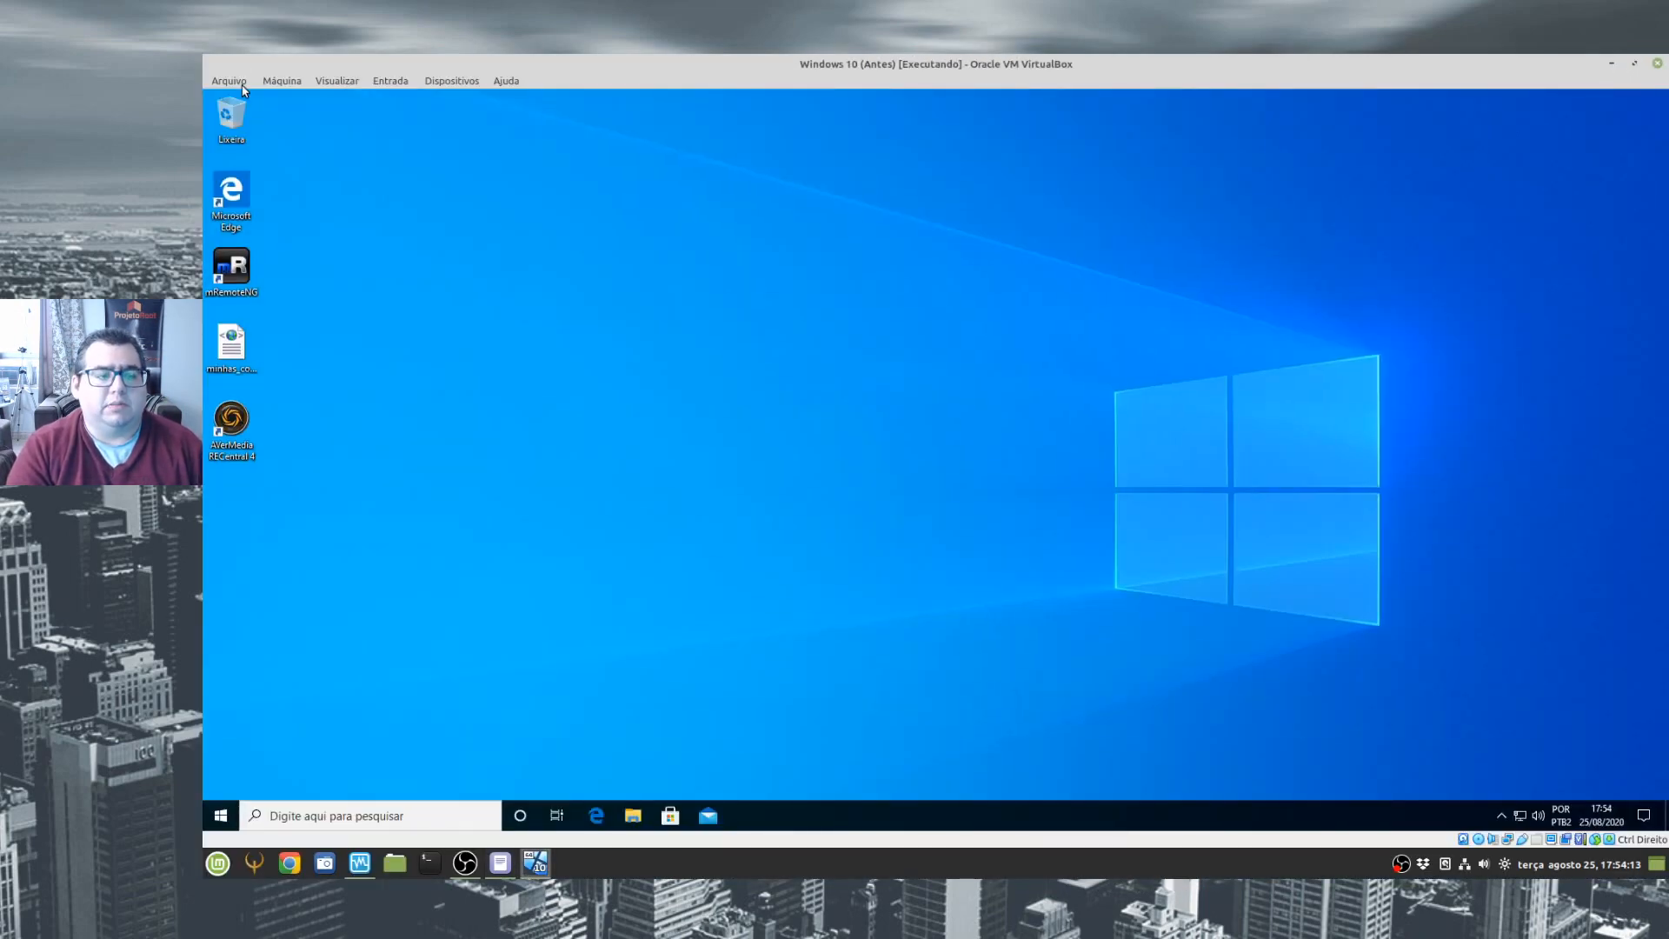
{"action": "left_click", "coordinate": [228, 80]}
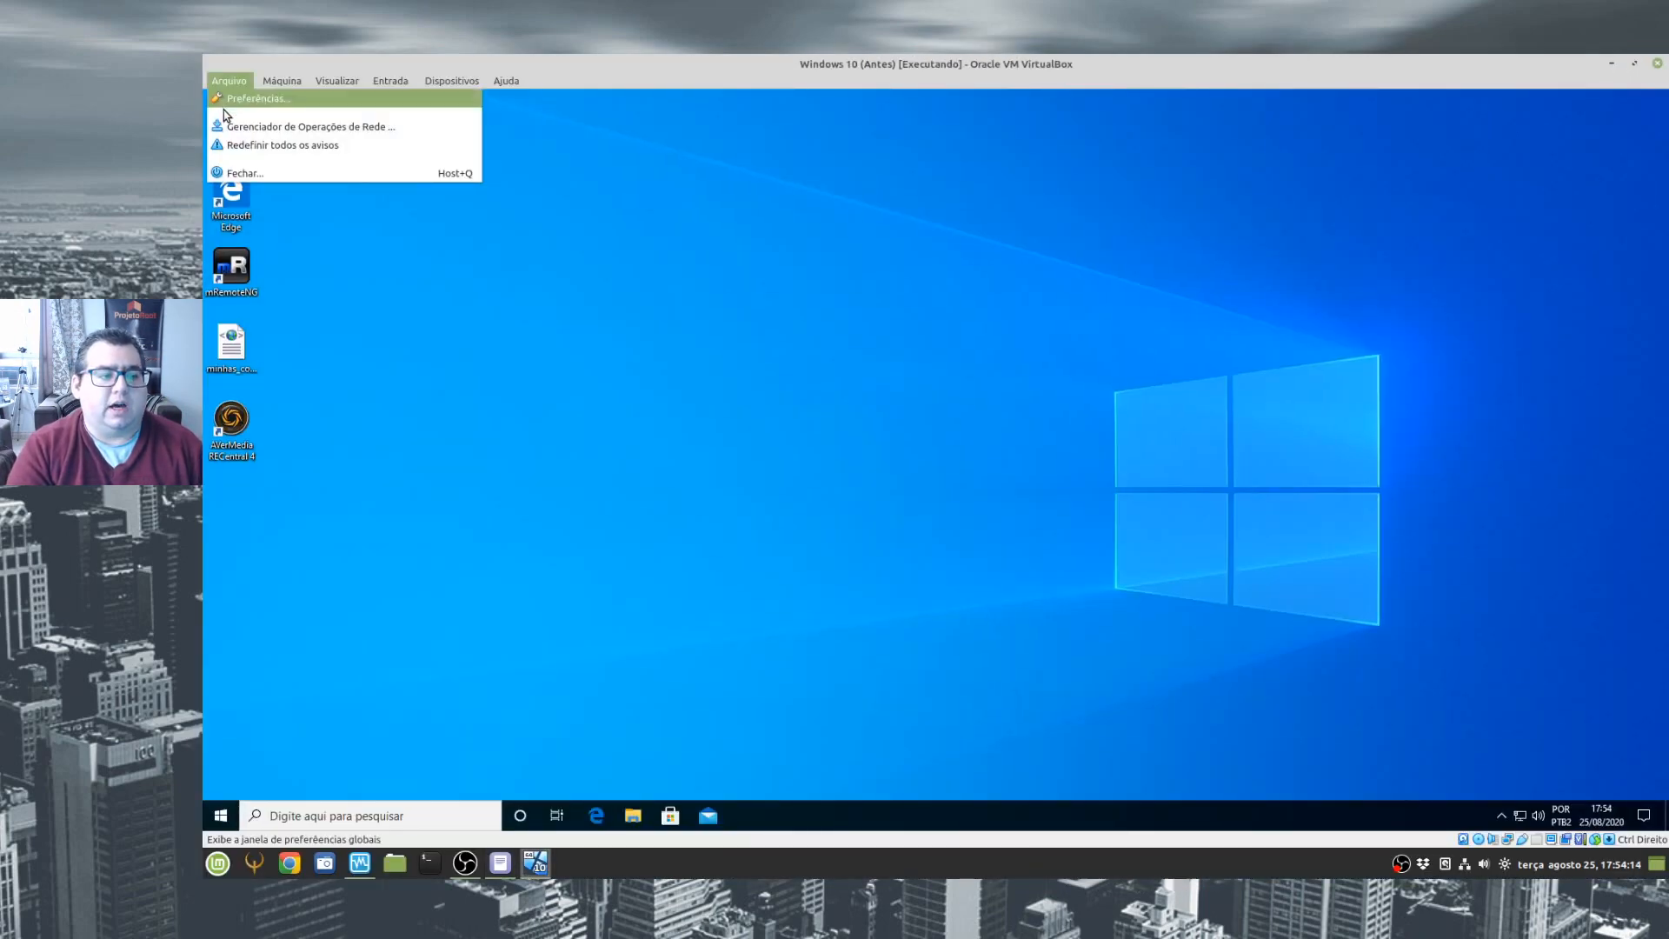
{"action": "left_click", "coordinate": [224, 101]}
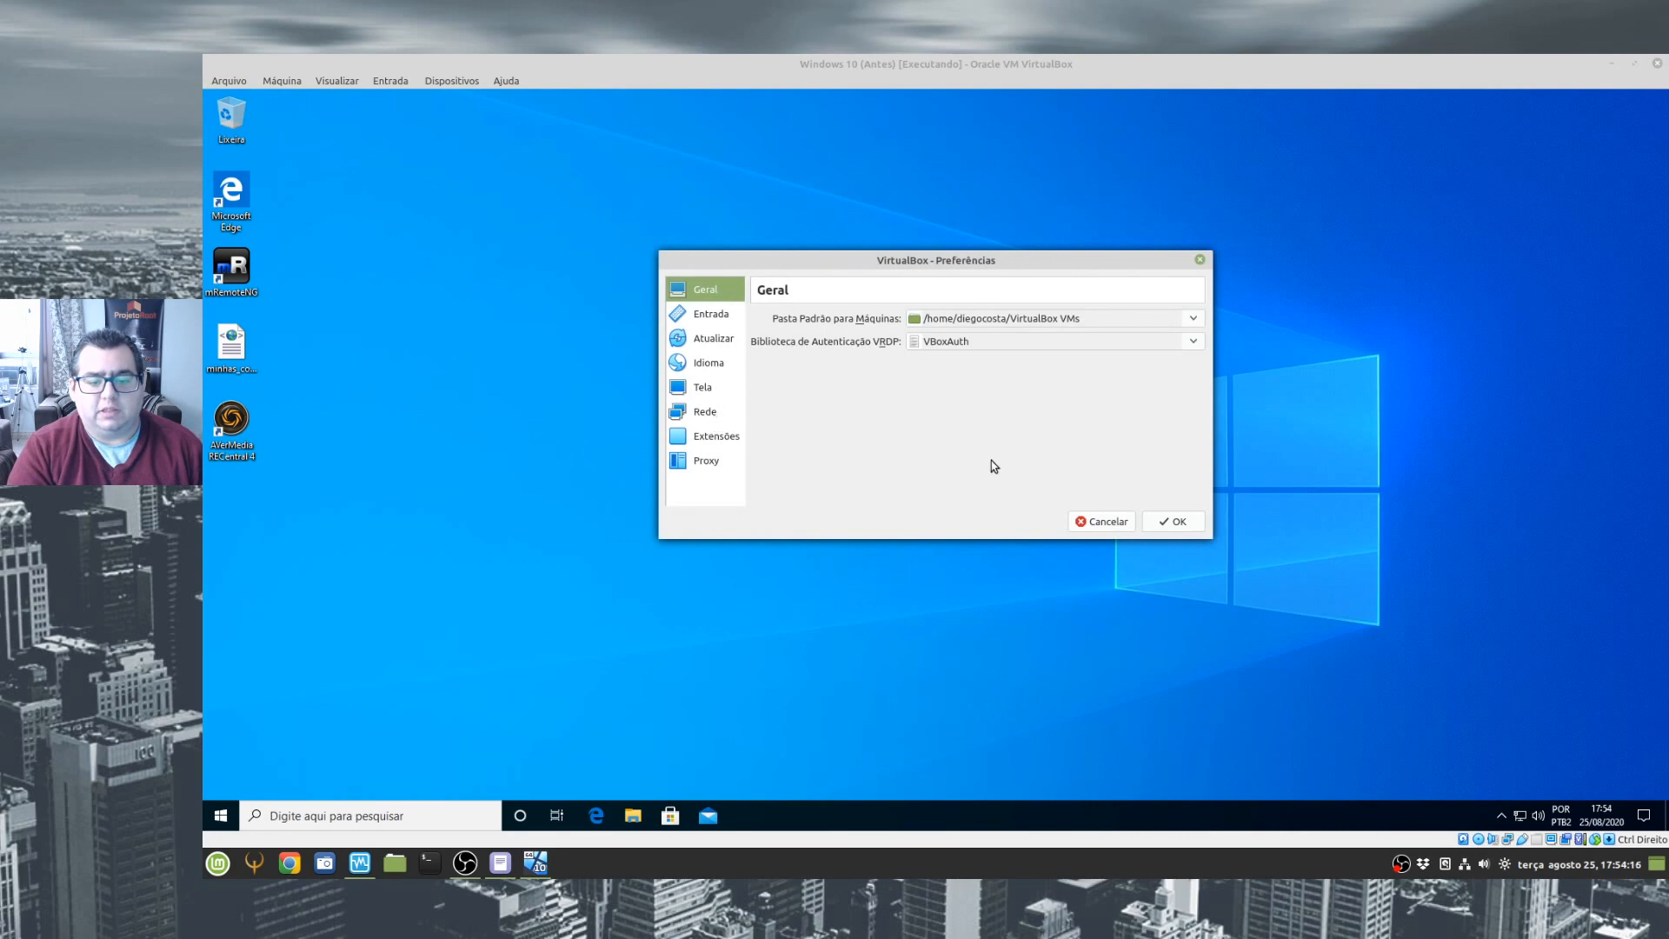
{"action": "left_click", "coordinate": [1094, 522]}
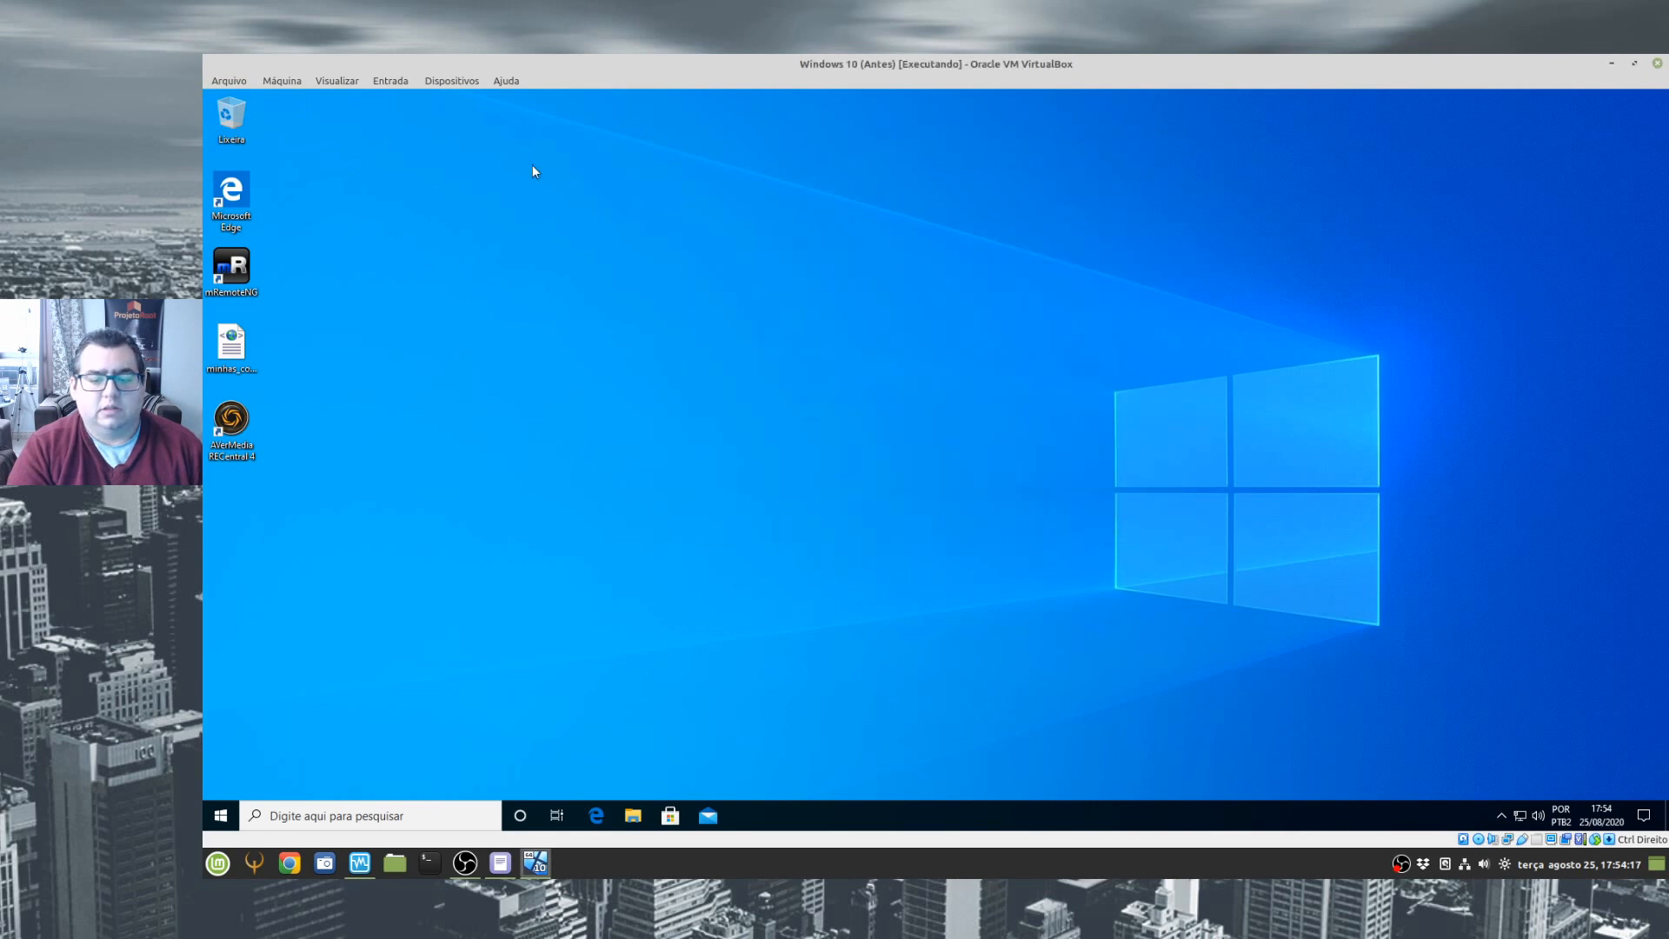
{"action": "left_click", "coordinate": [391, 80]}
{"action": "mouse_move", "coordinate": [593, 104]}
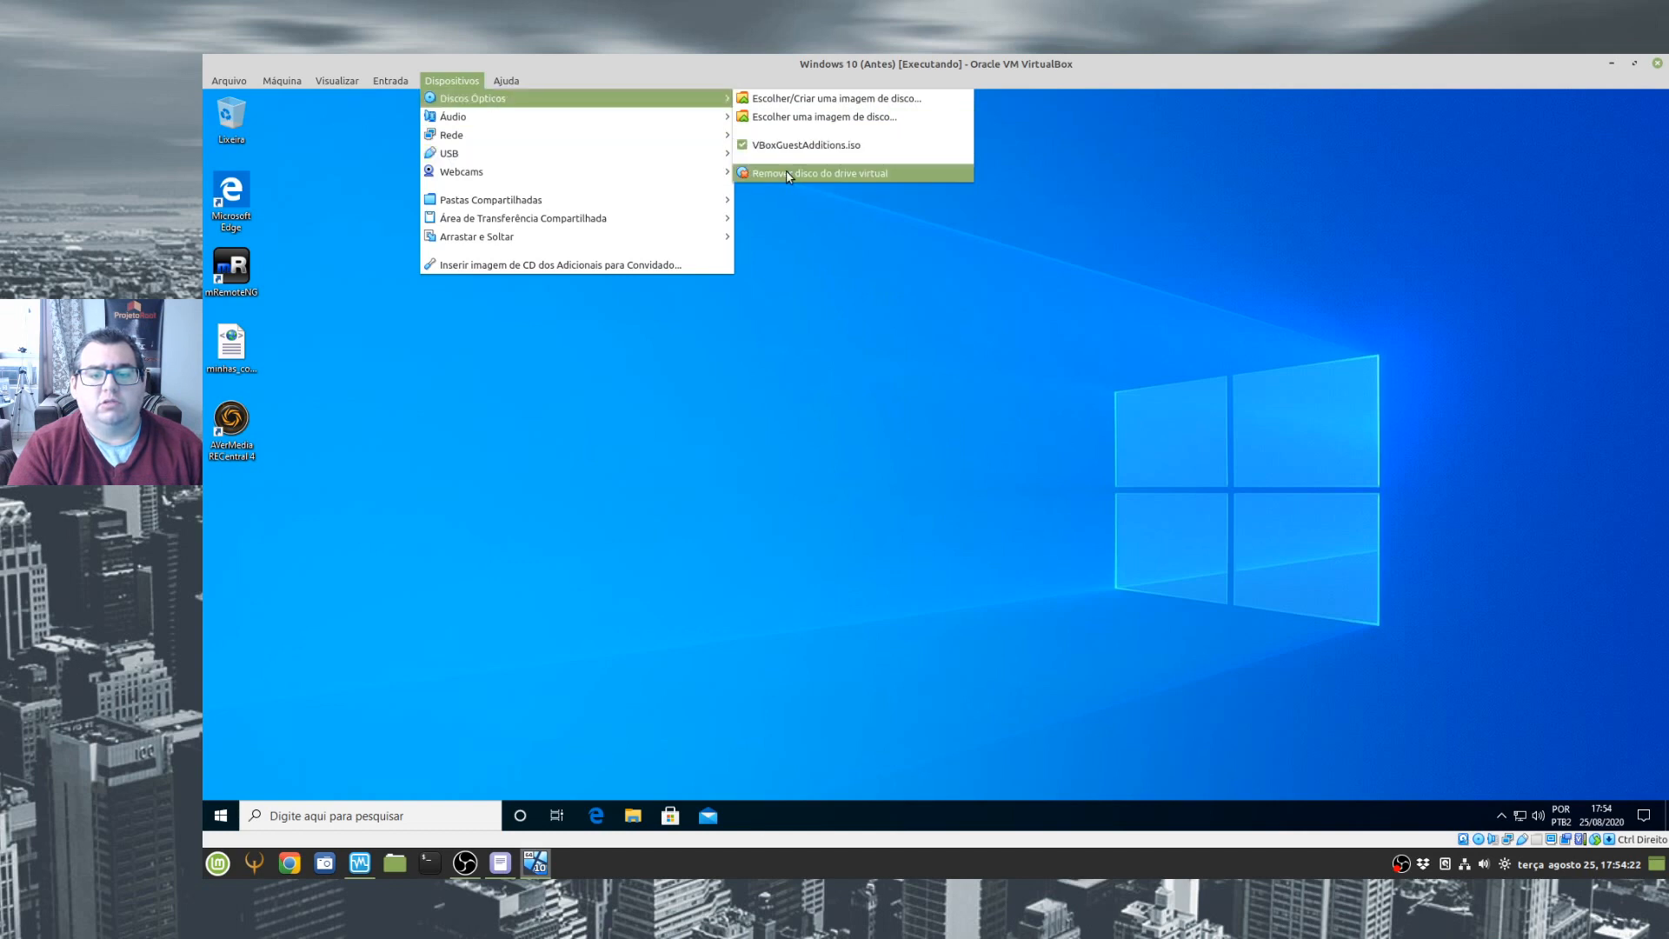
{"action": "left_click", "coordinate": [358, 256]}
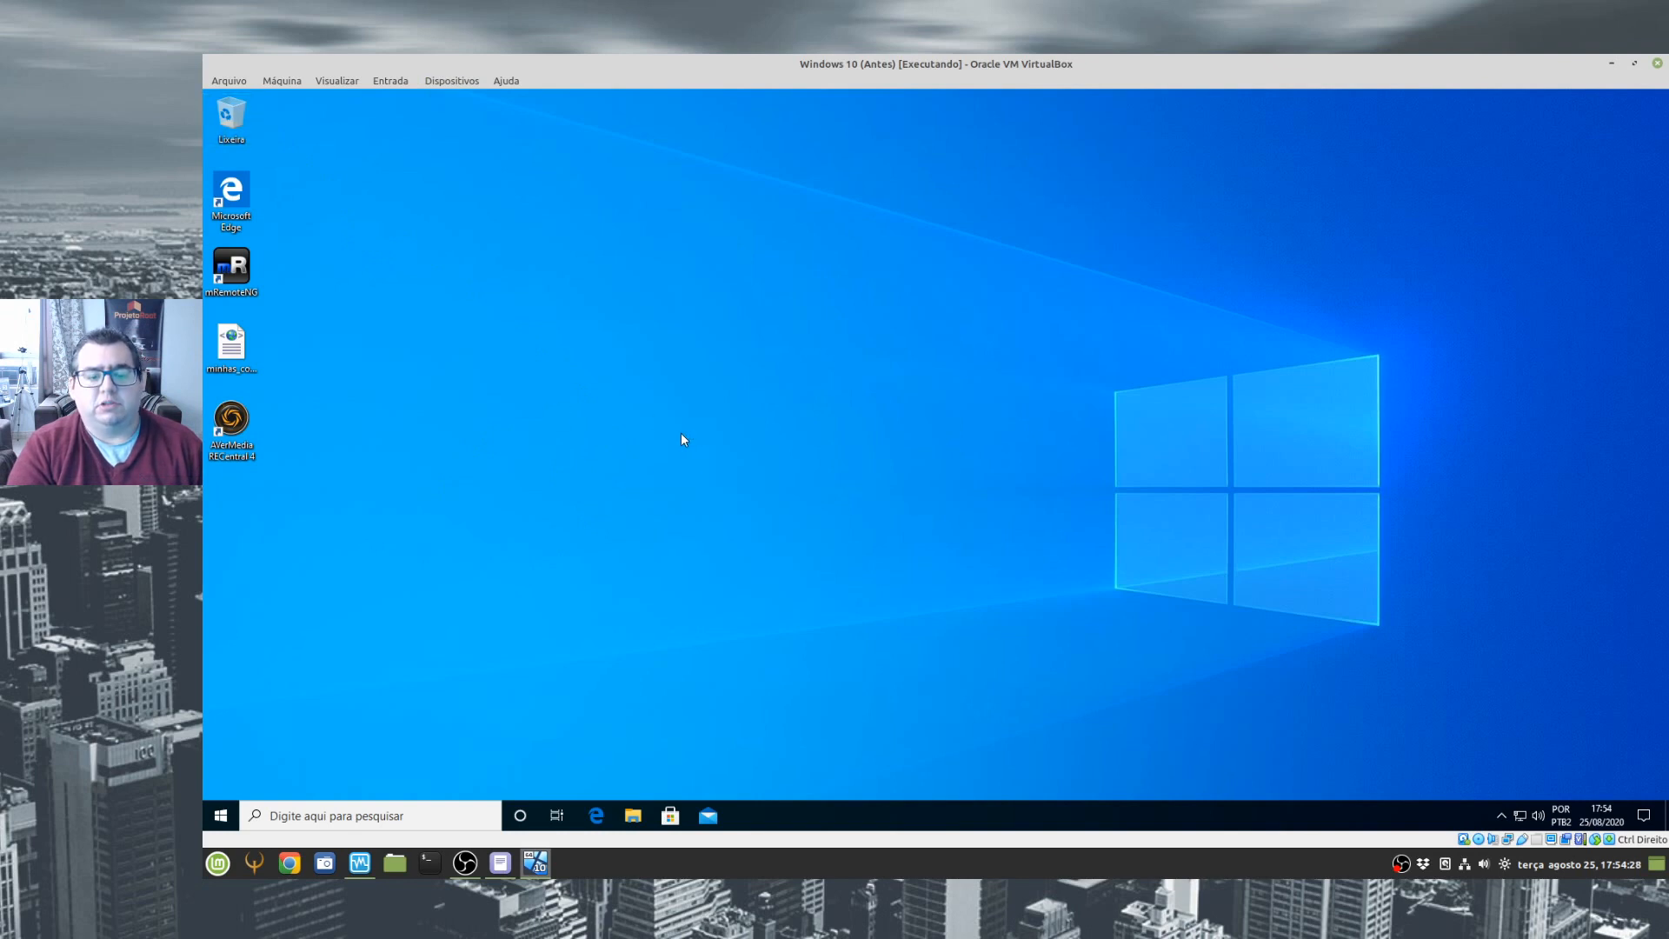
- Show Este Computador in the guest's File Explorer and remove the VBoxGuestAdditions.iso disc from the virtual optical drive
{"action": "key", "text": "Return"}
{"action": "left_click", "coordinate": [578, 461]}
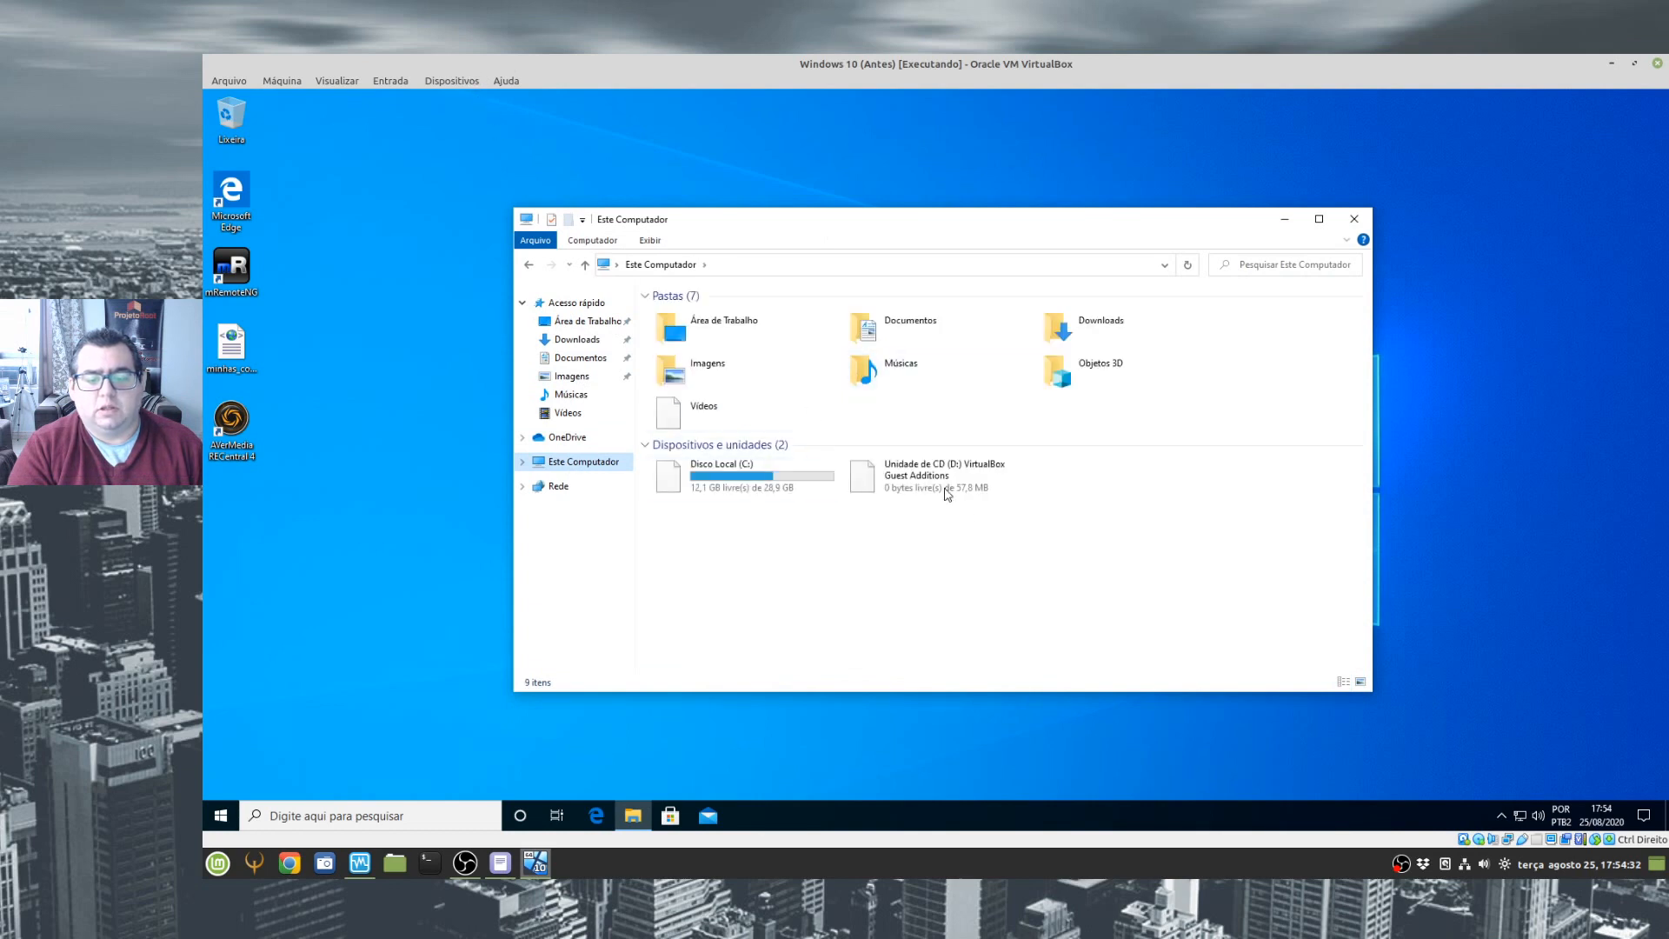
{"action": "left_click", "coordinate": [452, 81]}
{"action": "mouse_move", "coordinate": [712, 98]}
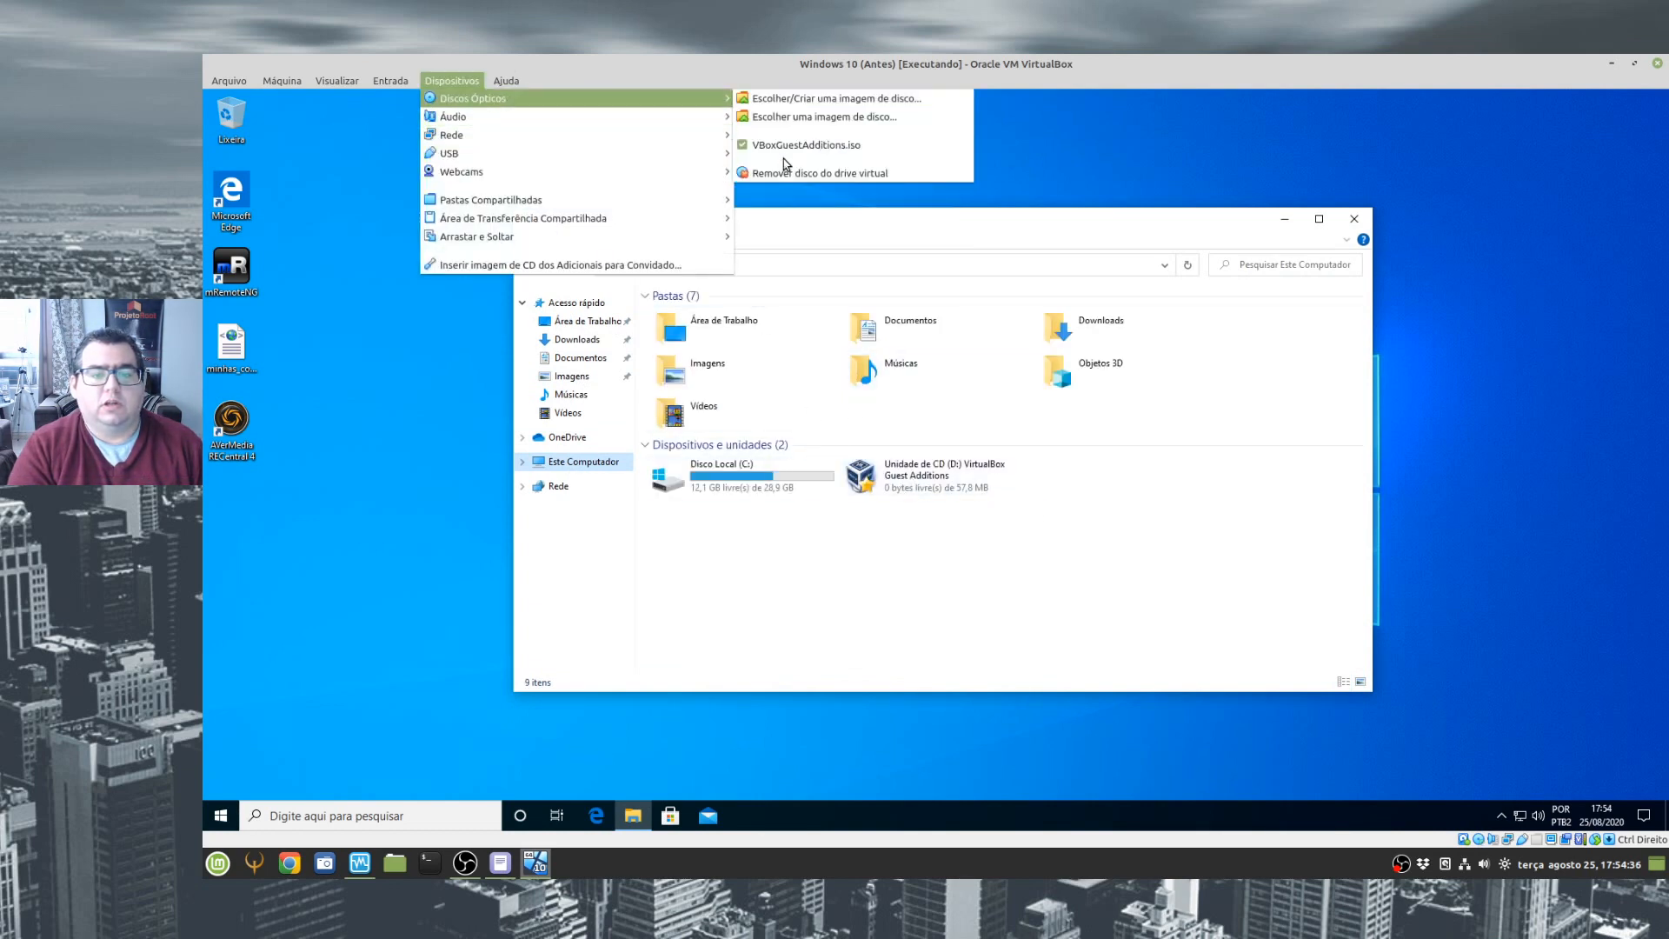
{"action": "left_click", "coordinate": [767, 173]}
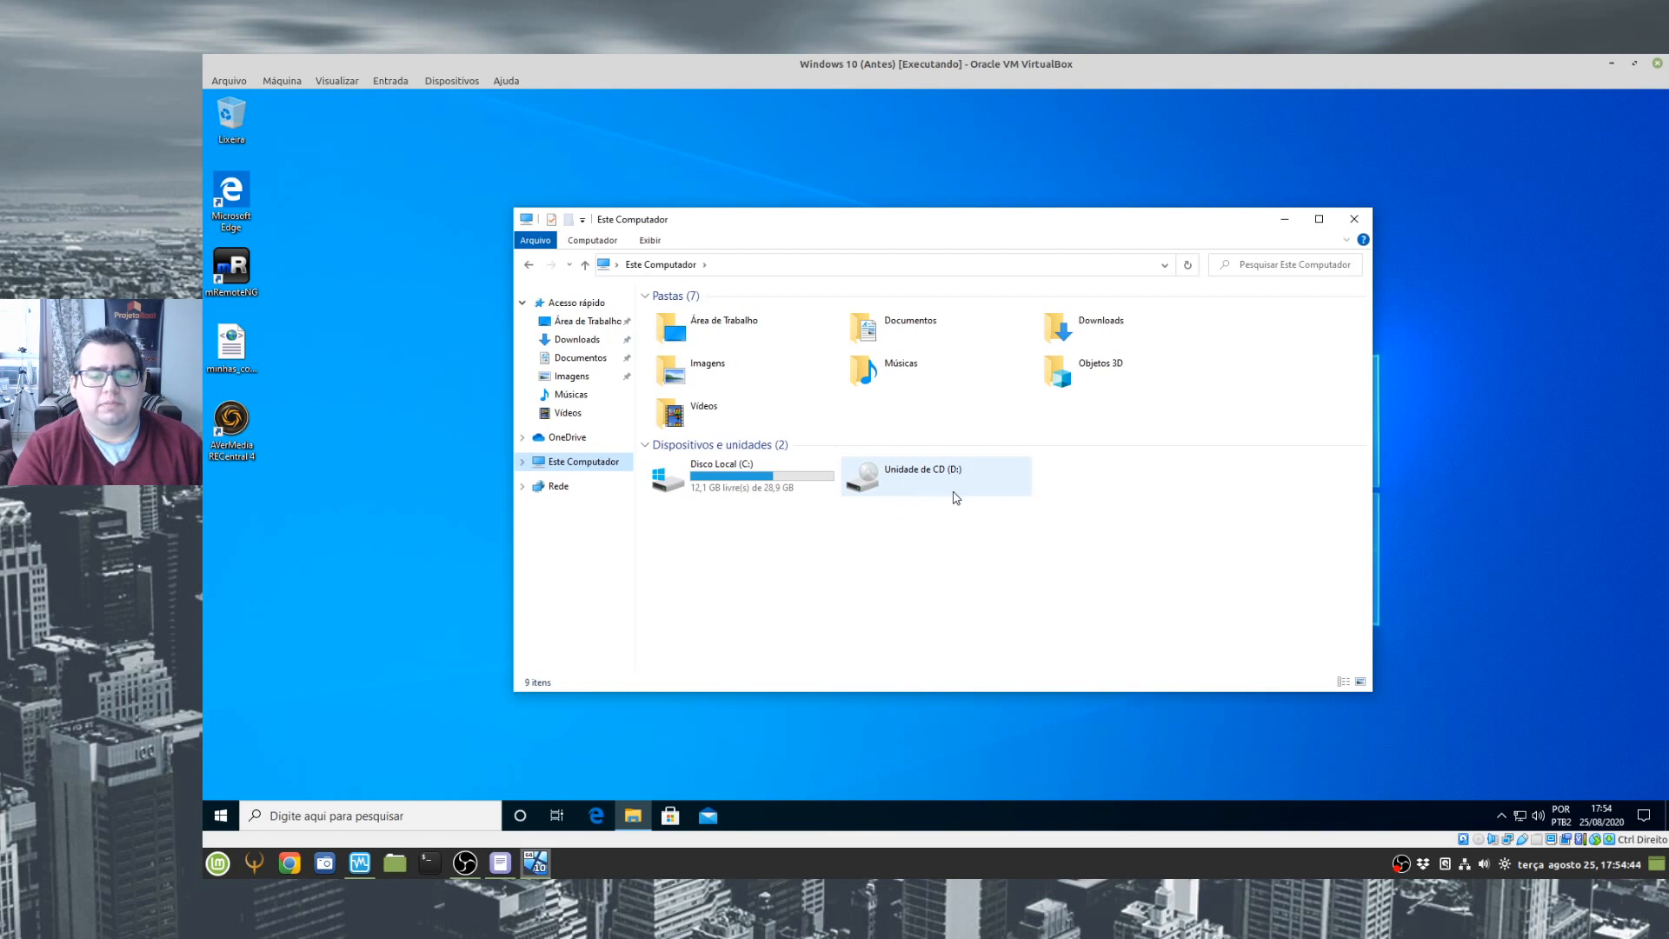
- Close File Explorer and shut down the Windows 10 guest
{"action": "left_click", "coordinate": [1353, 218]}
{"action": "left_click", "coordinate": [225, 820]}
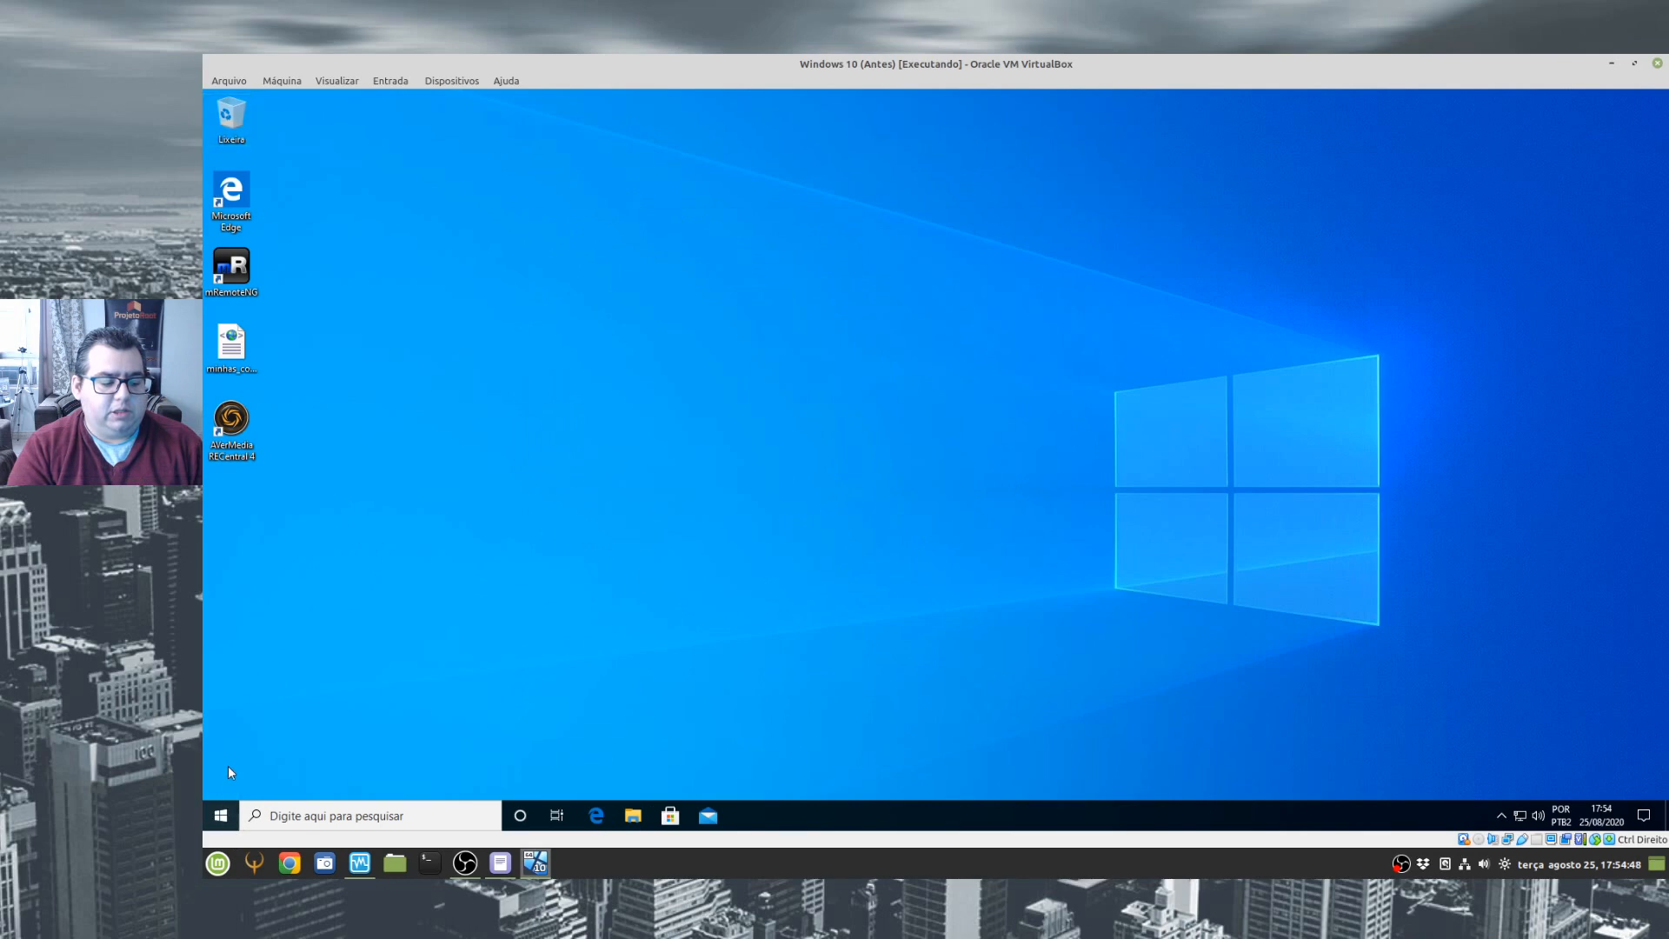
{"action": "left_click", "coordinate": [225, 780]}
{"action": "left_click", "coordinate": [246, 665]}
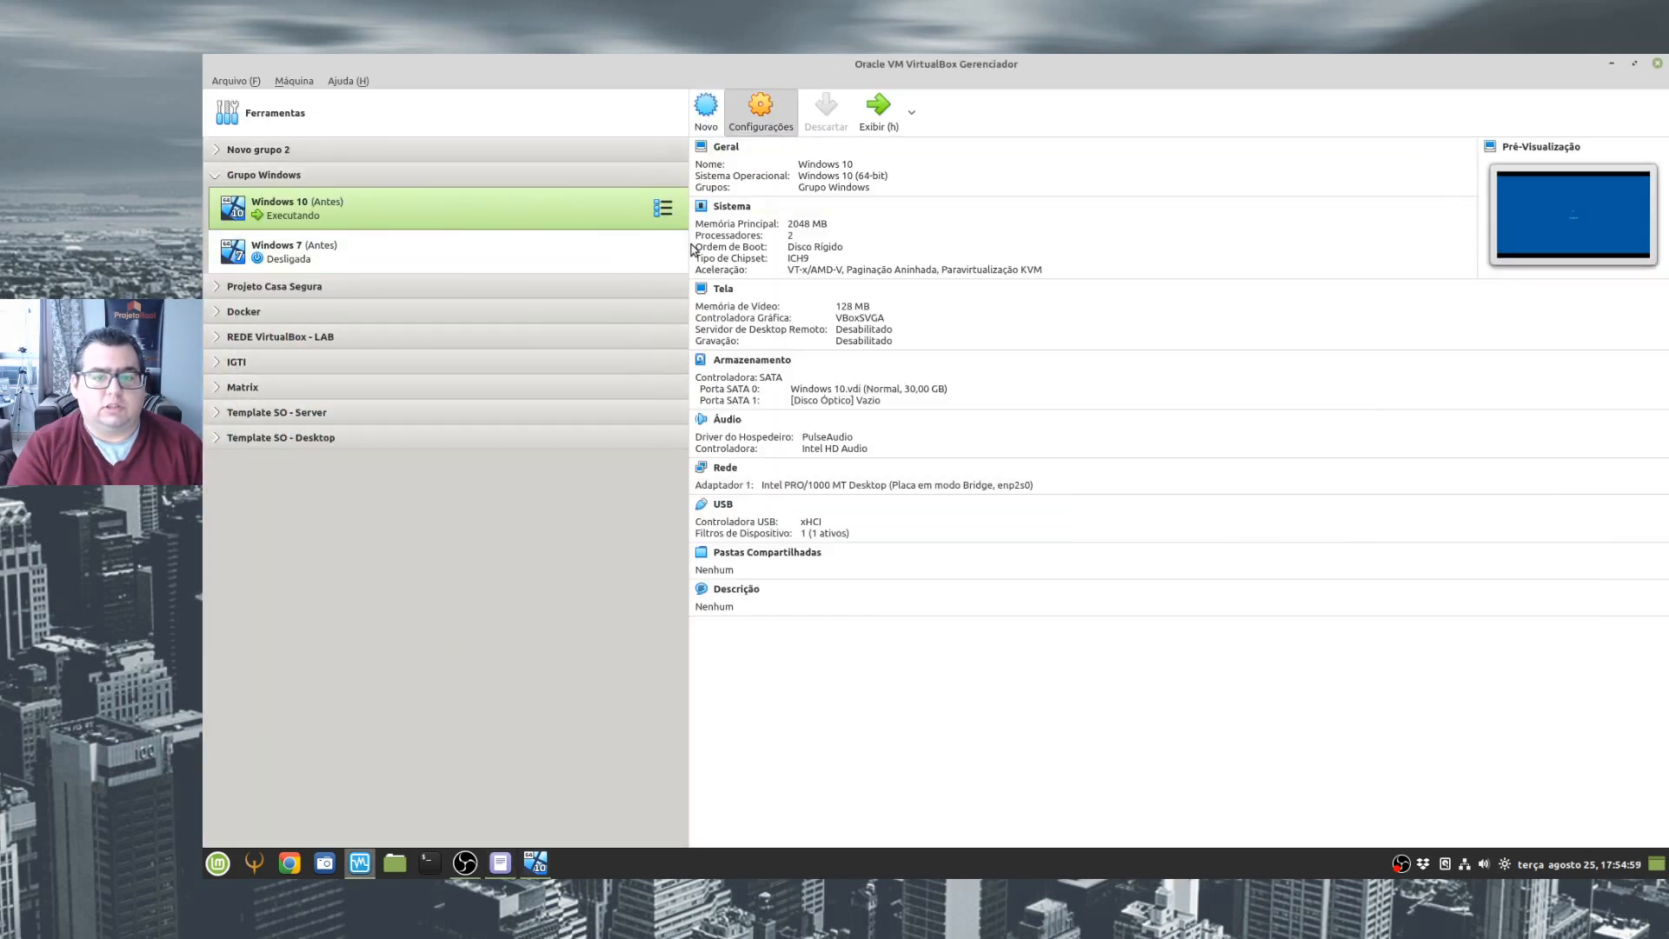
- Reload the changed machine settings and remove the empty optical drive from the SATA controller in the Windows 10 machine's storage settings
{"action": "left_click", "coordinate": [626, 337]}
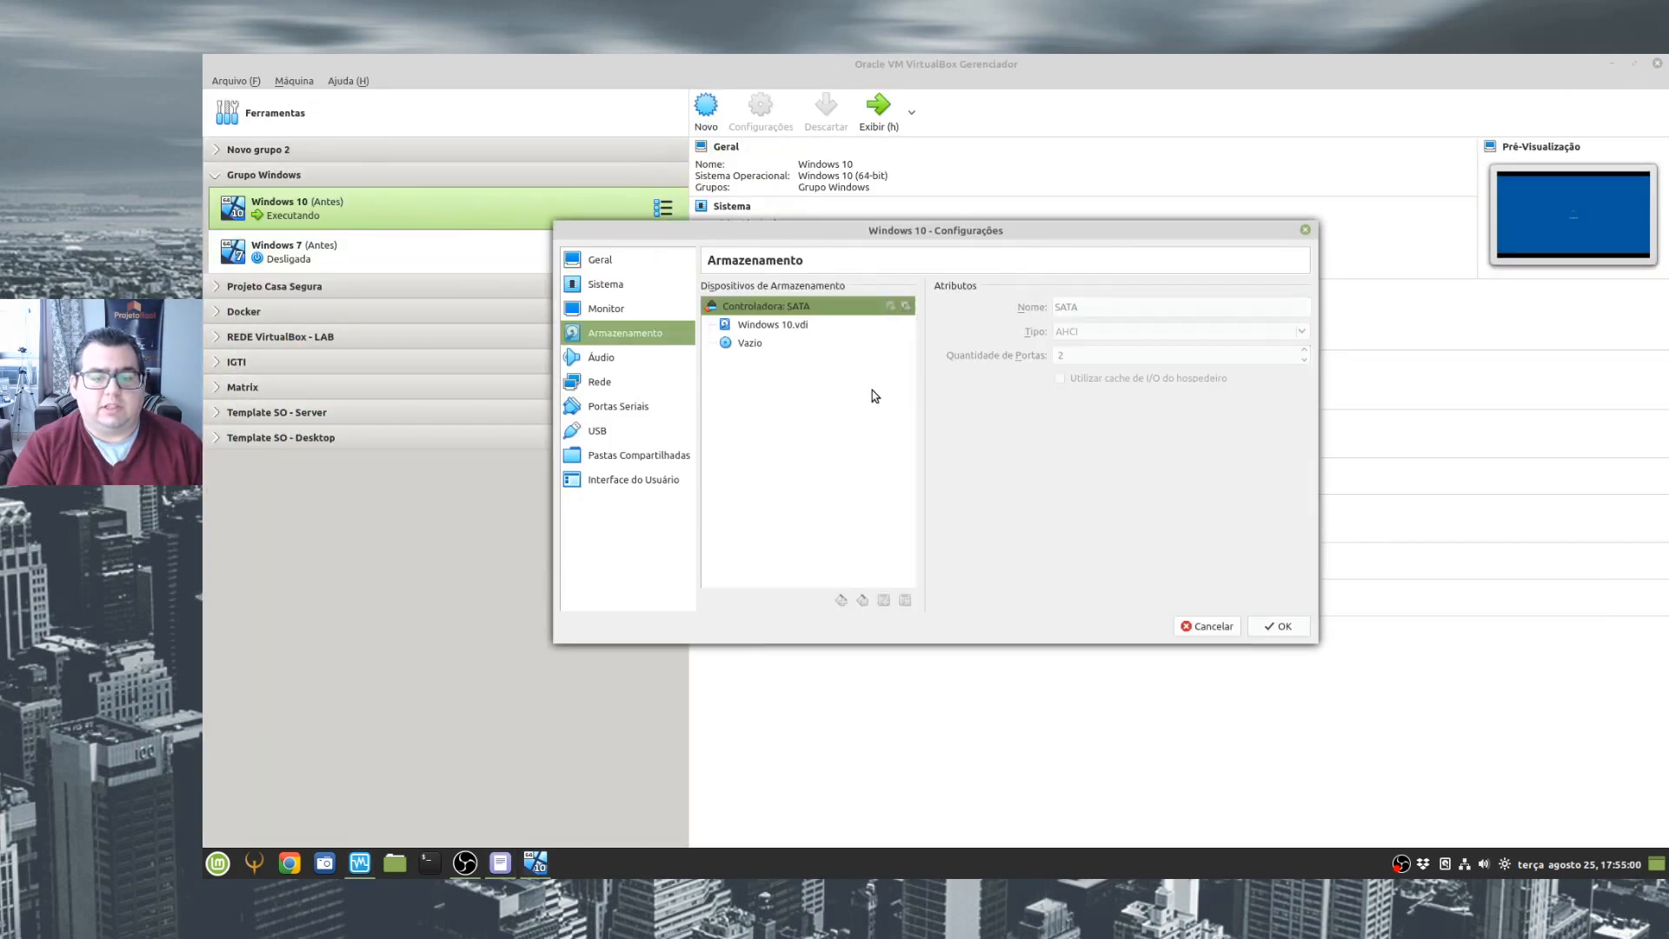
{"action": "left_click", "coordinate": [758, 348]}
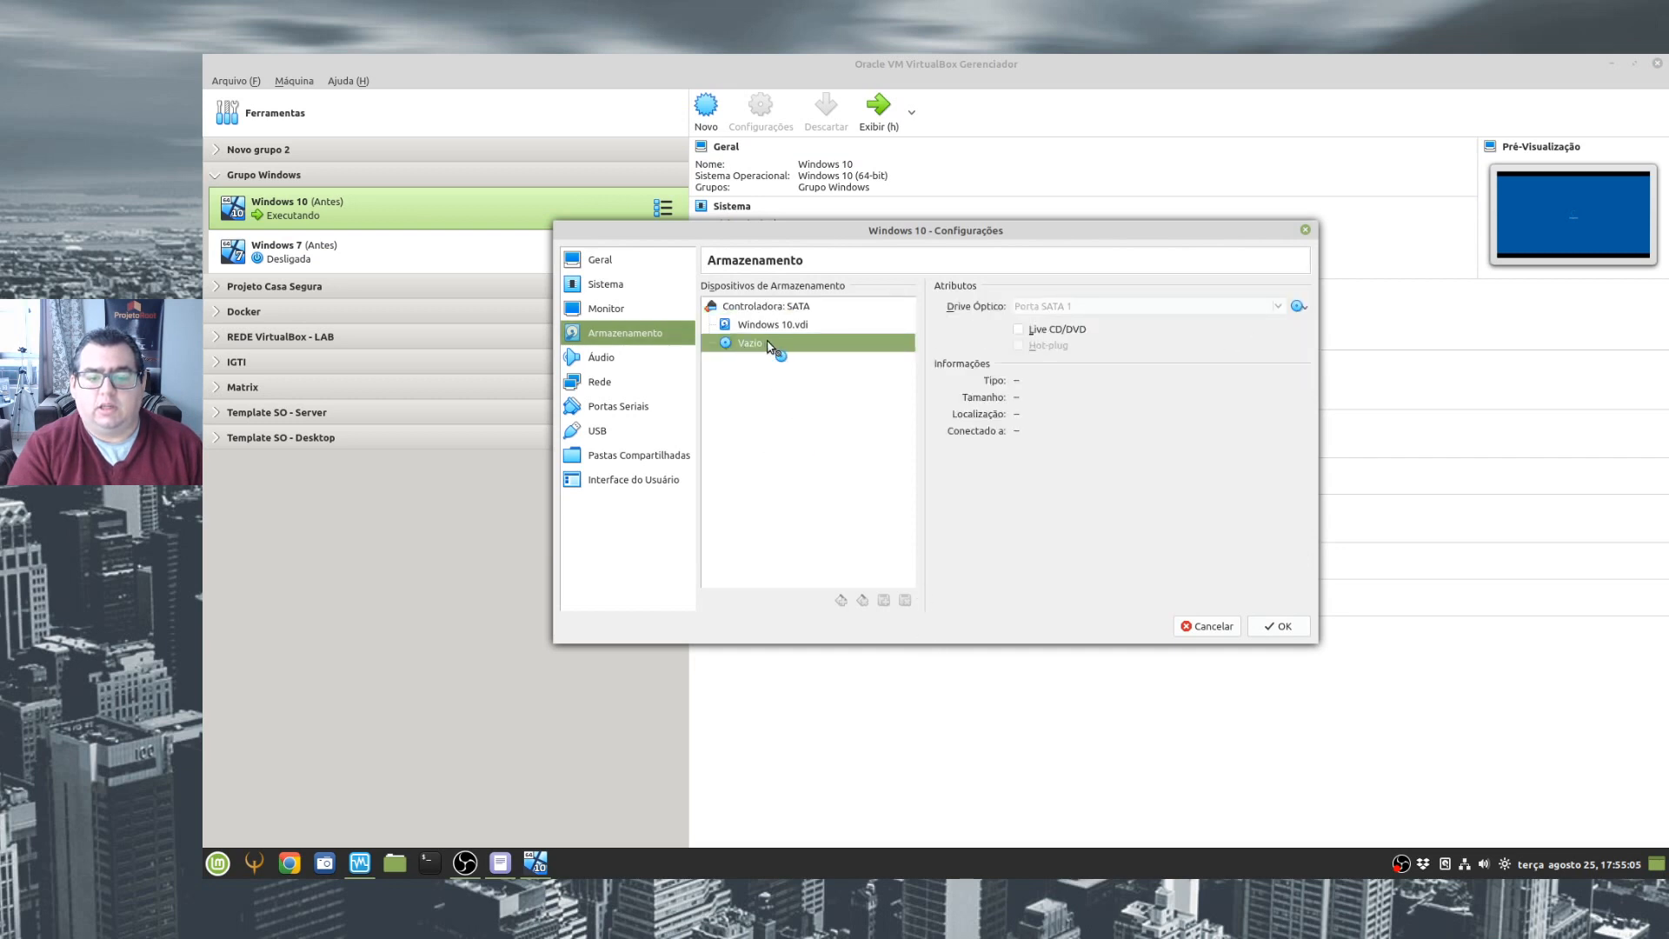
{"action": "left_click", "coordinate": [1298, 307]}
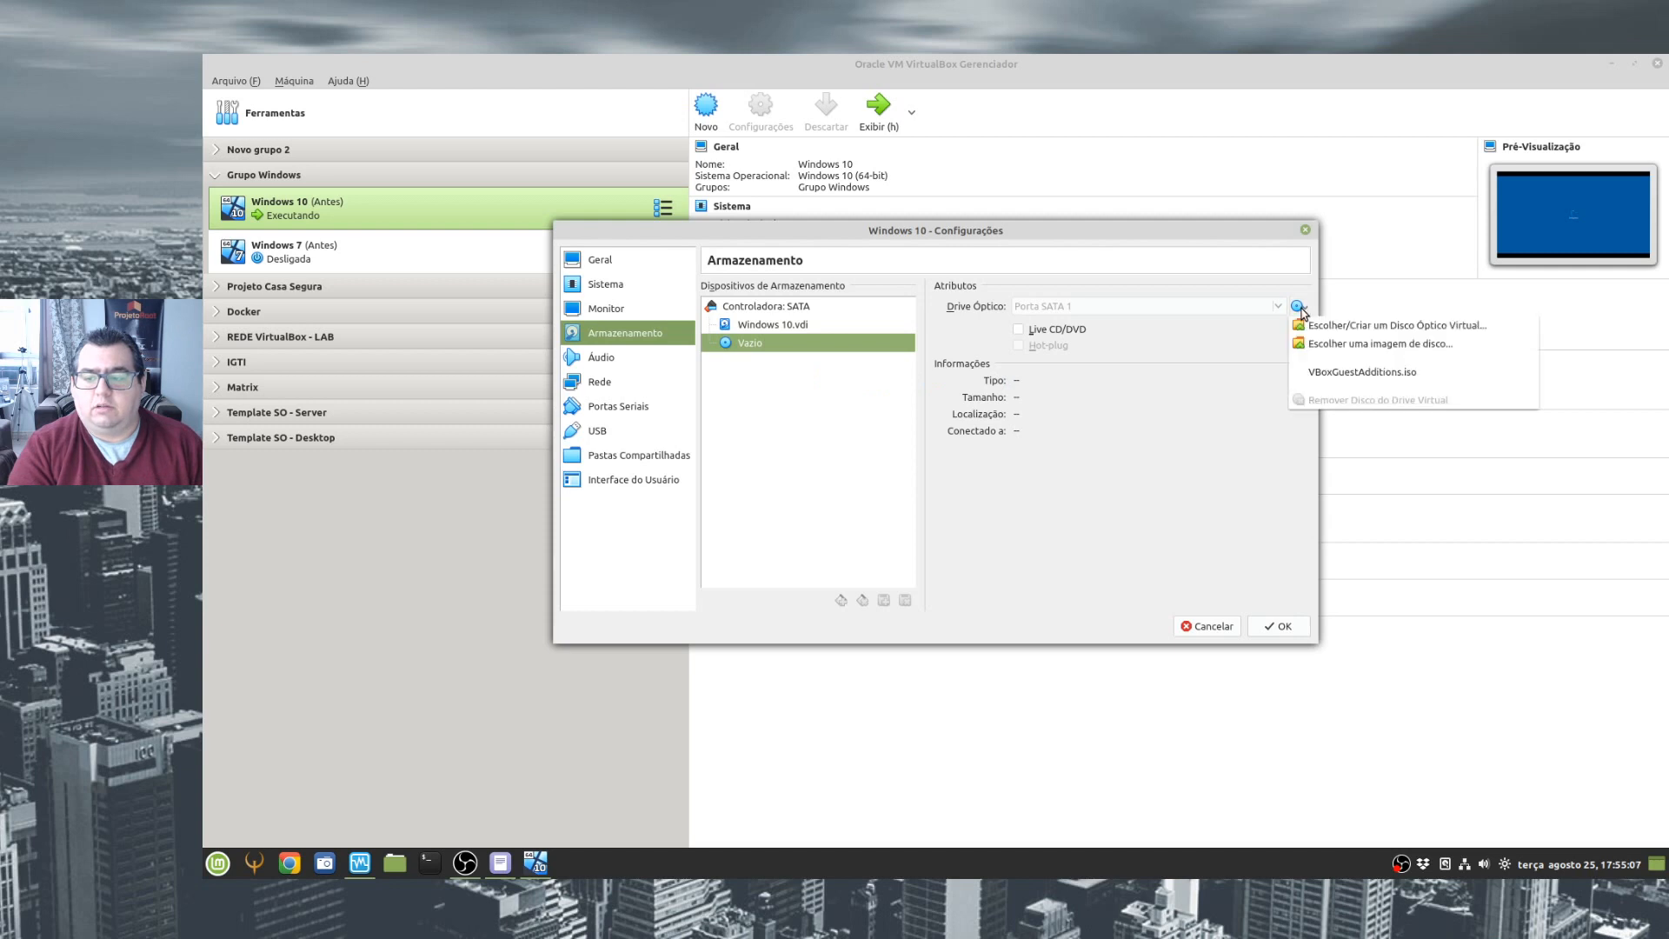
{"action": "left_click", "coordinate": [1103, 487]}
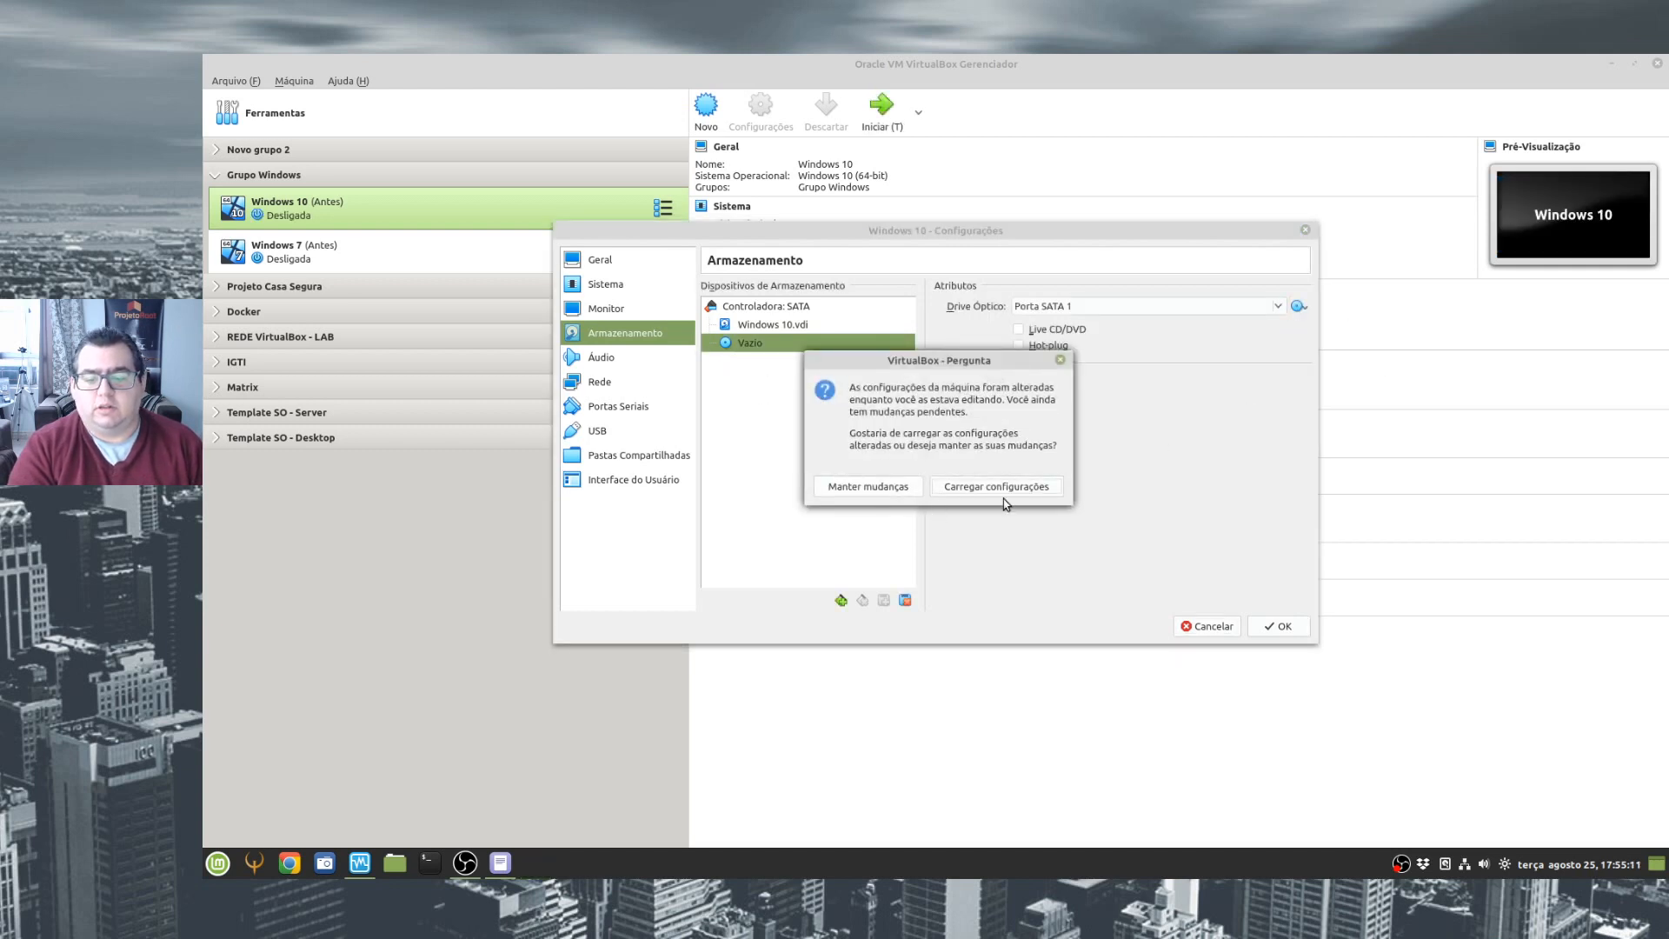
{"action": "left_click", "coordinate": [1000, 490]}
{"action": "left_click", "coordinate": [763, 344]}
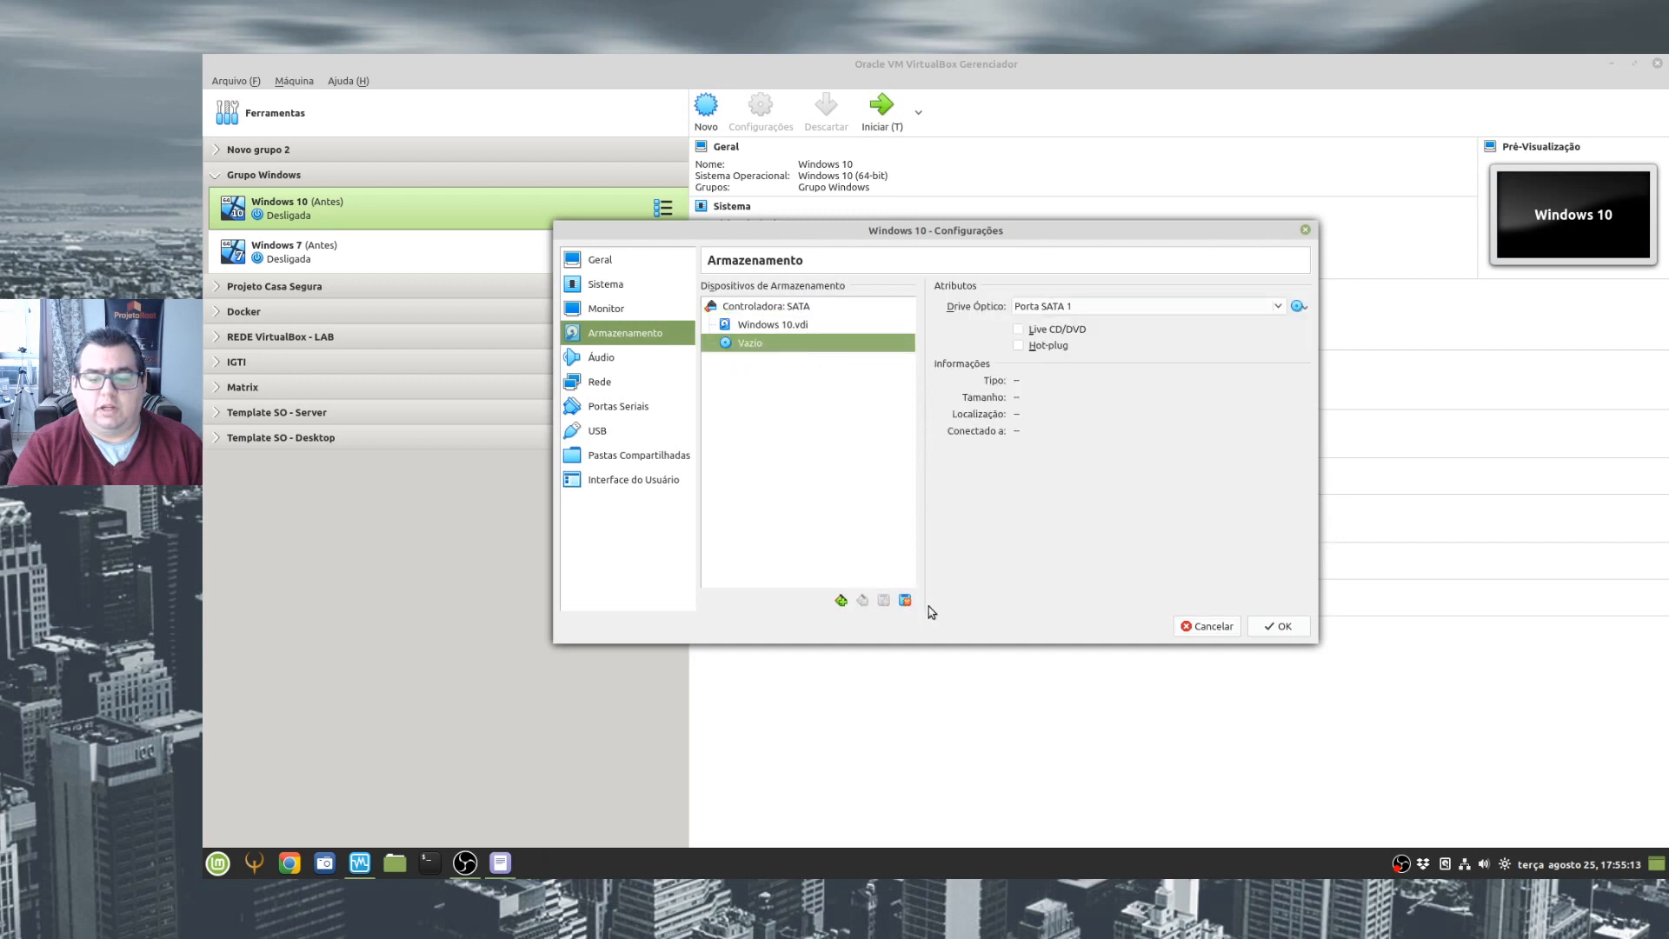
{"action": "left_click", "coordinate": [905, 600]}
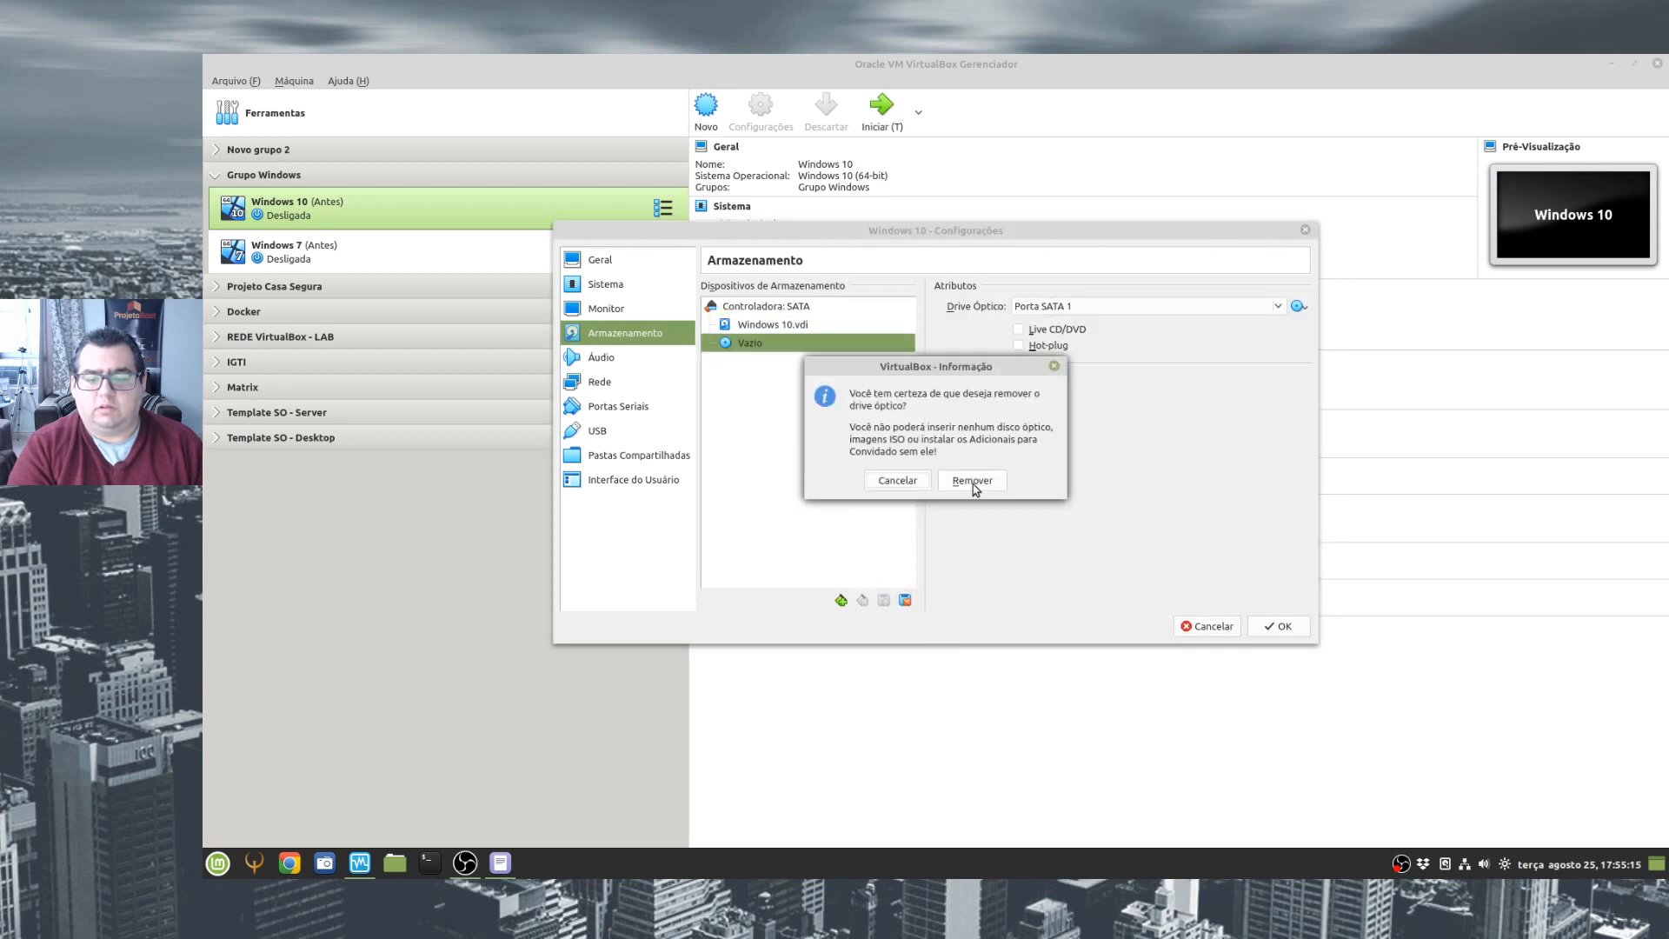
{"action": "left_click", "coordinate": [971, 483]}
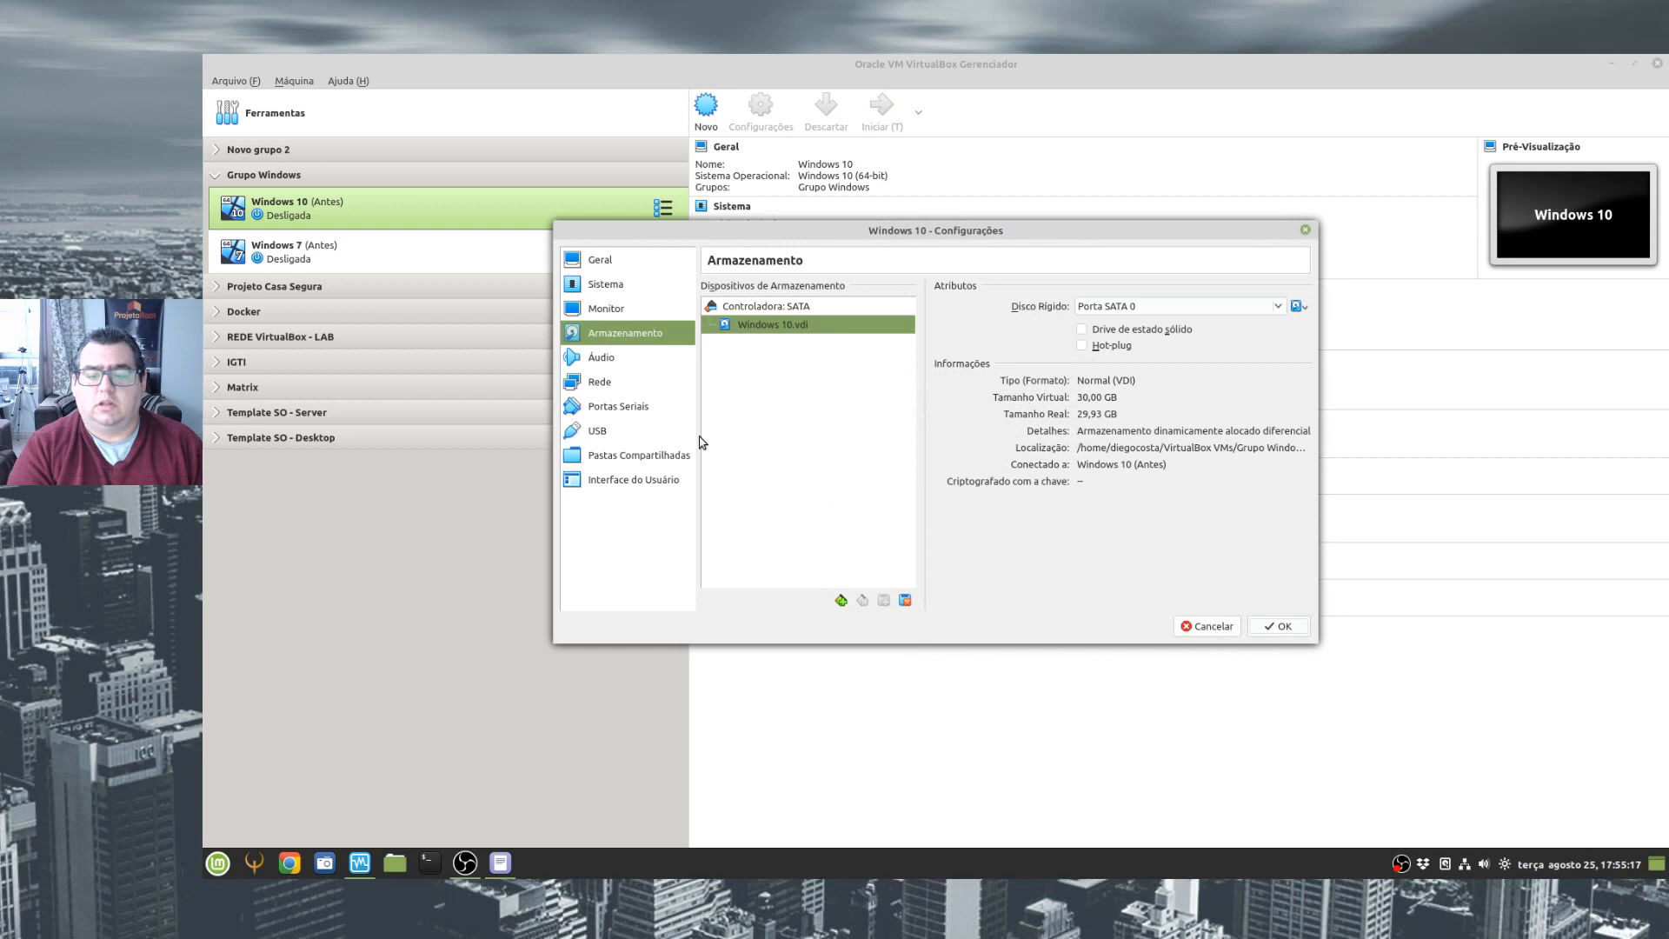
{"action": "key", "text": "Return"}
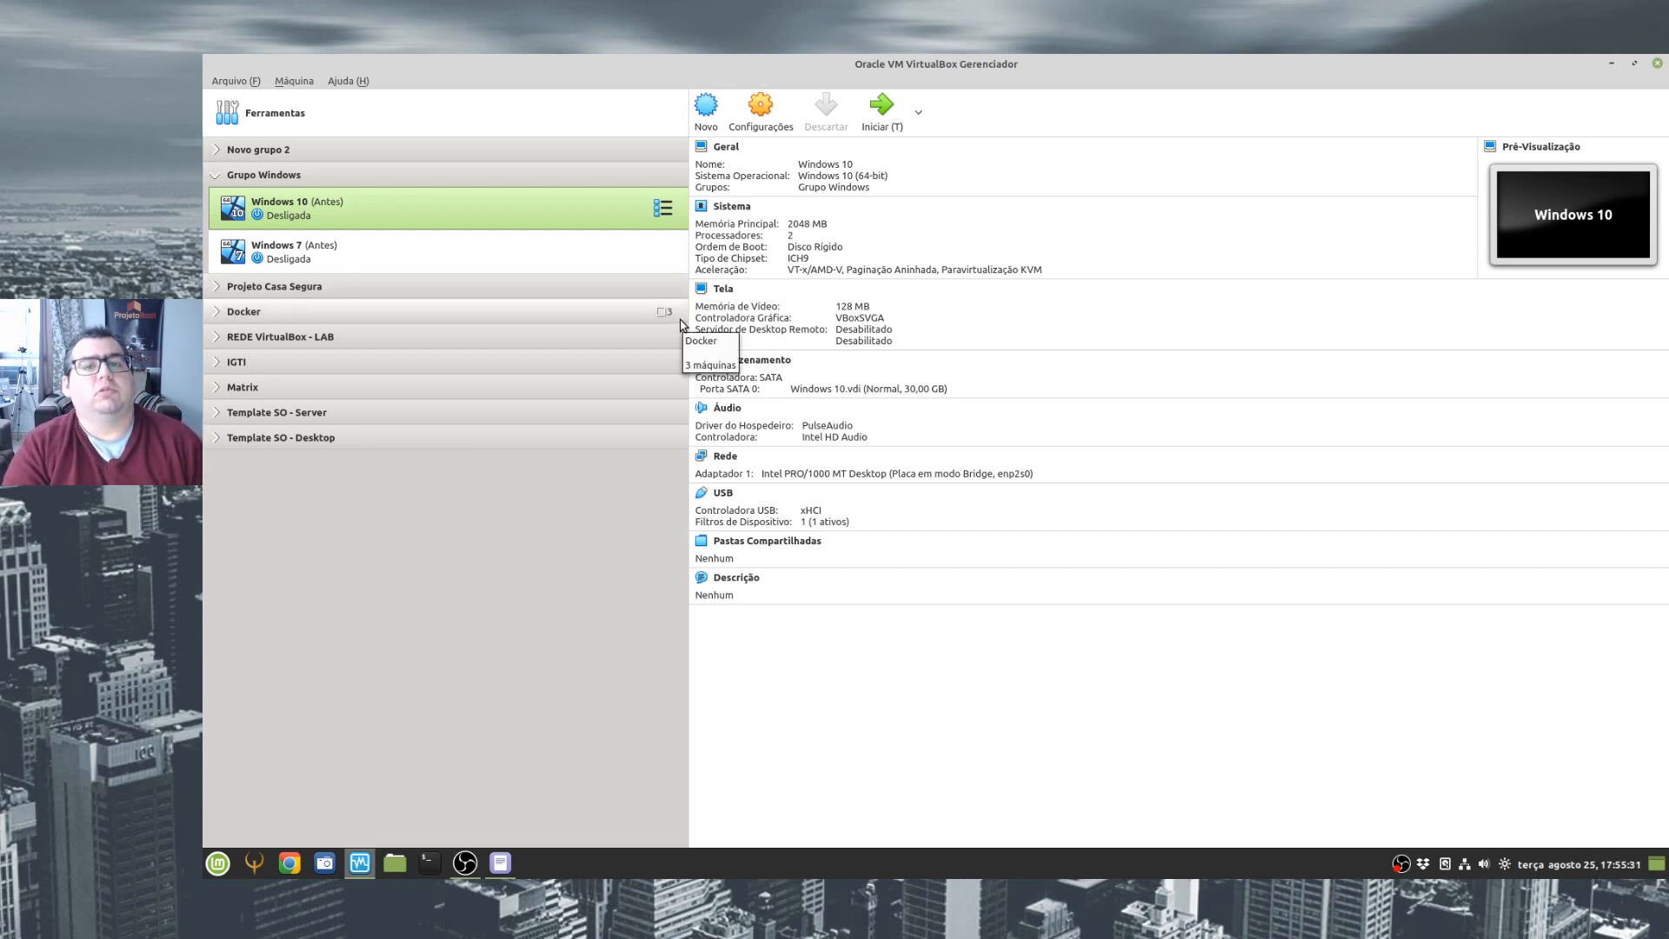
- Collapse Grupo Windows, insert VBoxGuestAdditions.iso into the running LinuxMint-20.04 machine's optical drive and check that the disc is selected
{"action": "left_click", "coordinate": [211, 181]}
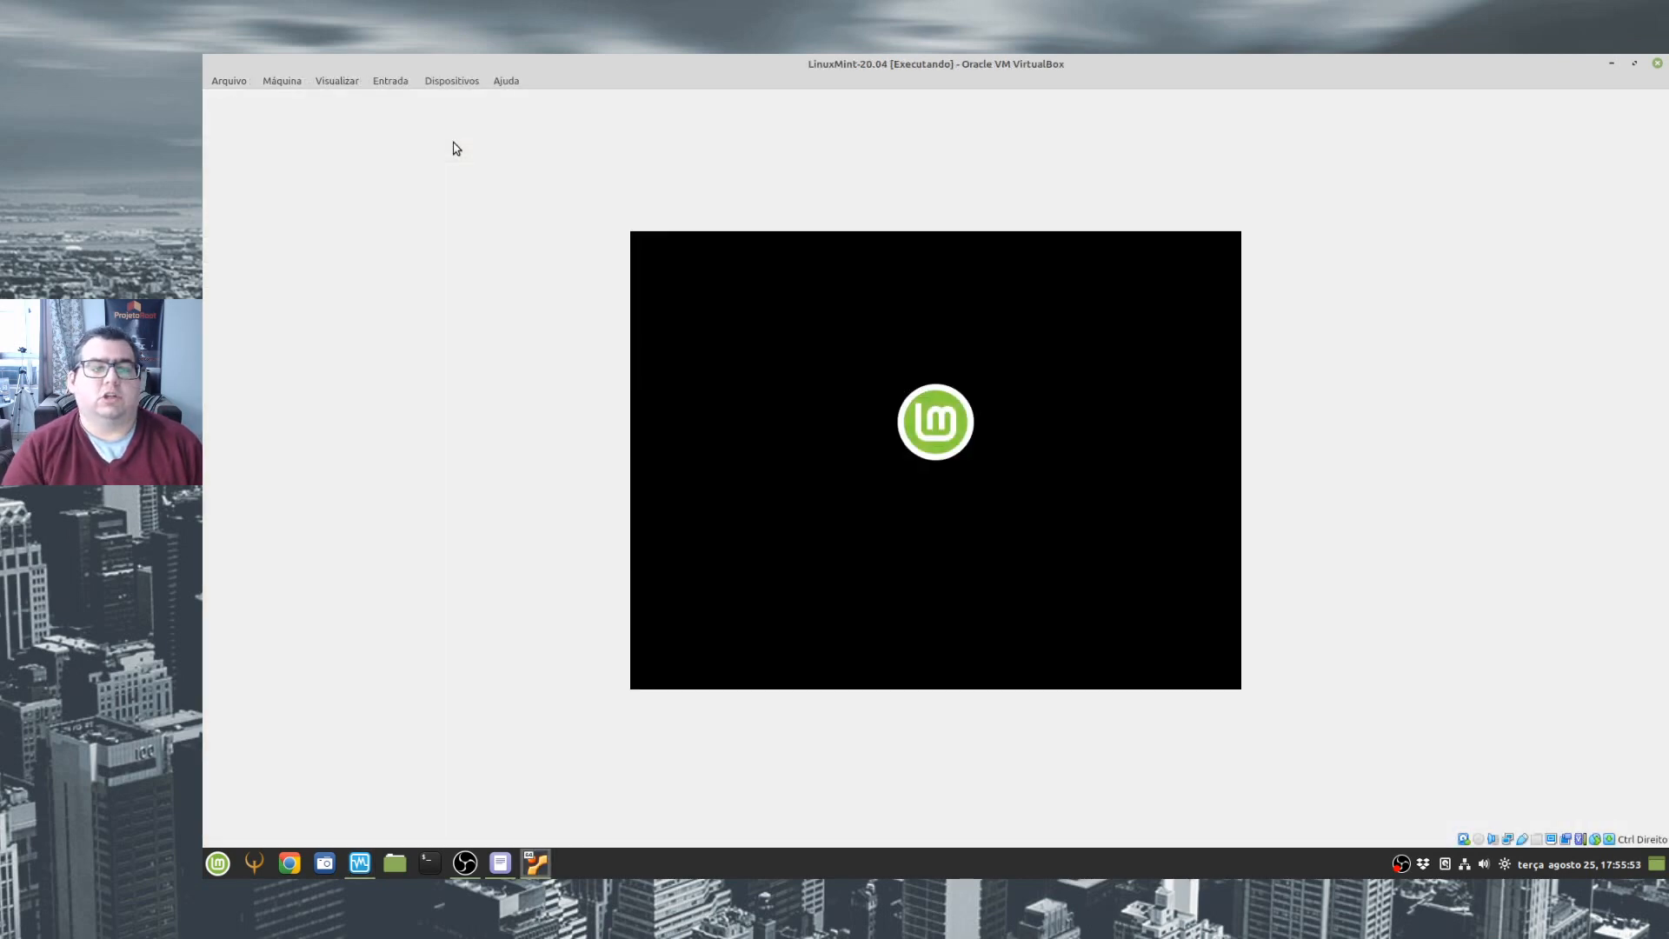
{"action": "left_click", "coordinate": [463, 80]}
{"action": "mouse_move", "coordinate": [569, 102]}
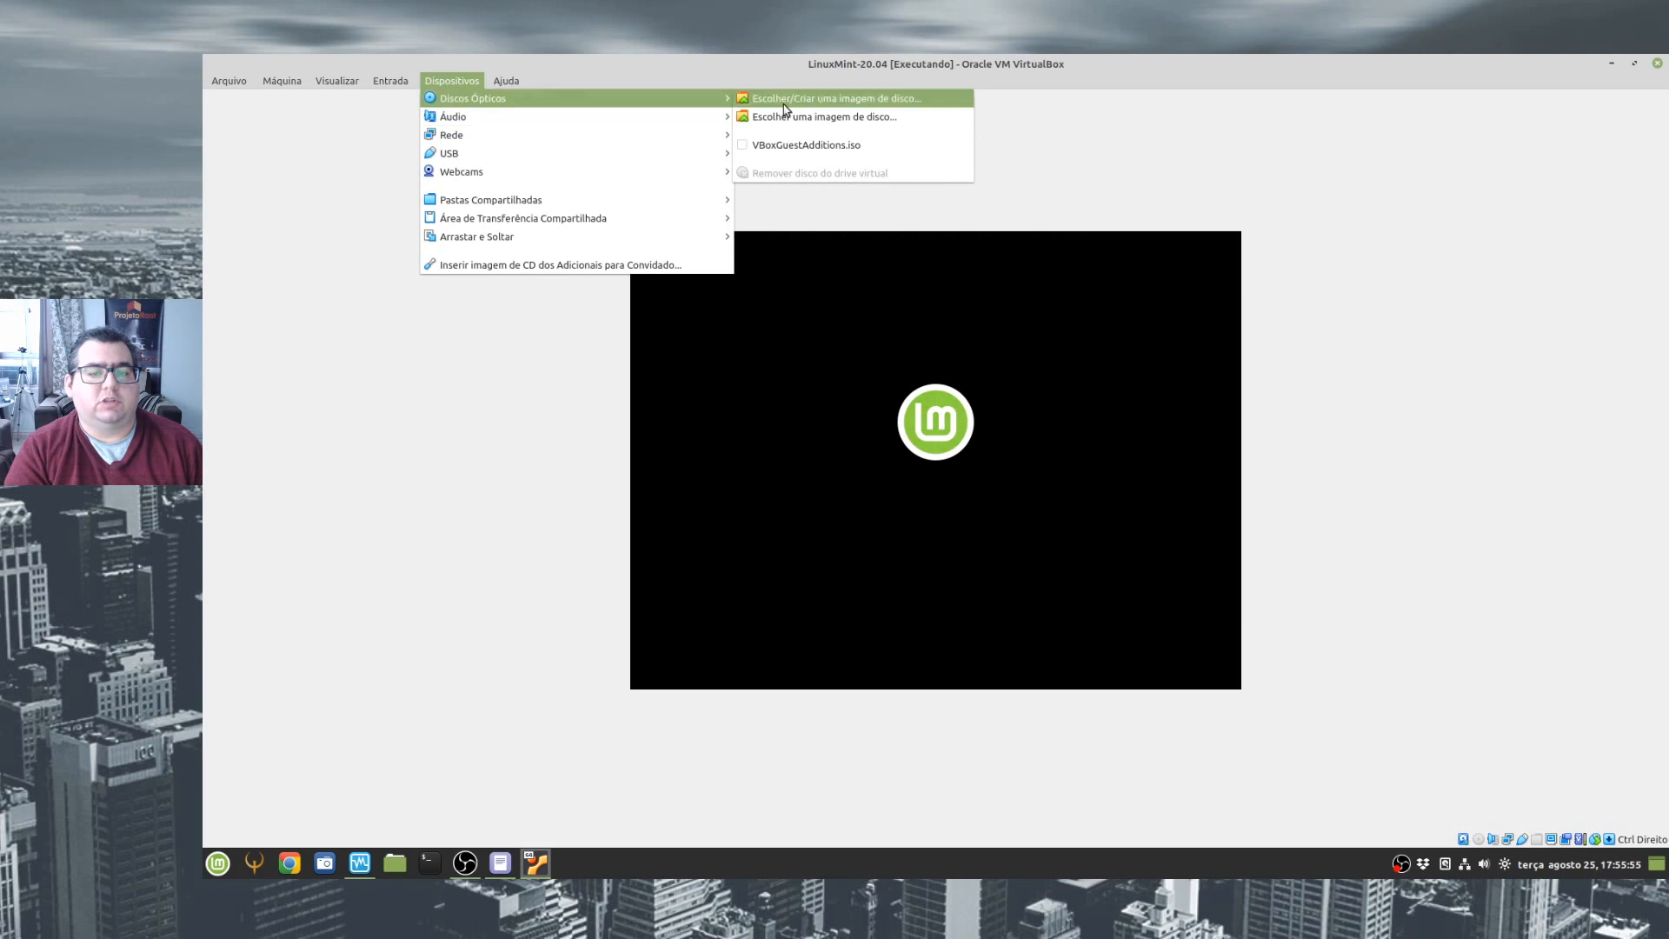
{"action": "left_click", "coordinate": [754, 145]}
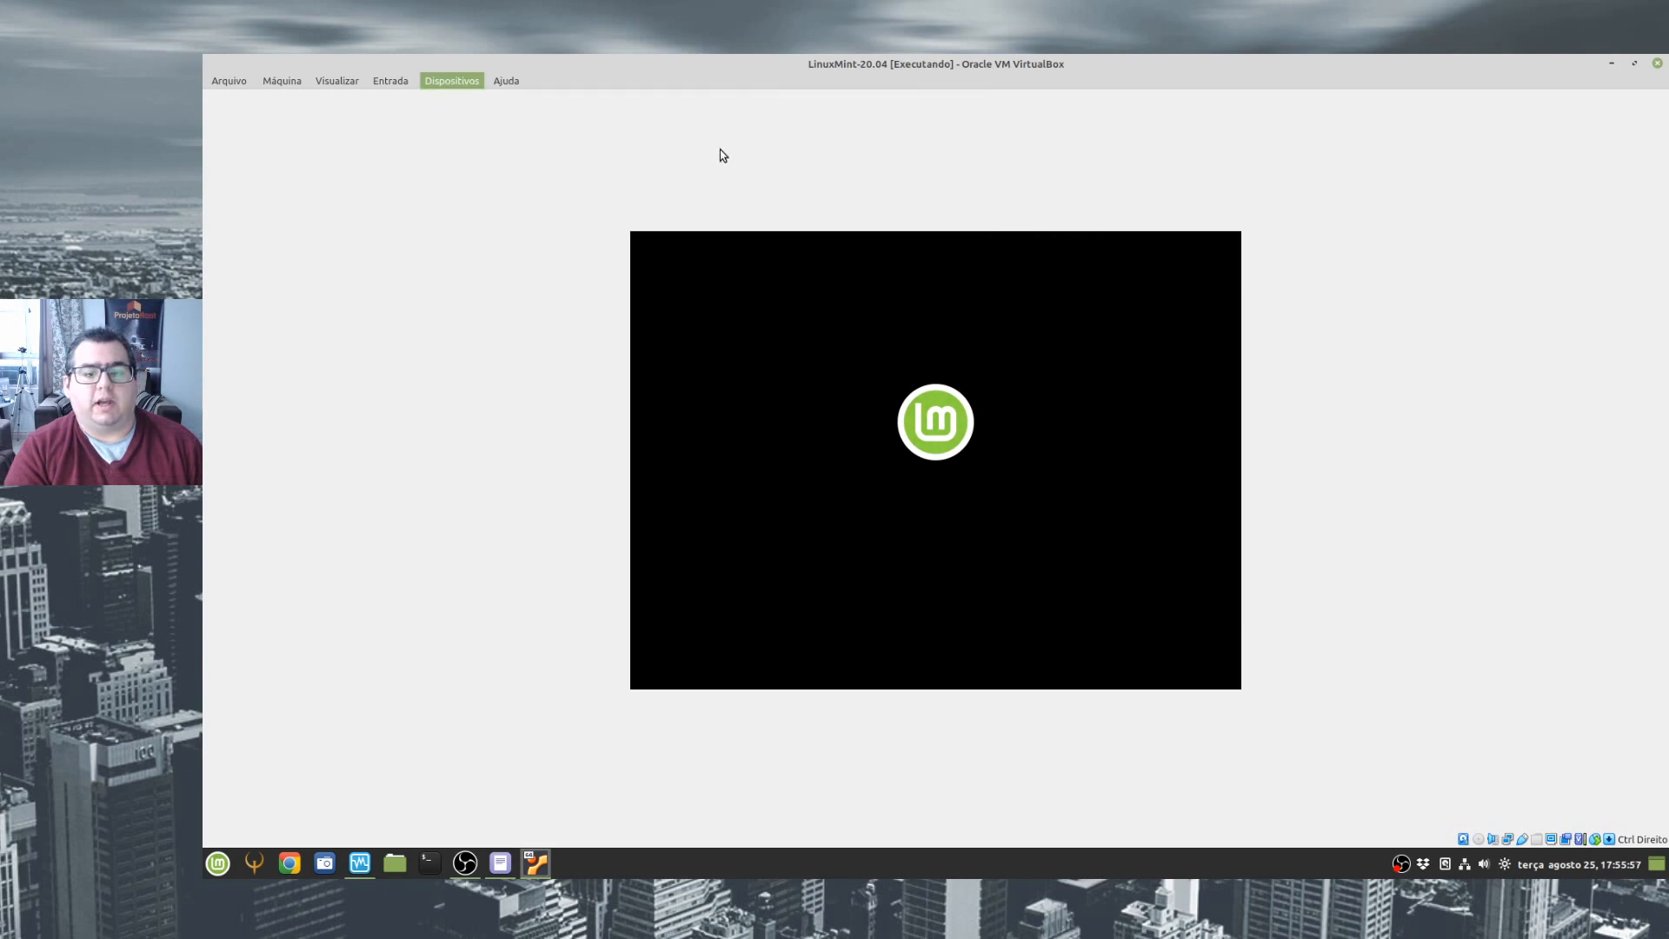
{"action": "left_click", "coordinate": [458, 83]}
{"action": "mouse_move", "coordinate": [542, 102]}
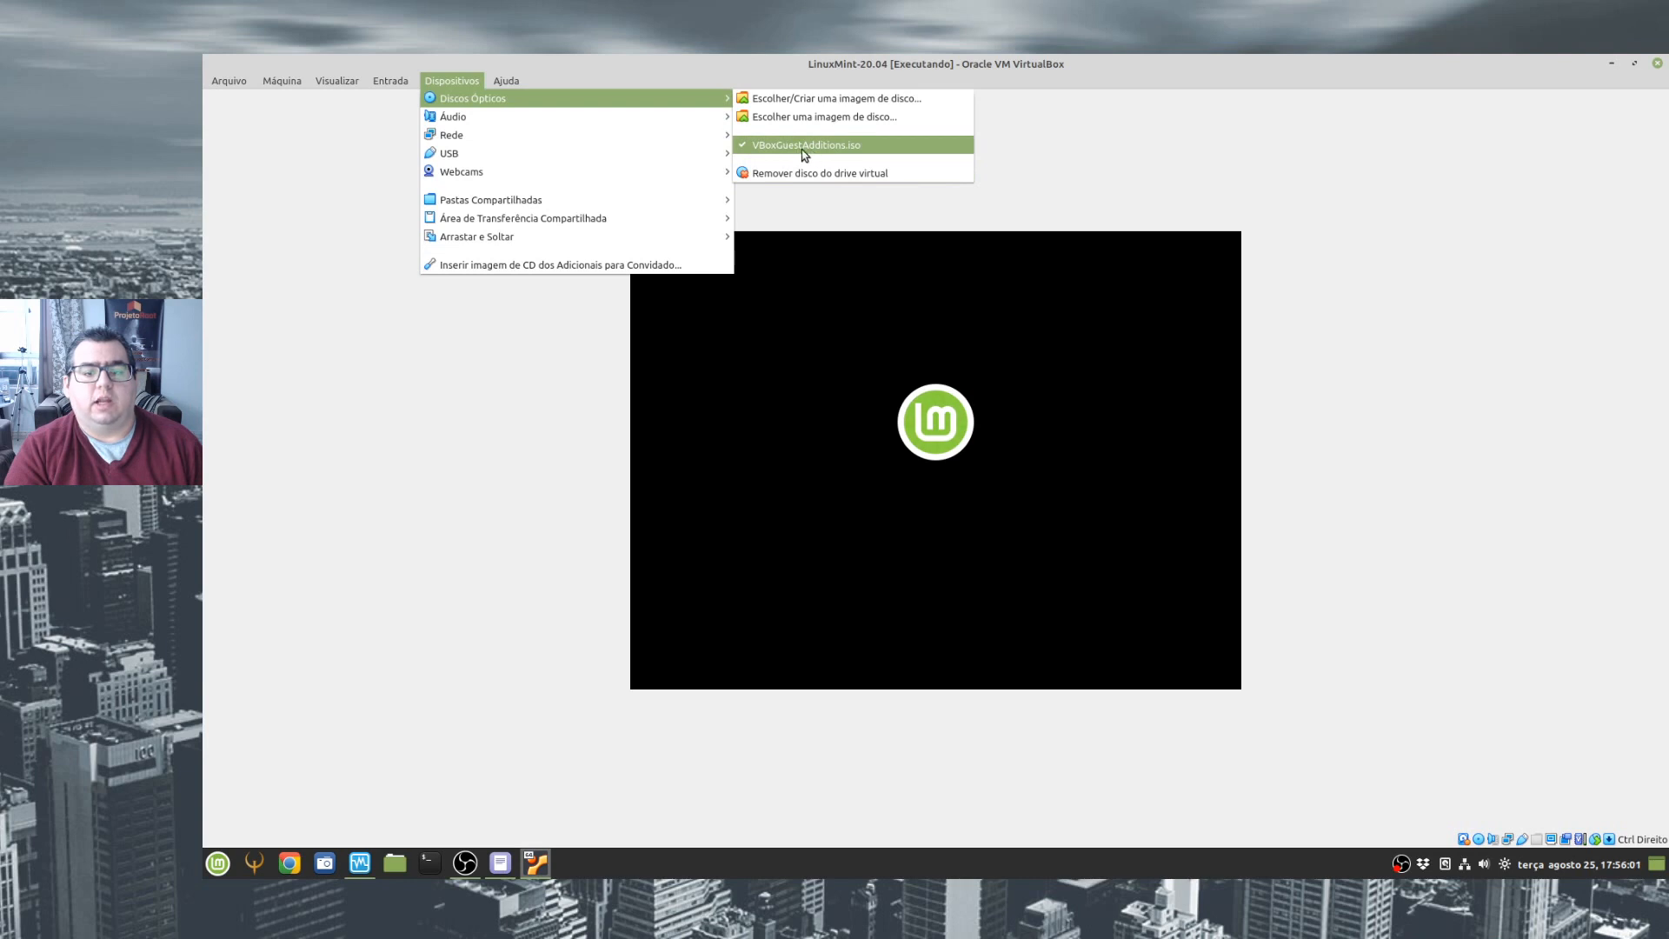
{"action": "left_click", "coordinate": [1362, 183]}
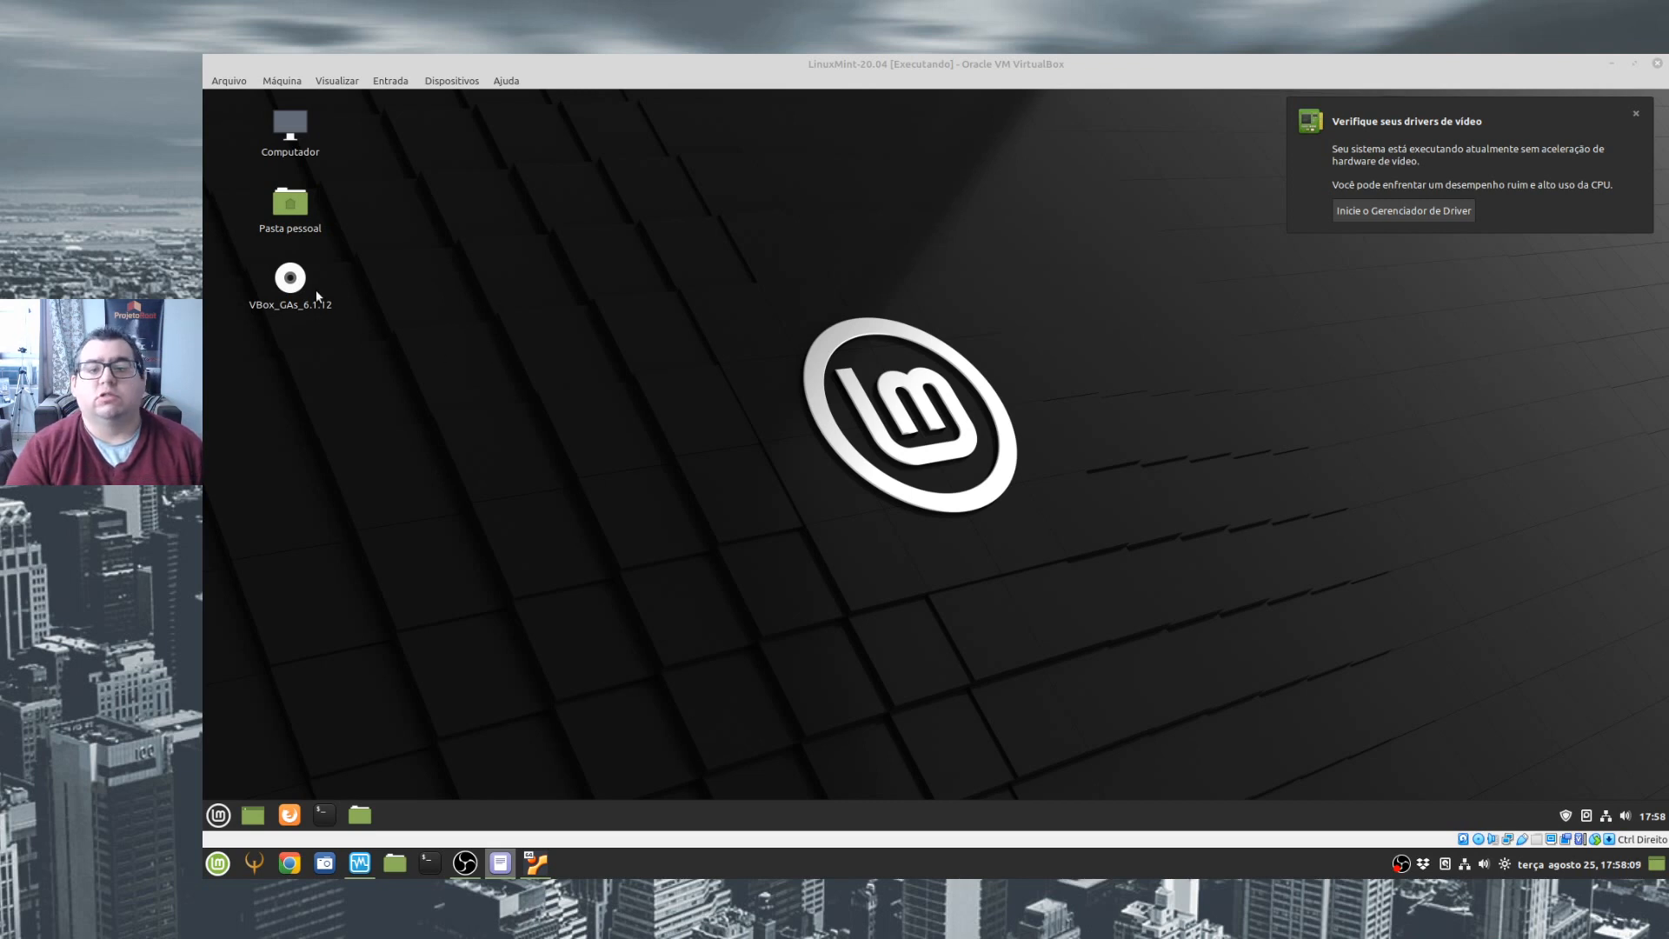
- Open the VBox_GAs_6.1.12 disc from the Linux Mint guest's desktop and dismiss the video driver notification
{"action": "left_click", "coordinate": [291, 284]}
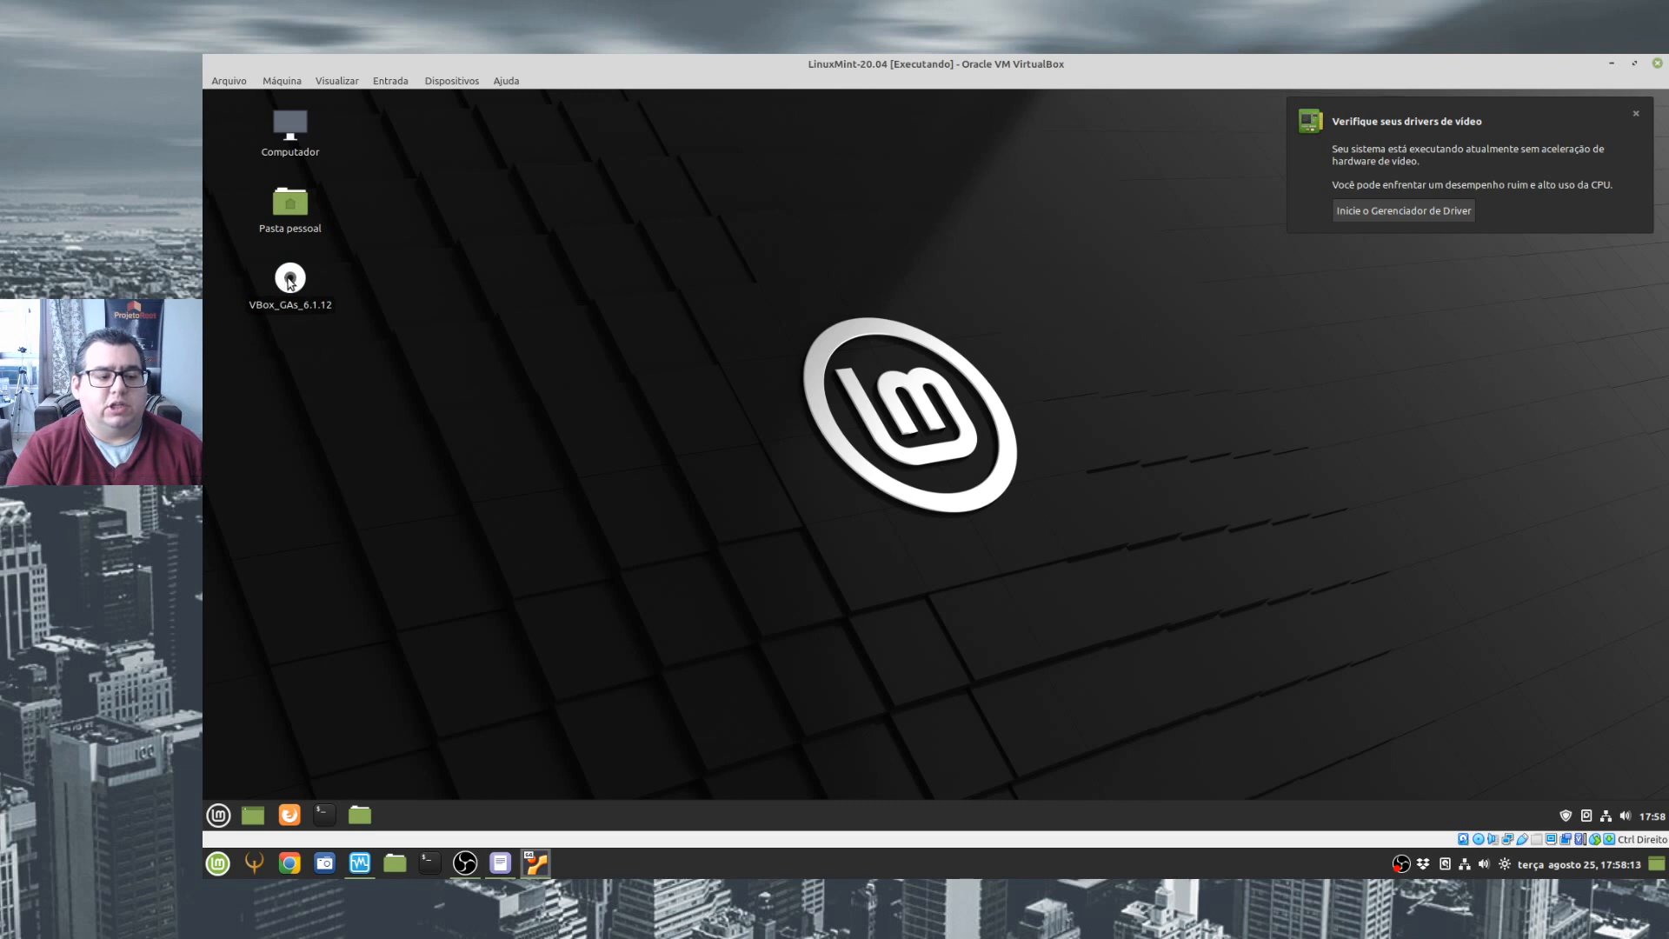
{"action": "right_click", "coordinate": [291, 284]}
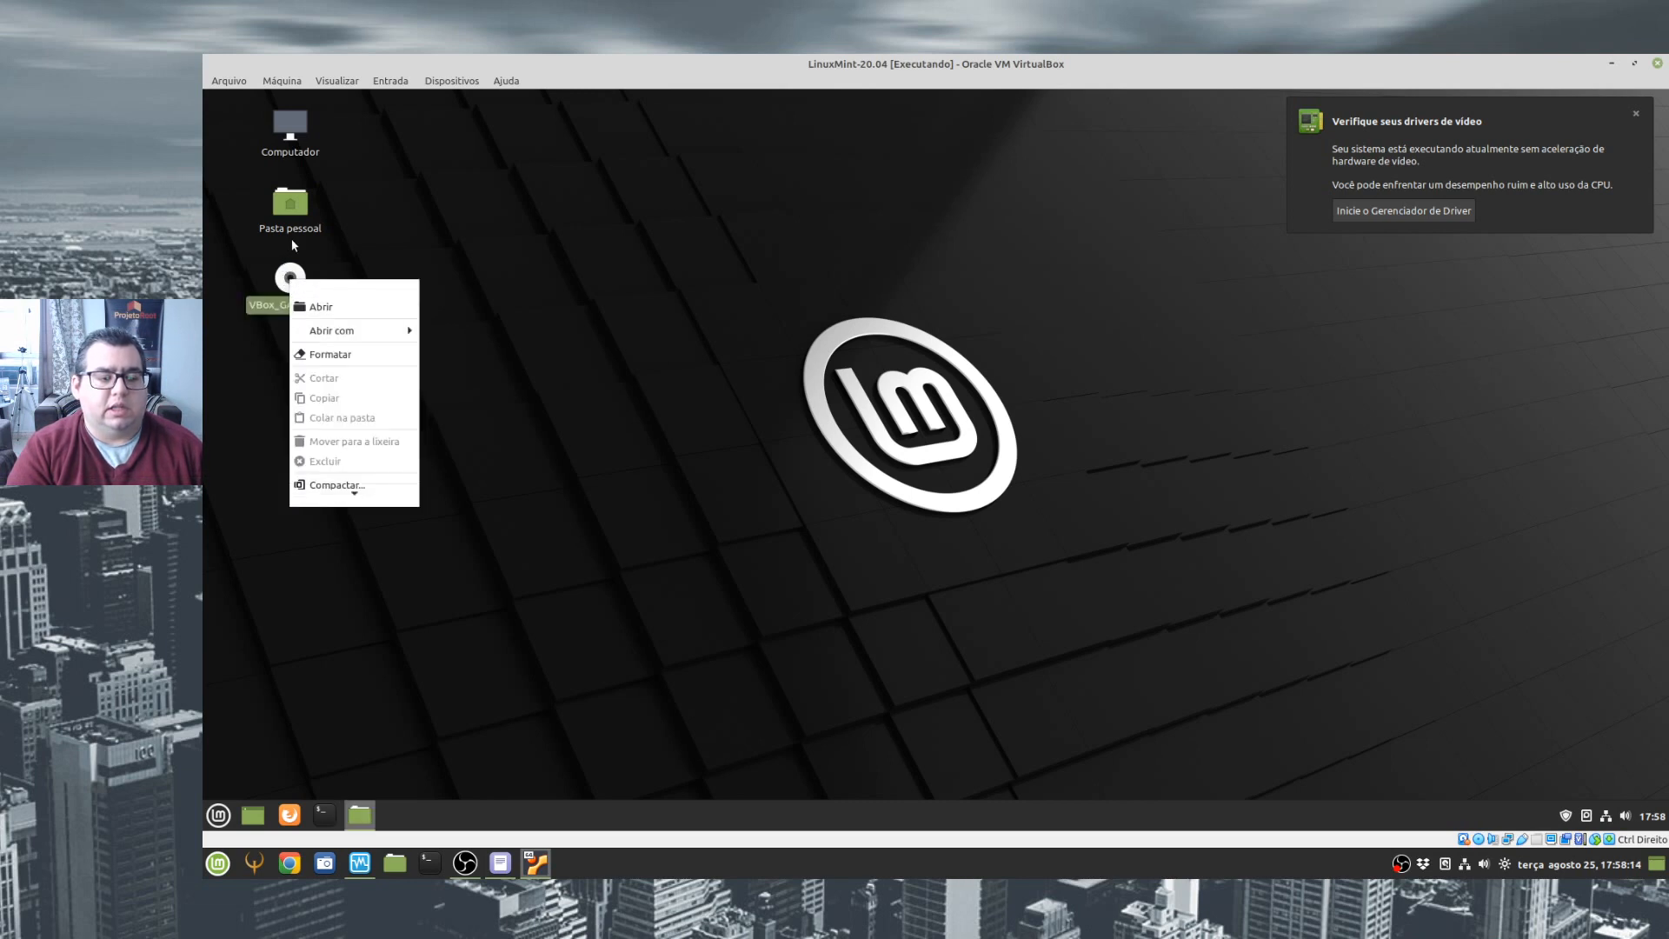
{"action": "left_click", "coordinate": [321, 306]}
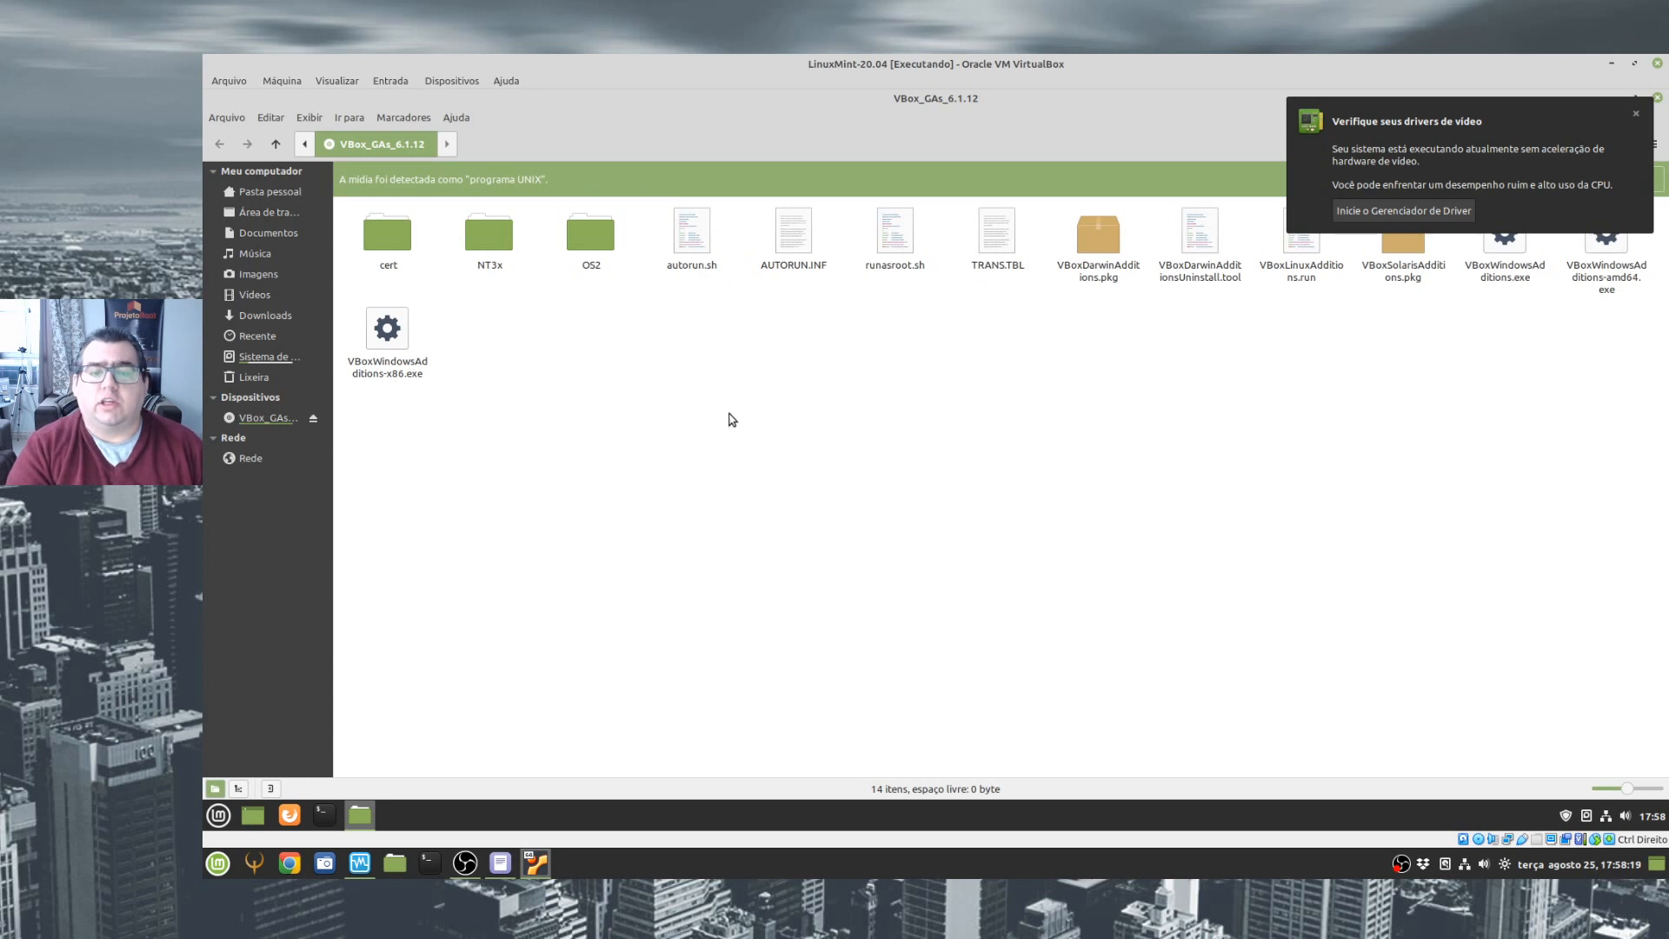
{"action": "left_click", "coordinate": [1636, 115]}
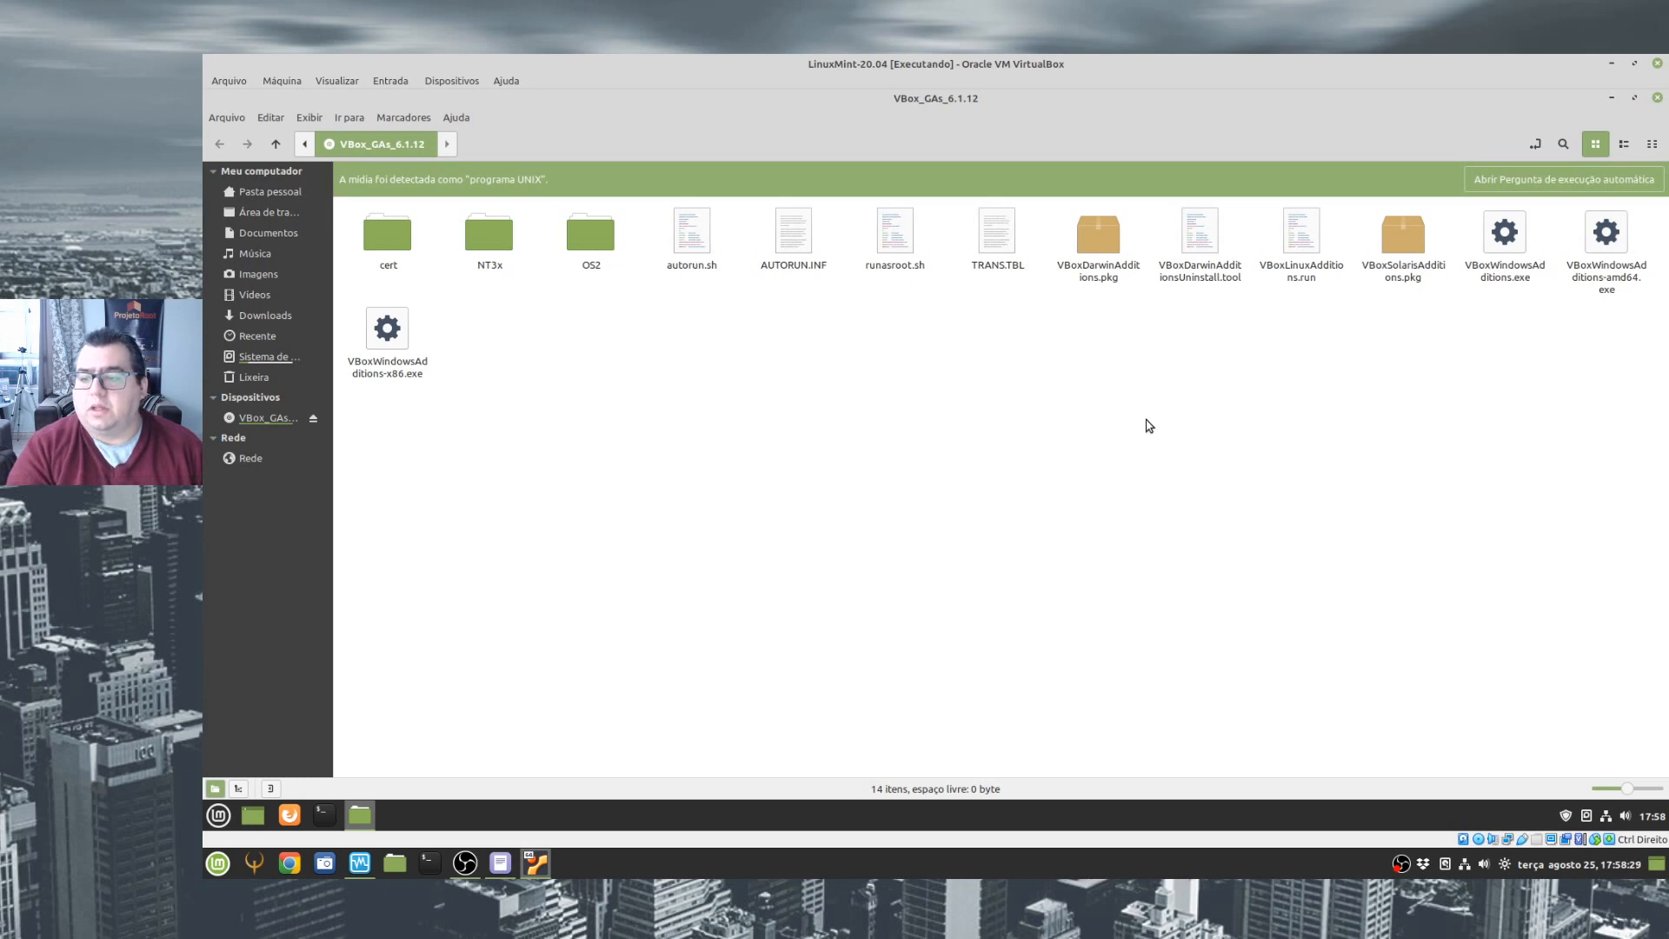
{"action": "left_click", "coordinate": [908, 245]}
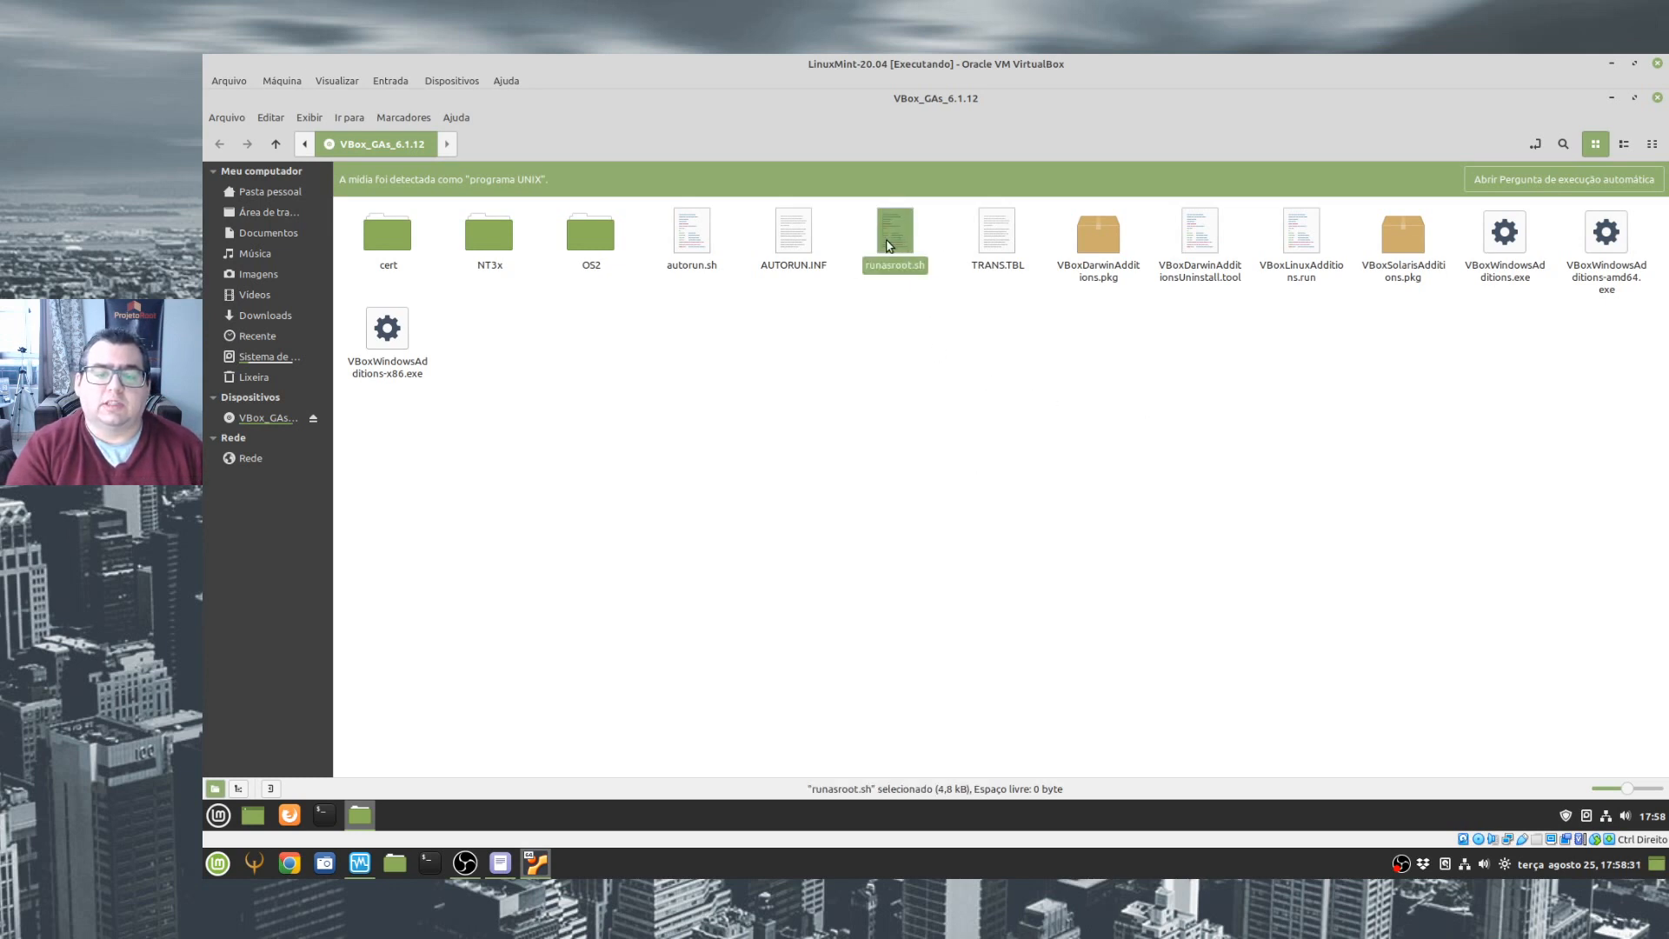
{"action": "left_click", "coordinate": [820, 311]}
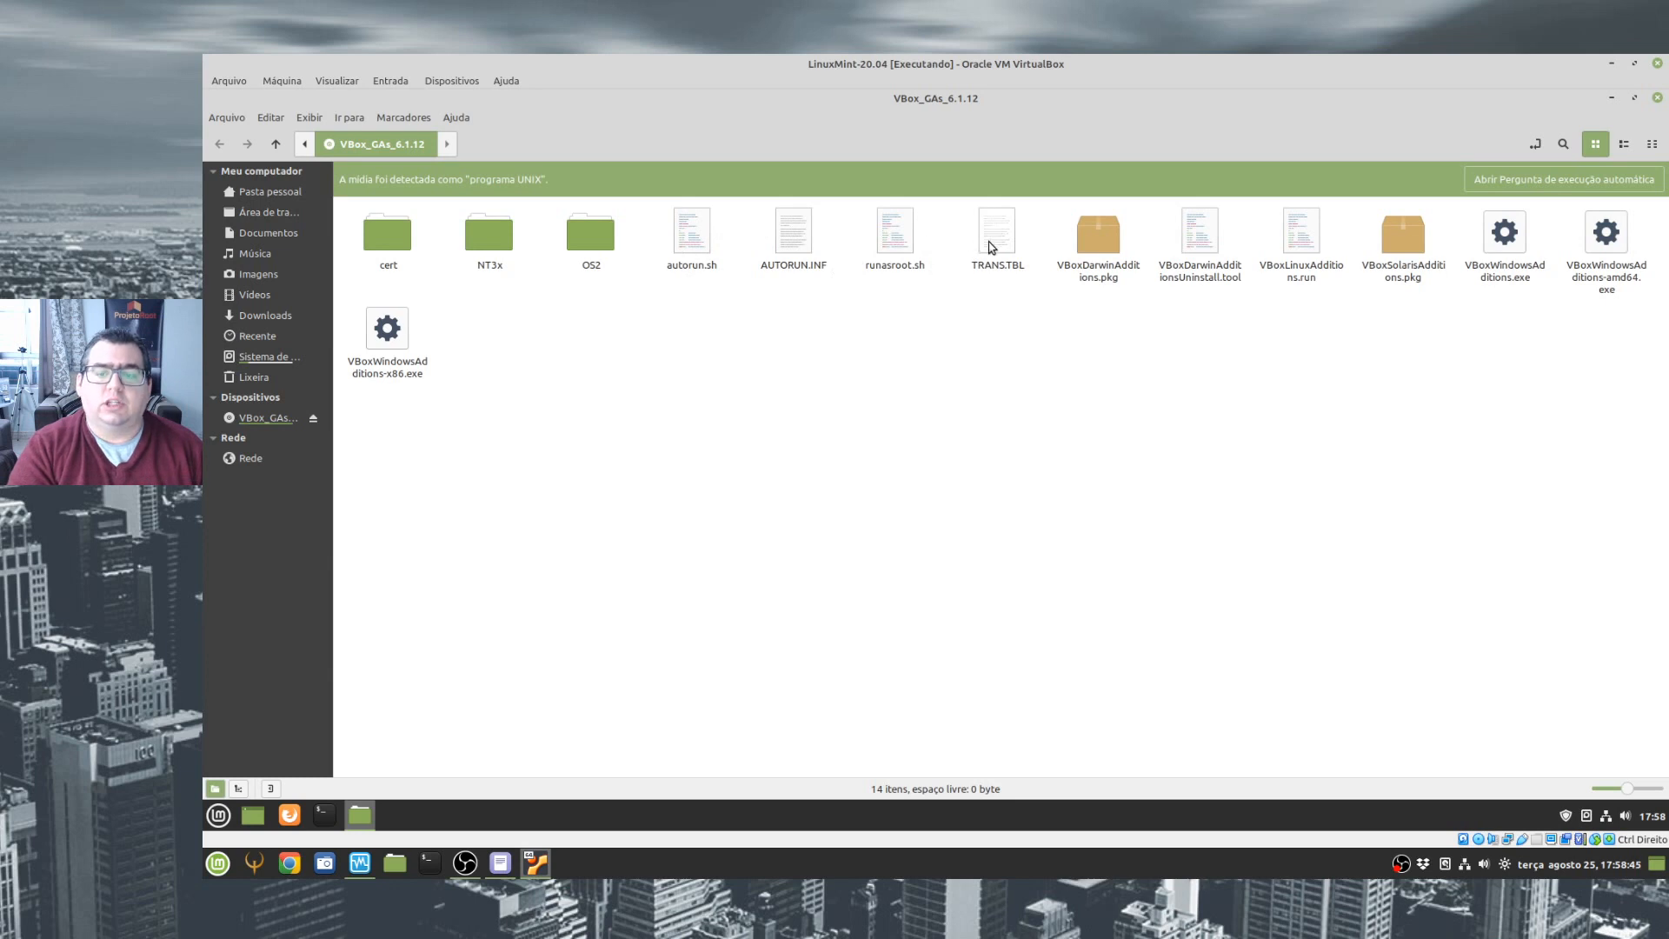
- Open a terminal in the Linux Mint guest, maximize its window and enlarge its text
{"action": "left_click", "coordinate": [324, 815]}
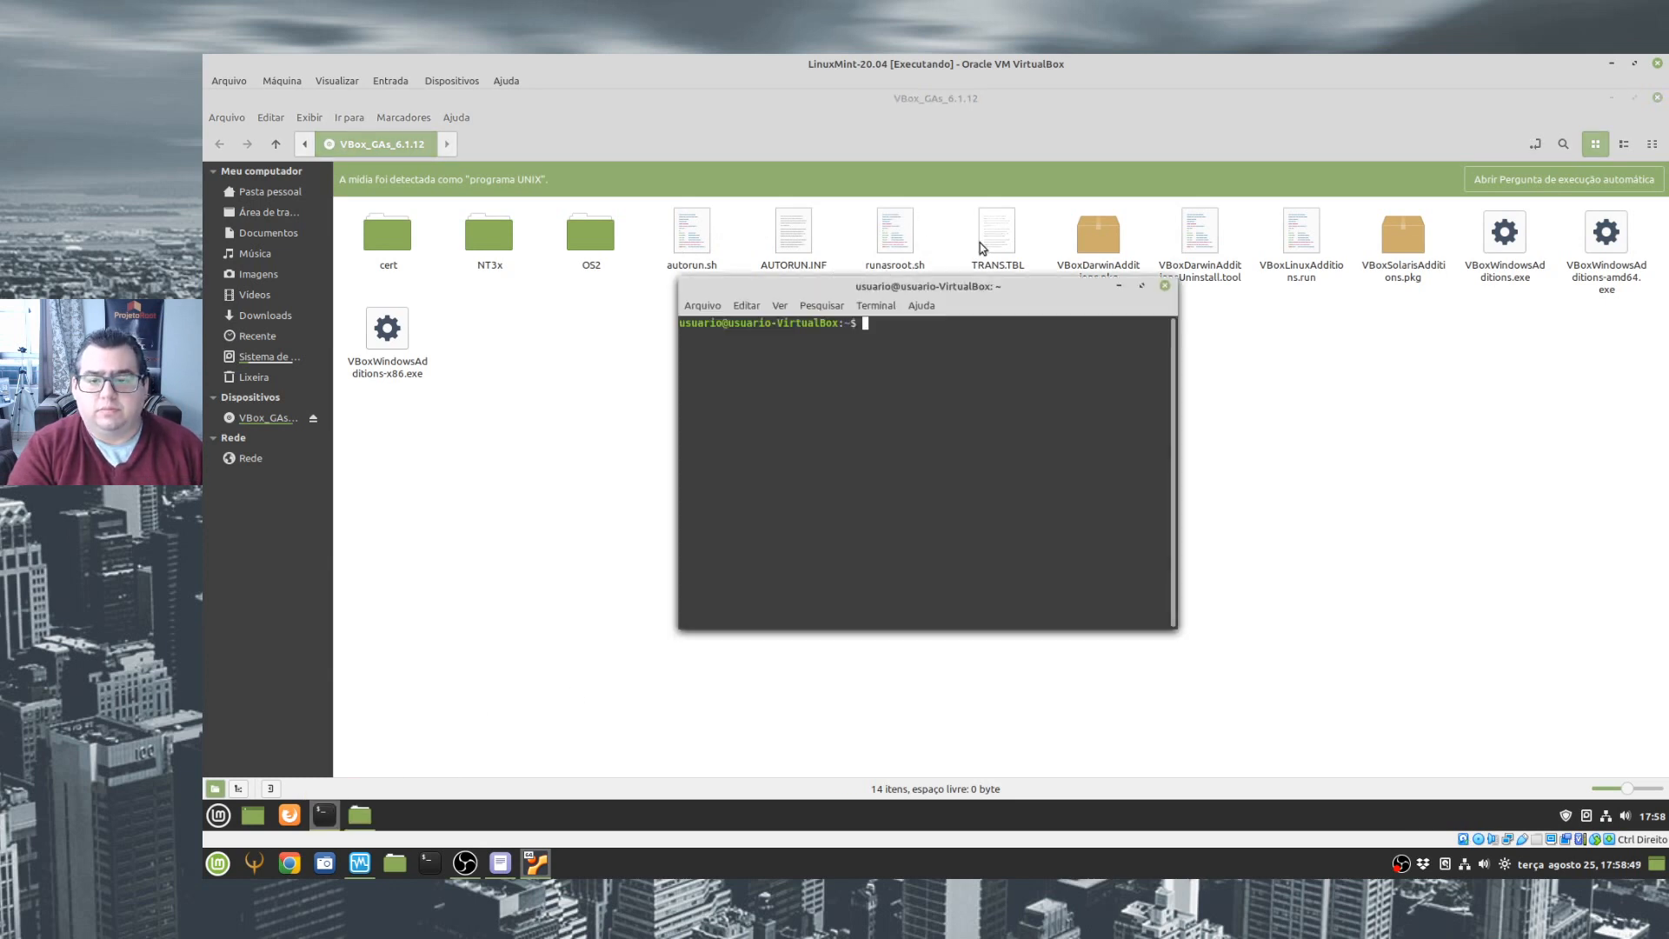
{"action": "double_click", "coordinate": [963, 285]}
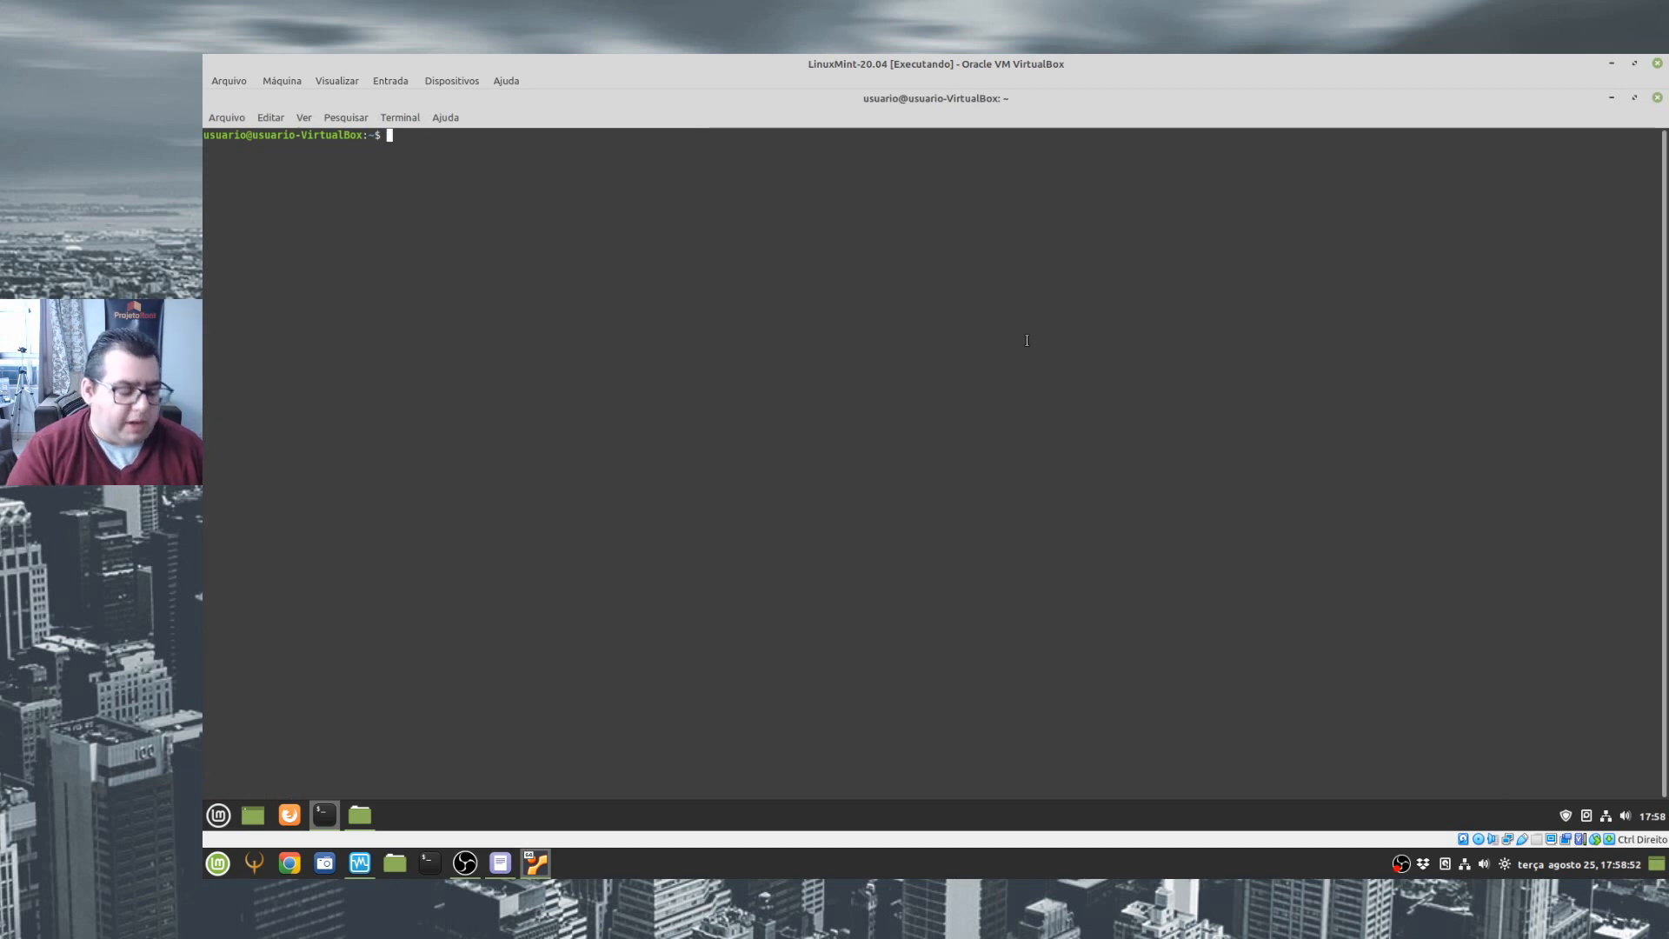
{"action": "key", "text": "ctrl+plus"}
{"action": "key", "text": "ctrl+plus"}
{"action": "key", "text": "ctrl+plus"}
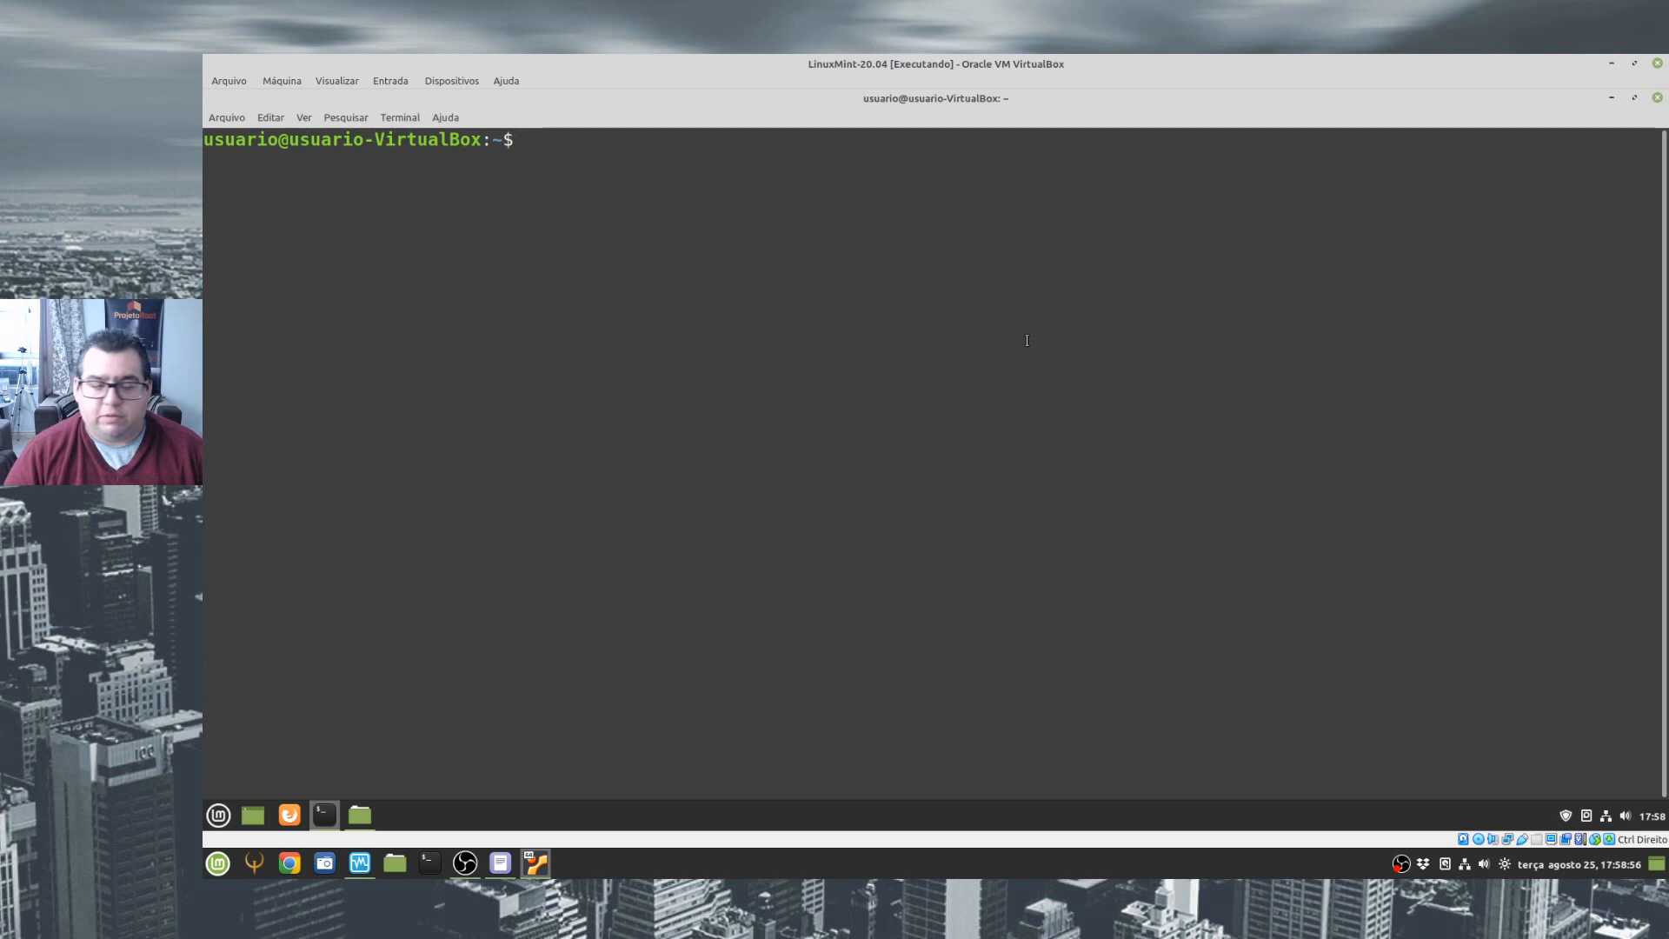
- Switch the terminal session to root with su, entering the root password
{"action": "type", "text": "su"}
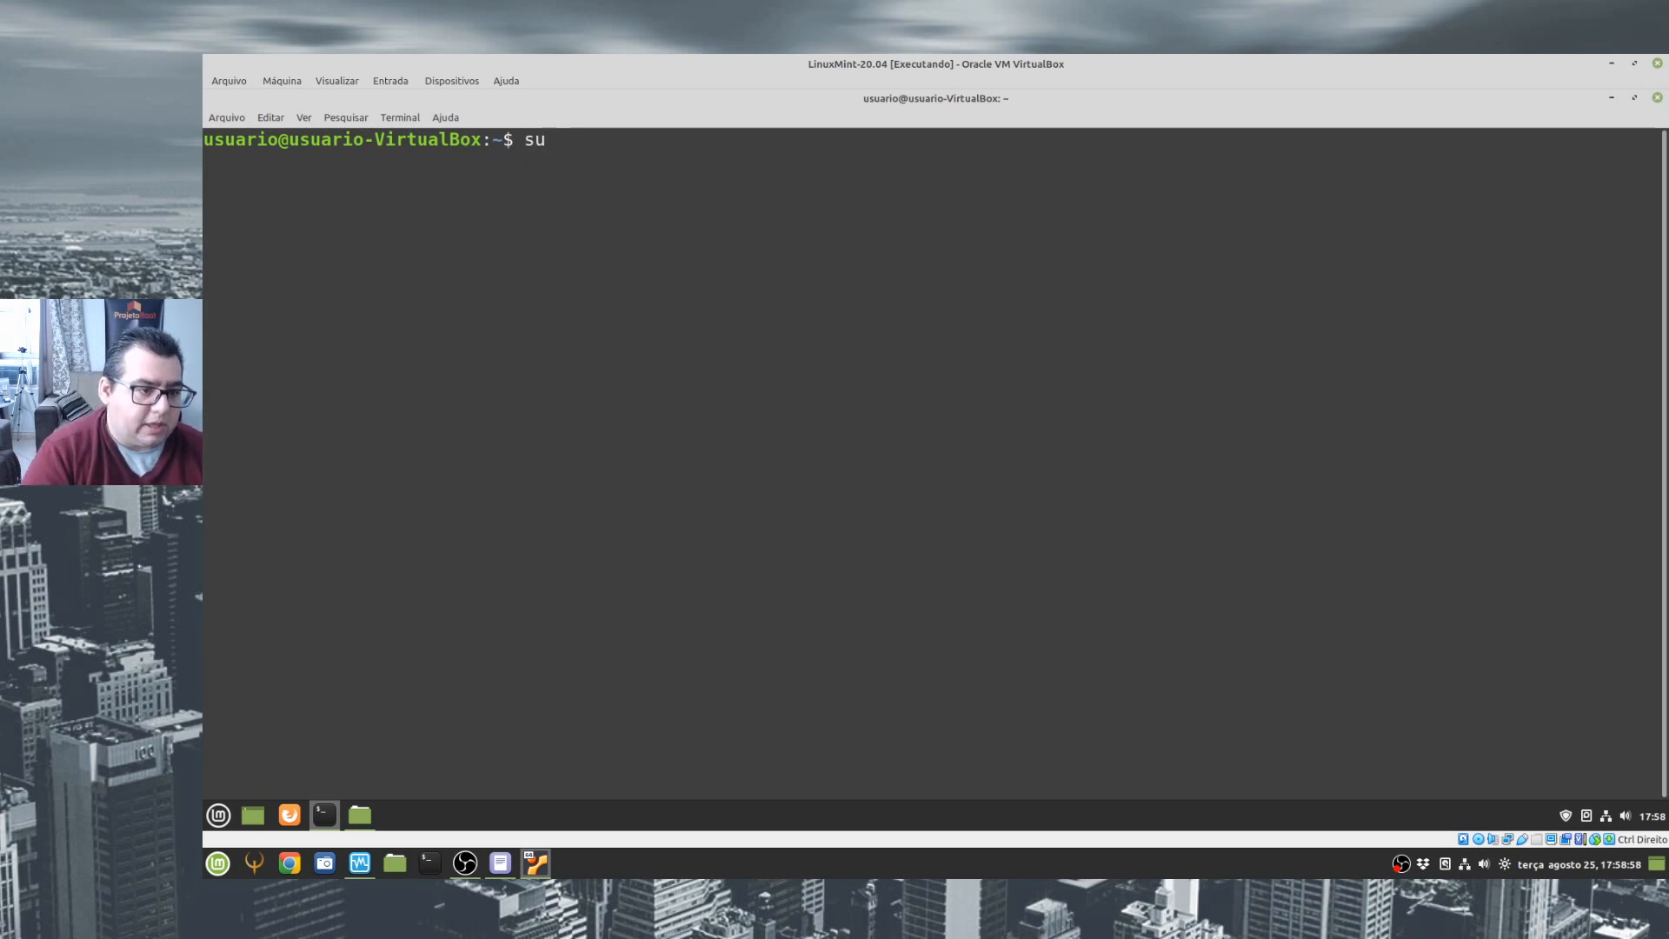
{"action": "key", "text": "Return"}
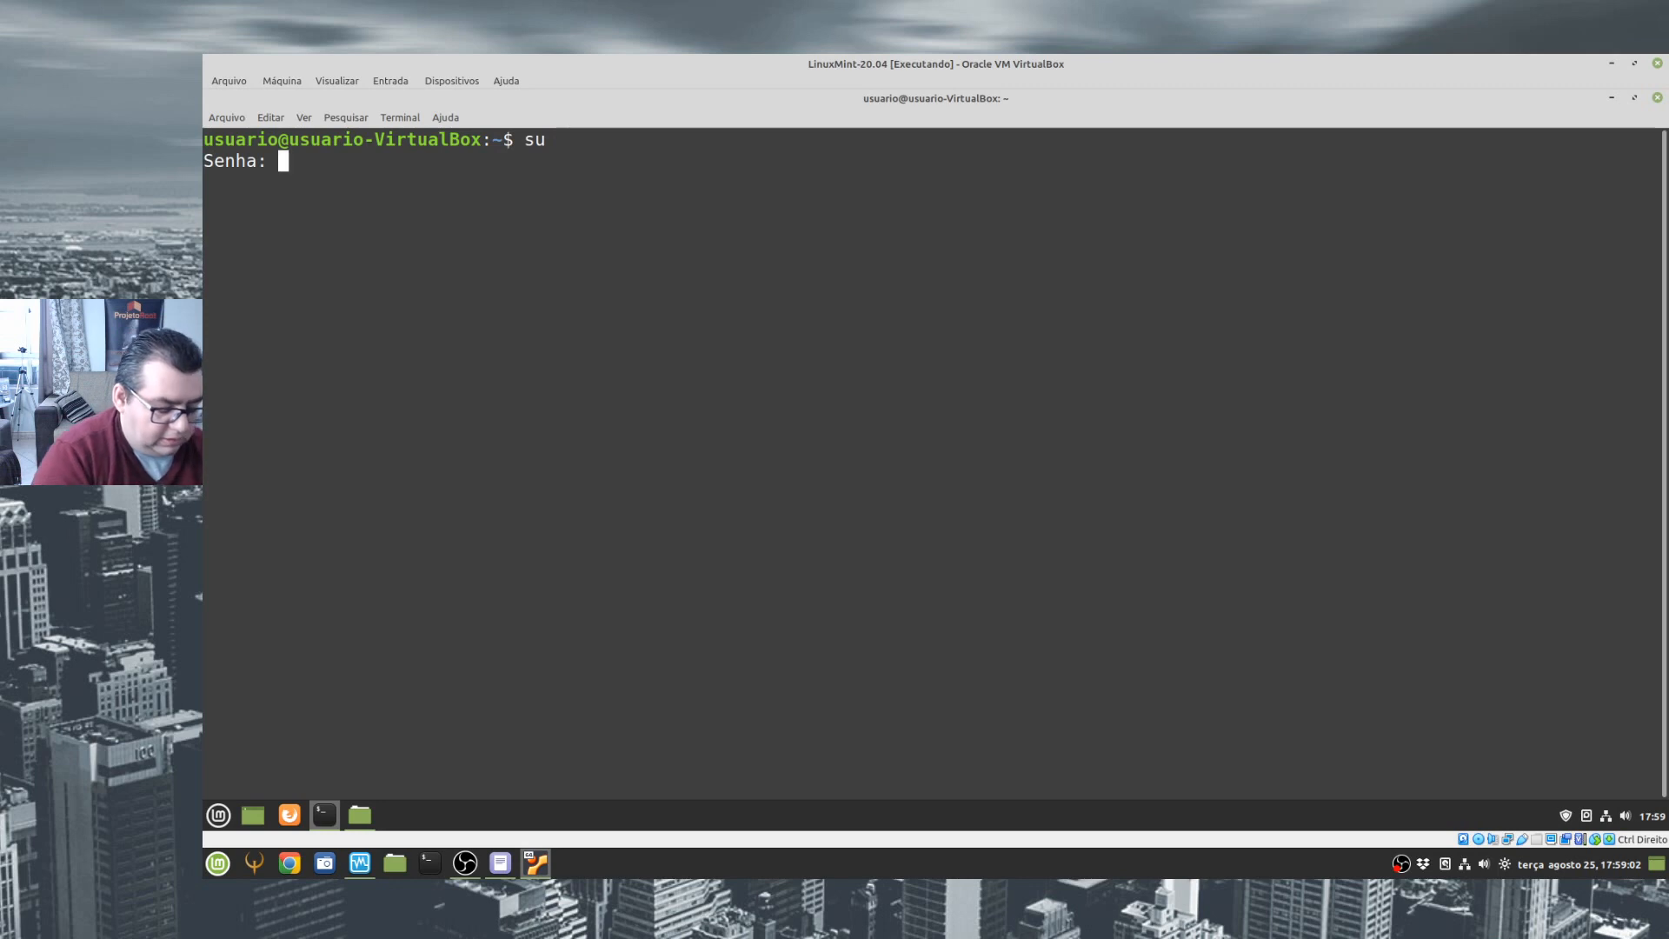
{"action": "key", "text": "Return"}
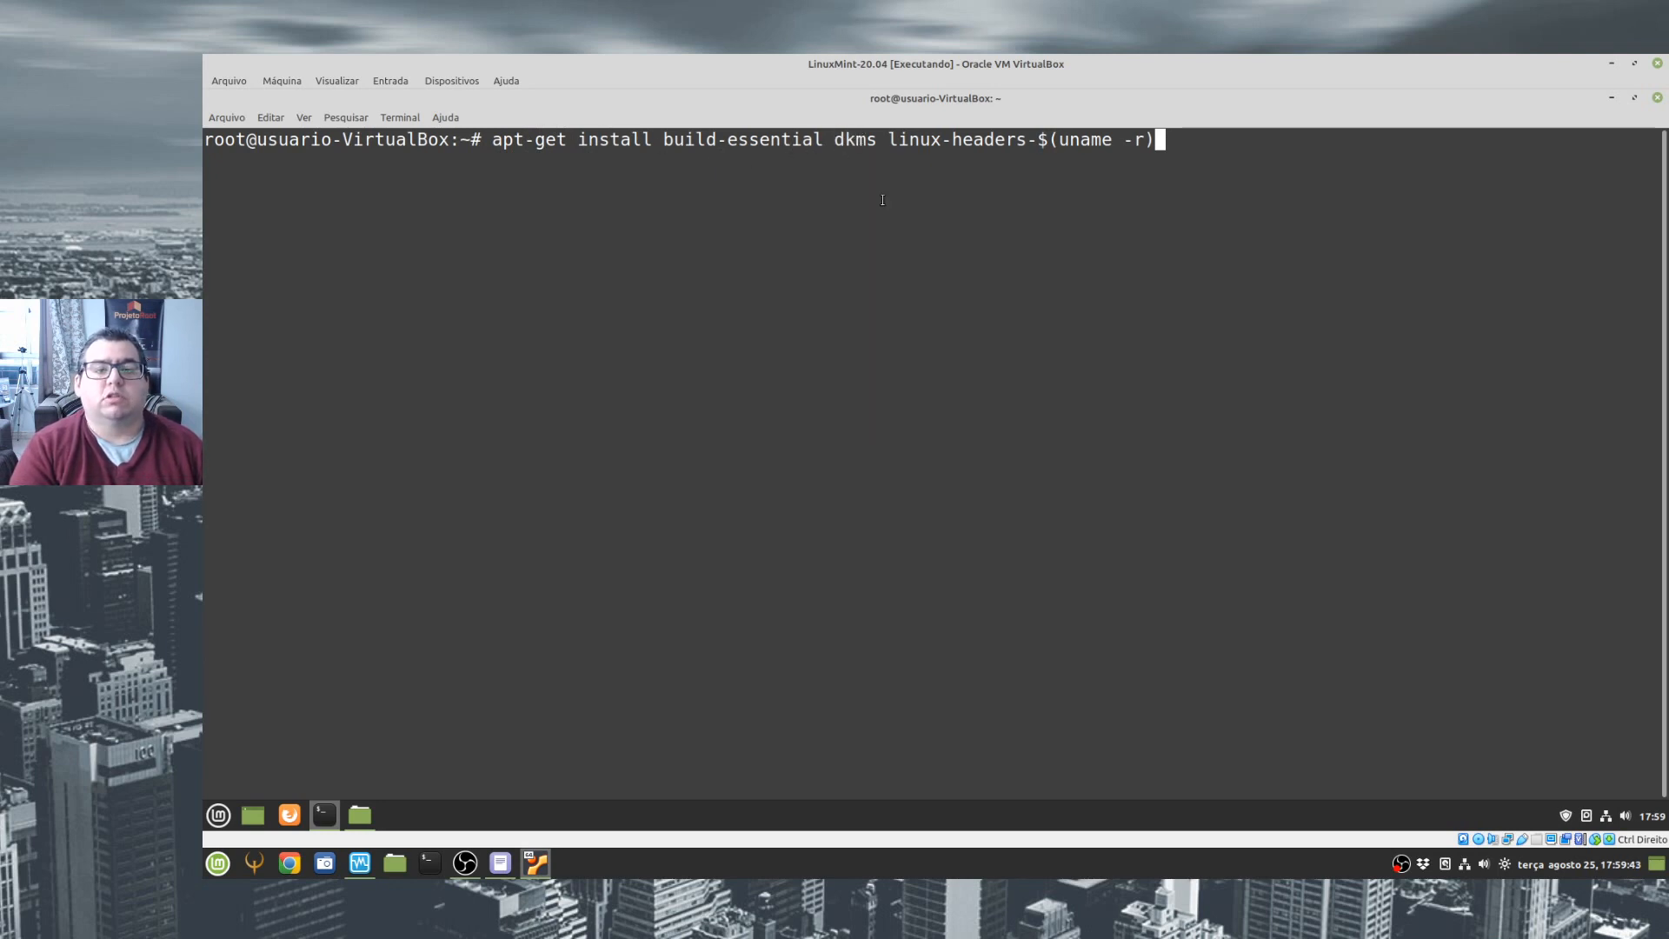
- Run apt-get install build-essential dkms linux-headers-$(uname -r) as root and review the status of build-essential
{"action": "left_click_drag", "start_coordinate": [887, 145], "coordinate": [1008, 143]}
{"action": "left_click", "coordinate": [976, 251]}
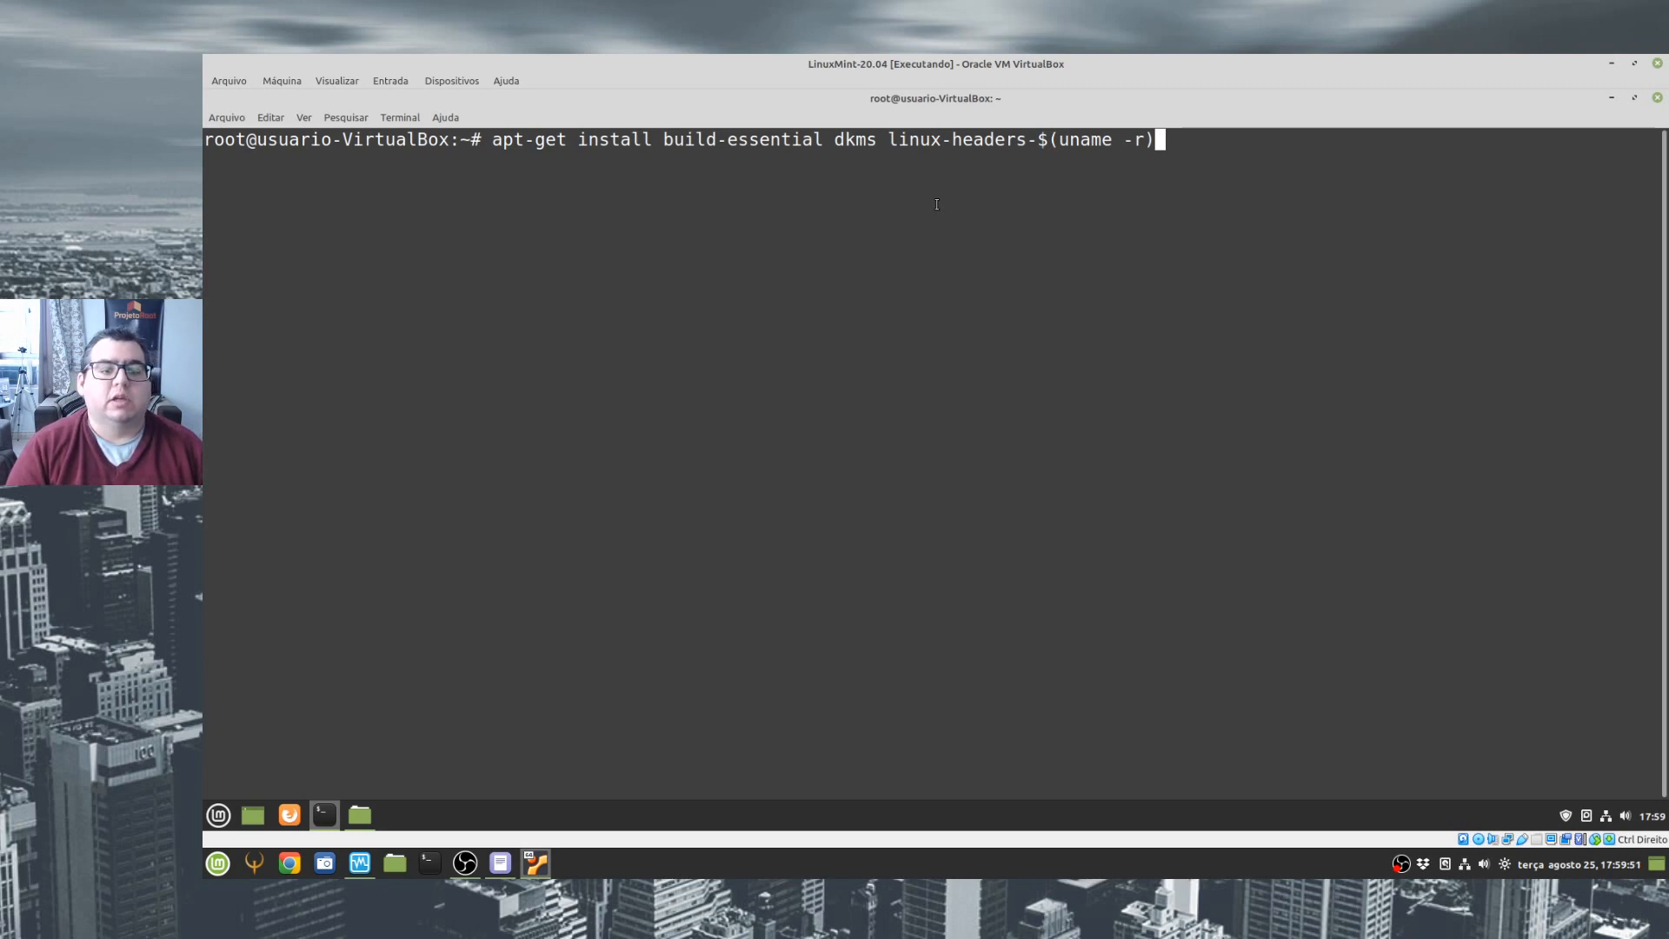
{"action": "key", "text": "Return"}
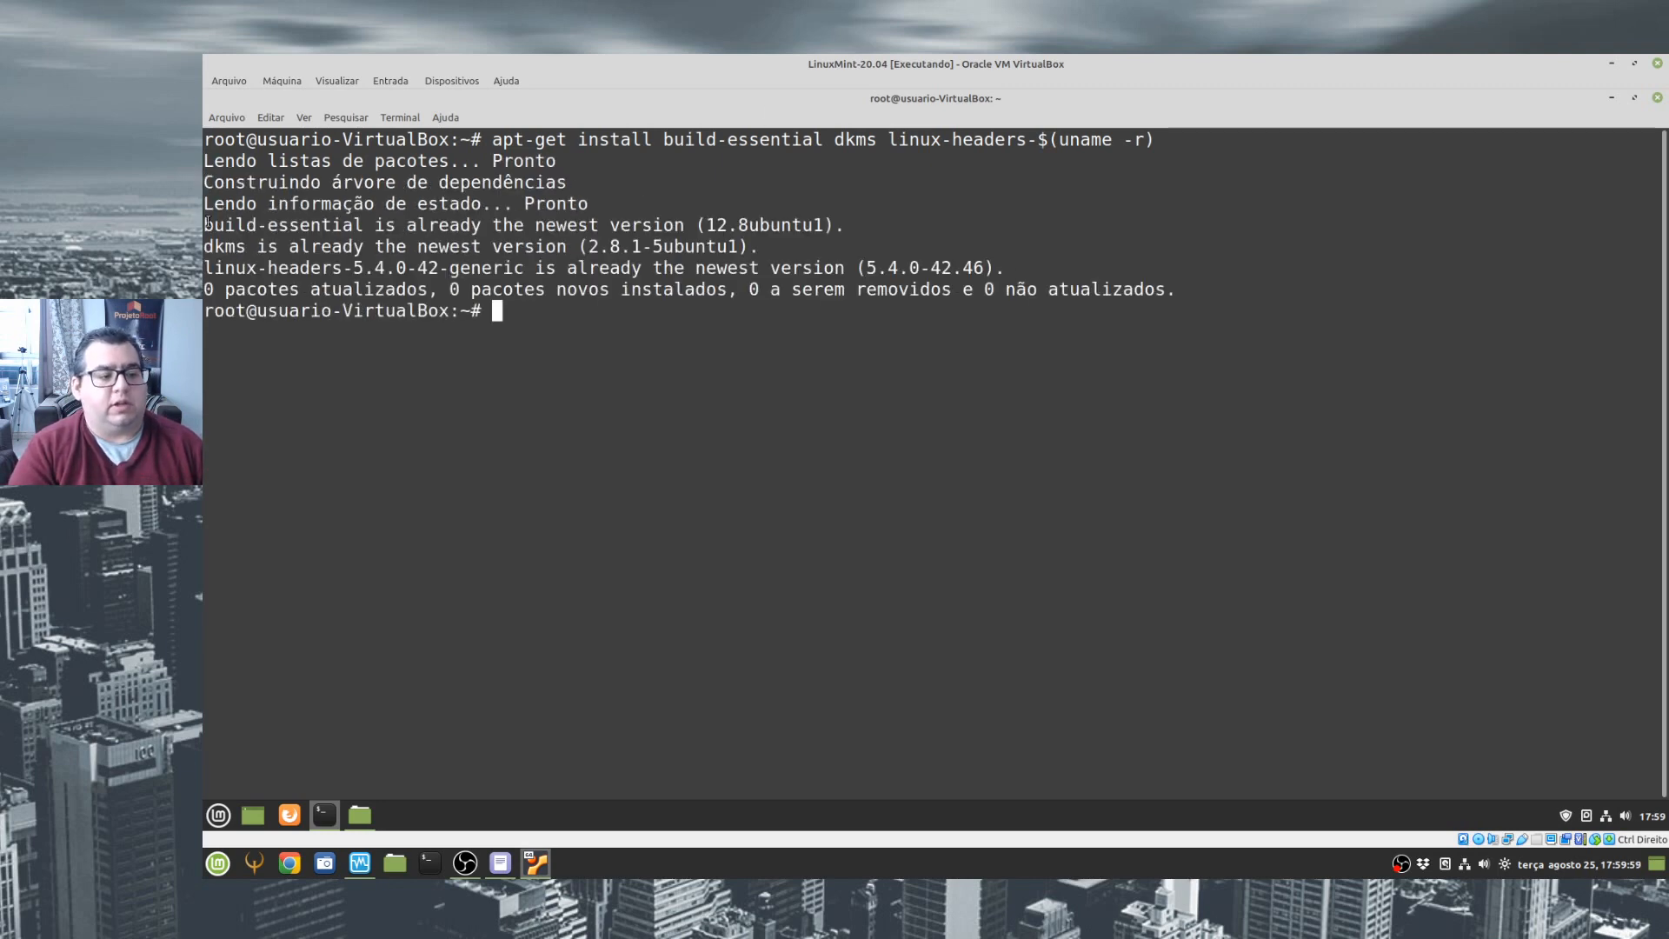
{"action": "left_click_drag", "start_coordinate": [287, 227], "coordinate": [522, 228]}
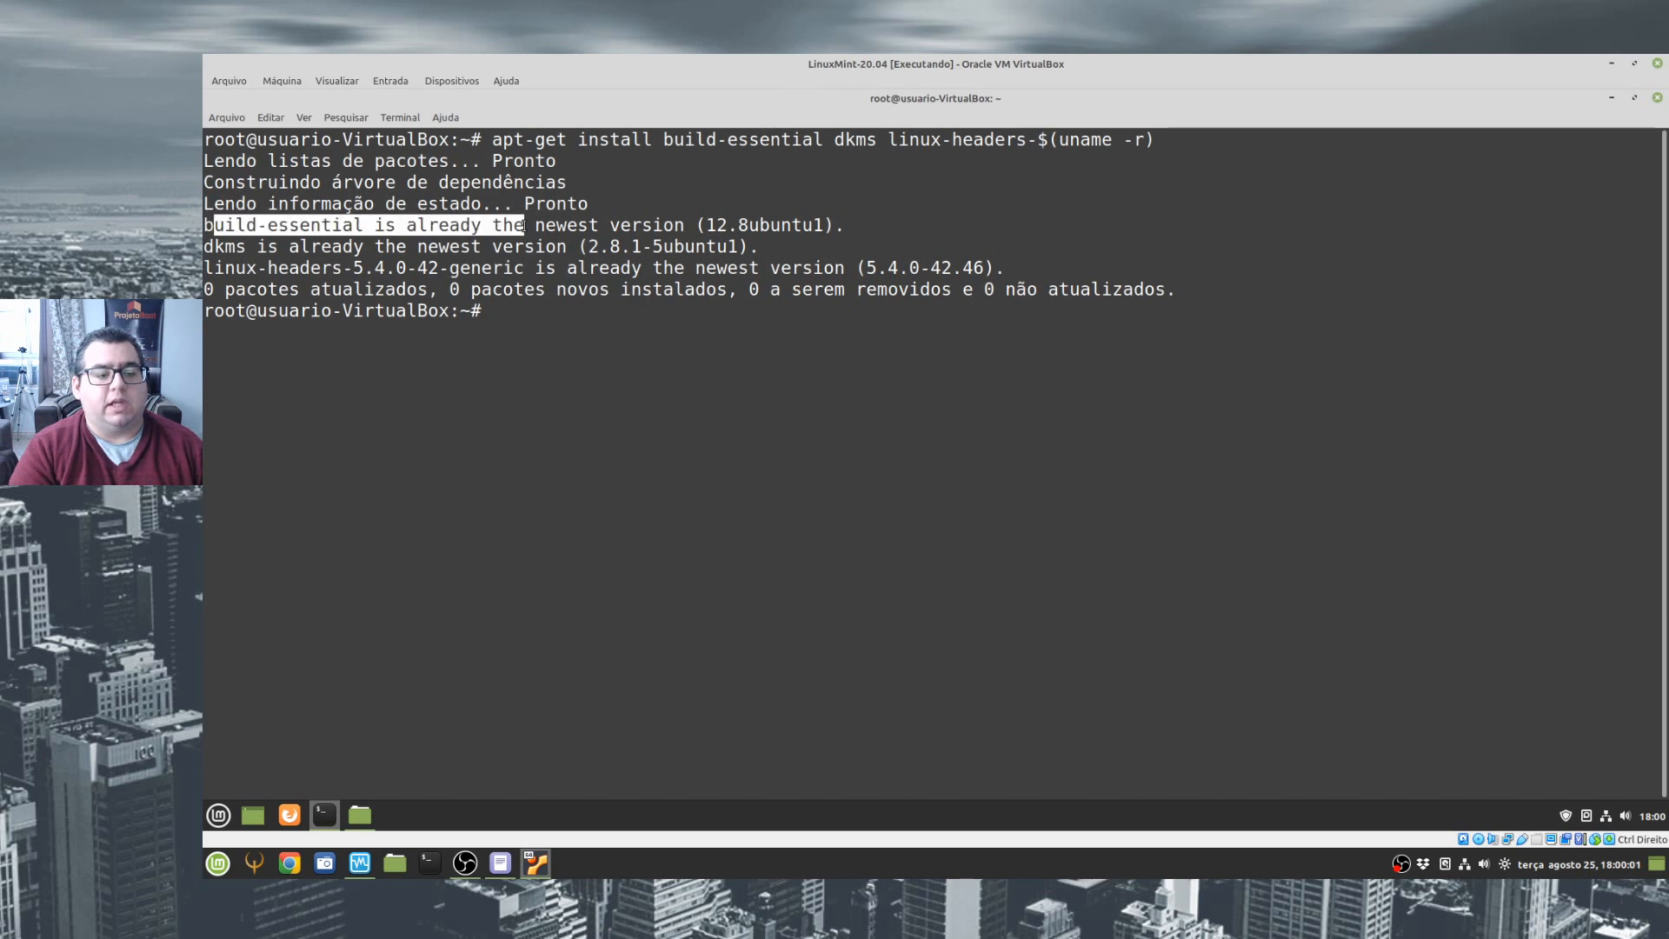
{"action": "left_click", "coordinate": [753, 389]}
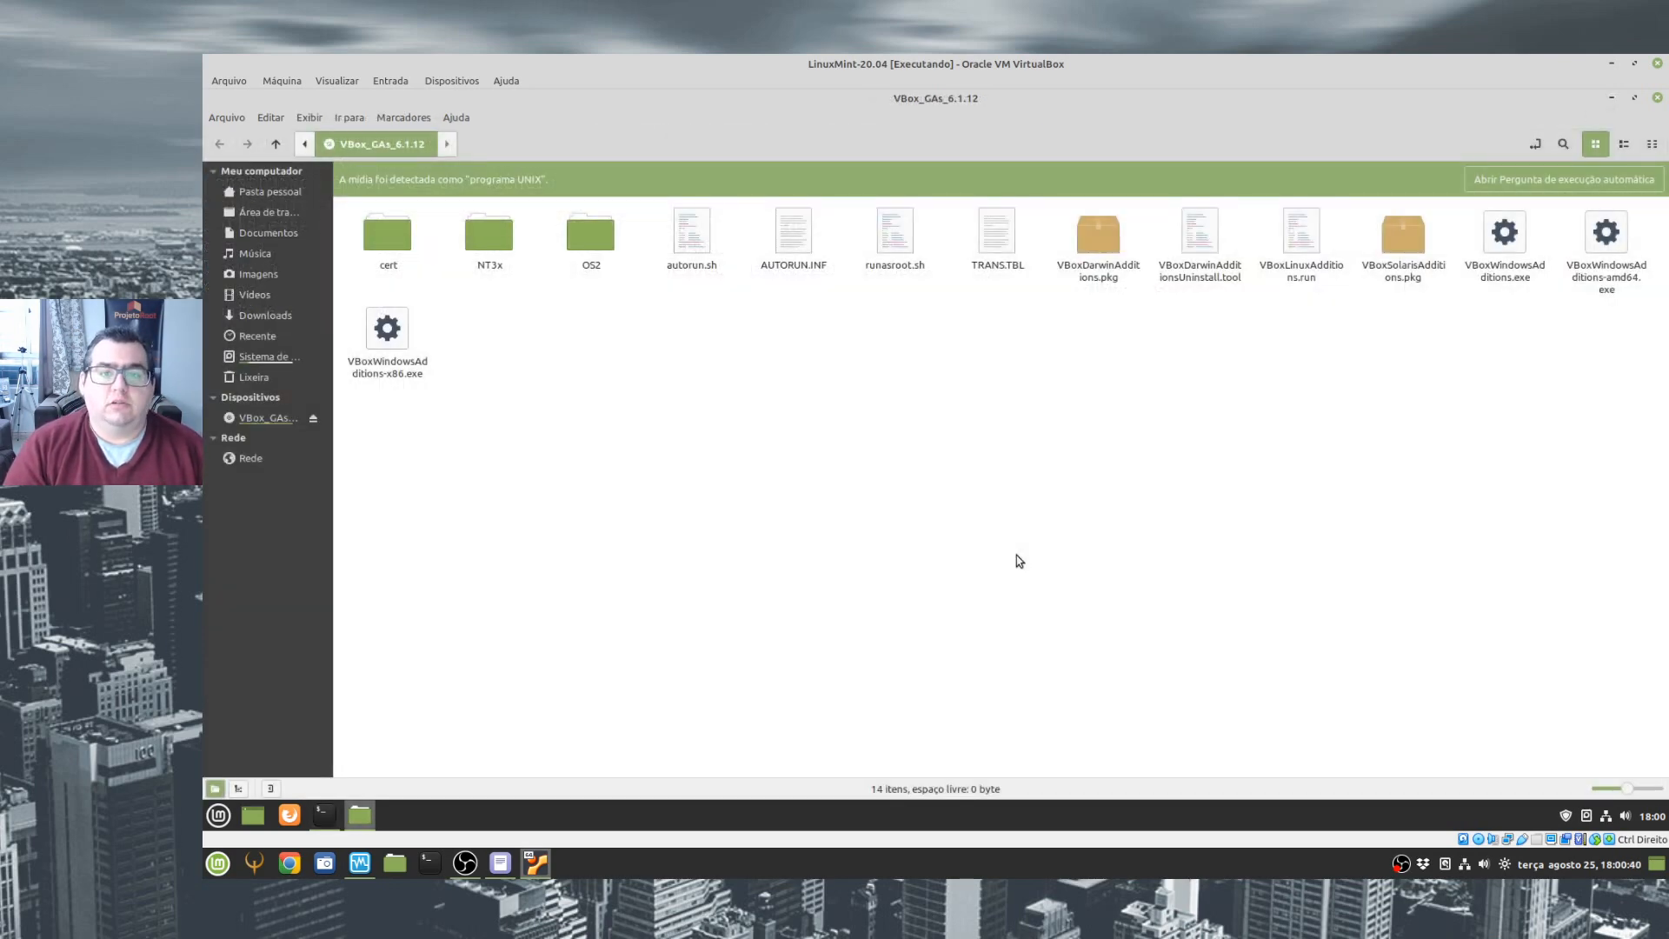
{"action": "left_click", "coordinate": [1307, 238]}
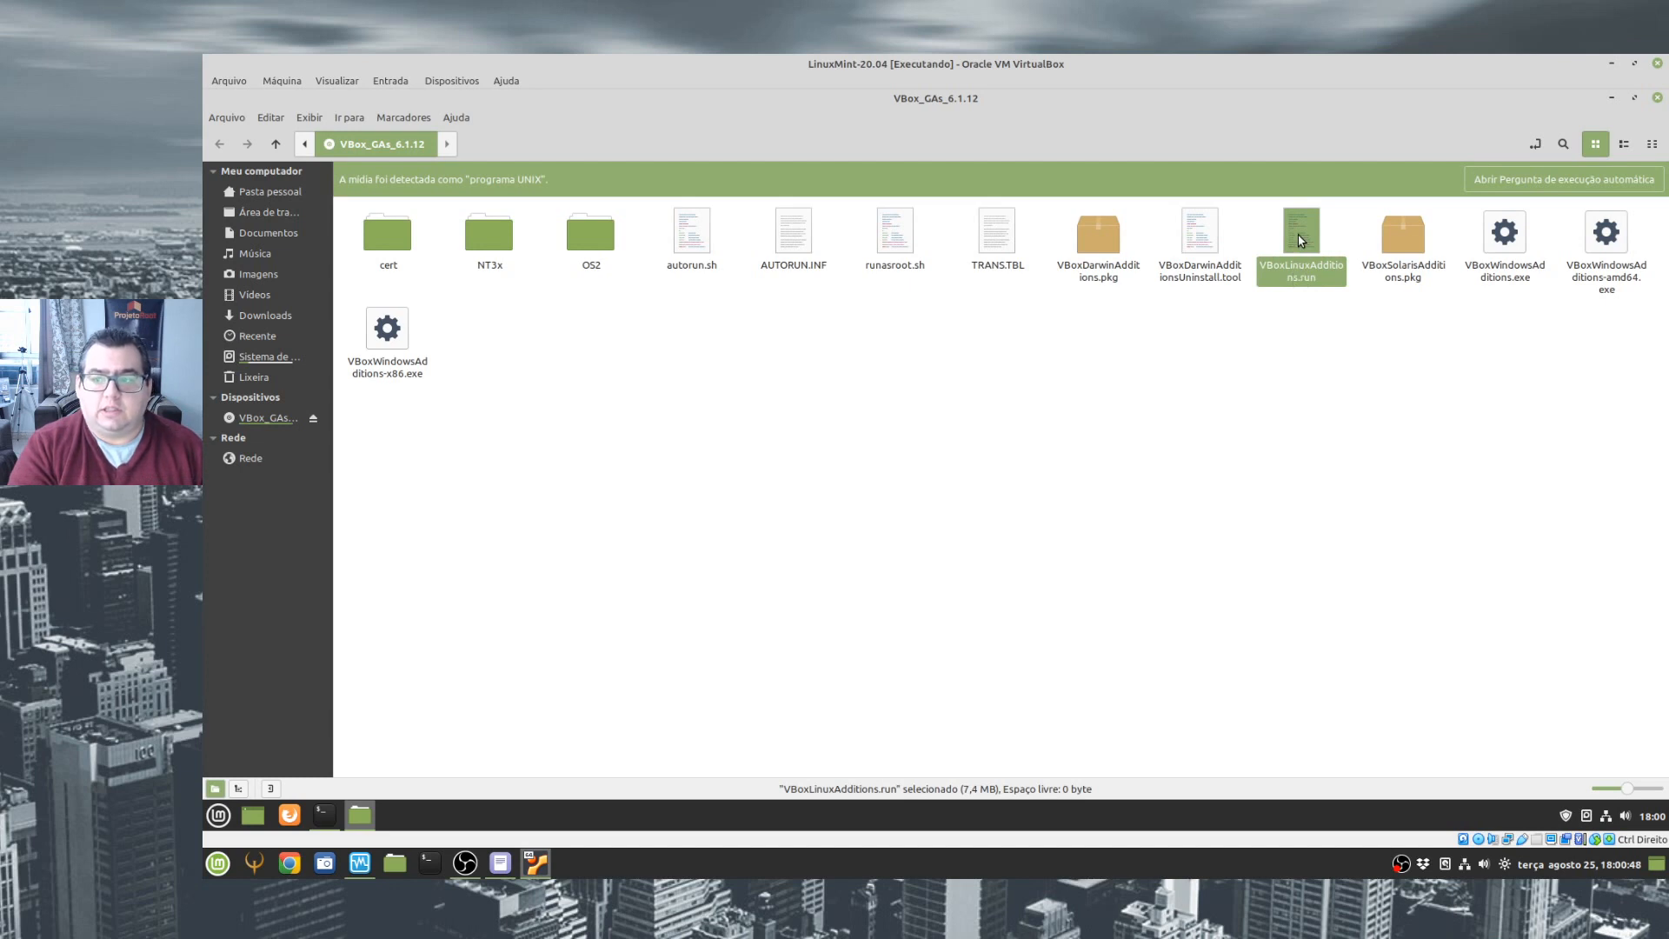
{"action": "double_click", "coordinate": [1301, 240]}
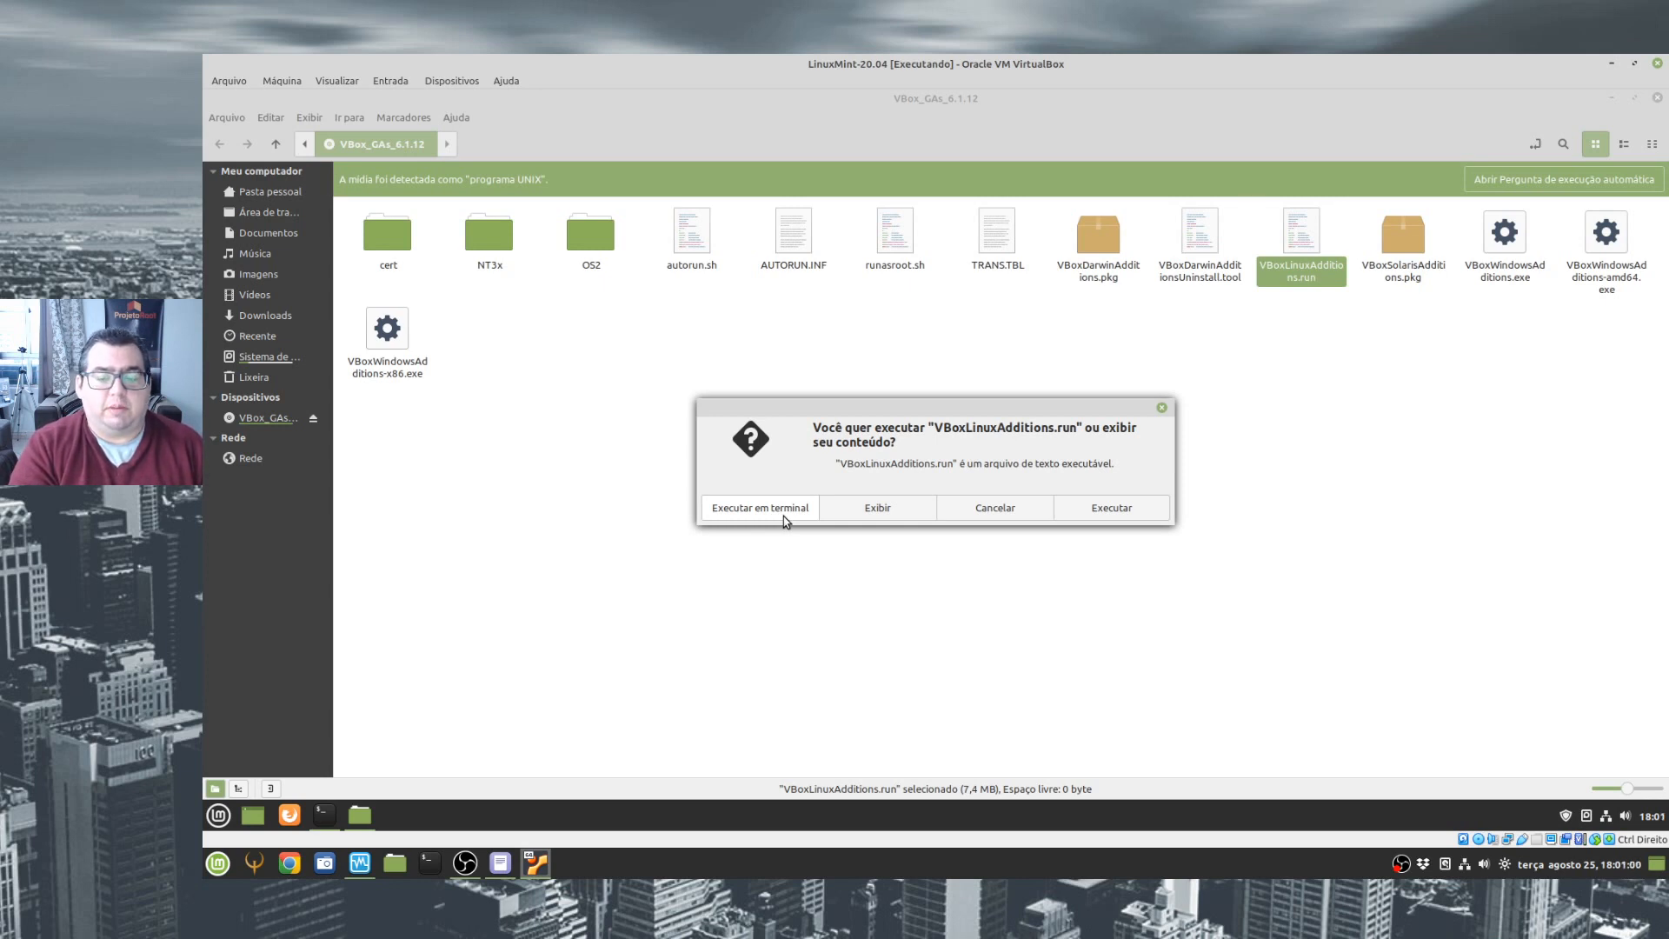
{"action": "left_click", "coordinate": [1010, 511]}
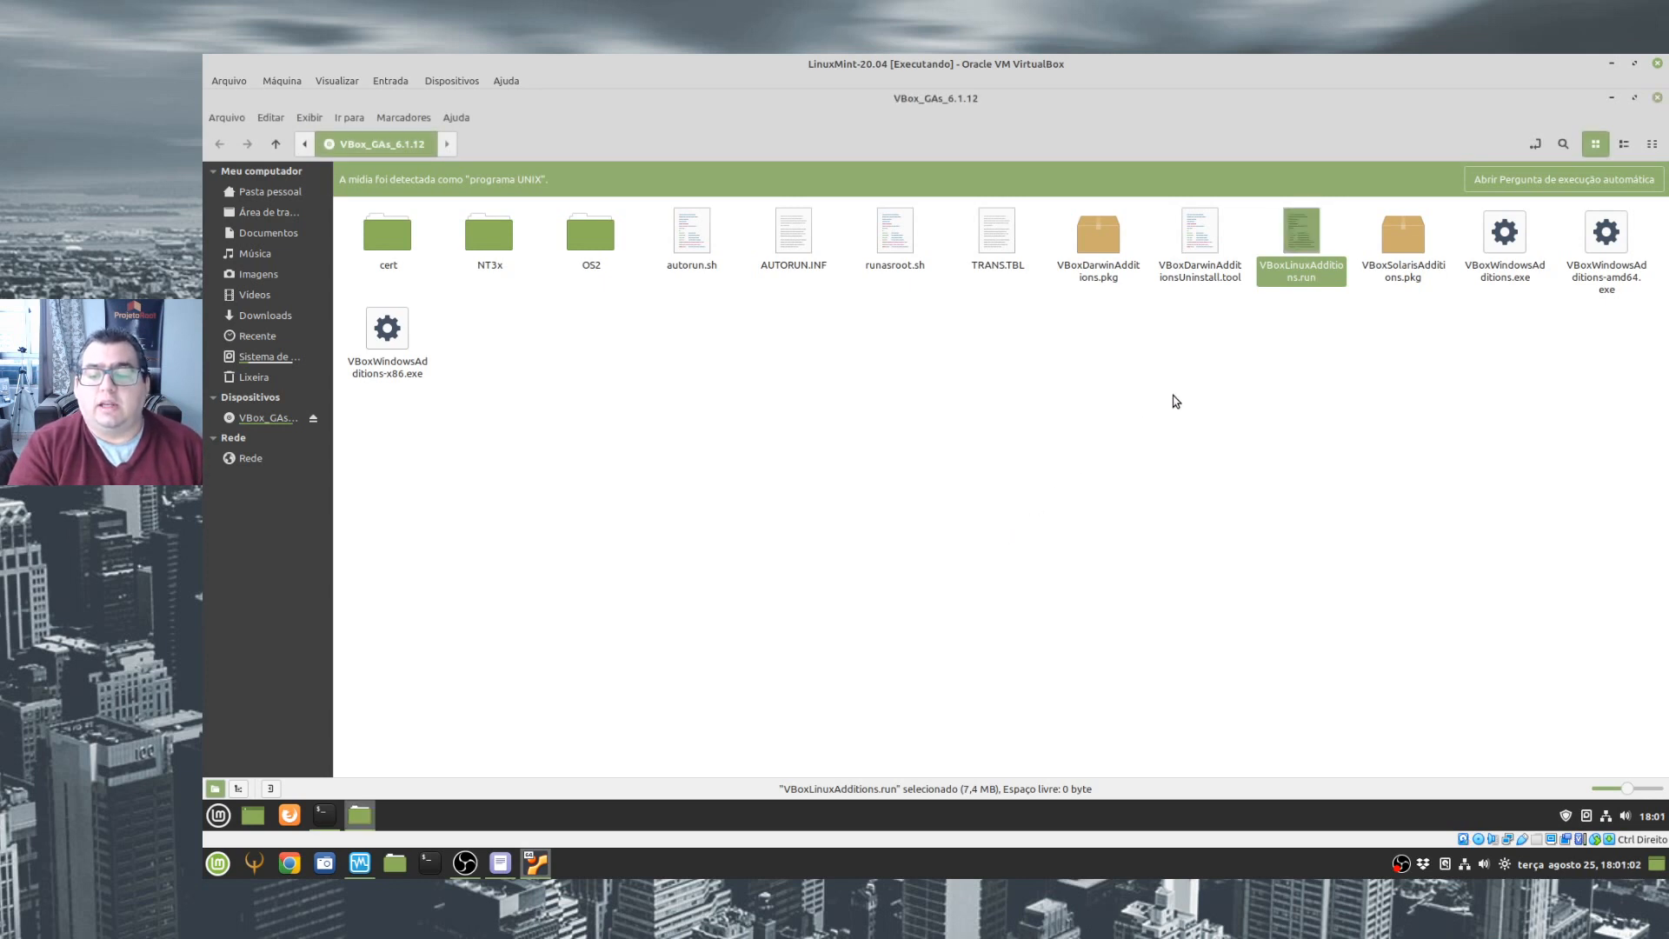
- Open a terminal at the VBox_GAs_6.1.12 disc folder and maximize its window
{"action": "right_click", "coordinate": [1211, 391]}
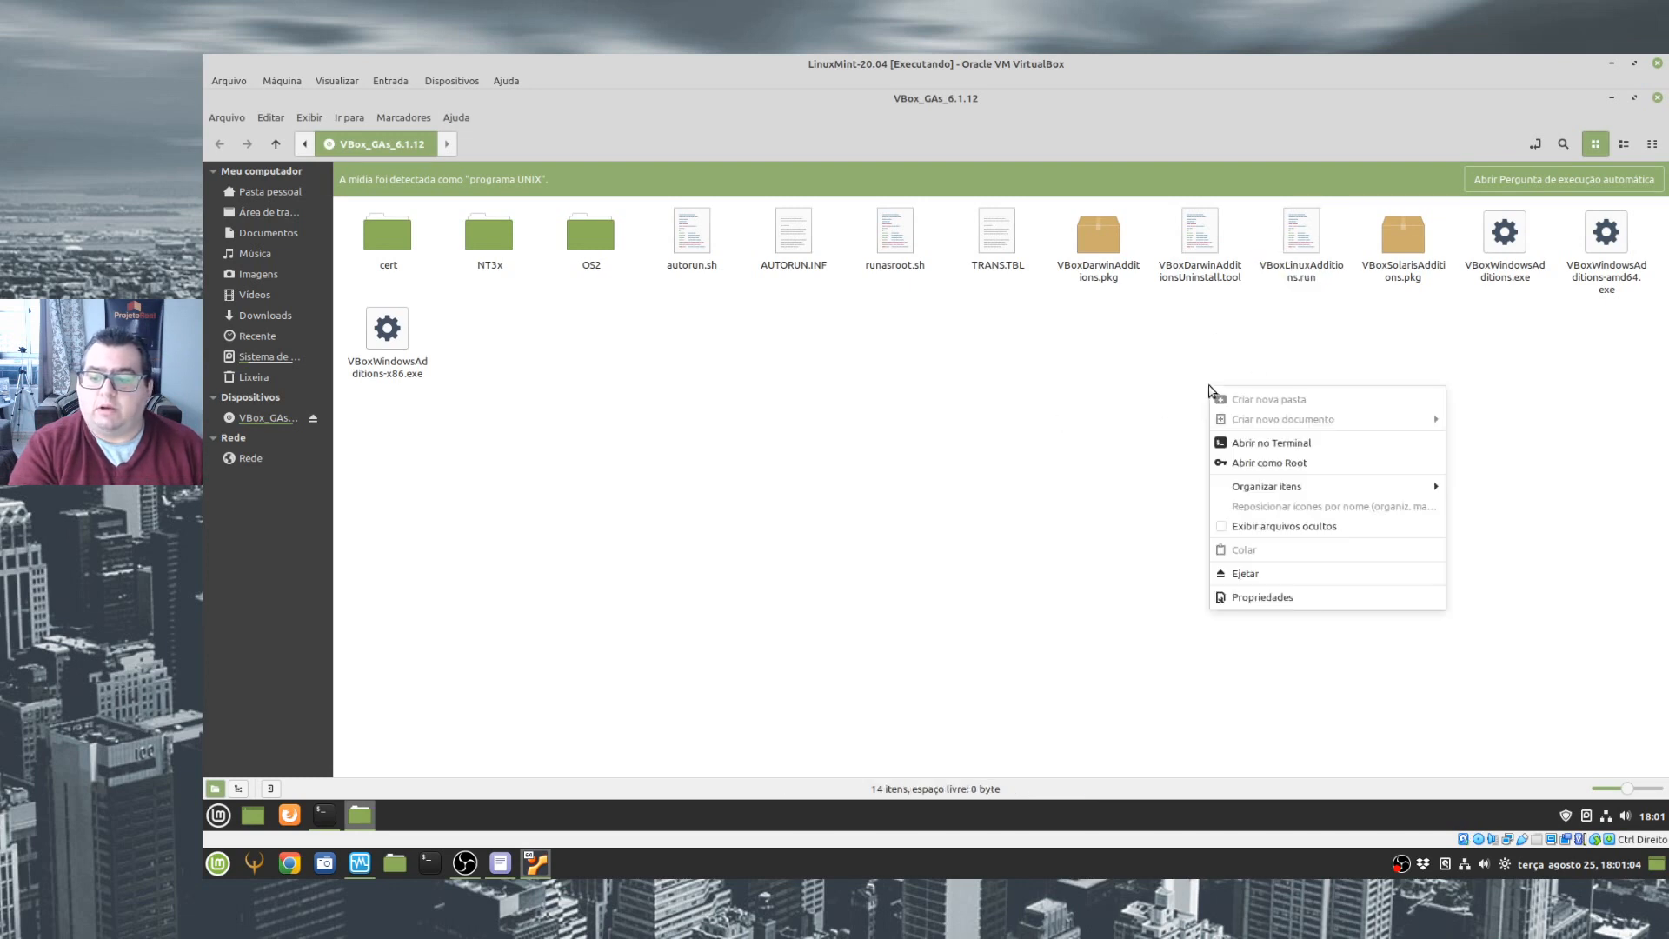
{"action": "left_click", "coordinate": [1258, 447]}
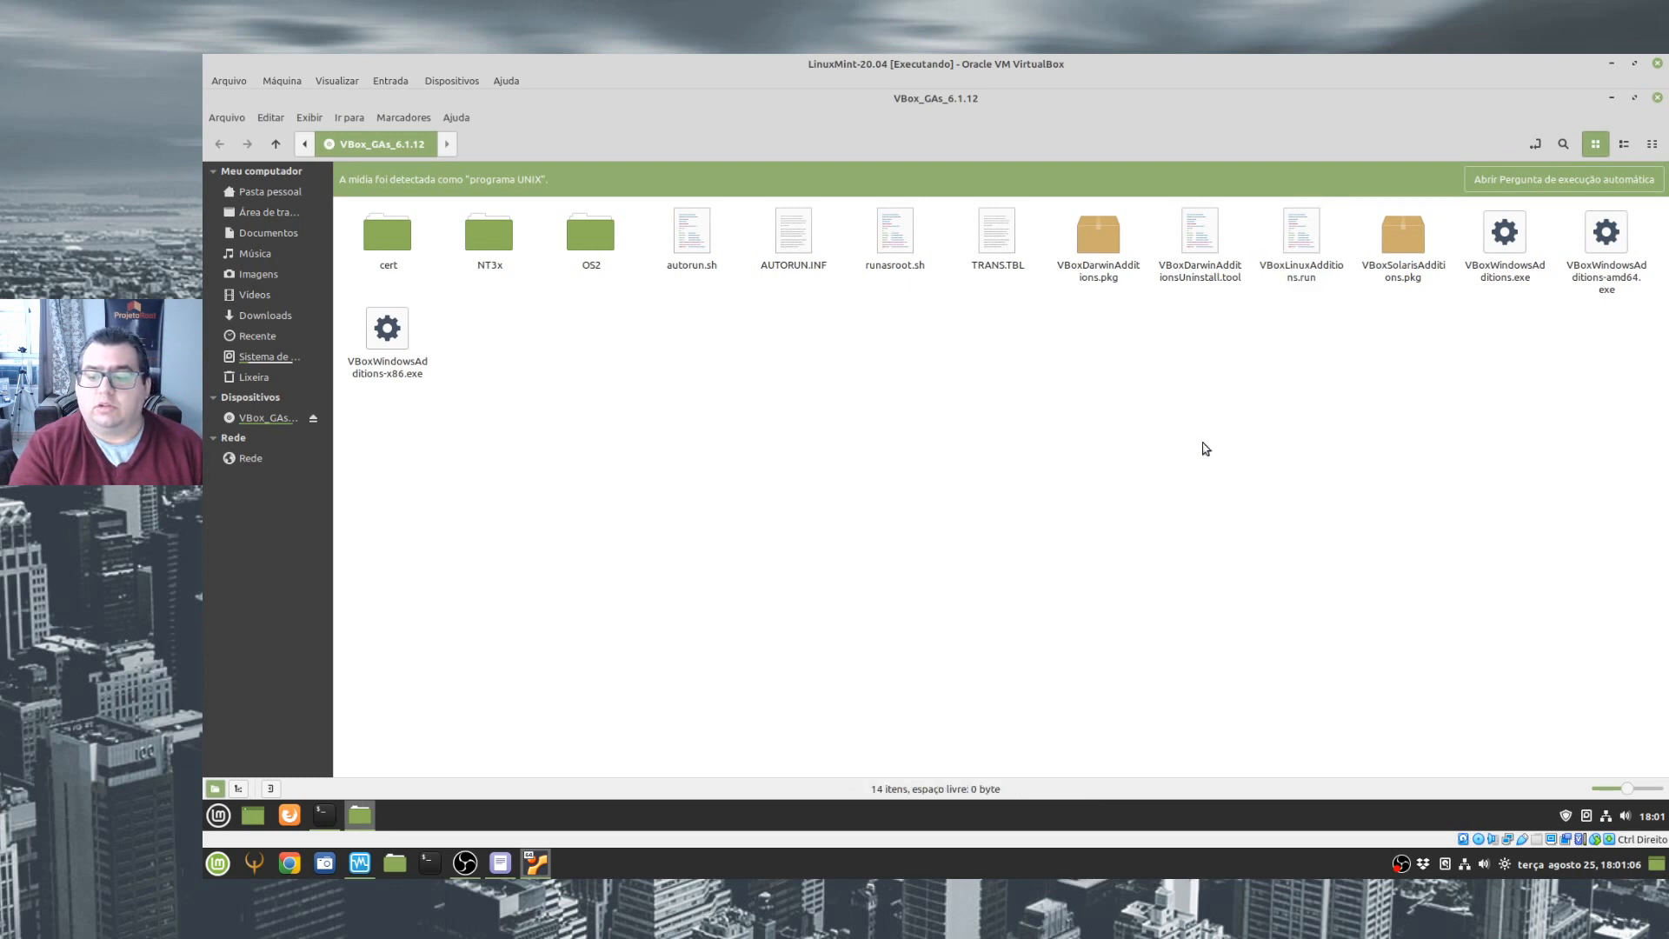
{"action": "left_click", "coordinate": [1142, 287]}
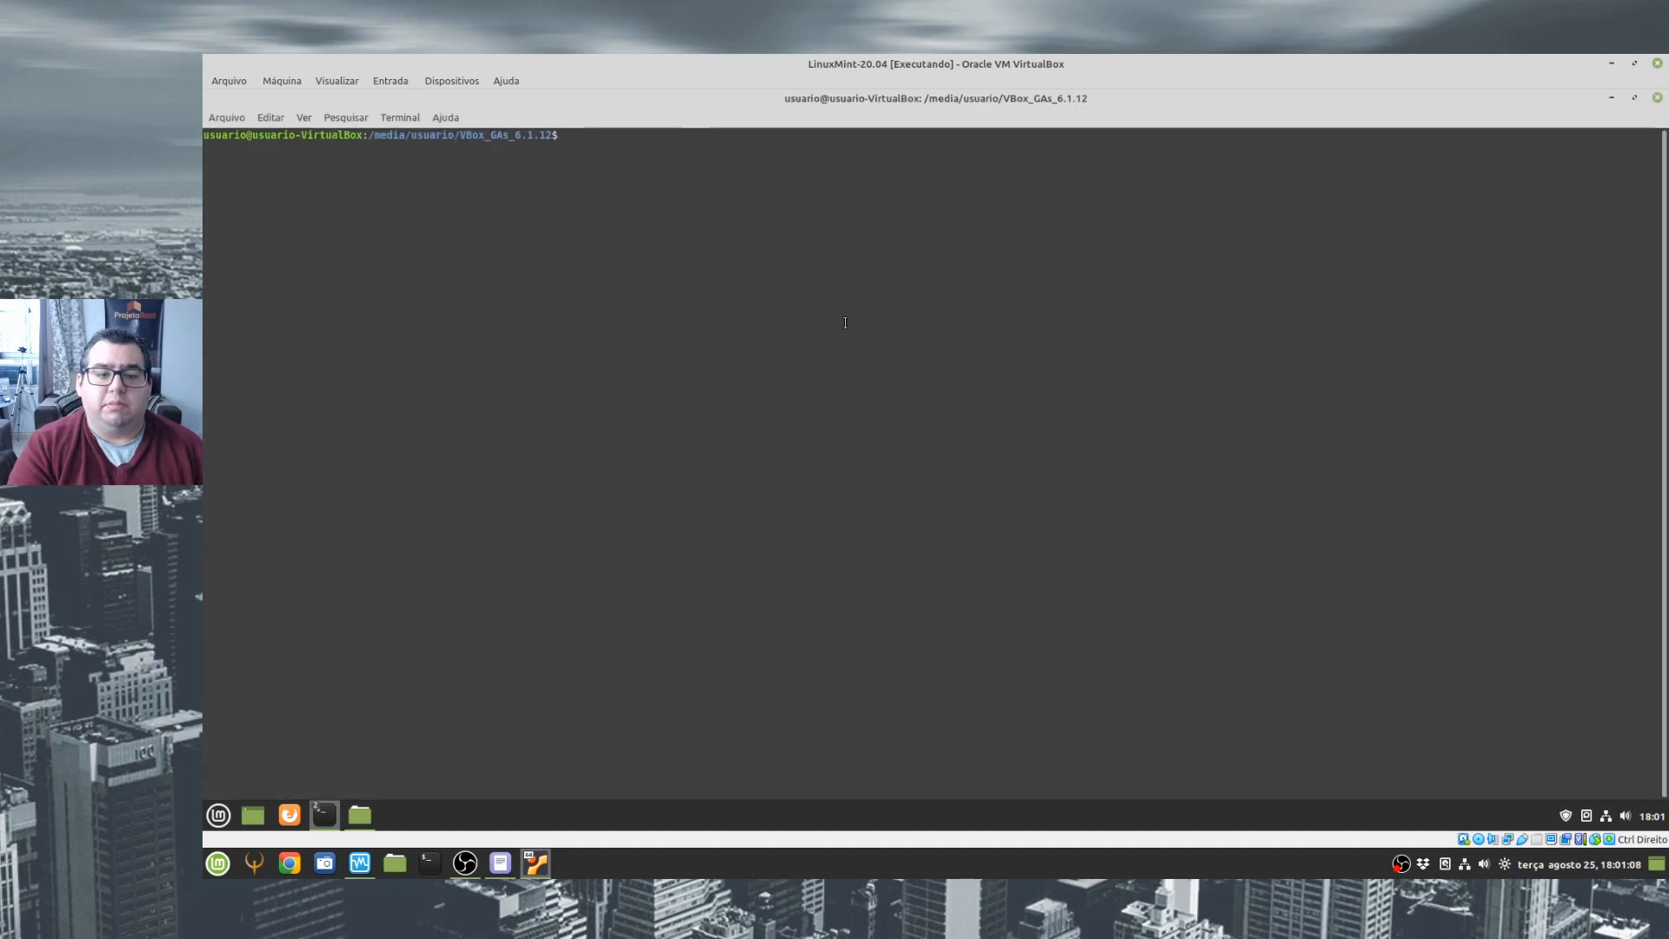
- Enlarge the terminal text and list the Guest Additions disc's files with ls -lah
{"action": "key", "text": "ctrl+plus"}
{"action": "key", "text": "ctrl+plus"}
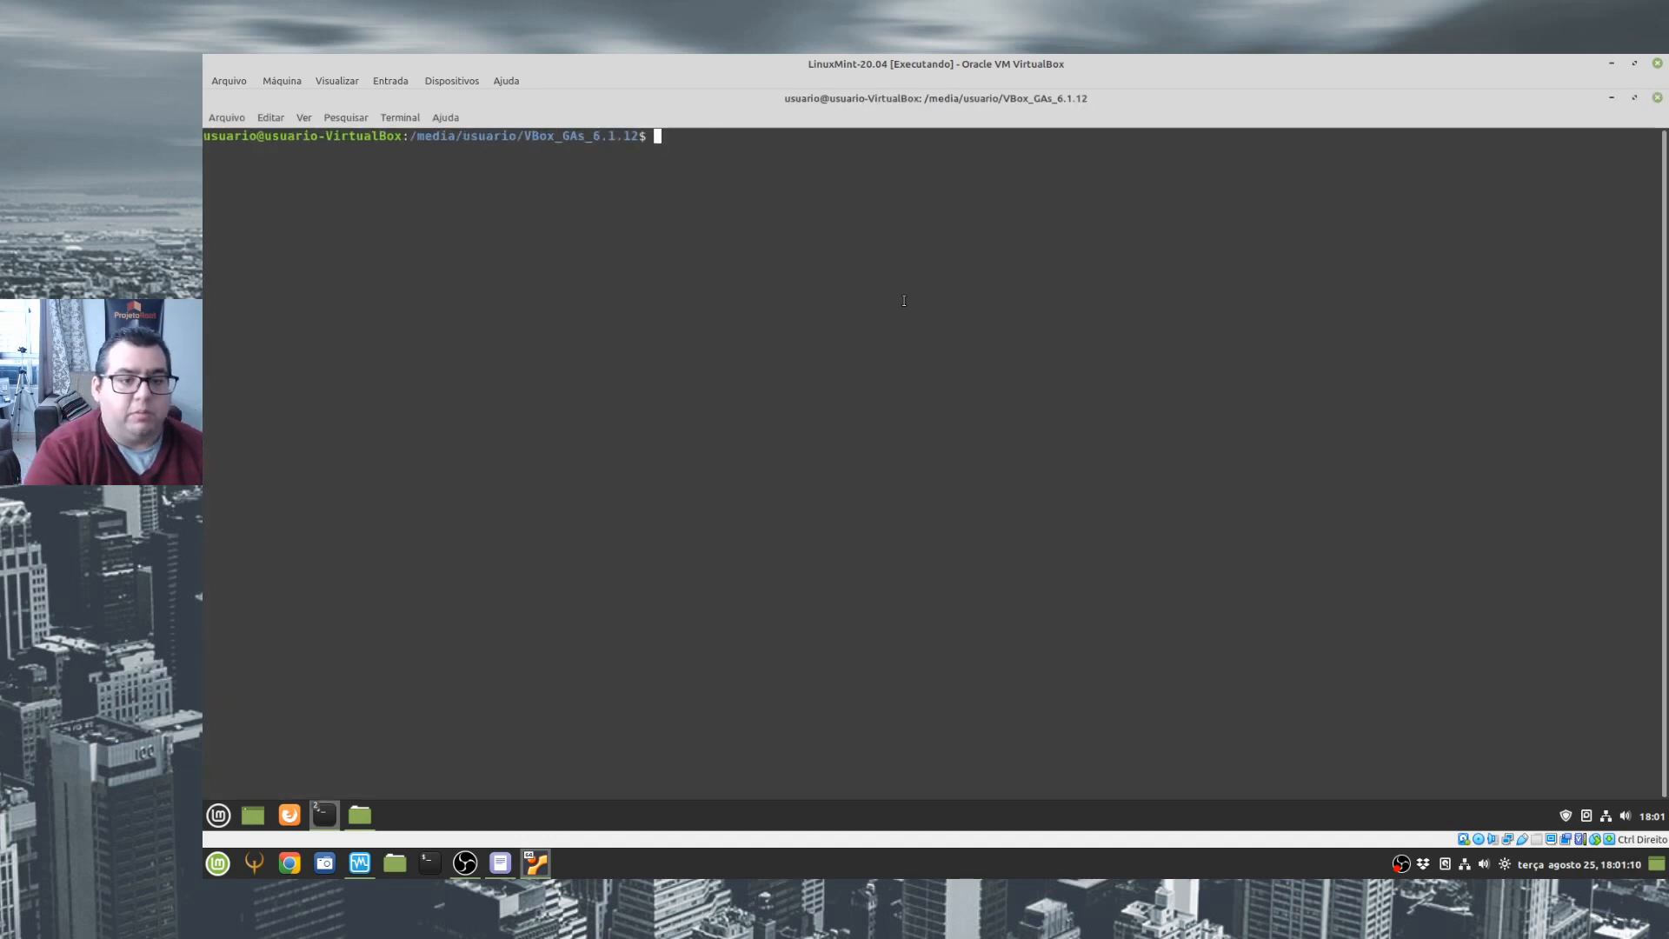
{"action": "key", "text": "ctrl+plus"}
{"action": "type", "text": "ls -lah"}
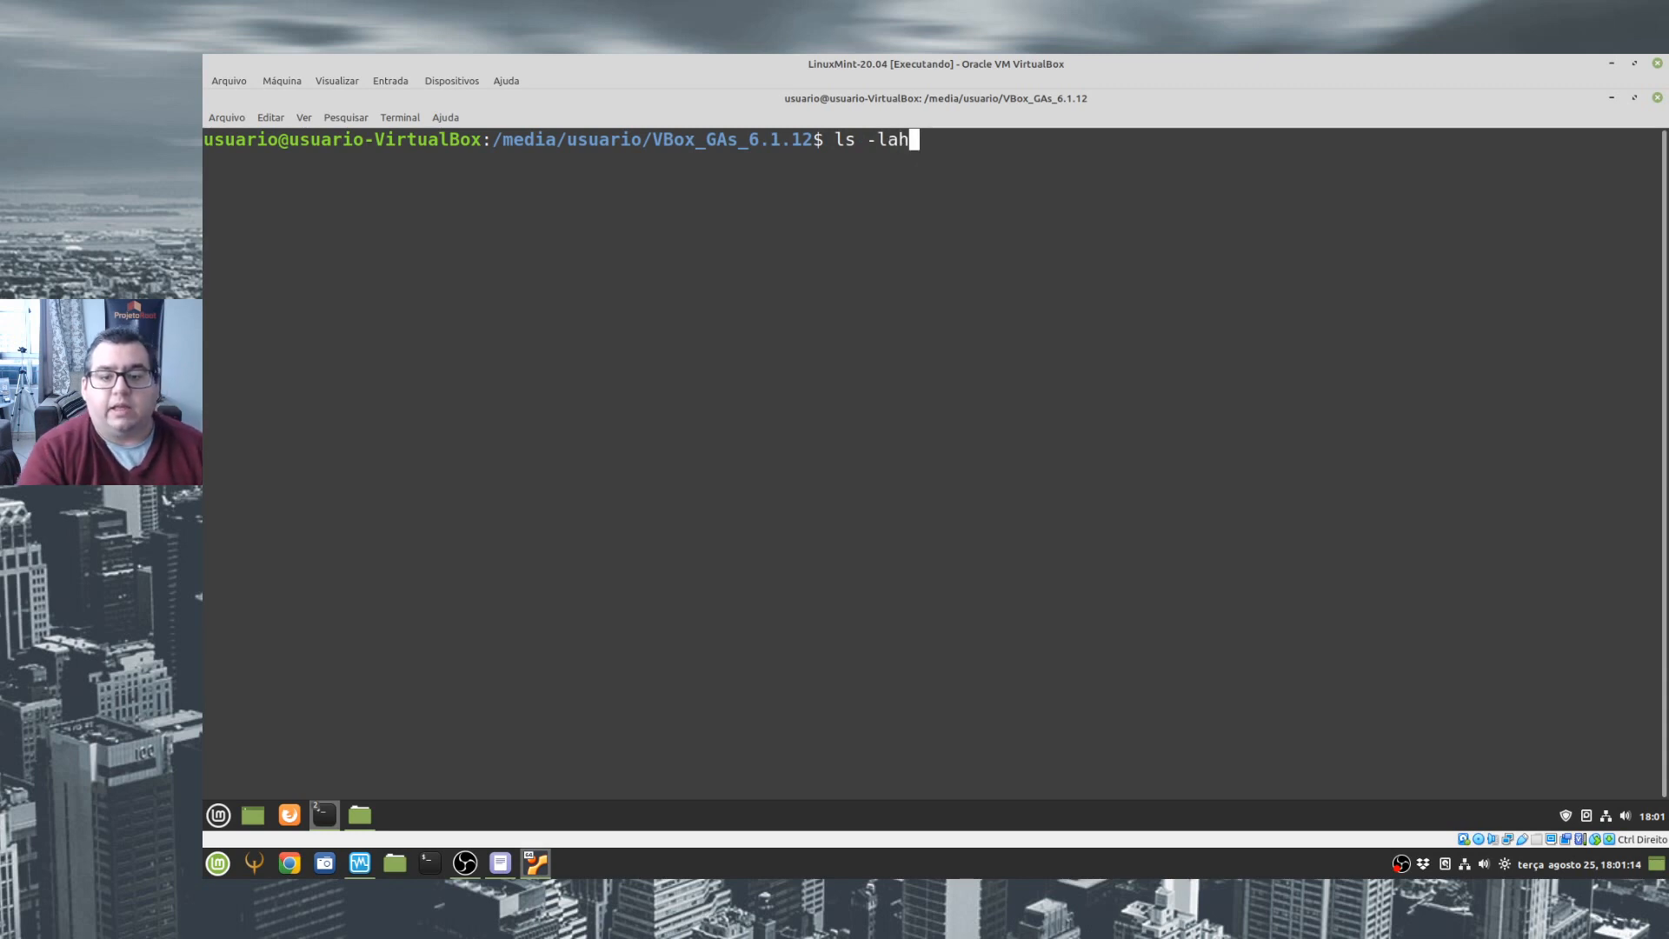
{"action": "key", "text": "Return"}
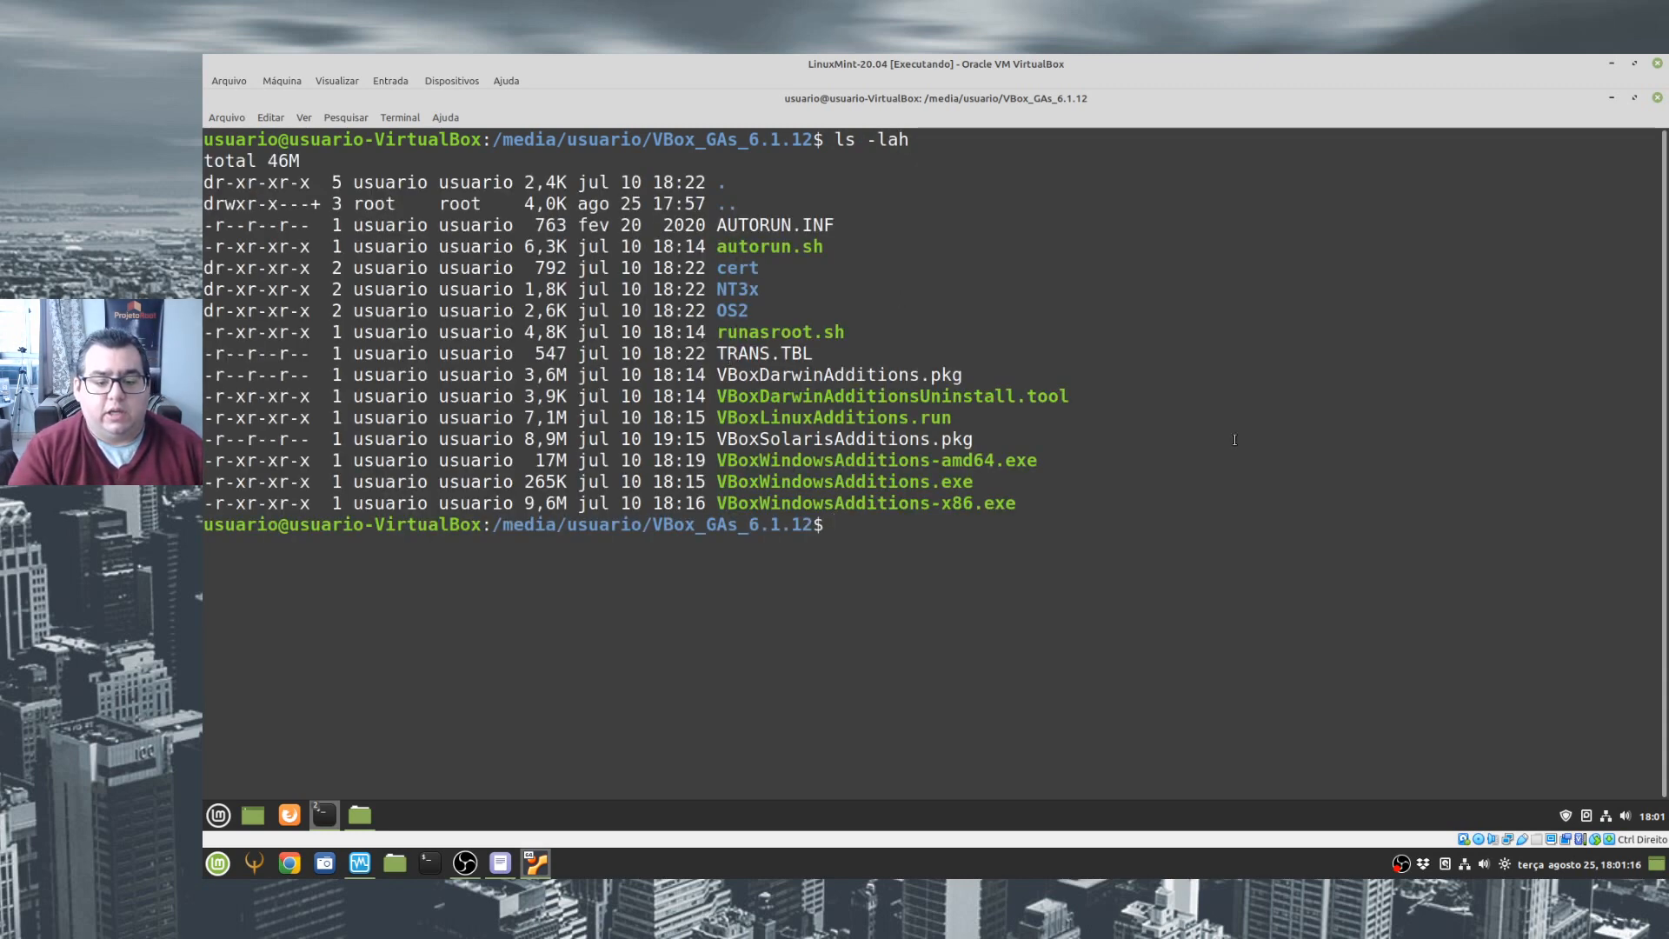
- Enter the command ./VBoxLinuxAdditions.run at the disc folder prompt without executing it
{"action": "type", "text": "./"}
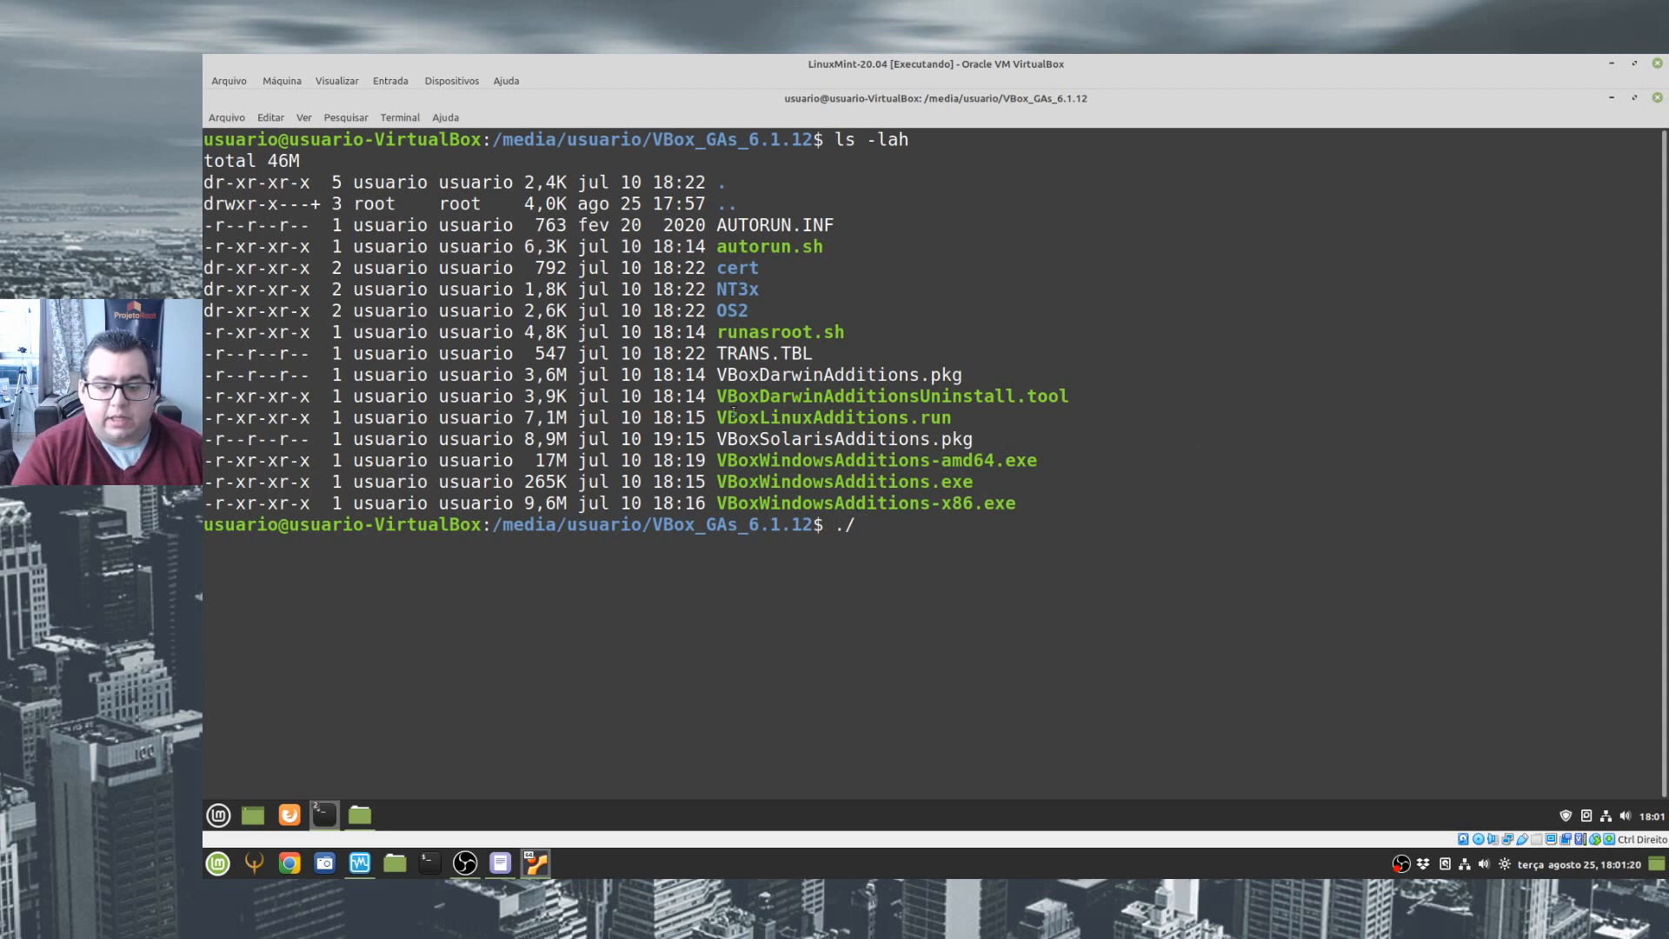
{"action": "left_click_drag", "start_coordinate": [717, 418], "coordinate": [908, 418]}
{"action": "type", "text": "VBox"}
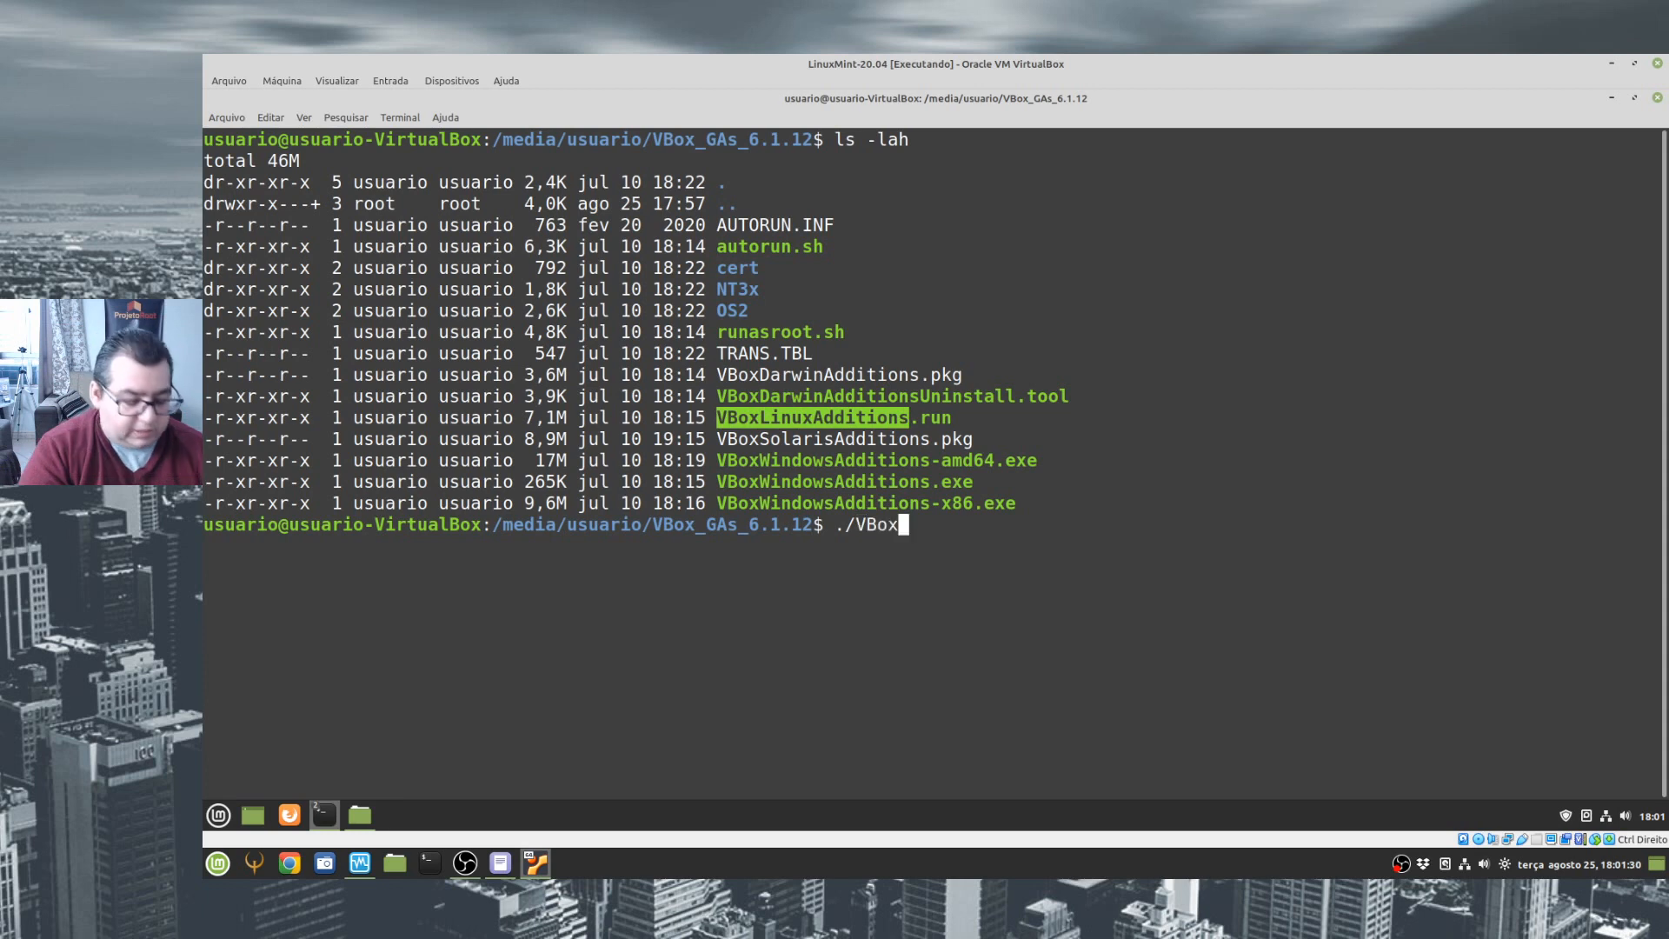
{"action": "type", "text": "L"}
{"action": "key", "text": "Tab"}
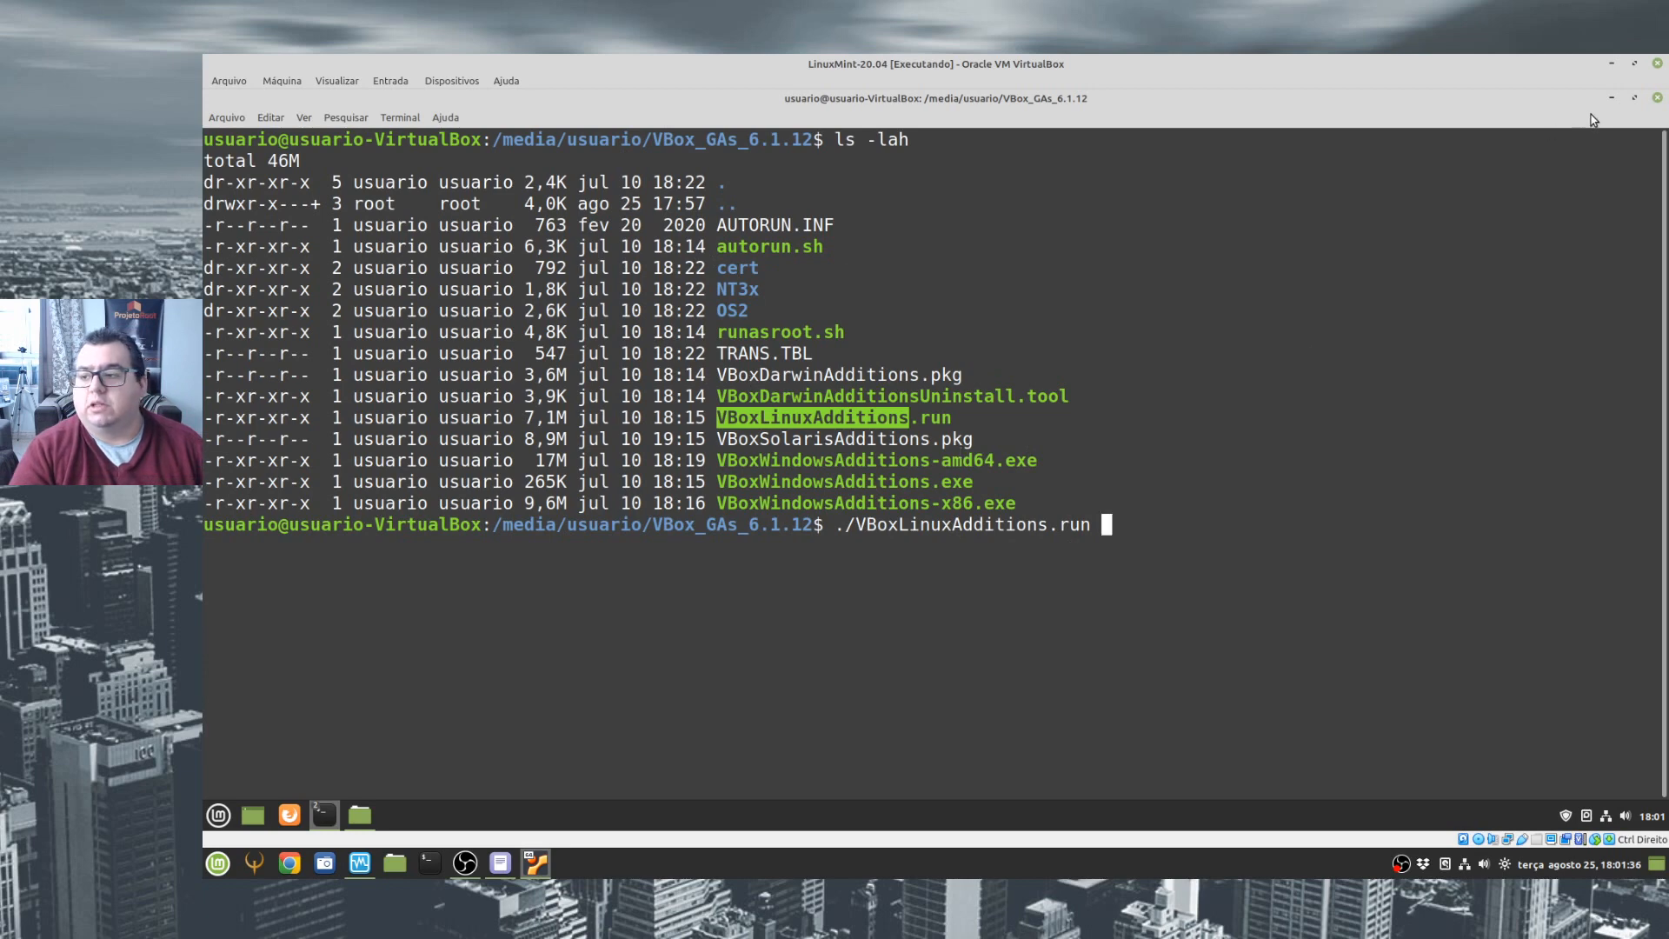
- Try to run VBoxLinuxAdditions.run in a terminal from the disc's file manager window
{"action": "left_click", "coordinate": [1613, 98]}
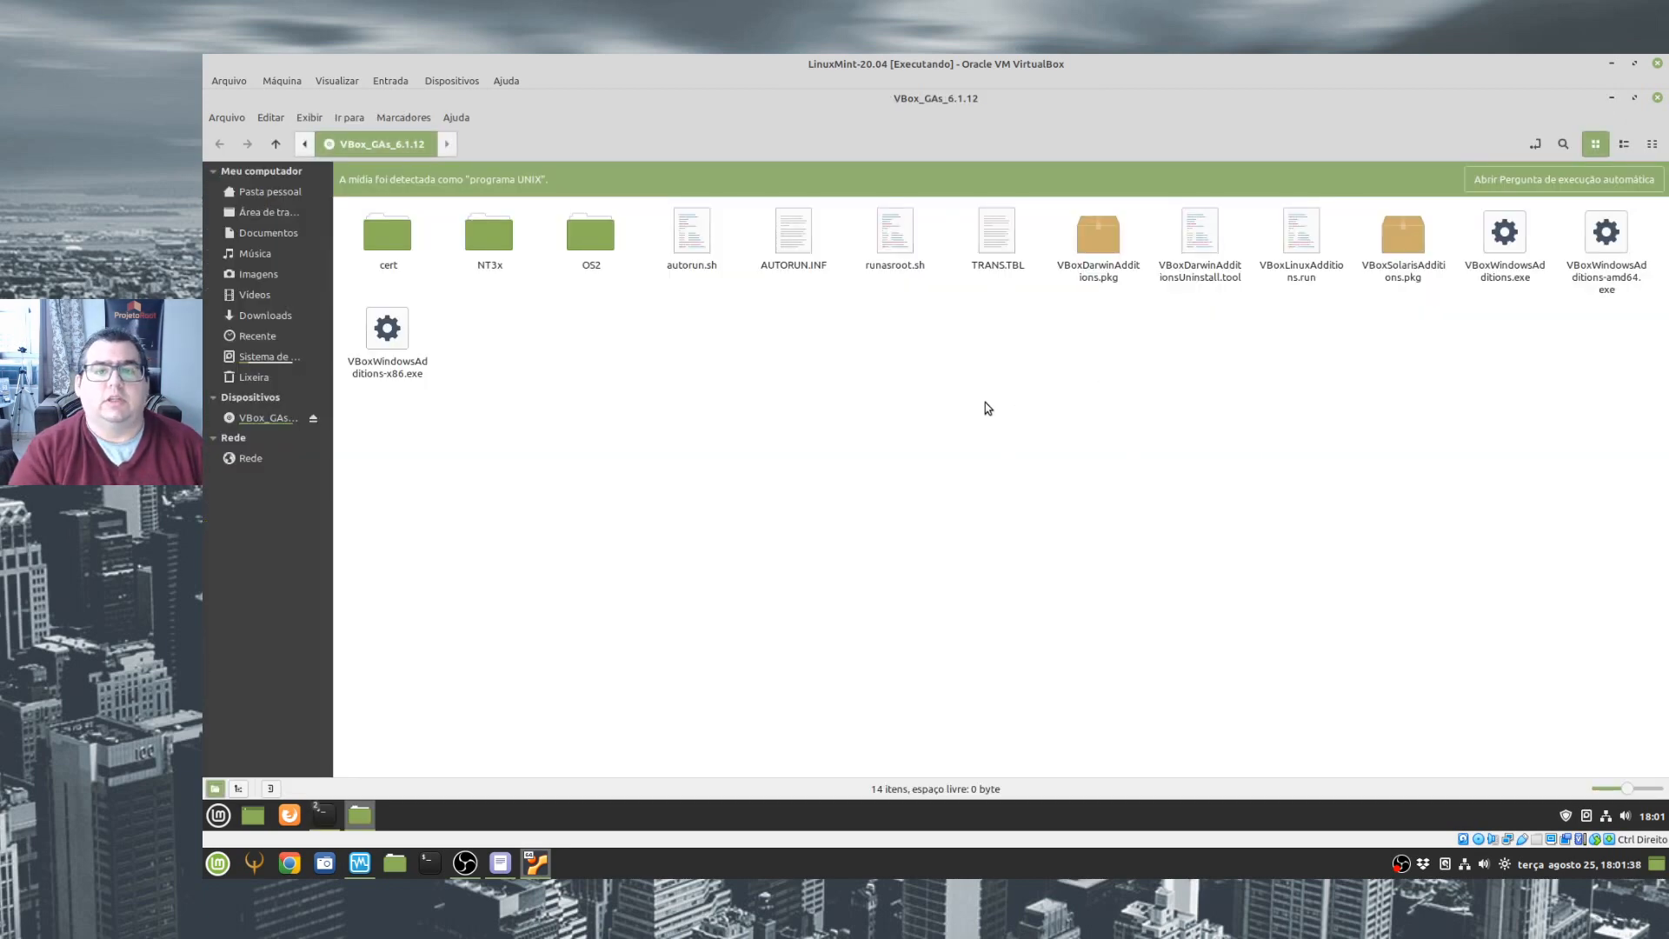
{"action": "left_click", "coordinate": [1308, 239]}
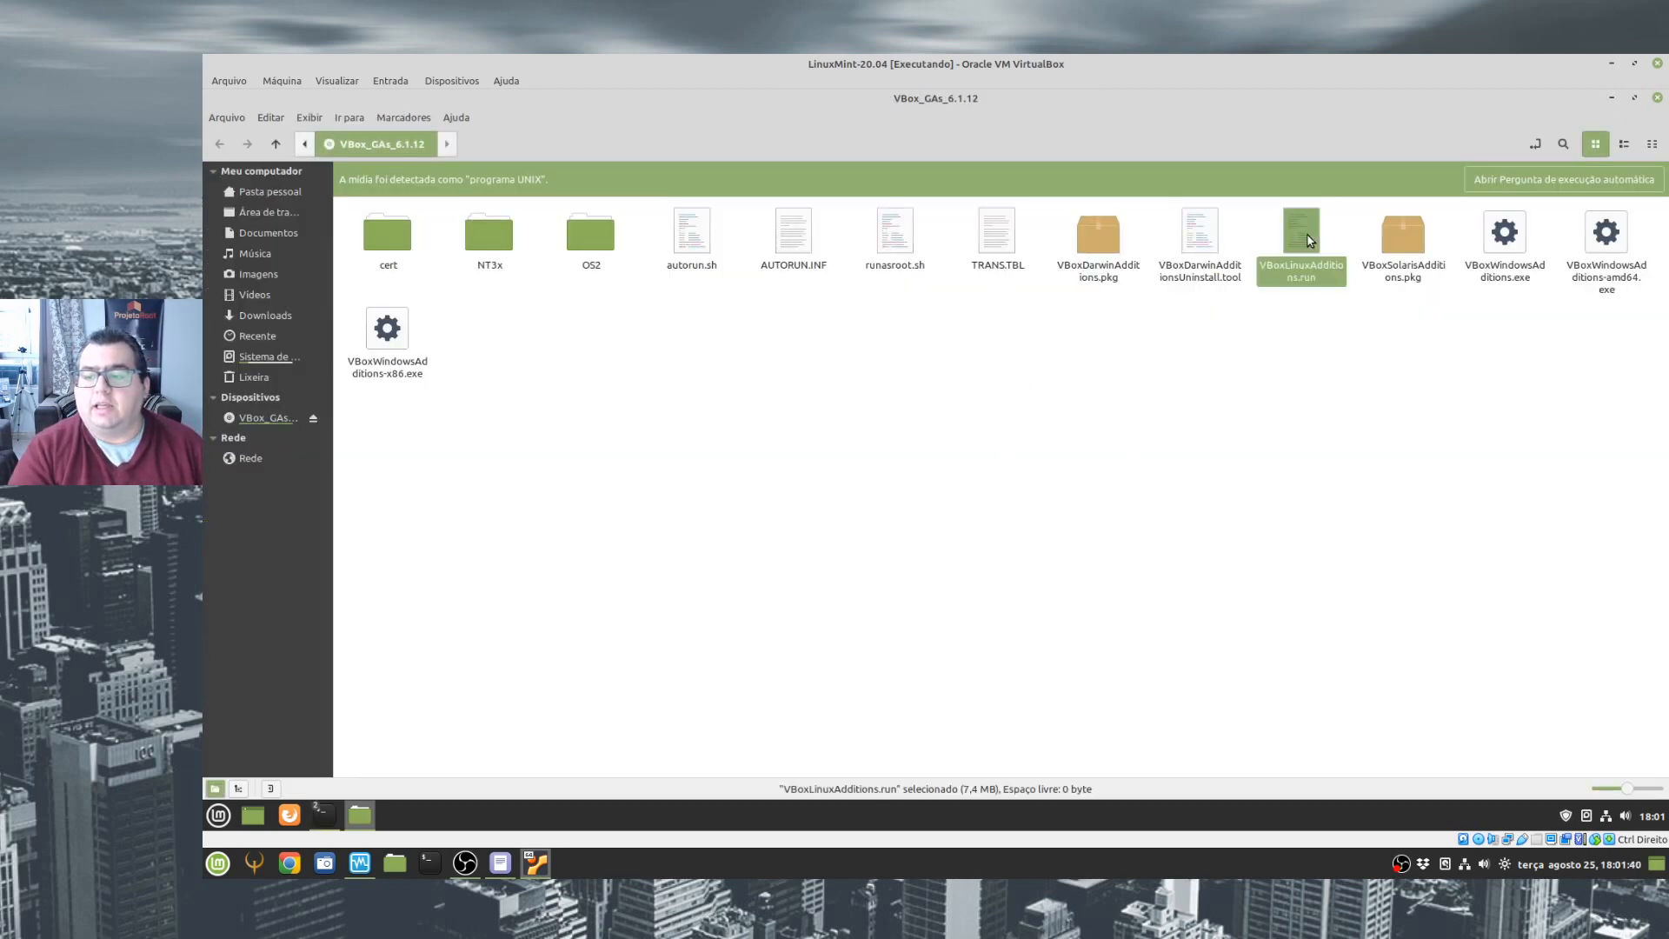
{"action": "double_click", "coordinate": [1302, 233]}
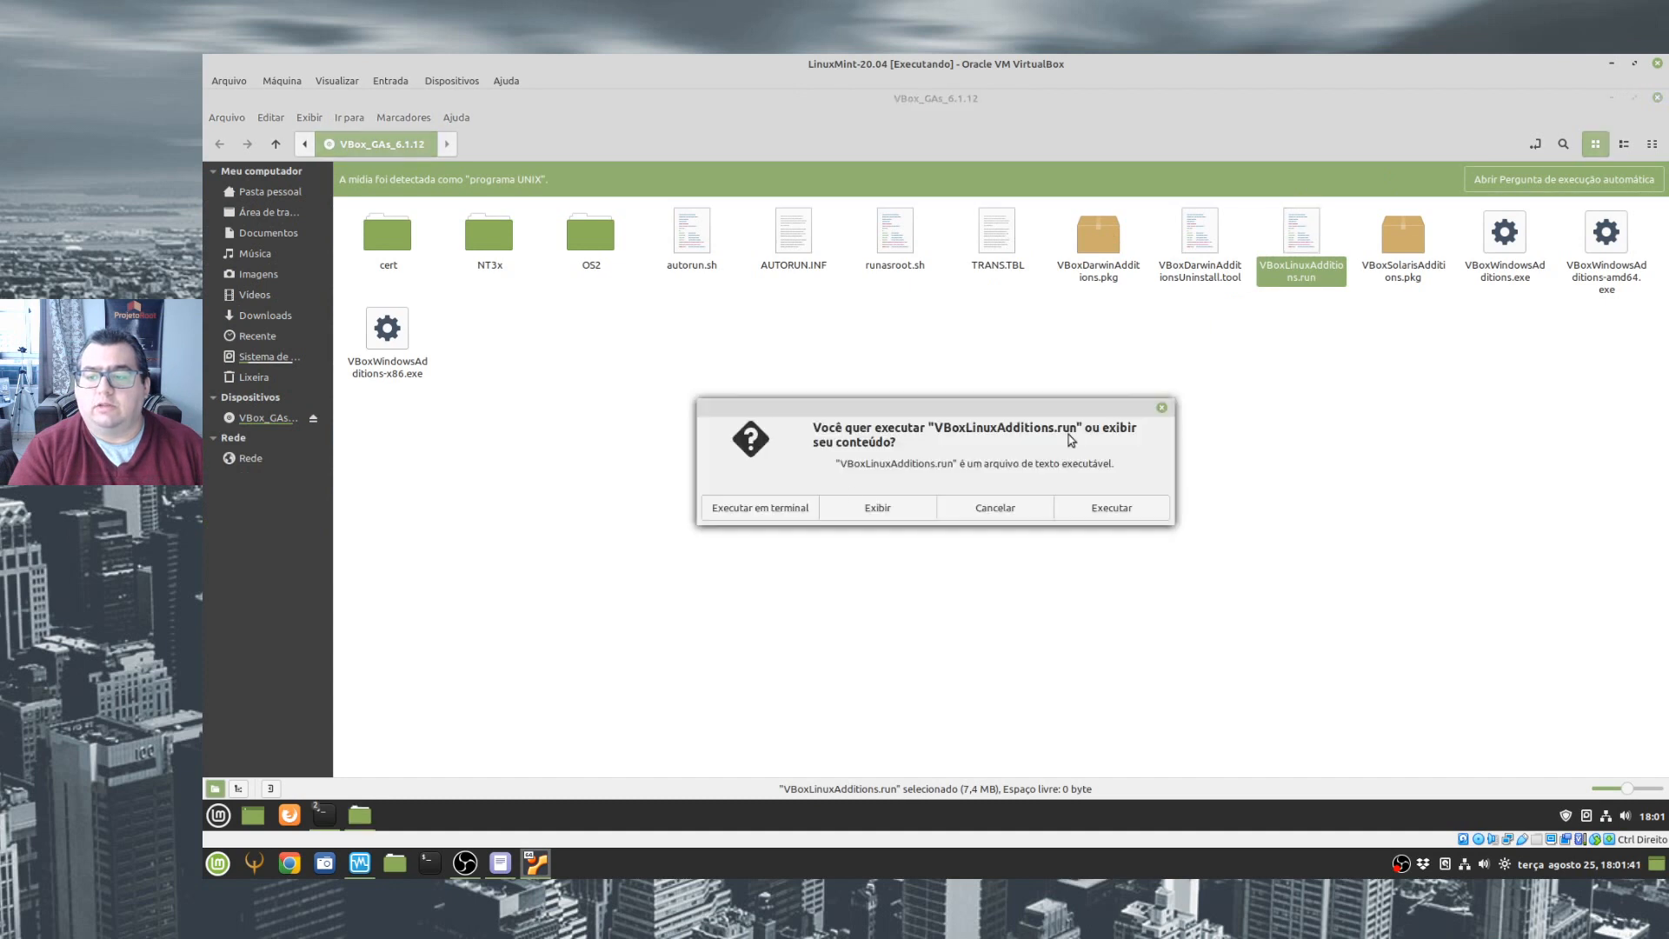
{"action": "left_click", "coordinate": [756, 511]}
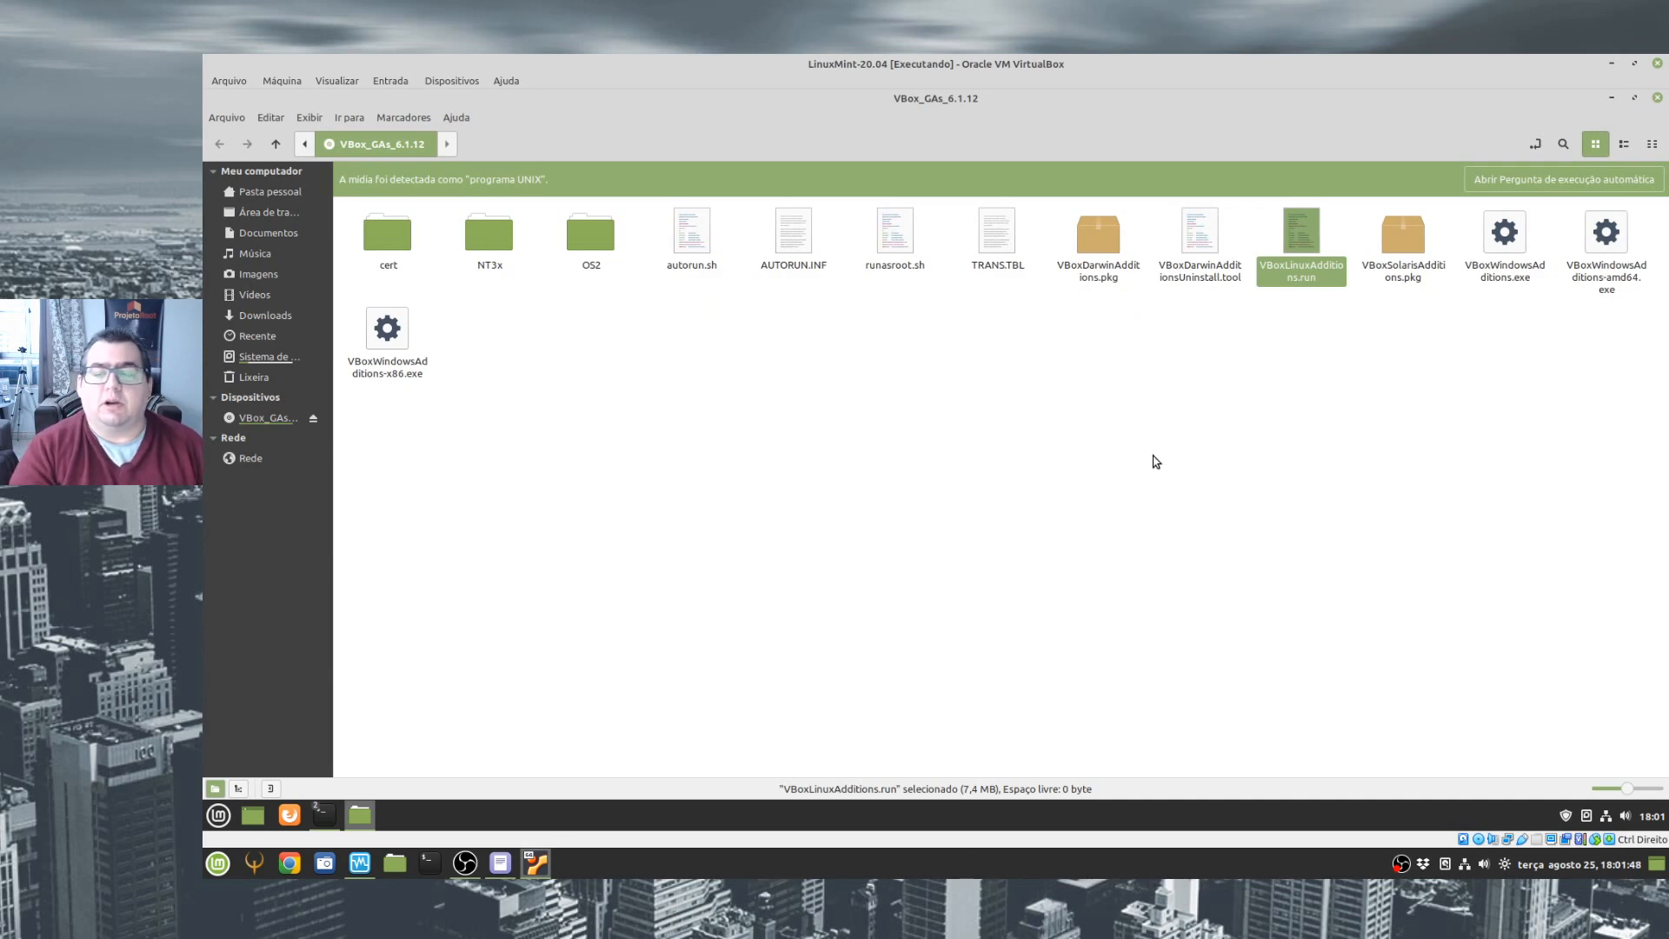
- Return to the terminal at the disc folder and execute the prepared ./VBoxLinuxAdditions.run command as the regular user
{"action": "left_click", "coordinate": [1611, 97]}
{"action": "mouse_move", "coordinate": [326, 814]}
{"action": "left_click", "coordinate": [552, 735]}
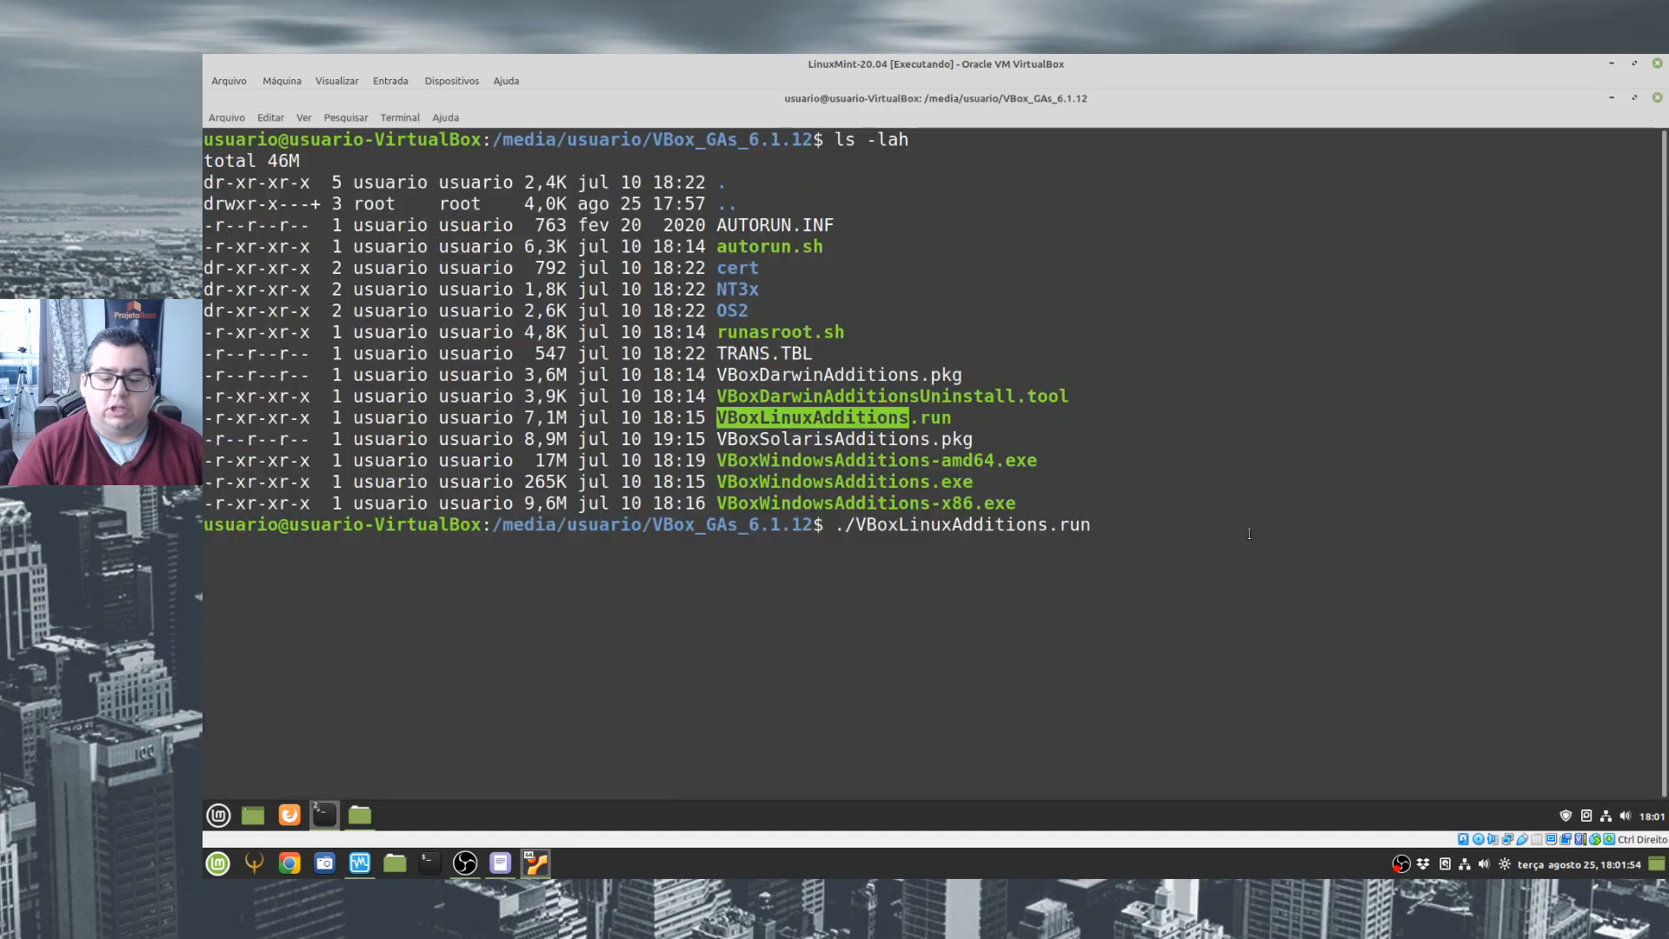
{"action": "key", "text": "Return"}
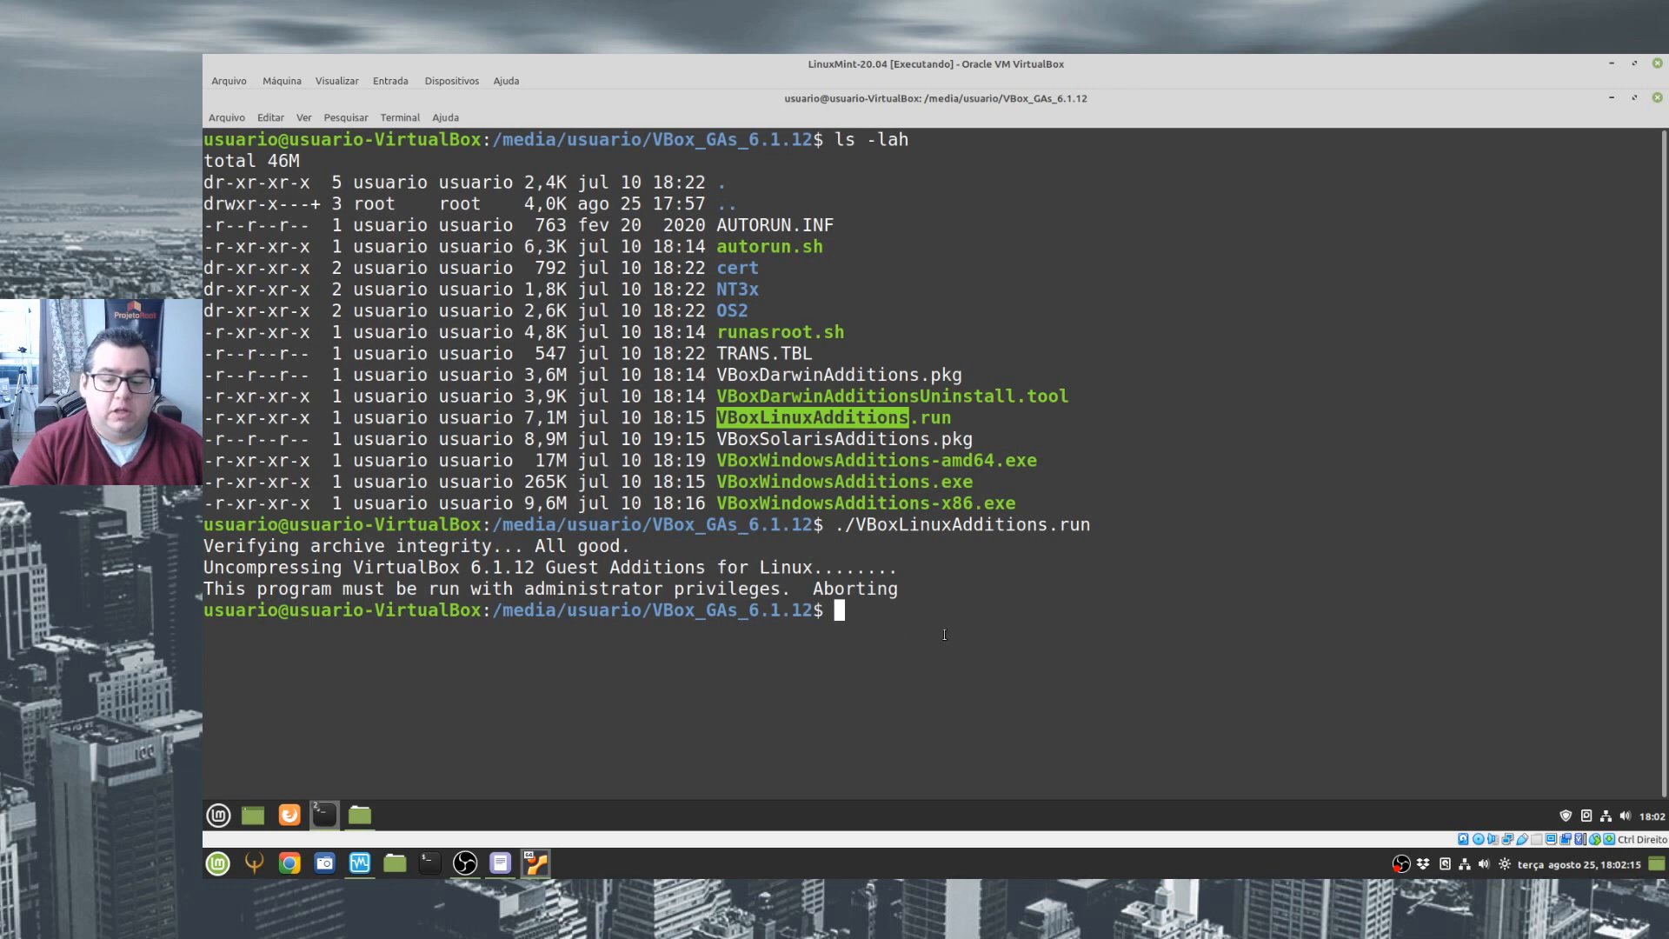
- Reopen the VBox_GAs_6.1.12 folder as root from the file manager, authenticating with the account password
{"action": "left_click", "coordinate": [1611, 98]}
{"action": "left_click", "coordinate": [358, 814]}
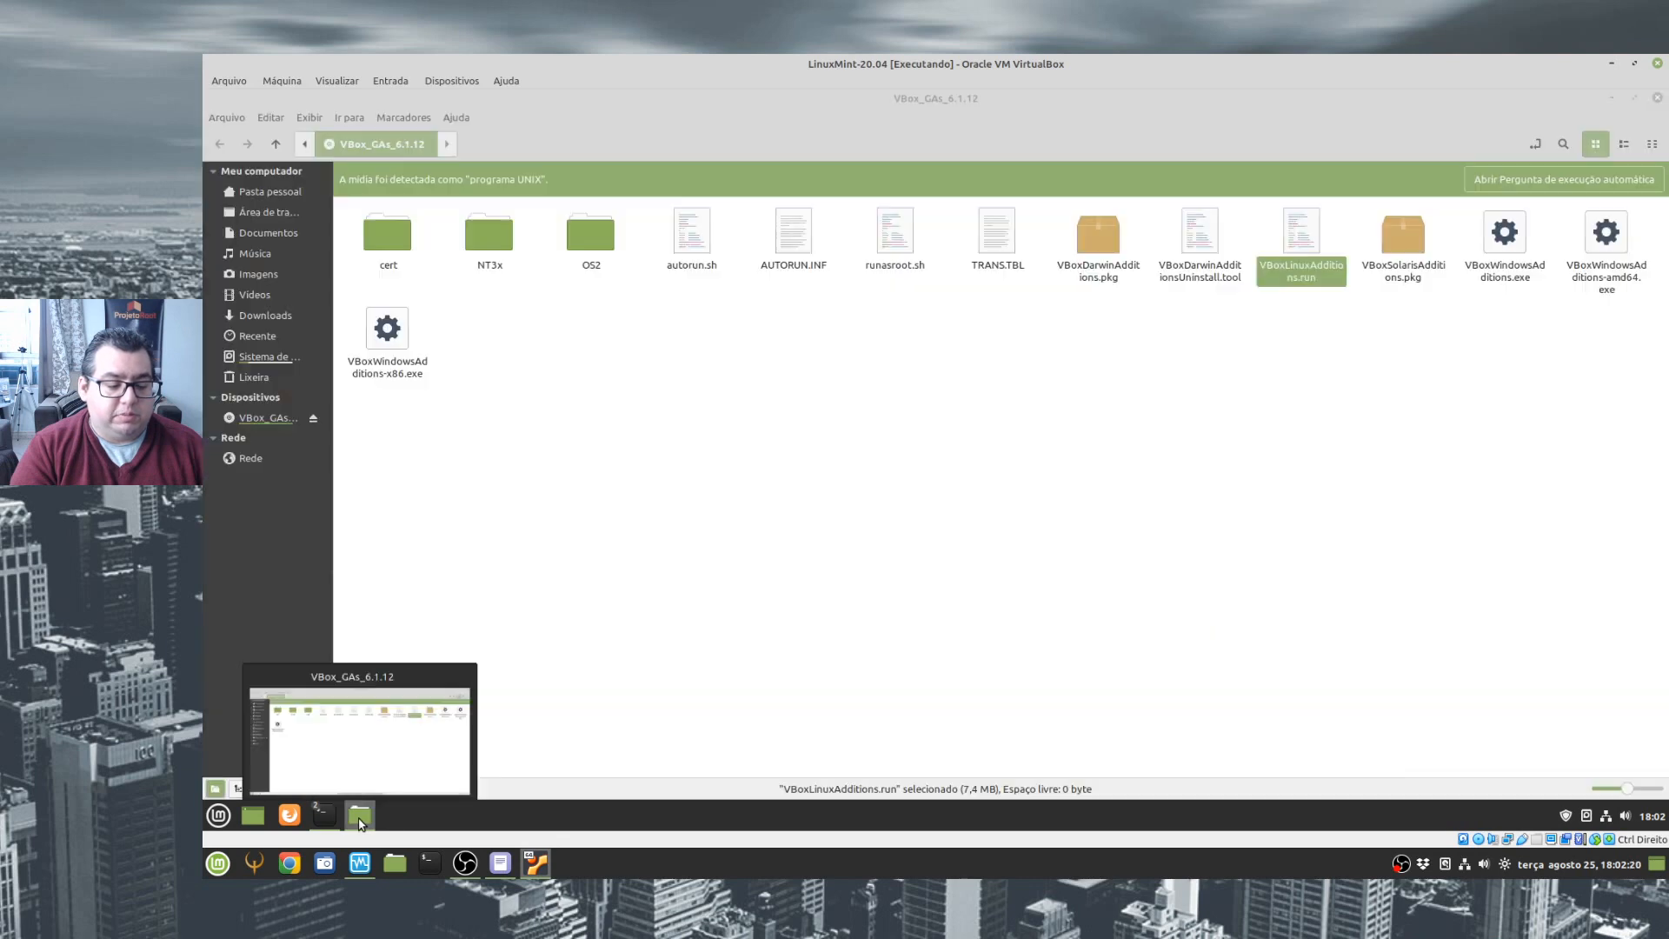
{"action": "left_click", "coordinate": [864, 365]}
{"action": "right_click", "coordinate": [862, 365]}
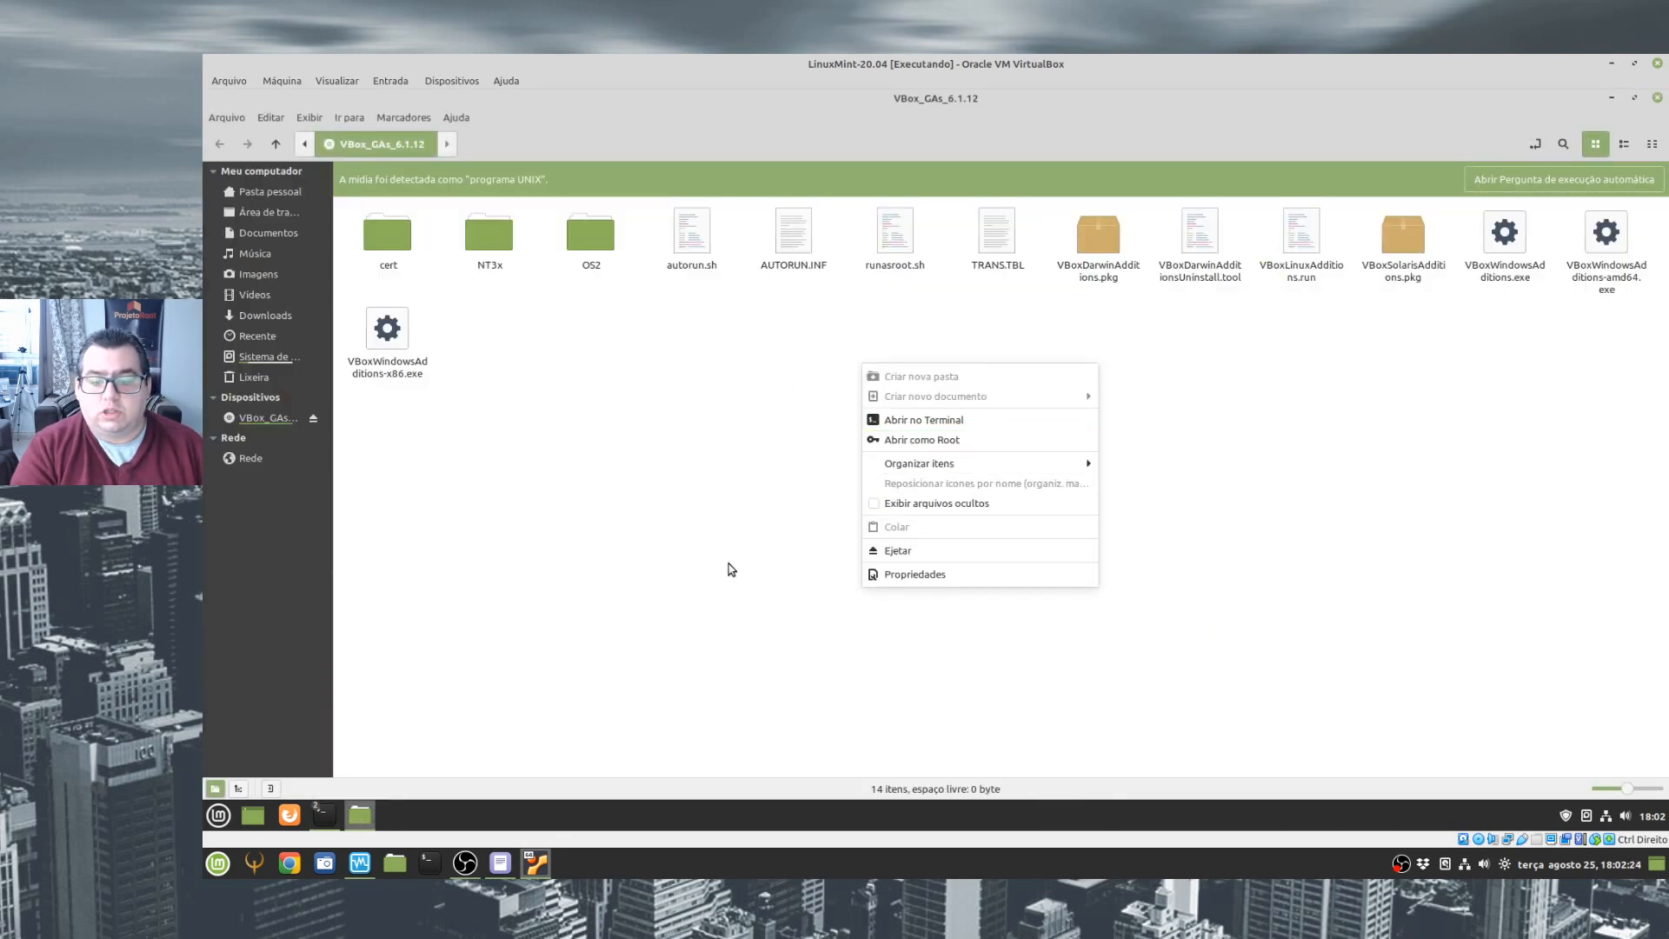
{"action": "left_click", "coordinate": [936, 442]}
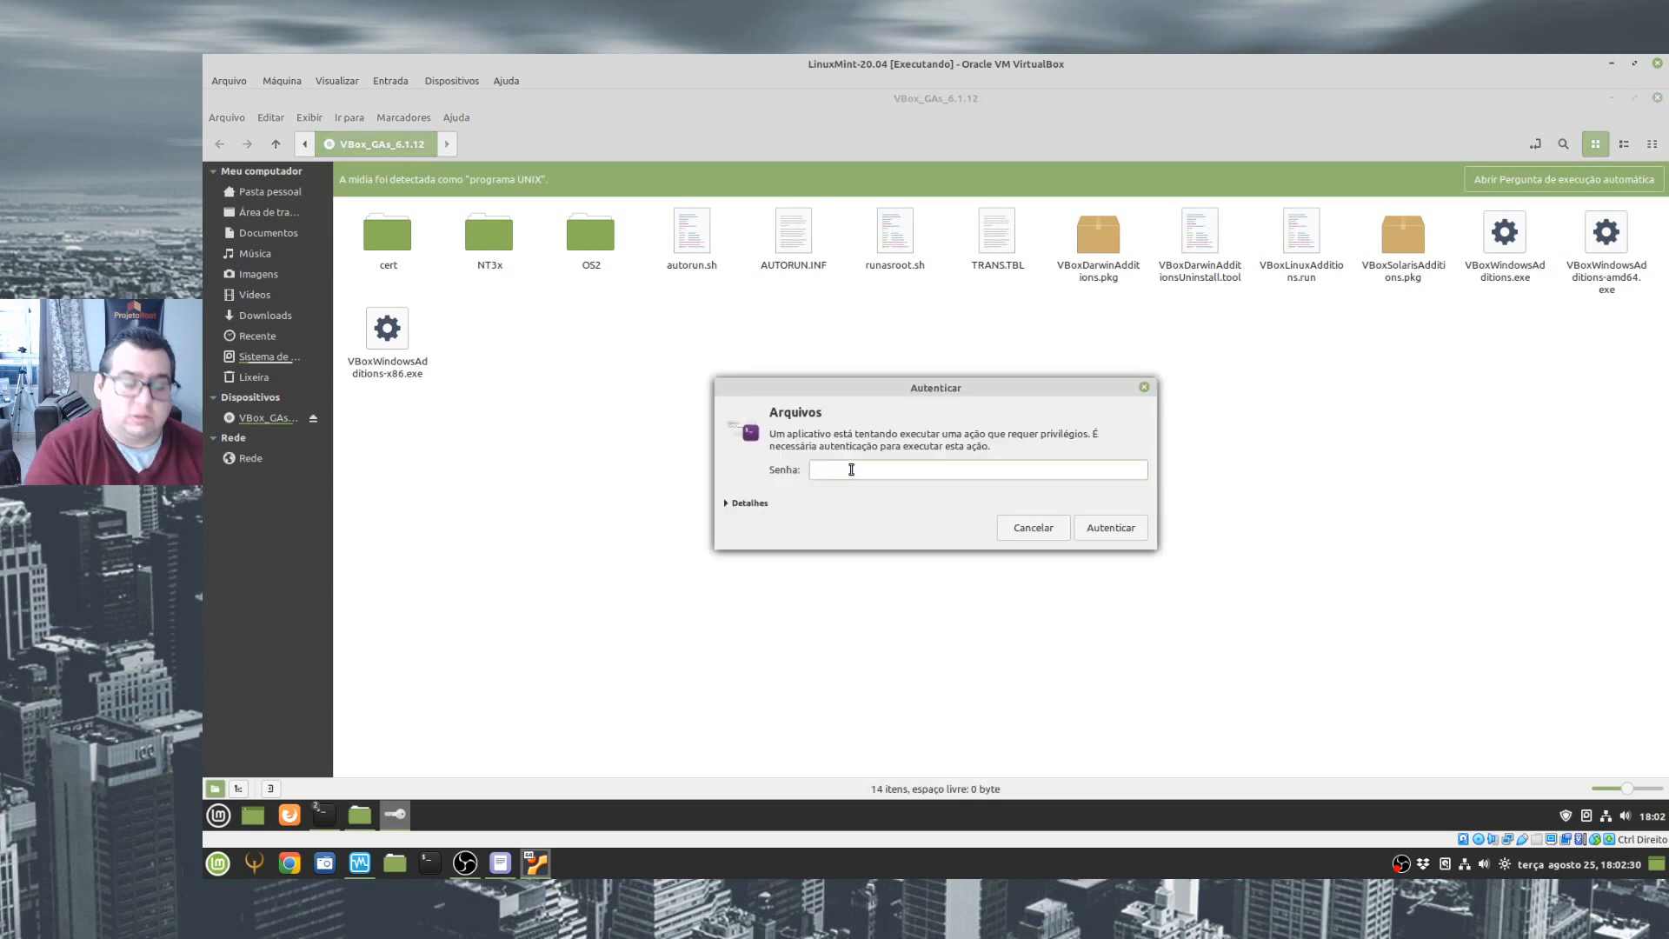
{"action": "type", "text": "••••"}
{"action": "key", "text": "BackSpace"}
{"action": "key", "text": "BackSpace"}
{"action": "key", "text": "BackSpace"}
{"action": "key", "text": "BackSpace"}
{"action": "type", "text": "••••••"}
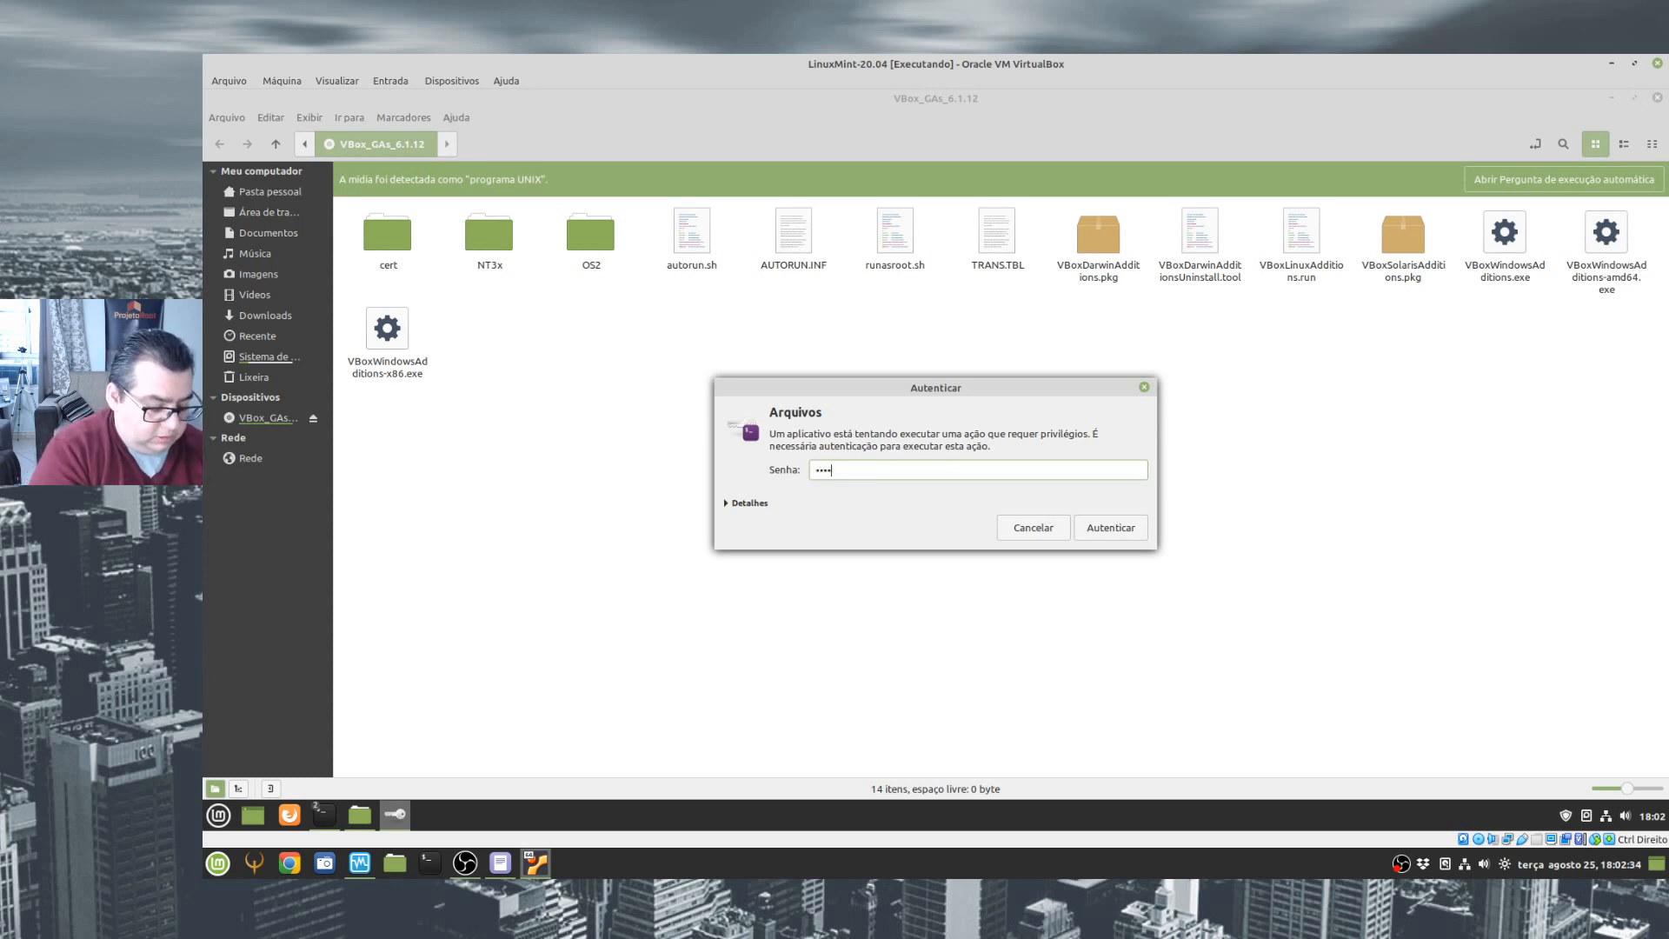
{"action": "key", "text": "Return"}
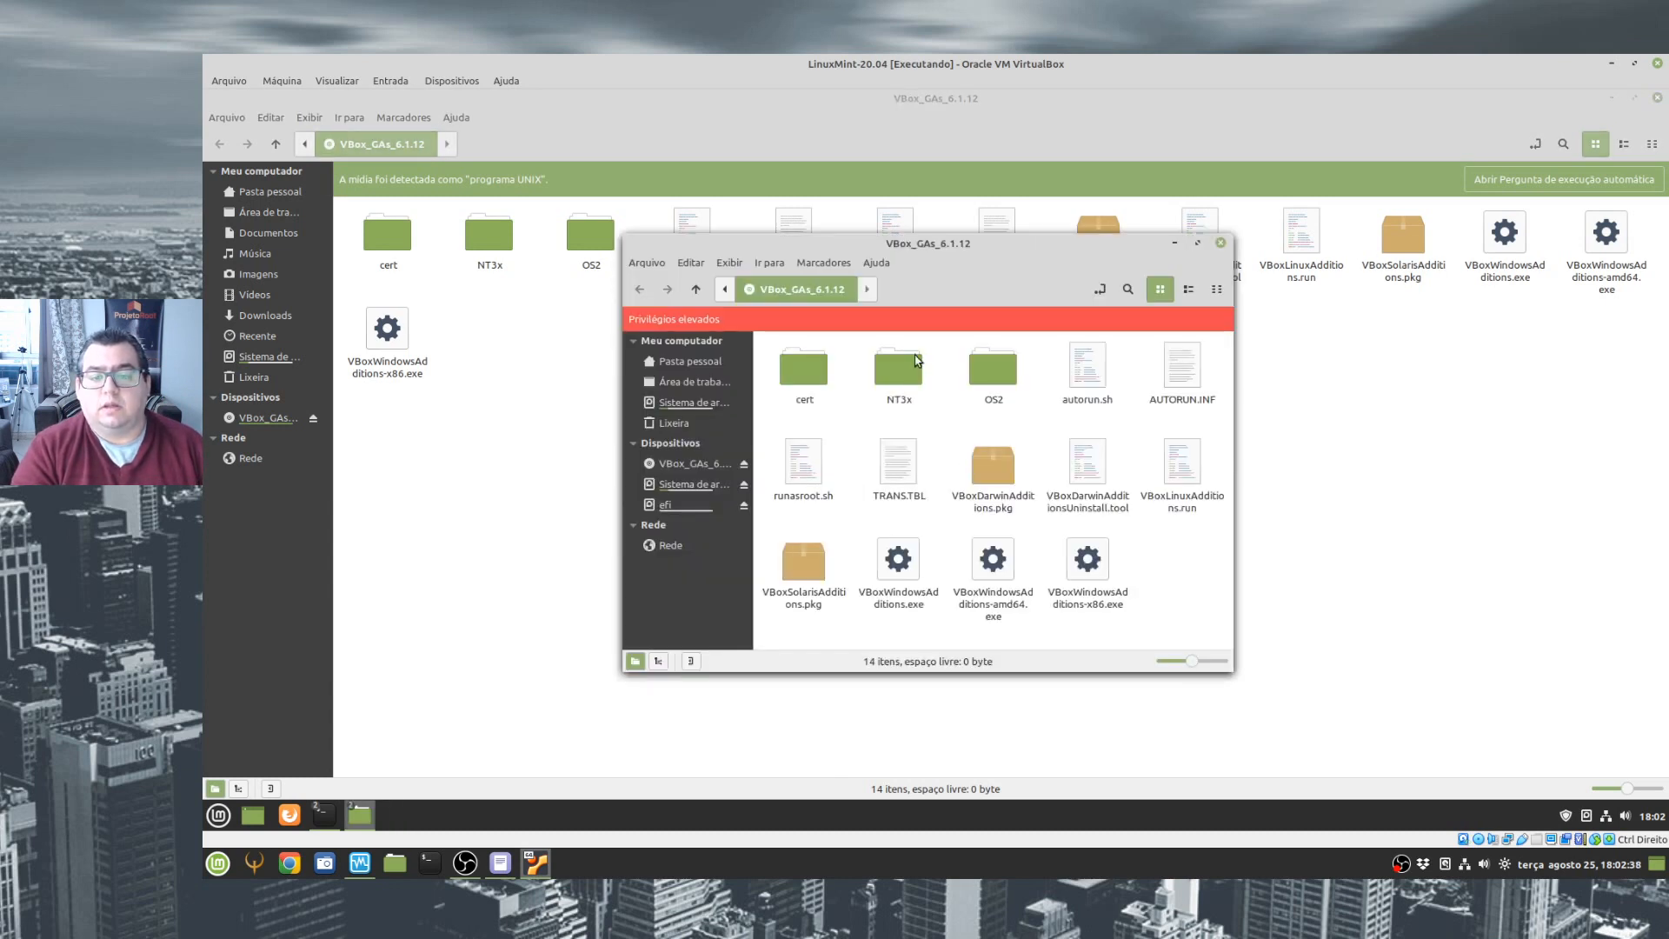
- Maximize the elevated file manager window and run VBoxLinuxAdditions.run in a terminal from it
{"action": "double_click", "coordinate": [1142, 244]}
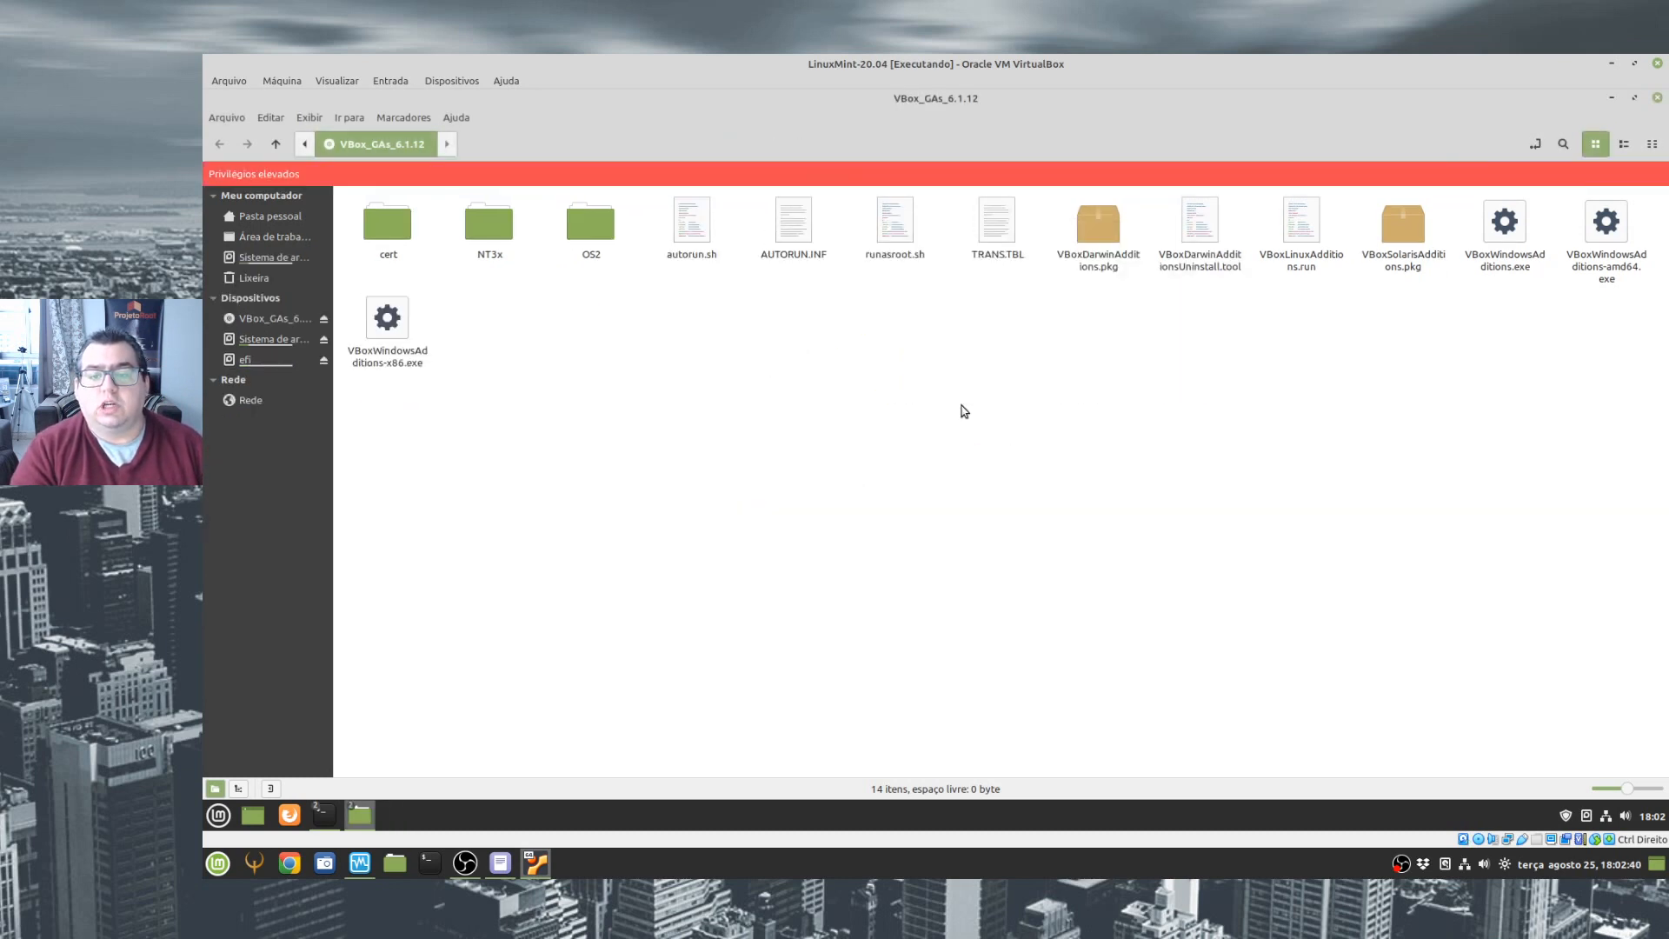
{"action": "left_click", "coordinate": [1298, 220]}
{"action": "double_click", "coordinate": [1303, 224]}
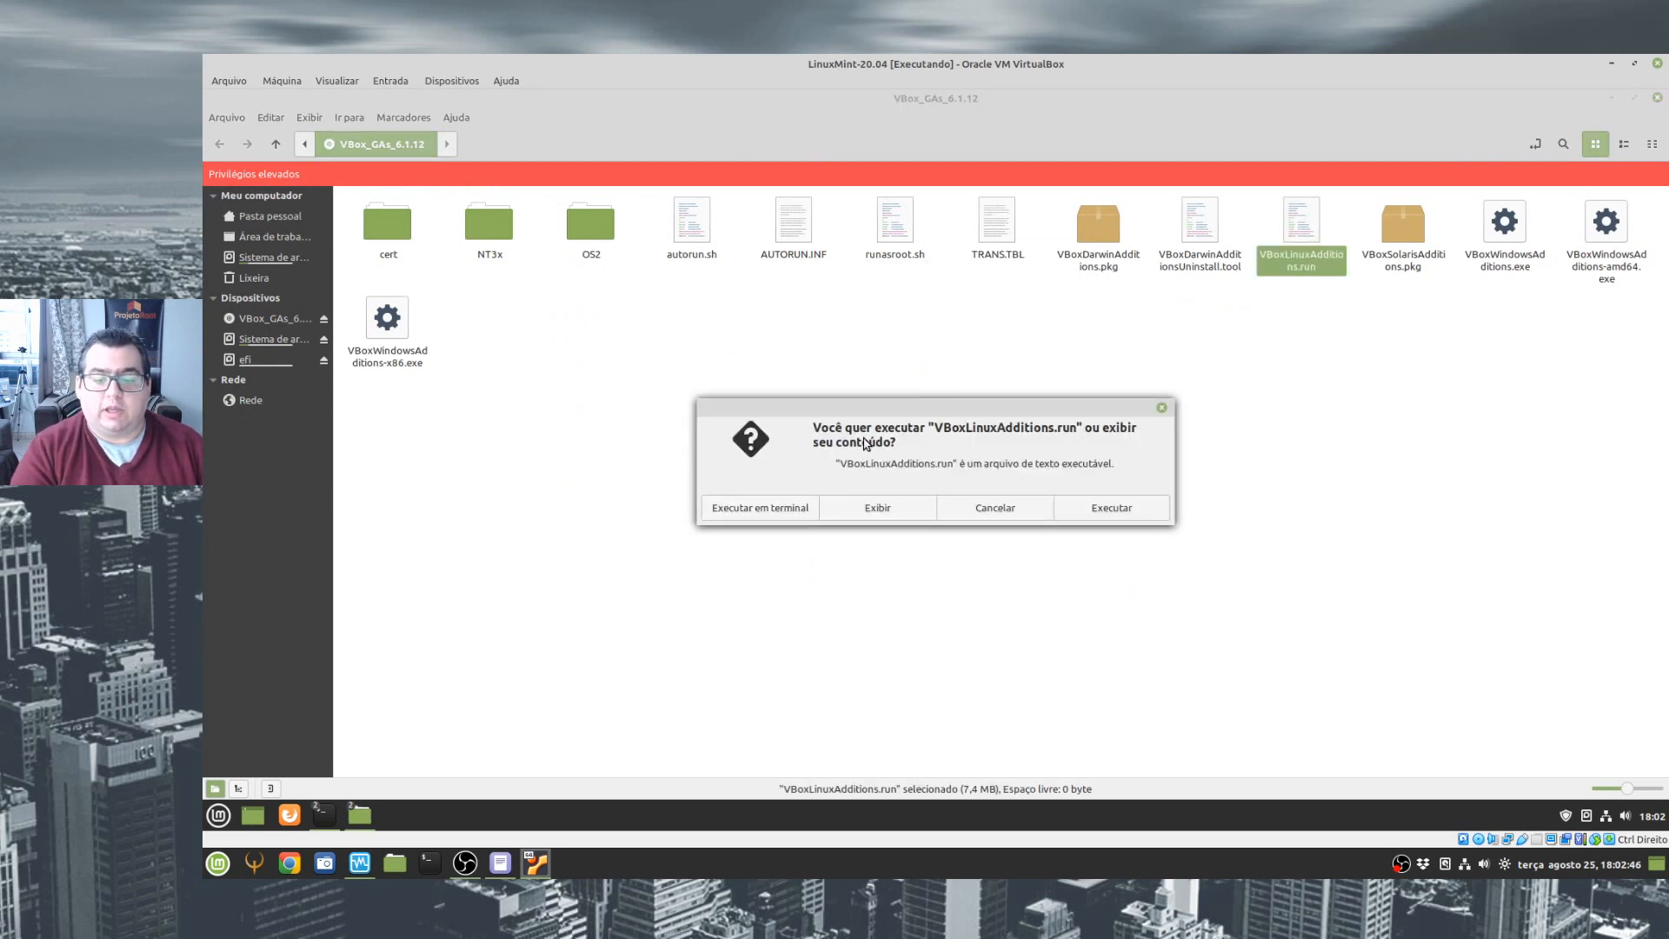
{"action": "left_click", "coordinate": [776, 516]}
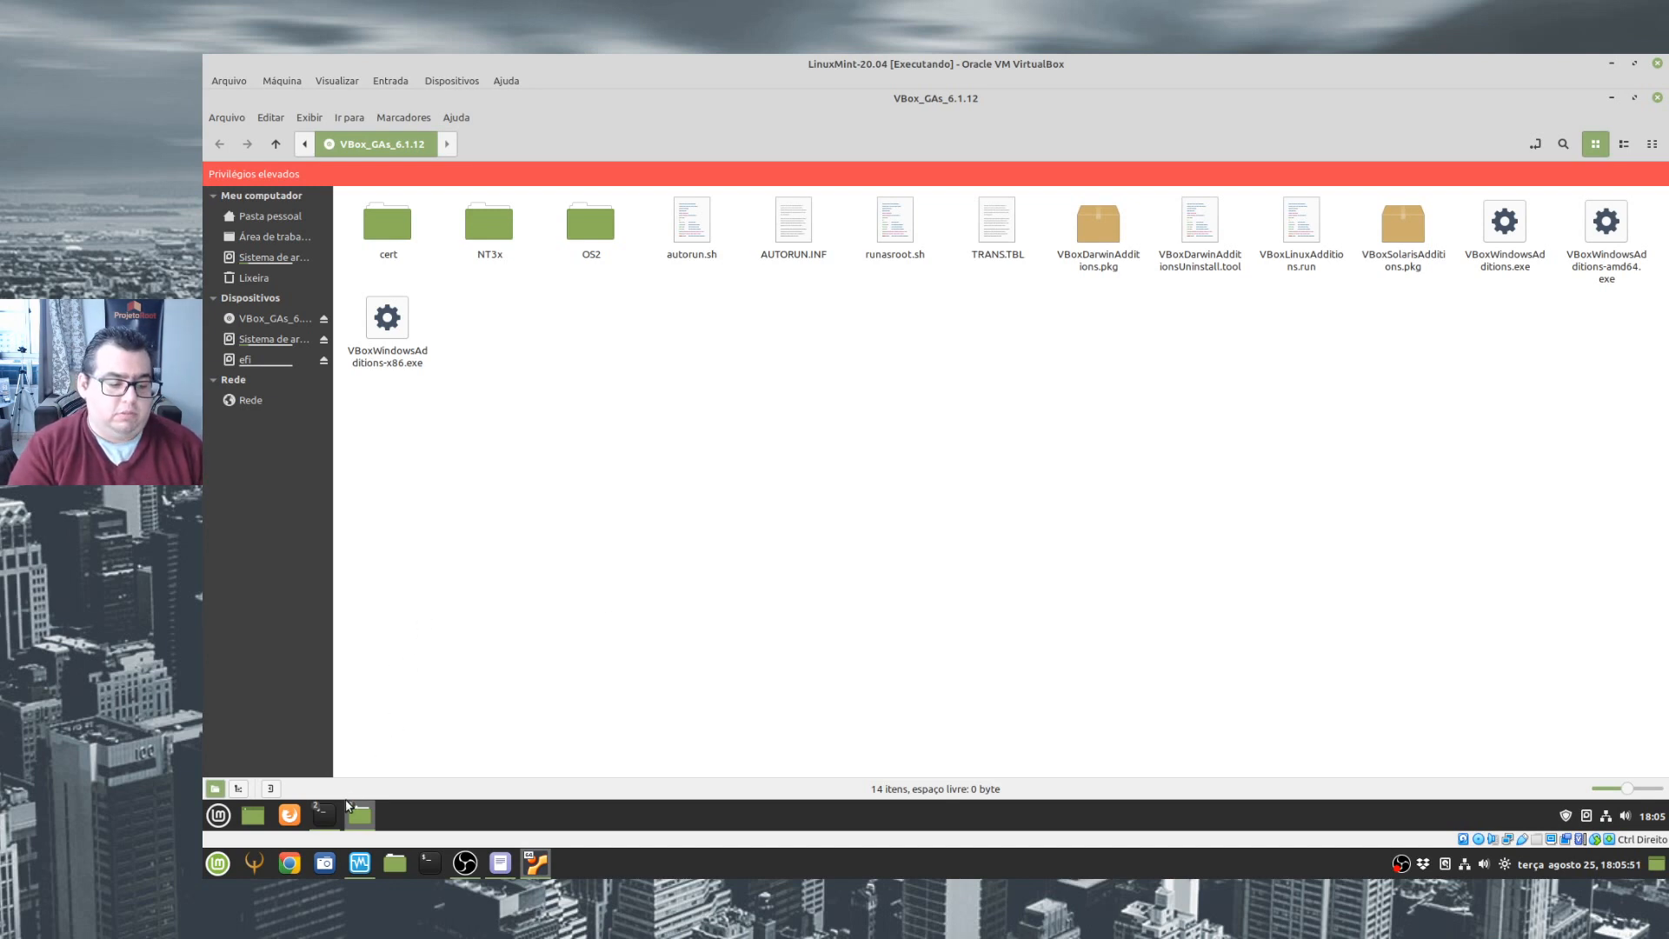
- Recall the installer command in the disc folder terminal and prefix it to read sudo ./VBoxLinuxAdditions.run
{"action": "mouse_move", "coordinate": [324, 814]}
{"action": "left_click", "coordinate": [552, 739]}
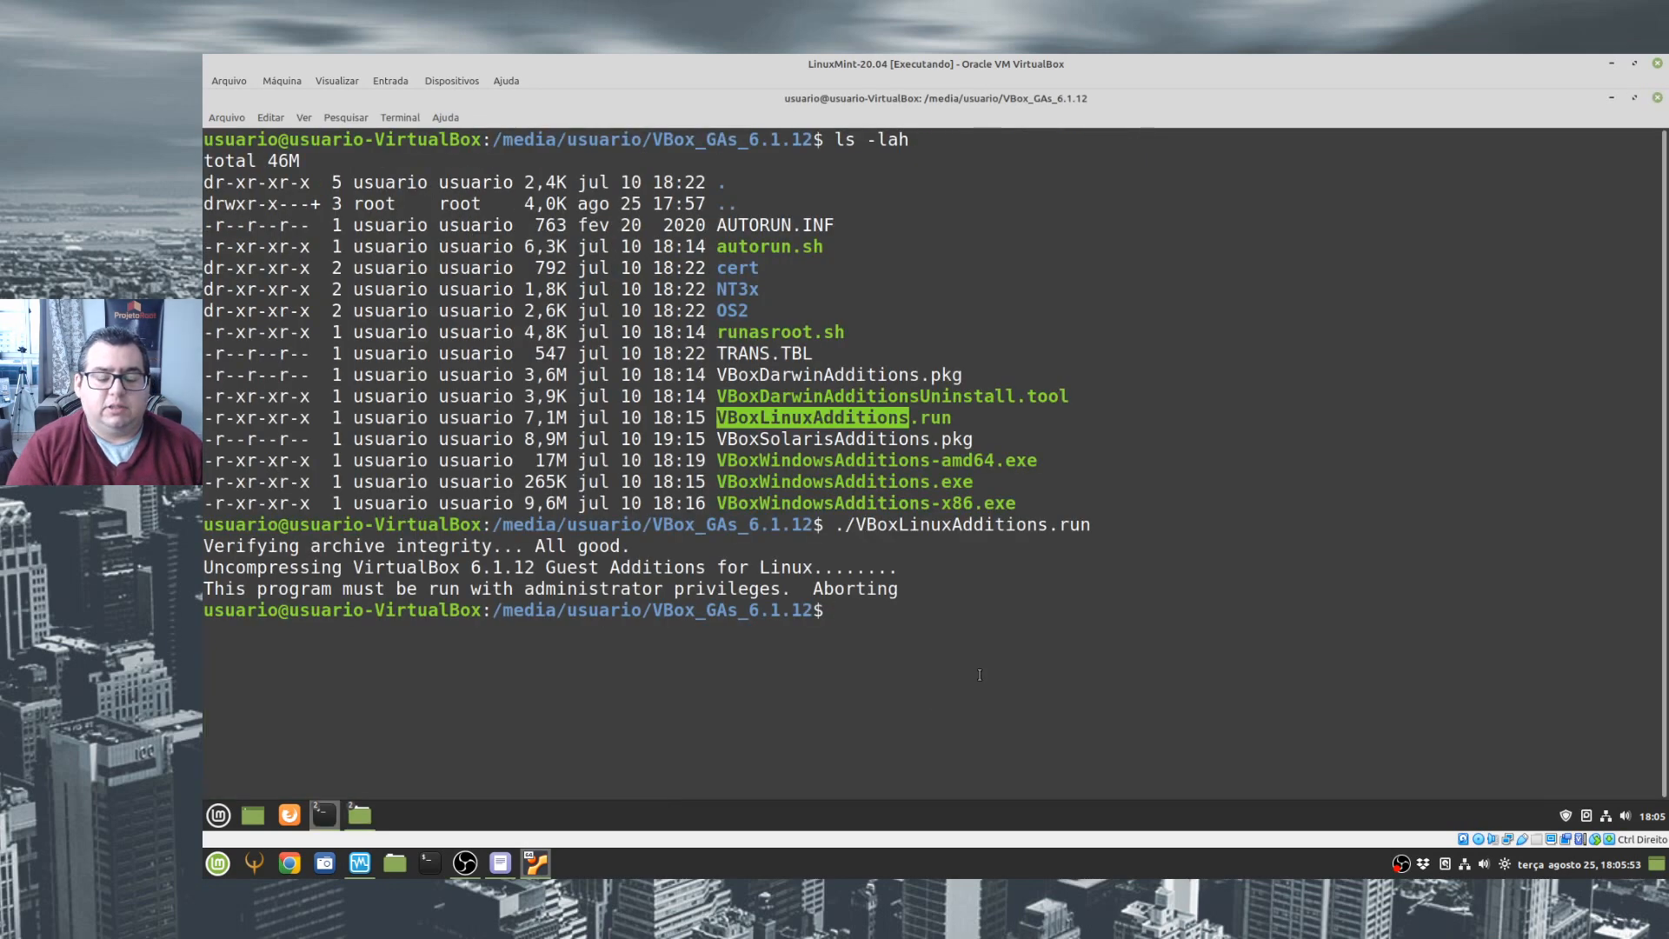
{"action": "key", "text": "Up"}
{"action": "key", "text": "Left"}
{"action": "key", "text": "Left"}
{"action": "key", "text": "Left"}
{"action": "key", "text": "Left"}
{"action": "key", "text": "Left"}
{"action": "key", "text": "Left"}
{"action": "key", "text": "Left"}
{"action": "key", "text": "Left"}
{"action": "key", "text": "Left"}
{"action": "key", "text": "Left"}
{"action": "key", "text": "Left"}
{"action": "key", "text": "Left"}
{"action": "key", "text": "Left"}
{"action": "key", "text": "Left"}
{"action": "key", "text": "Left"}
{"action": "key", "text": "Left"}
{"action": "key", "text": "Left"}
{"action": "key", "text": "Left"}
{"action": "key", "text": "Left"}
{"action": "key", "text": "Left"}
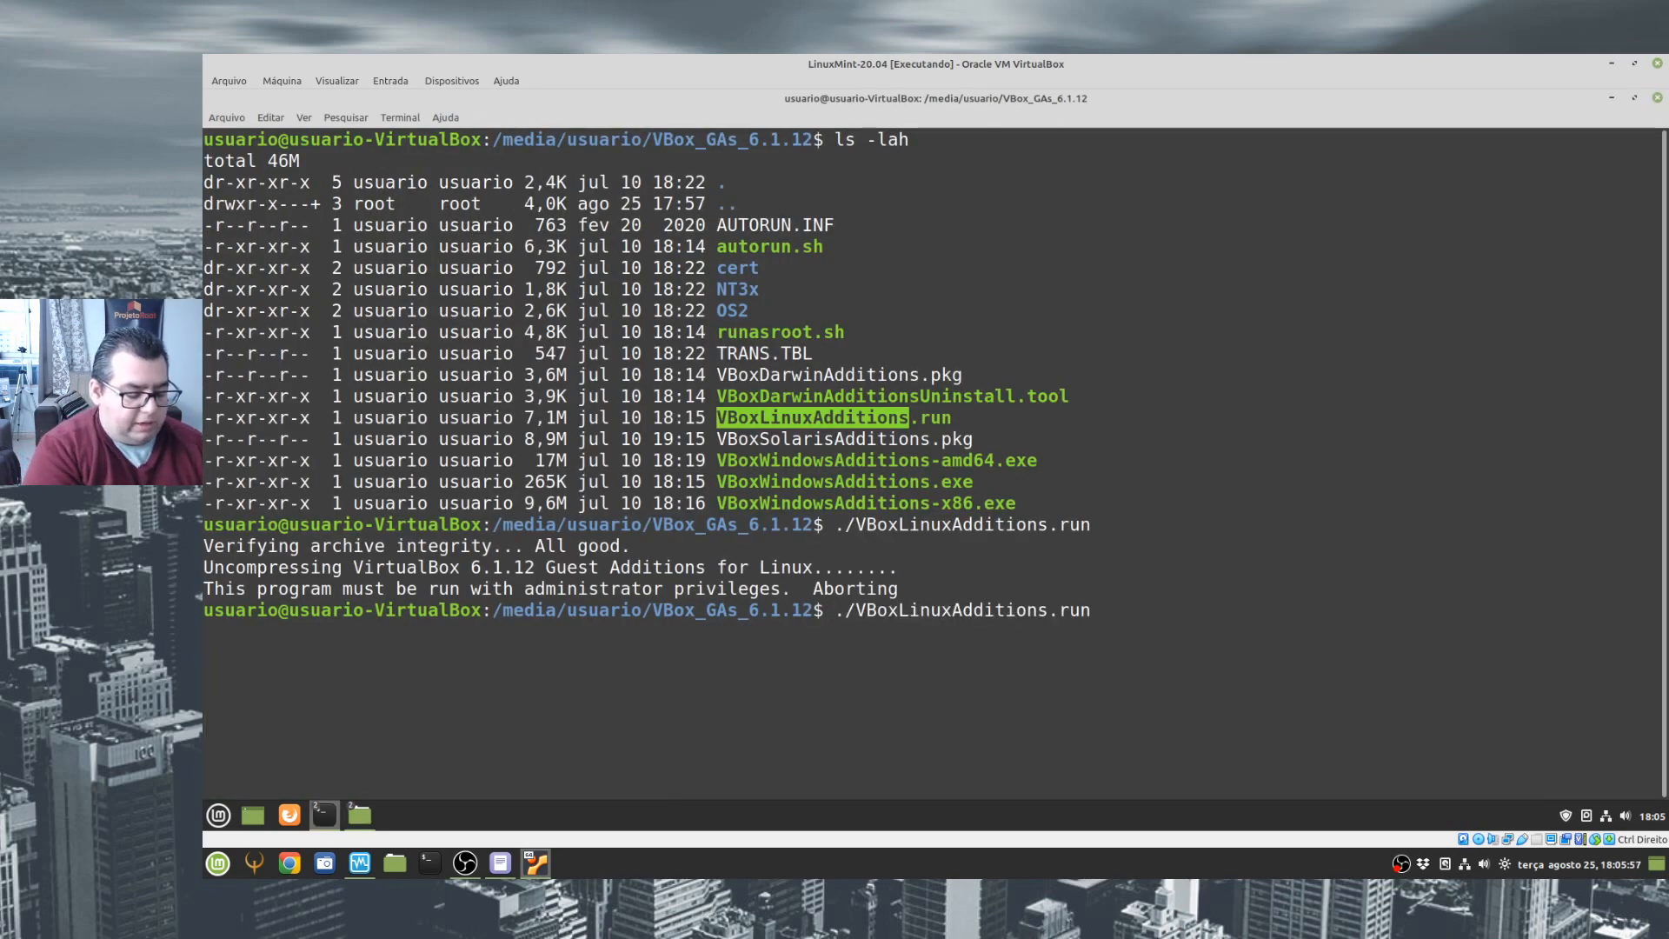
{"action": "type", "text": "sudo"}
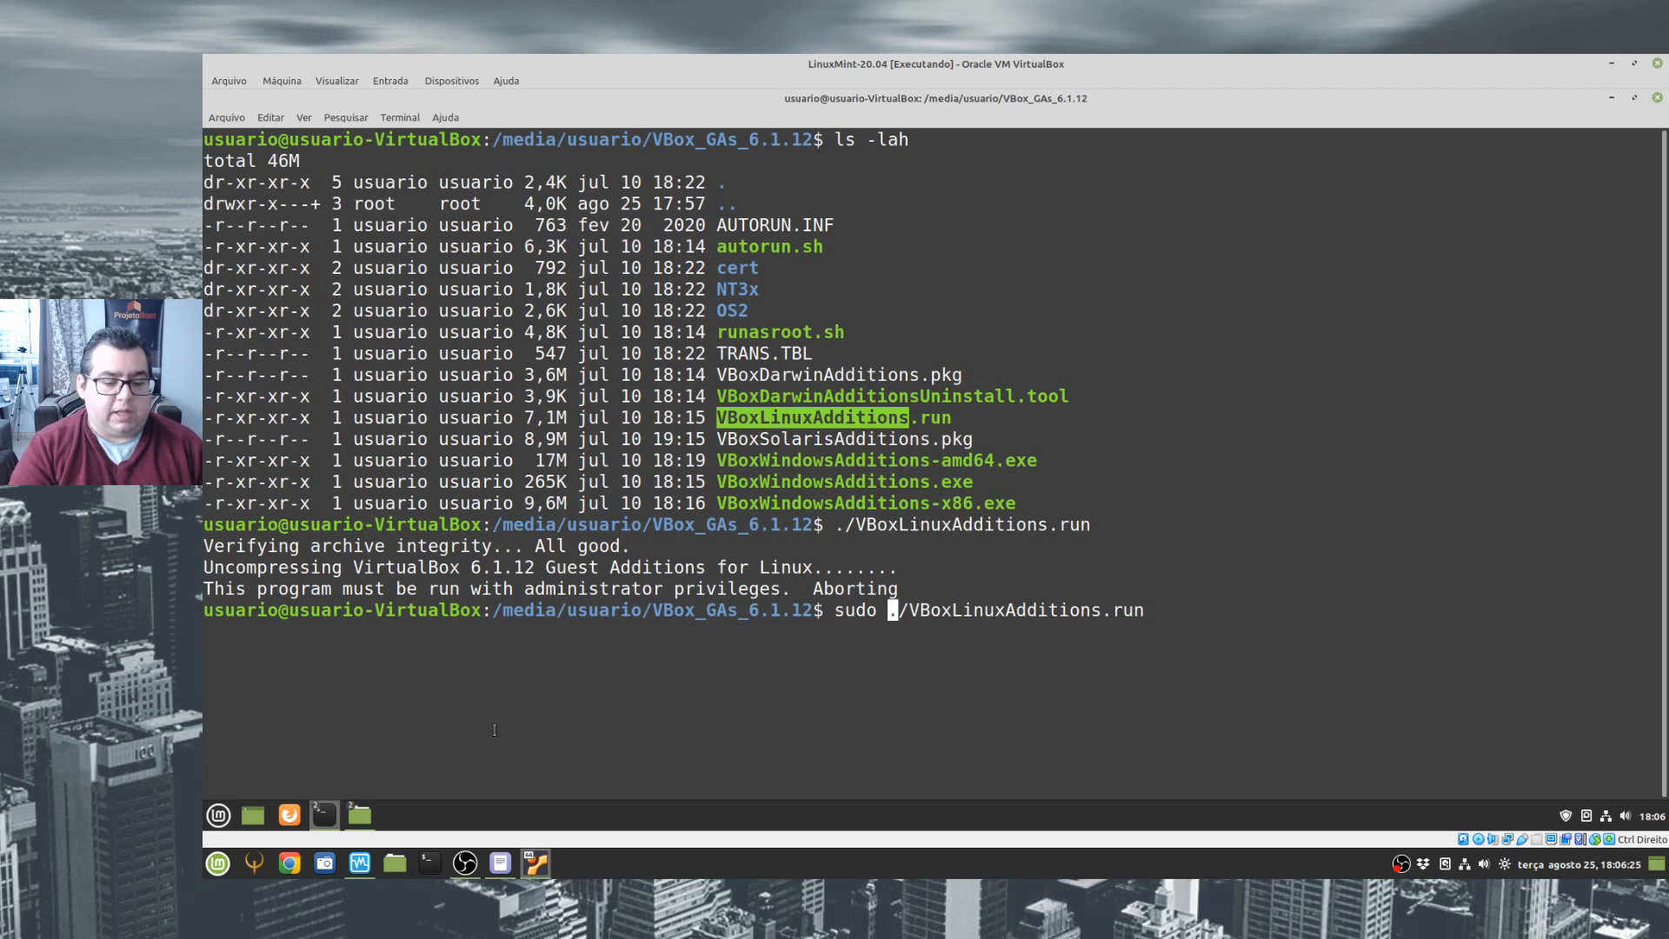
{"action": "left_click", "coordinate": [685, 708]}
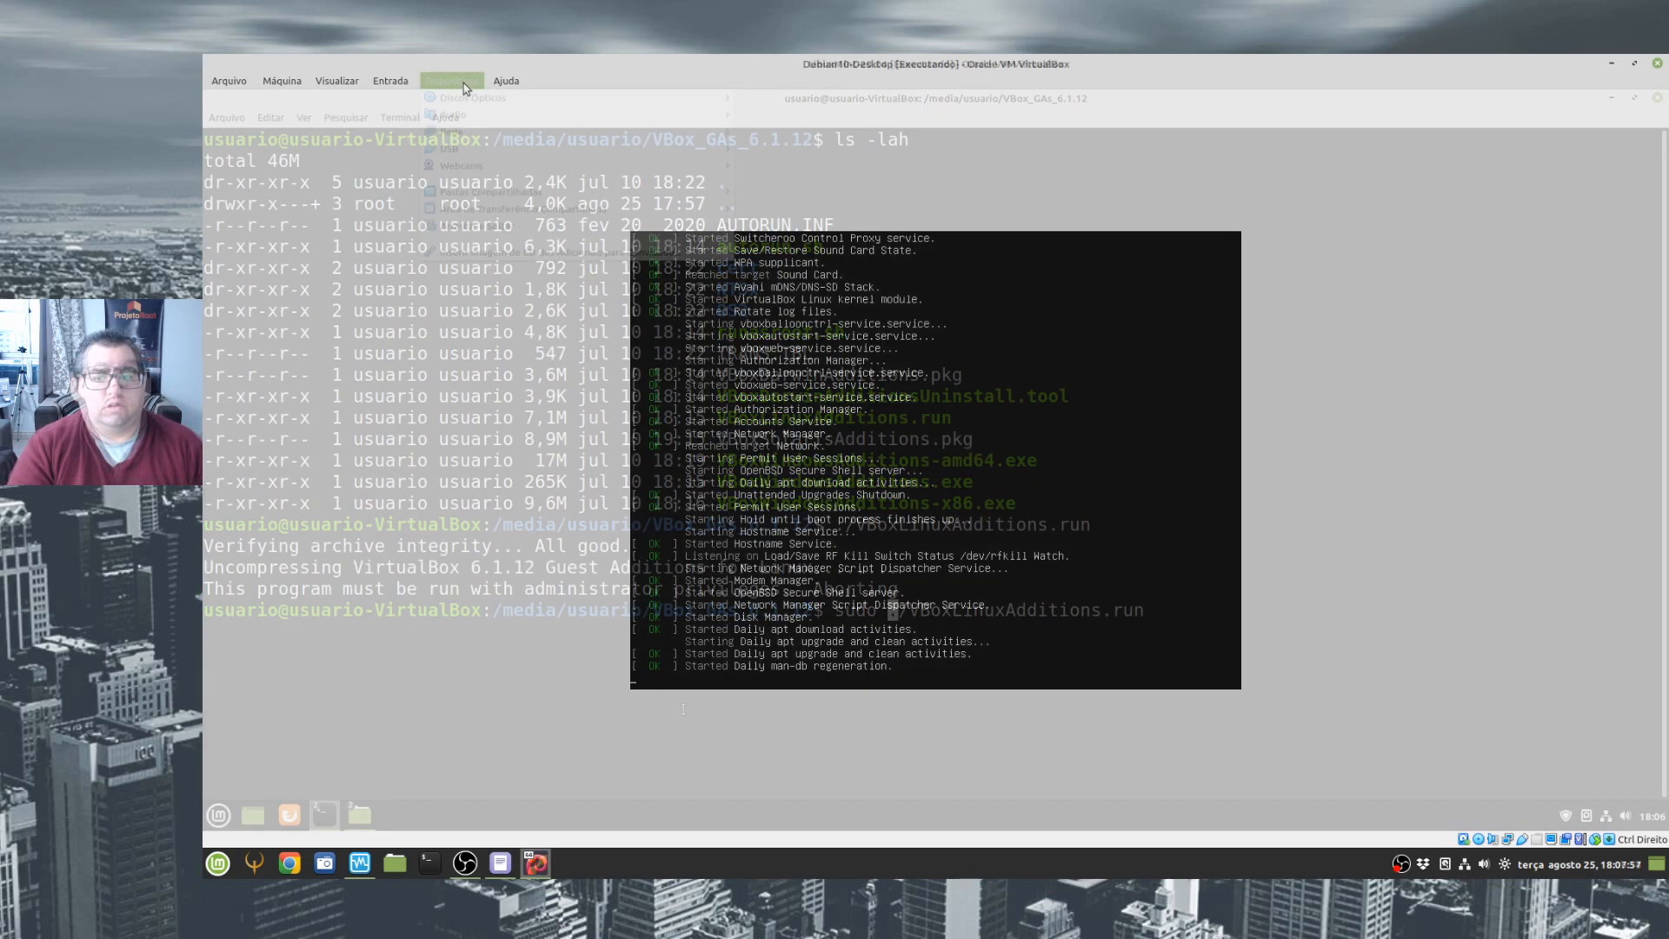
{"action": "left_click", "coordinate": [461, 83]}
{"action": "mouse_move", "coordinate": [558, 103]}
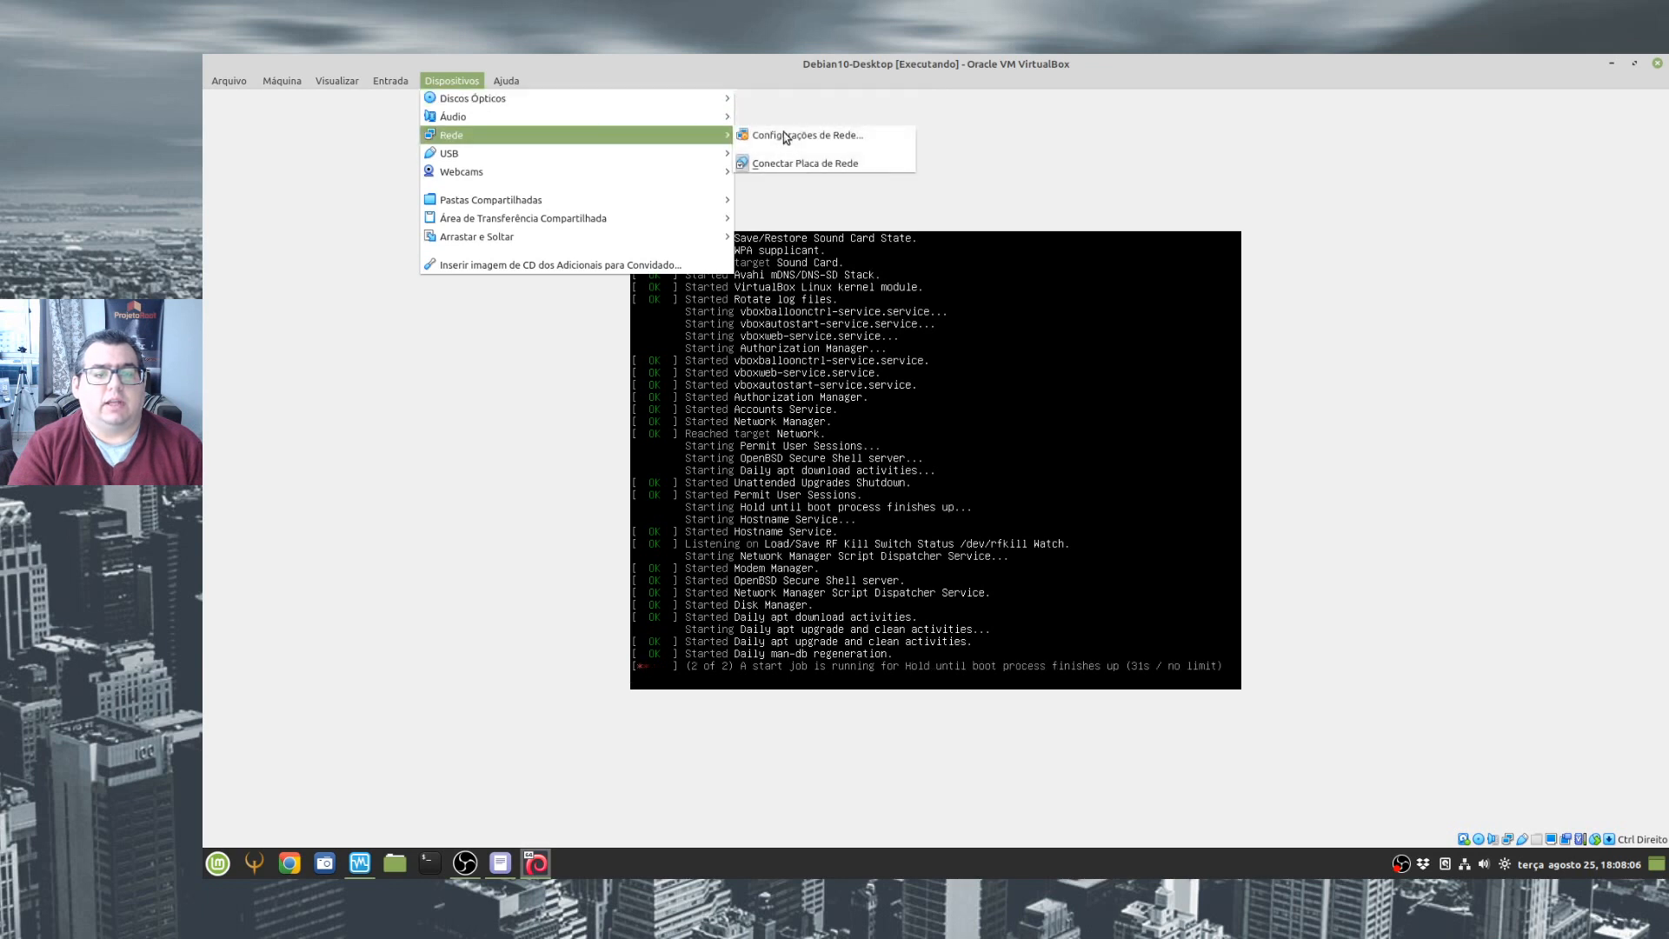
{"action": "left_click", "coordinate": [1315, 161]}
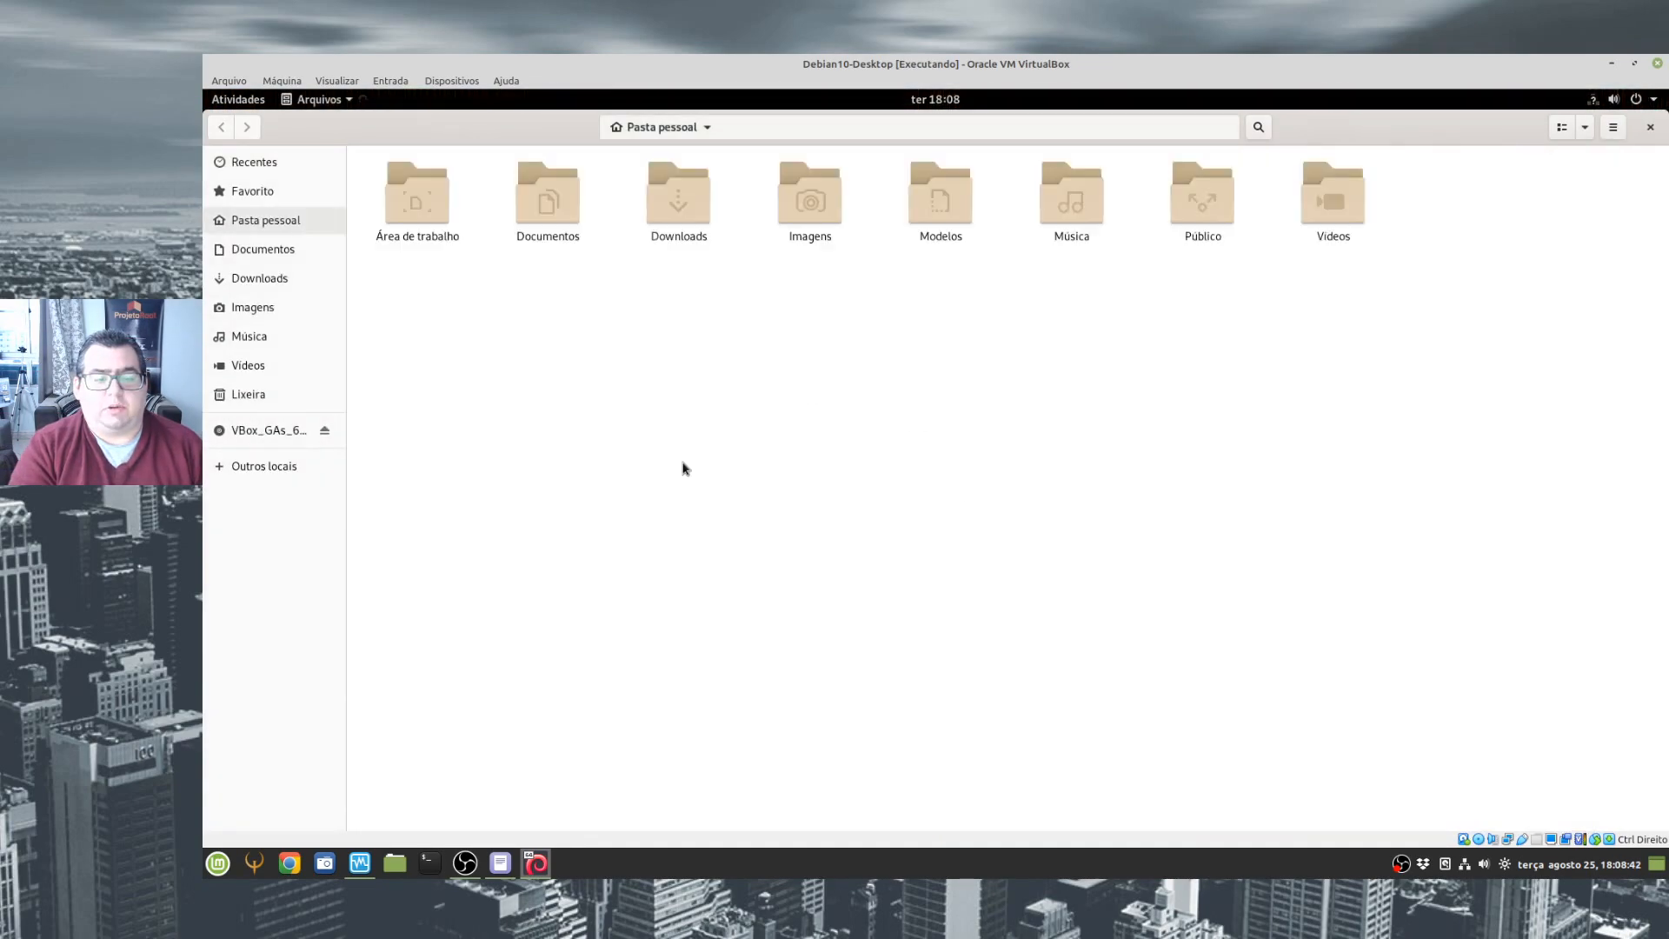
- Open the VBox_GAs_6.1.12 disc in the Debian guest's file manager and open a maximized terminal
{"action": "left_click", "coordinate": [267, 430]}
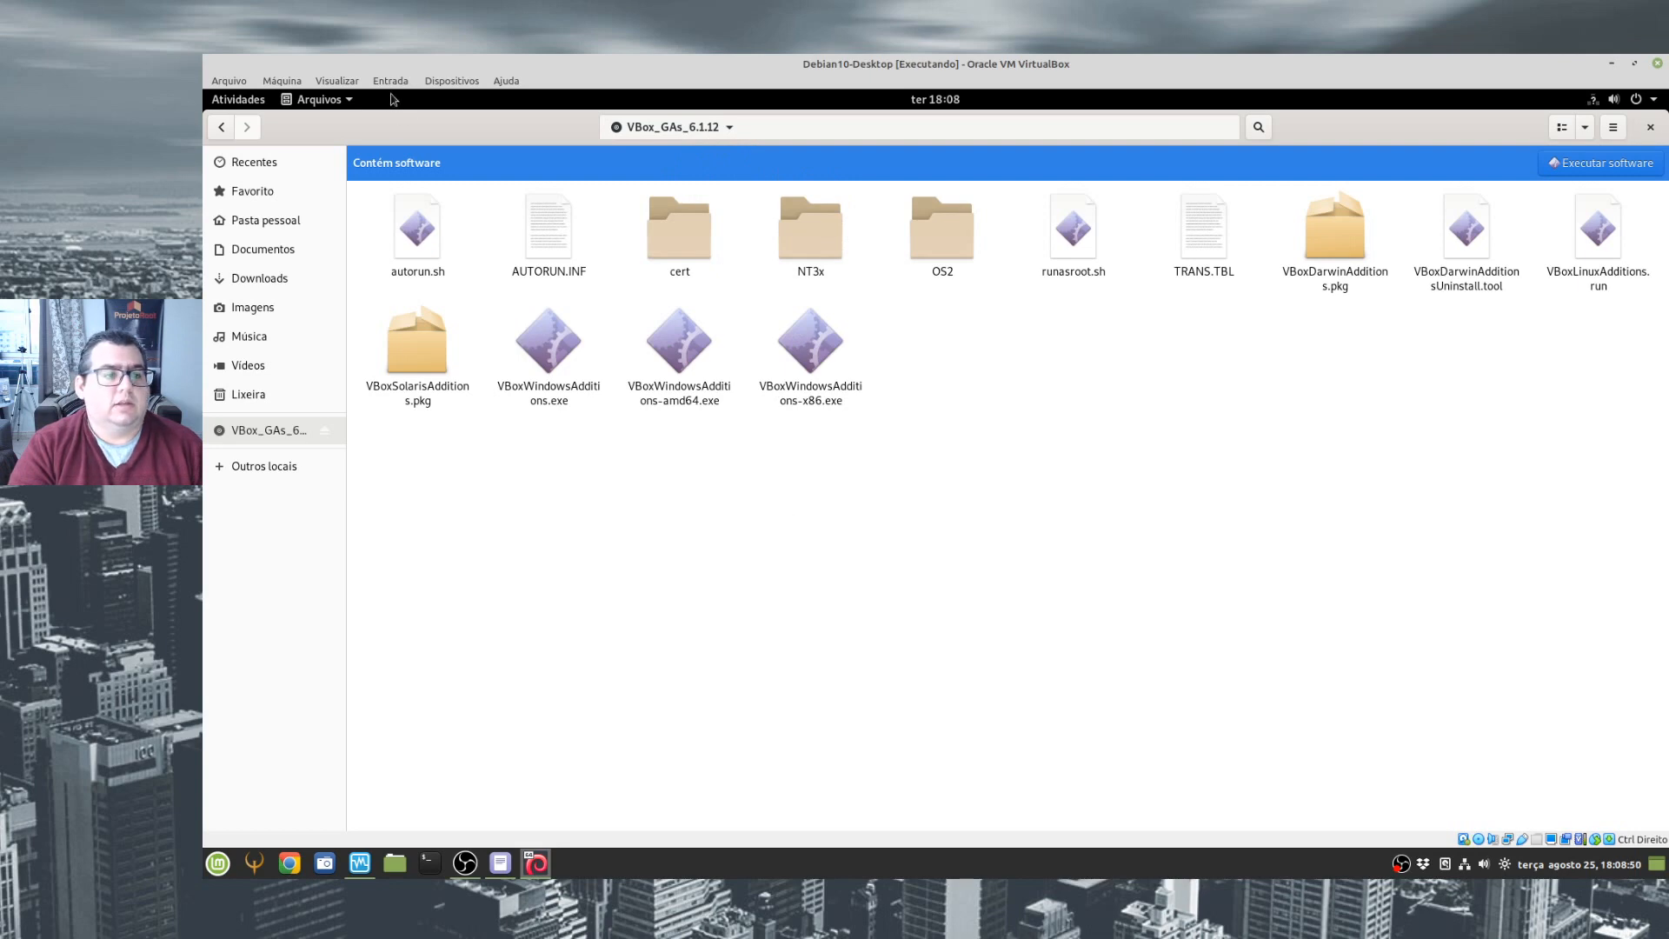
{"action": "left_click", "coordinate": [247, 103]}
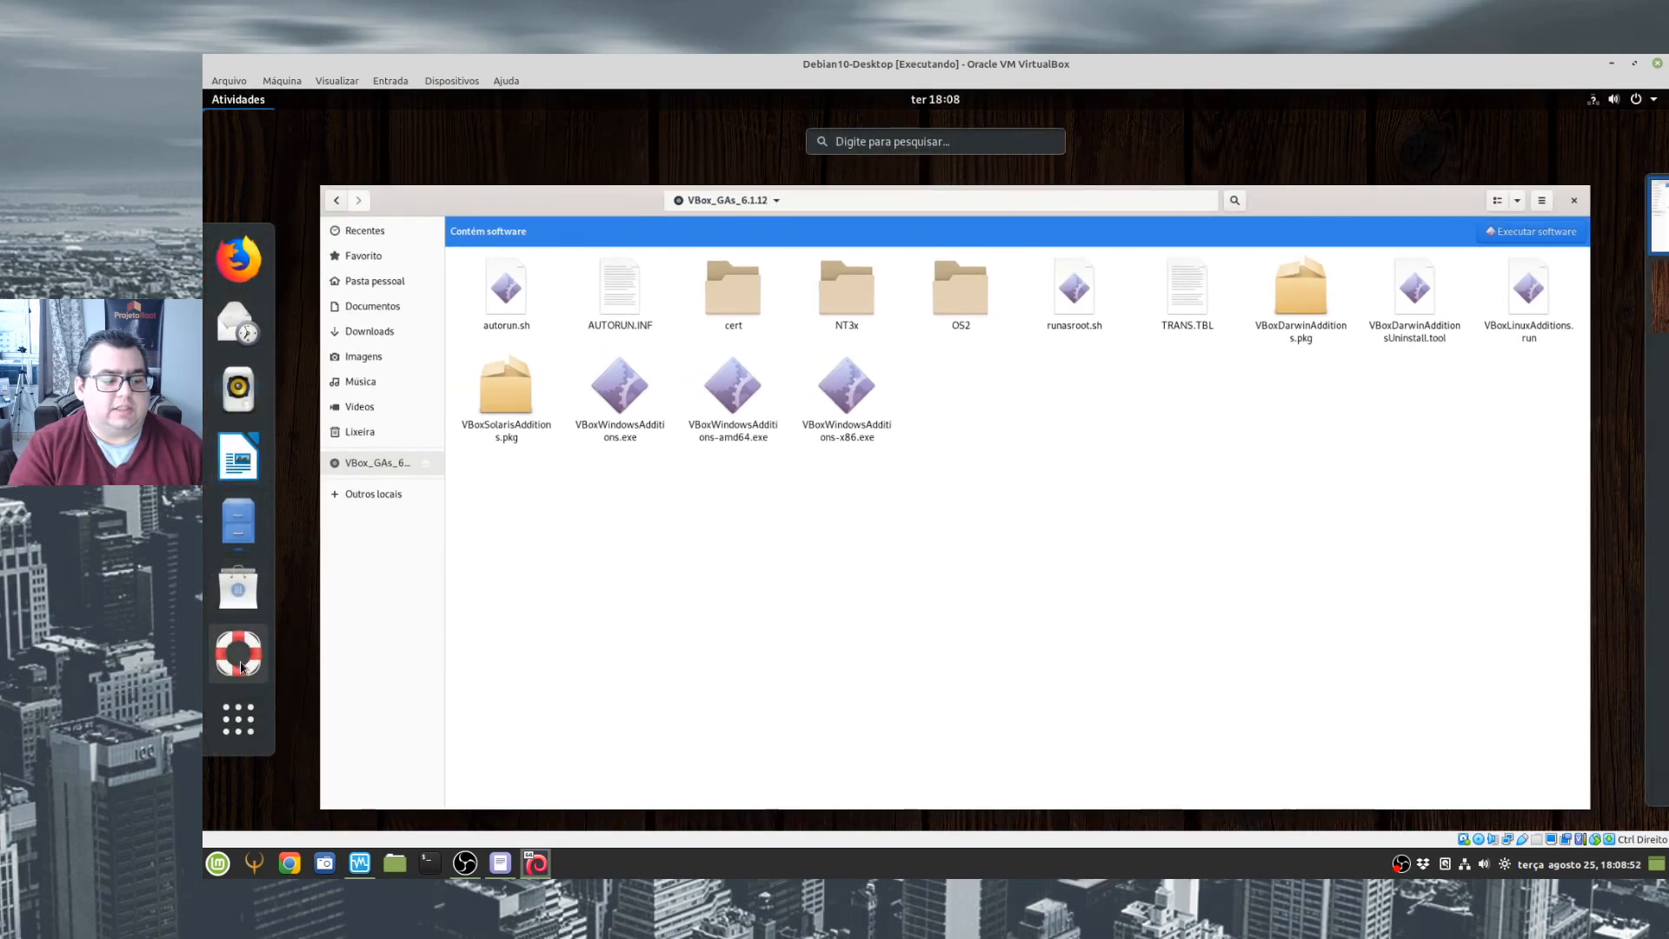
{"action": "left_click", "coordinate": [247, 721]}
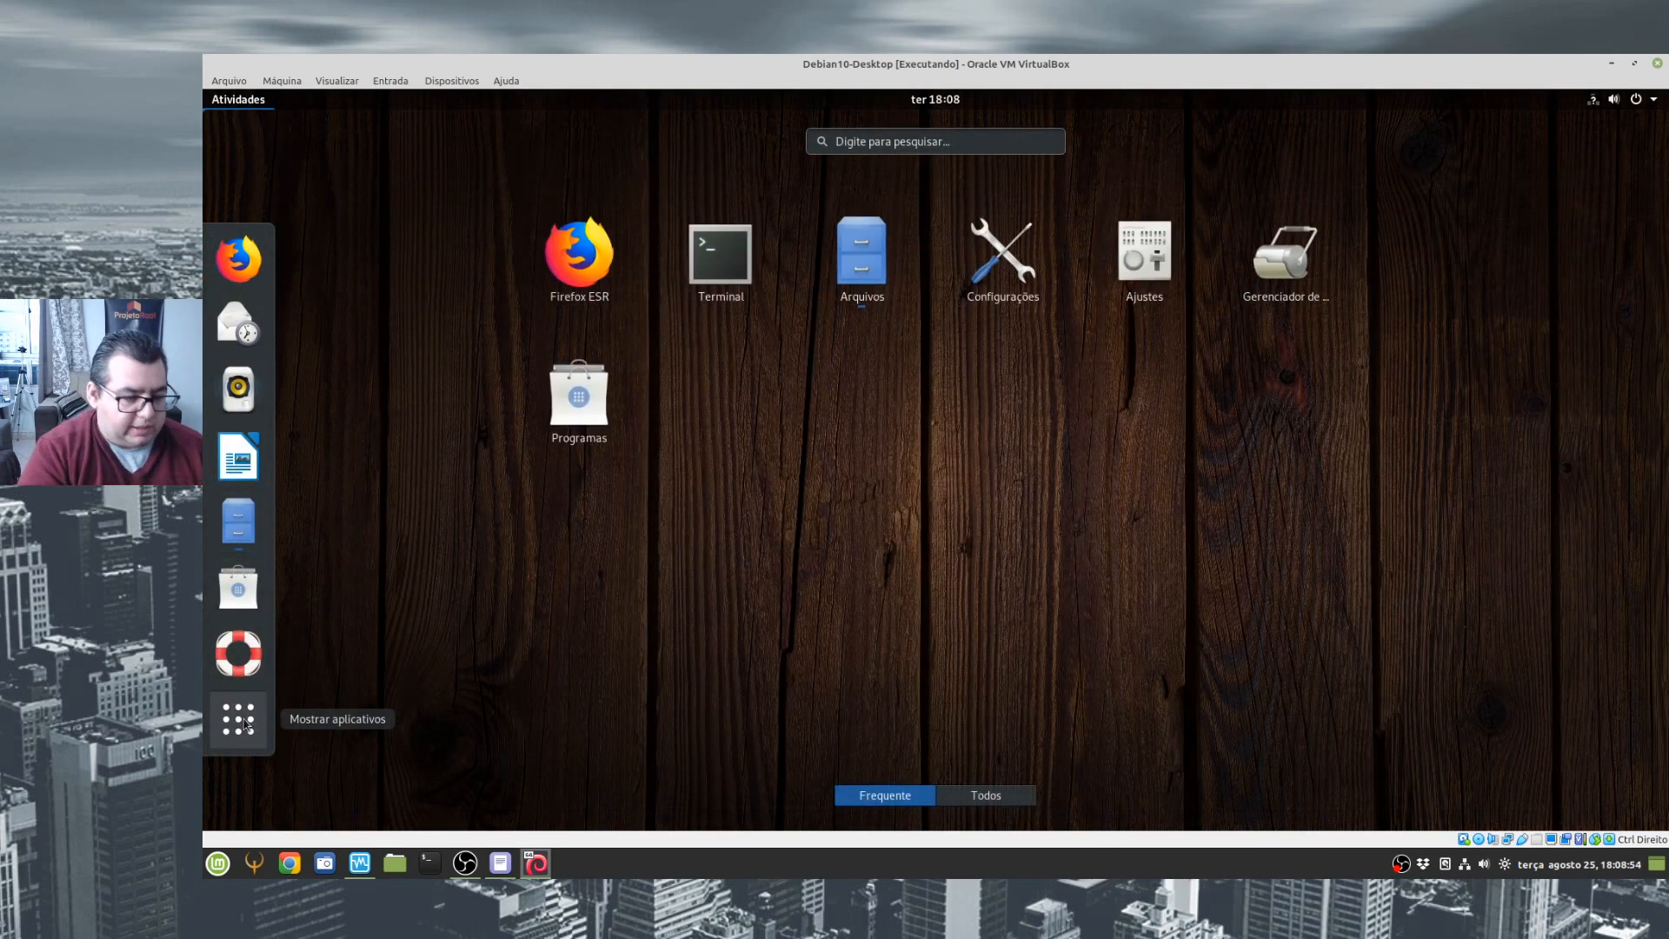
{"action": "left_click", "coordinate": [728, 261]}
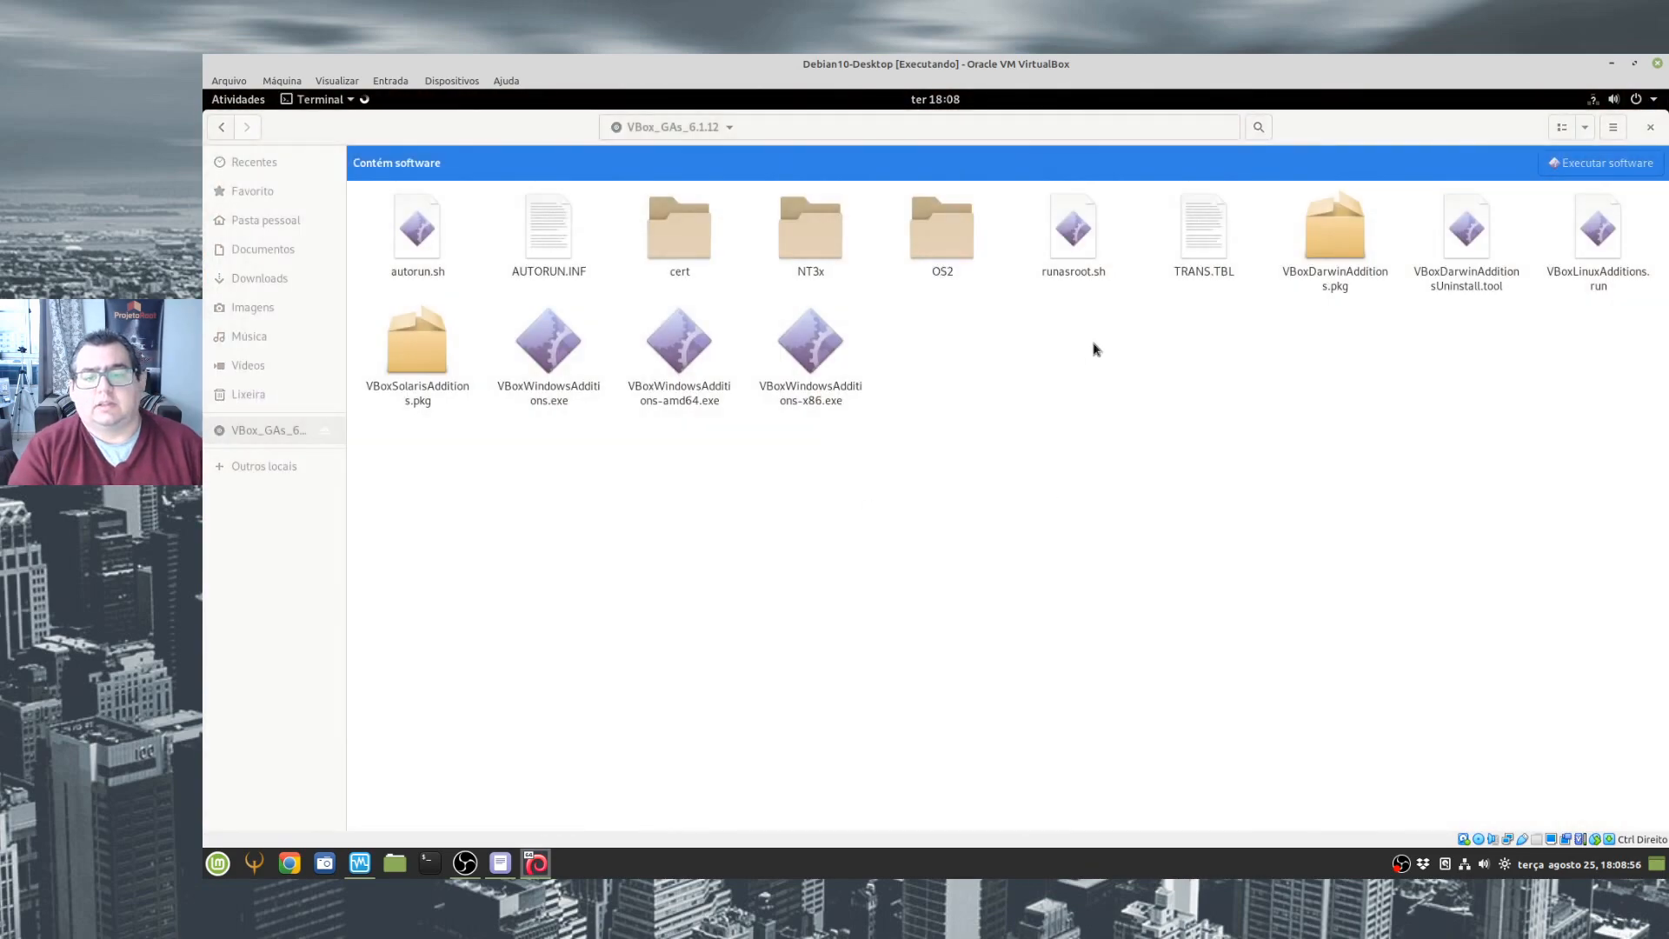
{"action": "double_click", "coordinate": [711, 164]}
- Switch the Debian terminal to root and run apt-get install build-essential dkms linux-headers-$(uname -r), reviewing the requested packages
{"action": "type", "text": "sudo su -"}
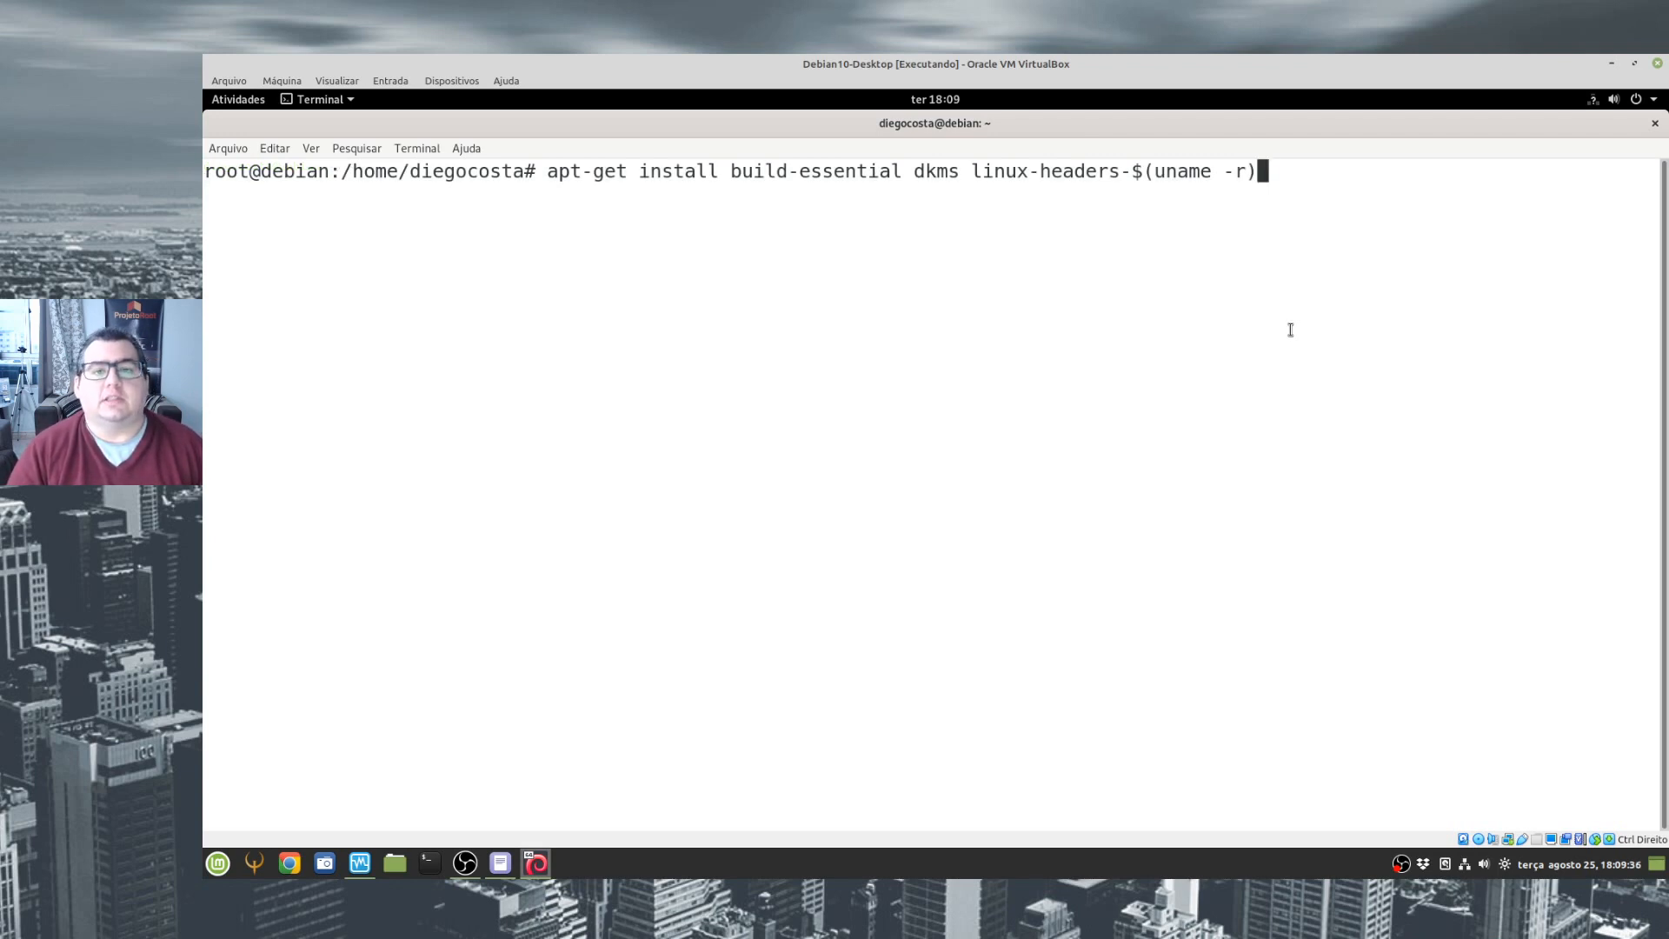
{"action": "key", "text": "Return"}
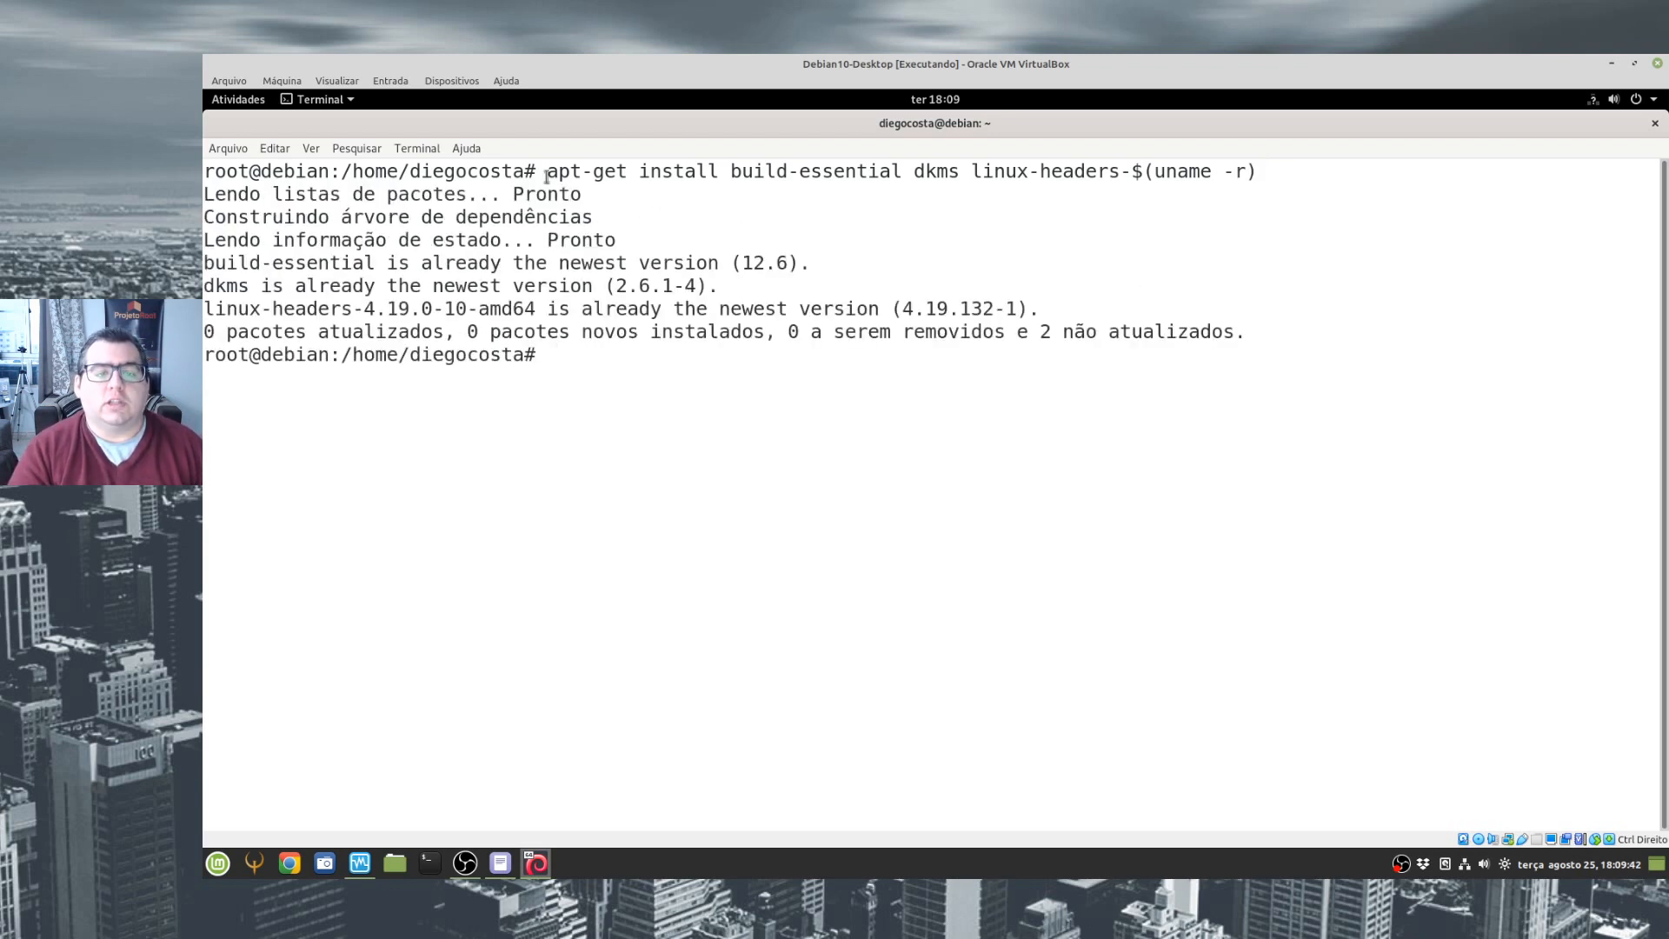
{"action": "left_click_drag", "start_coordinate": [729, 171], "coordinate": [1212, 171]}
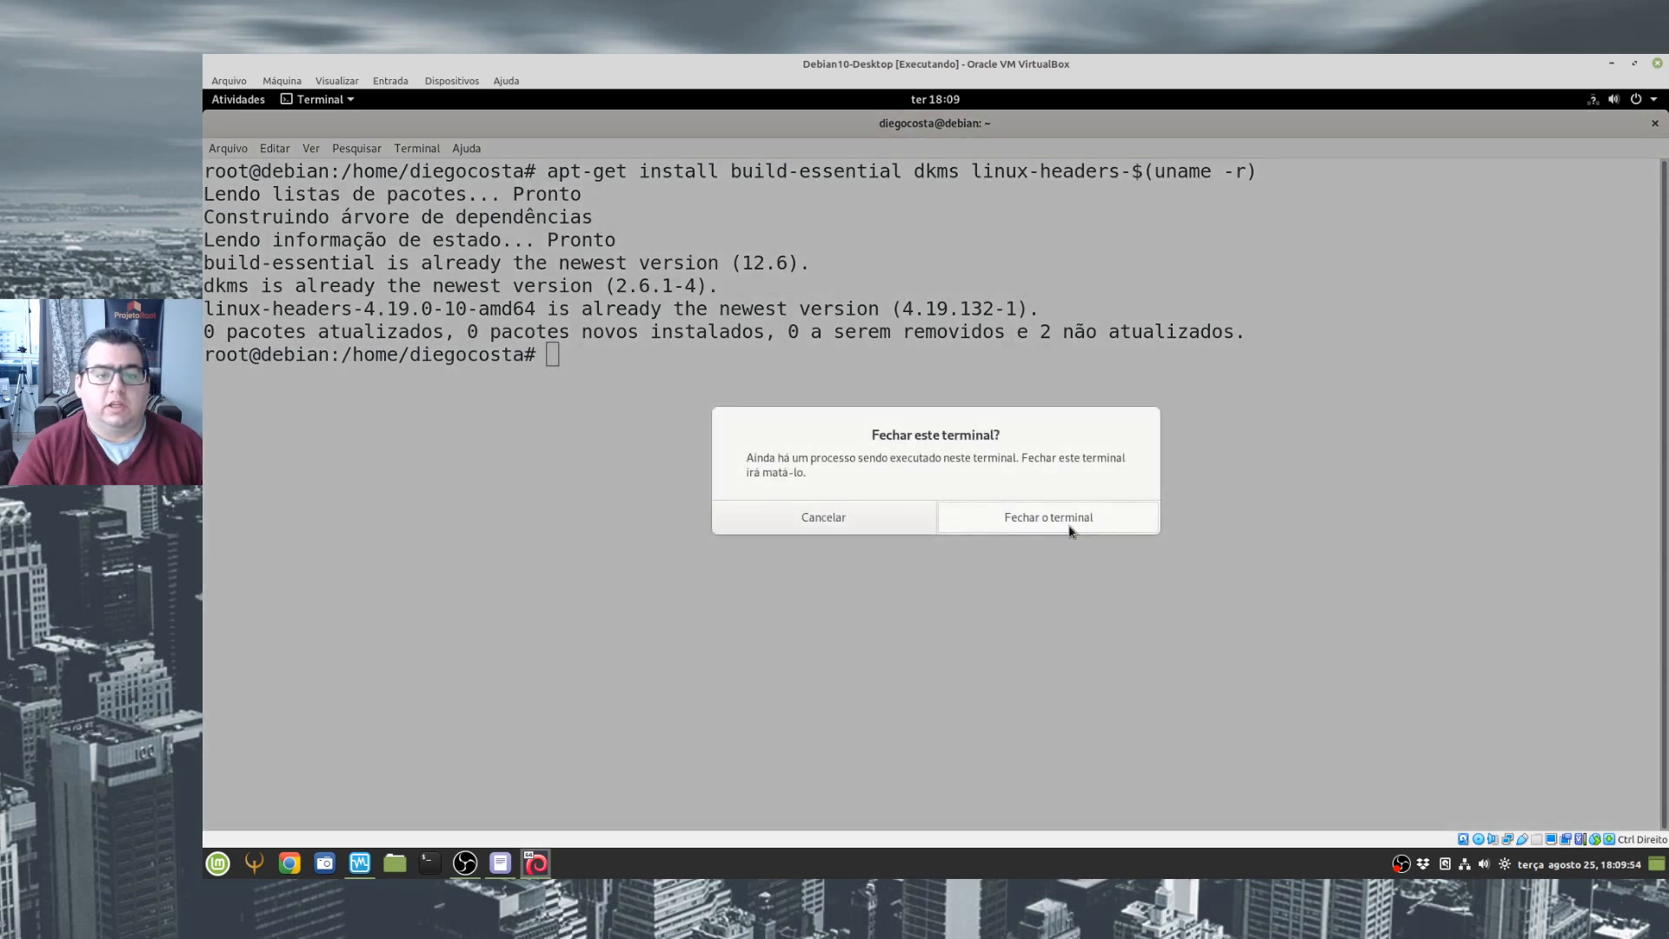
{"action": "left_click", "coordinate": [1070, 531]}
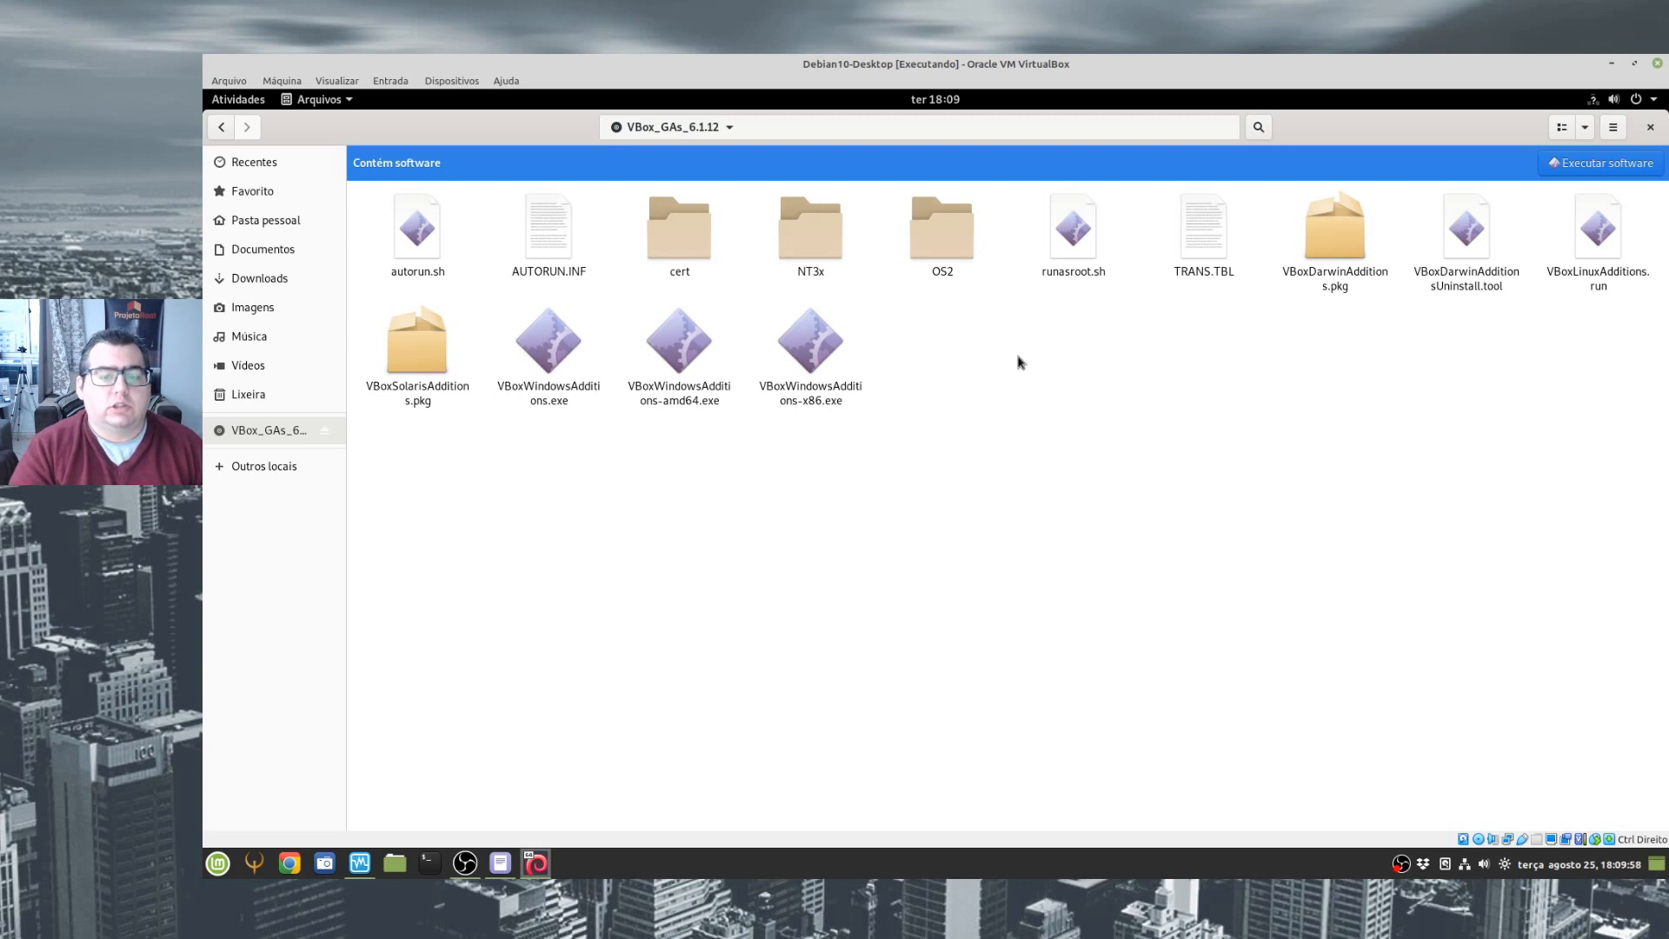
- Open a terminal in the VBox_GAs_6.1.12 disc folder, maximize it and enlarge its text by four zoom levels
{"action": "right_click", "coordinate": [921, 331]}
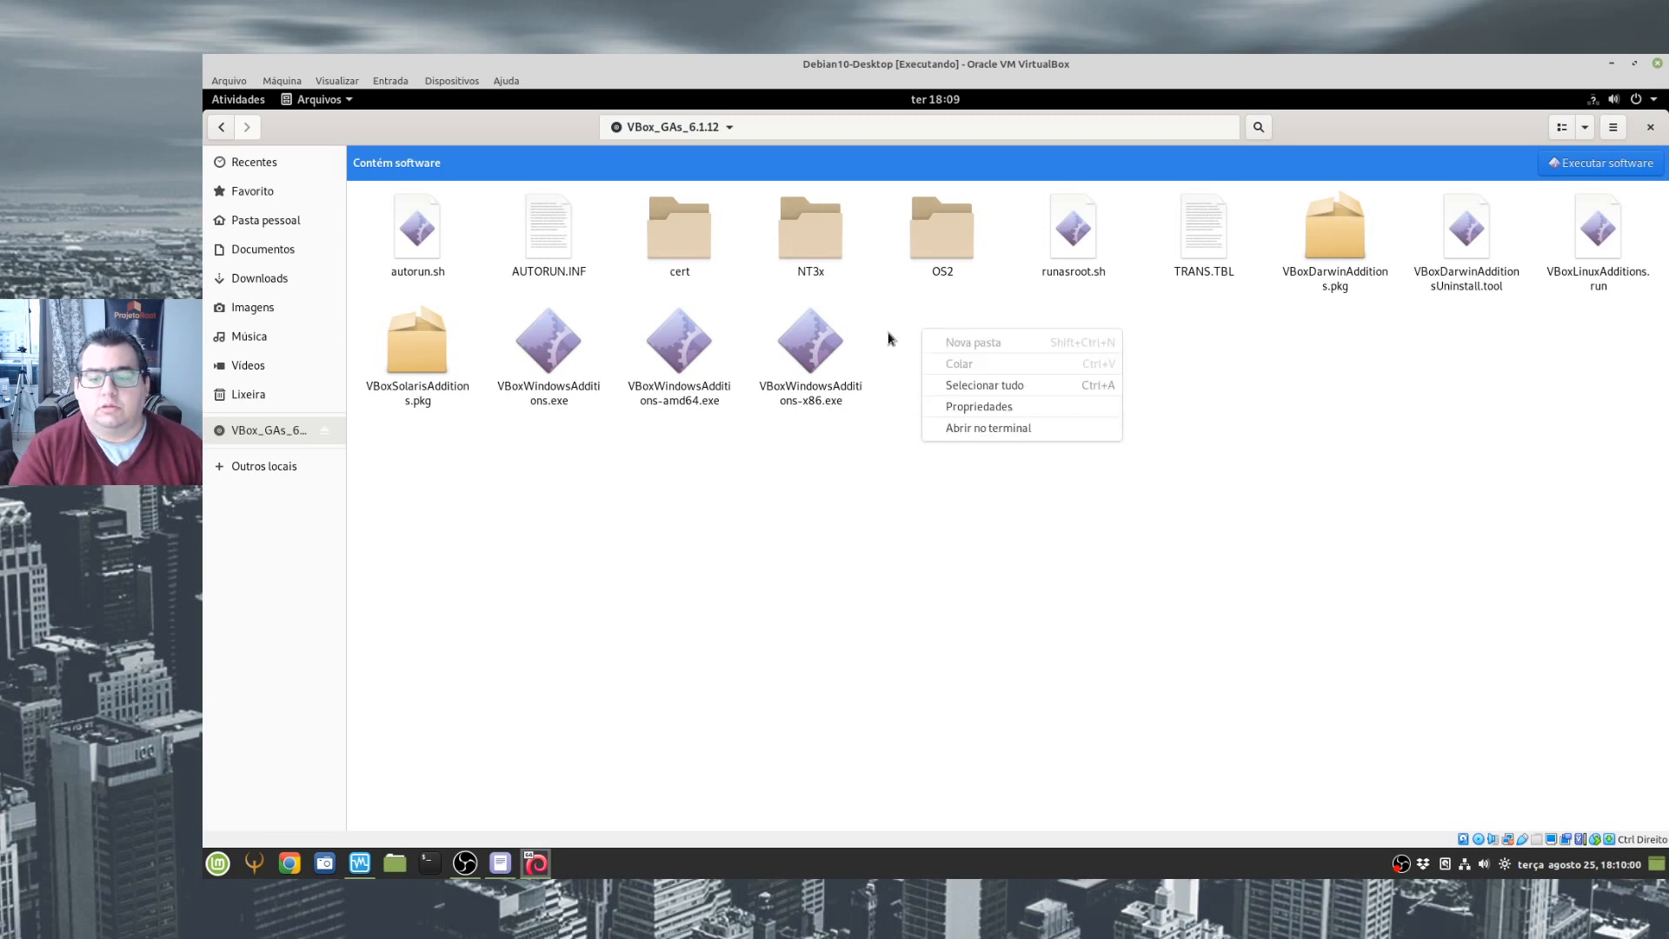
{"action": "left_click", "coordinate": [1013, 435]}
{"action": "double_click", "coordinate": [733, 160]}
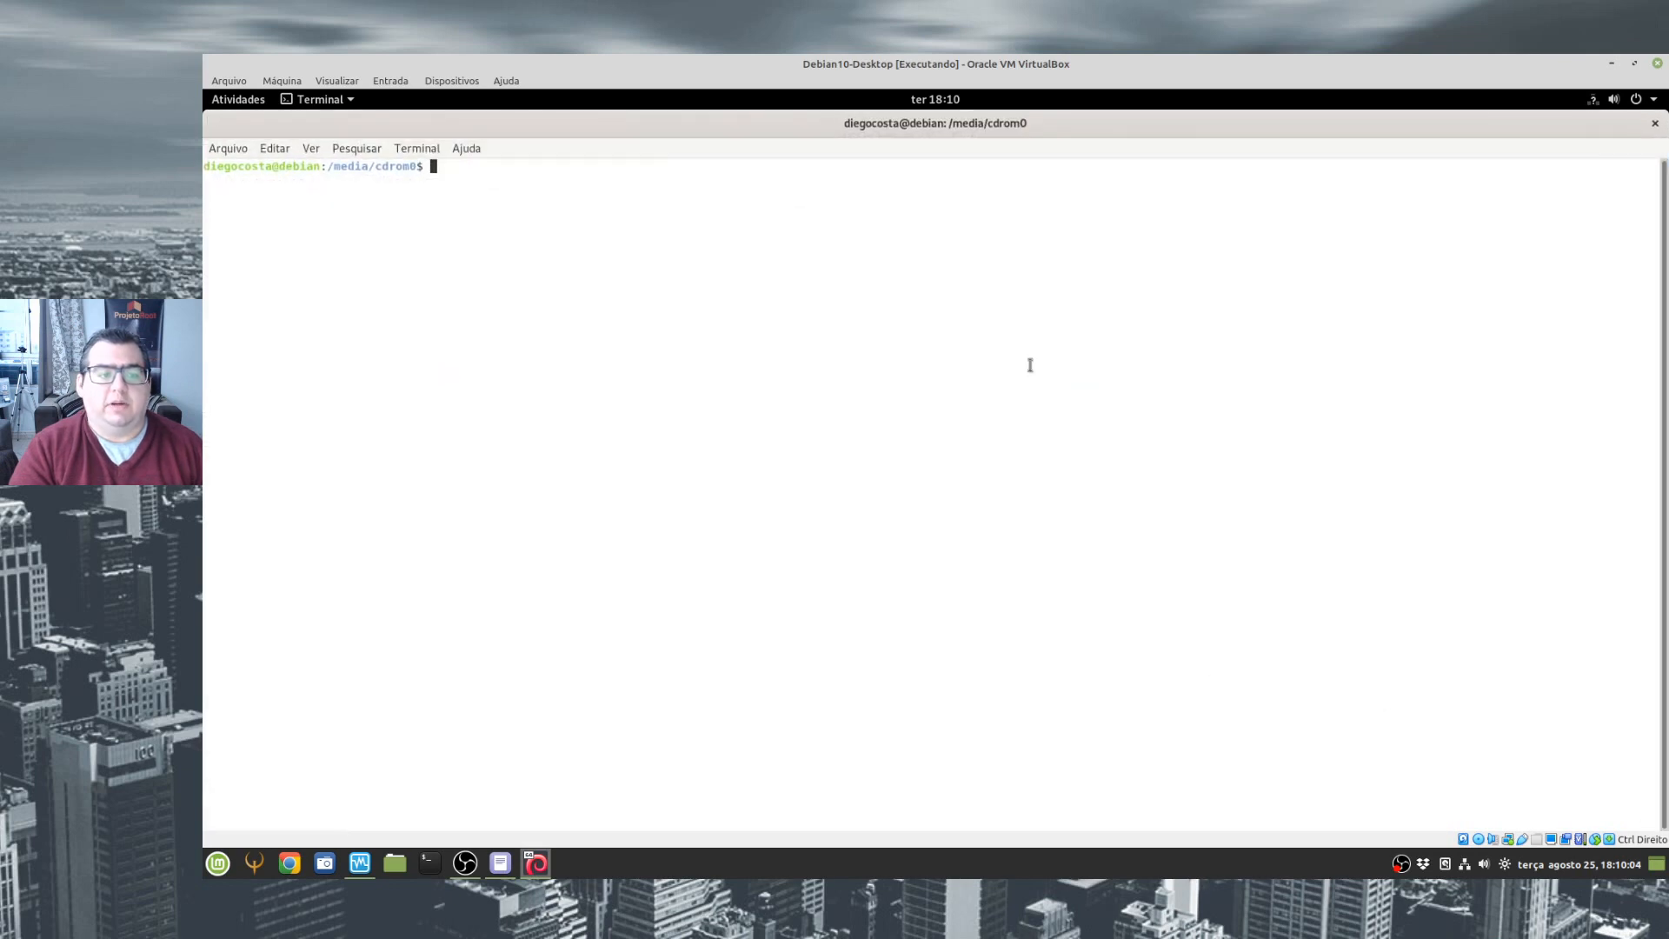
{"action": "key", "text": "ctrl+plus"}
{"action": "key", "text": "ctrl+plus"}
{"action": "key", "text": "ctrl+plus"}
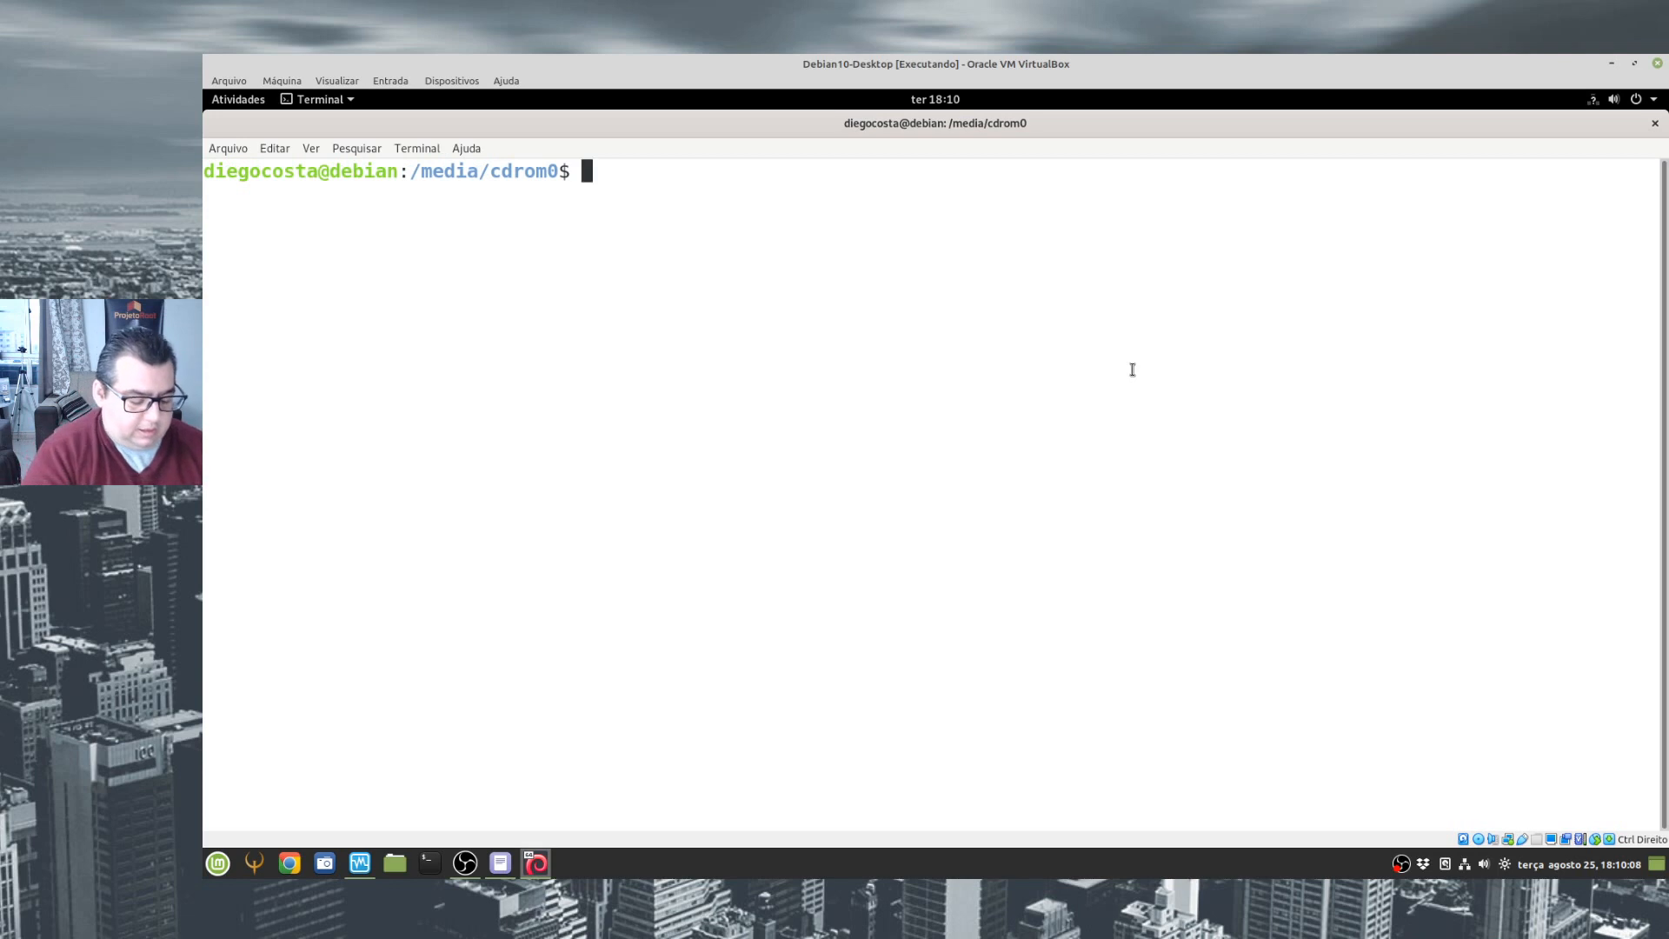
{"action": "key", "text": "ctrl+plus"}
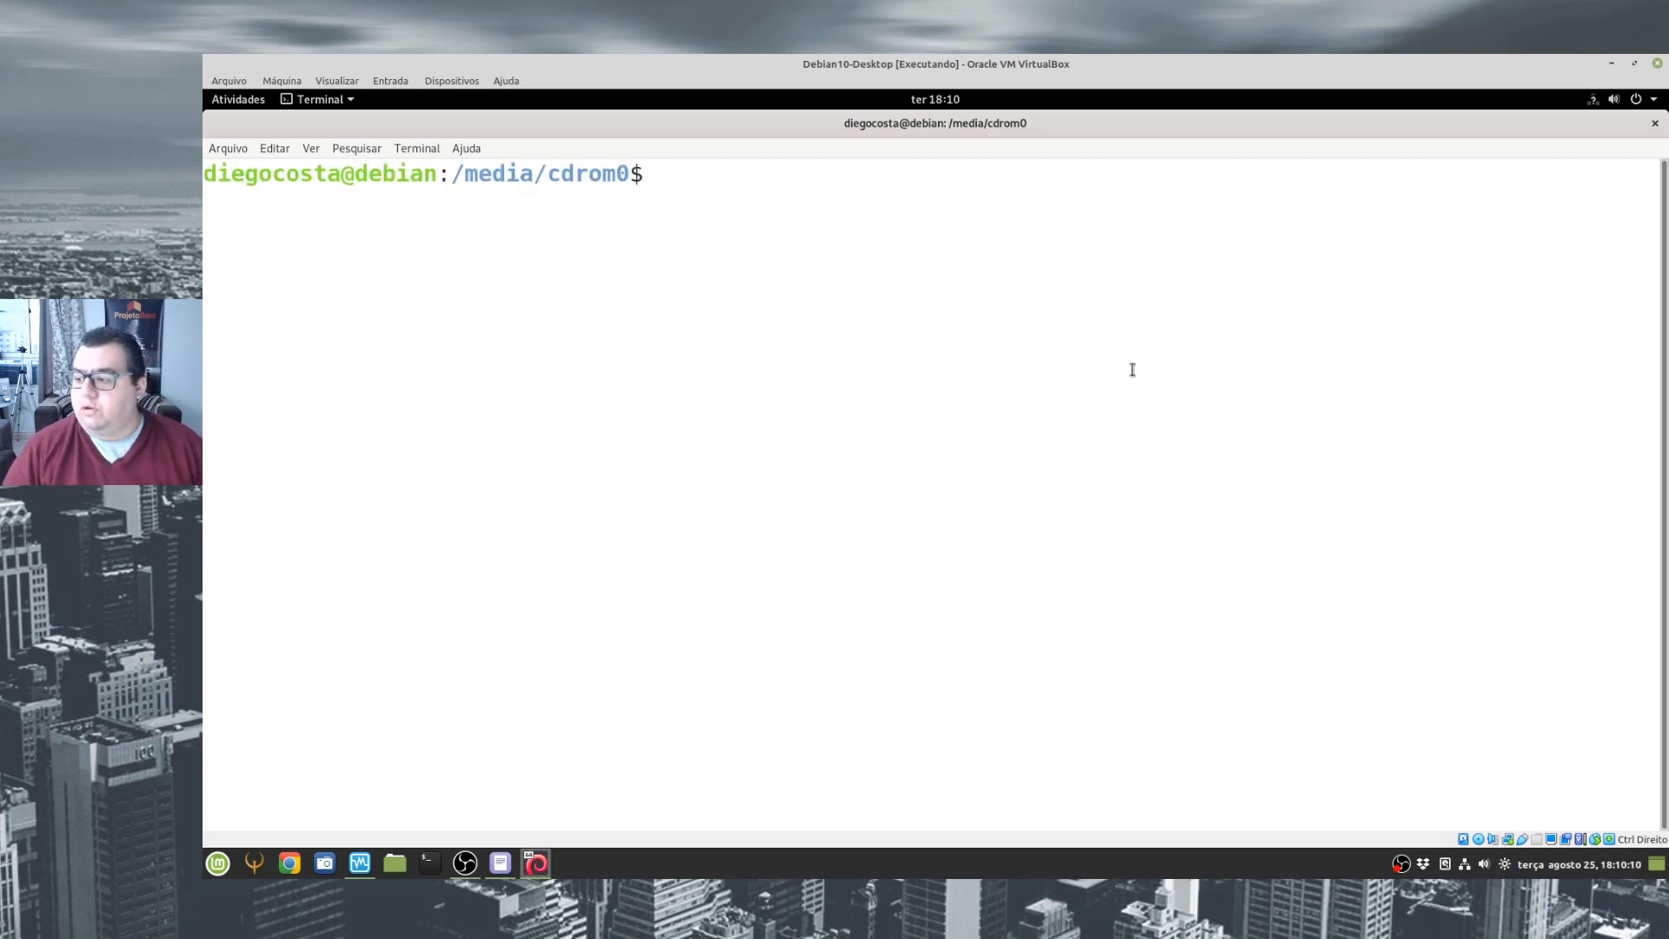
- Switch the disc folder terminal to the root account with su, entering the root password
{"action": "type", "text": "su"}
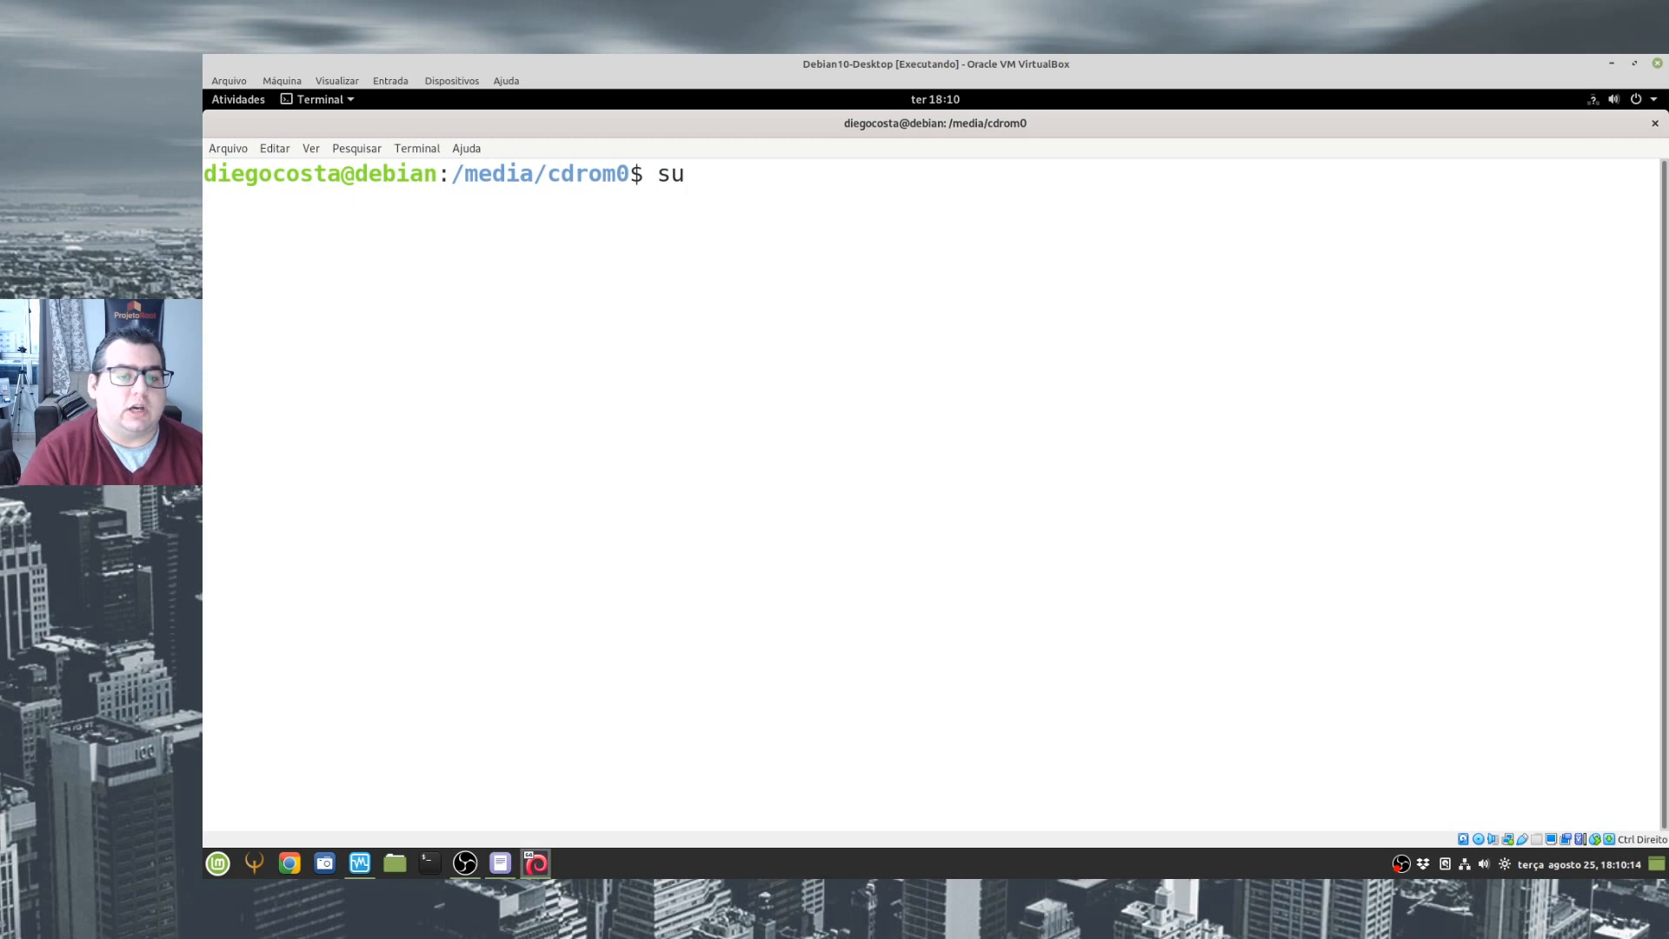
{"action": "key", "text": "Return"}
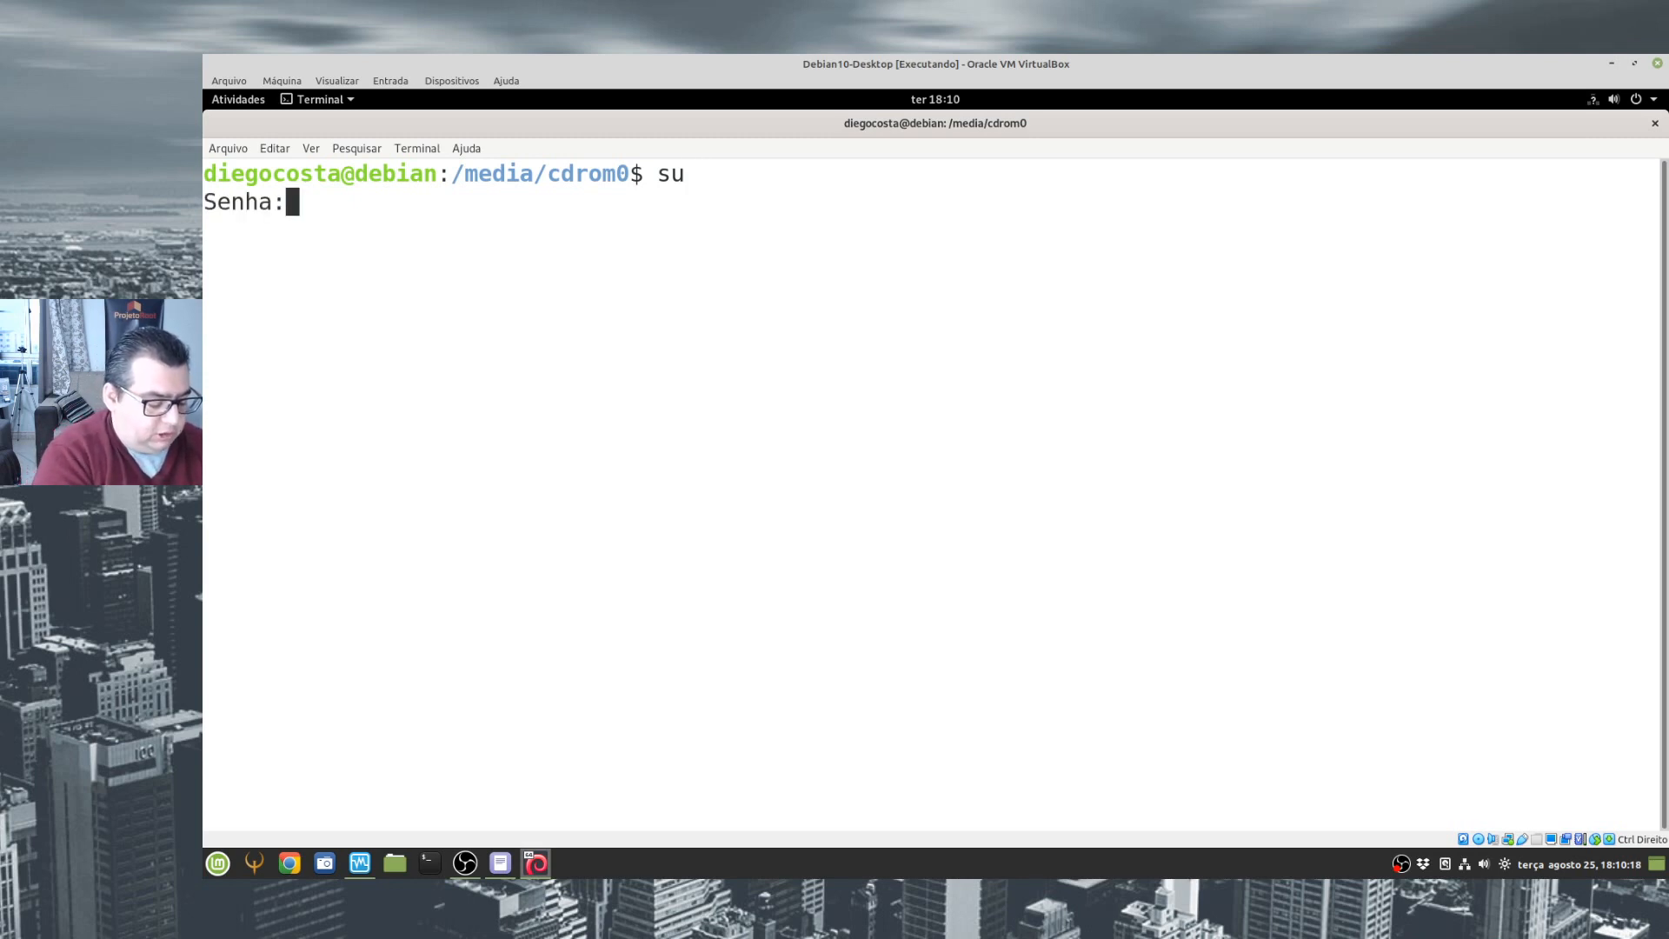
{"action": "key", "text": "Return"}
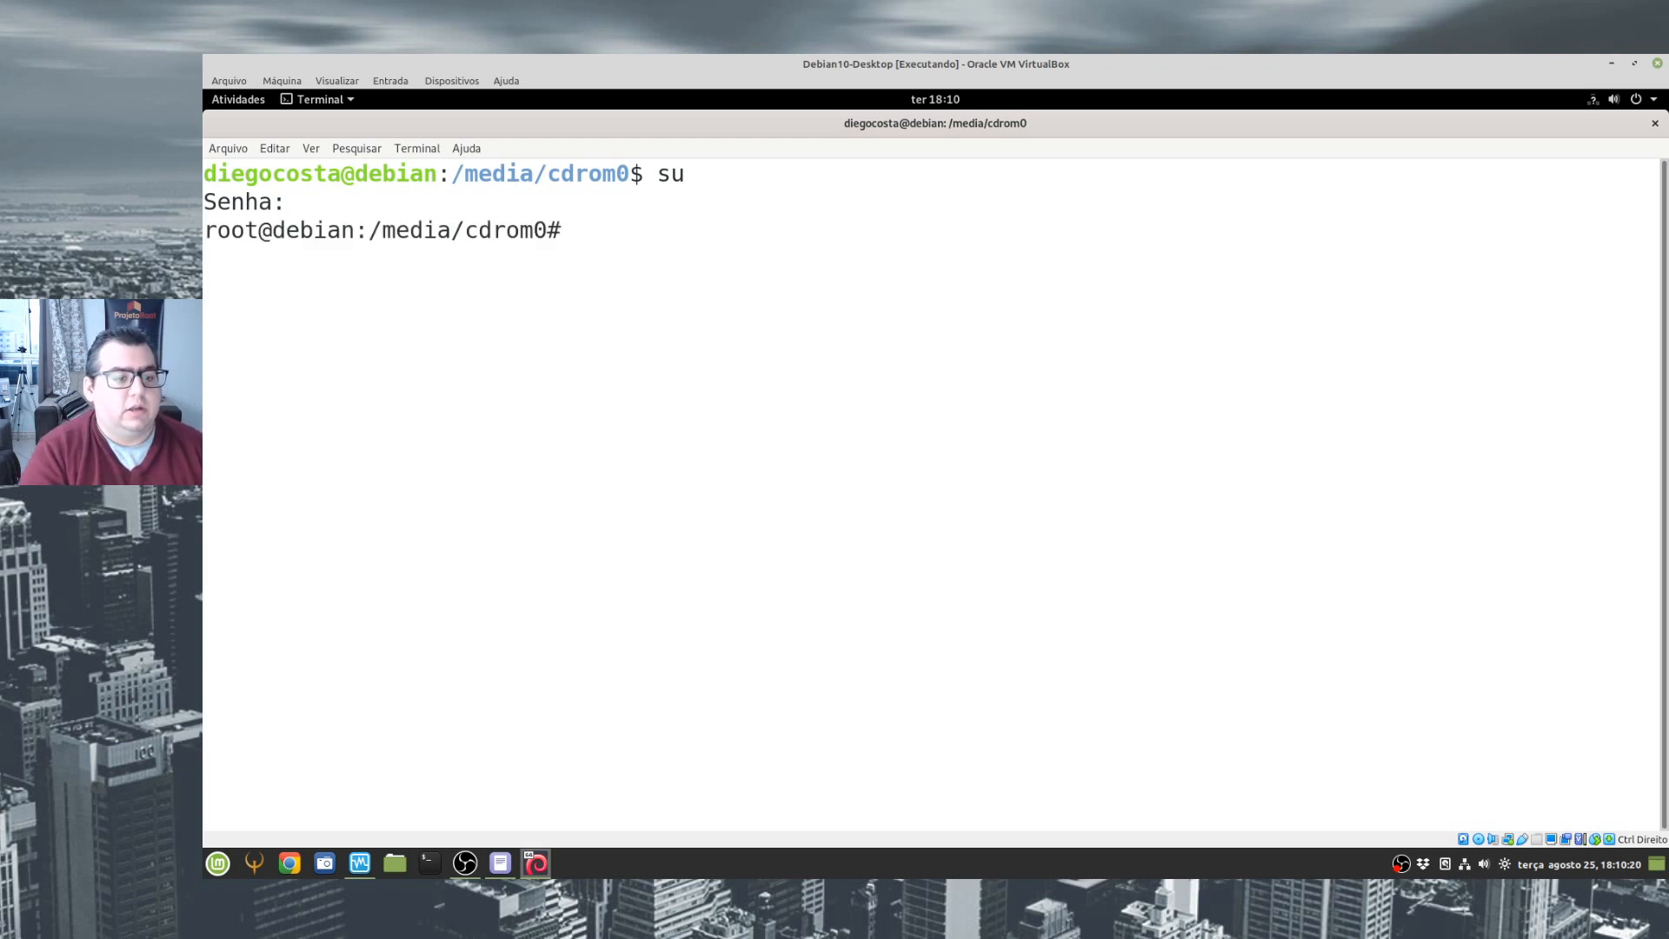
- Check the disc folder's path and files with pwd and ls, and run sh VBoxLinuxAdditions.run as root
{"action": "type", "text": "pwd"}
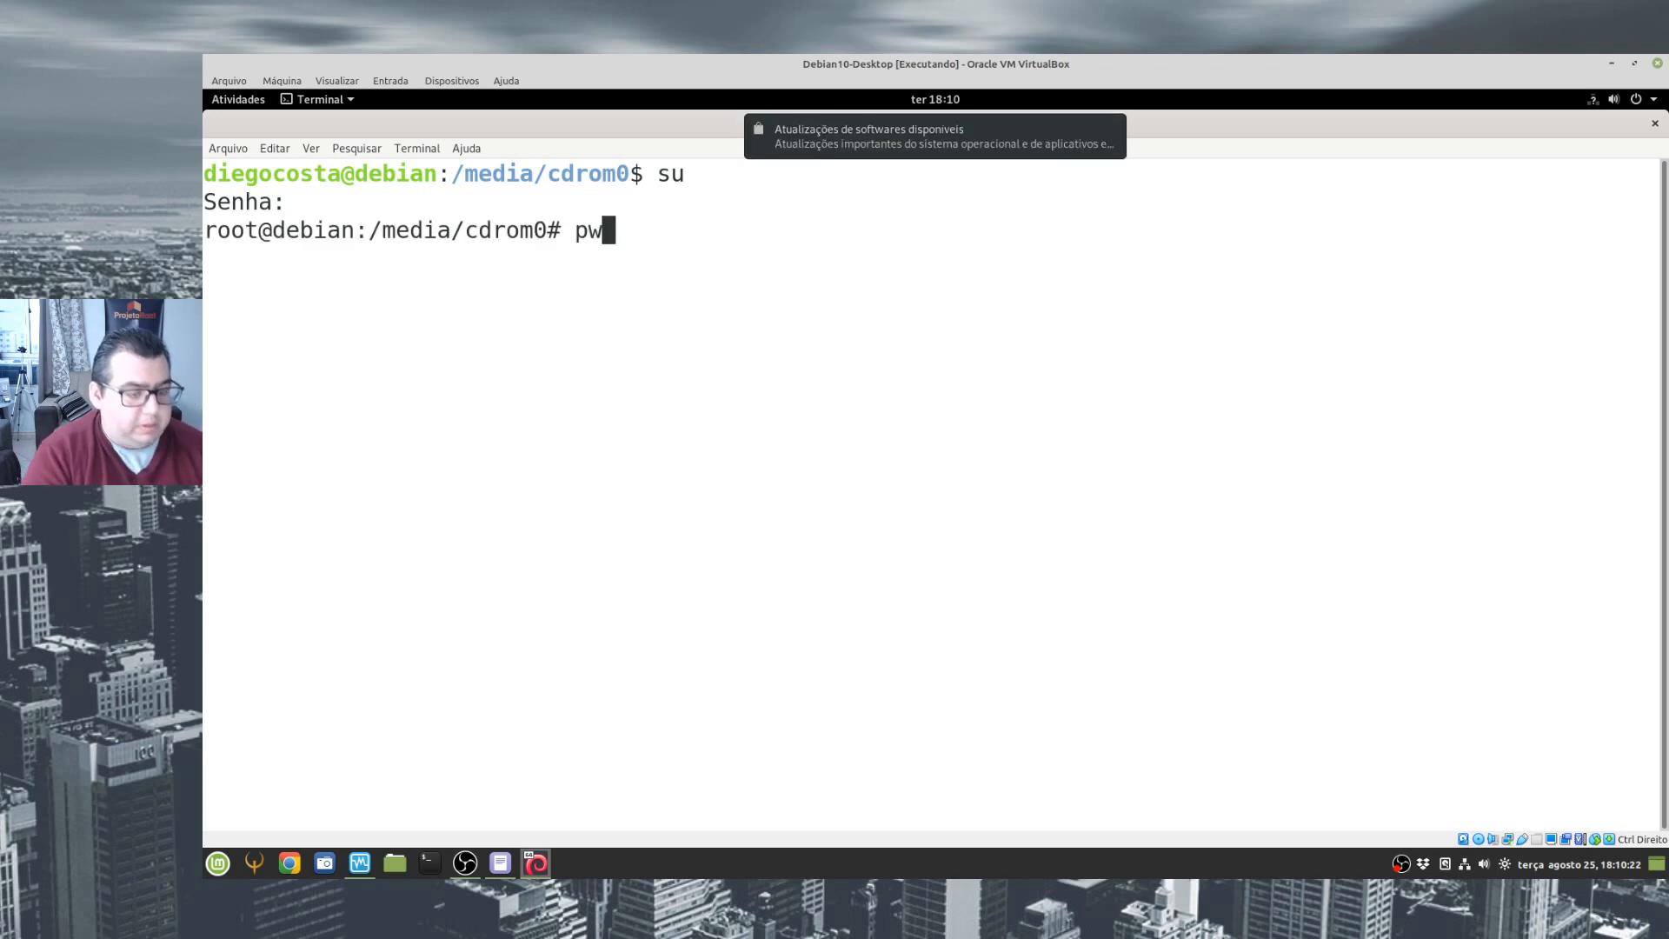
{"action": "key", "text": "Return"}
{"action": "type", "text": "ls"}
{"action": "key", "text": "Return"}
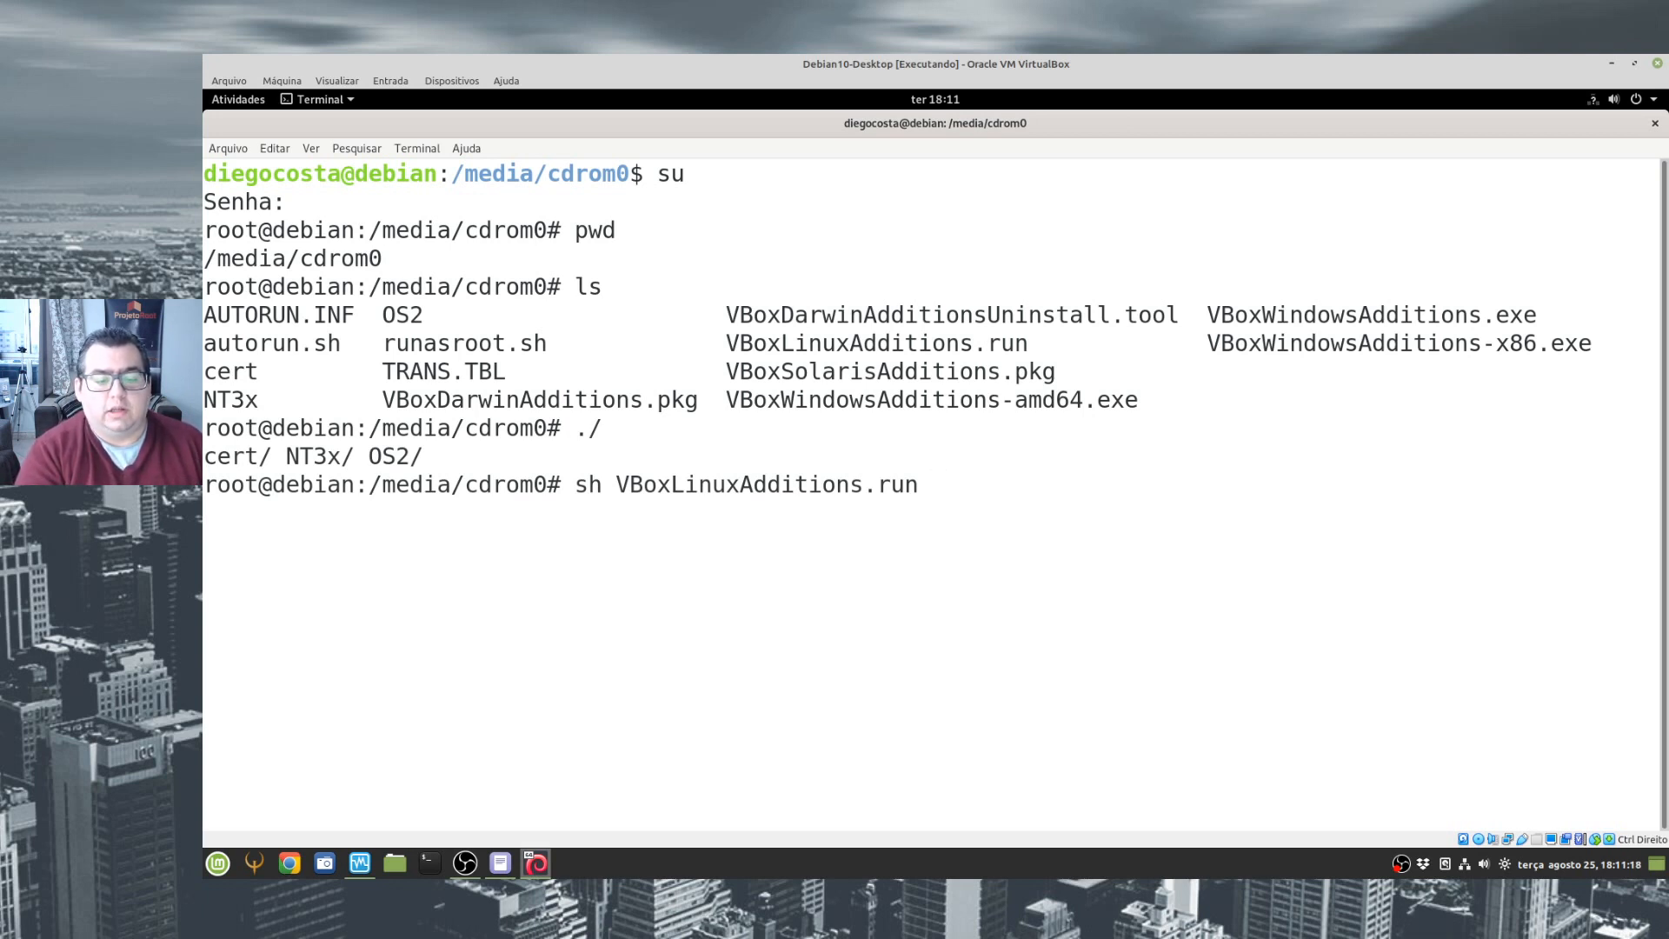
{"action": "key", "text": "Return"}
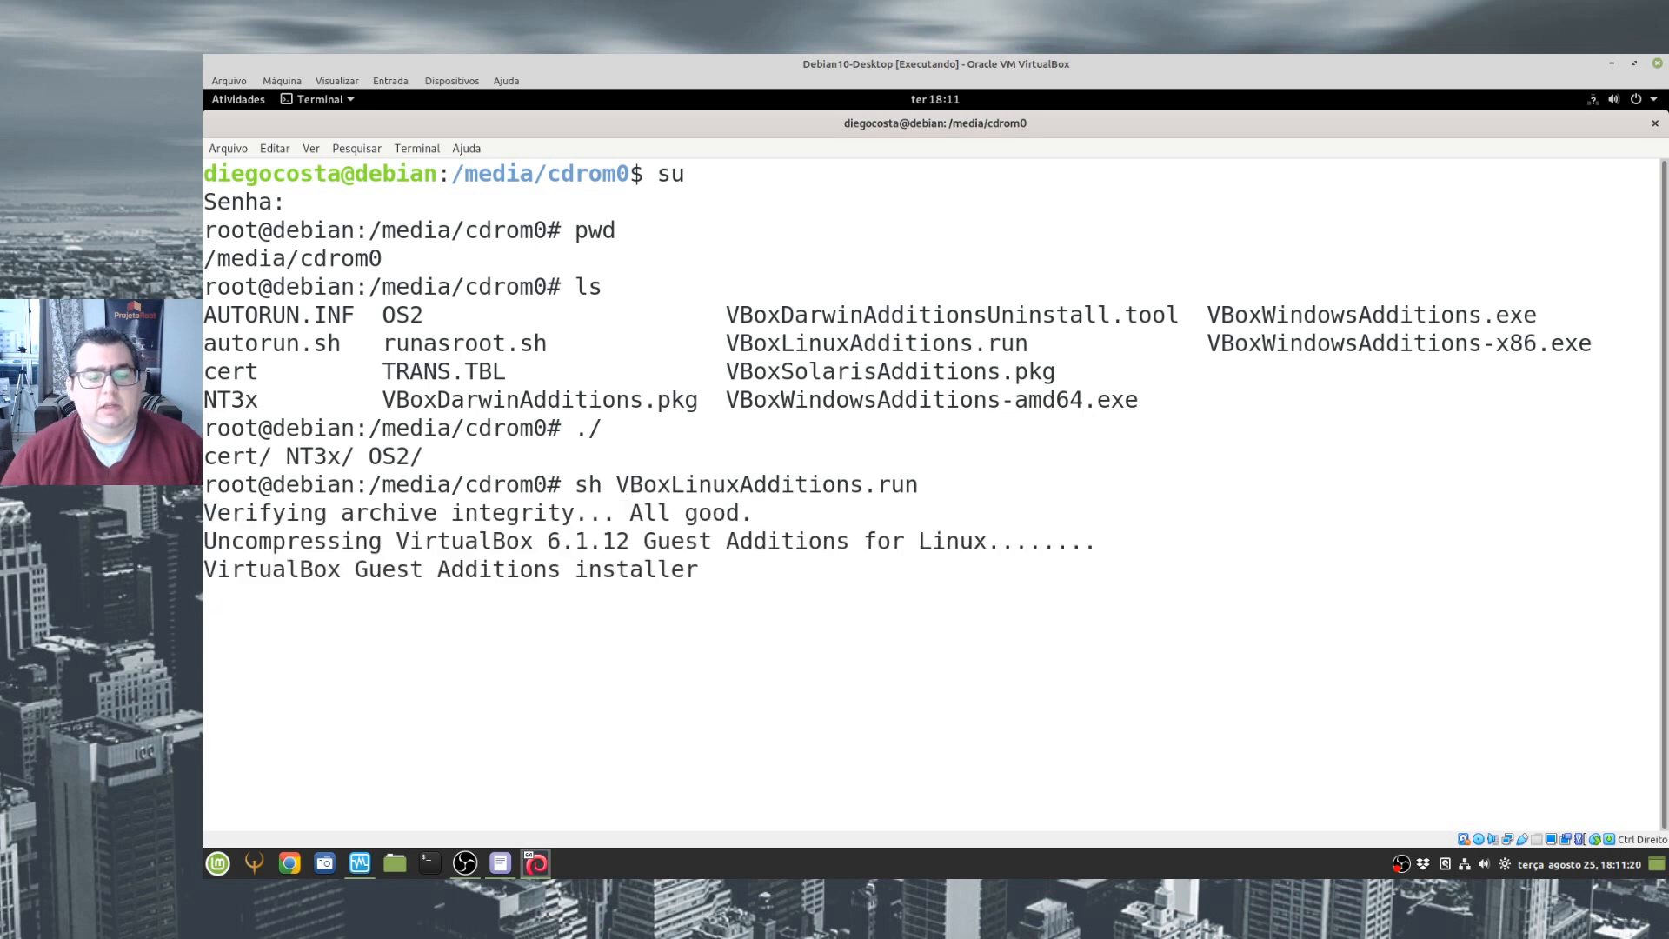
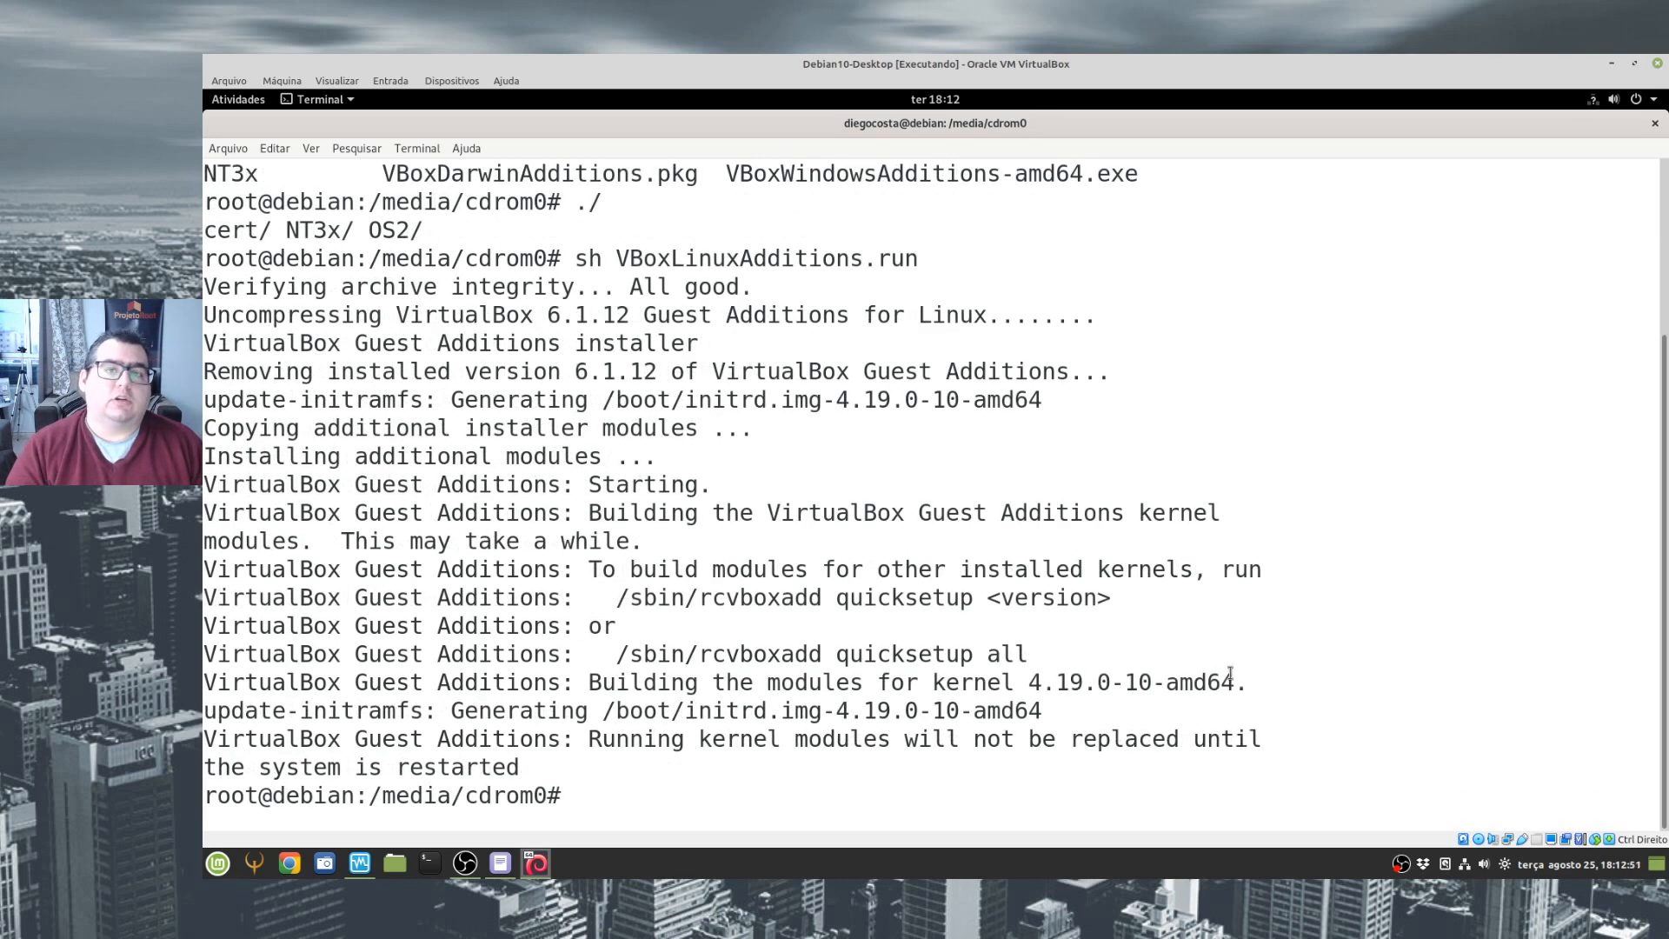
- Clear and close the root terminal, and shut down the Debian system
{"action": "type", "text": "cl"}
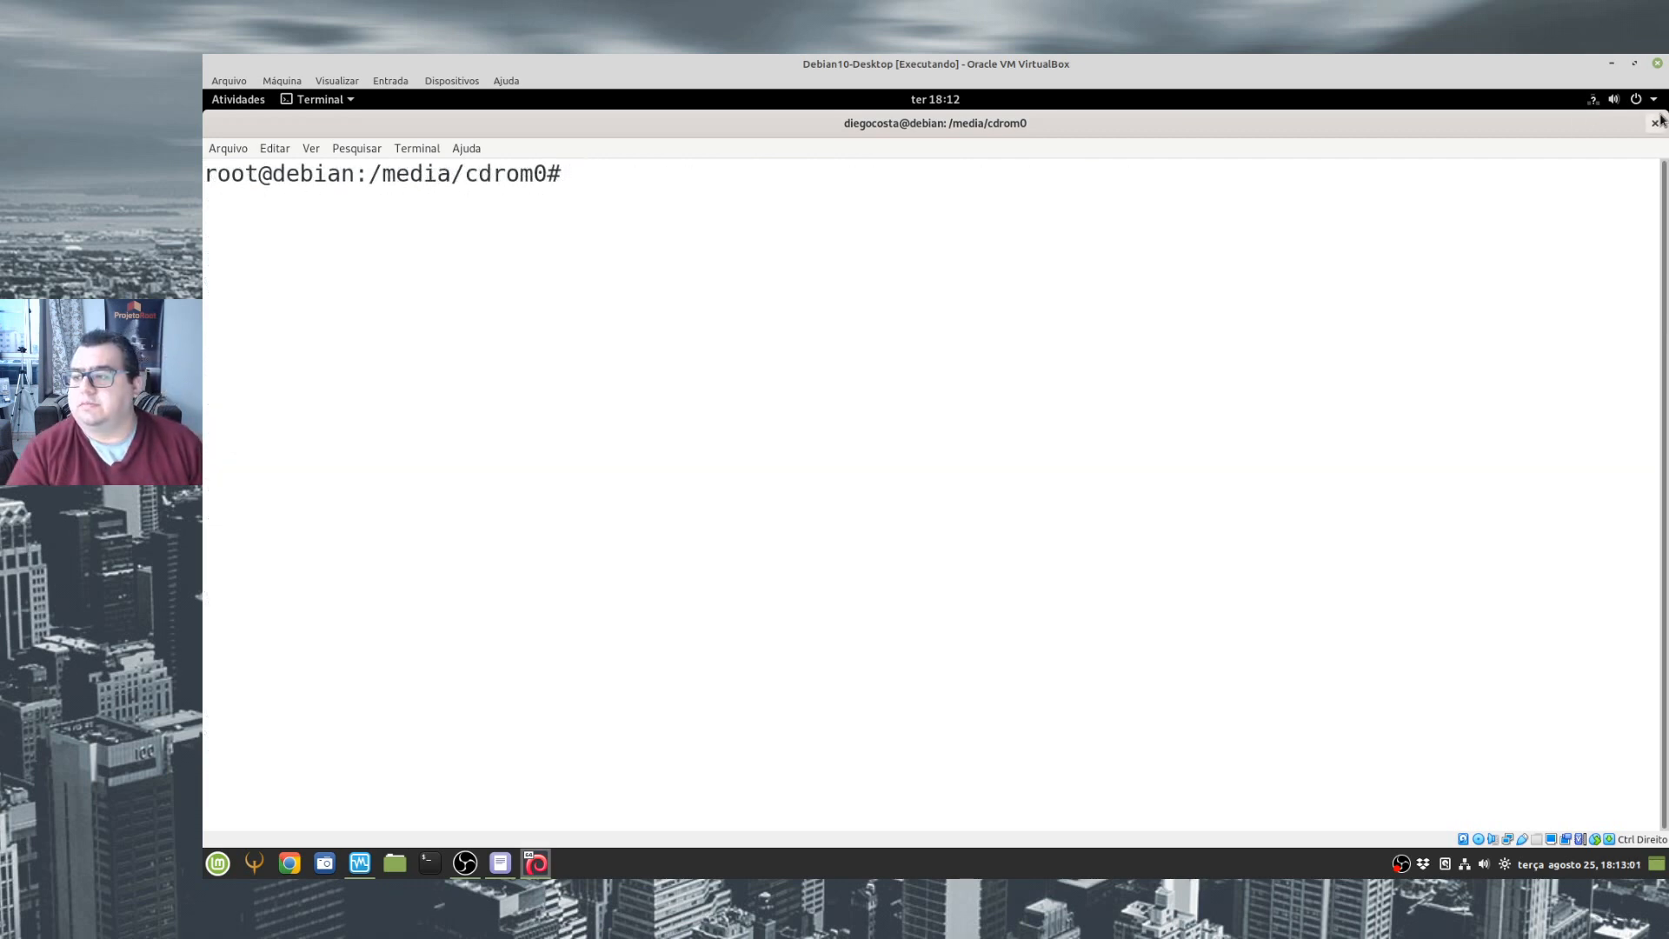
{"action": "left_click", "coordinate": [1655, 124]}
{"action": "left_click", "coordinate": [1026, 516]}
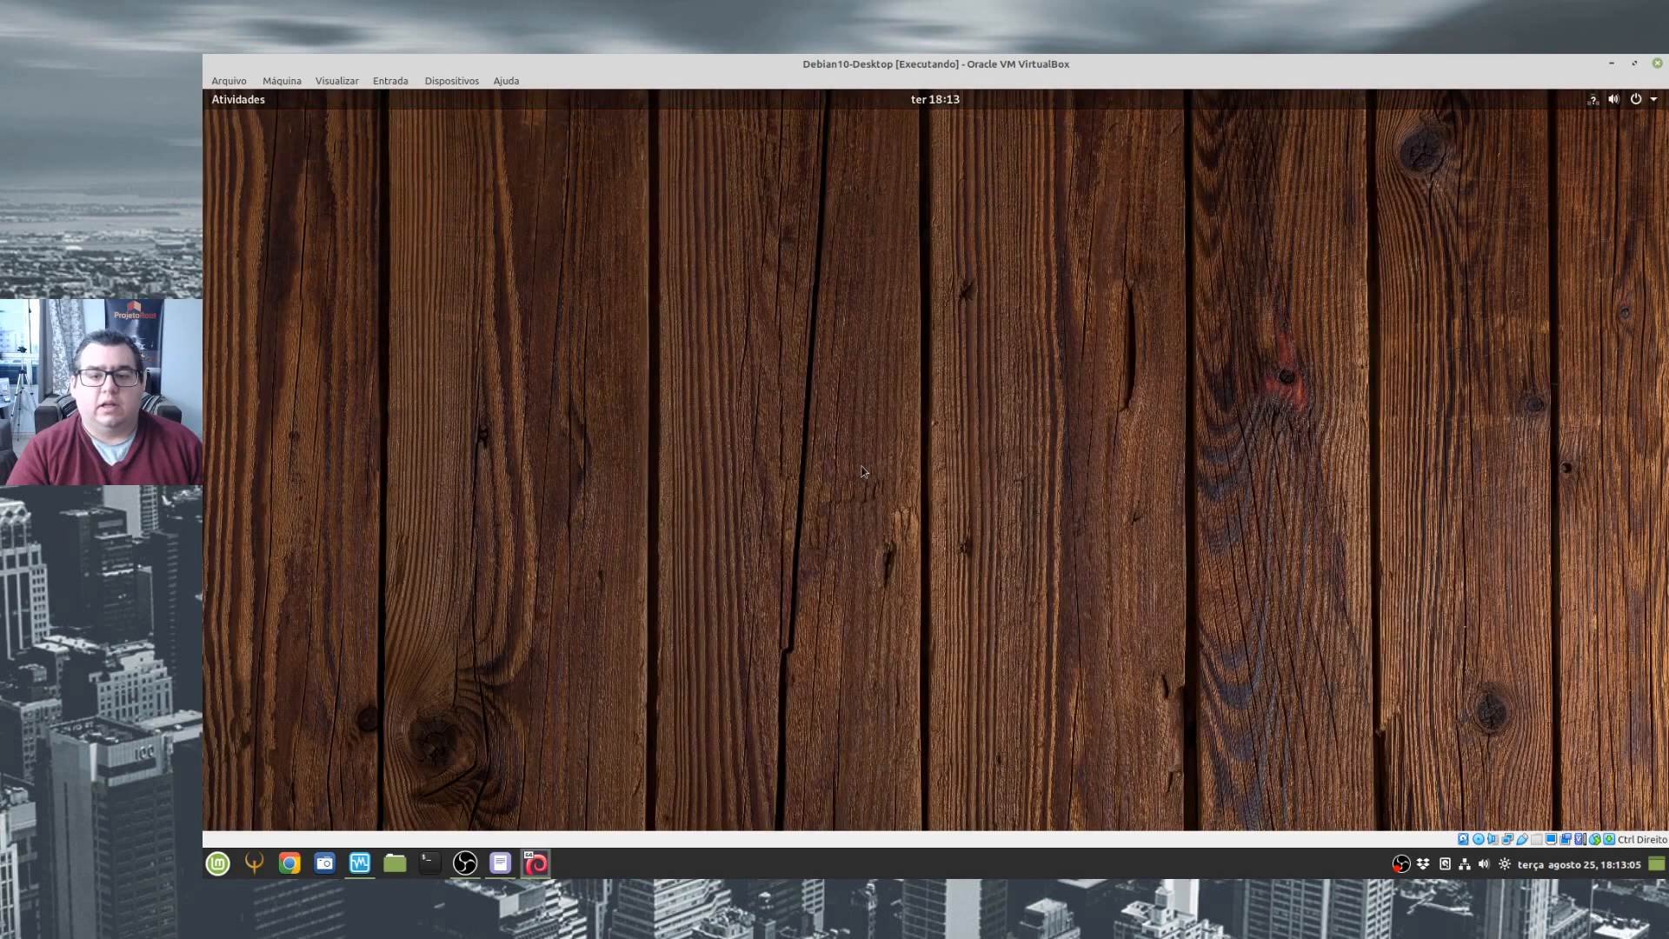
{"action": "left_click", "coordinate": [1657, 100]}
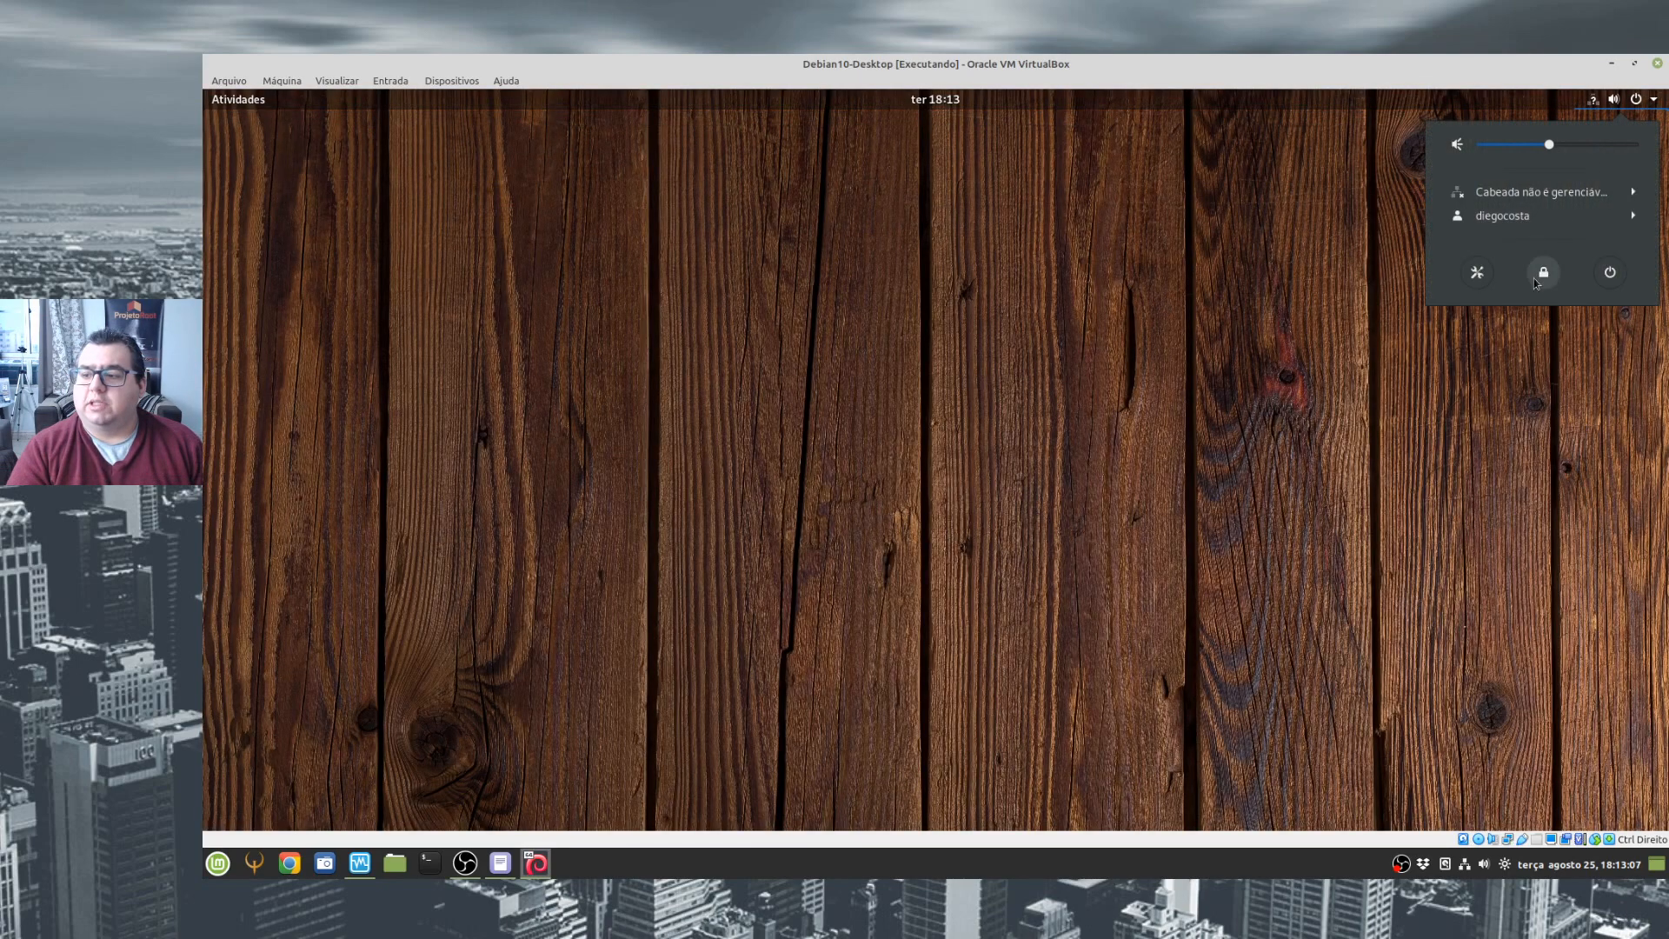
{"action": "left_click", "coordinate": [1610, 273]}
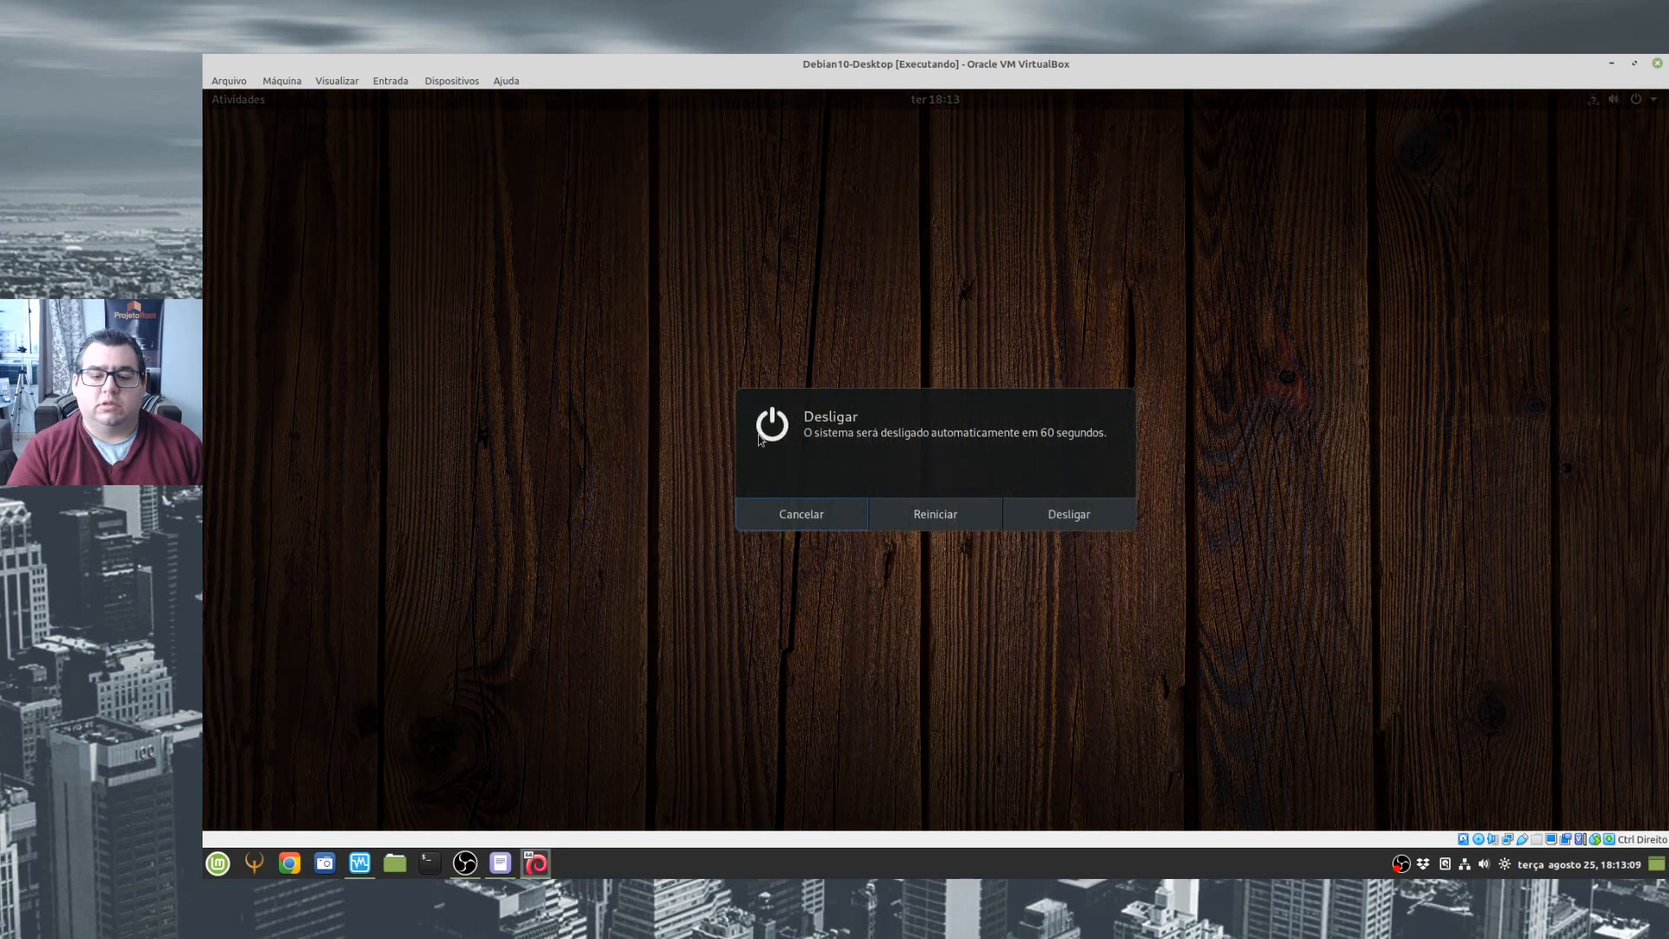
{"action": "left_click", "coordinate": [1083, 527]}
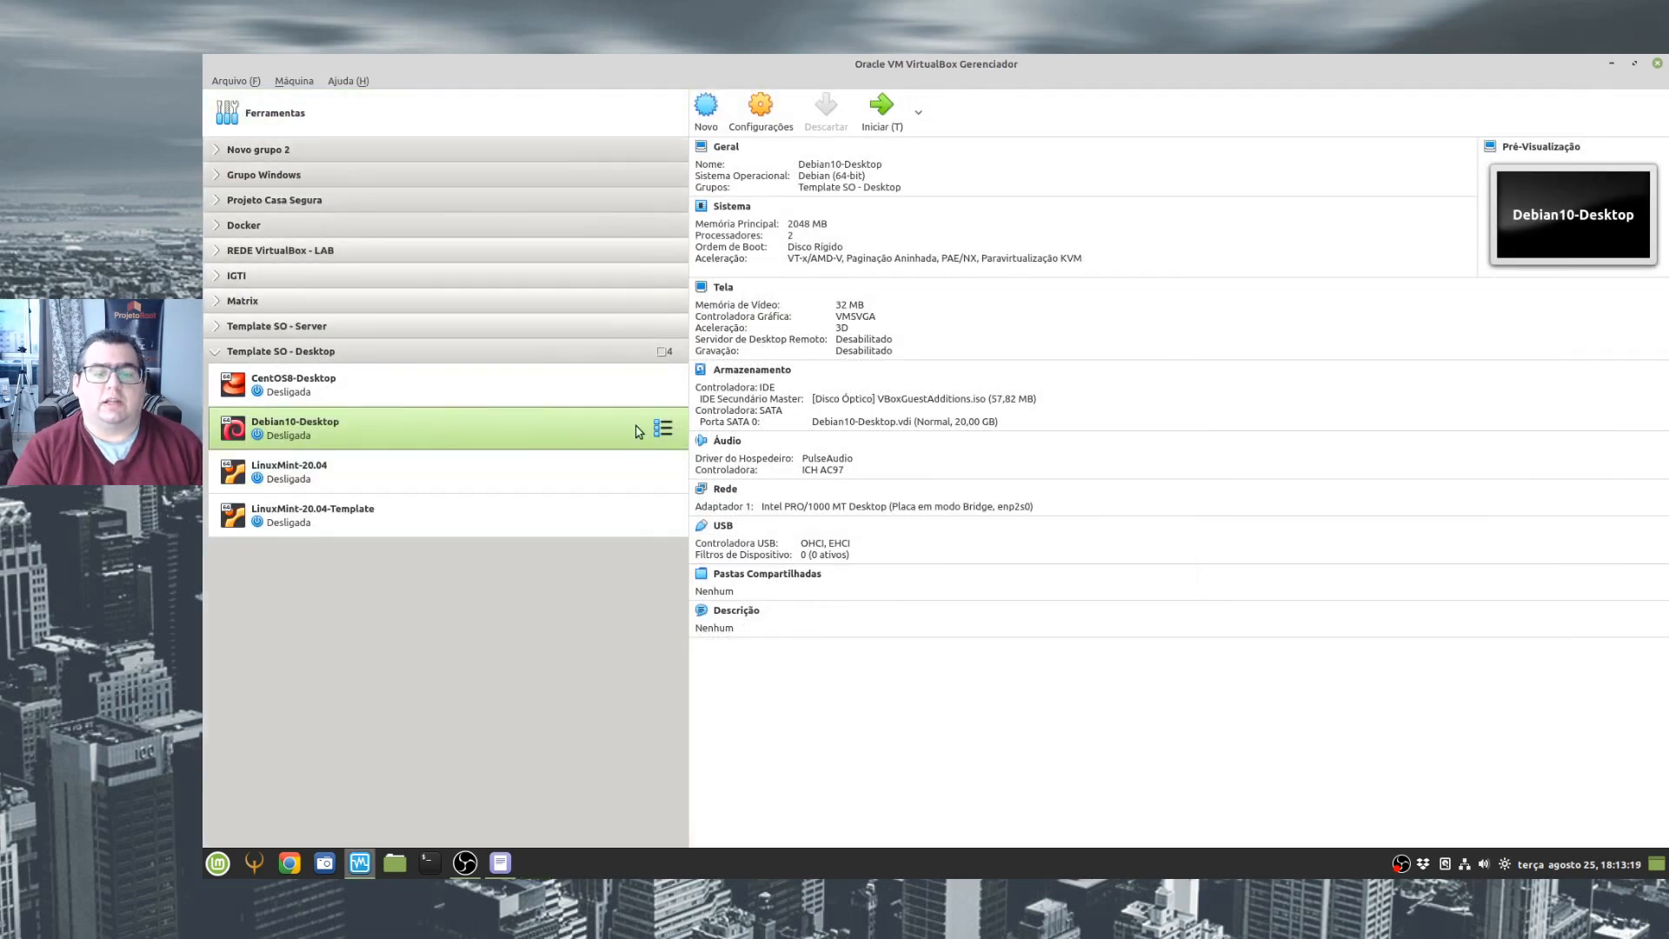
- Remove the IDE controller holding VBoxGuestAdditions.iso from the Debian10-Desktop storage settings and save the configuration
{"action": "left_click", "coordinate": [661, 427]}
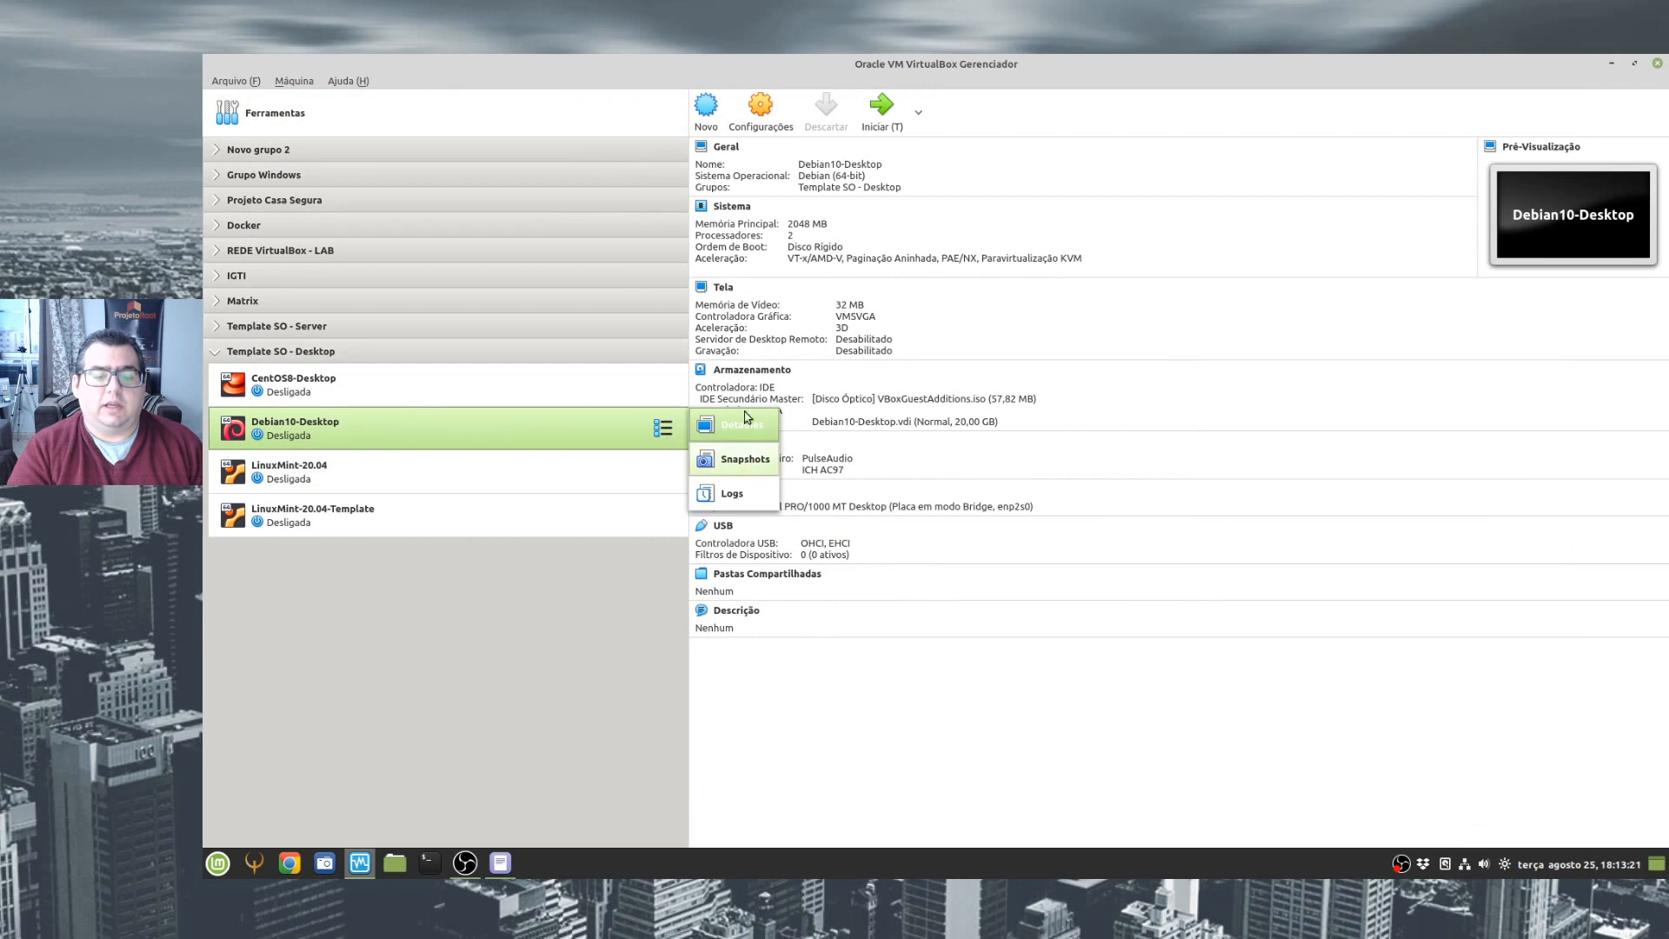
{"action": "left_click", "coordinate": [777, 103]}
{"action": "left_click", "coordinate": [763, 126]}
{"action": "left_click", "coordinate": [625, 333]}
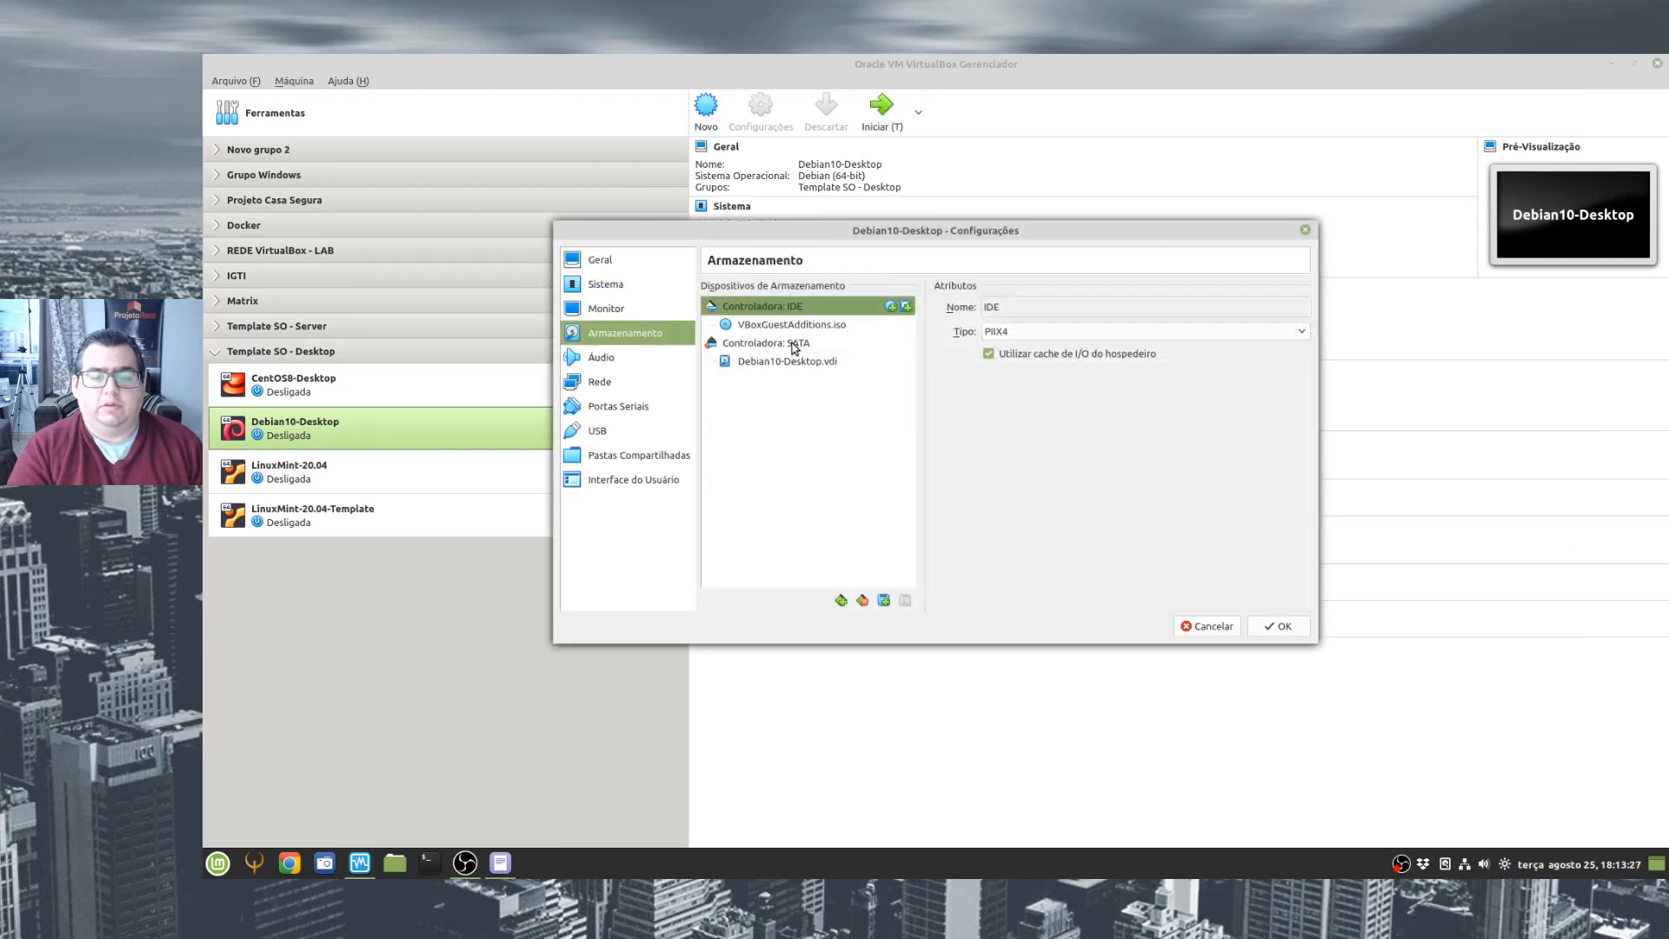
{"action": "left_click", "coordinate": [793, 345]}
{"action": "left_click", "coordinate": [808, 325]}
{"action": "left_click", "coordinate": [781, 307]}
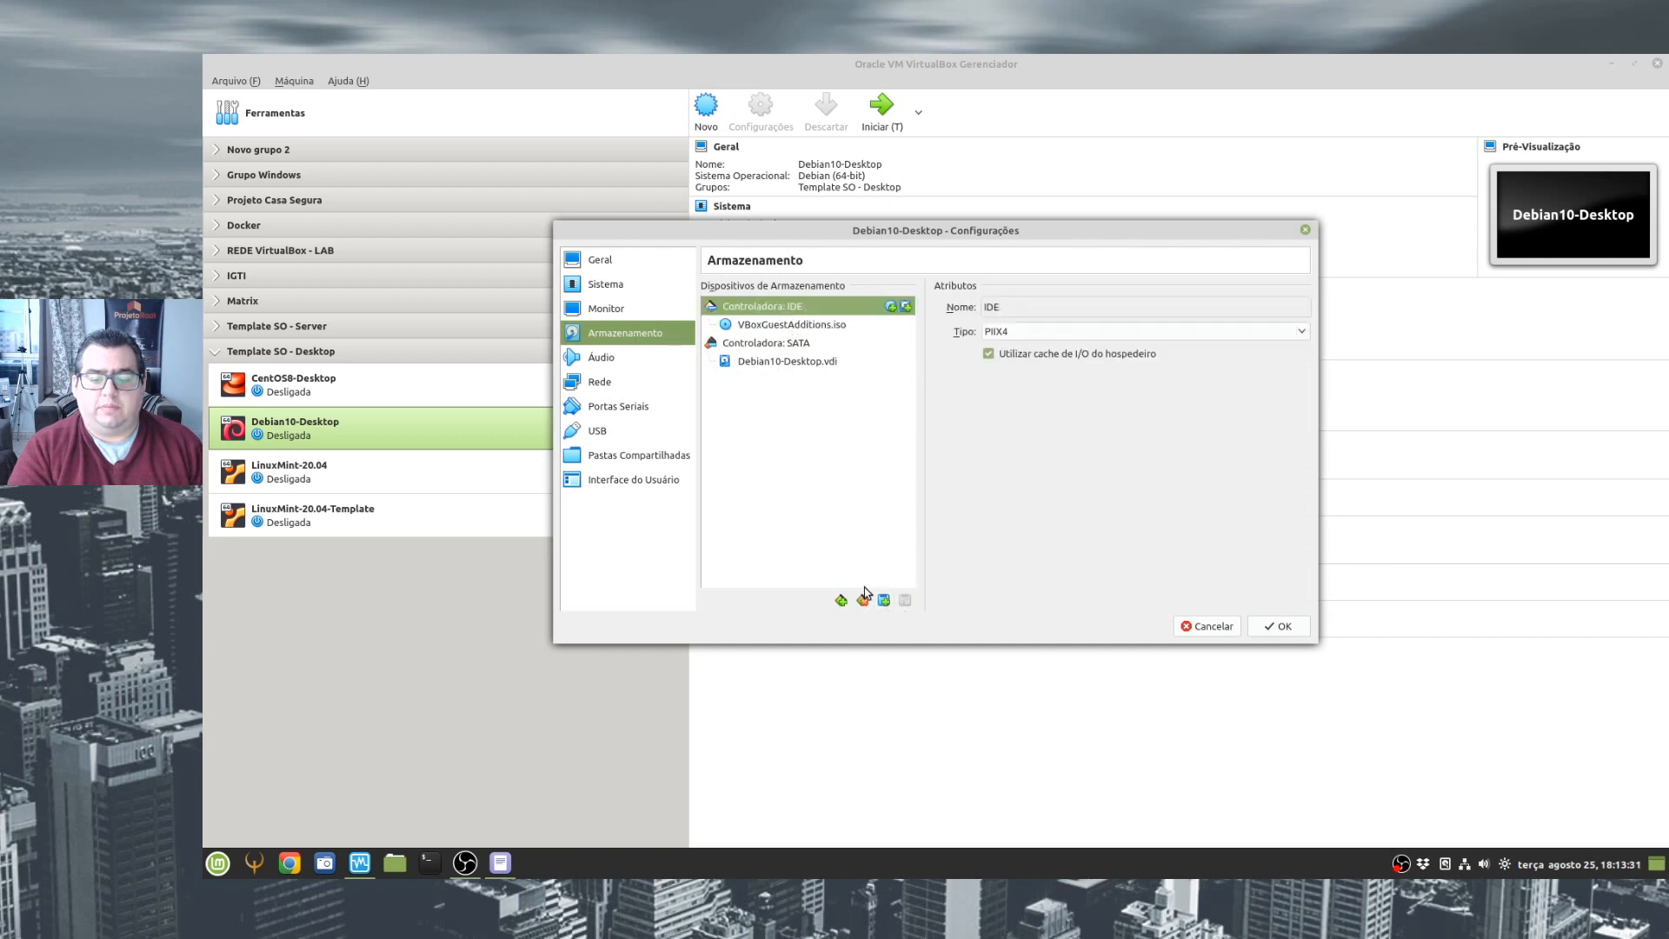
{"action": "left_click", "coordinate": [862, 600]}
{"action": "left_click", "coordinate": [1277, 625]}
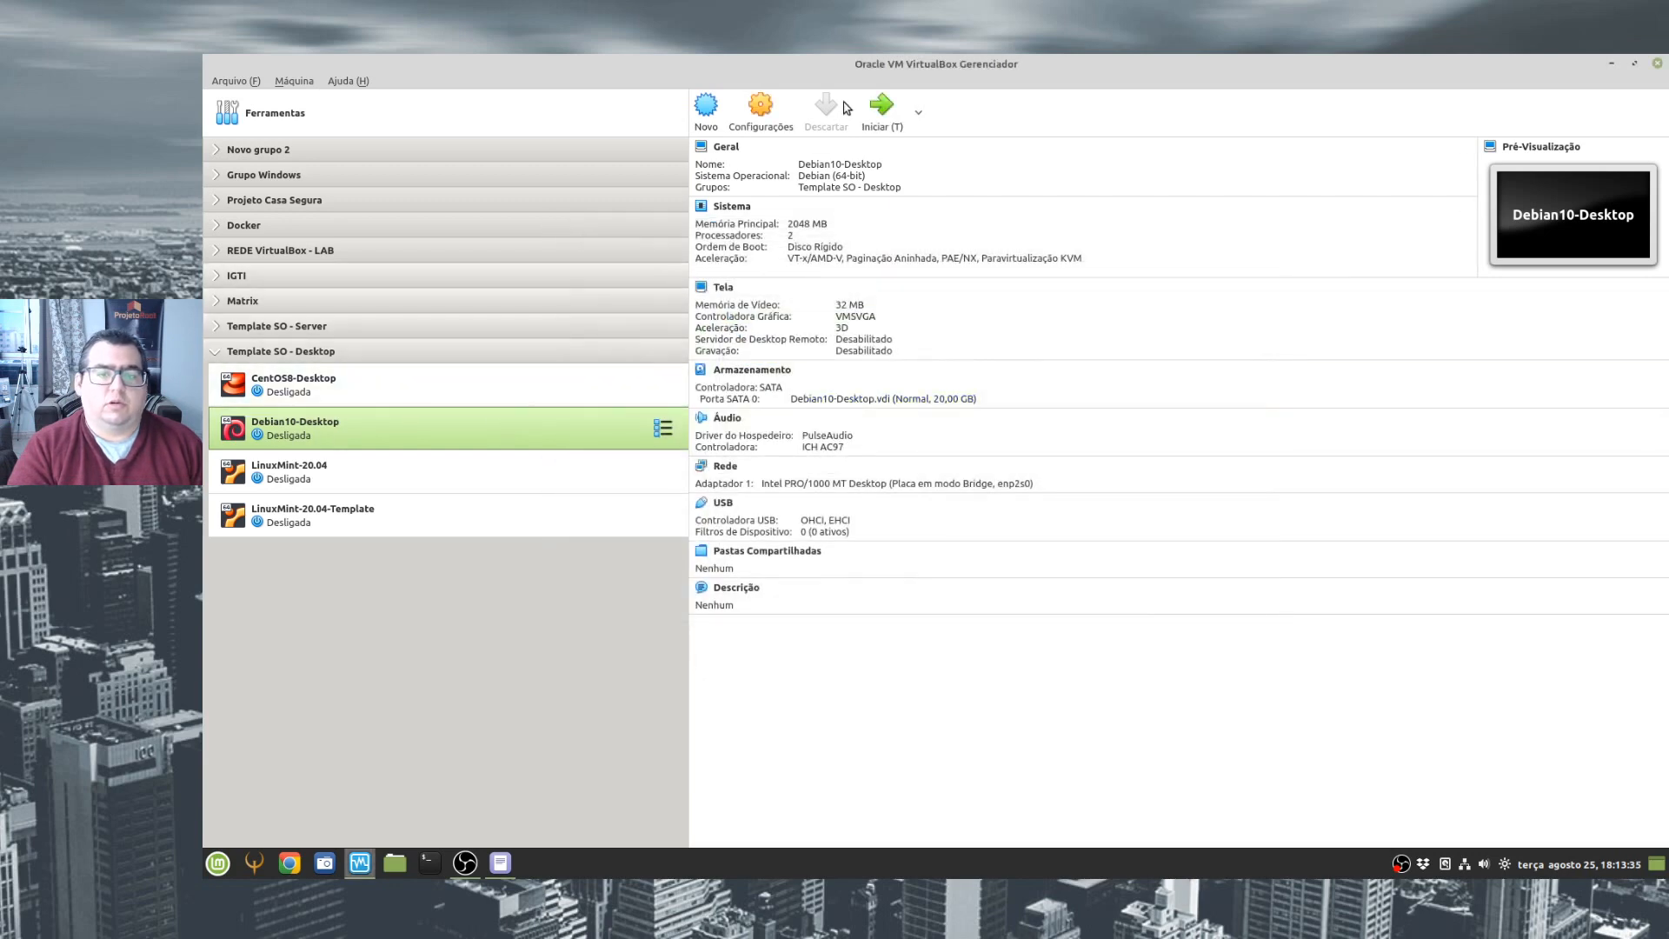
- Start the Debian10-Desktop virtual machine and open its Telas display settings through a desktop search for "mon"
{"action": "left_click", "coordinate": [880, 109]}
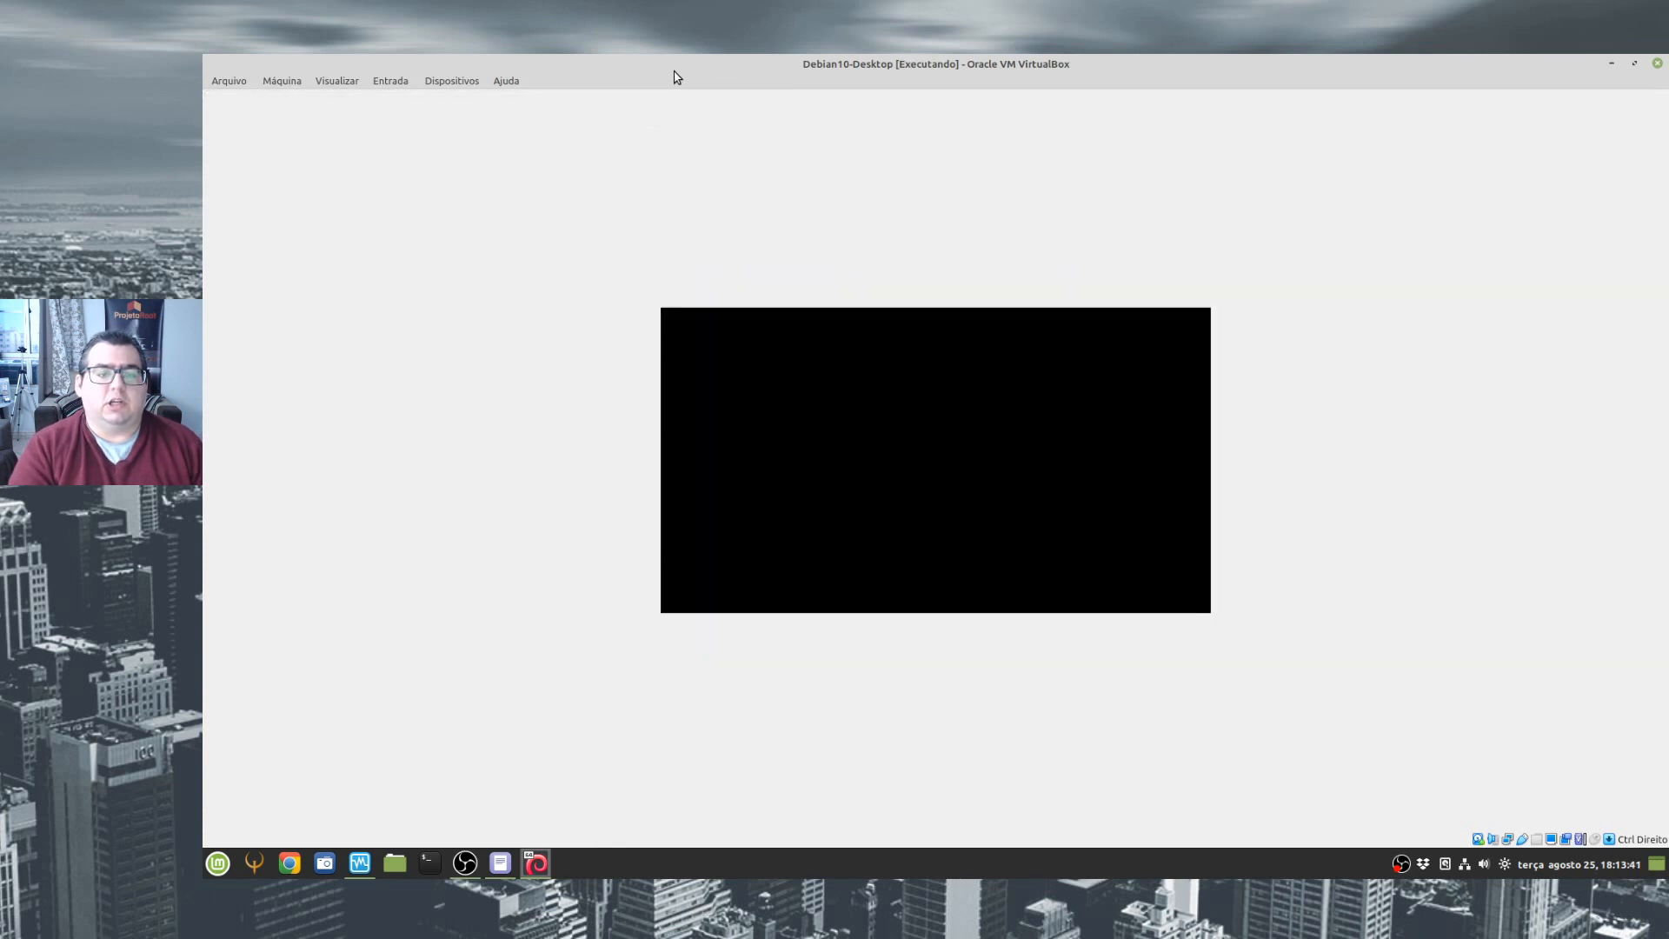
{"action": "key", "text": "Return"}
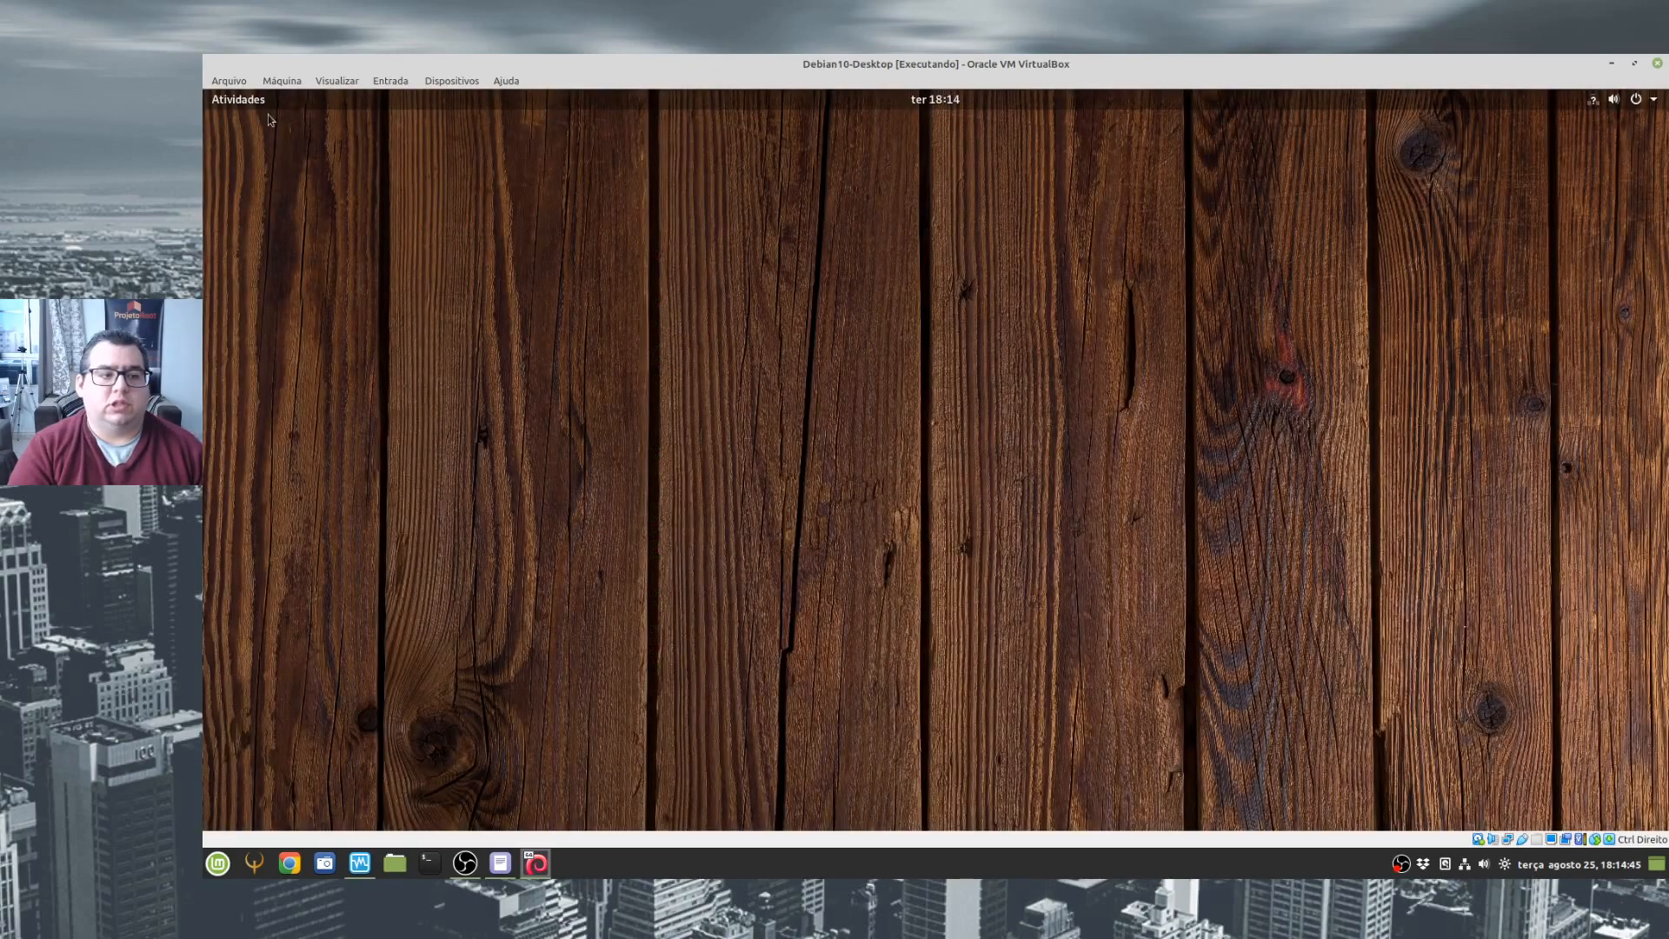
{"action": "left_click", "coordinate": [259, 99]}
{"action": "left_click", "coordinate": [965, 161]}
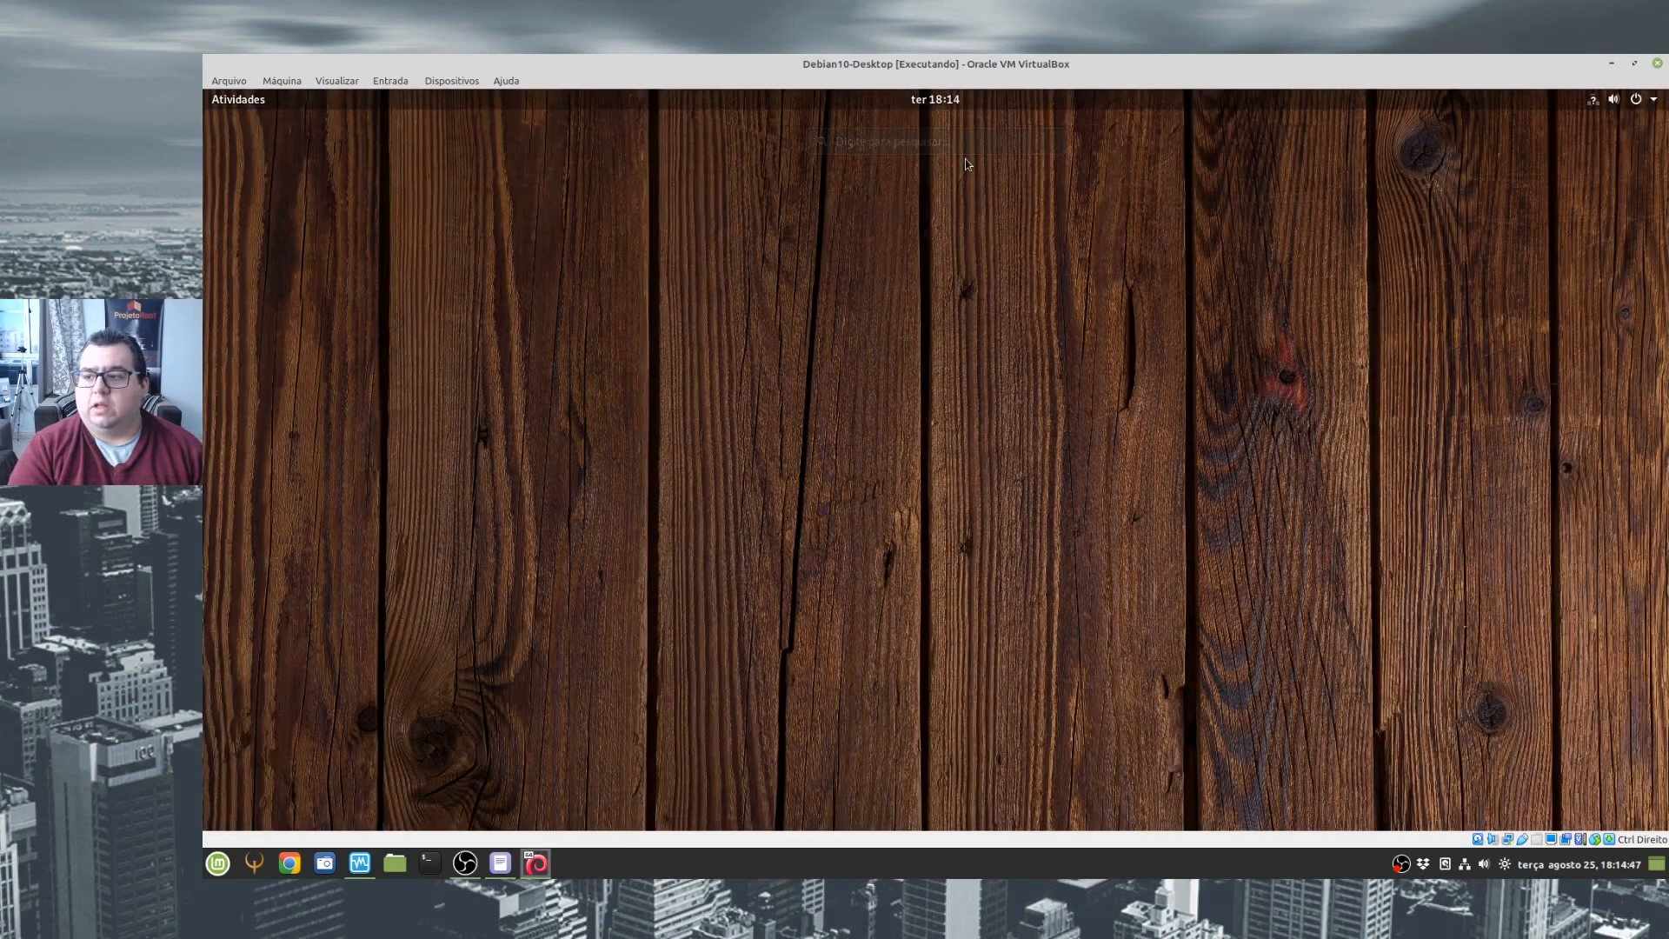
{"action": "left_click", "coordinate": [248, 104]}
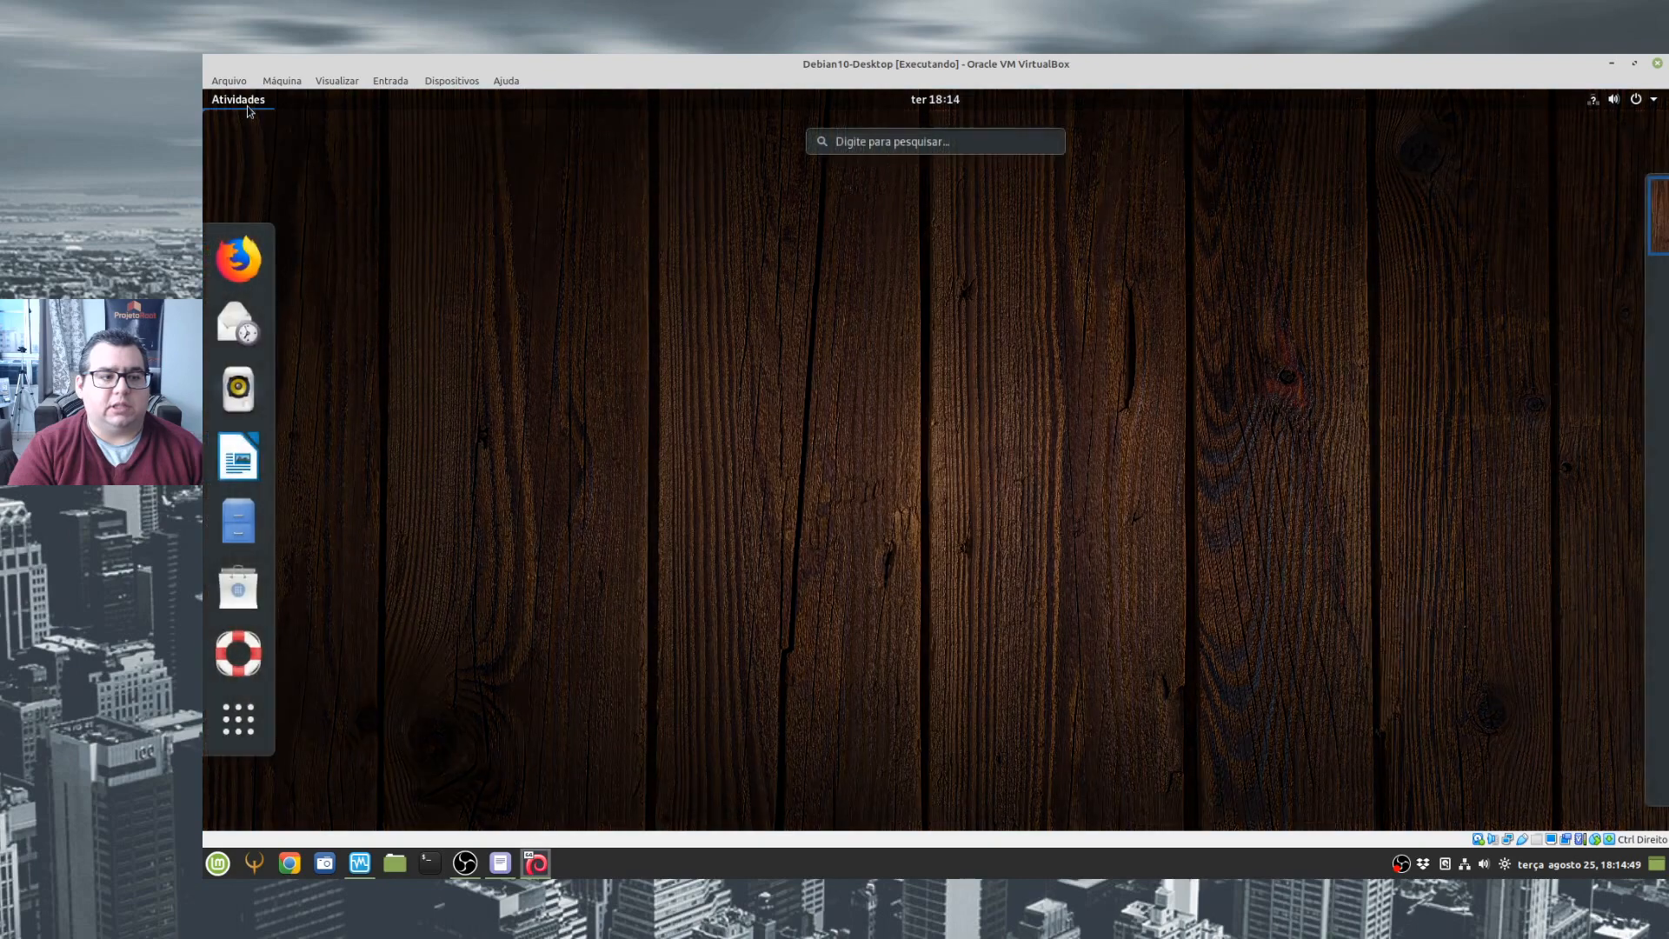
{"action": "left_click", "coordinate": [875, 142]}
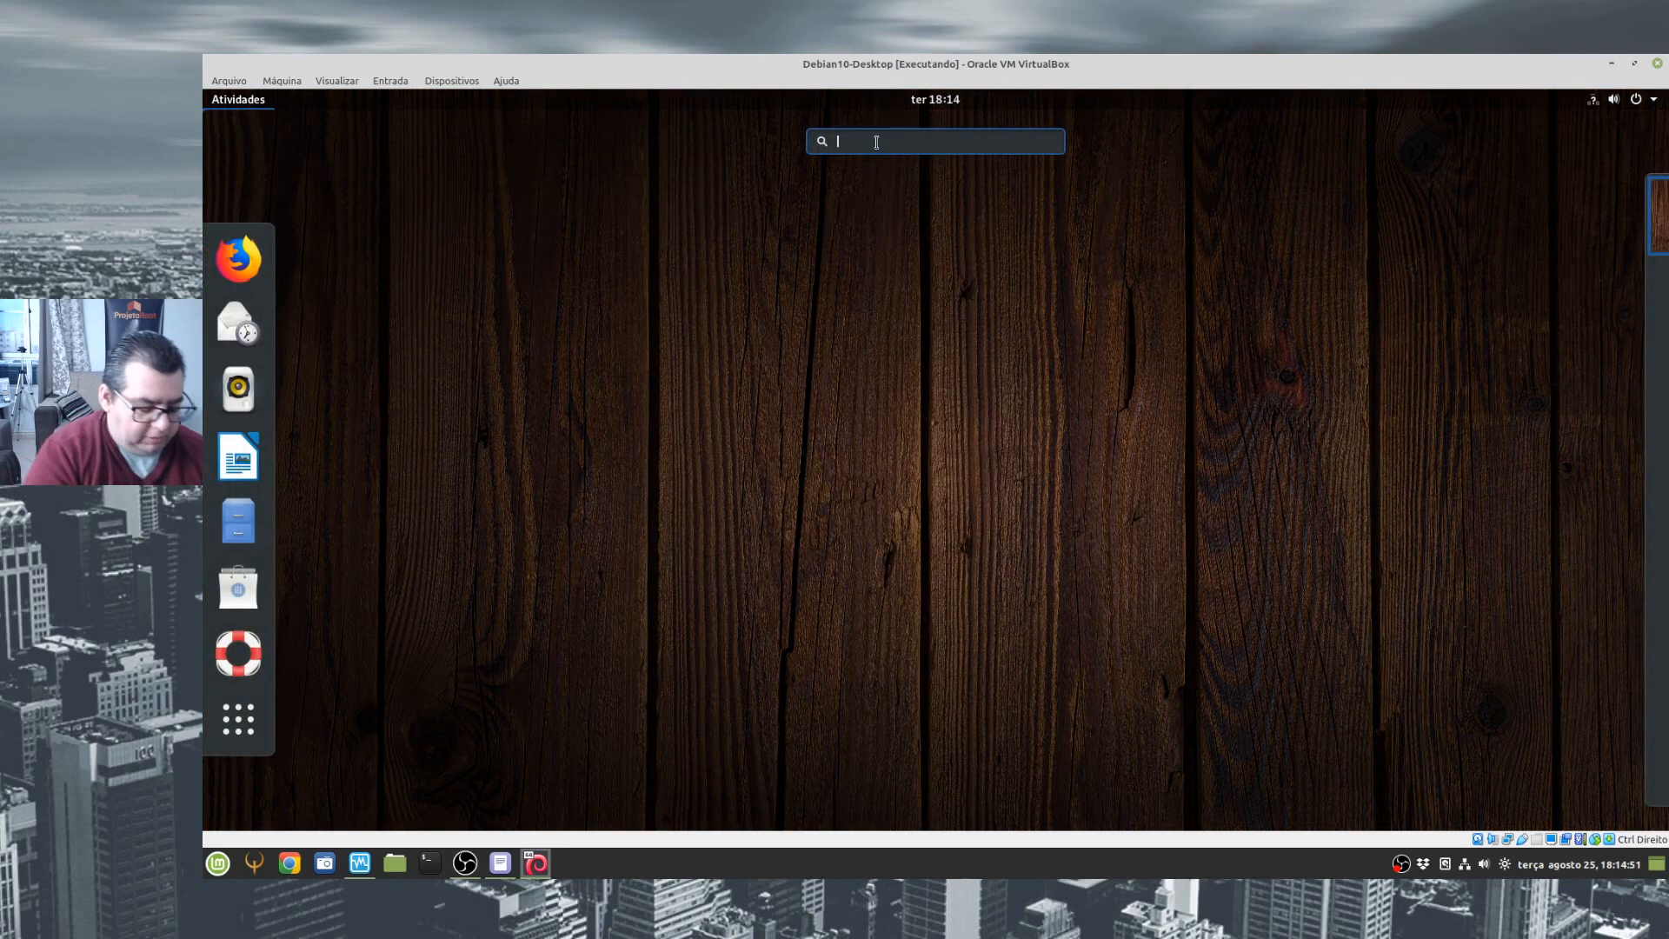
{"action": "type", "text": "monirt"}
{"action": "key", "text": "BackSpace"}
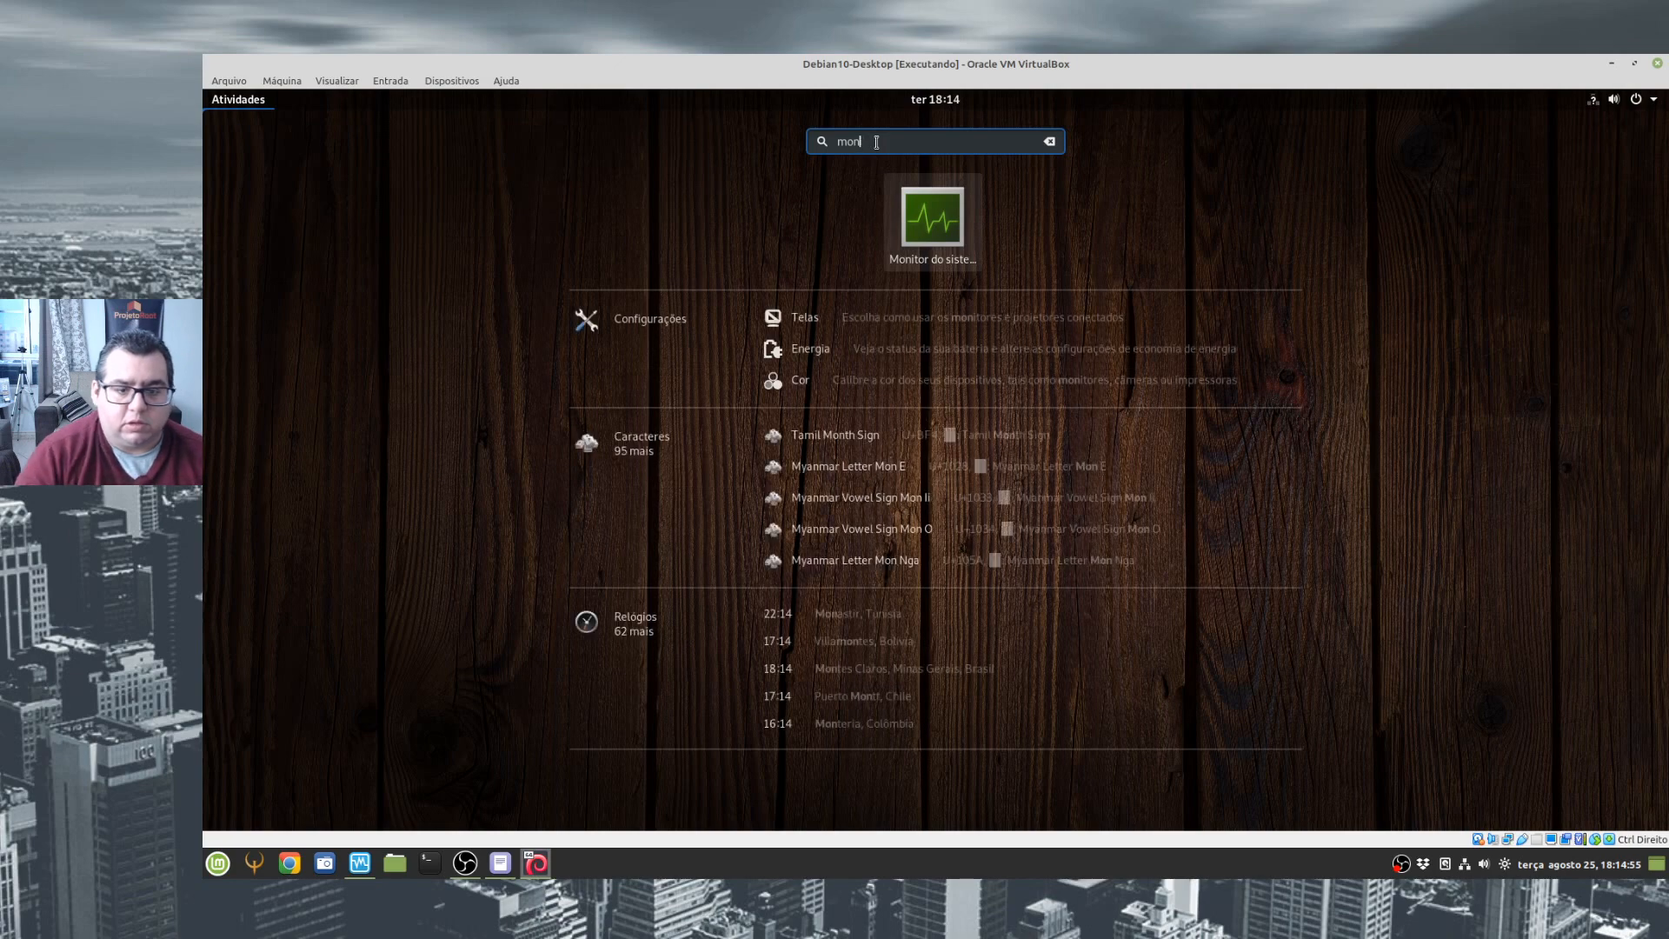
{"action": "left_click", "coordinate": [821, 322]}
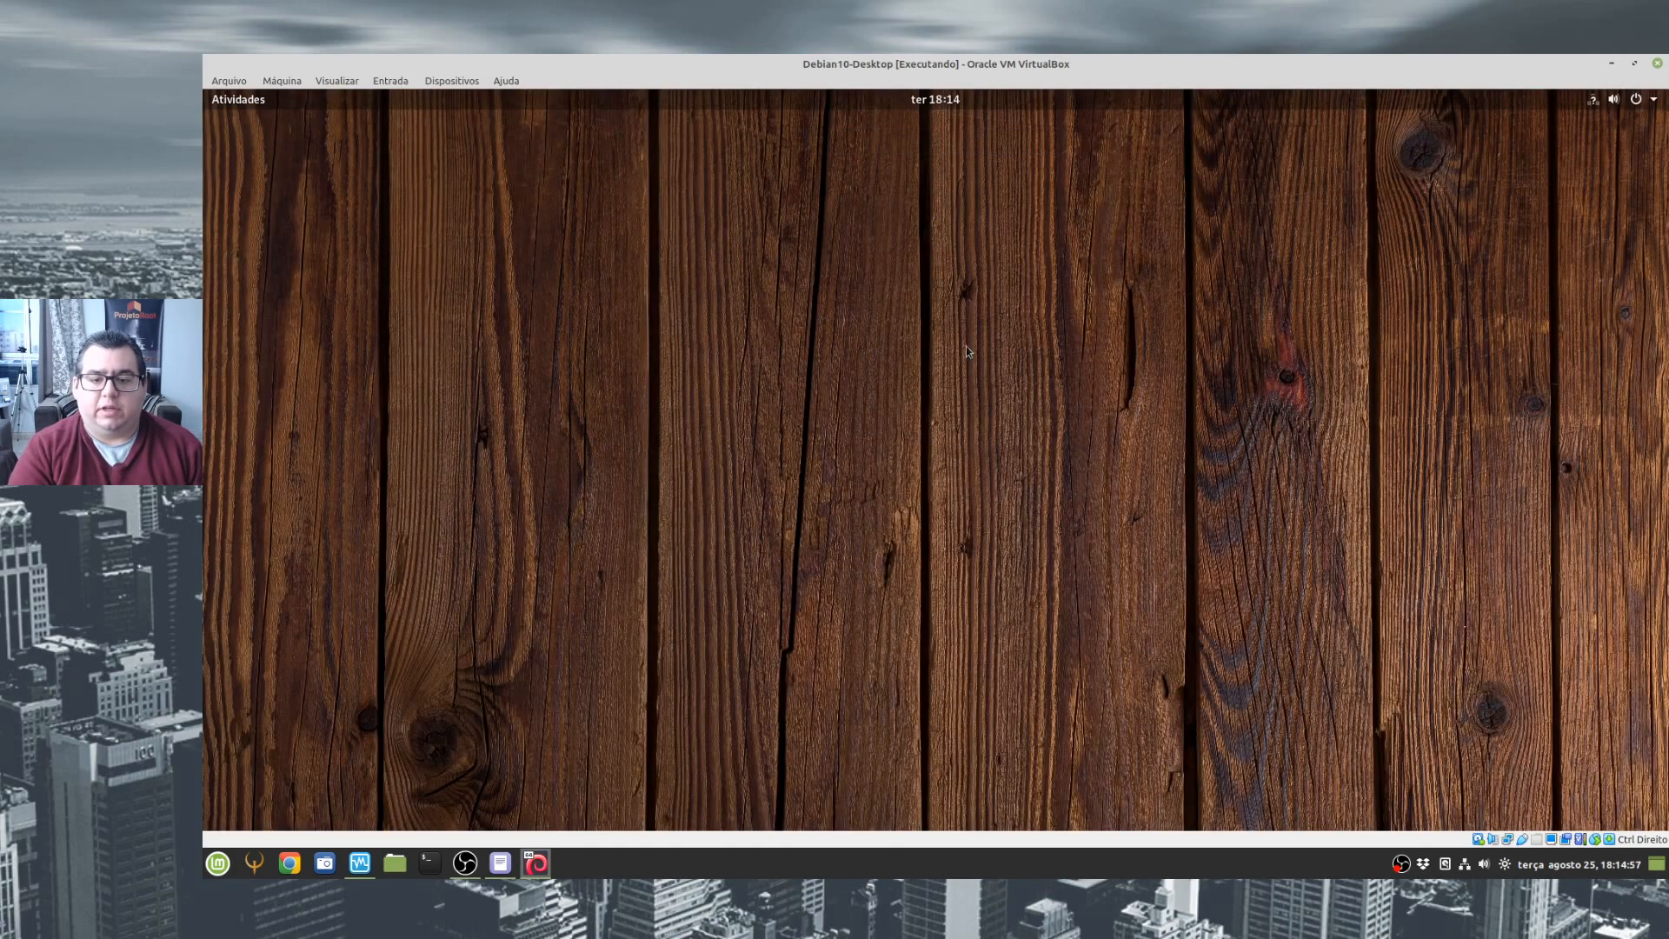
- Switch the Debian virtual machine window to full-screen mode and accept the information notice
{"action": "left_click", "coordinate": [352, 81]}
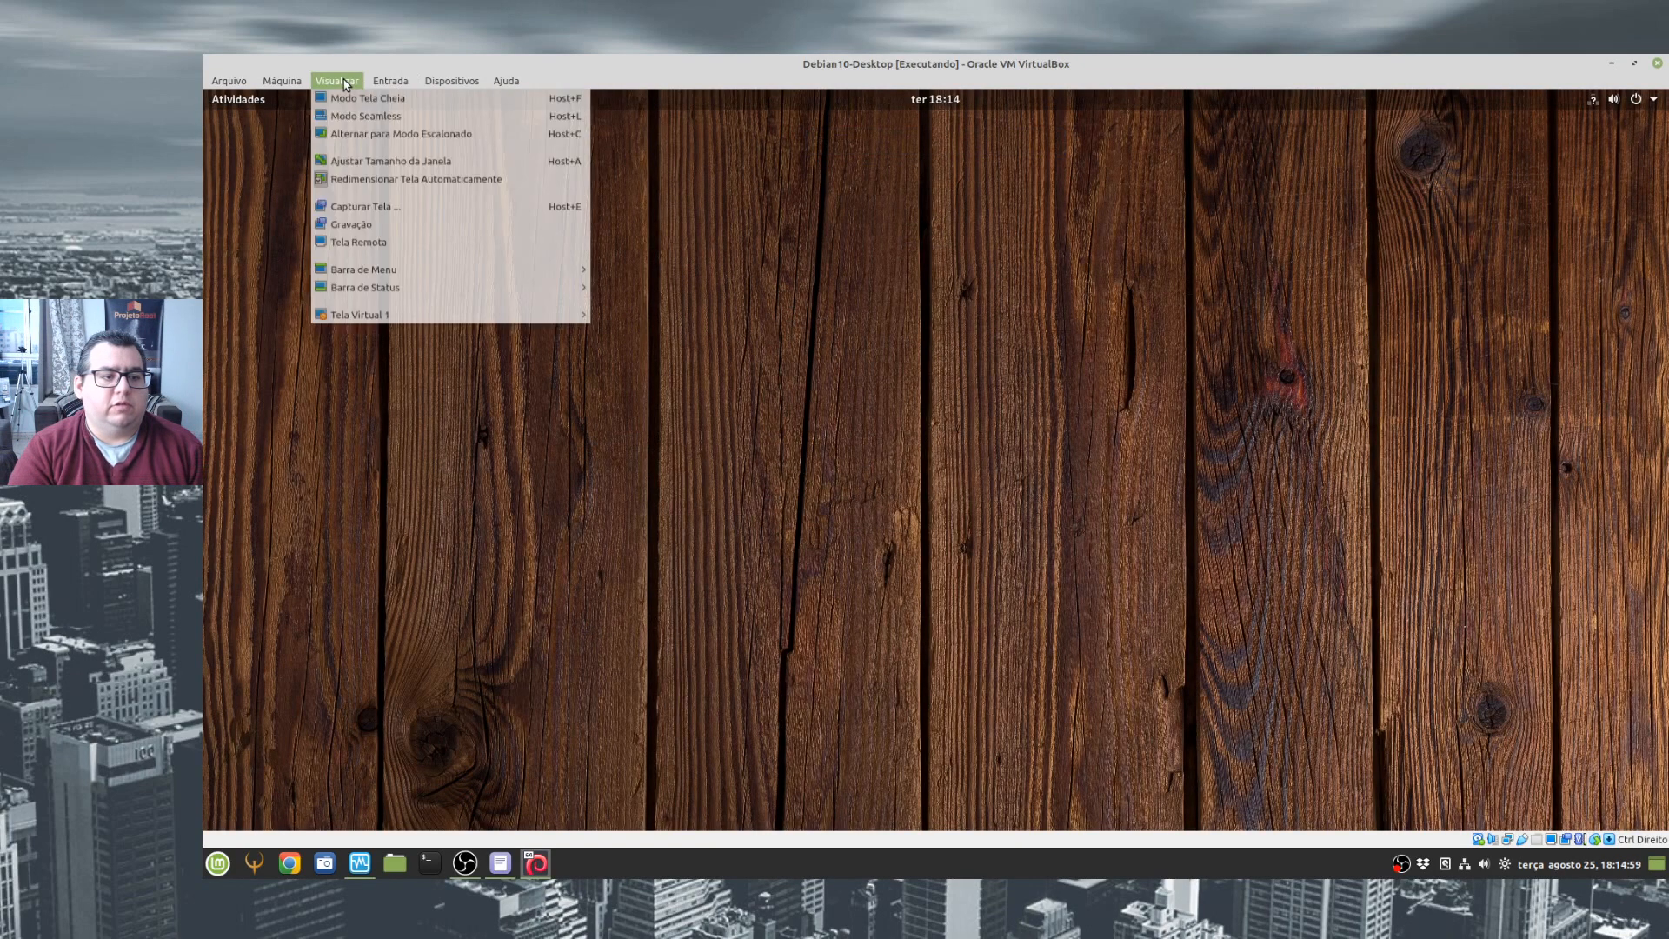
{"action": "left_click", "coordinate": [404, 103]}
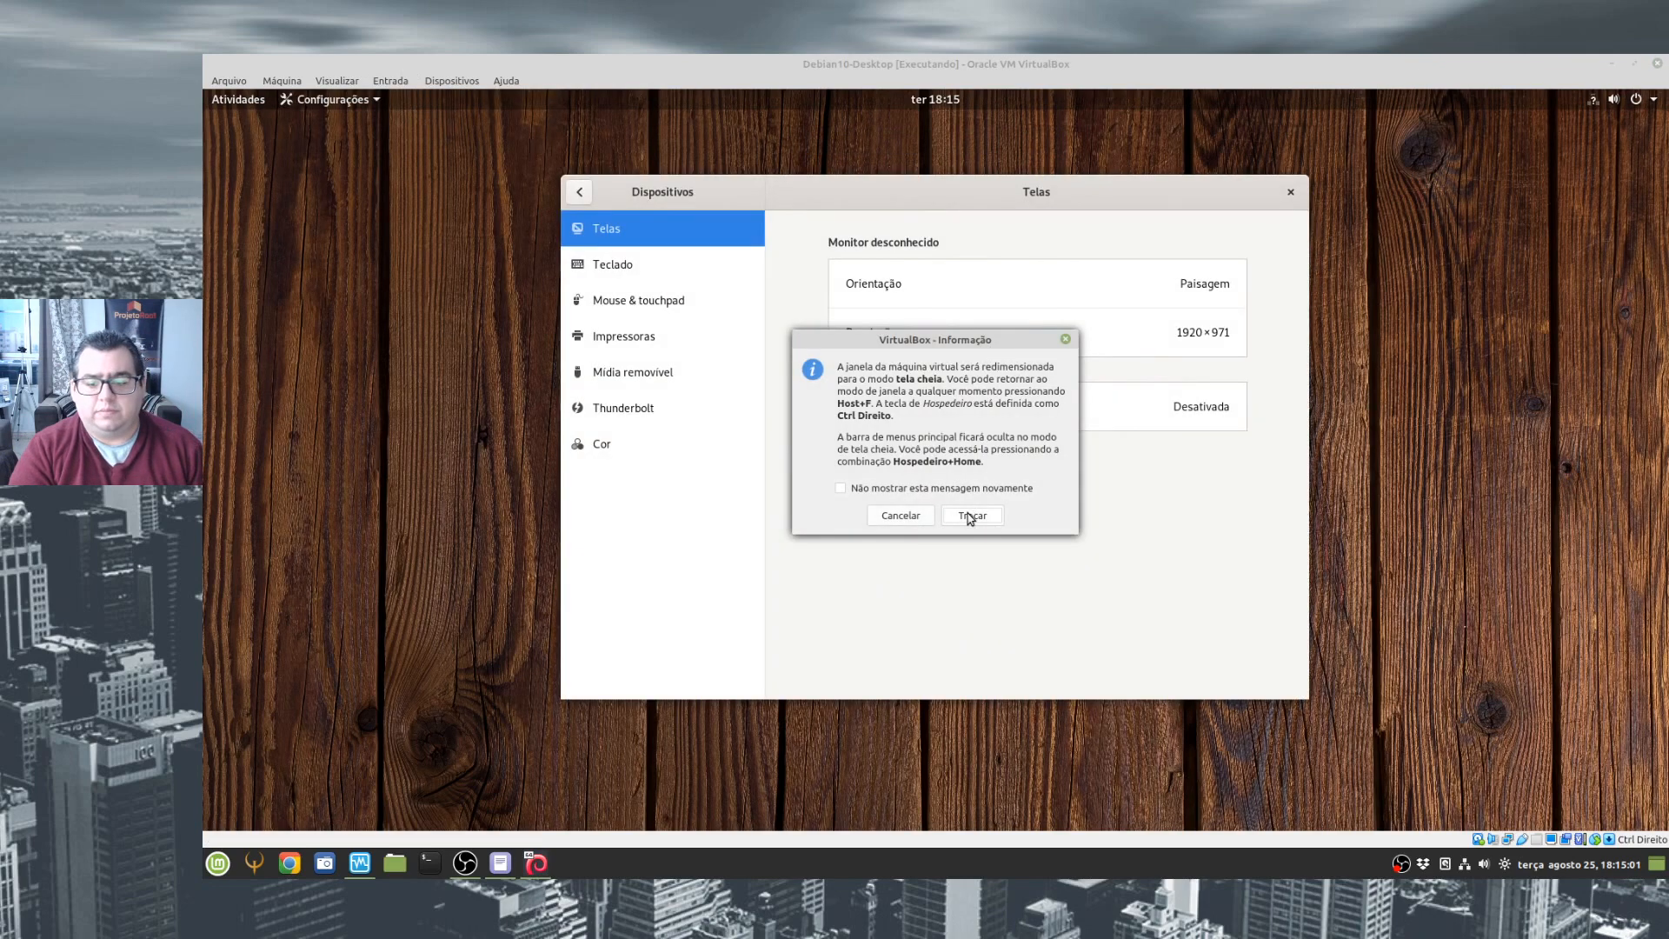
{"action": "left_click", "coordinate": [971, 515]}
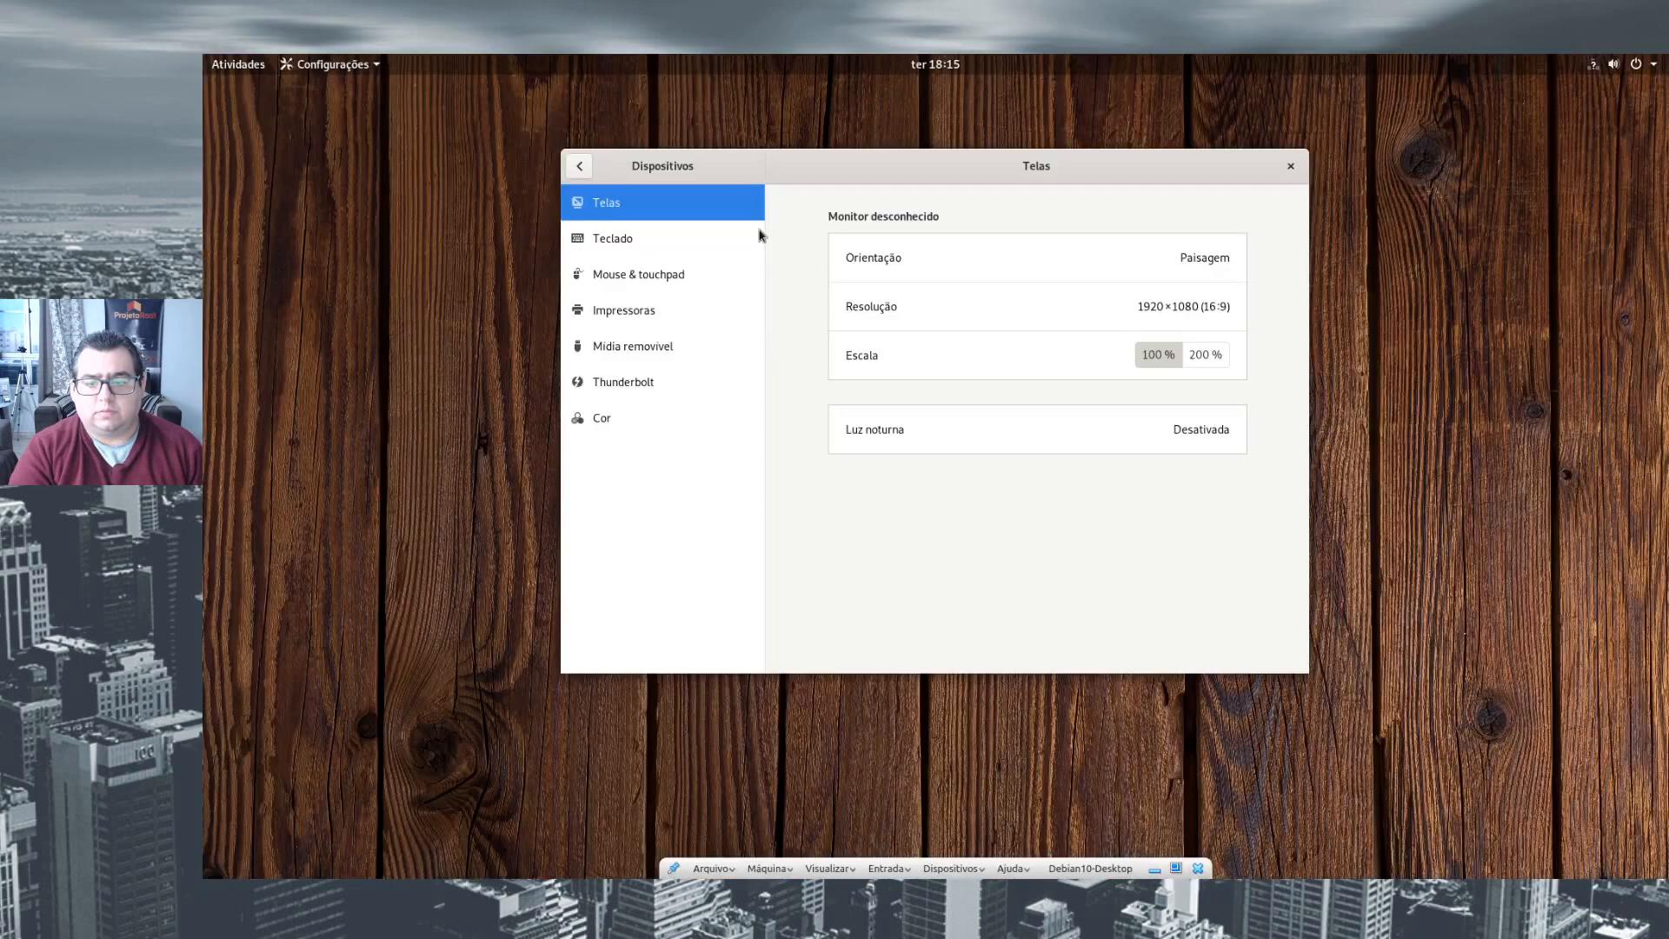
- Set Debian's display resolution to 2560×1600 (16:10), apply it and keep the changes
{"action": "left_click", "coordinate": [1144, 312]}
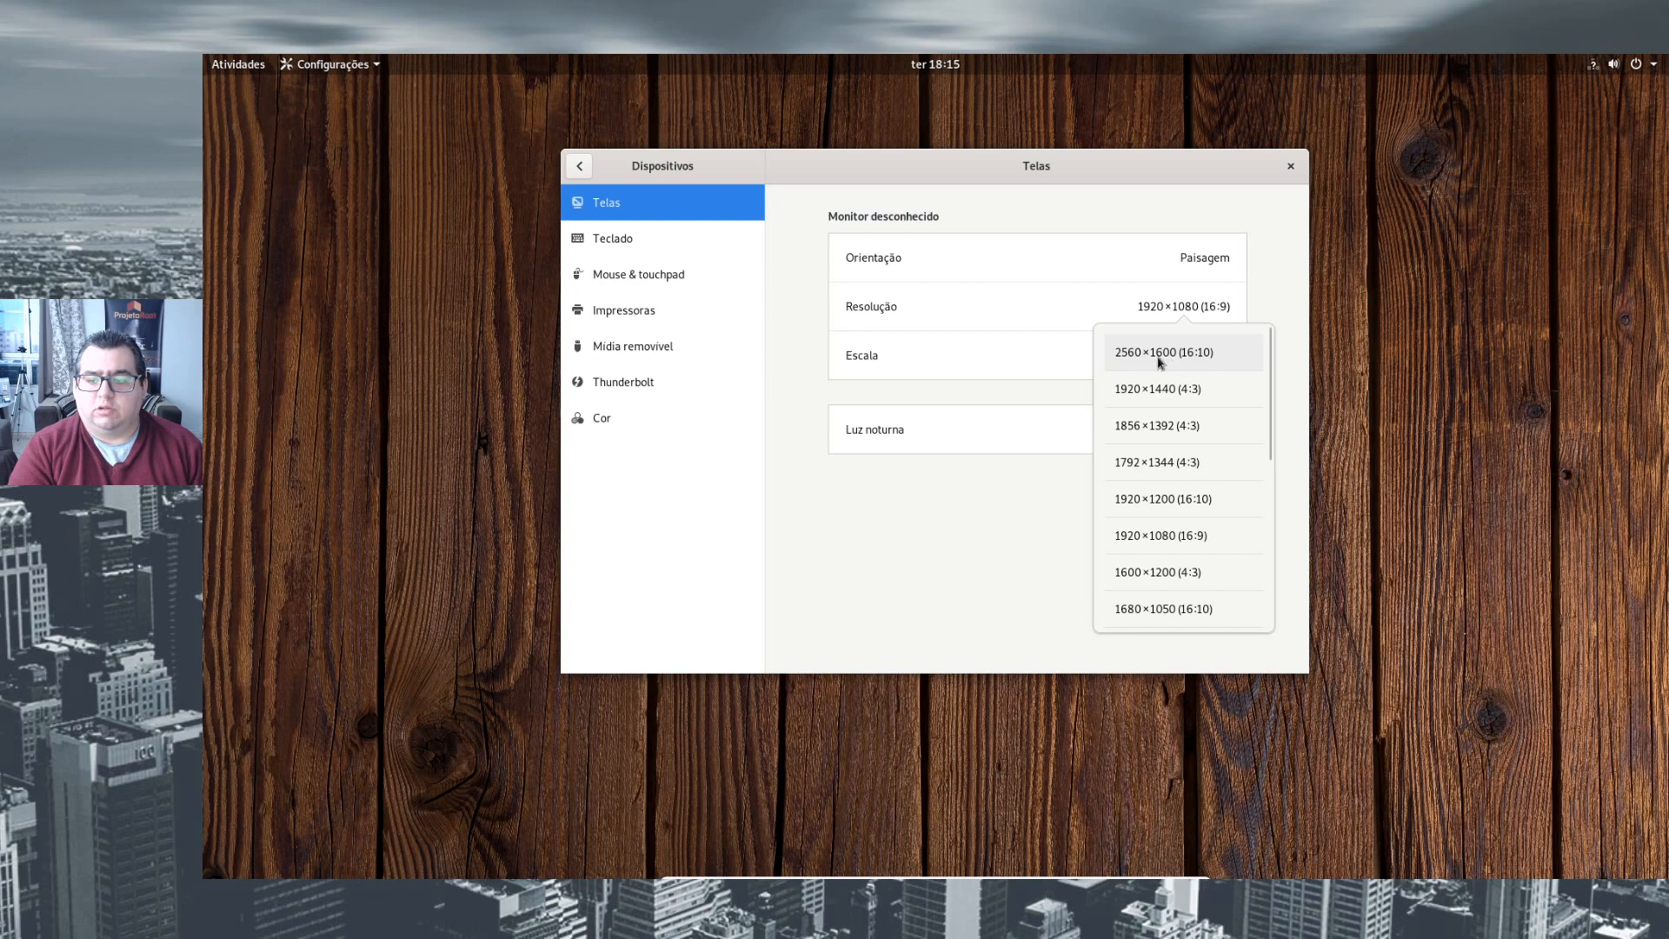
{"action": "left_click", "coordinate": [1141, 352]}
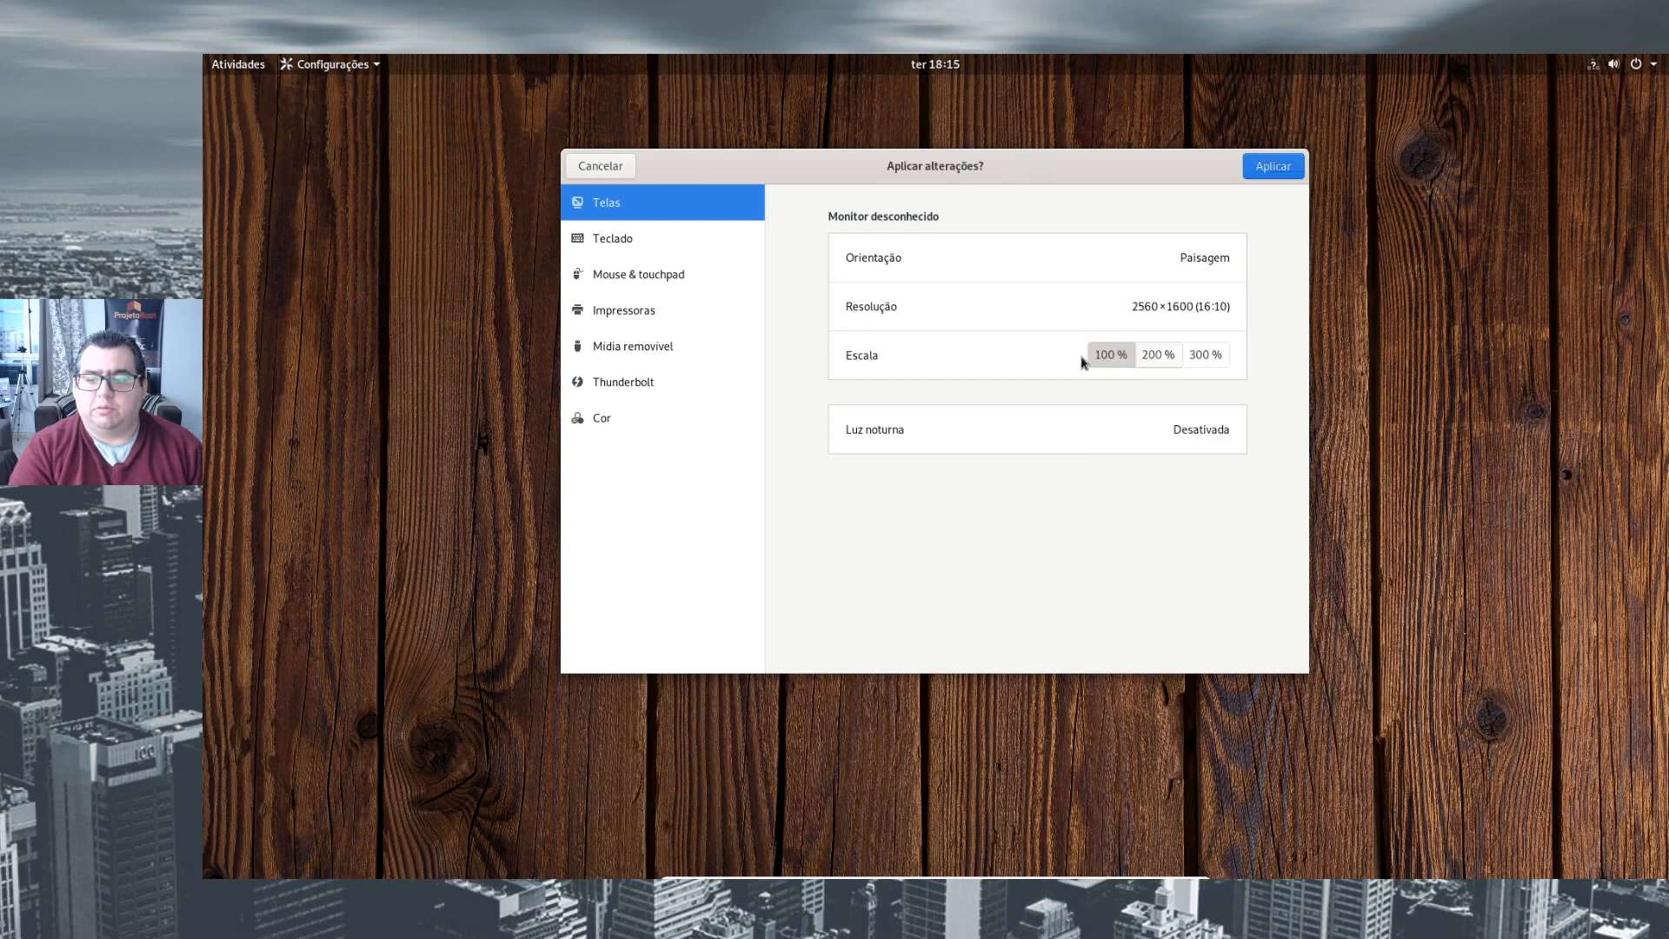
{"action": "left_click", "coordinate": [1271, 165]}
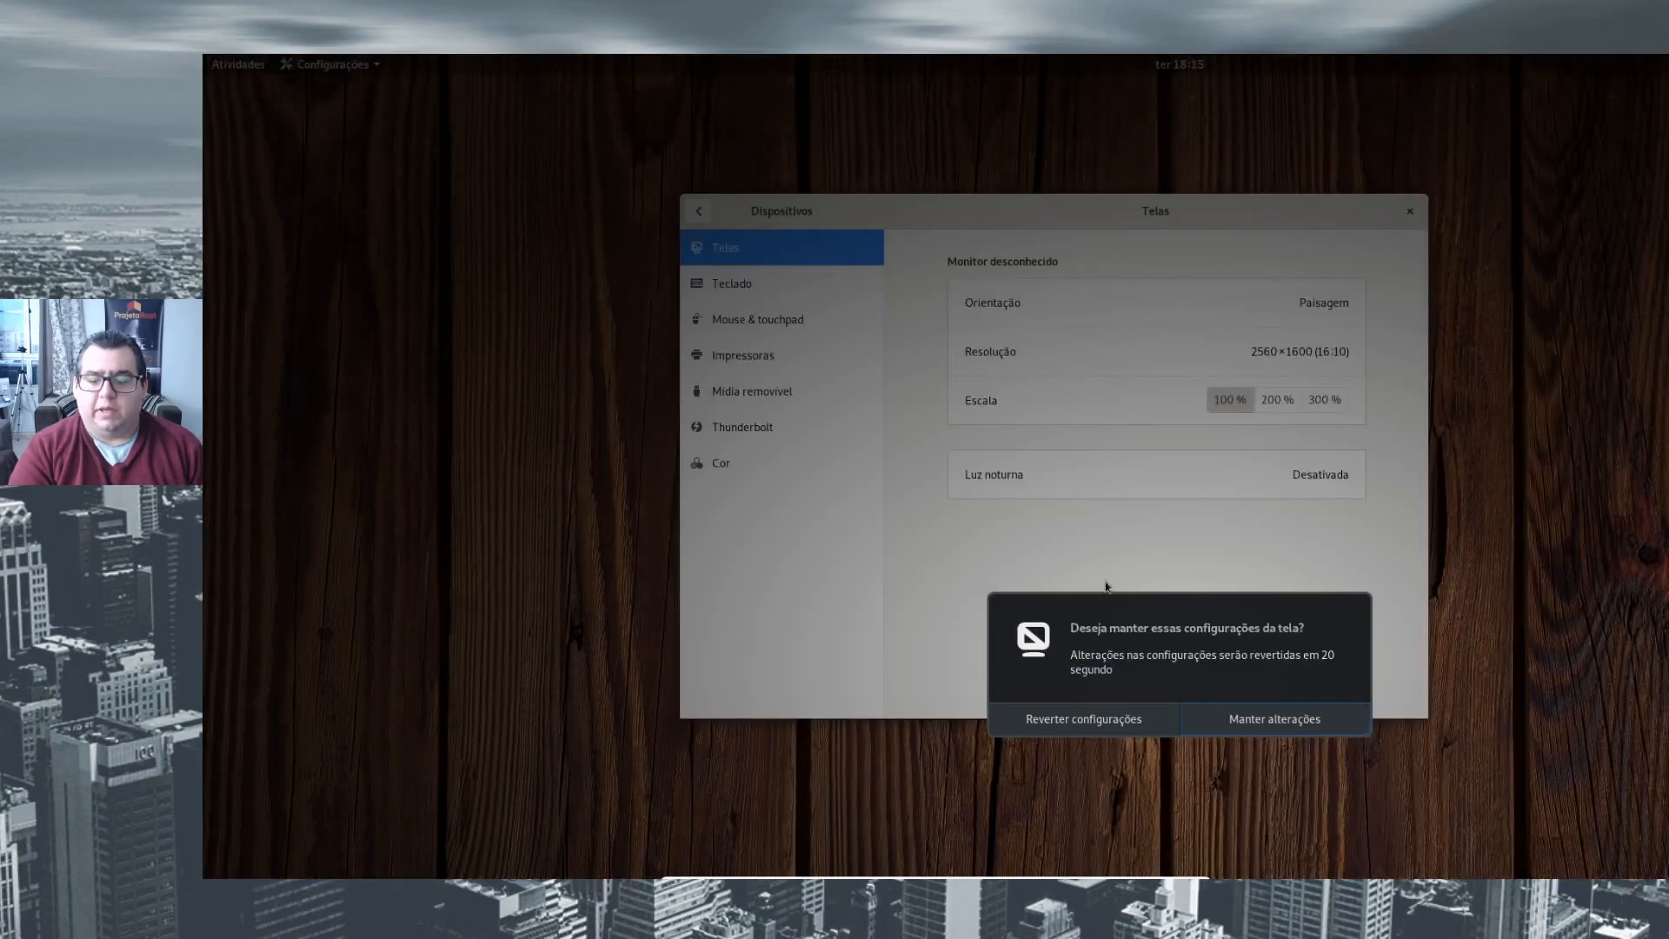
{"action": "left_click", "coordinate": [1246, 723]}
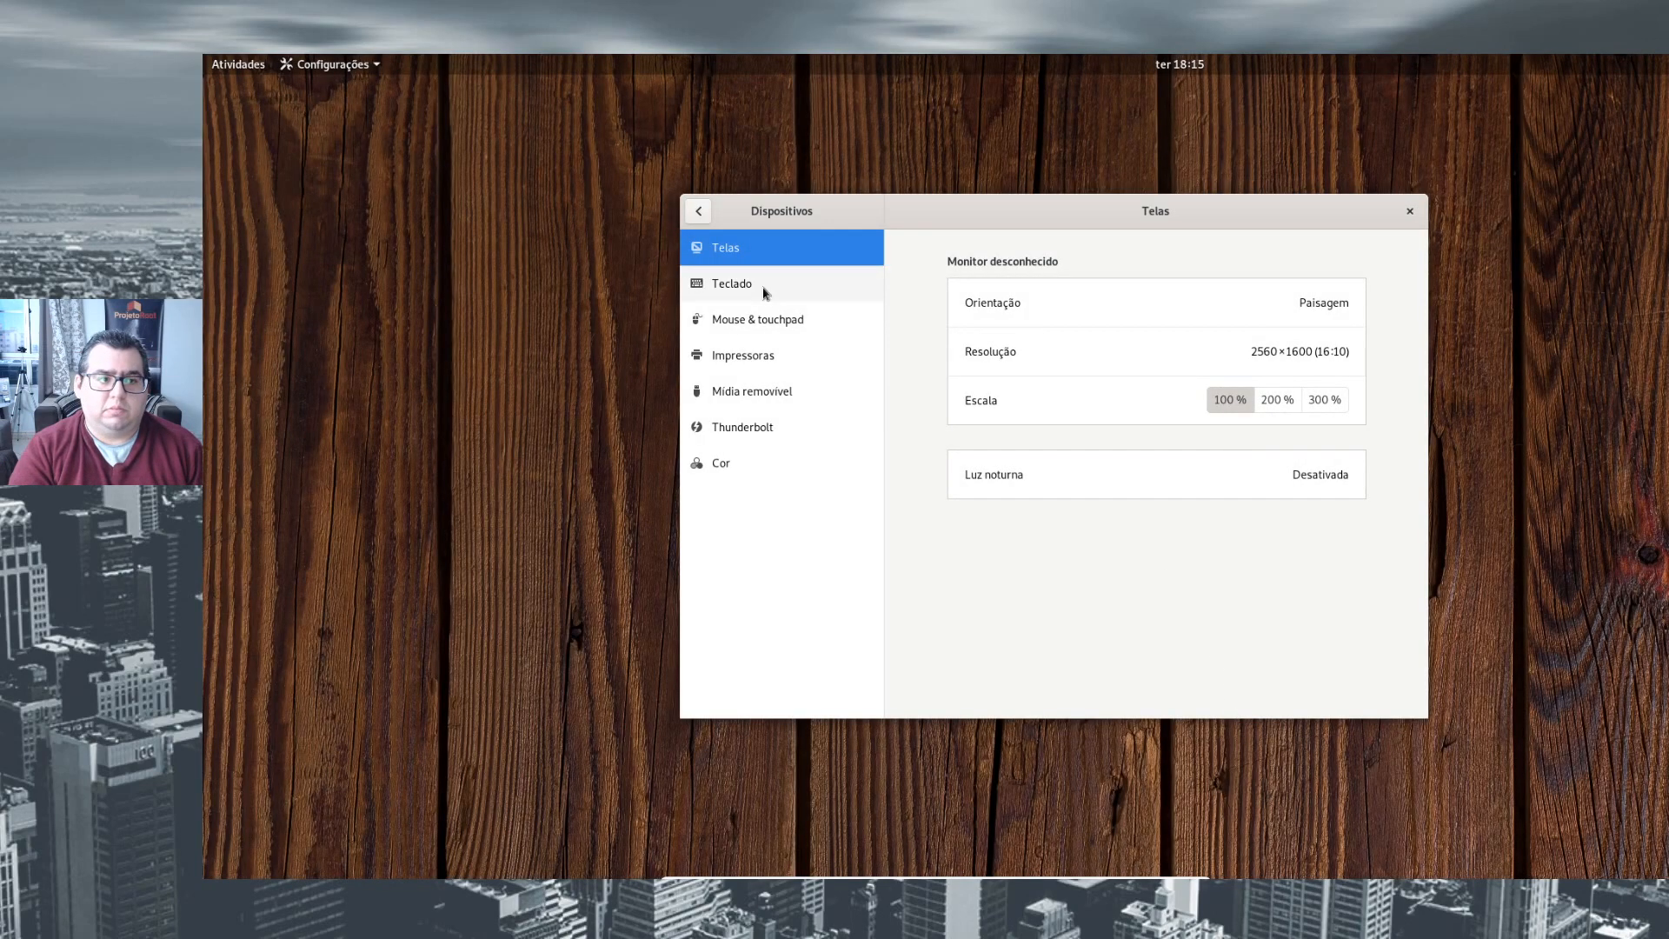
- Look through the Teclado and Mouse & touchpad settings, and check the available resolutions under Telas
{"action": "left_click", "coordinate": [722, 290]}
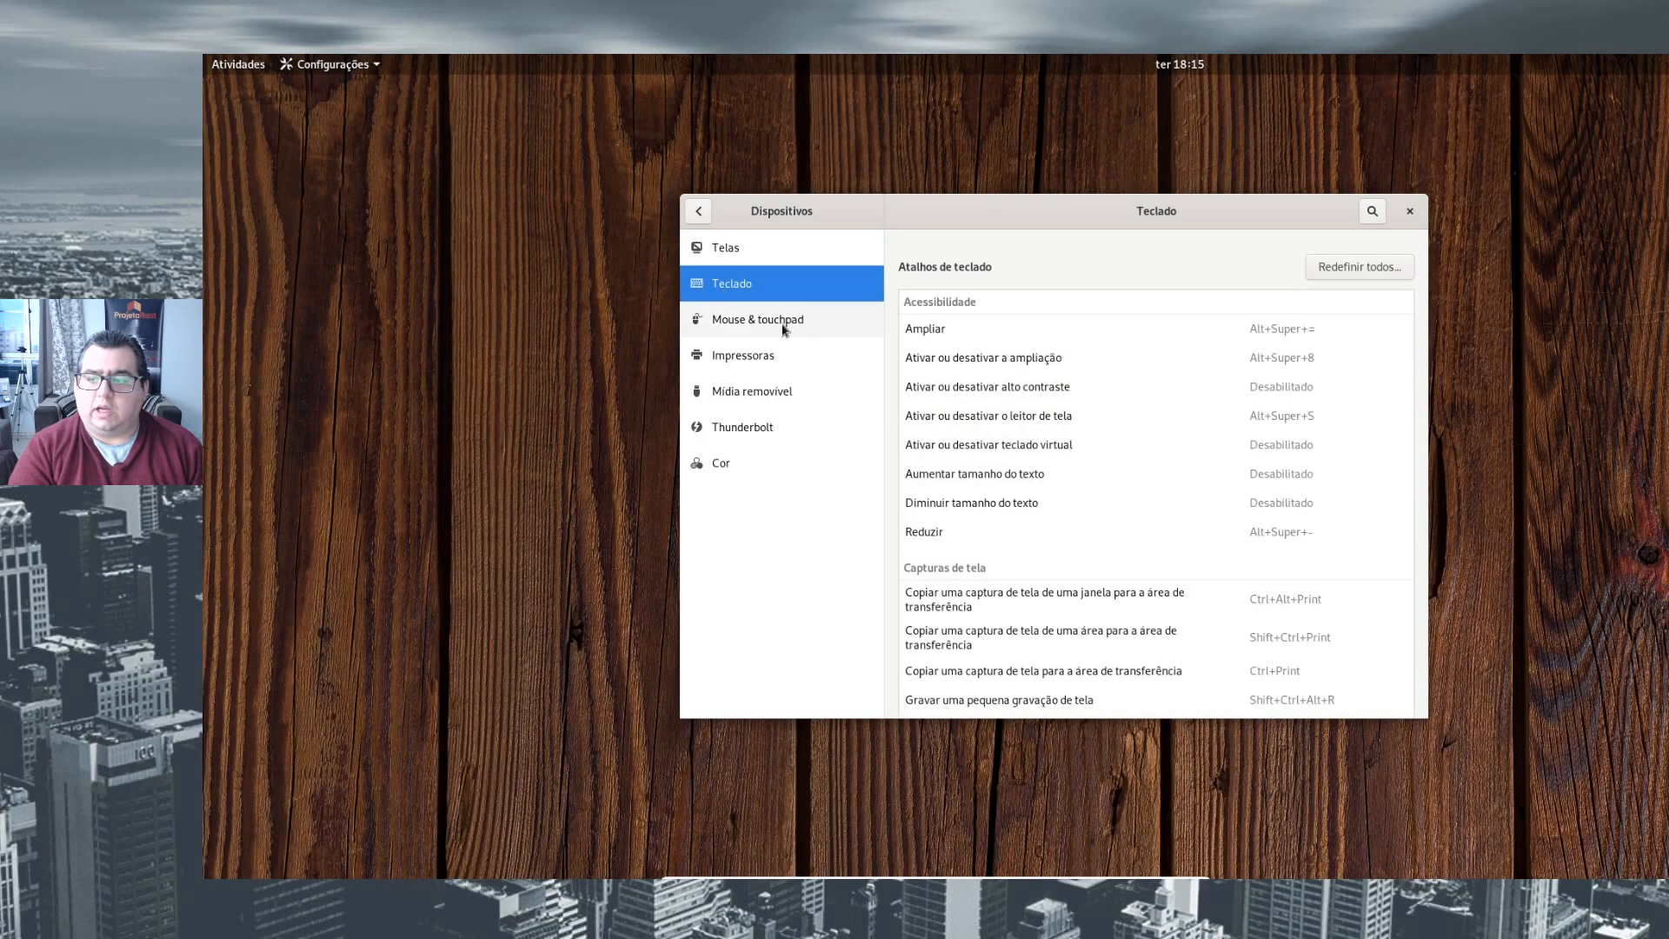
{"action": "left_click", "coordinate": [784, 324]}
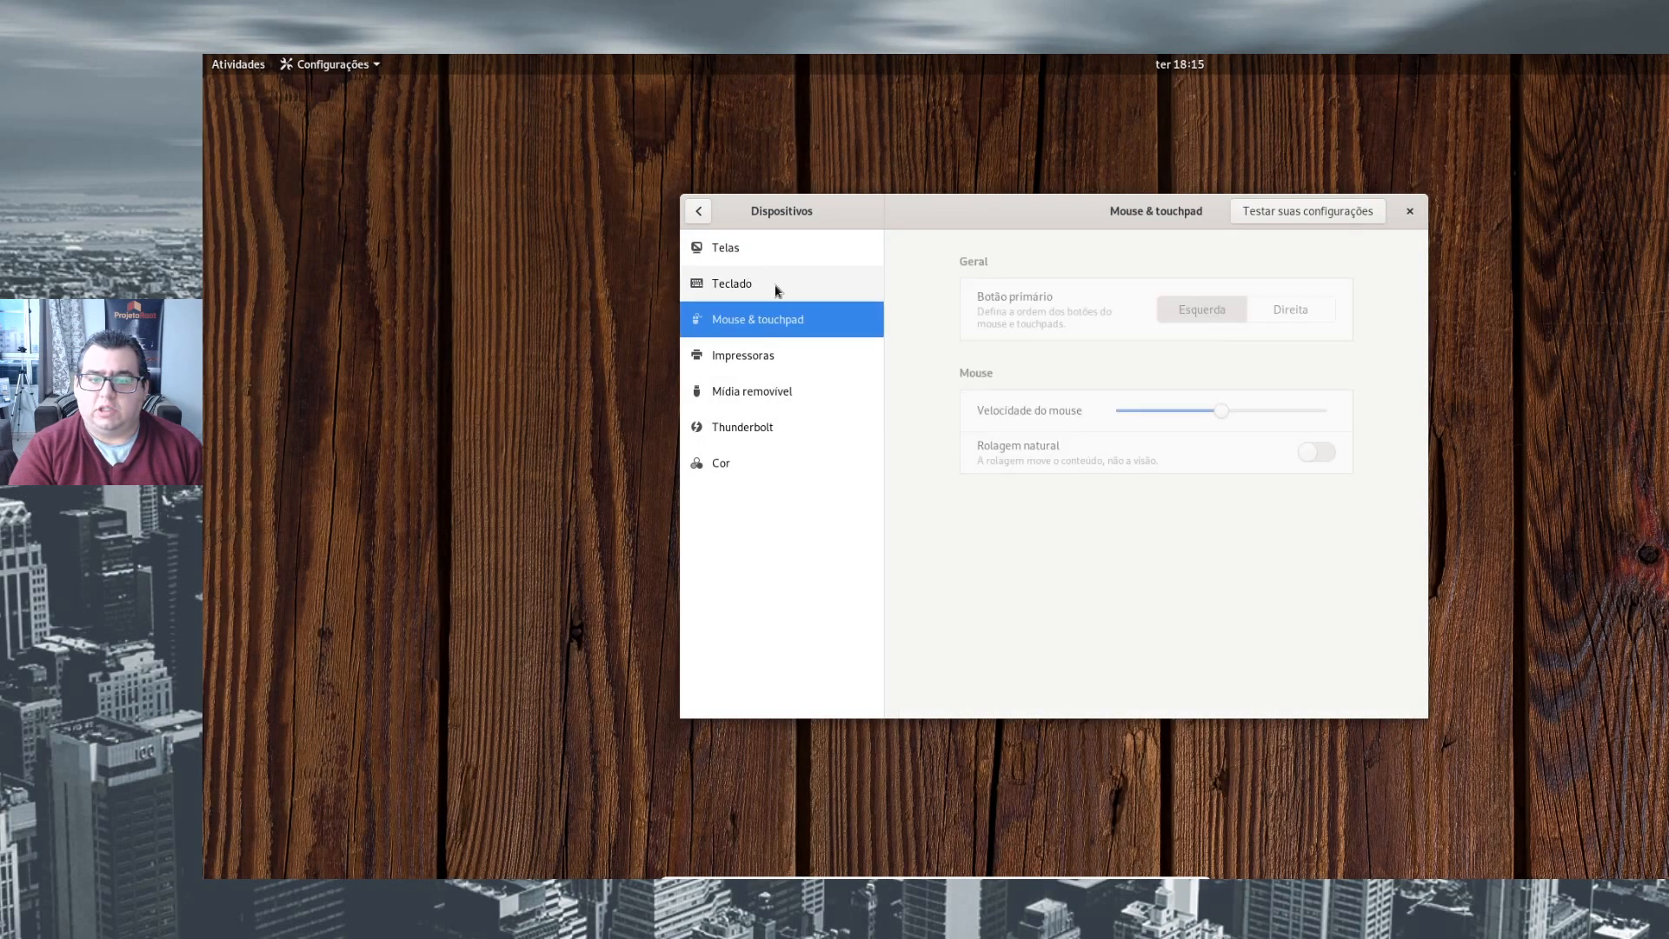
{"action": "left_click", "coordinate": [721, 256]}
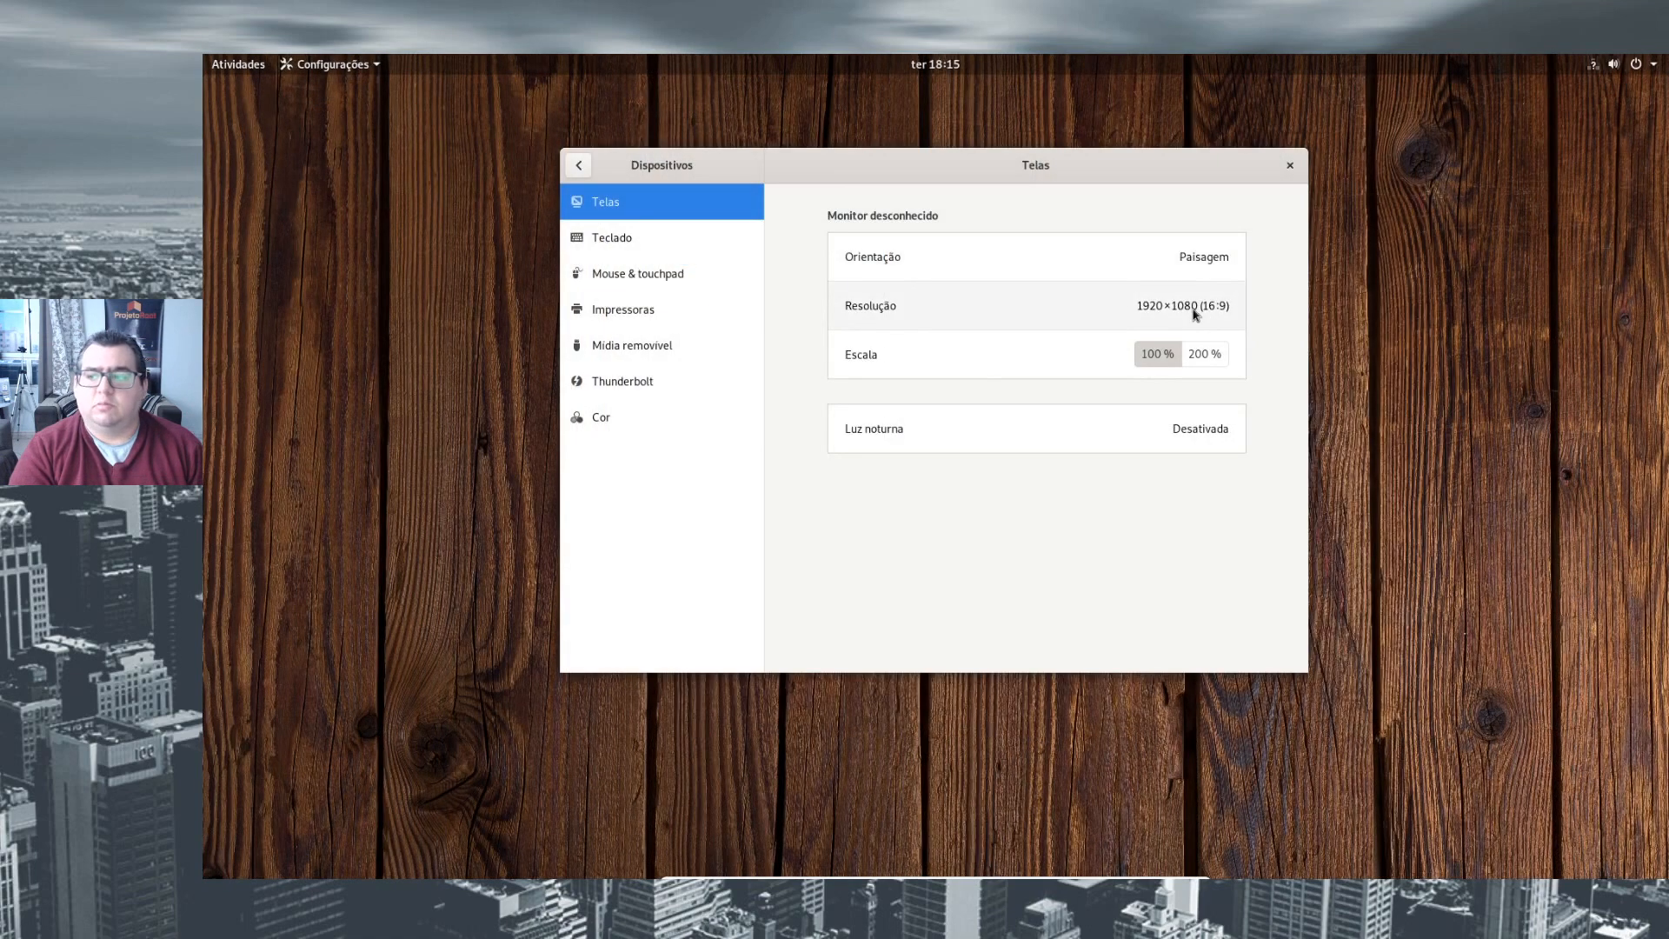
{"action": "left_click", "coordinate": [1212, 305]}
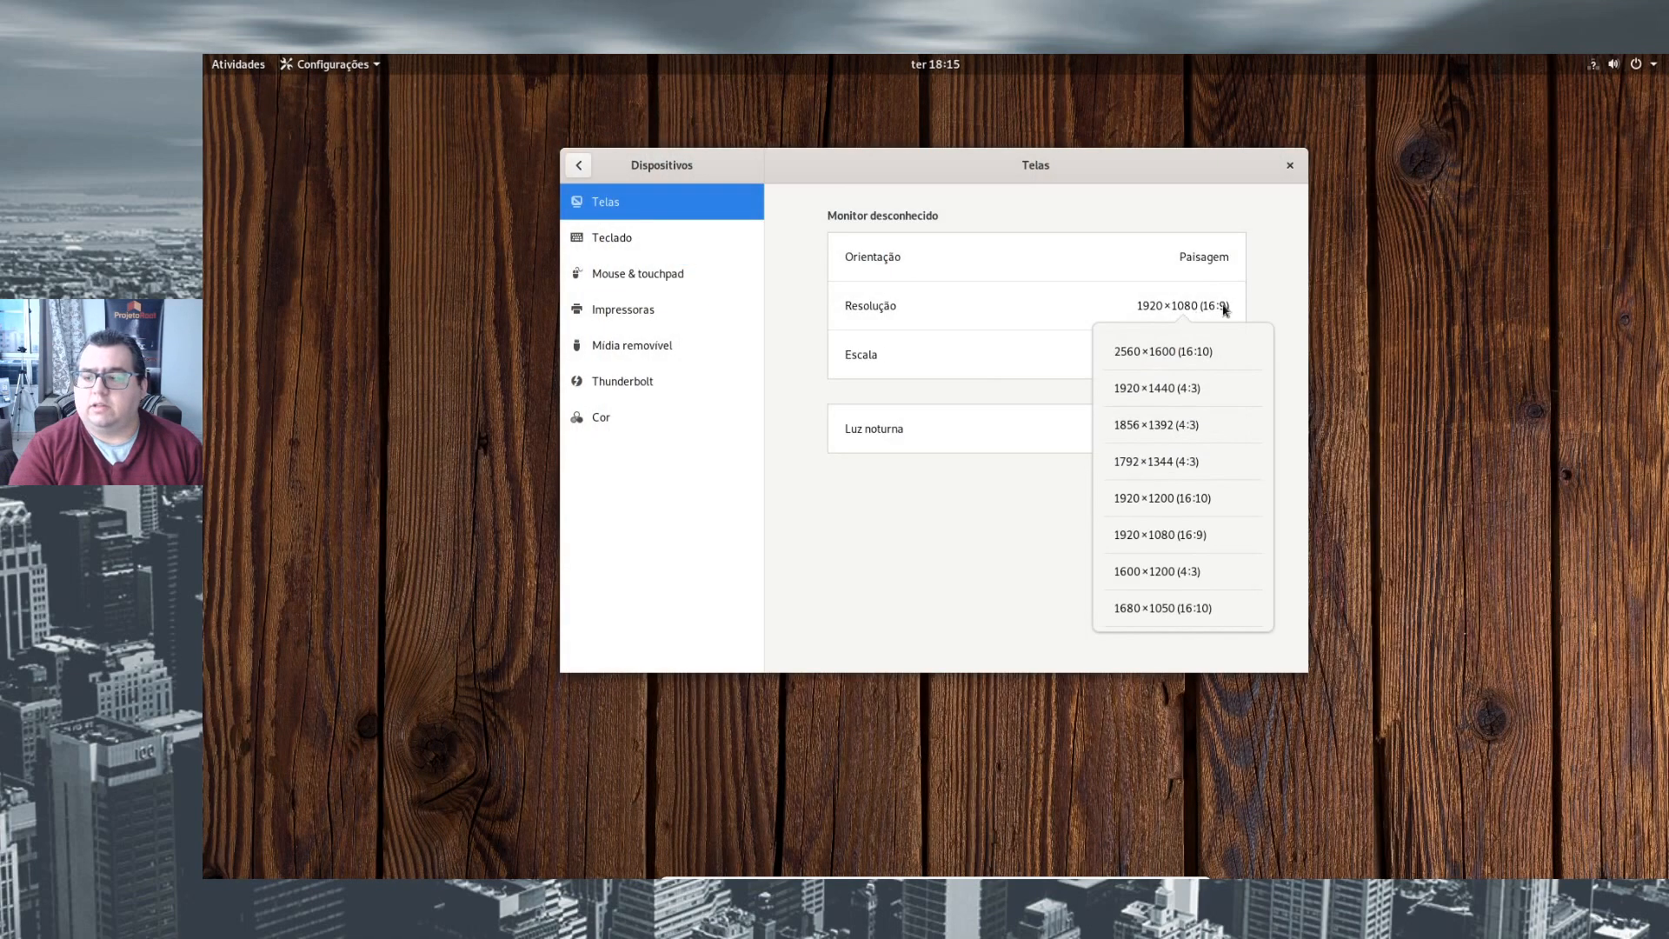
{"action": "left_click", "coordinate": [1036, 511]}
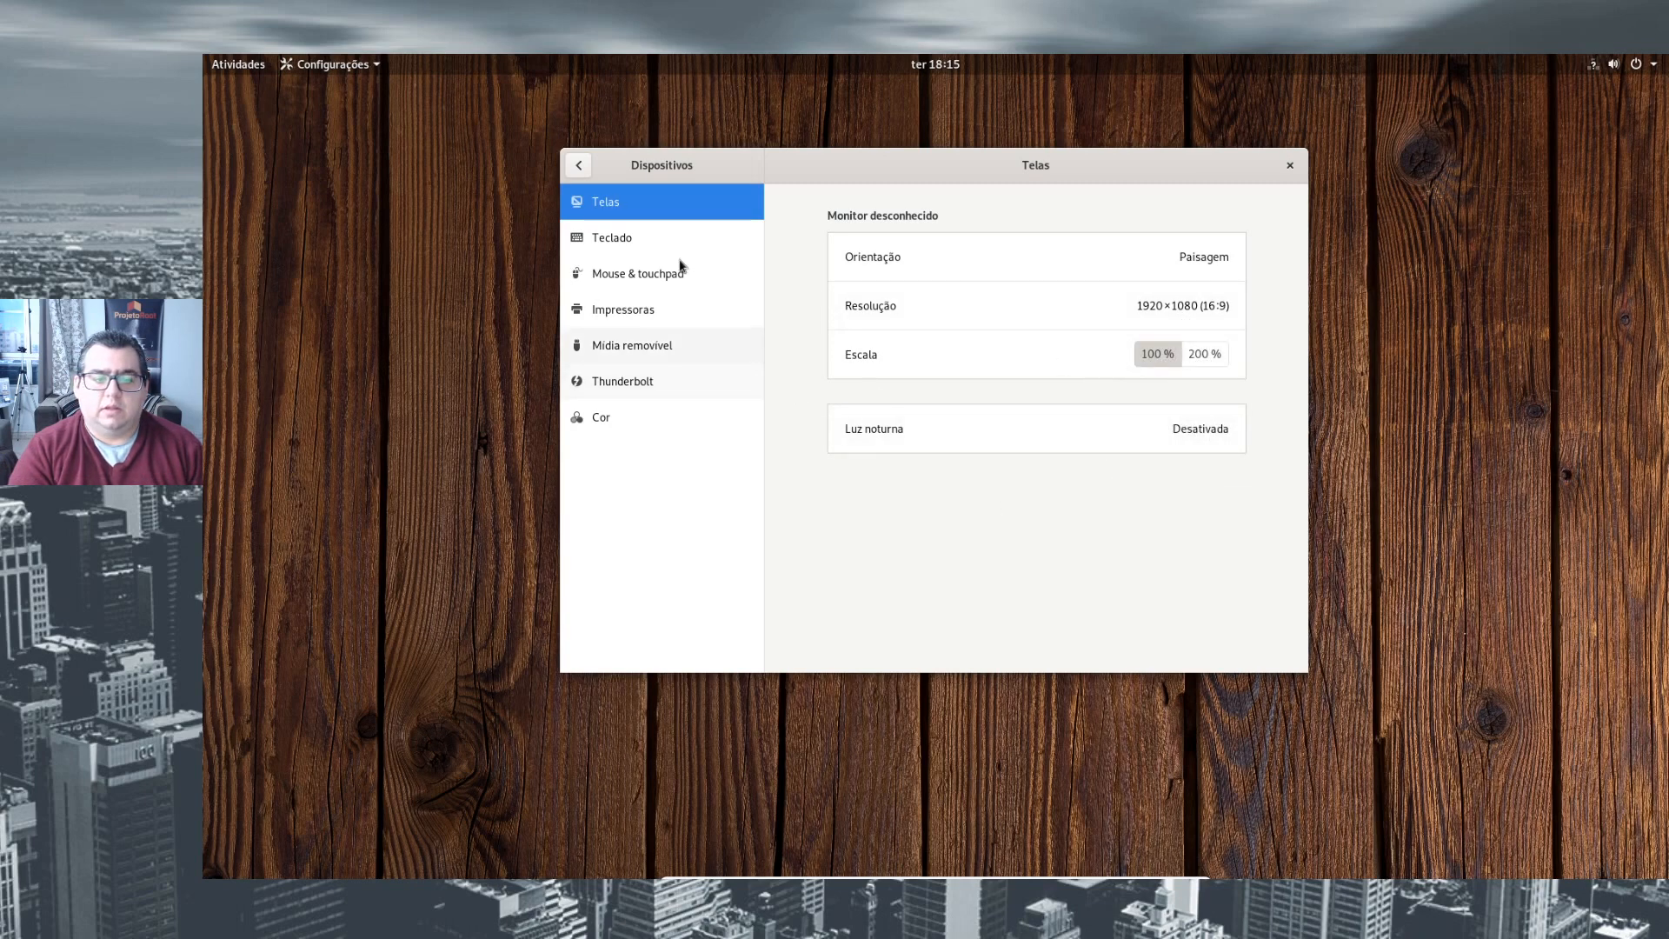
- Examine the Gráficos entry on the Sobre page under Detalhes and return to the main settings list
{"action": "left_click", "coordinate": [639, 240]}
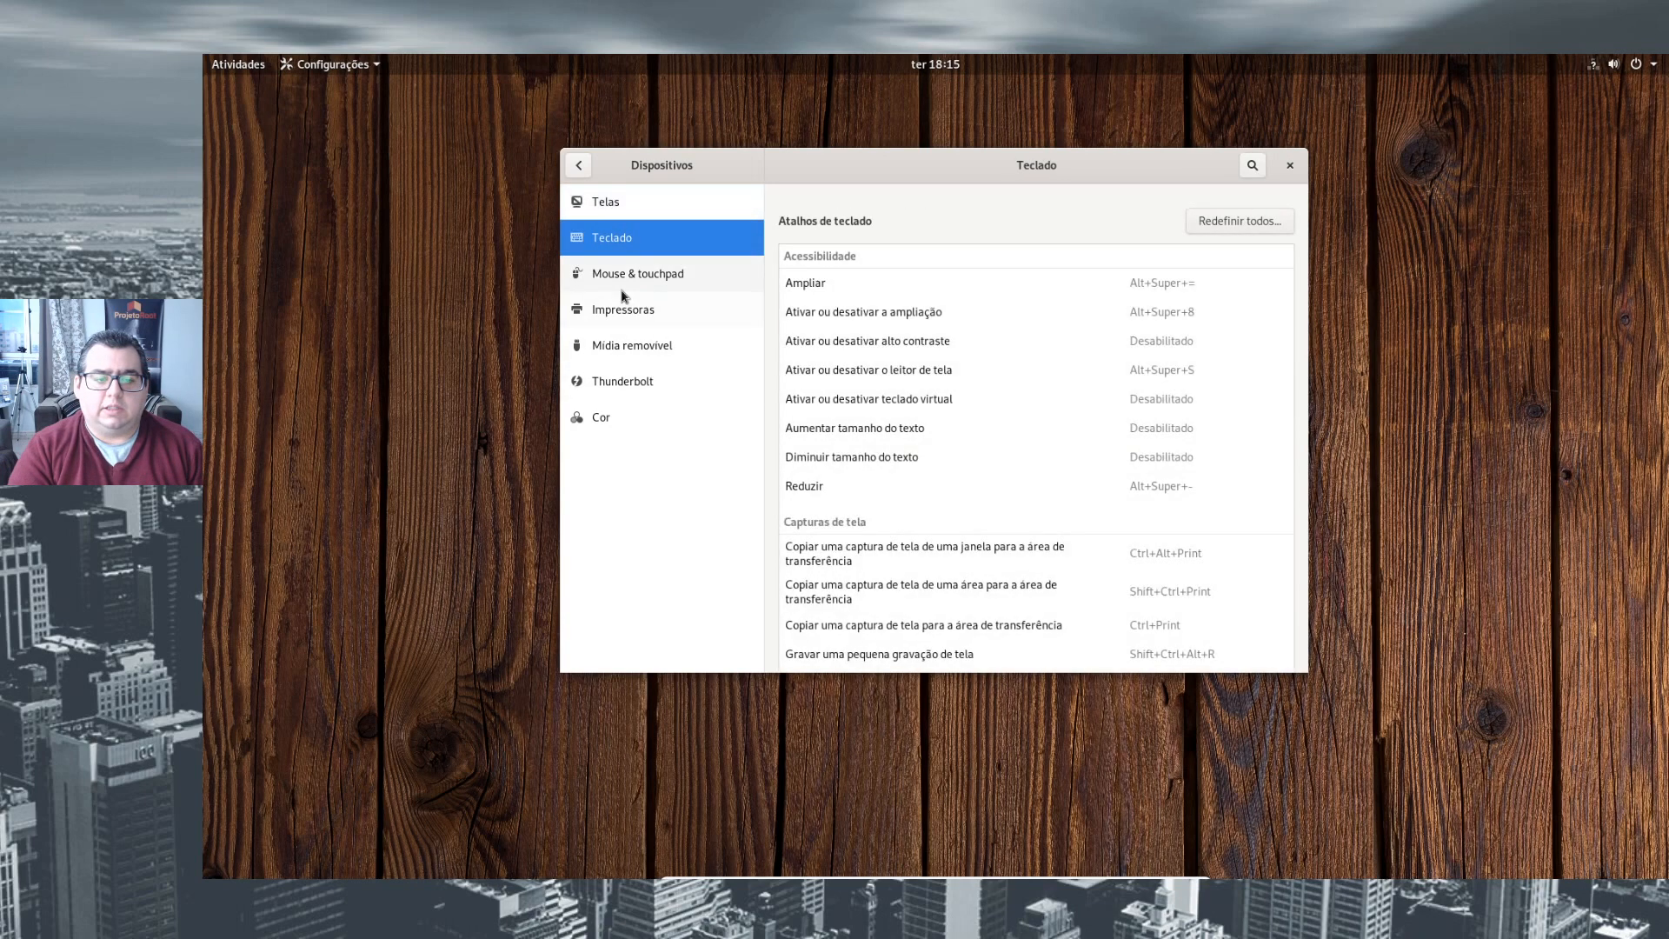
{"action": "left_click", "coordinate": [580, 165]}
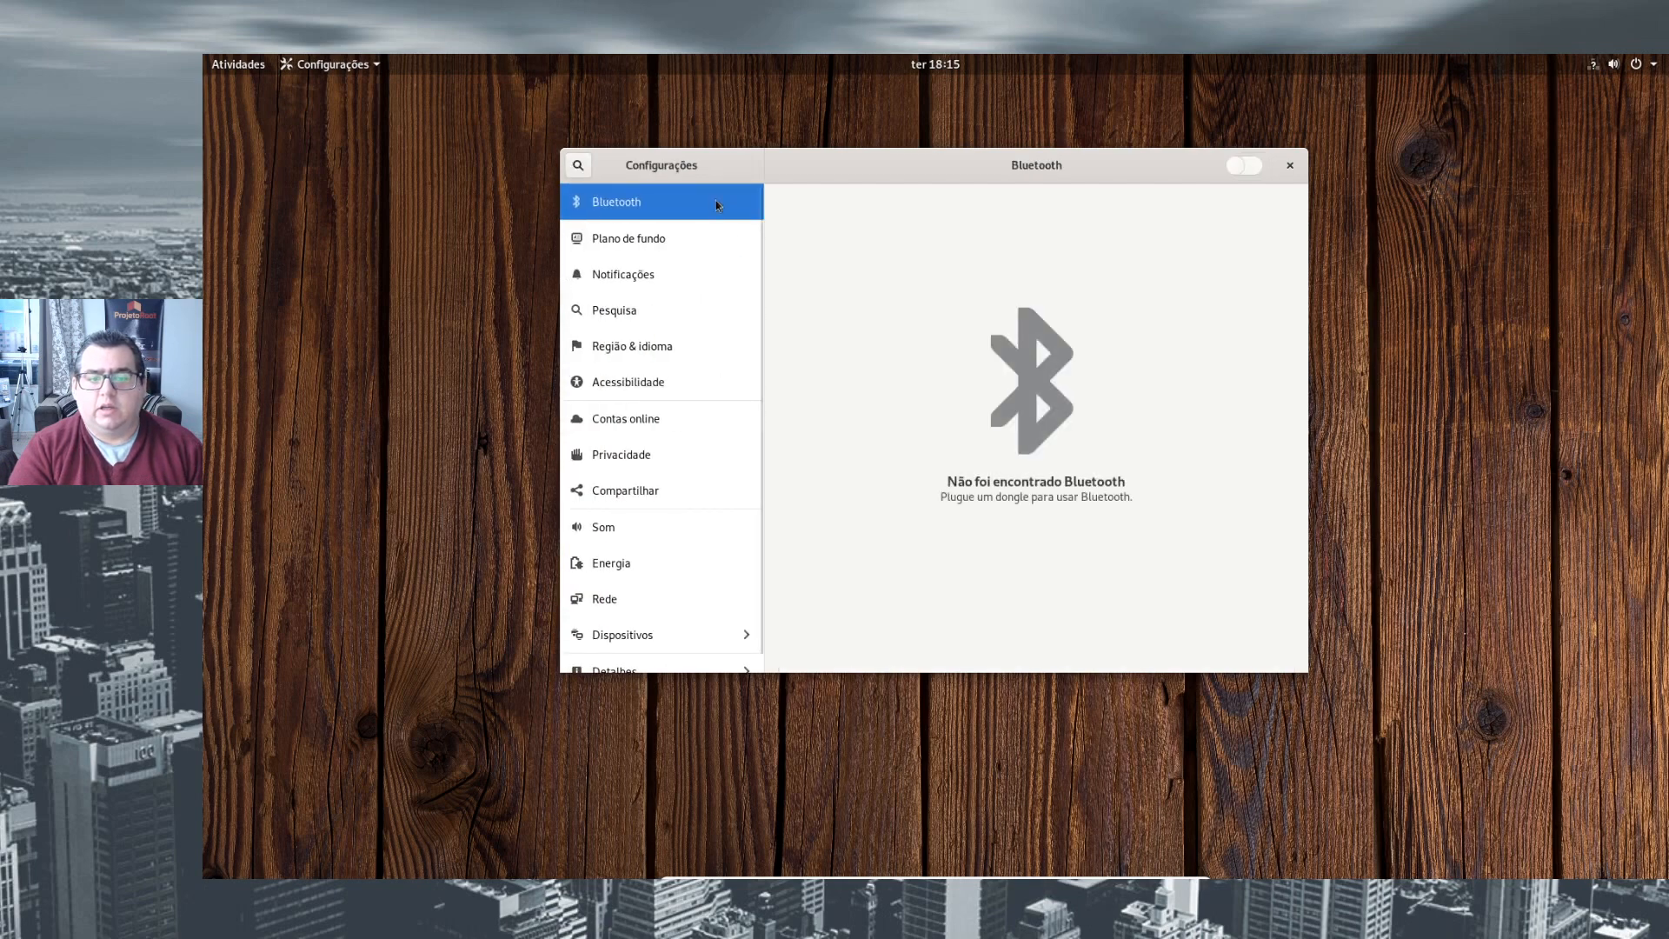
{"action": "scroll", "coordinate": [675, 487], "scroll_direction": "down", "scroll_amount": 1}
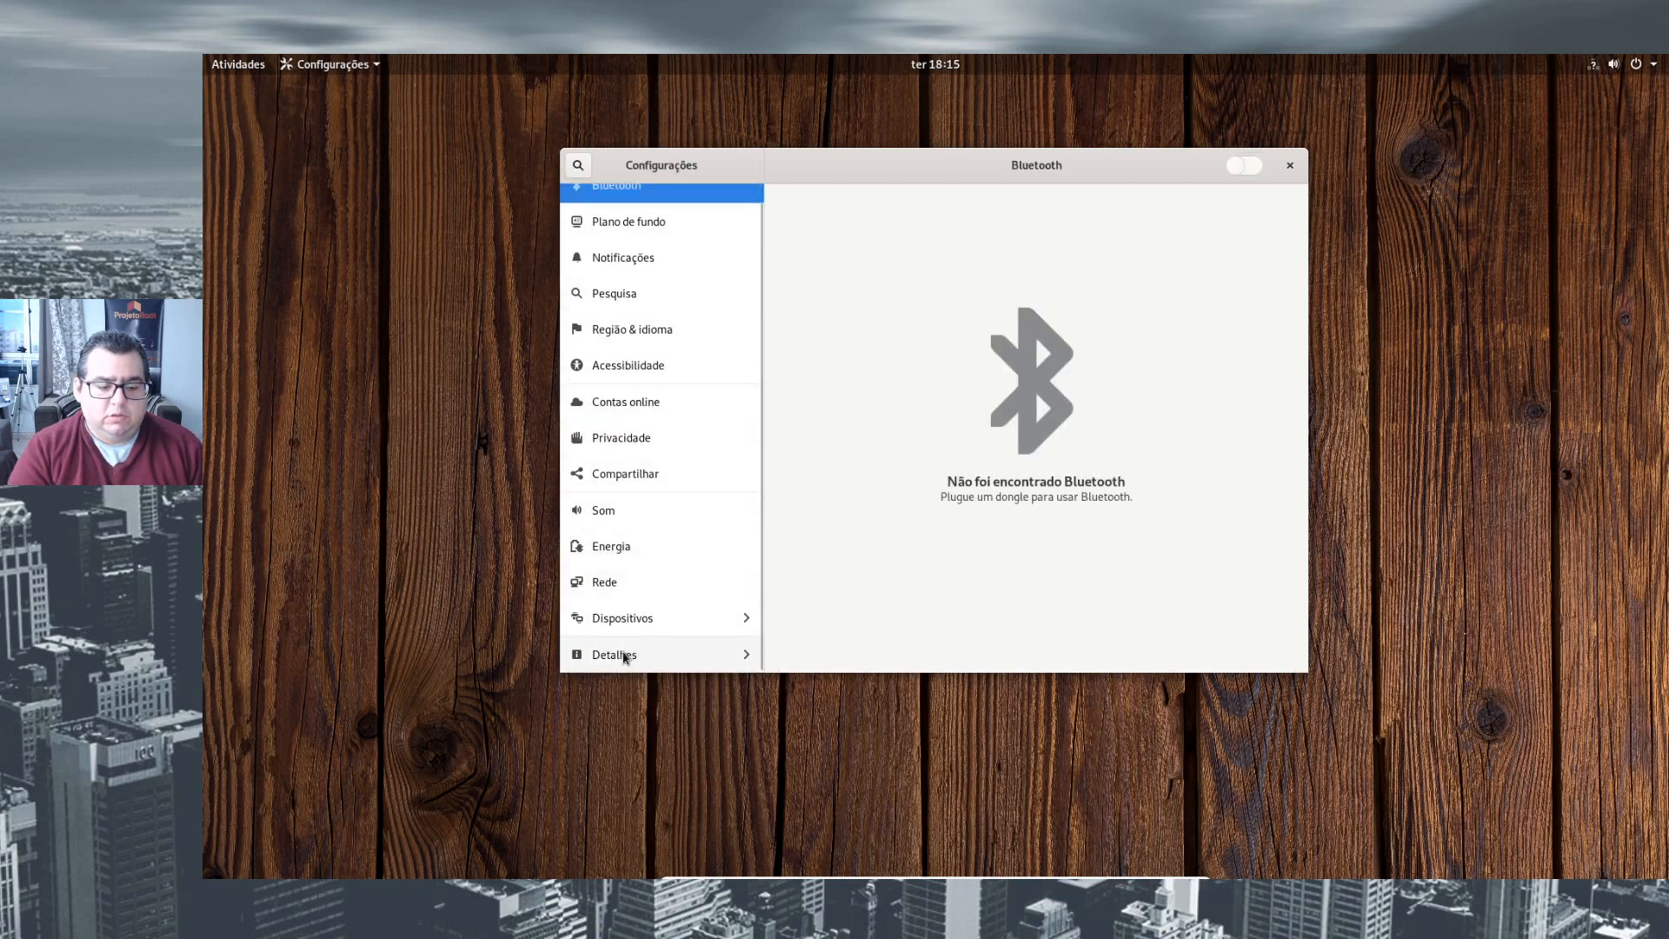
{"action": "left_click", "coordinate": [687, 653]}
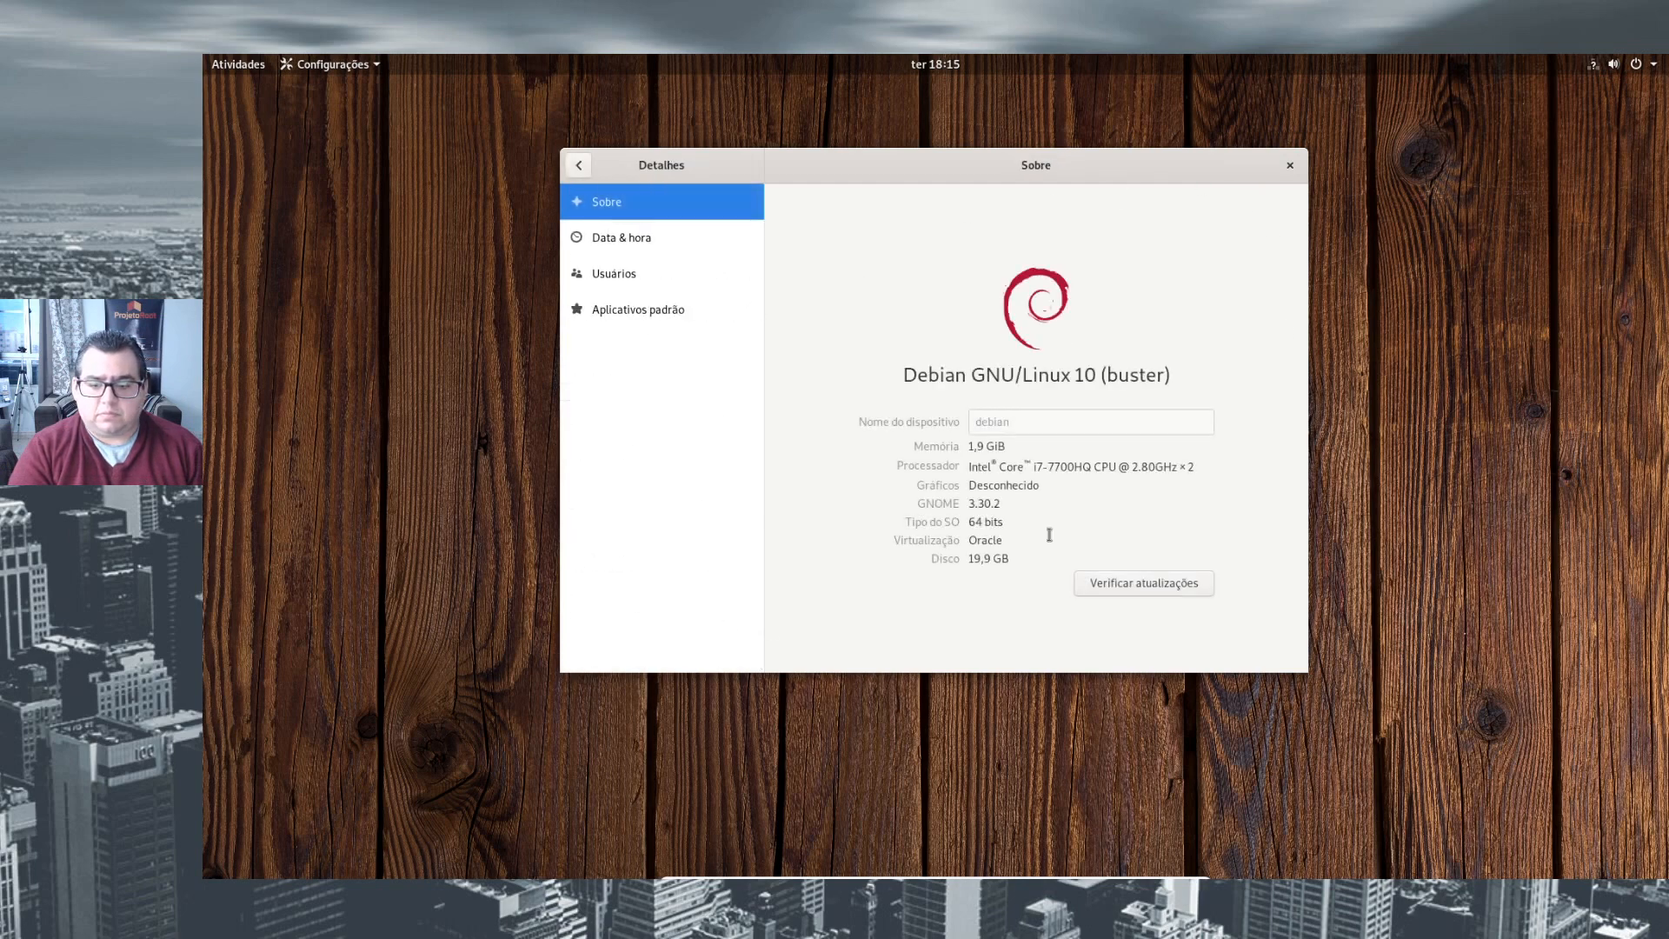
{"action": "double_click", "coordinate": [979, 486]}
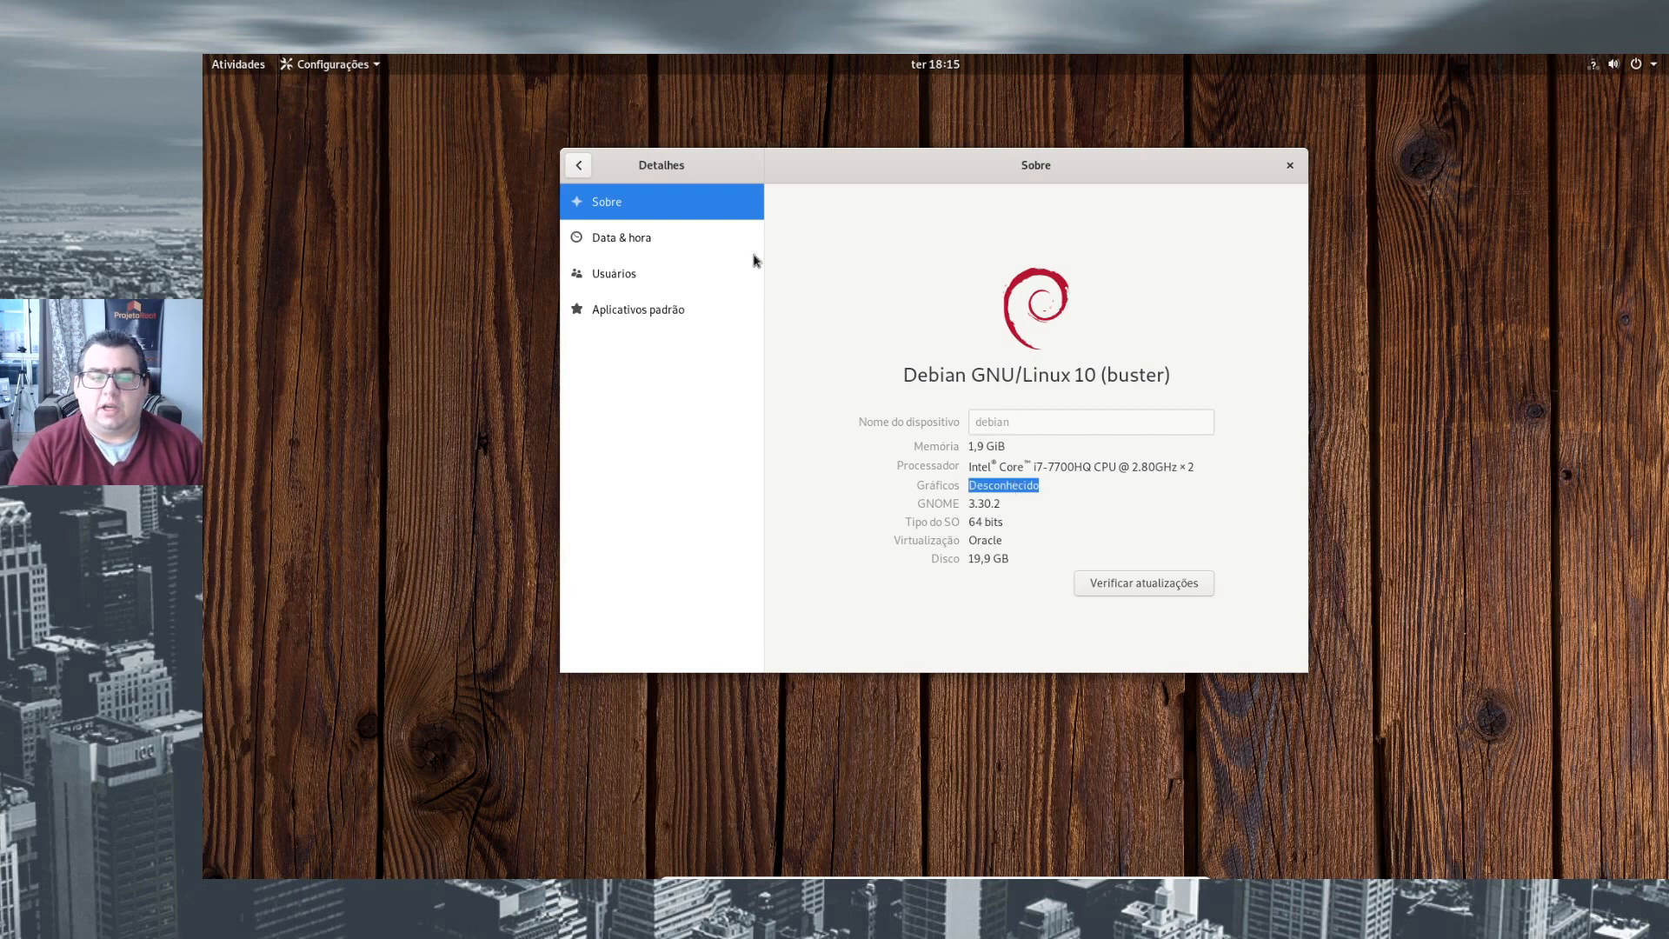
{"action": "left_click", "coordinate": [578, 165]}
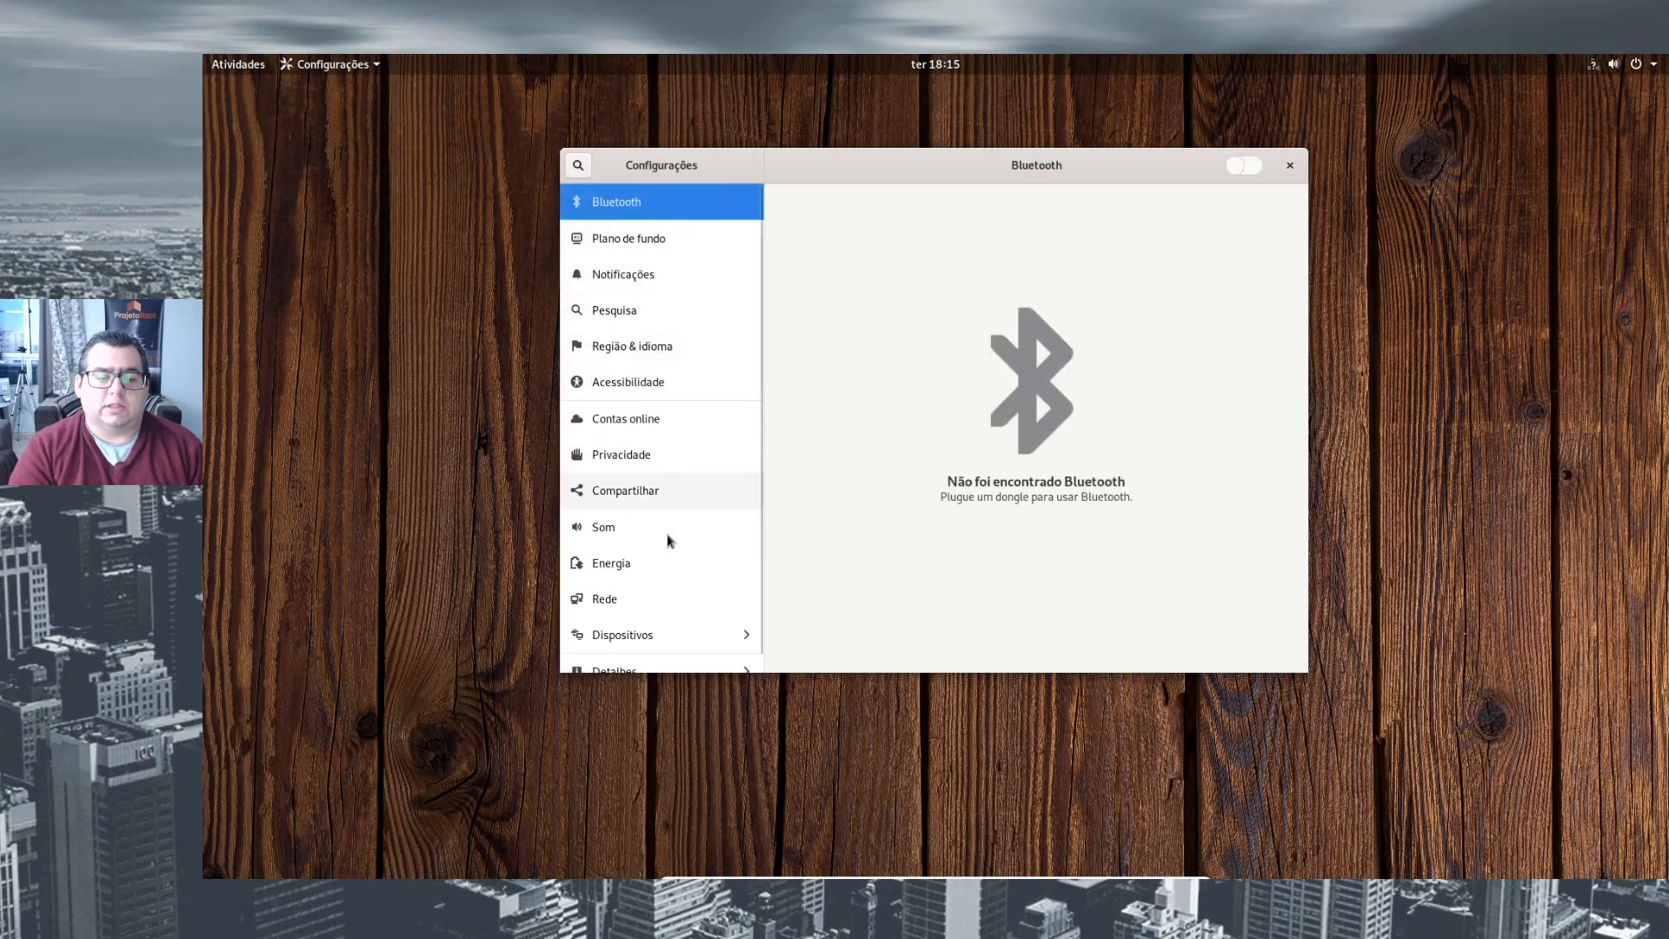
{"action": "scroll", "coordinate": [668, 548], "scroll_direction": "down", "scroll_amount": 1}
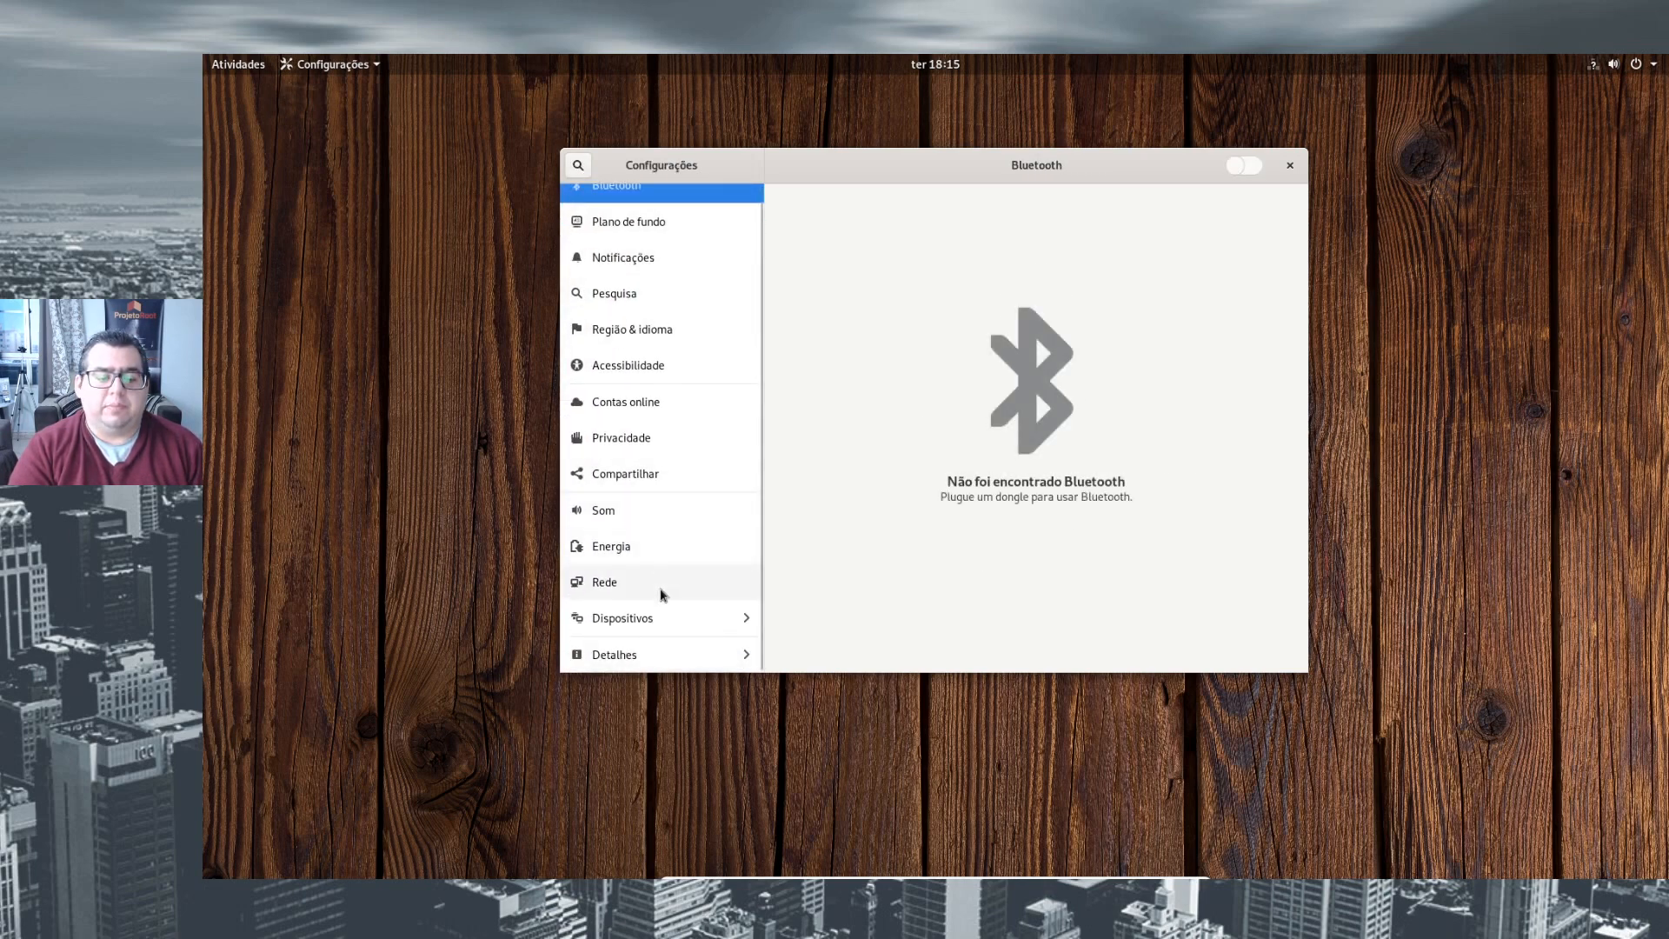
- Close the Configurações window and shut down the Debian virtual machine
{"action": "left_click", "coordinate": [1291, 165]}
{"action": "left_click", "coordinate": [1638, 65]}
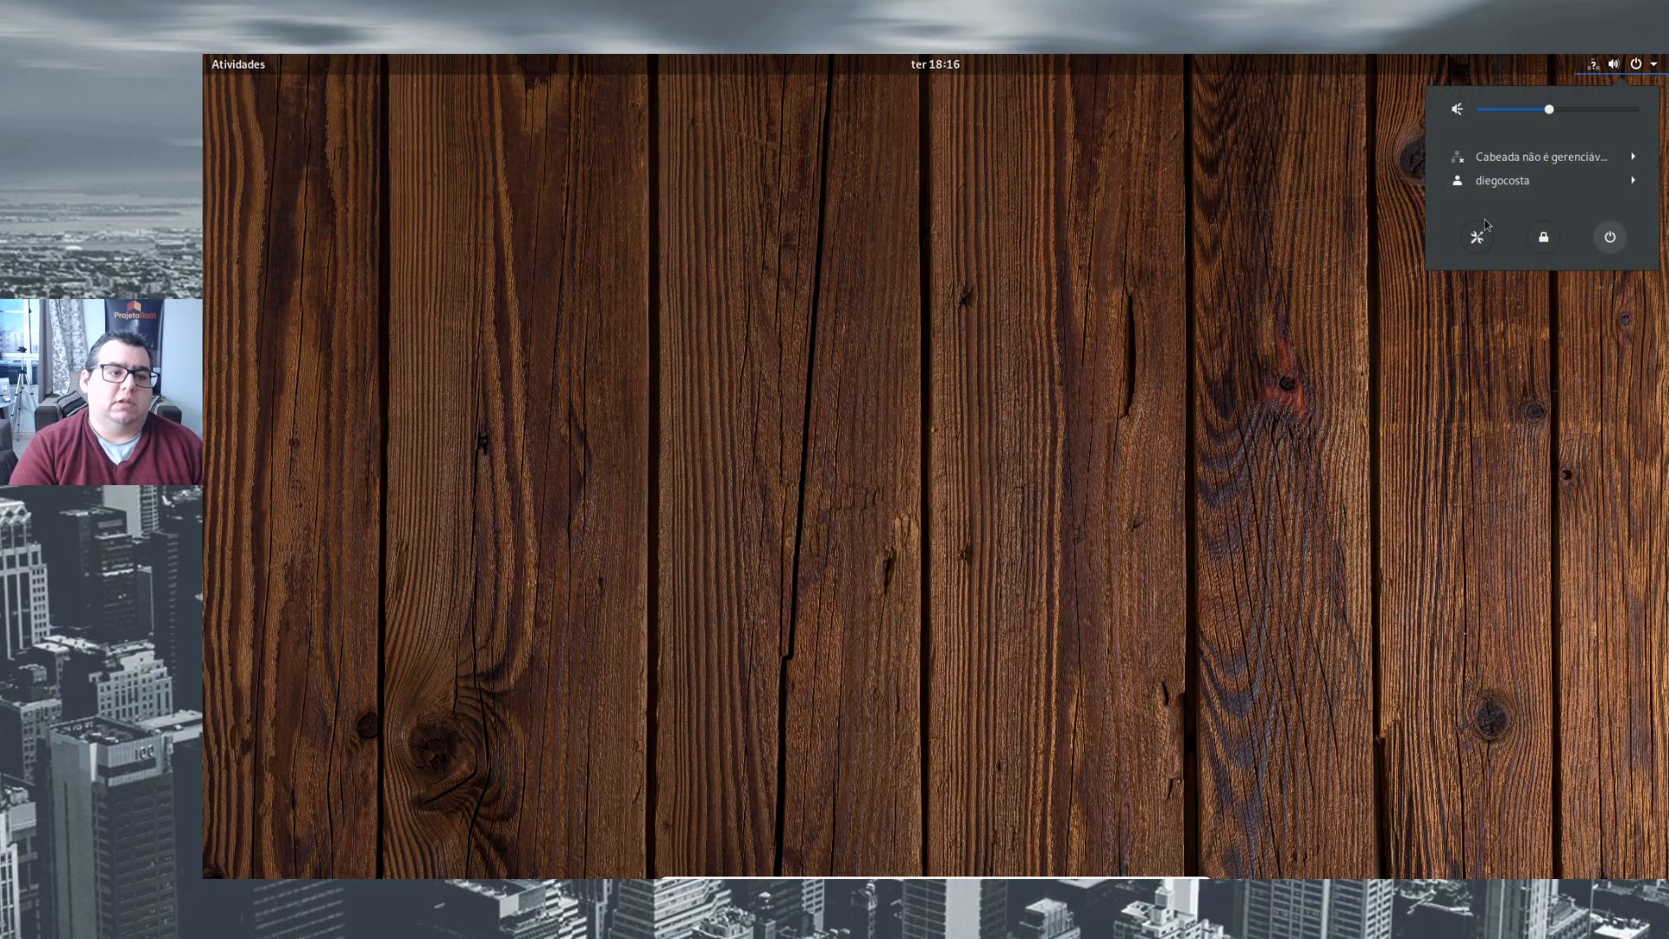
{"action": "left_click", "coordinate": [1610, 237]}
{"action": "left_click", "coordinate": [1069, 532]}
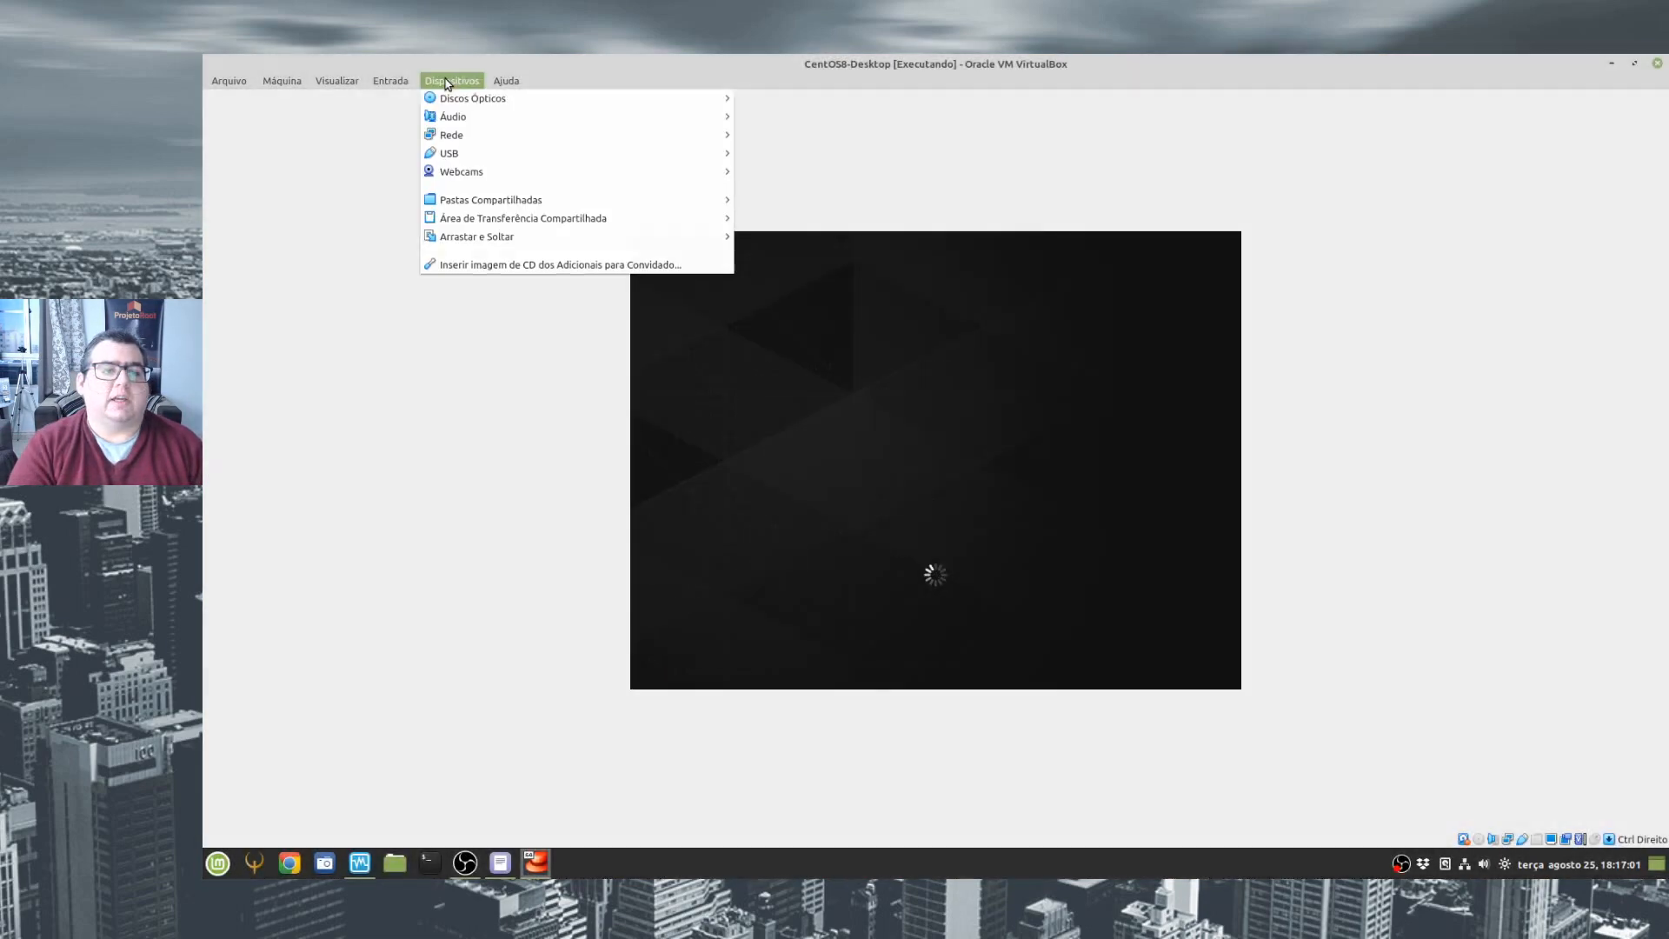
- Insert VBoxGuestAdditions.iso into the CentOS8-Desktop virtual machine's optical drive and check that it is selected
{"action": "mouse_move", "coordinate": [481, 103]}
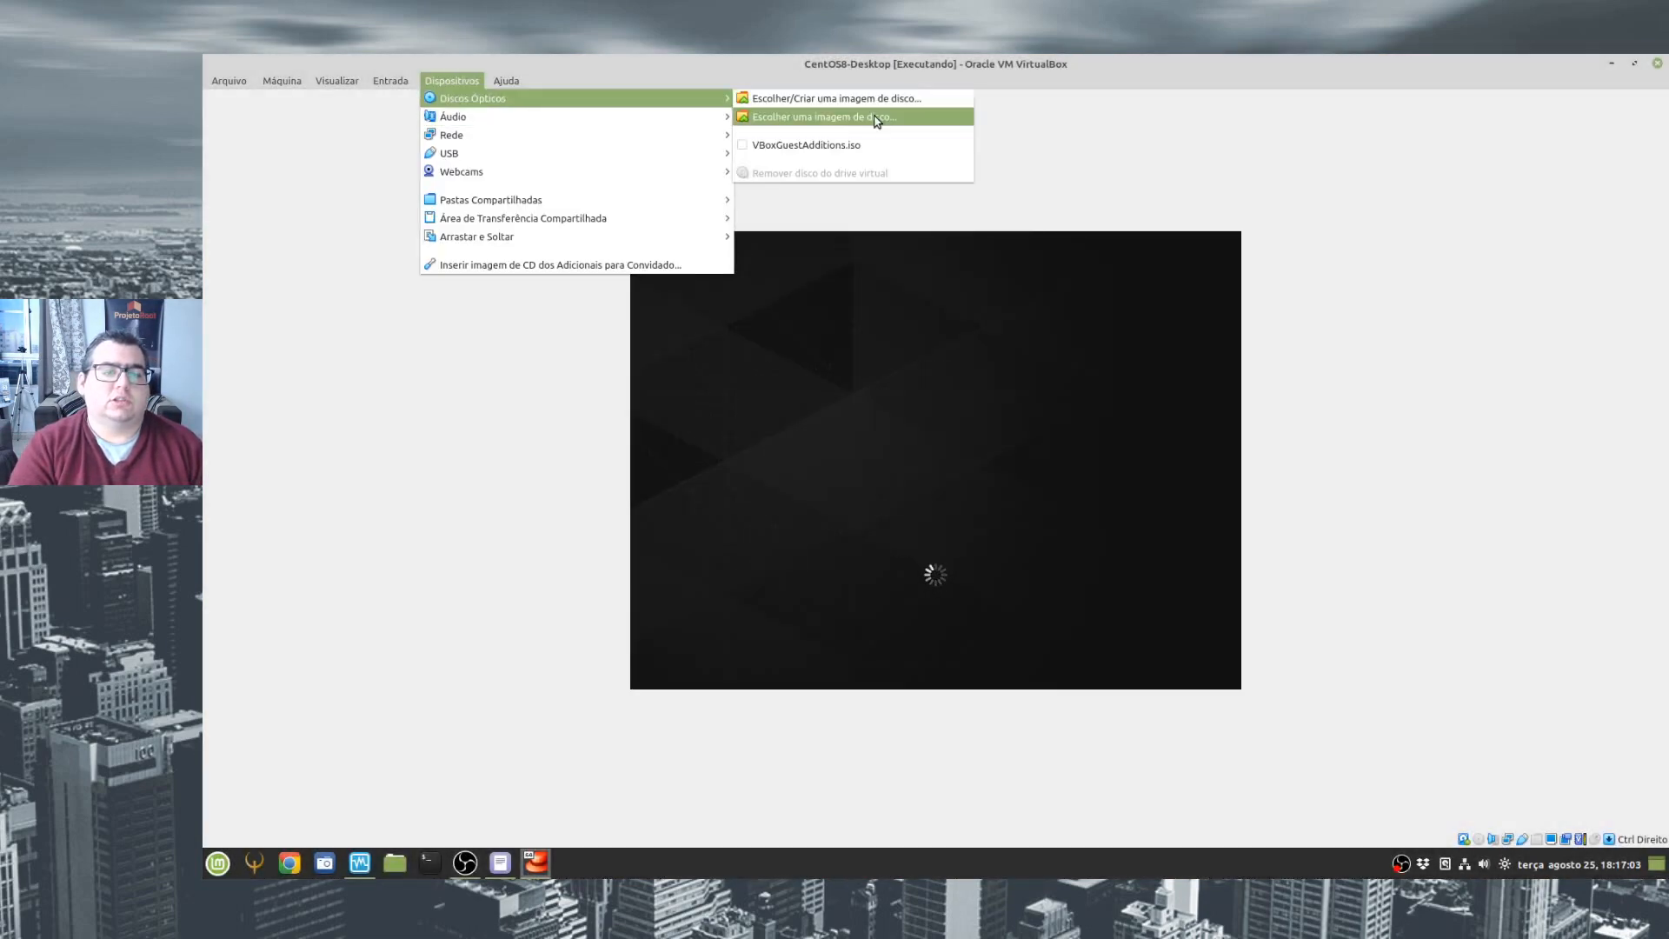
{"action": "left_click", "coordinate": [761, 149]}
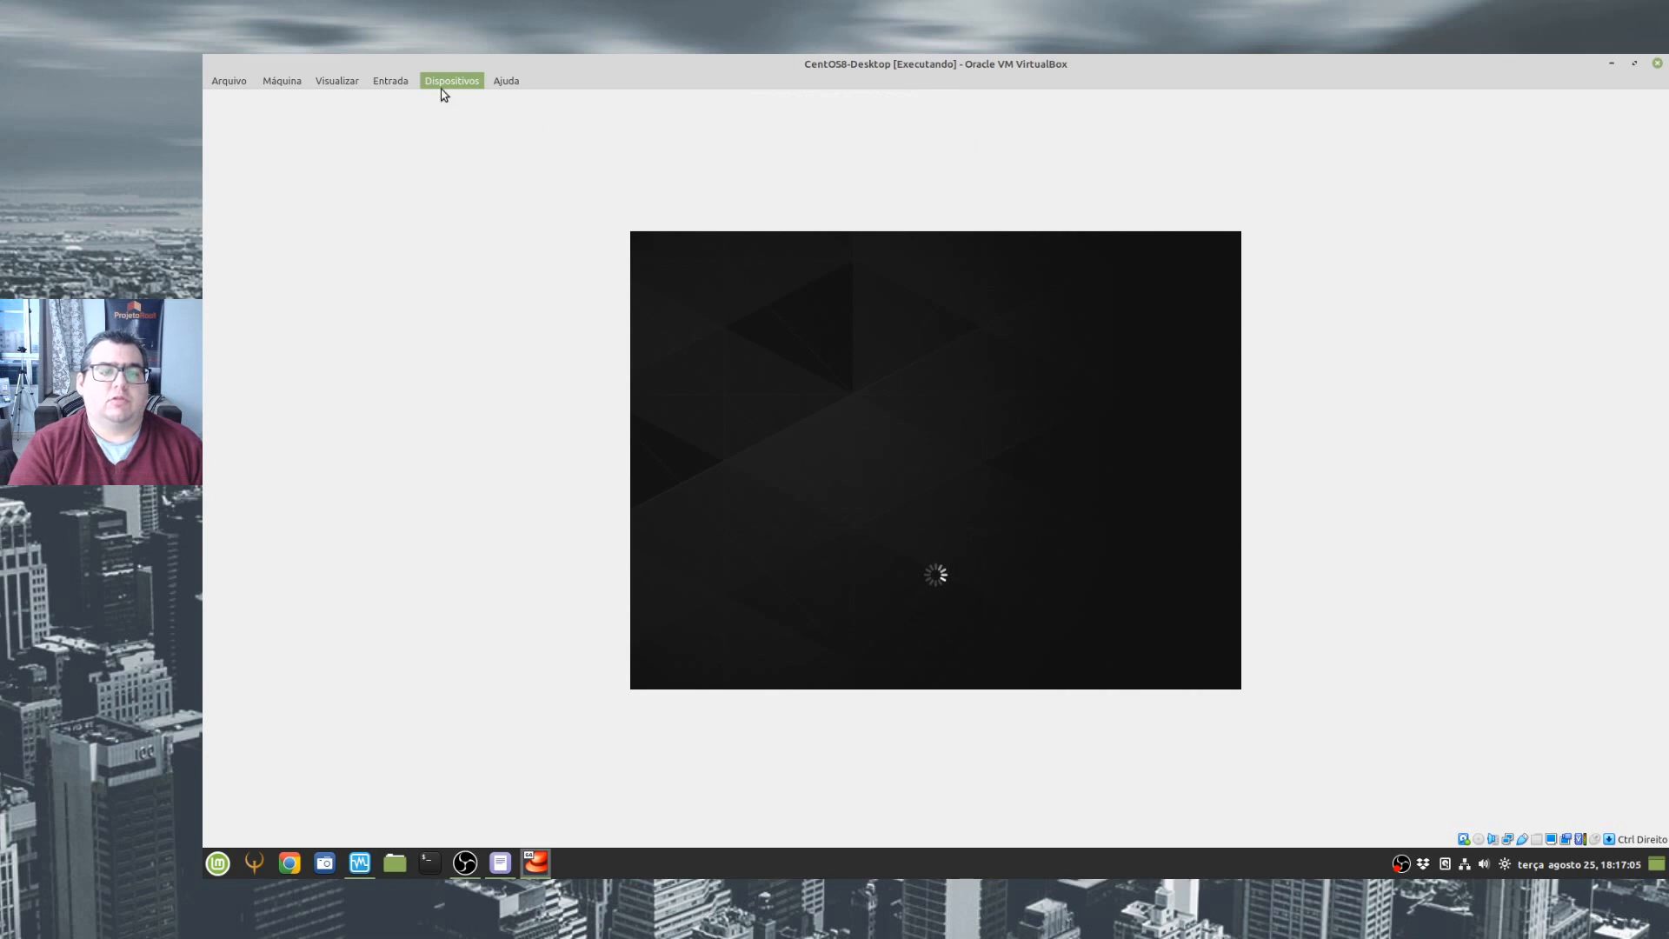
{"action": "left_click", "coordinate": [466, 80]}
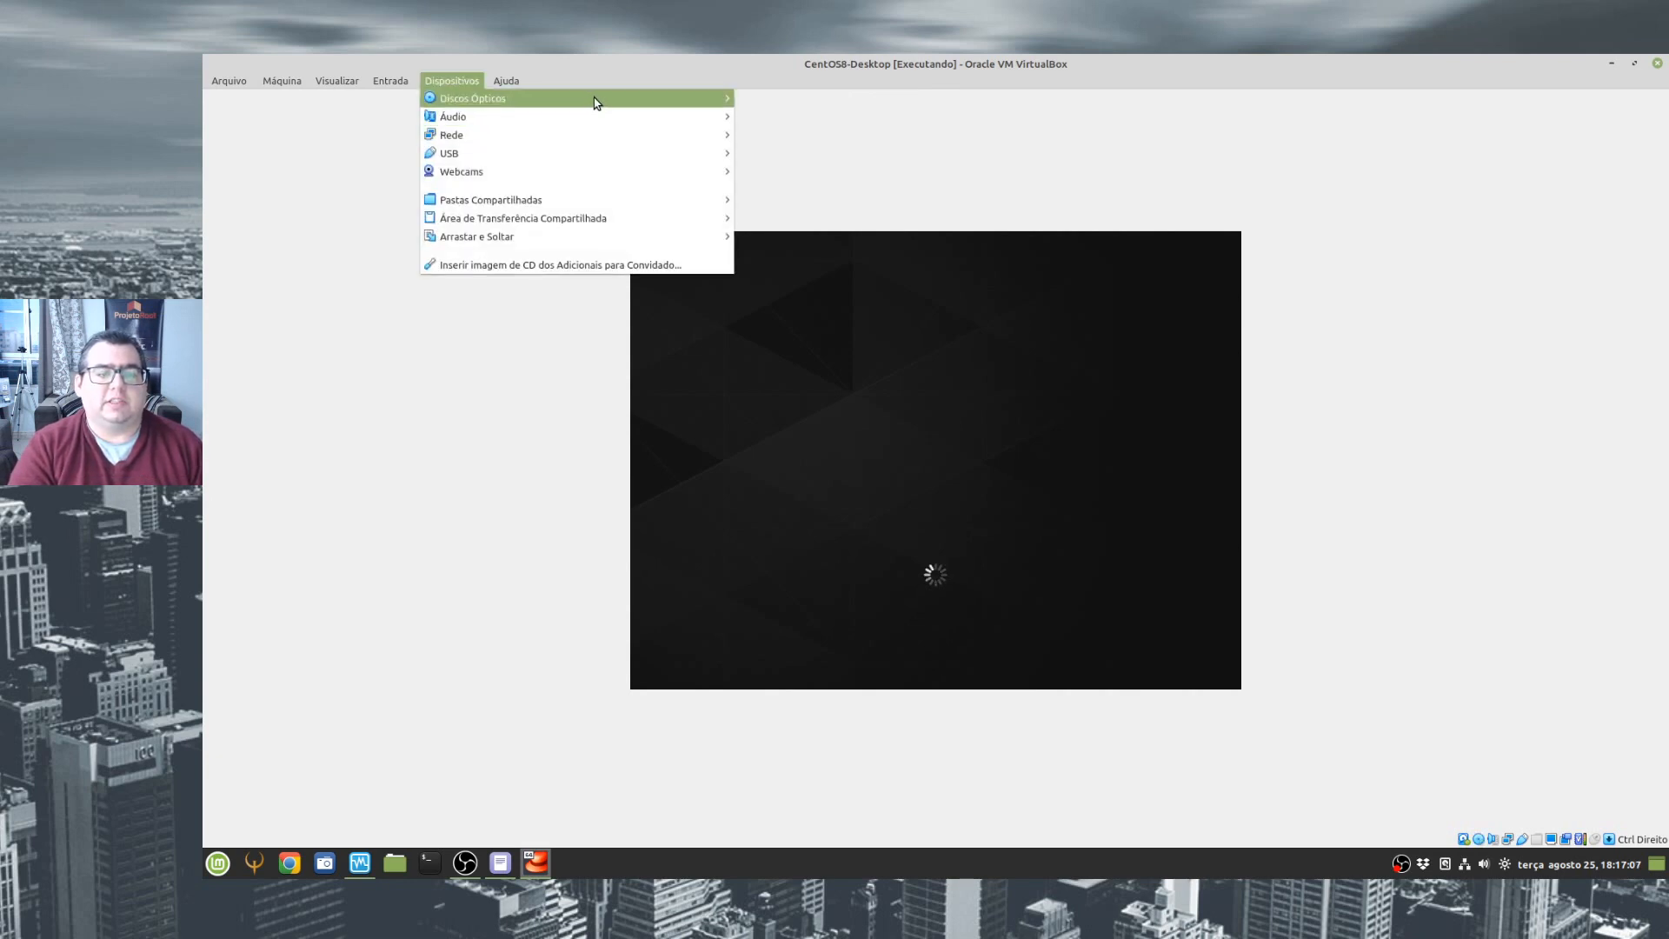
{"action": "mouse_move", "coordinate": [596, 103]}
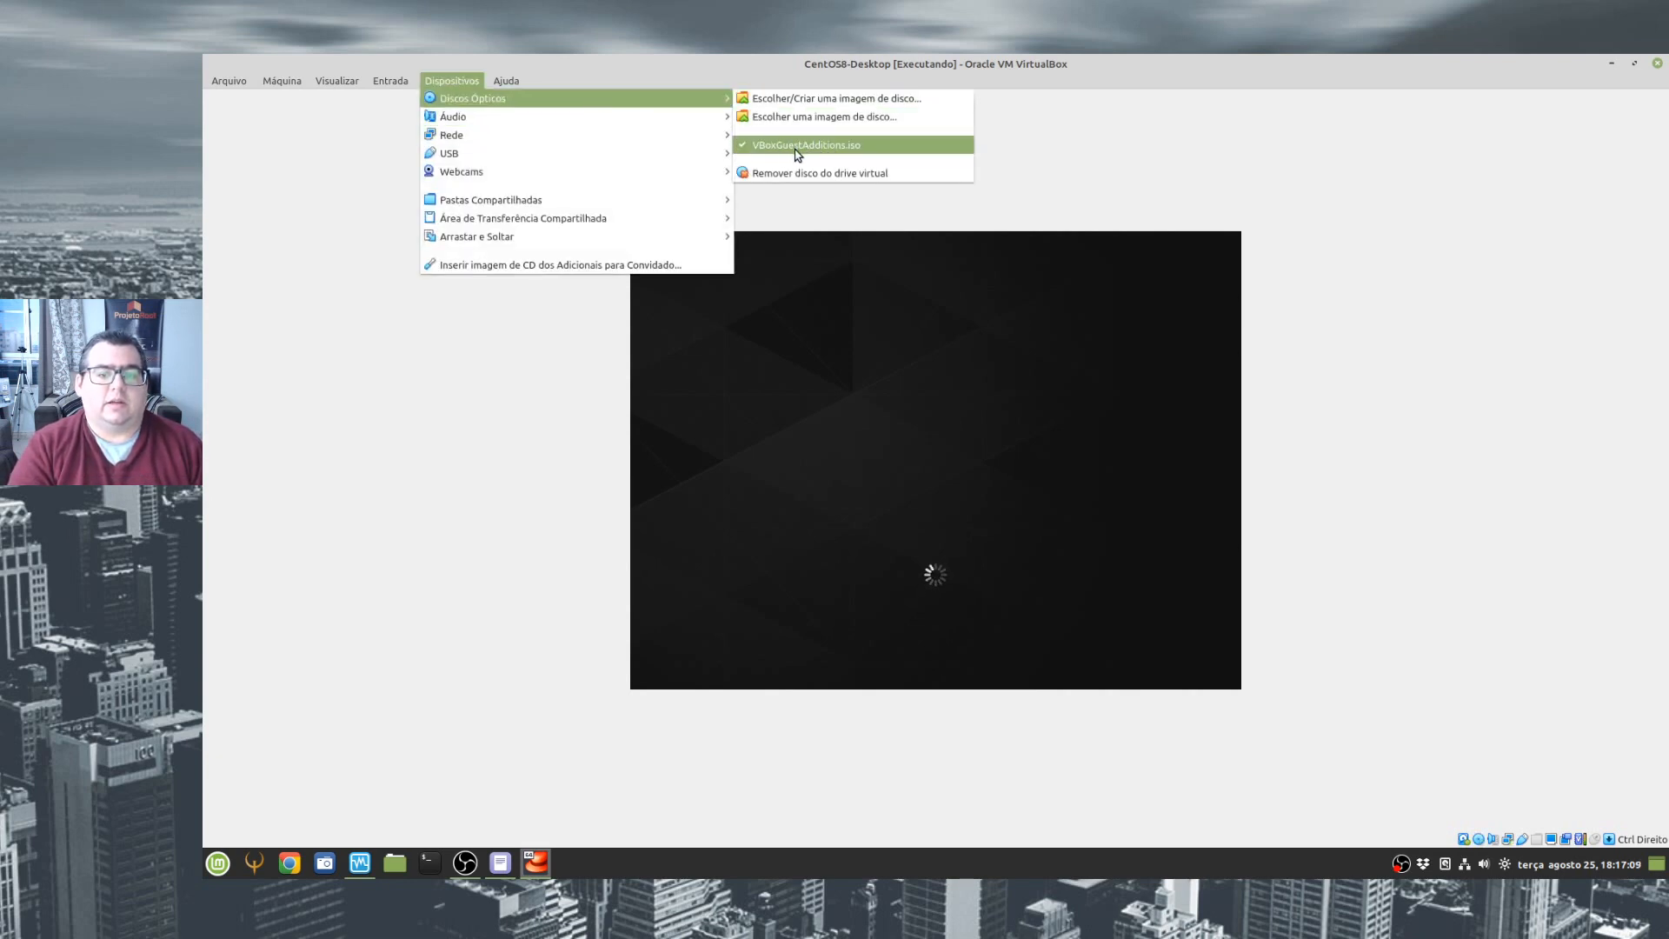
{"action": "left_click", "coordinate": [1195, 154]}
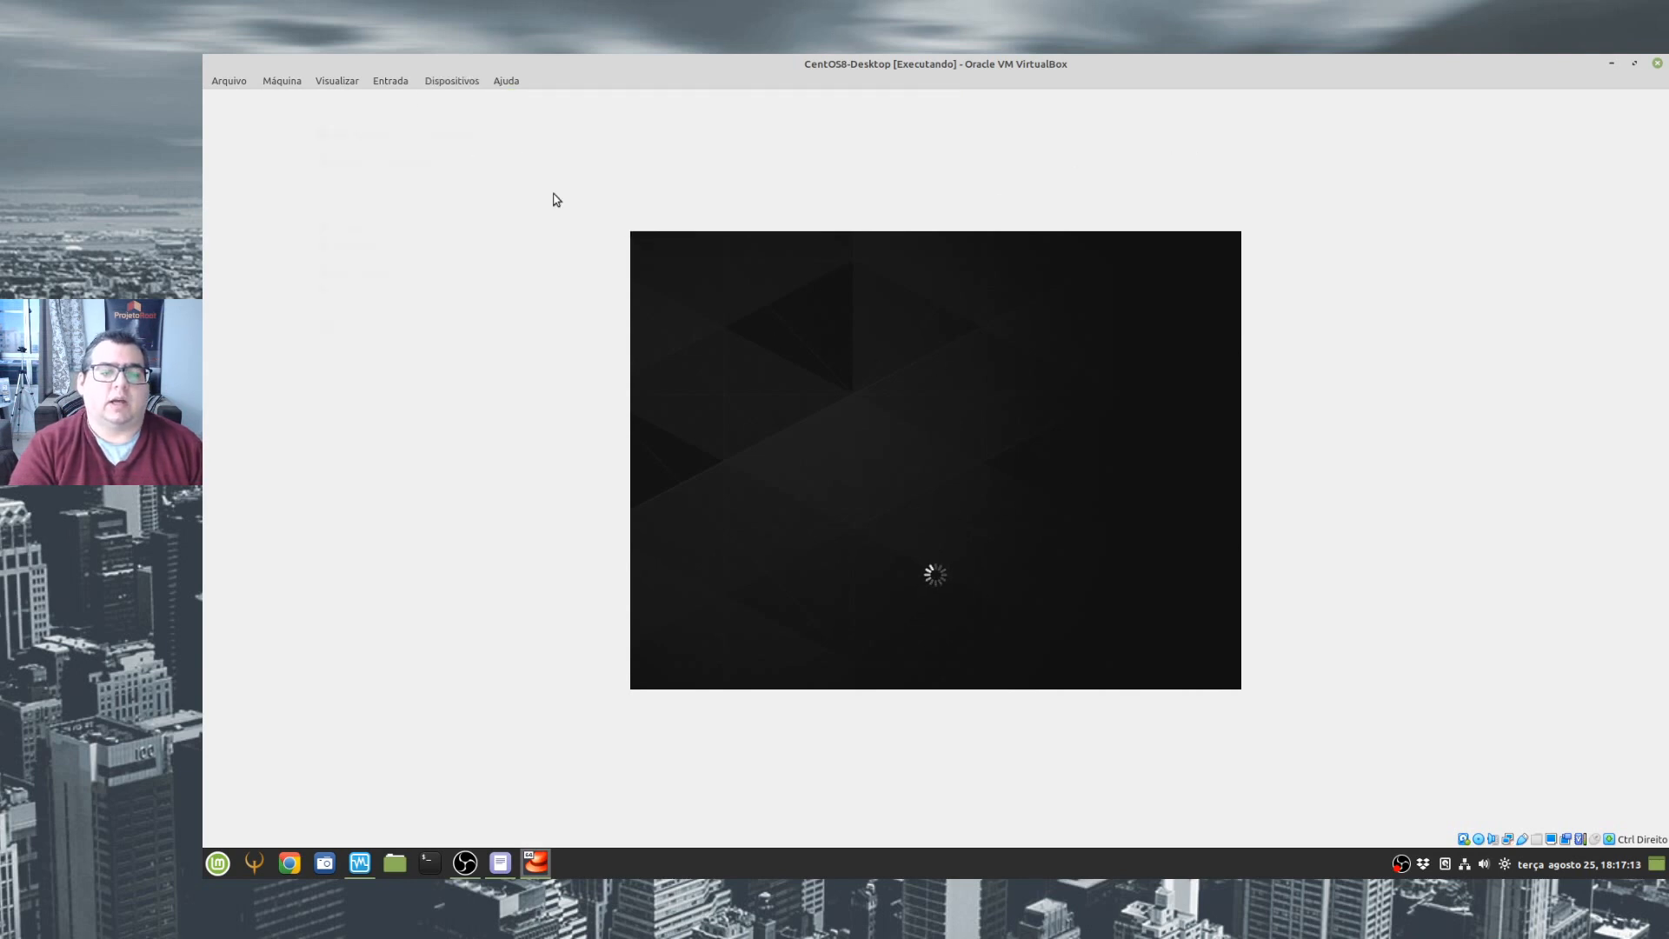
- Switch the CentOS8-Desktop virtual machine to full-screen mode and accept the information notice
{"action": "left_click", "coordinate": [336, 80]}
{"action": "left_click", "coordinate": [413, 100]}
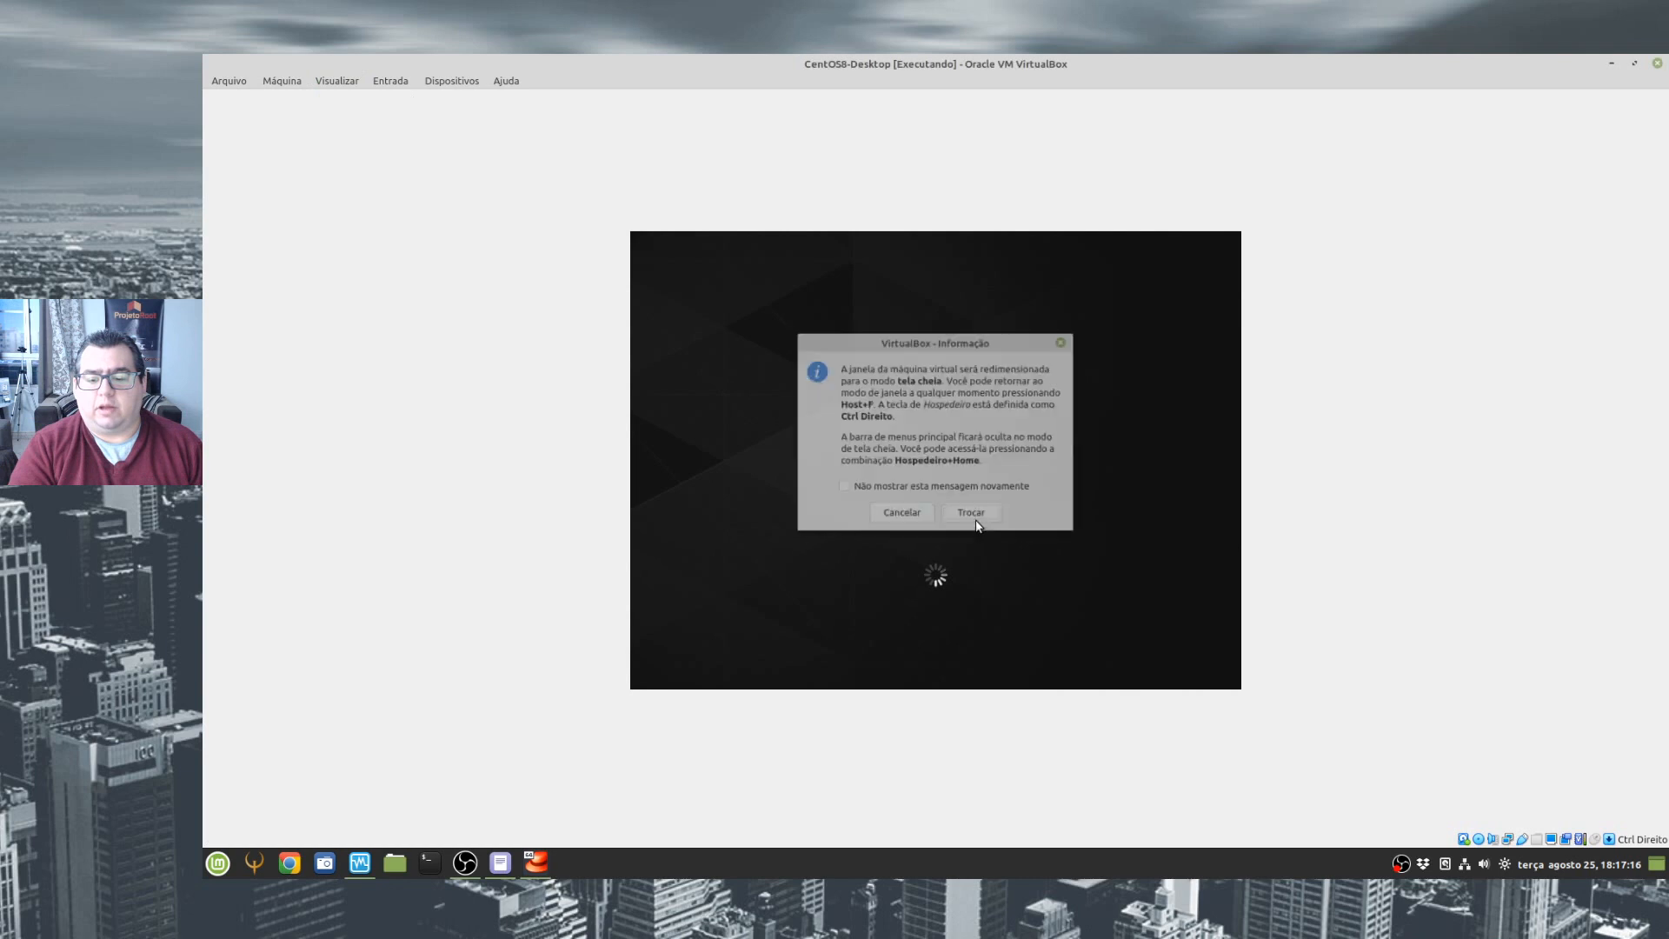
{"action": "left_click", "coordinate": [978, 519]}
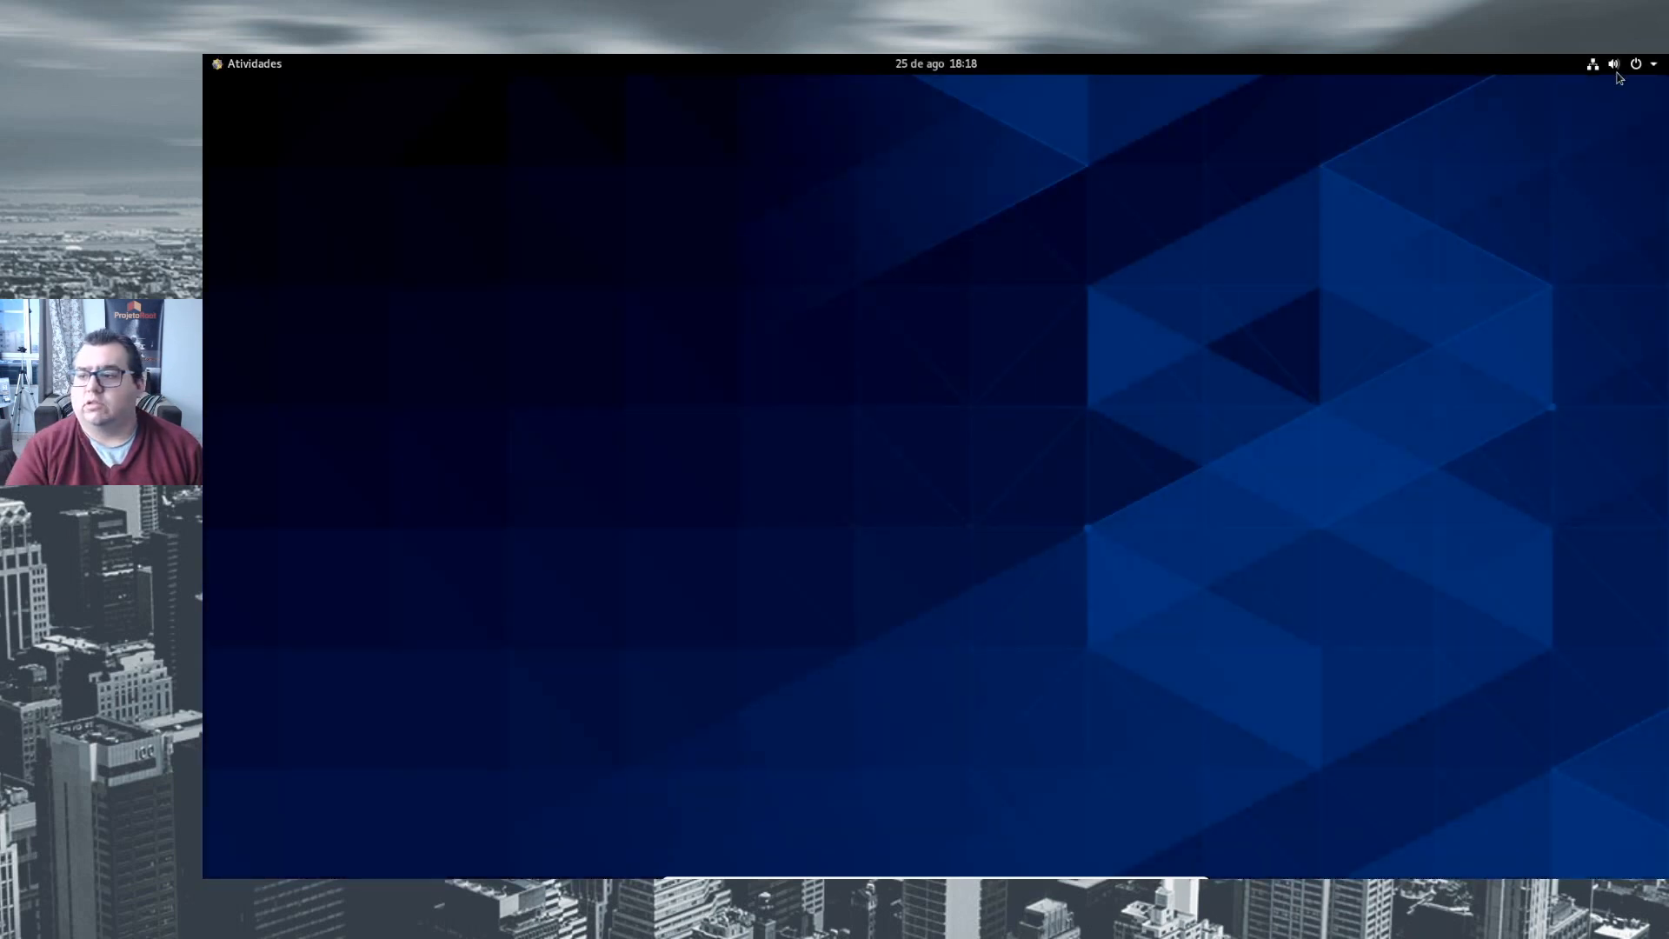
- Open a terminal in CentOS, maximize it and enlarge its text by three zoom levels
{"action": "left_click", "coordinate": [249, 66]}
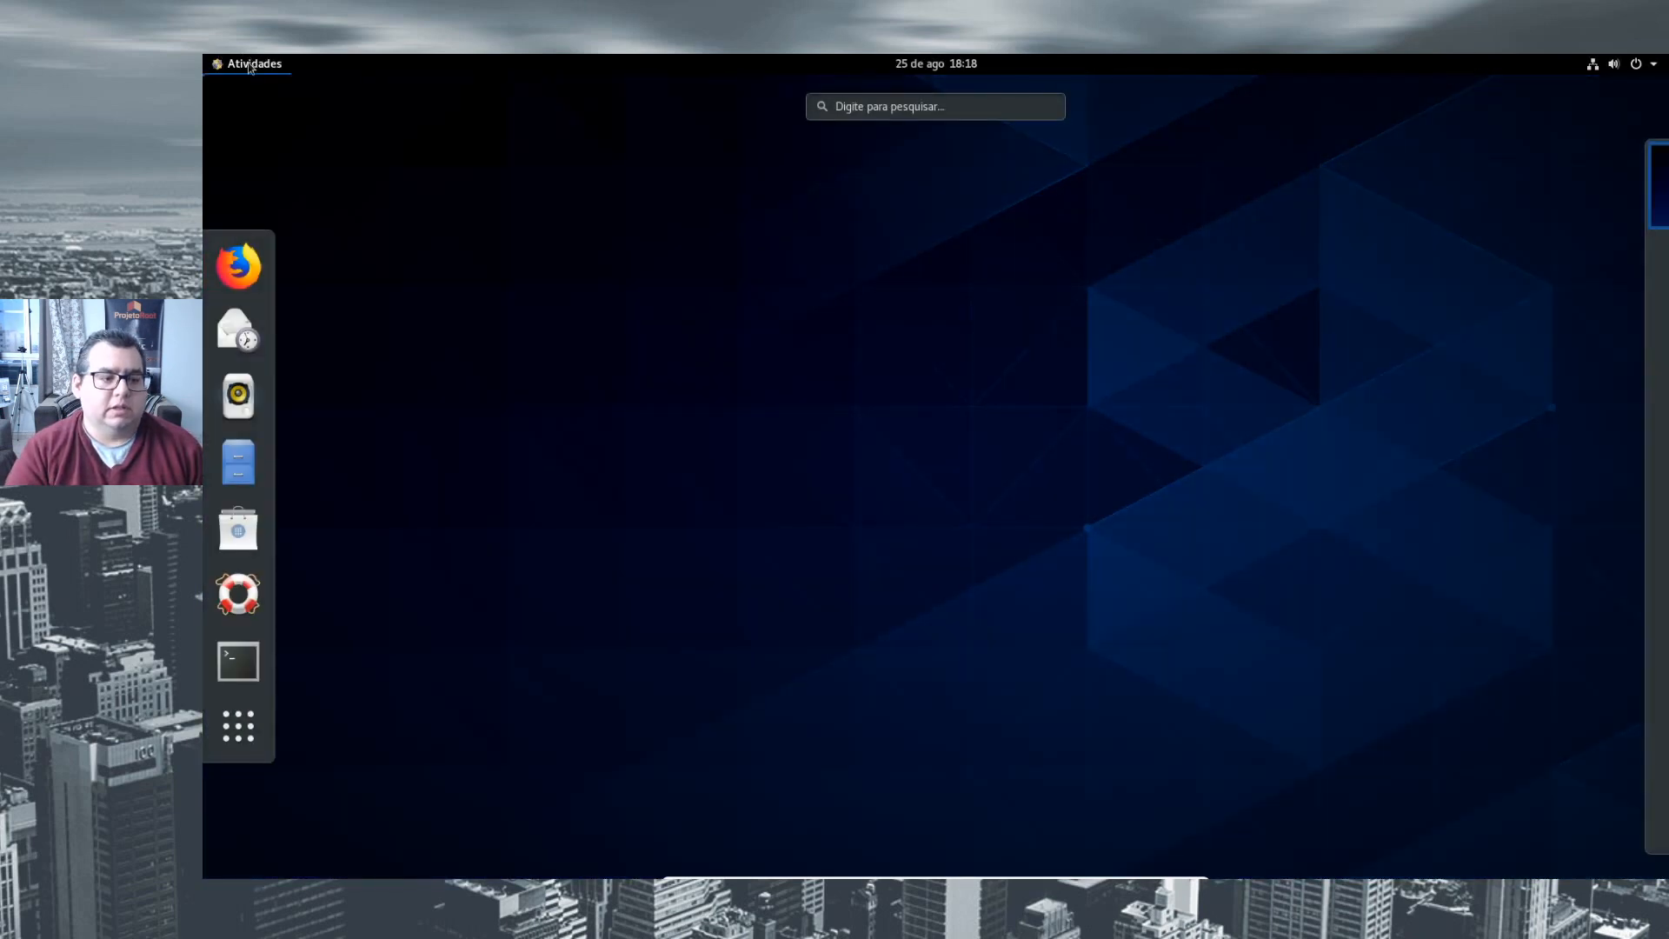
{"action": "left_click", "coordinate": [237, 660]}
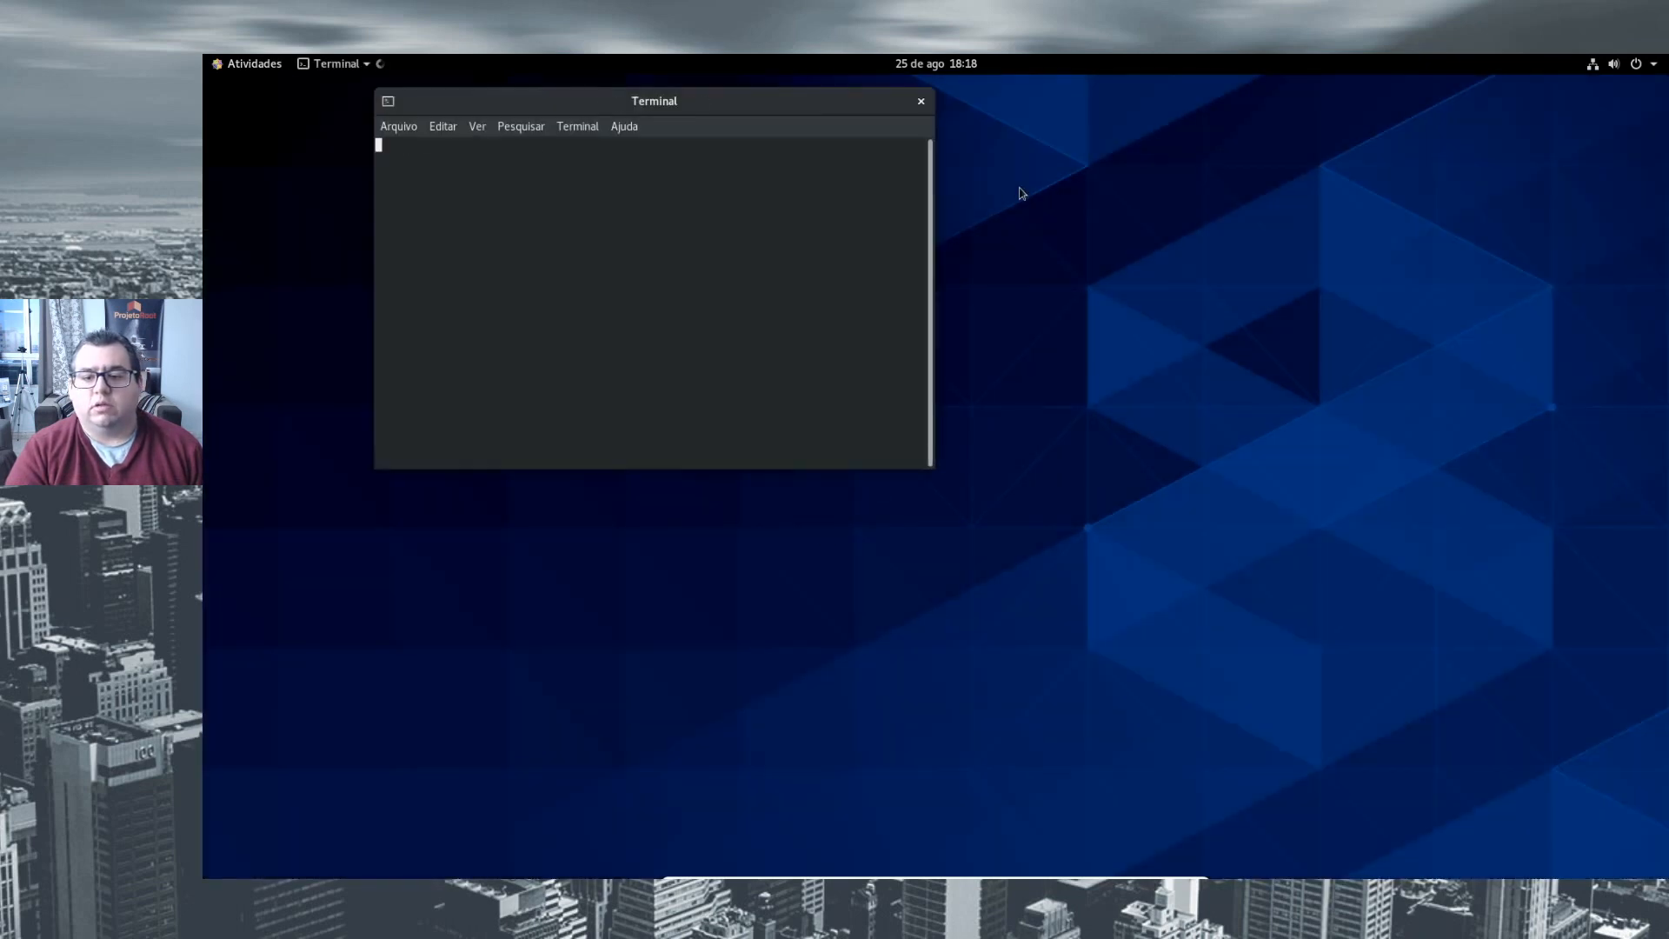
{"action": "double_click", "coordinate": [750, 105]}
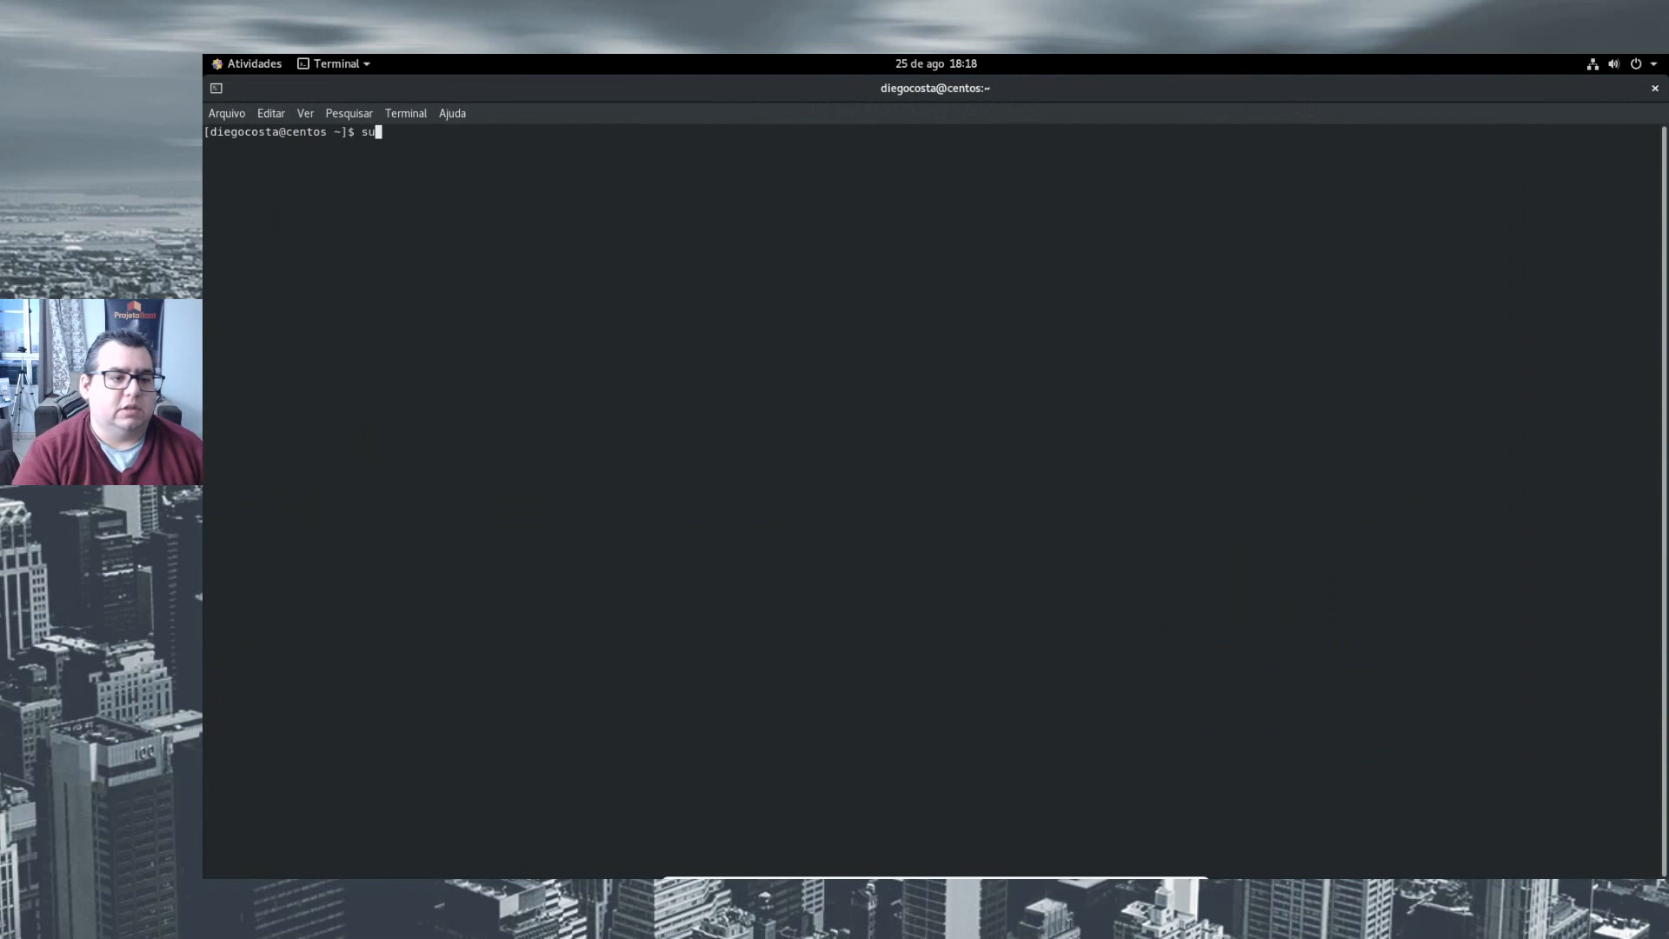
{"action": "key", "text": "ctrl+plus"}
{"action": "key", "text": "ctrl+plus"}
{"action": "key", "text": "ctrl+plus"}
- Switch the terminal session to the root account with su, entering the root password
{"action": "type", "text": "su"}
{"action": "key", "text": "Return"}
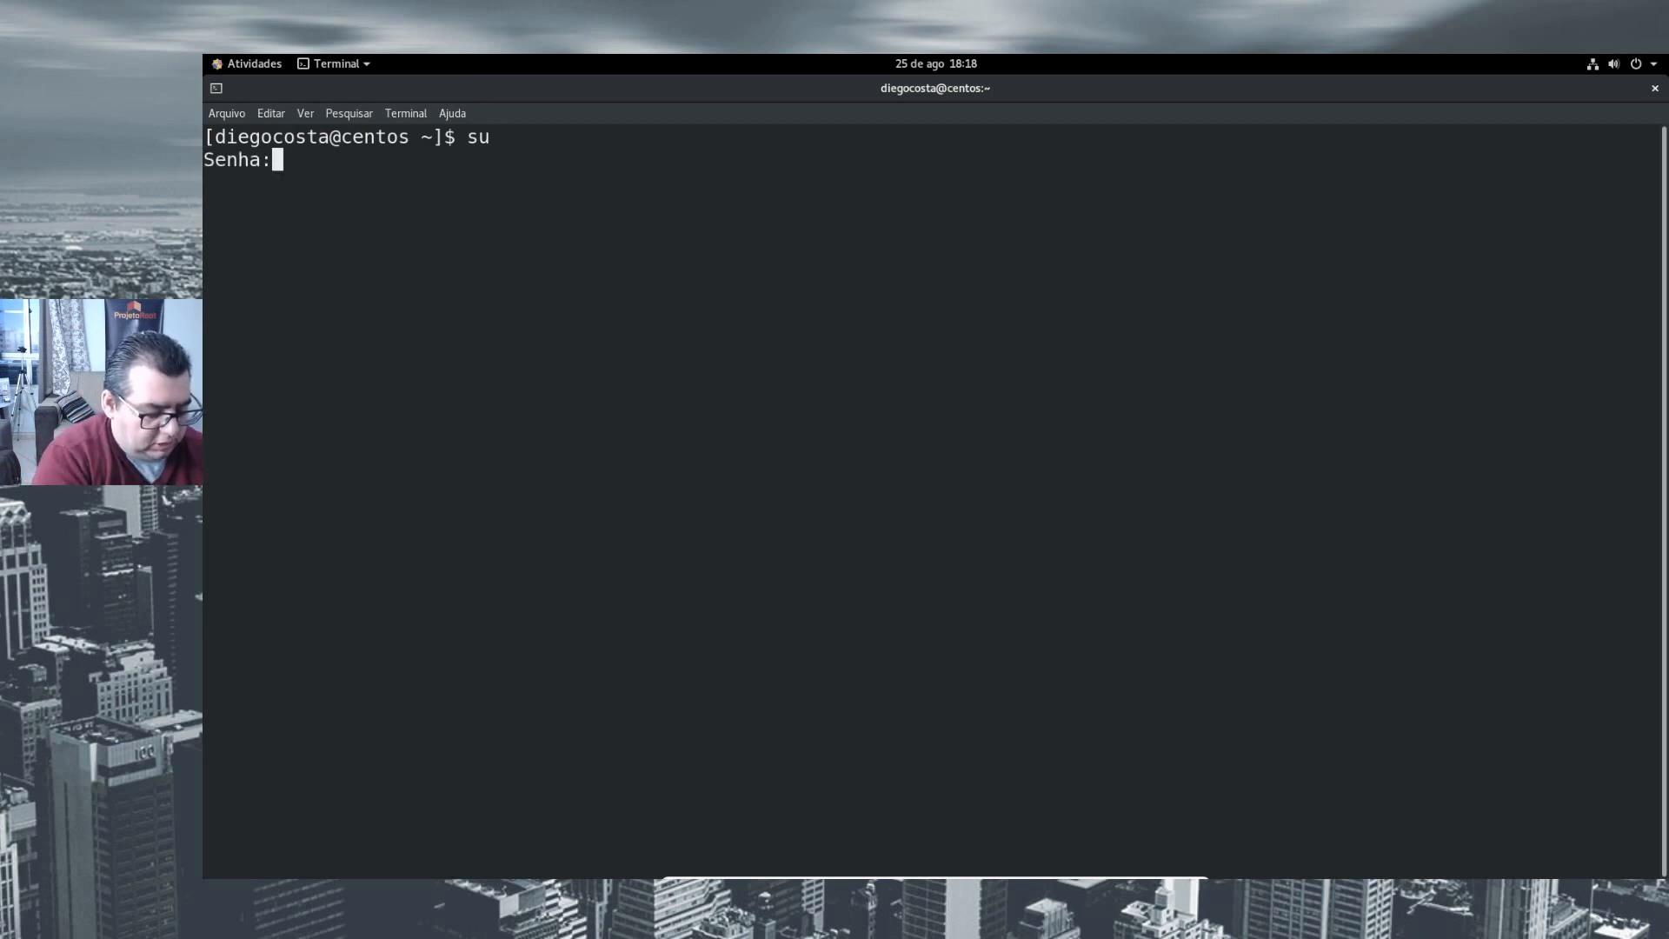
{"action": "key", "text": "Return"}
{"action": "type", "text": "]"}
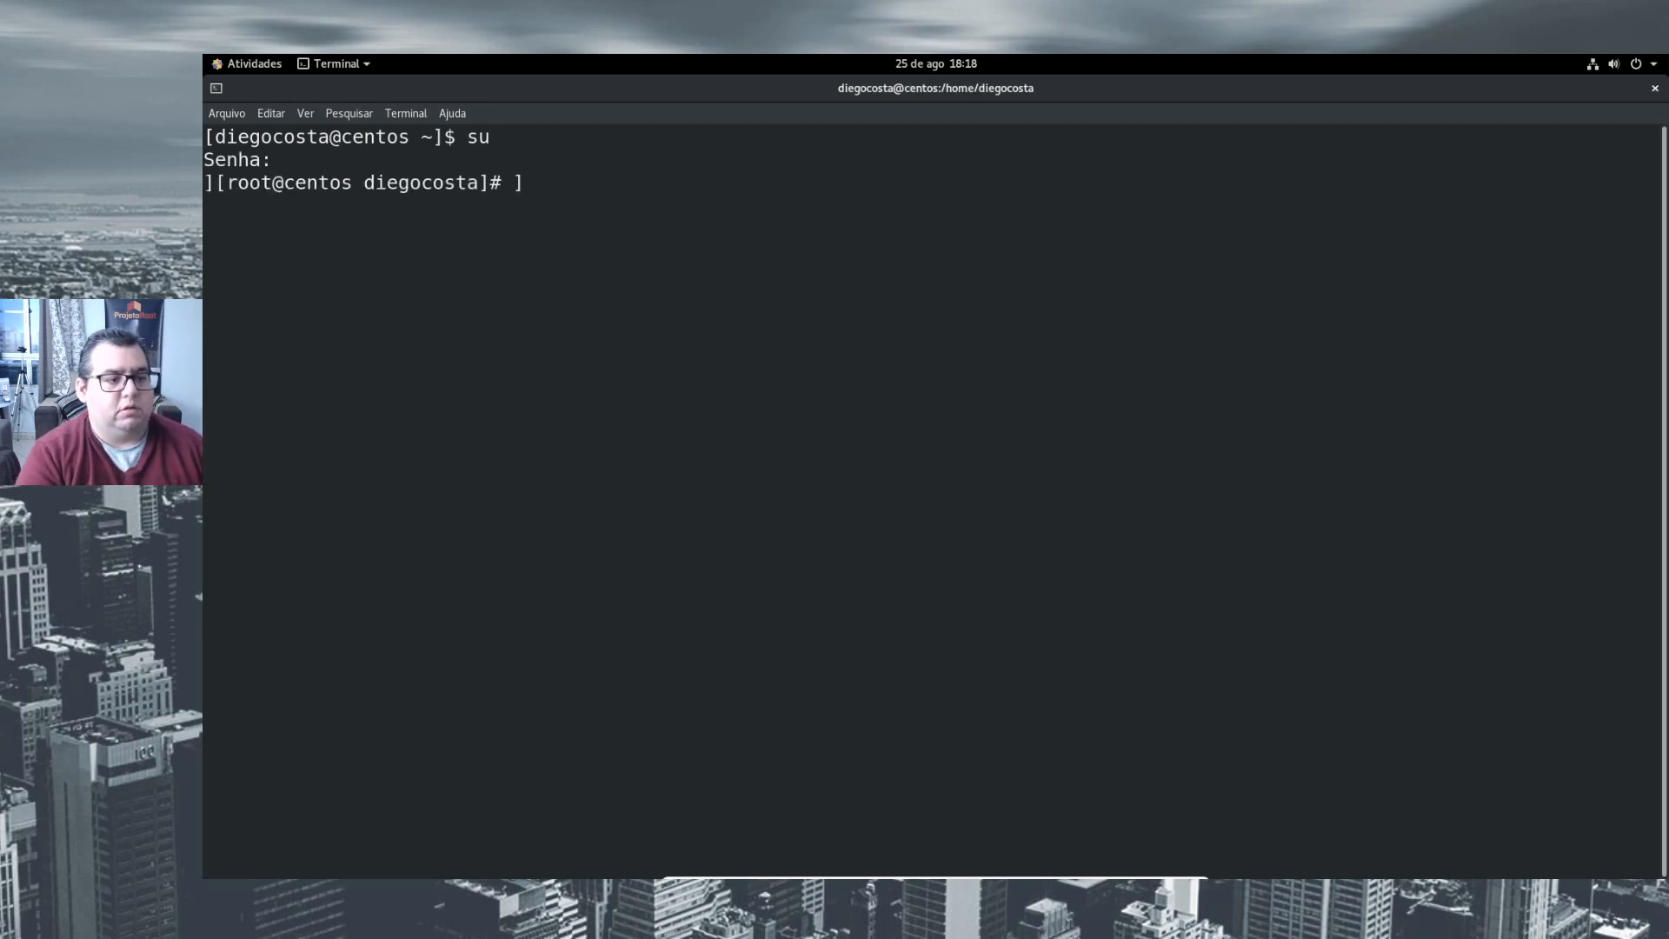
- Run "dnf install gcc make perl kernel-devel kernel-headers bzip2 dkms", highlight the package status lines and close the terminal
{"action": "key", "text": "Up"}
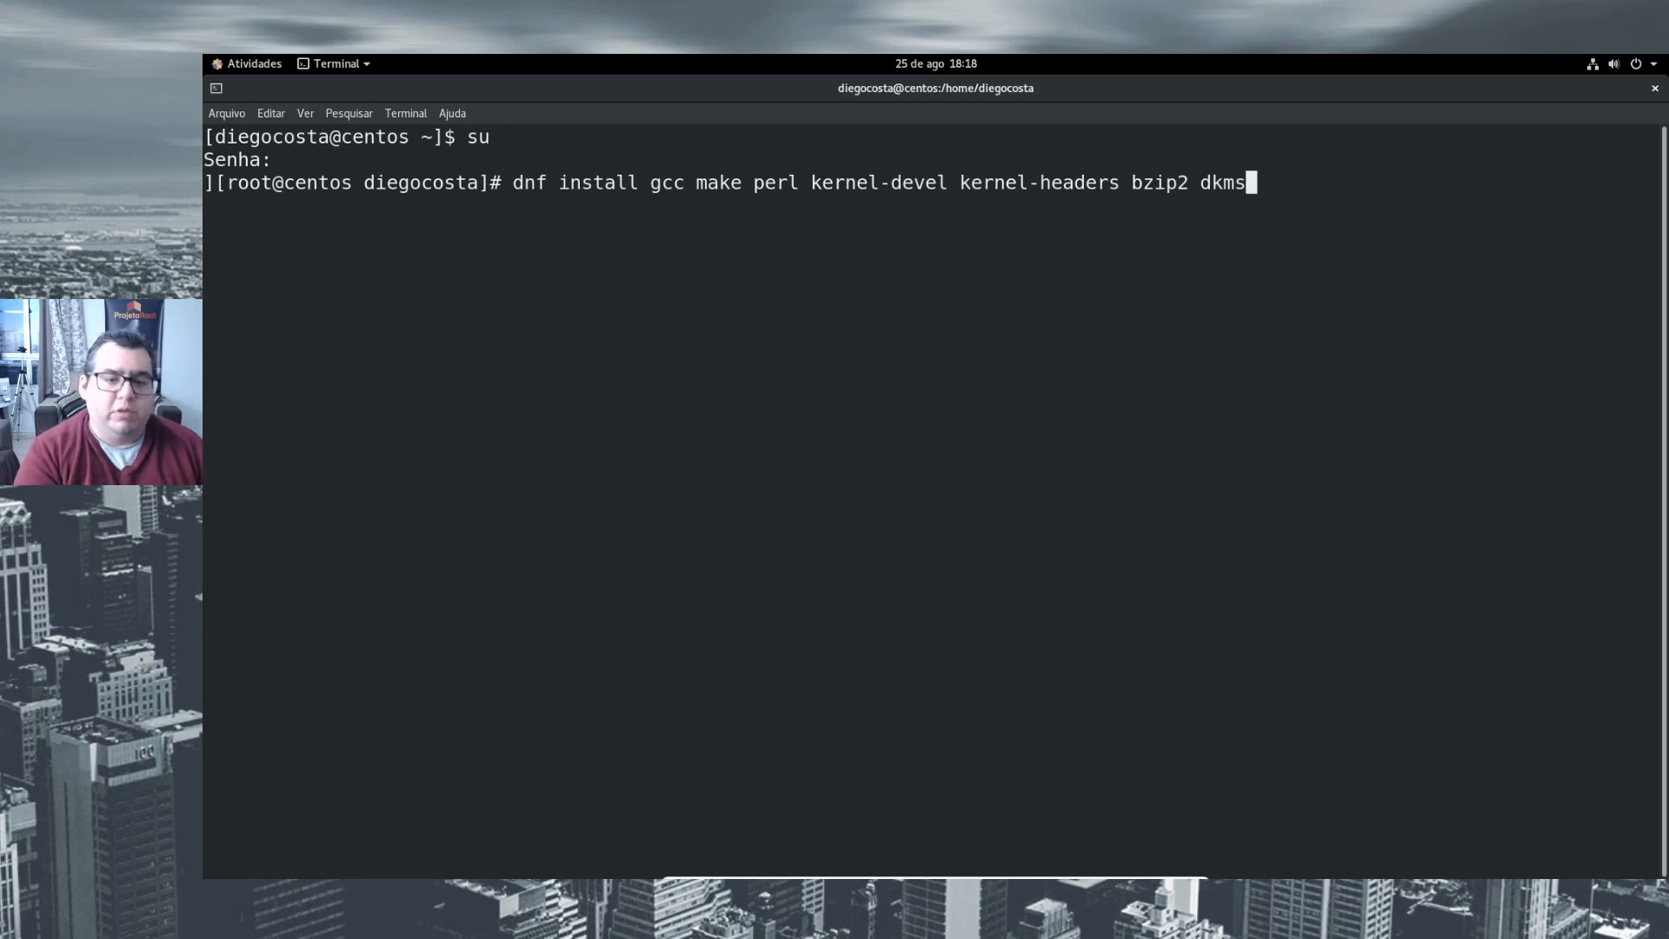
{"action": "key", "text": "Return"}
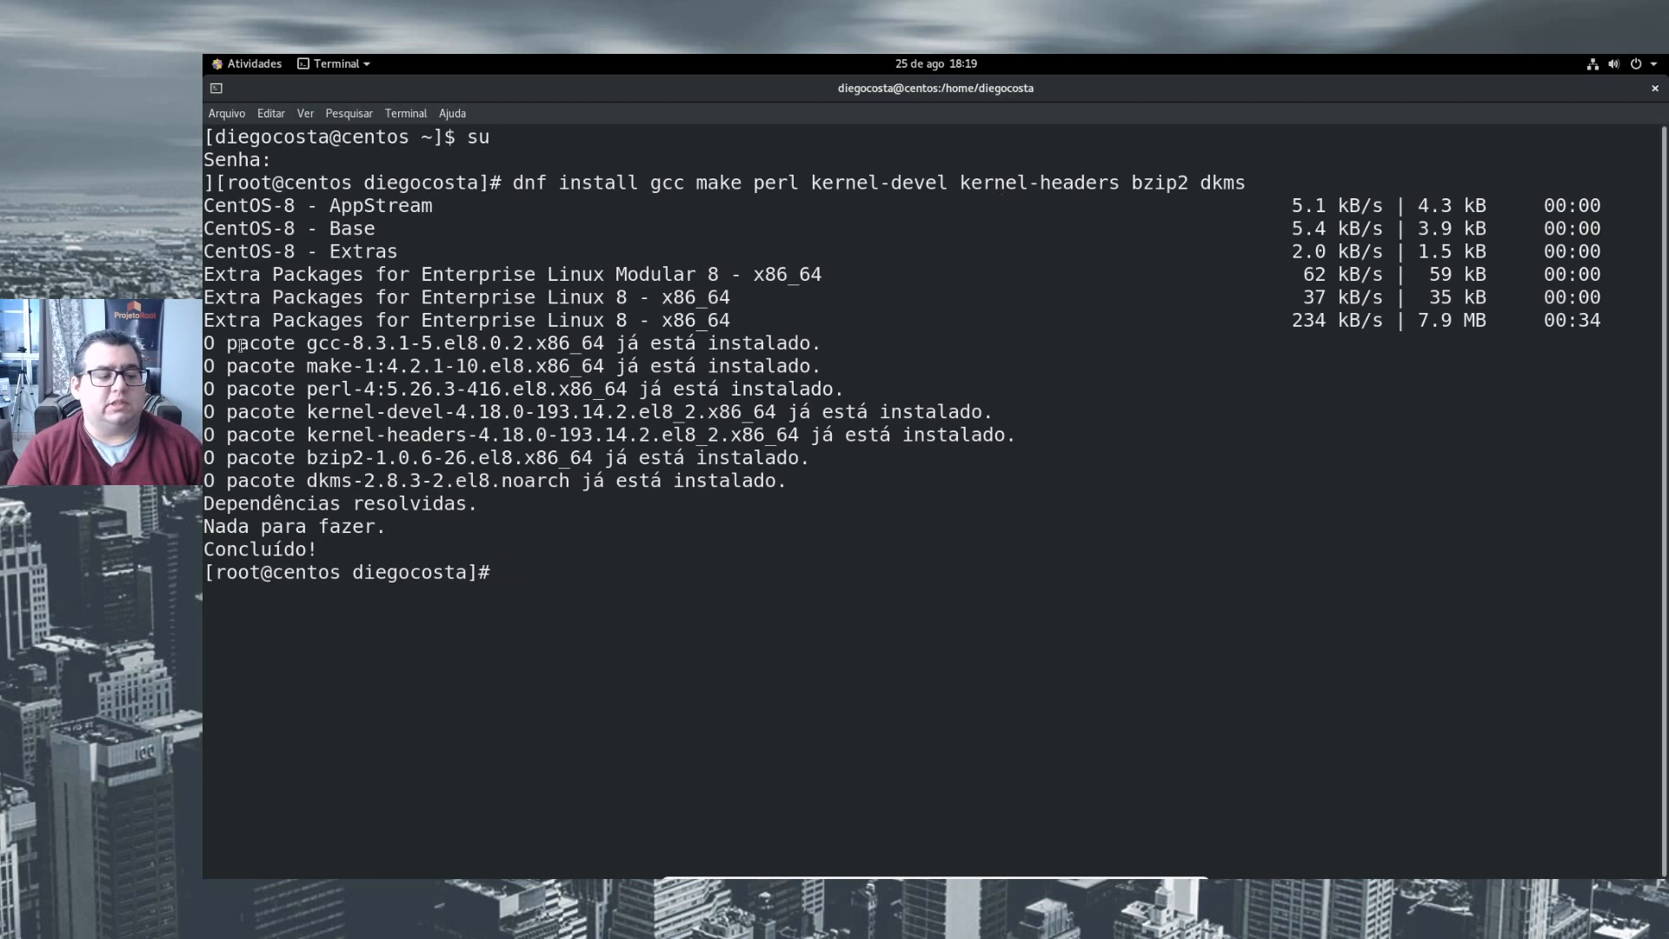
{"action": "left_click_drag", "start_coordinate": [209, 341], "coordinate": [1153, 504]}
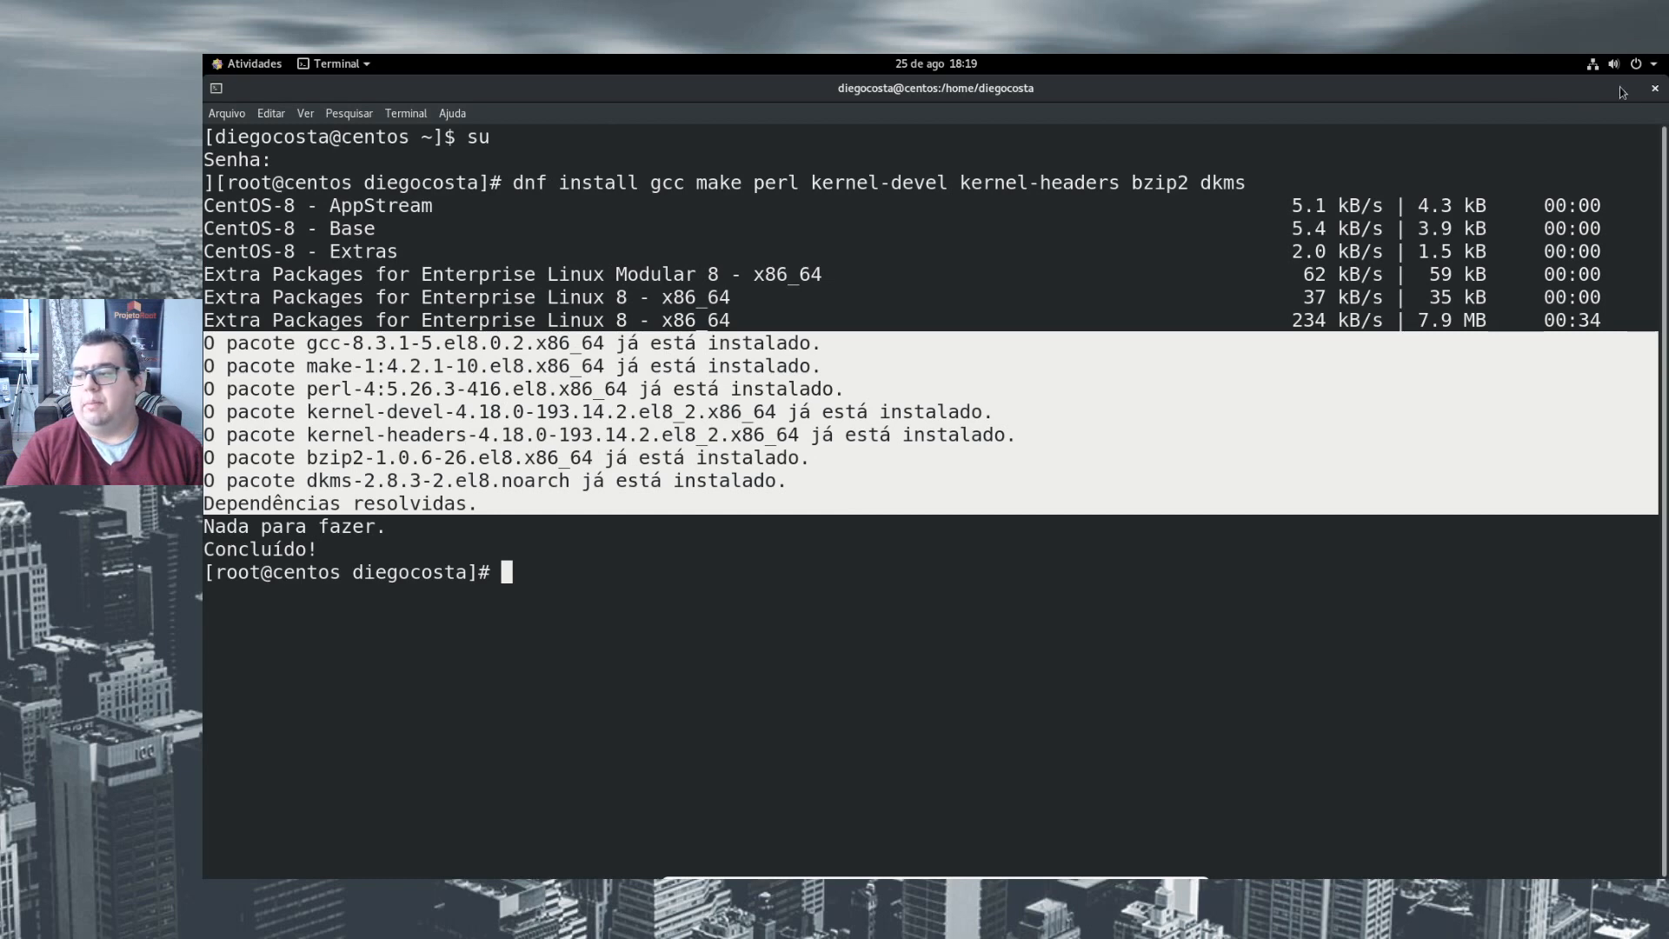
{"action": "left_click", "coordinate": [1654, 91]}
{"action": "left_click", "coordinate": [977, 524]}
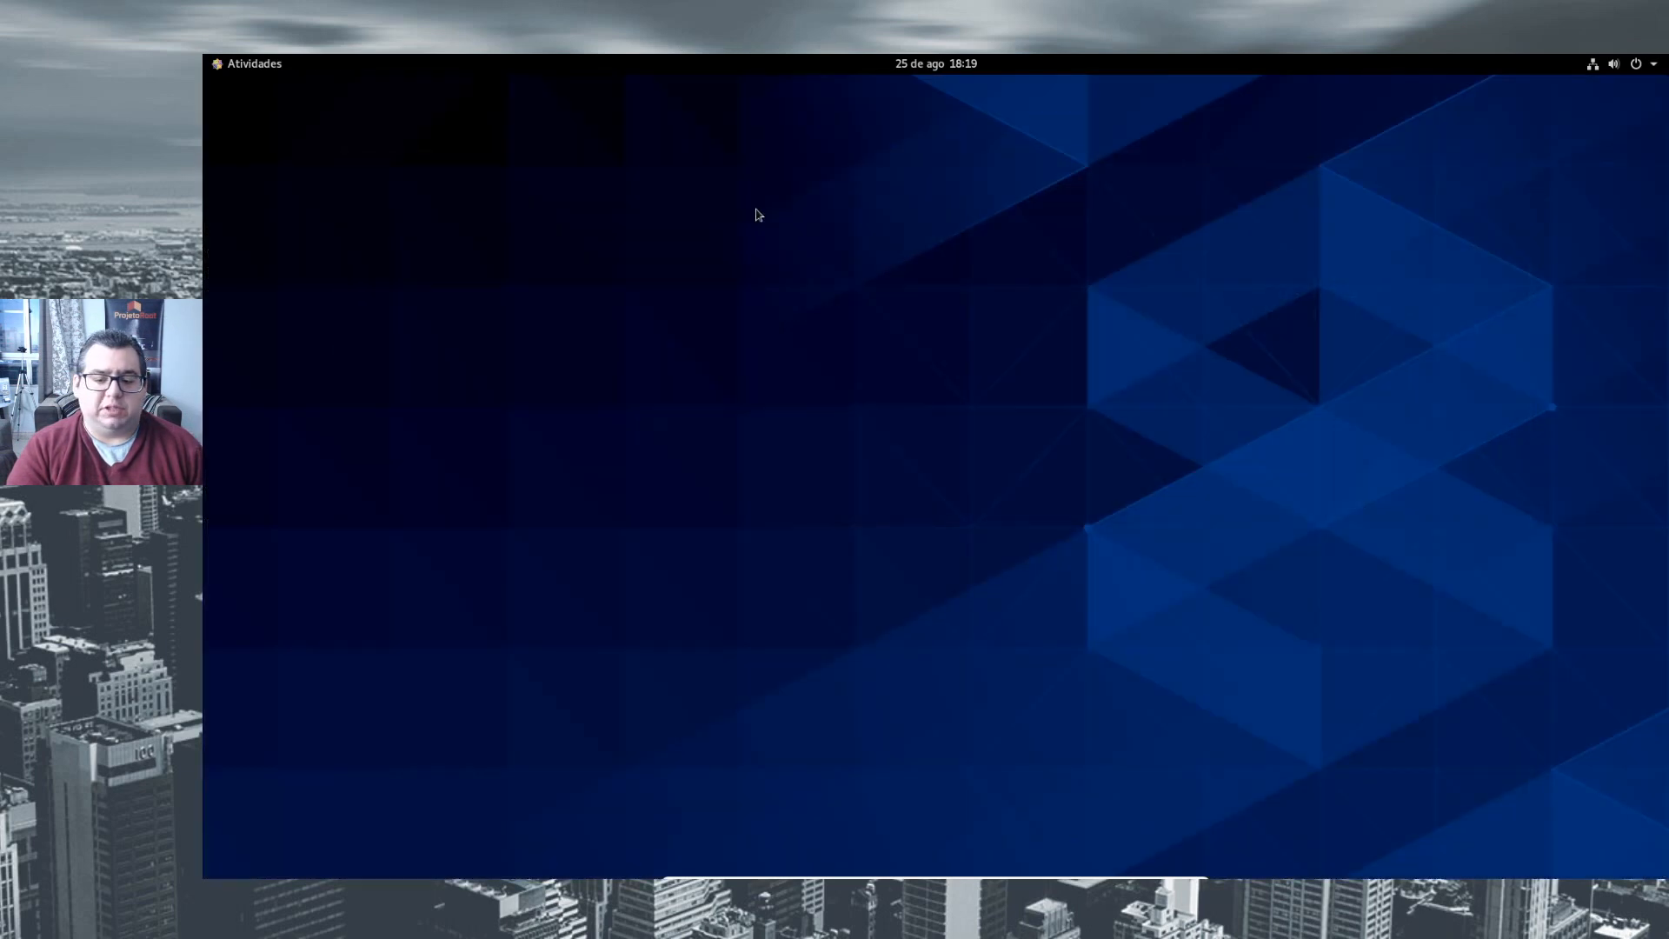
- Open the VBox_GAs_6.1.12 disc in the file manager and point out the VBoxLinuxAdditions.run file
{"action": "left_click", "coordinate": [238, 60]}
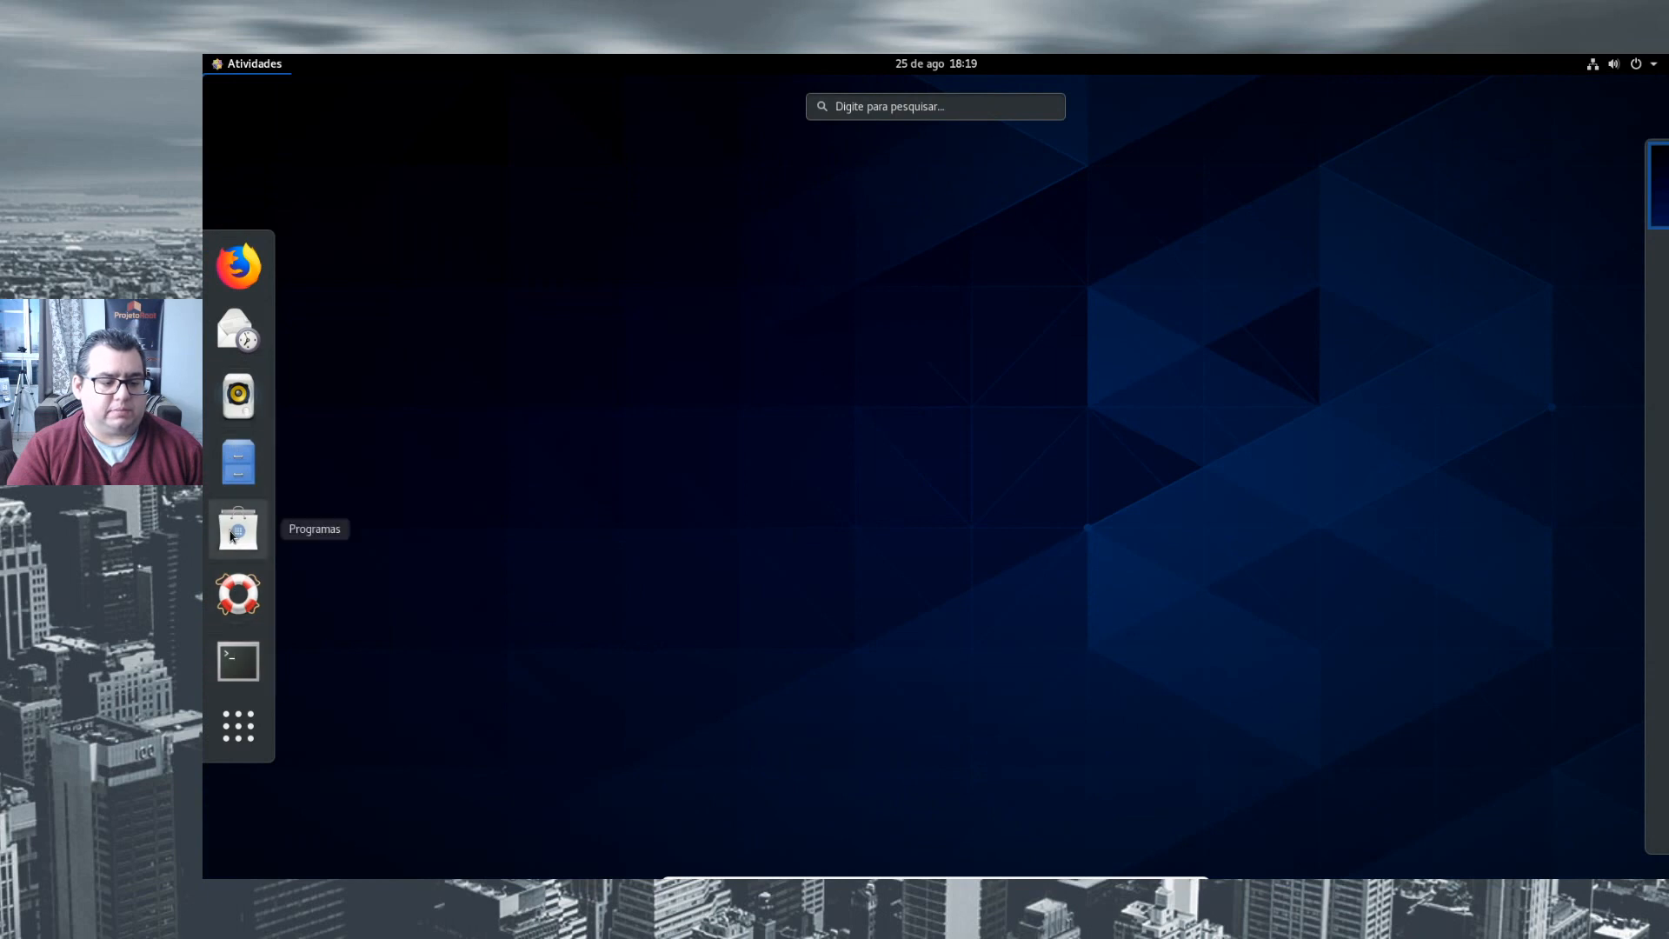
{"action": "left_click", "coordinate": [238, 462]}
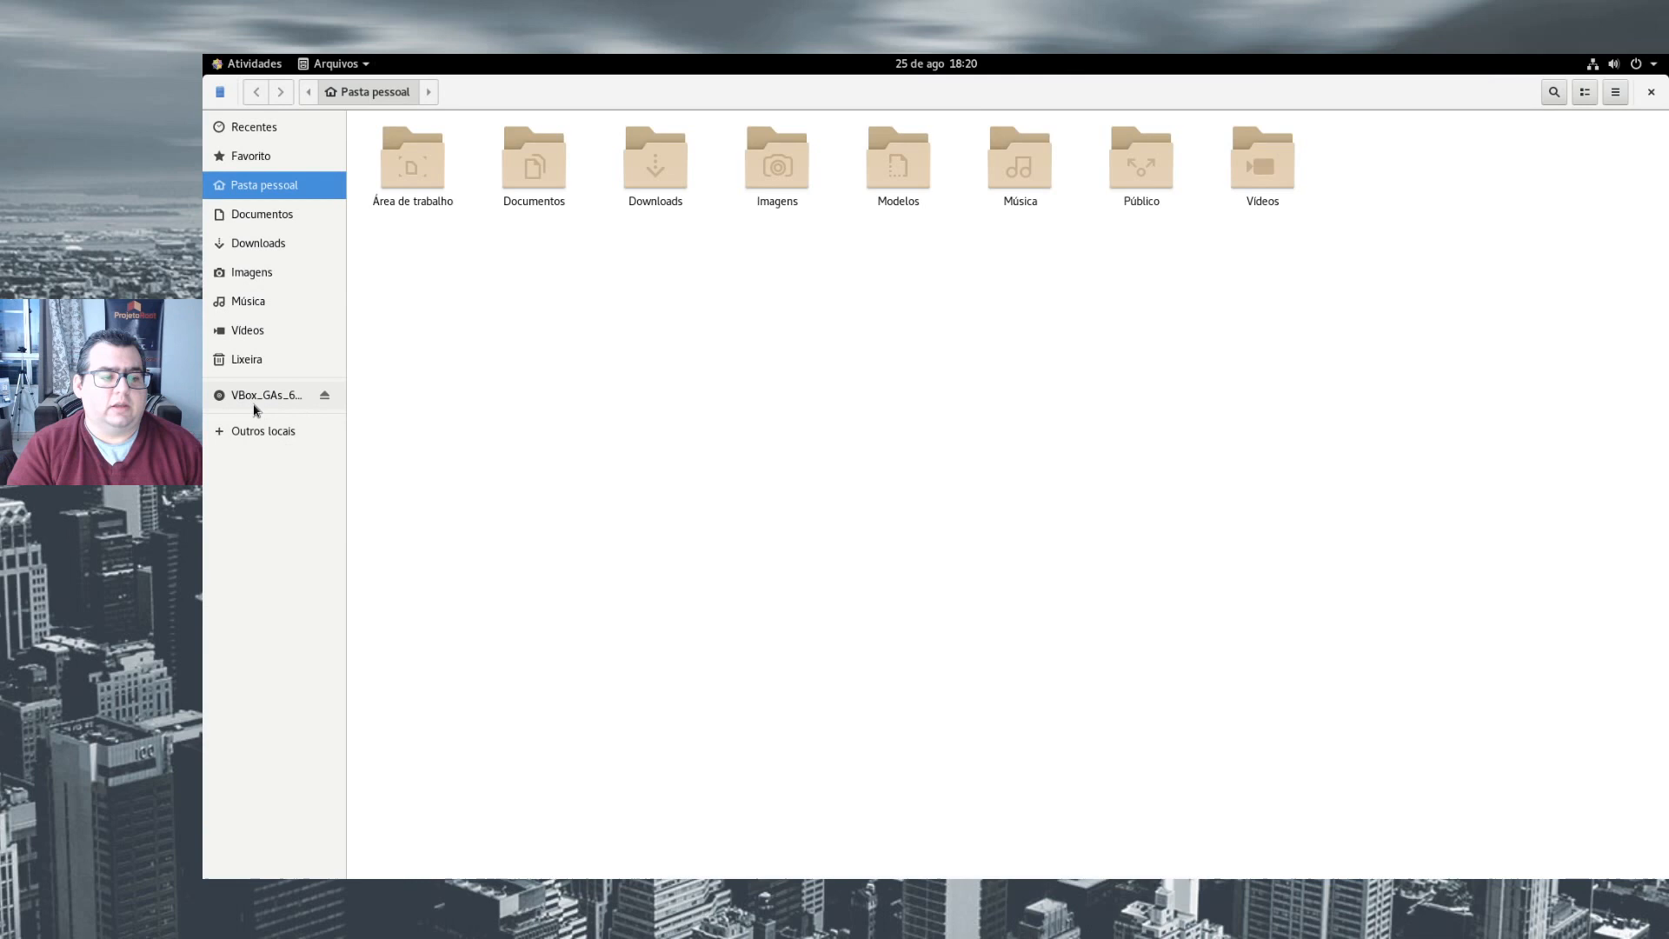
{"action": "left_click", "coordinate": [263, 401]}
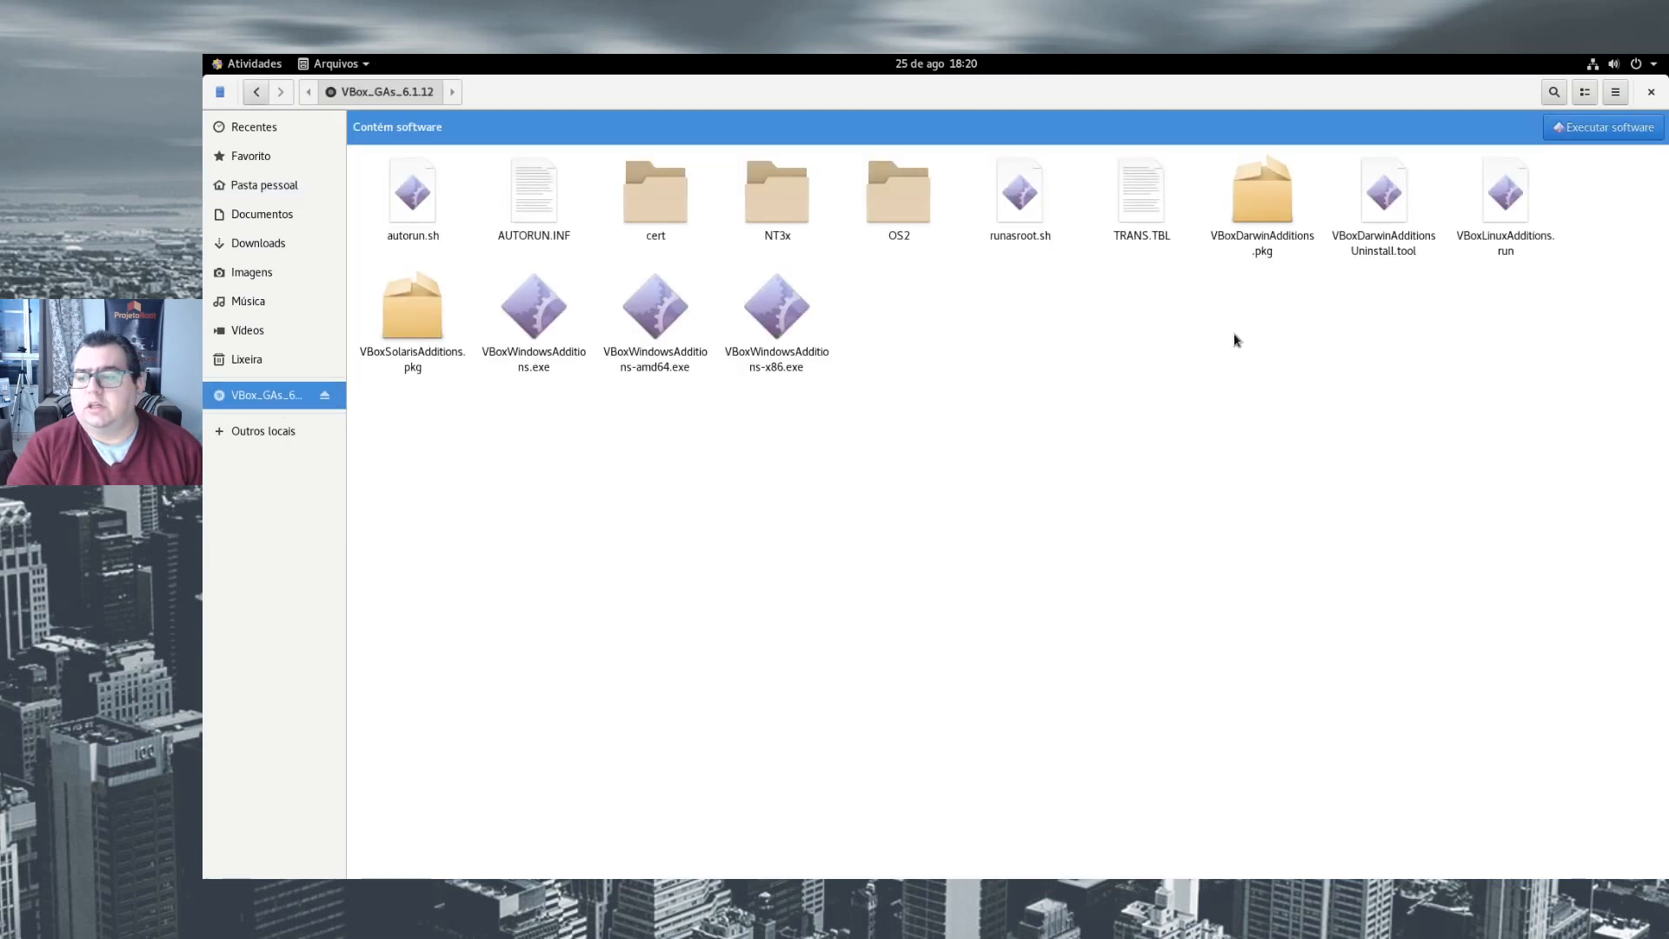
{"action": "left_click", "coordinate": [1502, 201]}
{"action": "left_click", "coordinate": [862, 440]}
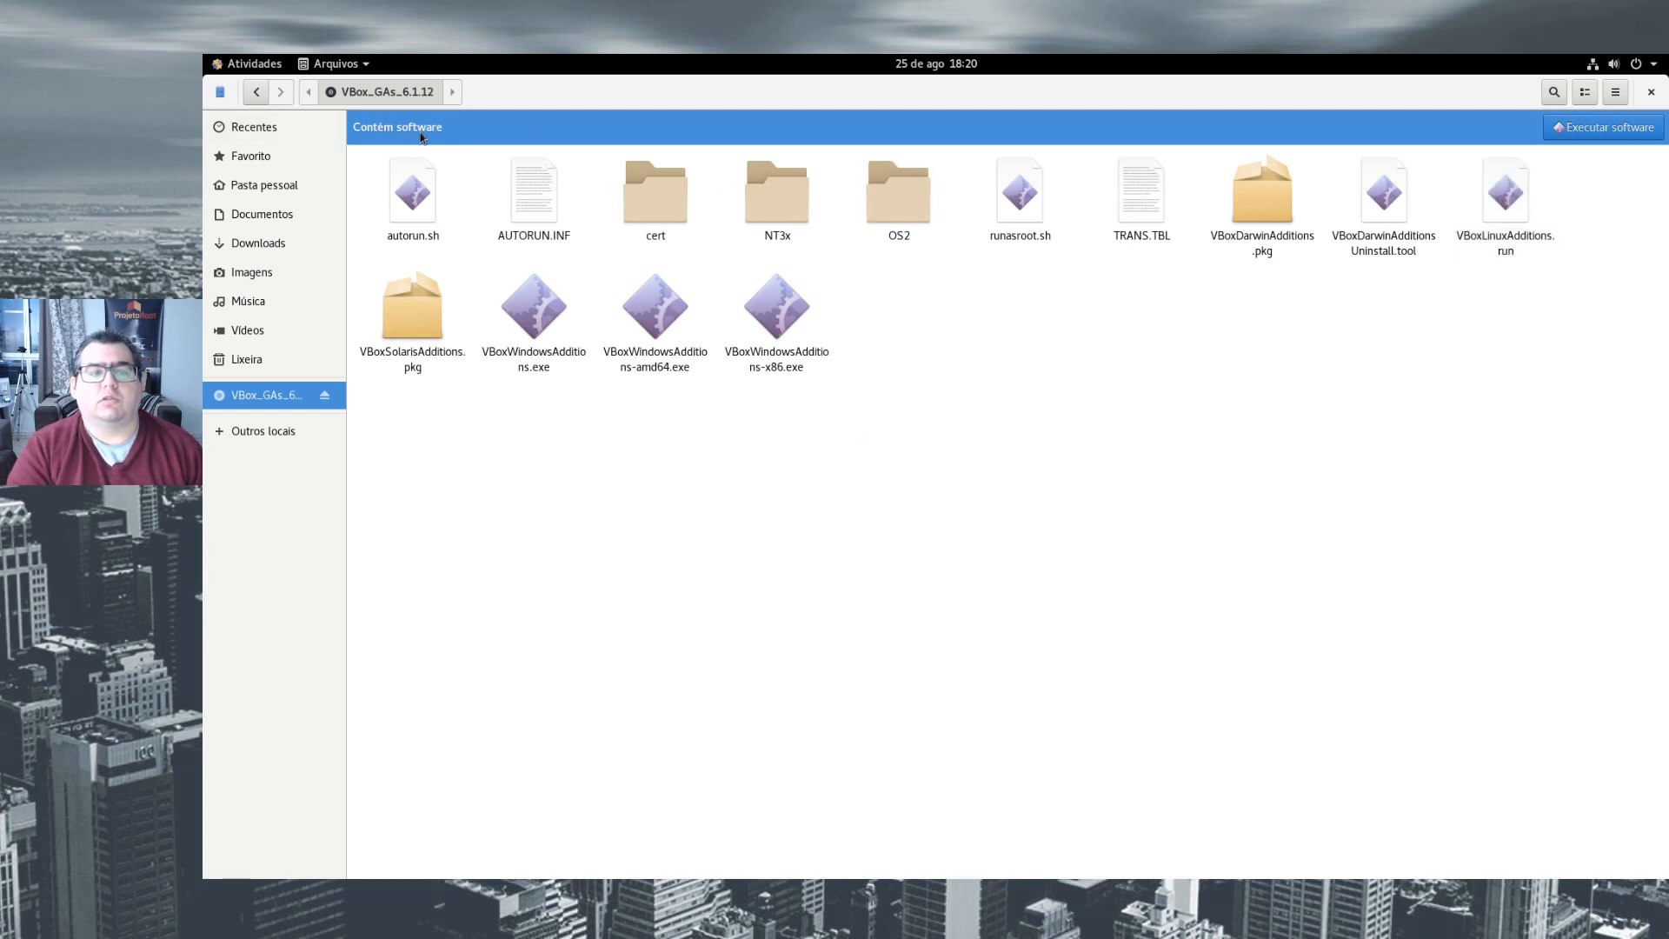
- Run the autostart software on the VBox_GAs_6.1.12 disc and authenticate with the administrator password
{"action": "left_click", "coordinate": [1612, 130]}
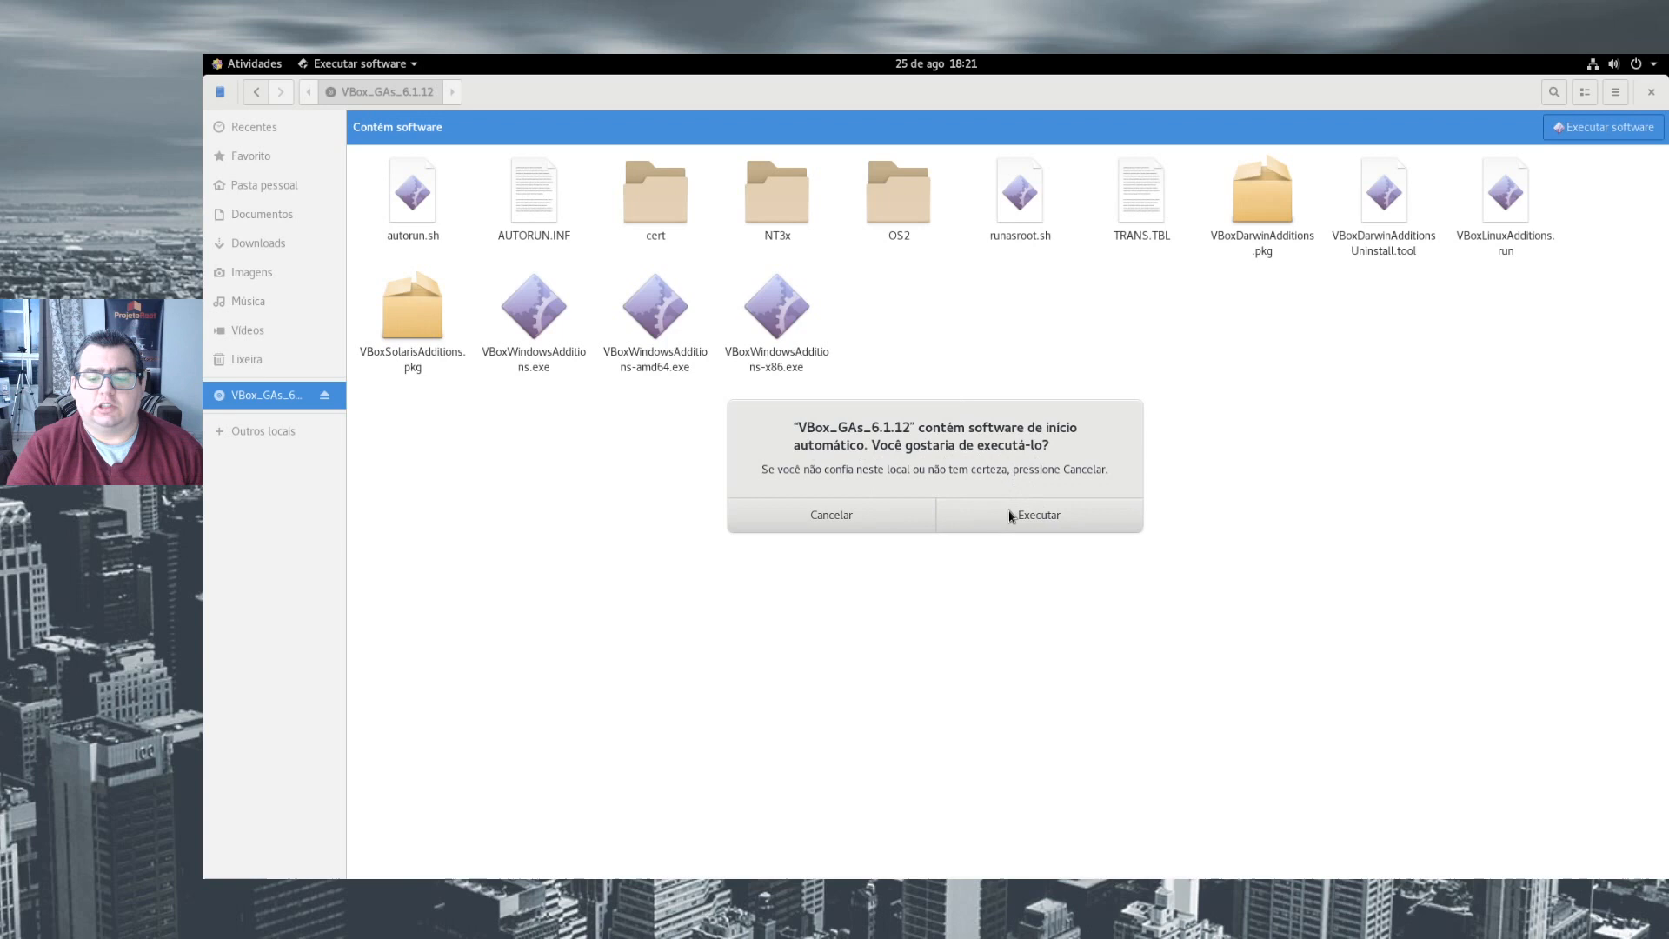
{"action": "left_click", "coordinate": [1012, 516]}
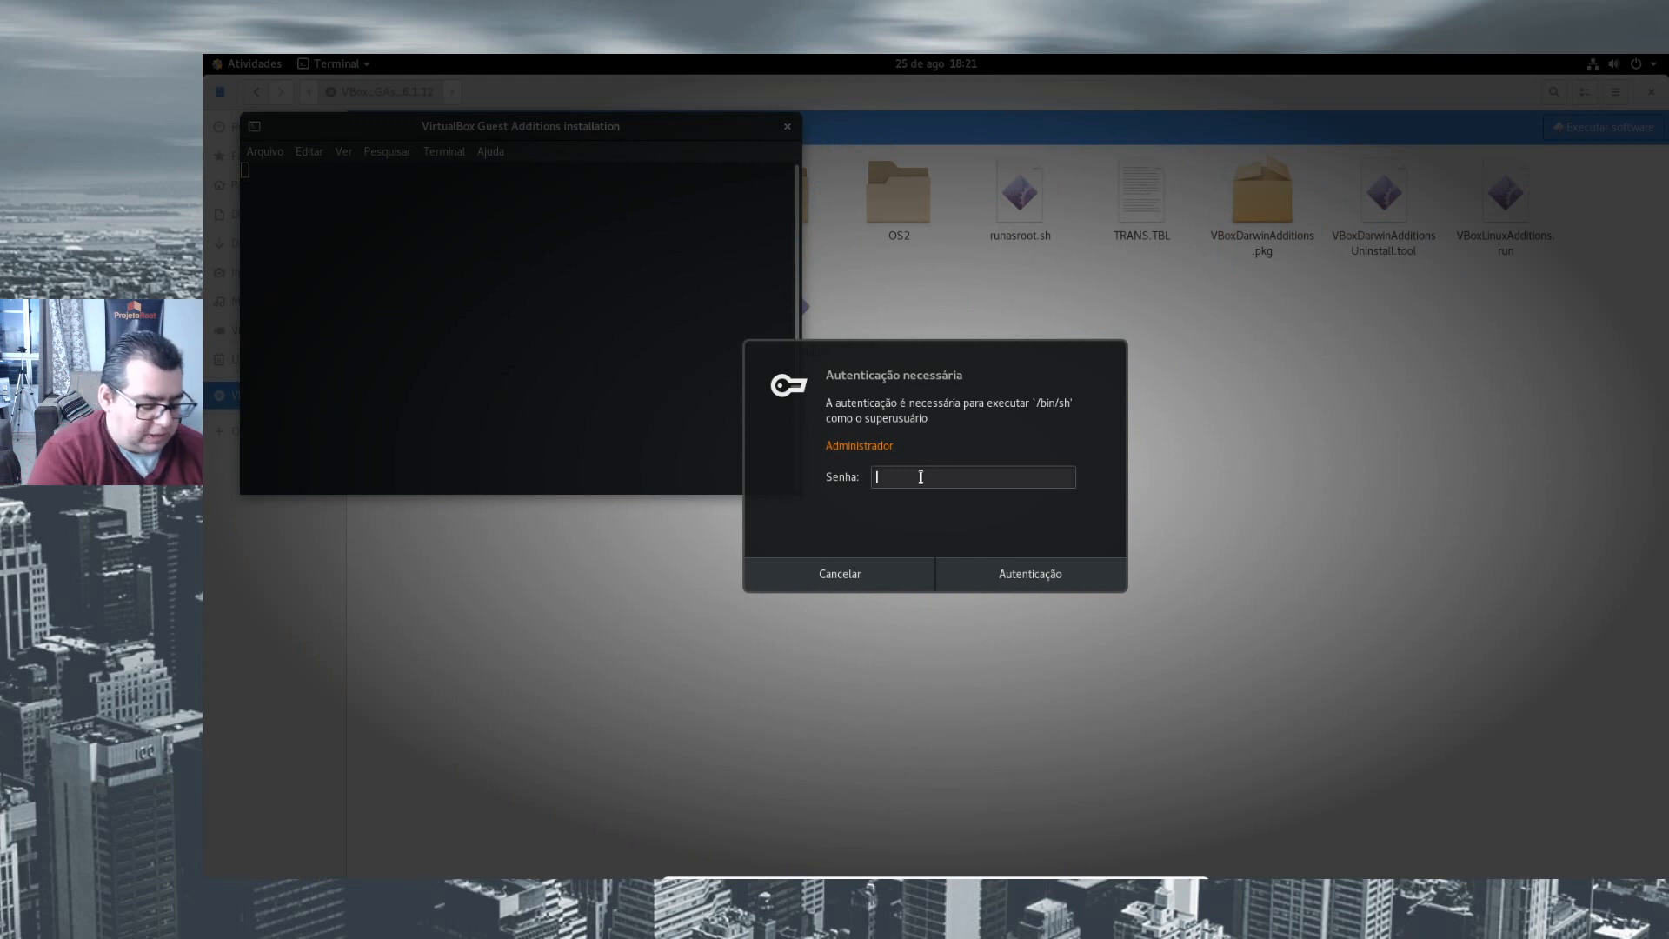
{"action": "type", "text": "•••••••"}
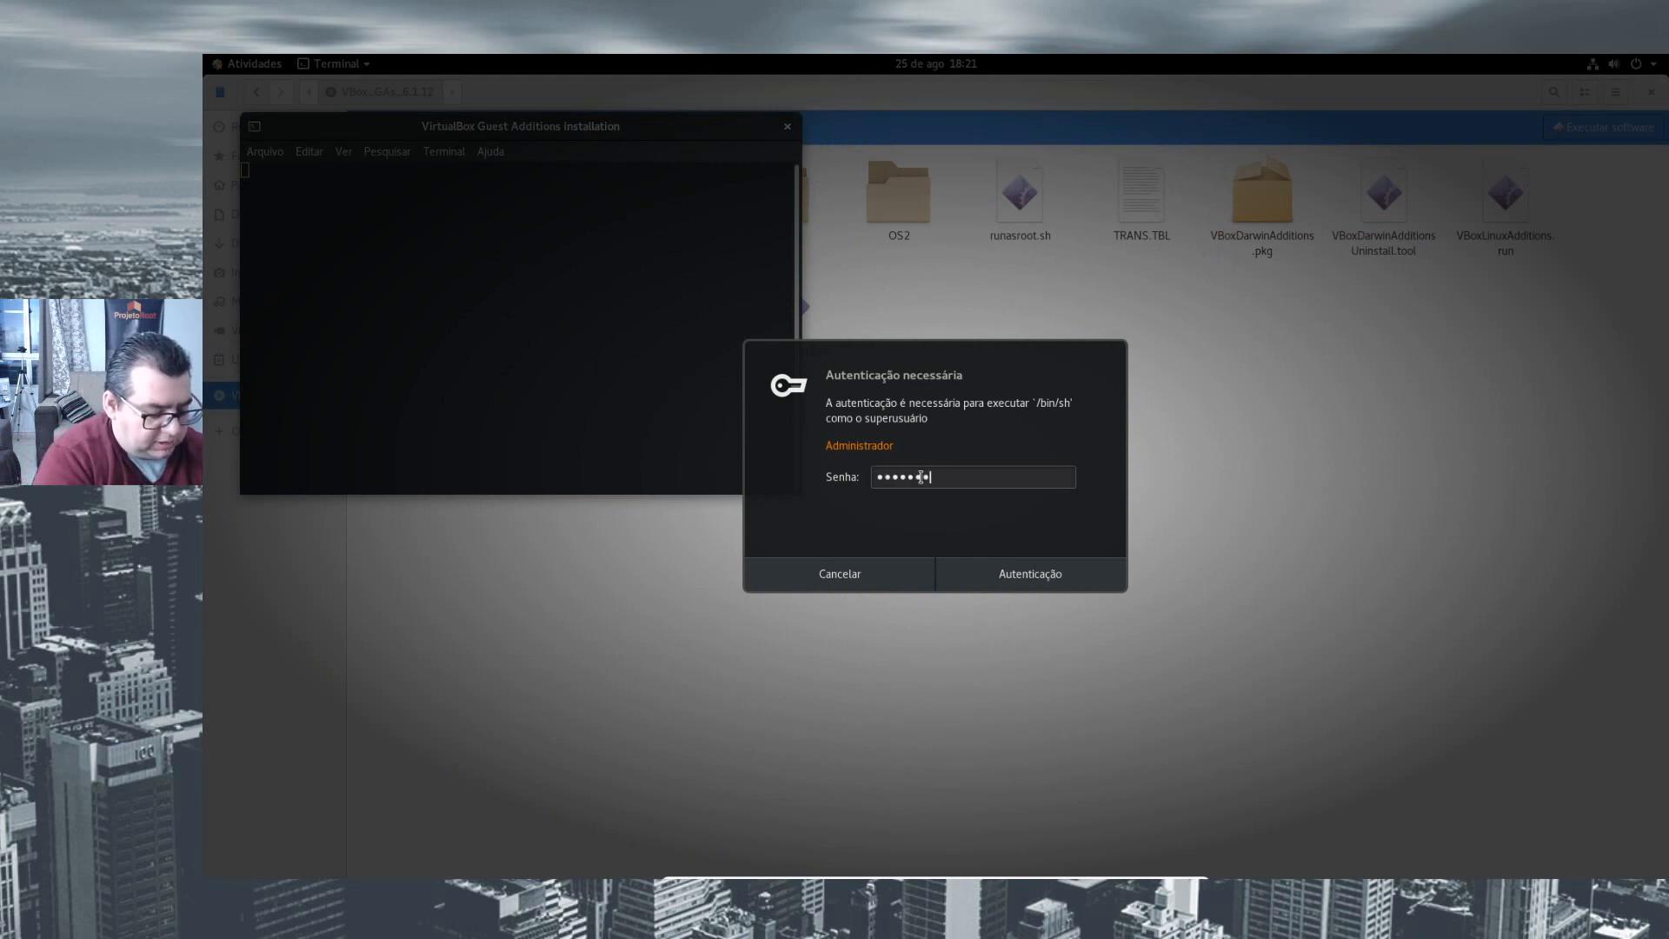
{"action": "key", "text": "Return"}
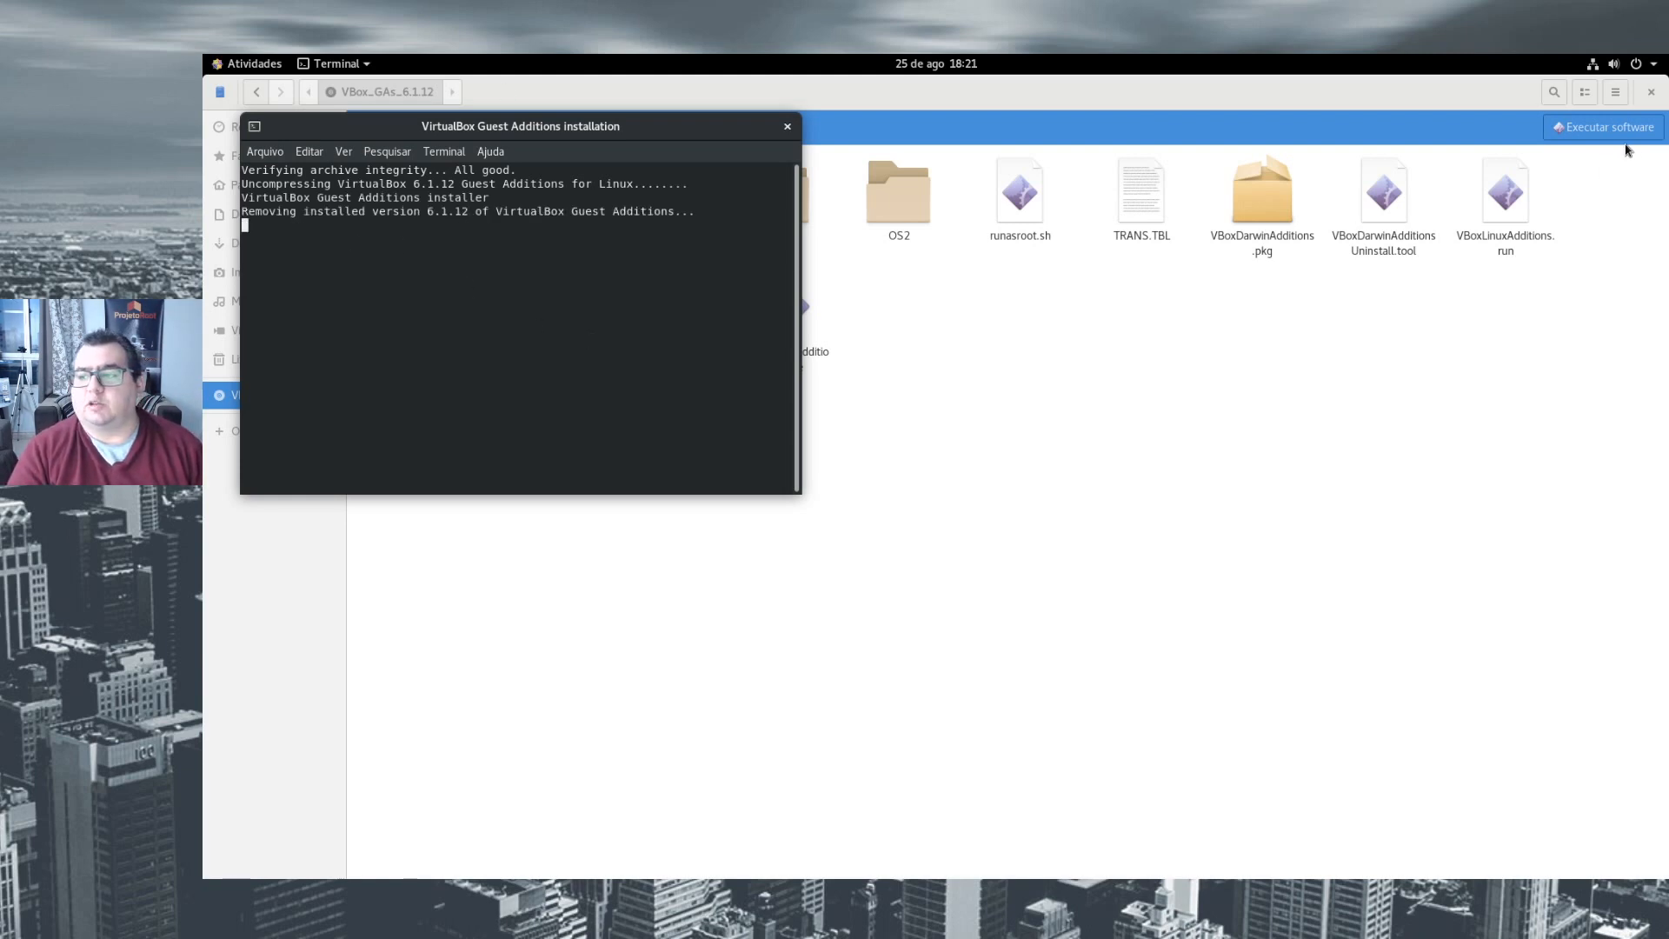
- Enlarge the Guest Additions installation window, highlight the restart notice in its output and close the finished installer
{"action": "left_click_drag", "start_coordinate": [606, 123], "coordinate": [1226, 285]}
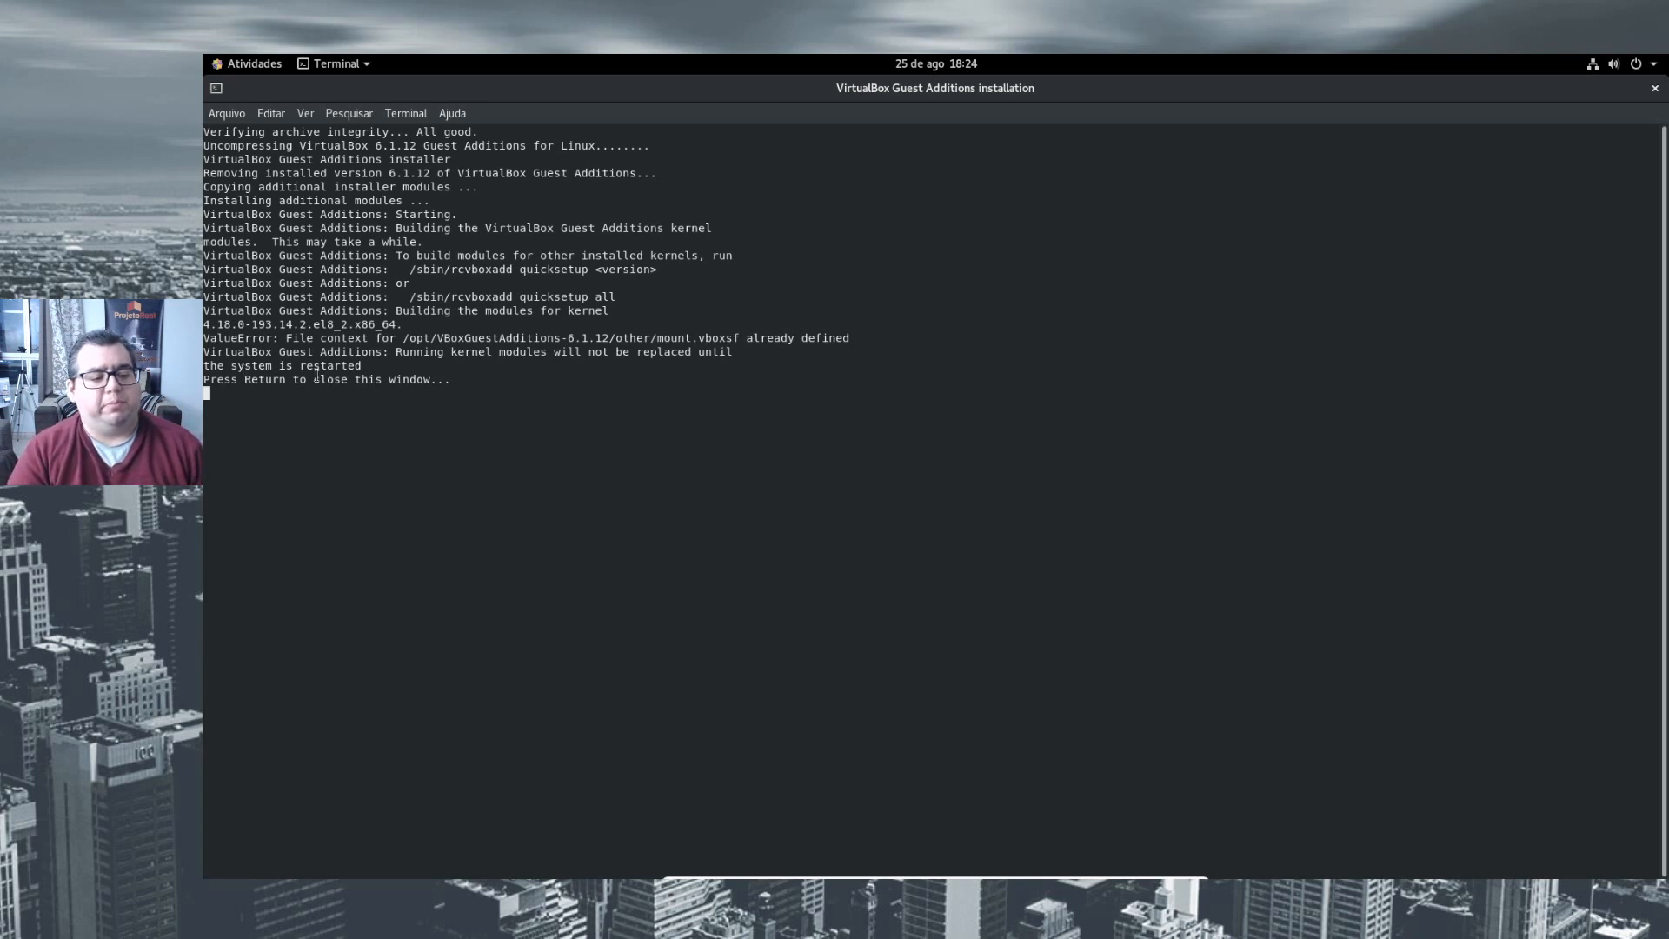
{"action": "triple_click", "coordinate": [253, 365]}
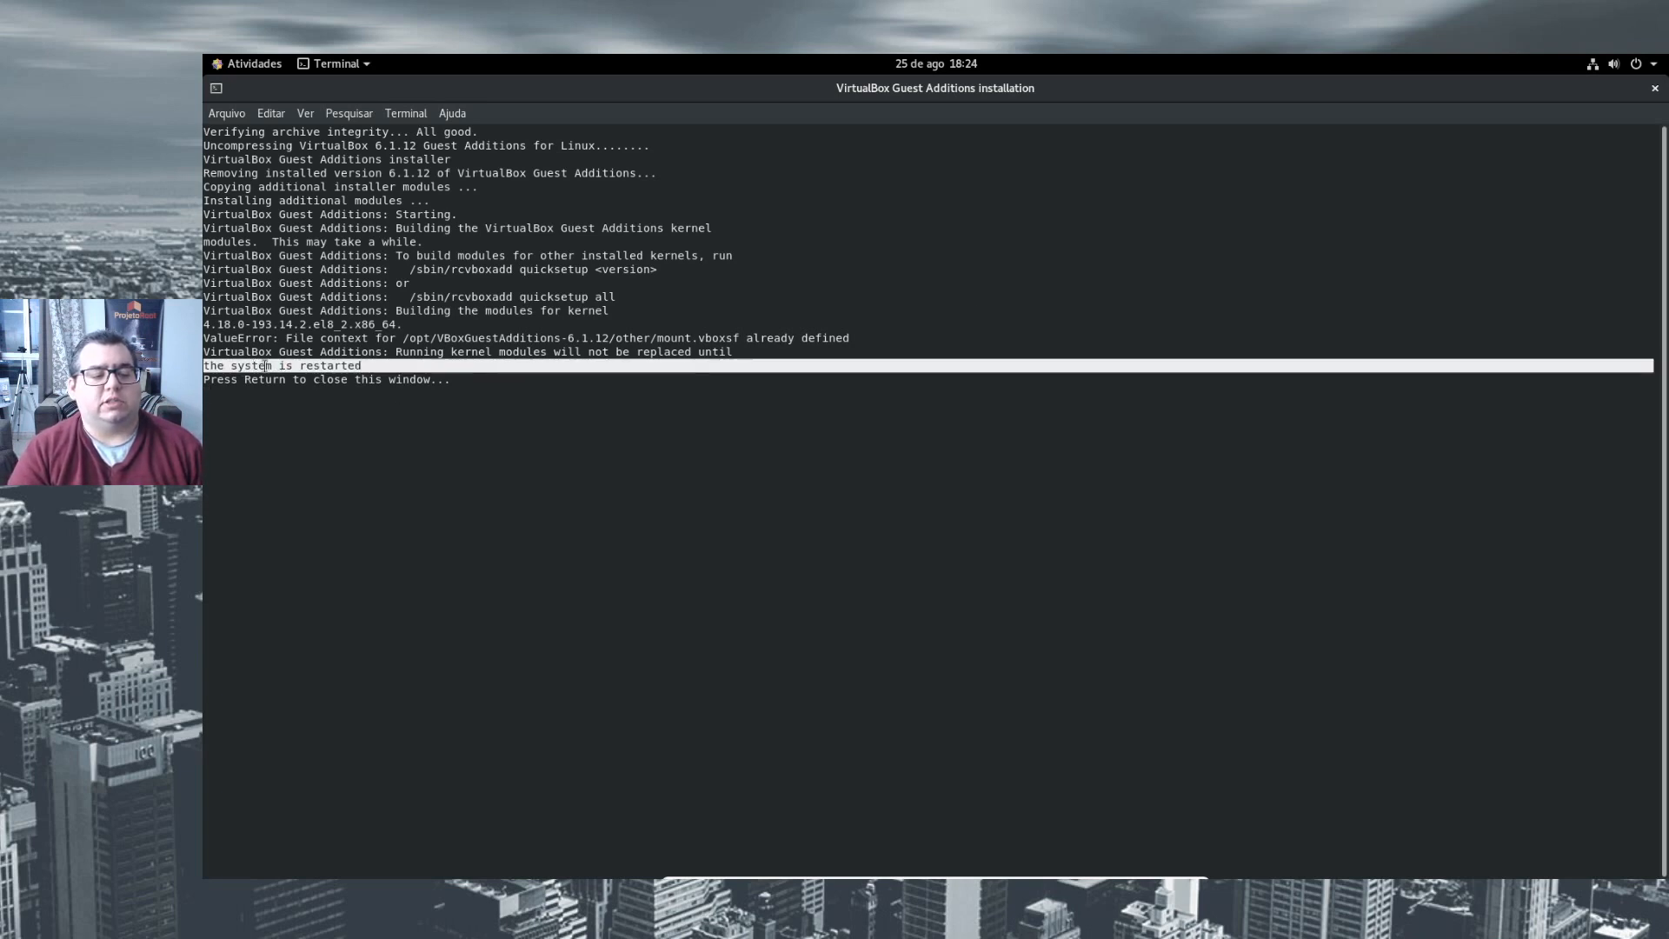
{"action": "left_click", "coordinate": [425, 421]}
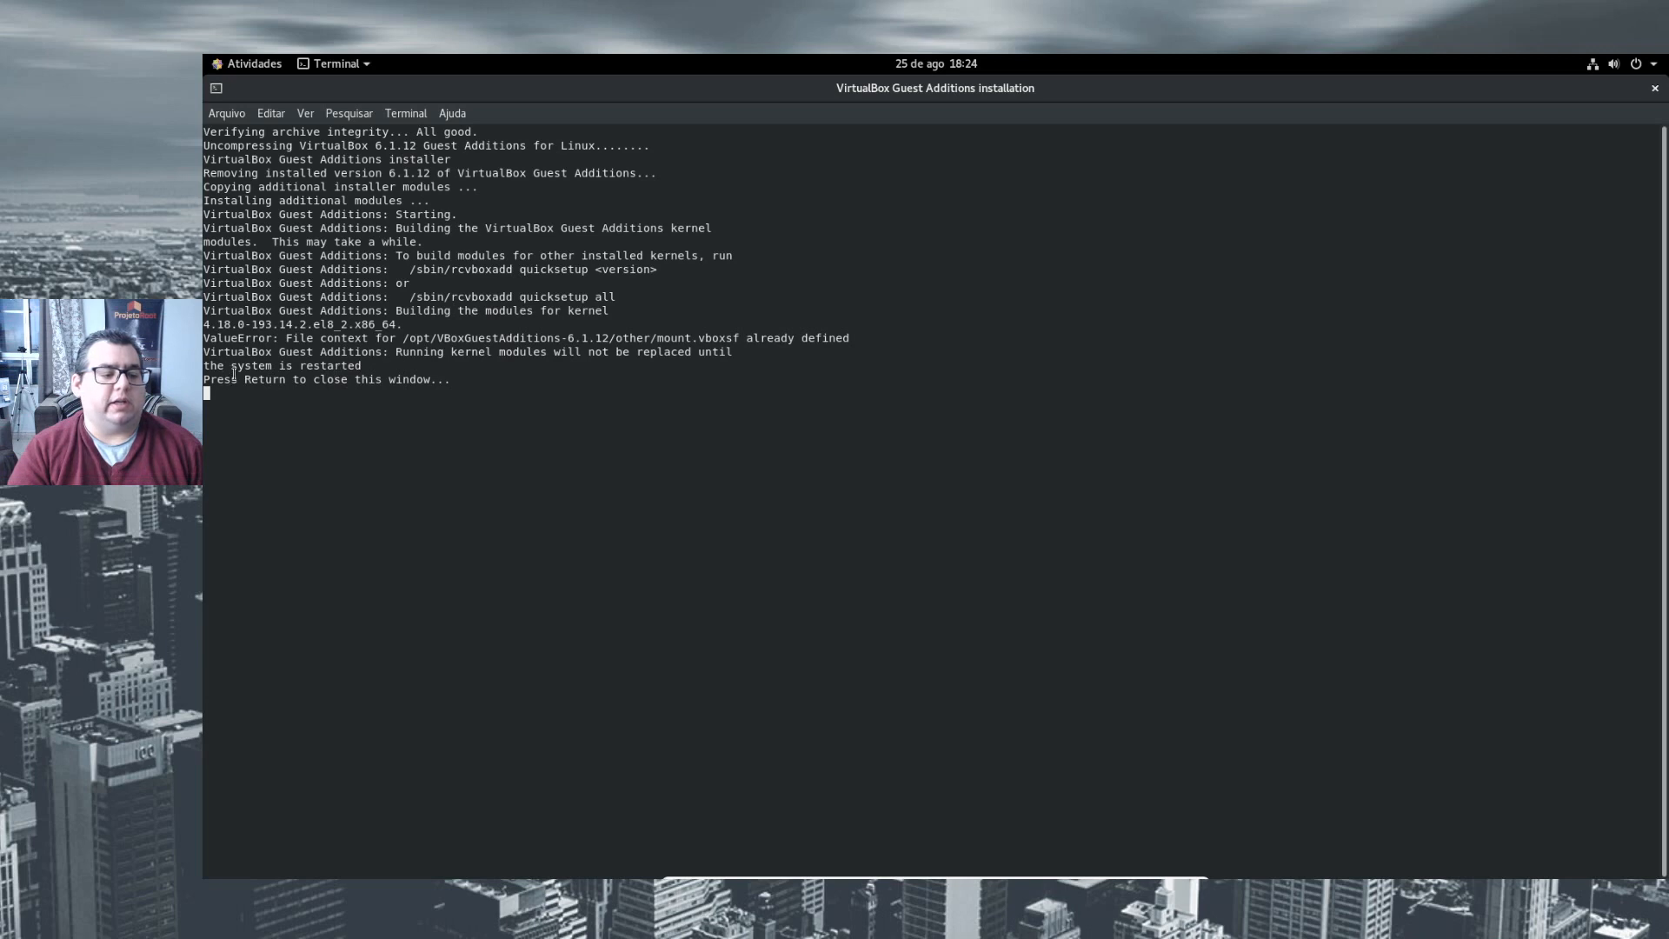
{"action": "key", "text": "Return"}
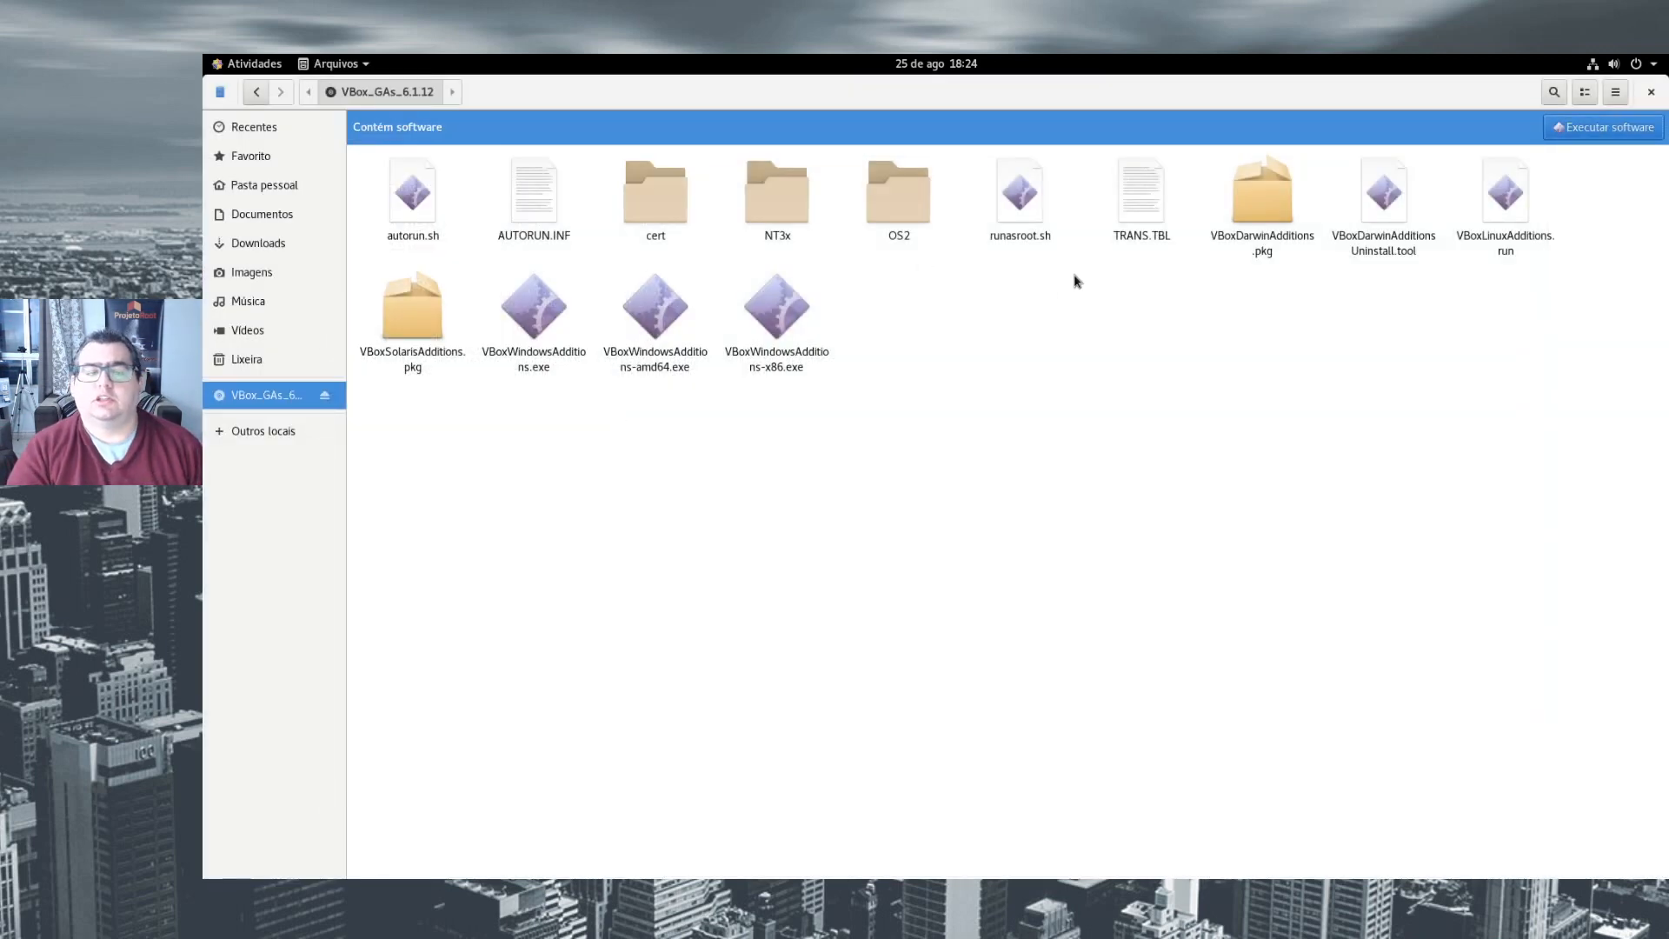
- Close the file manager and shut down the CentOS virtual machine
{"action": "left_click", "coordinate": [1650, 91]}
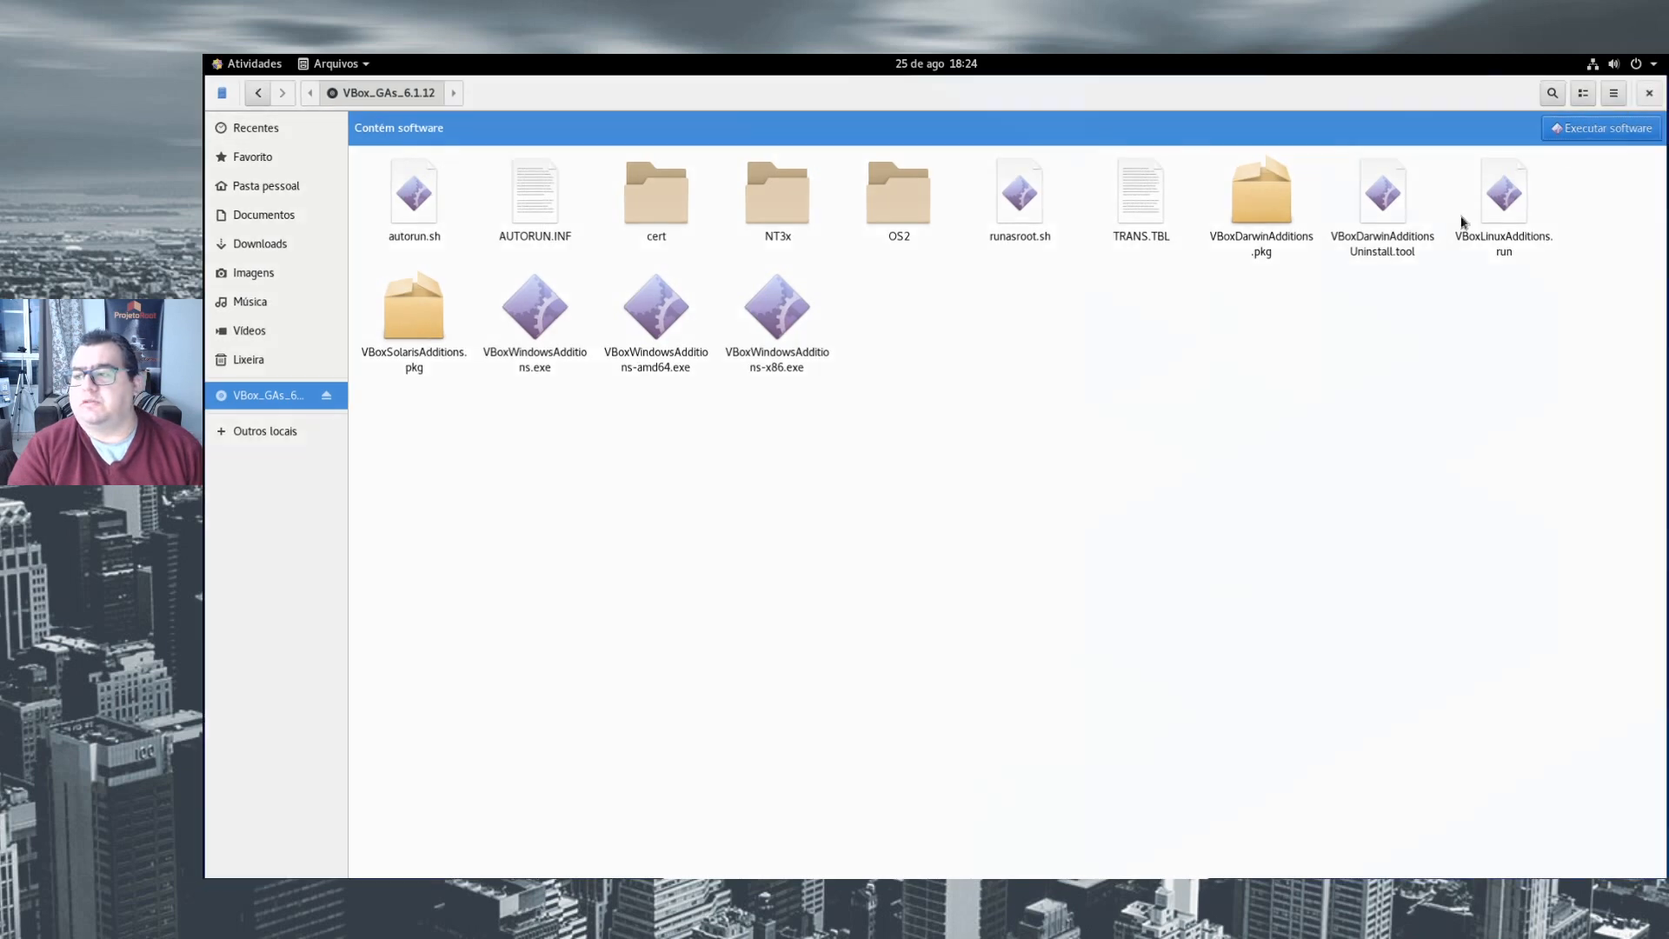
{"action": "left_click", "coordinate": [281, 63]}
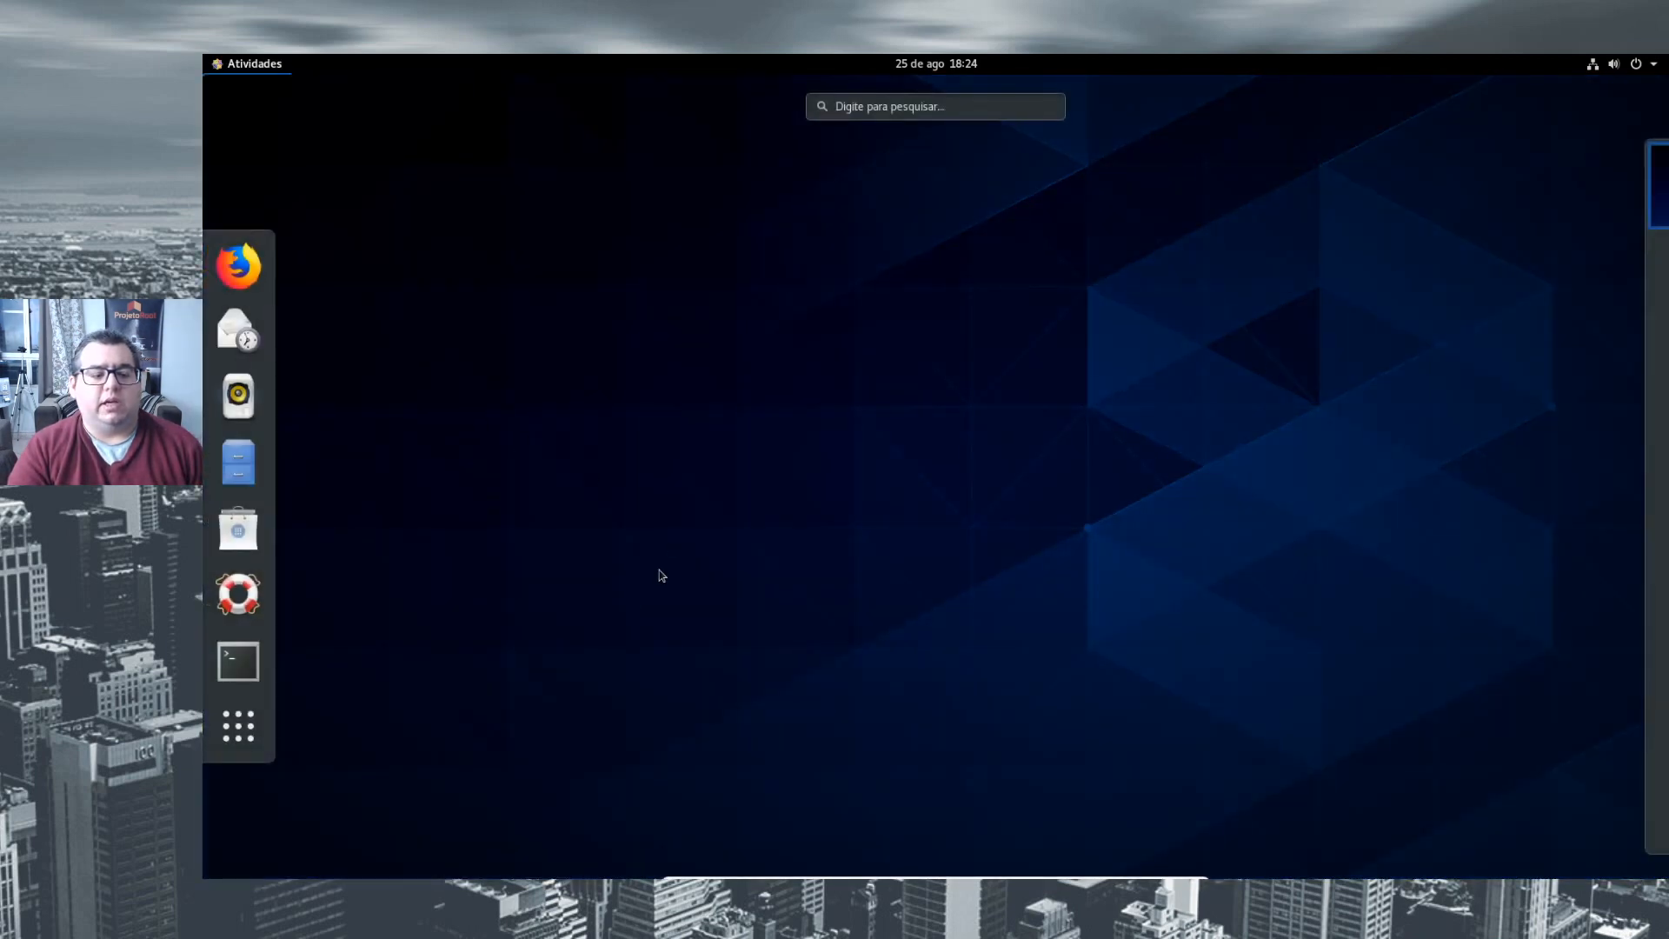
{"action": "left_click", "coordinate": [847, 382]}
{"action": "left_click", "coordinate": [1650, 67]}
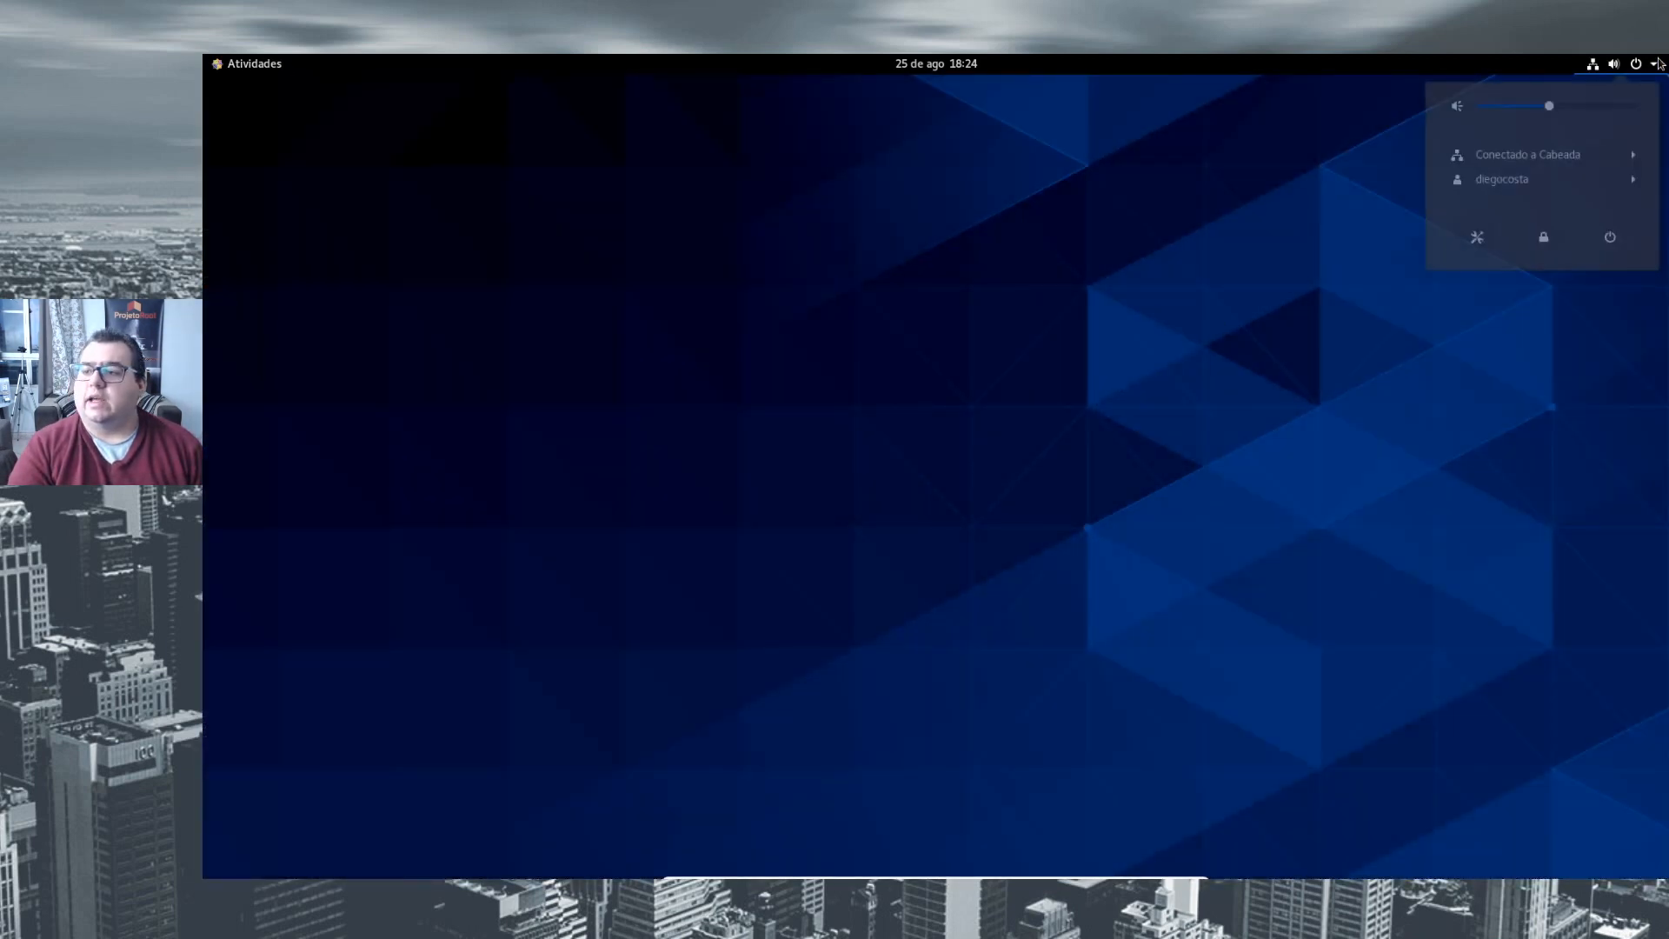
{"action": "left_click", "coordinate": [1609, 243]}
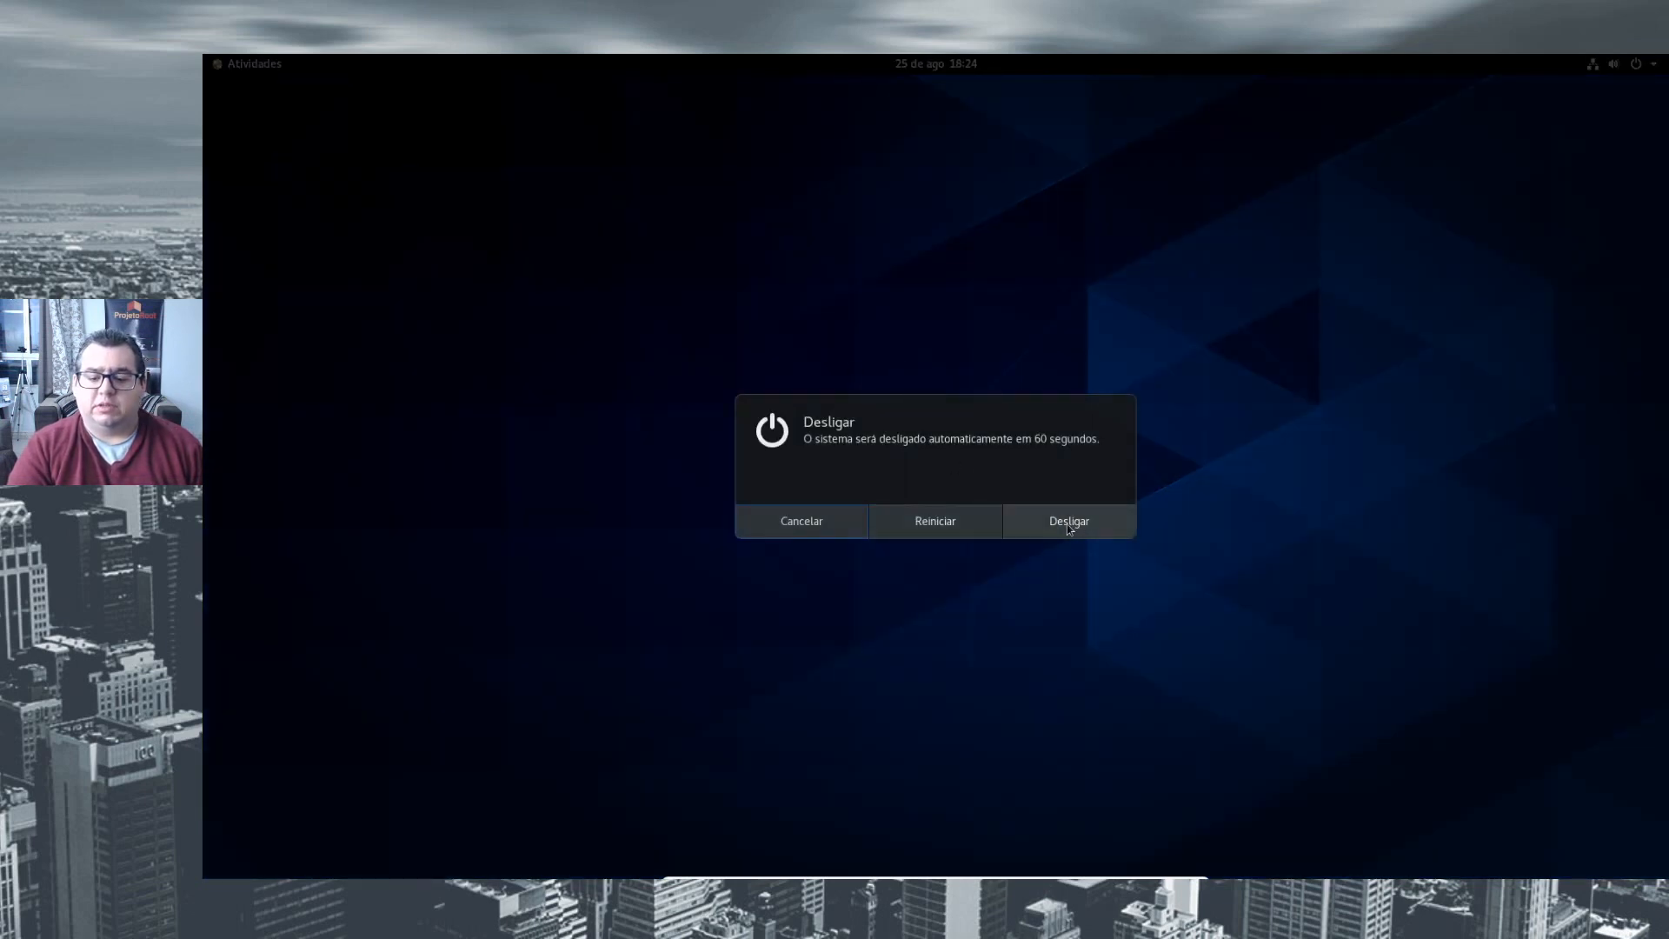
{"action": "left_click", "coordinate": [1068, 521]}
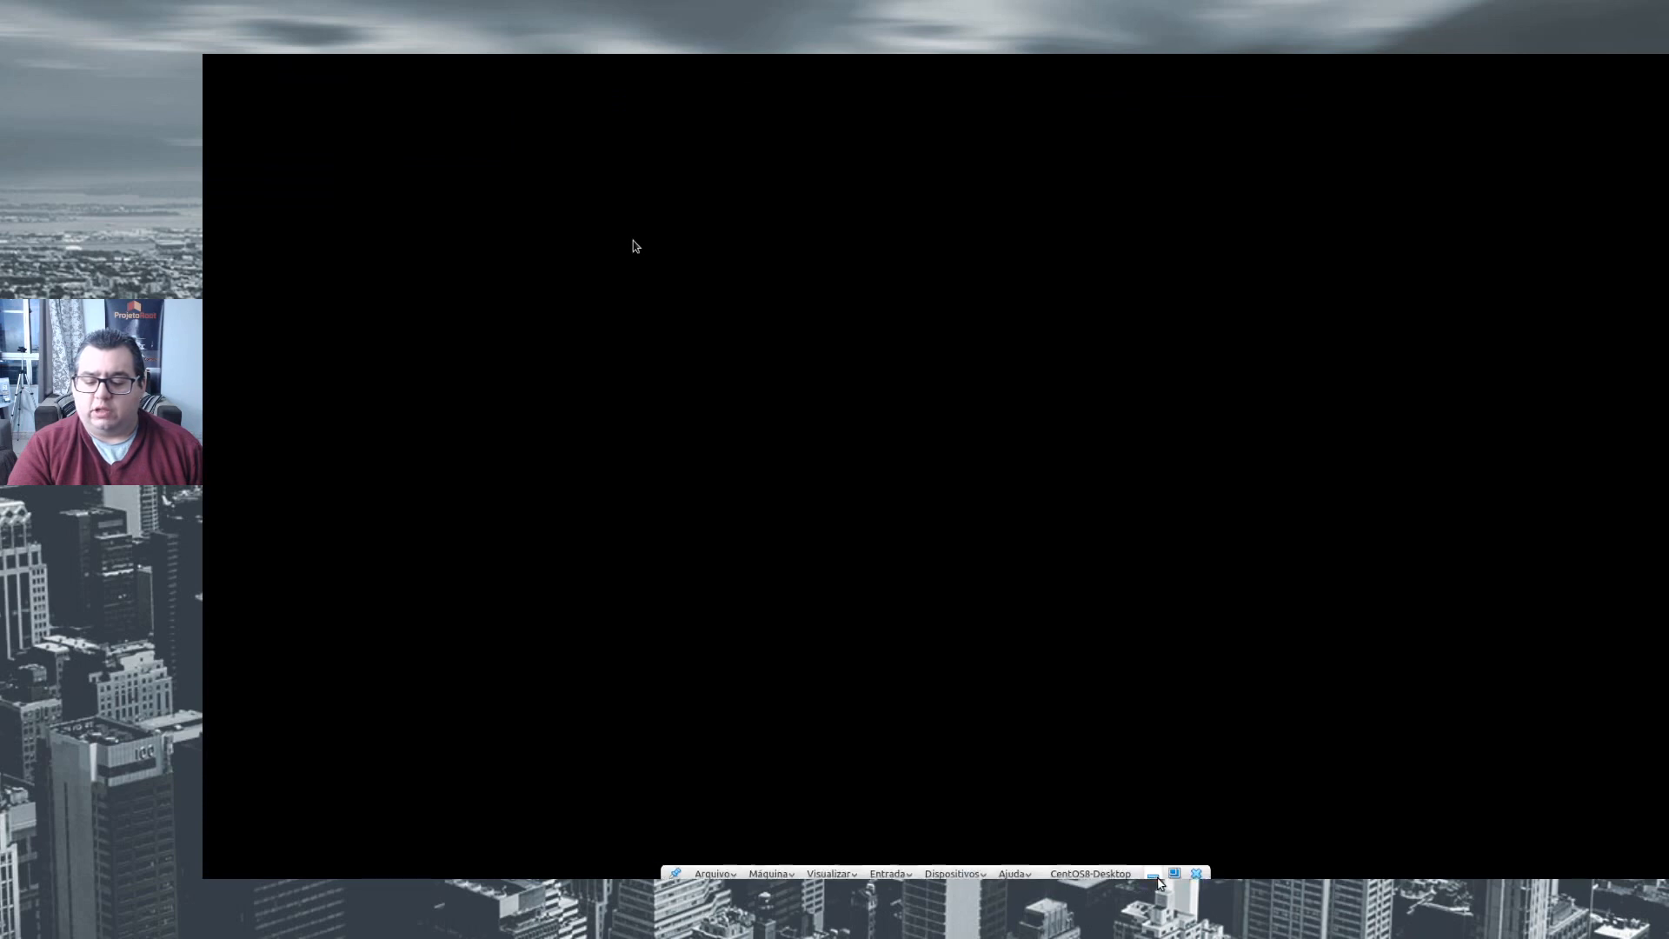
- Switch the CentOS8-Desktop virtual machine from full-screen to windowed view
{"action": "left_click", "coordinate": [1173, 872]}
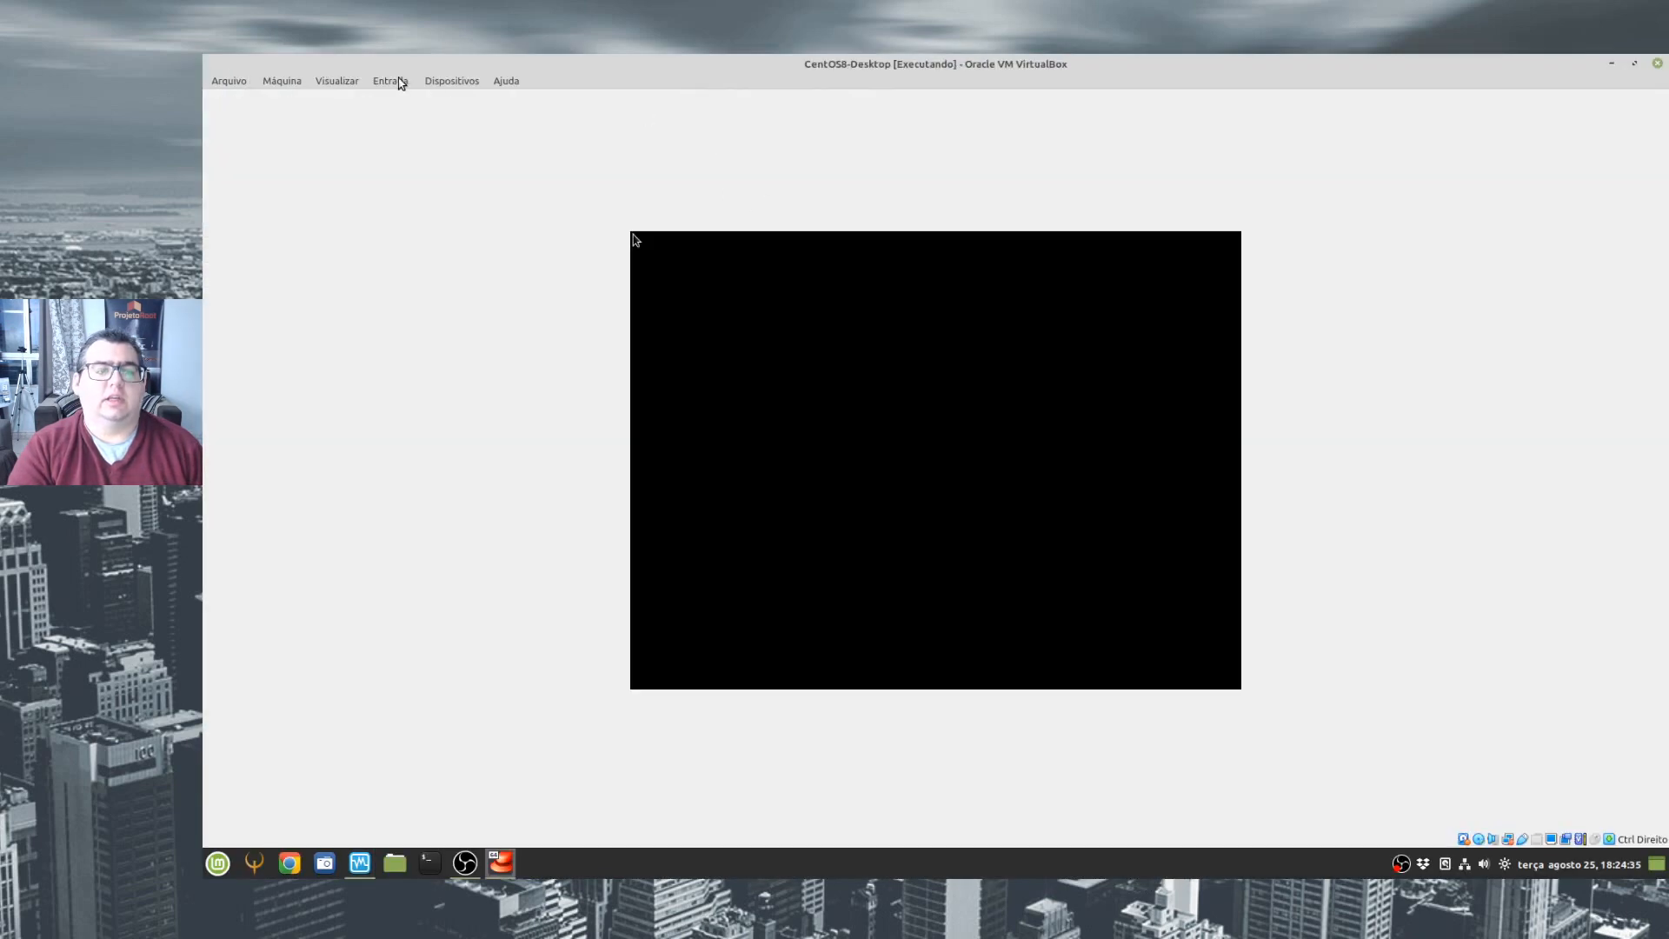
{"action": "left_click", "coordinate": [443, 81]}
{"action": "mouse_move", "coordinate": [630, 108]}
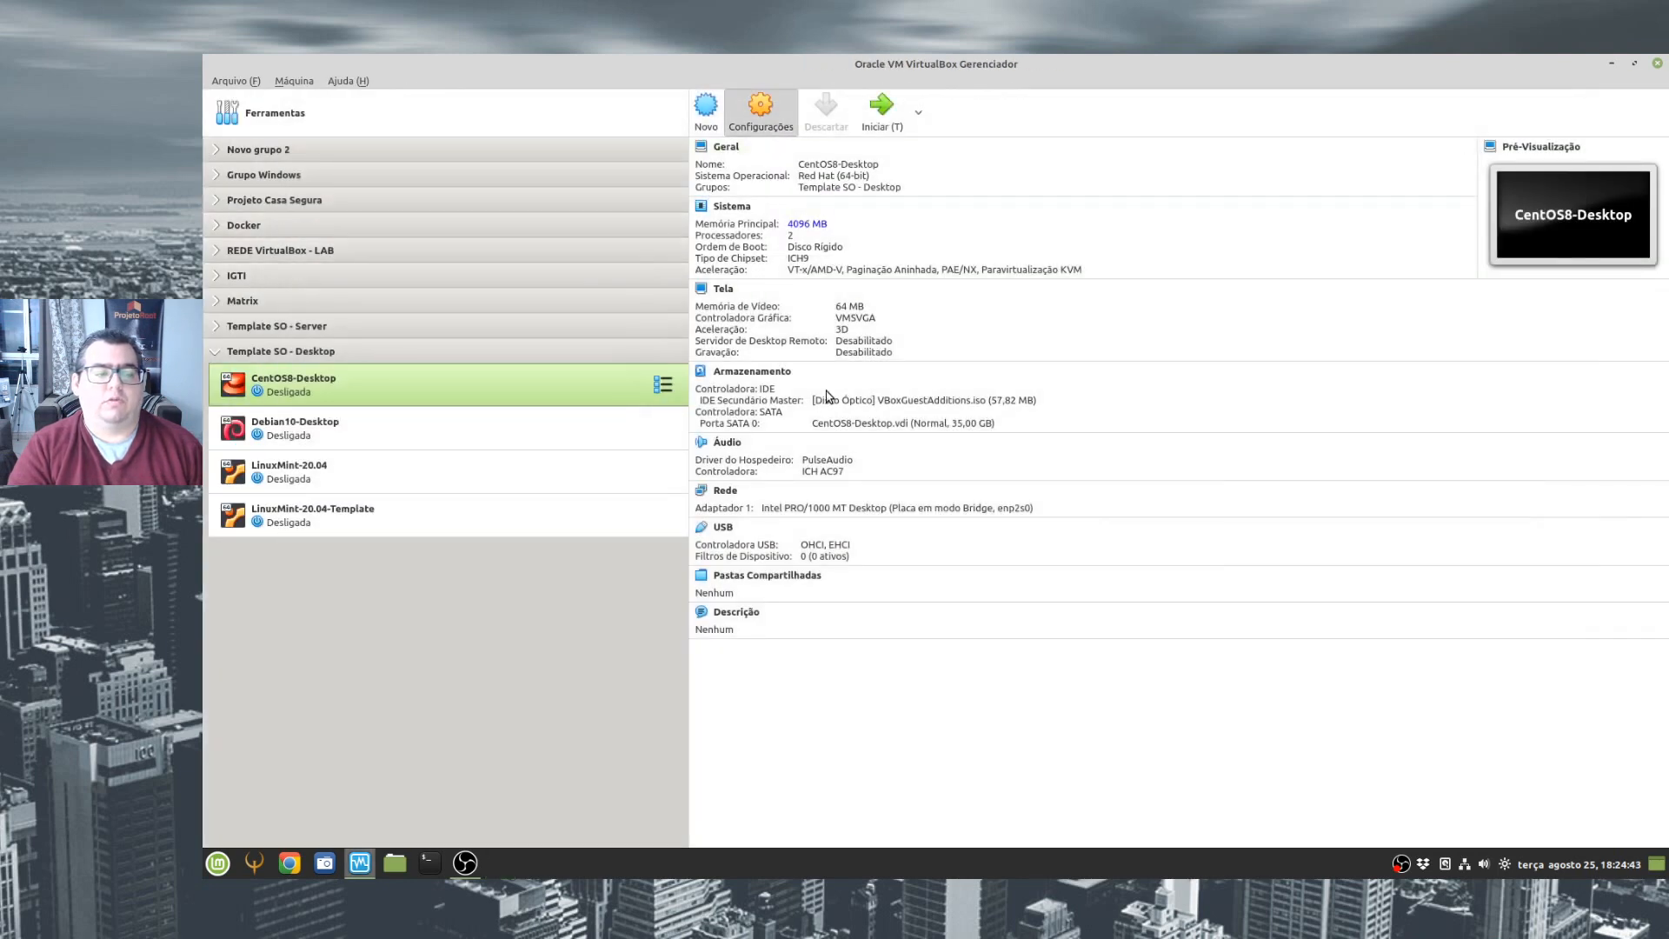
- Remove the IDE controller holding VBoxGuestAdditions.iso from the CentOS8-Desktop storage settings and save the configuration
{"action": "key", "text": "ctrl+s"}
{"action": "left_click", "coordinate": [622, 336]}
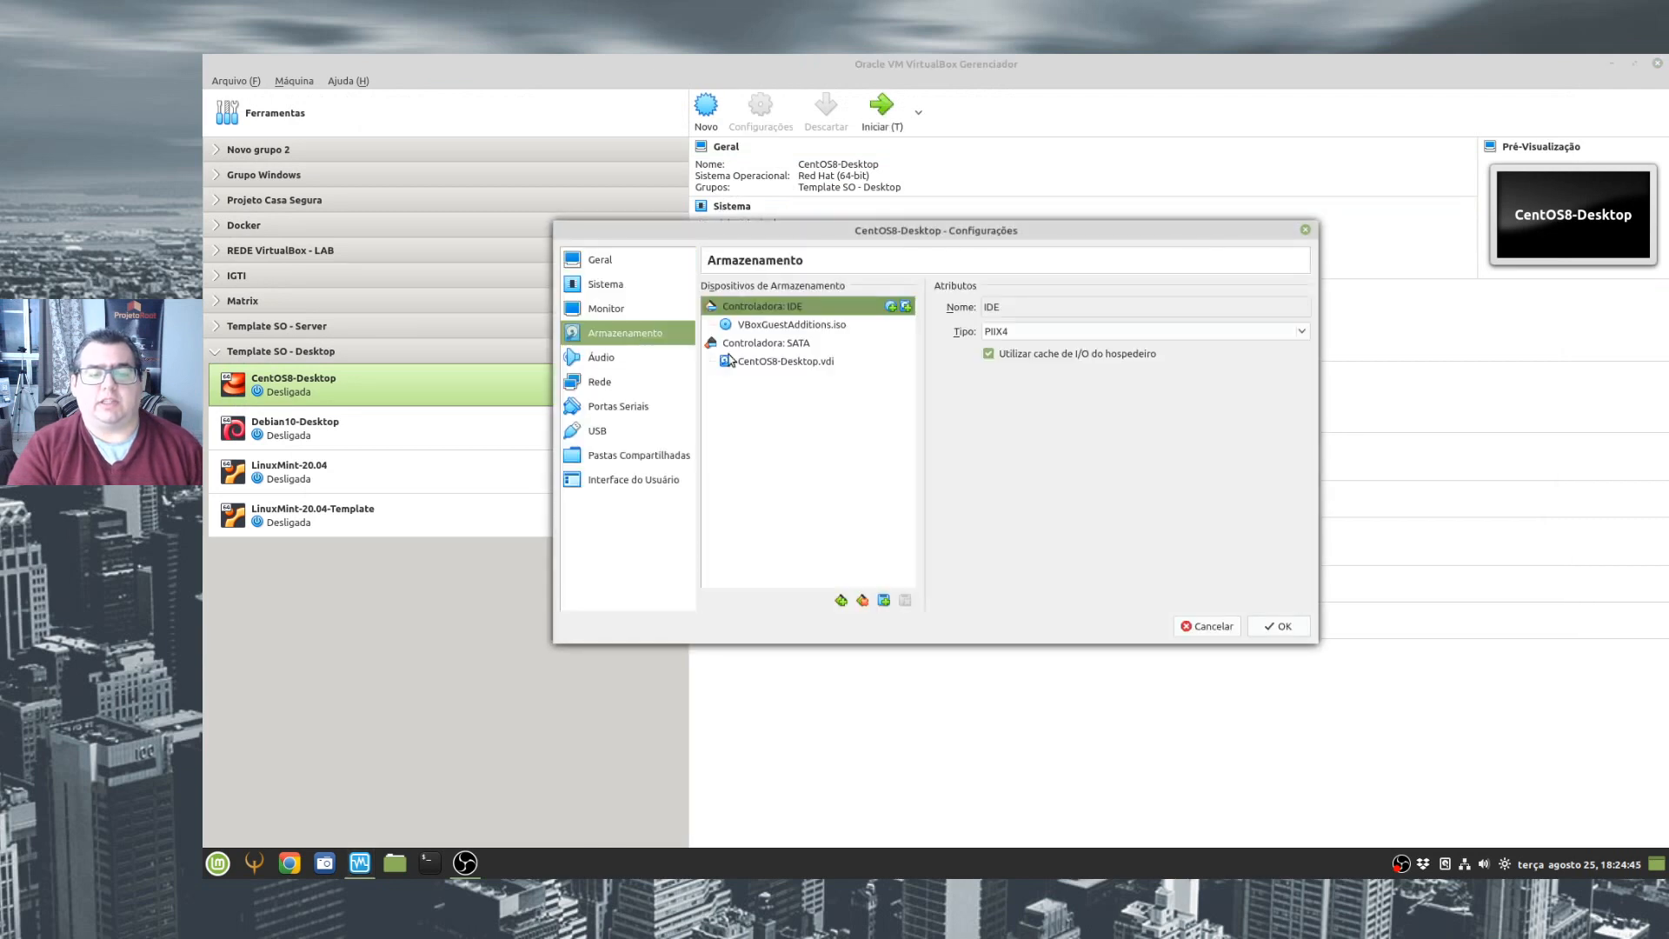
{"action": "left_click", "coordinate": [884, 603]}
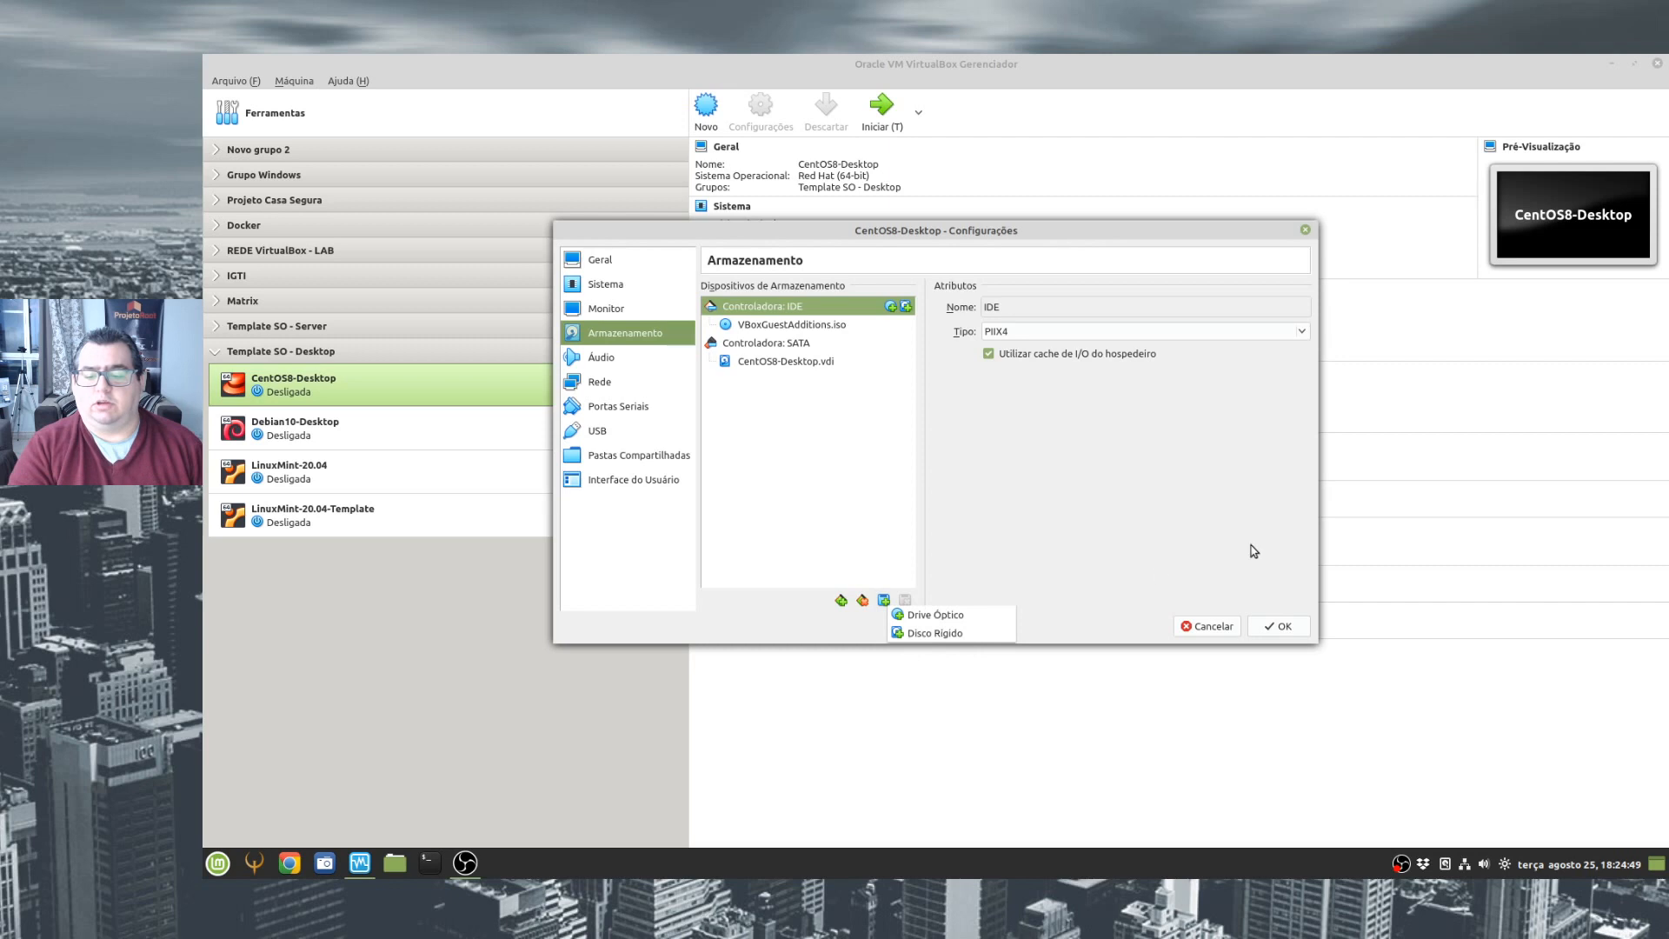
{"action": "left_click", "coordinate": [997, 587]}
{"action": "left_click", "coordinate": [862, 600]}
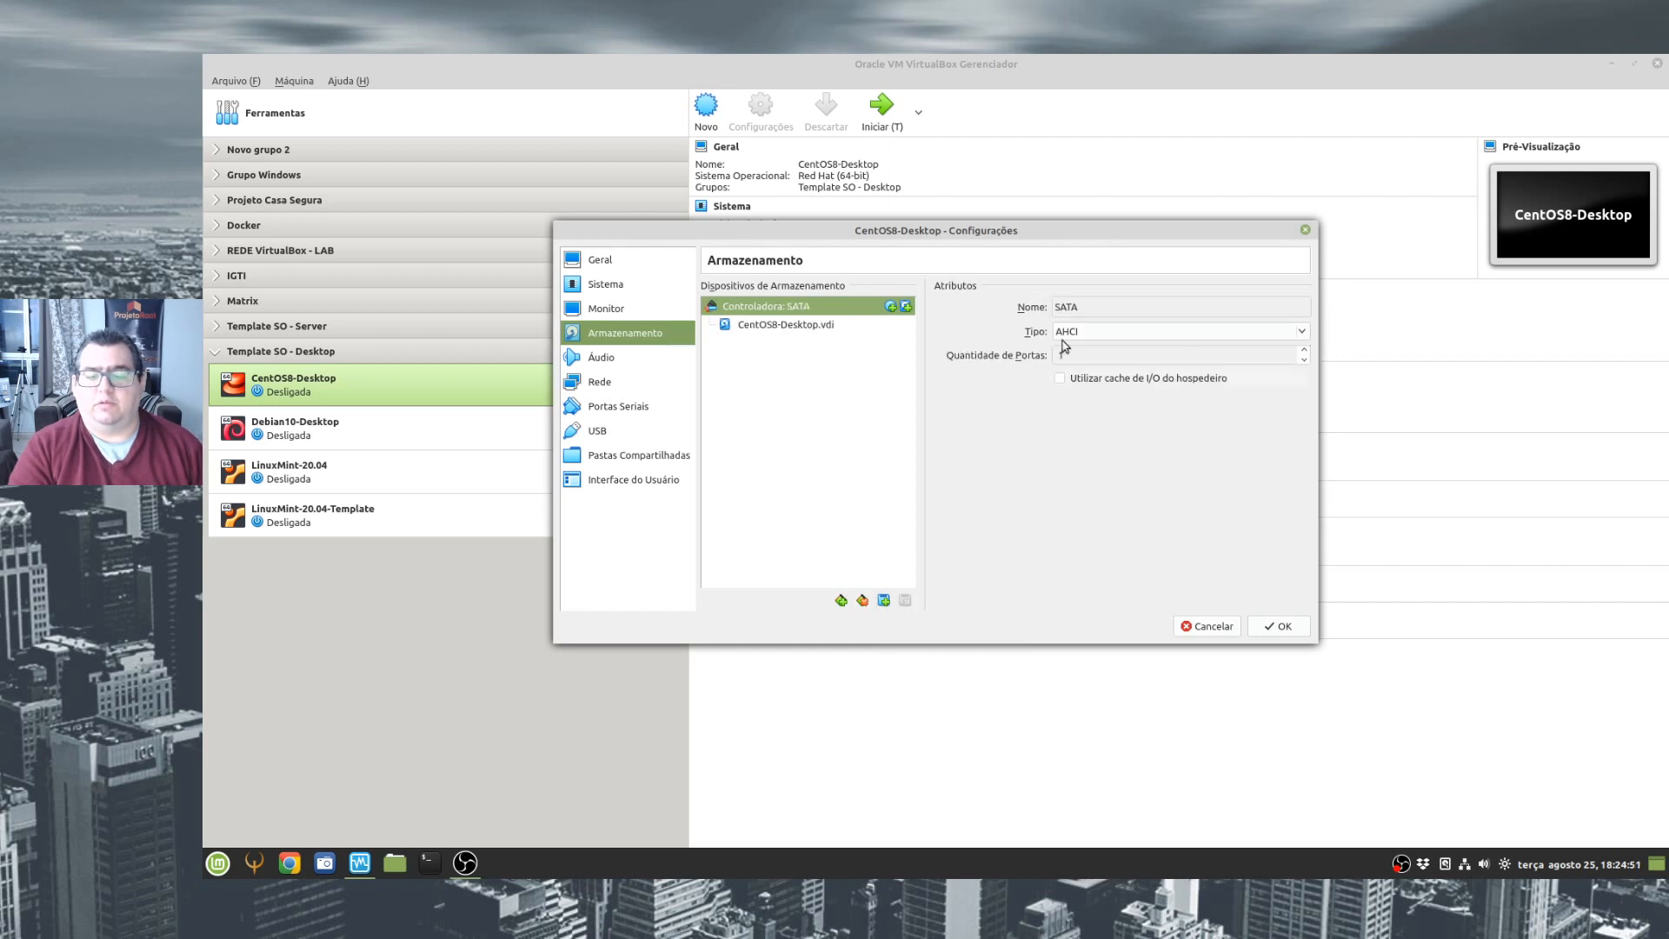
{"action": "left_click", "coordinate": [1295, 631]}
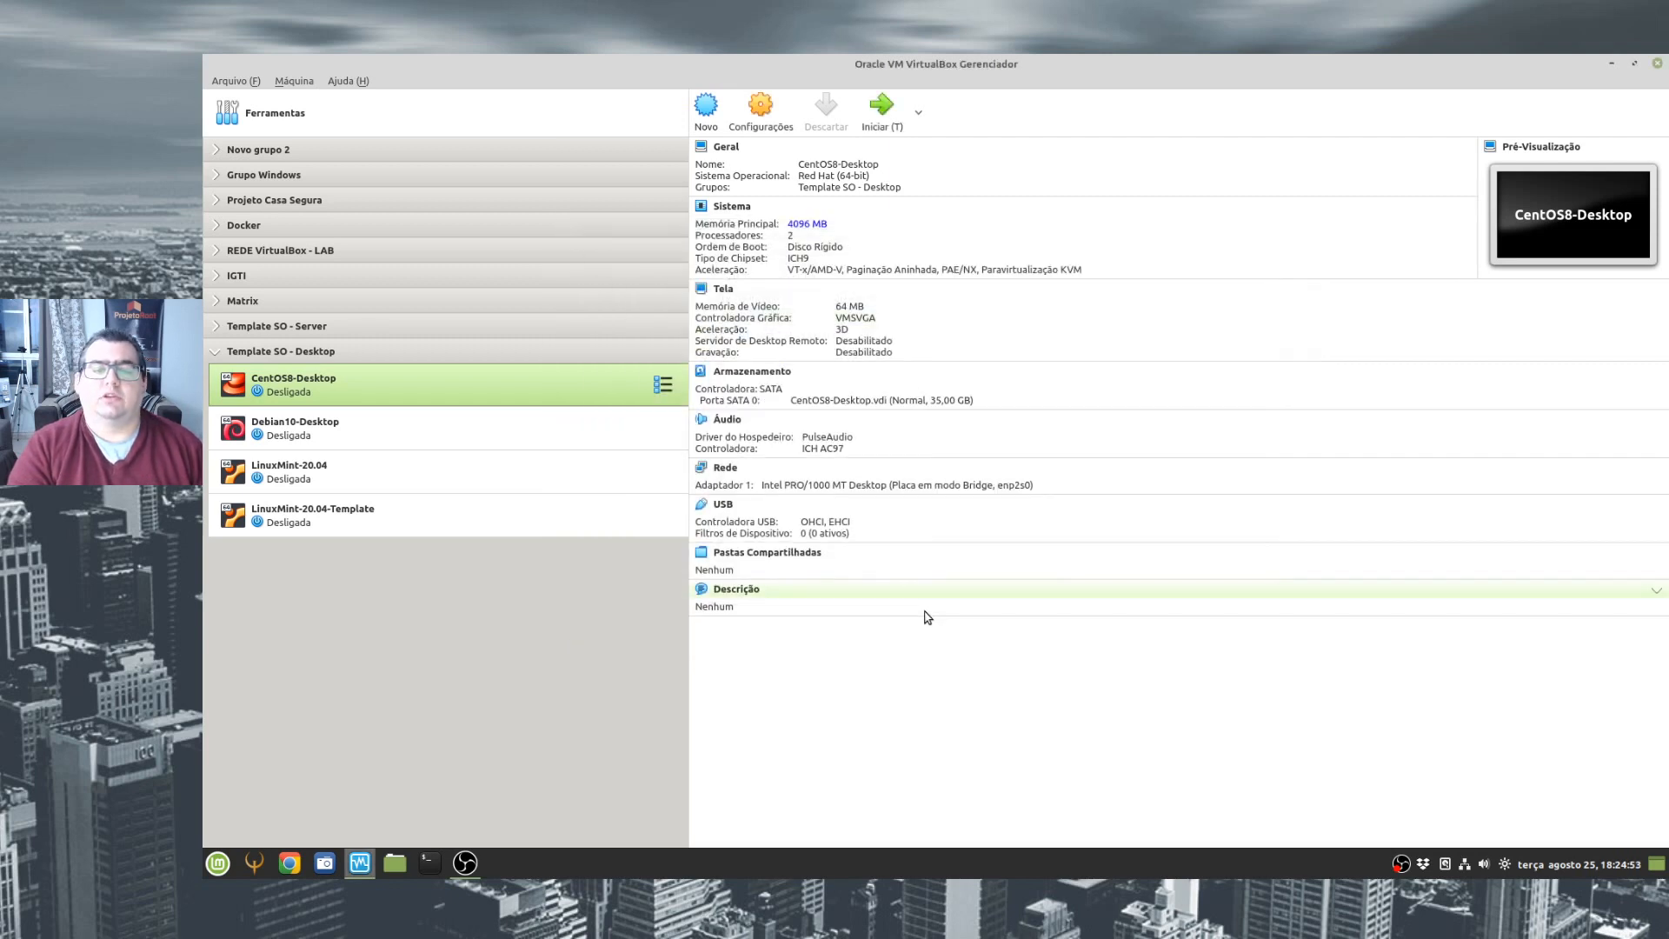